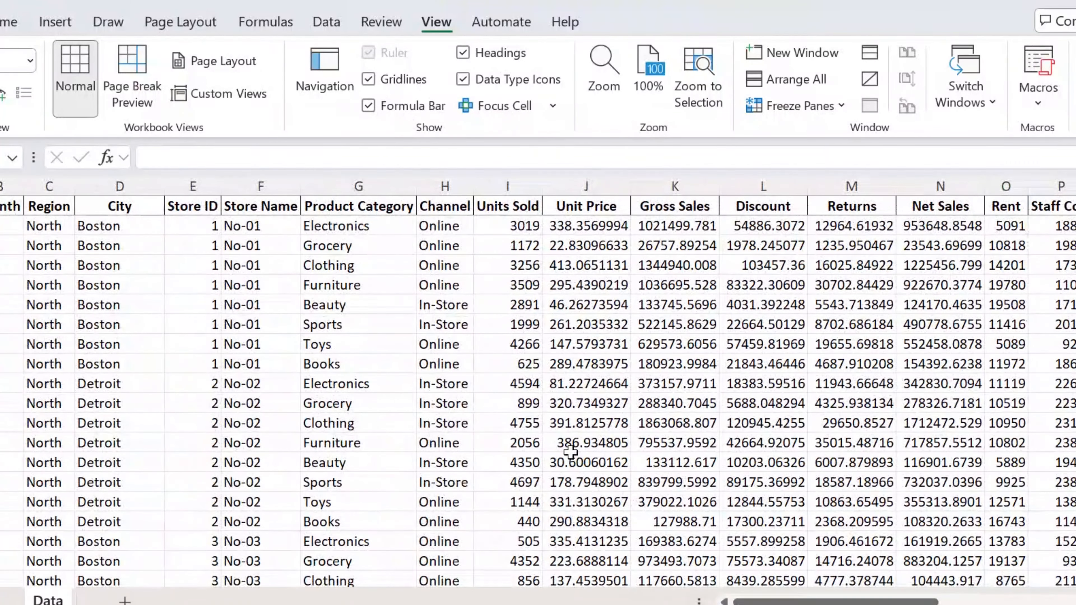
Scroll through the retail dataset's rows and columns to review its fields.
{"action": "scroll", "coordinate": [569, 452], "scroll_direction": "down", "scroll_amount": 5}
{"action": "scroll", "coordinate": [570, 452], "scroll_direction": "down", "scroll_amount": 16}
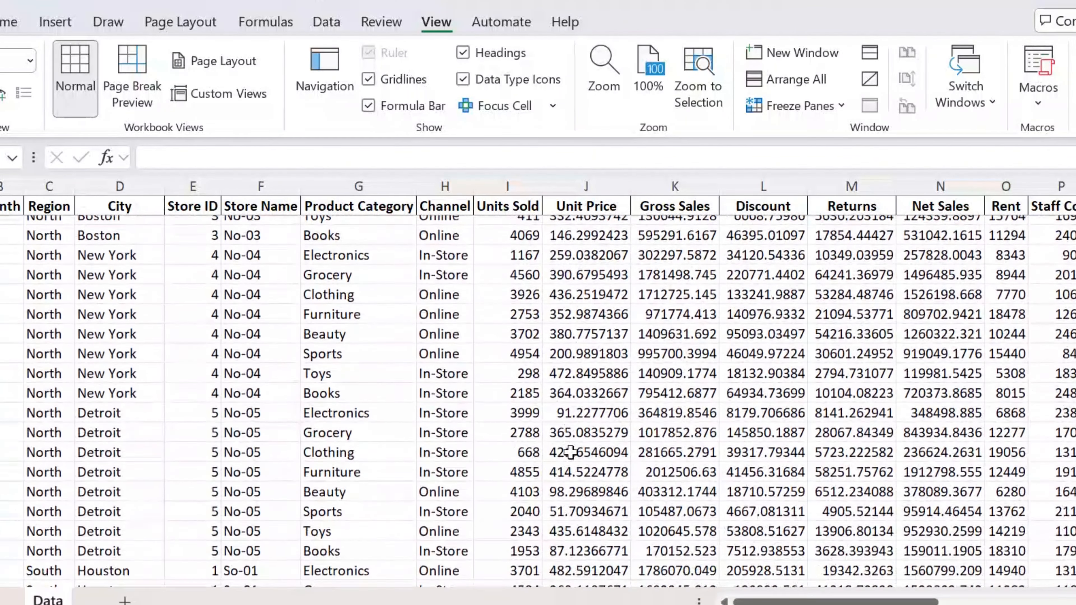
{"action": "scroll", "coordinate": [569, 451], "scroll_direction": "down", "scroll_amount": 4}
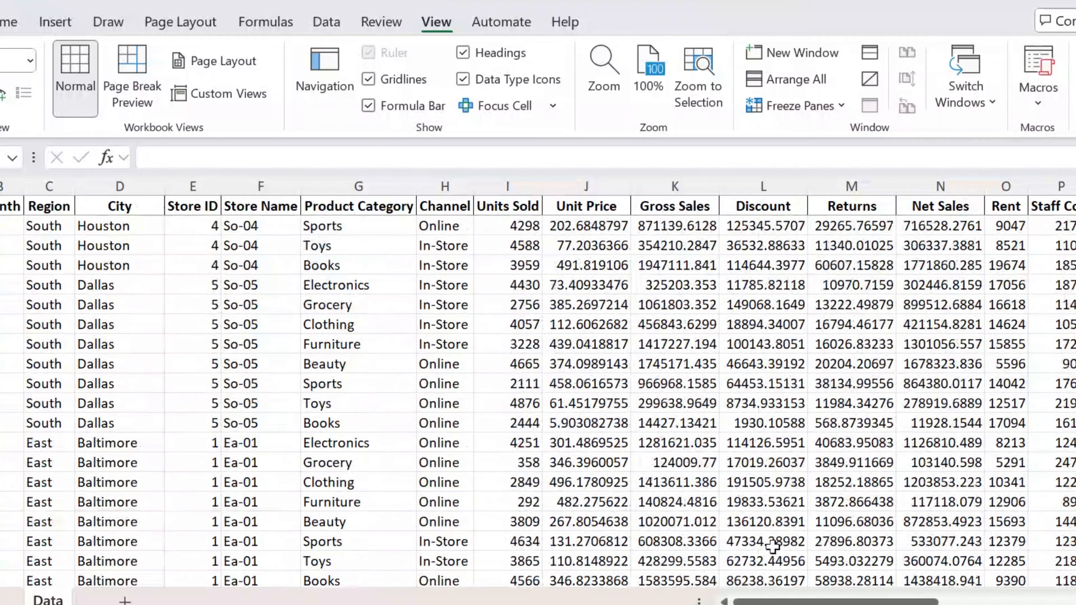
{"action": "scroll", "coordinate": [537, 381], "scroll_direction": "right", "scroll_amount": 5}
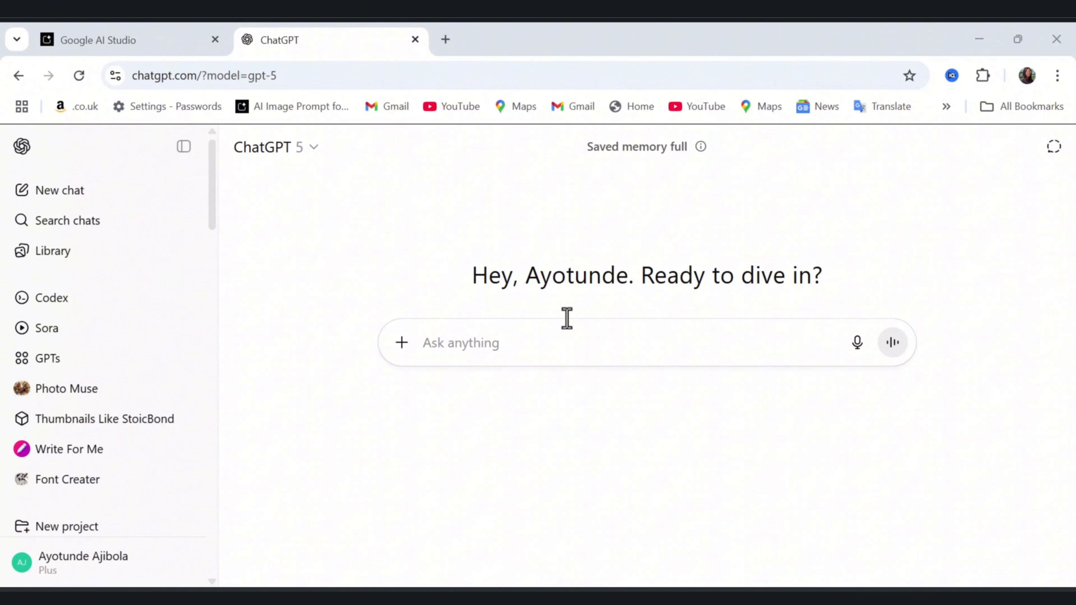
Send ChatGPT a prompt requesting KPIs, visuals and a management dashboard layout, with the spreadsheet's header and first rows pasted in.
{"action": "type", "text": "I have a retail dataset with fields like Net Sales, Operating Cost, Customer Visits, Basket Size, NPS, and Store Category. Please suggest KPIs, visuals and a layout for an insightful management dashboard."}
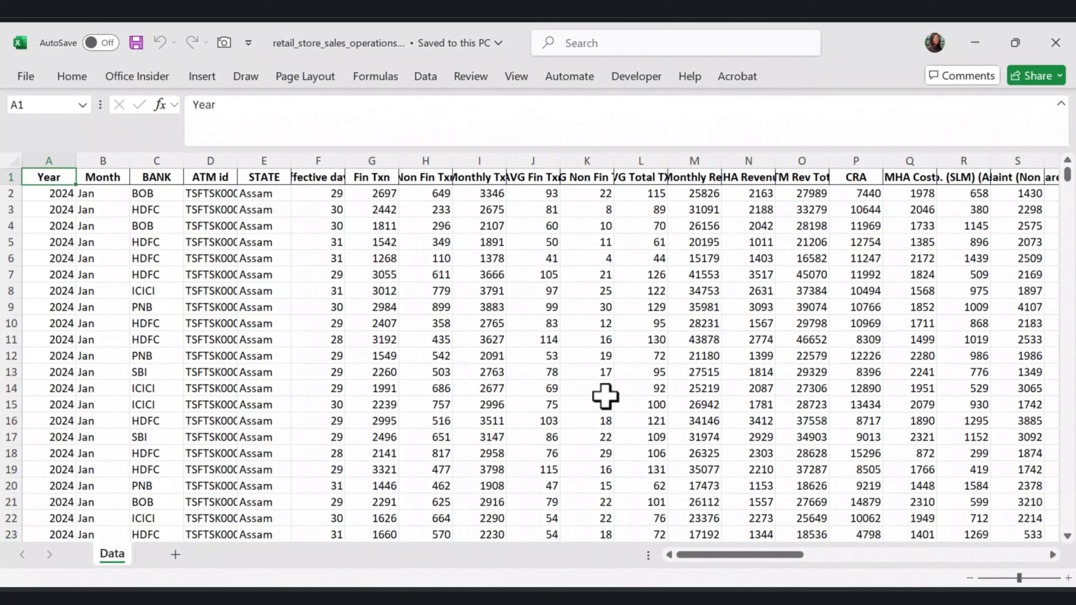
{"action": "left_click", "coordinate": [605, 393]}
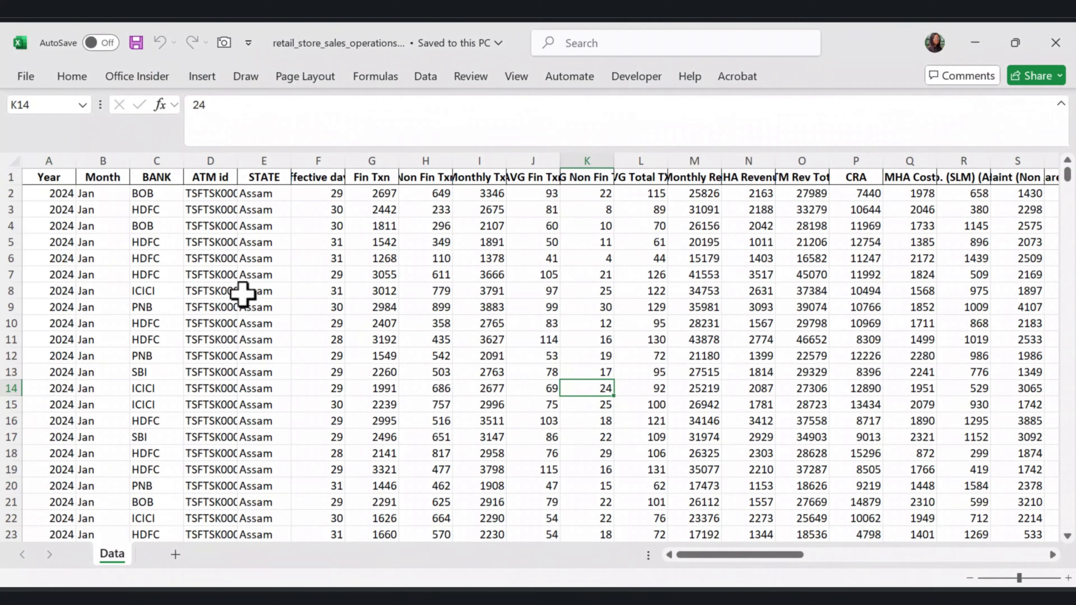
{"action": "left_click_drag", "start_coordinate": [50, 177], "coordinate": [960, 268]}
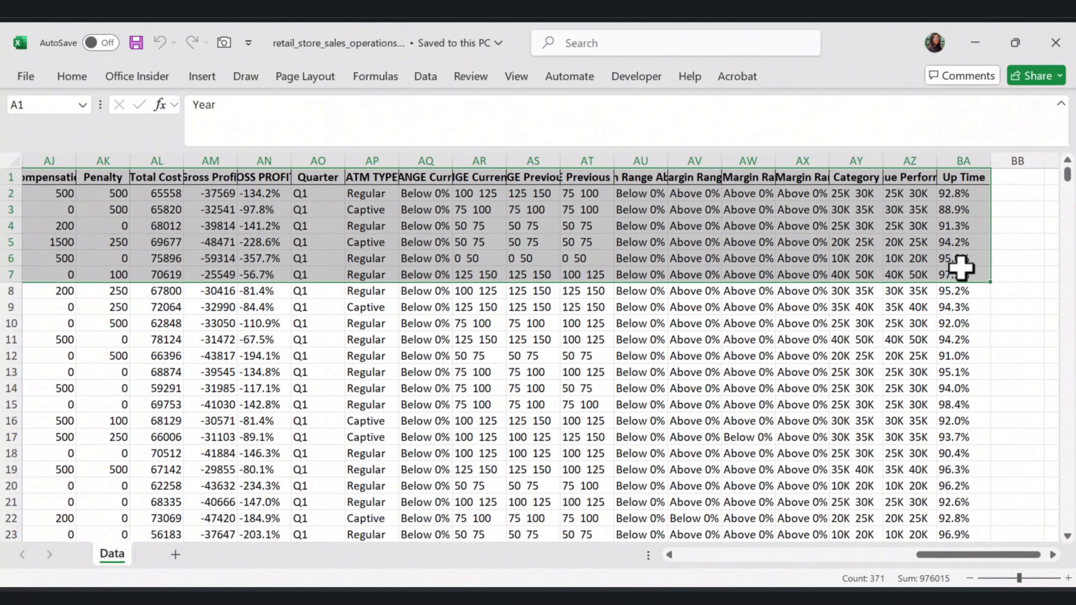
{"action": "key", "text": "ctrl+c"}
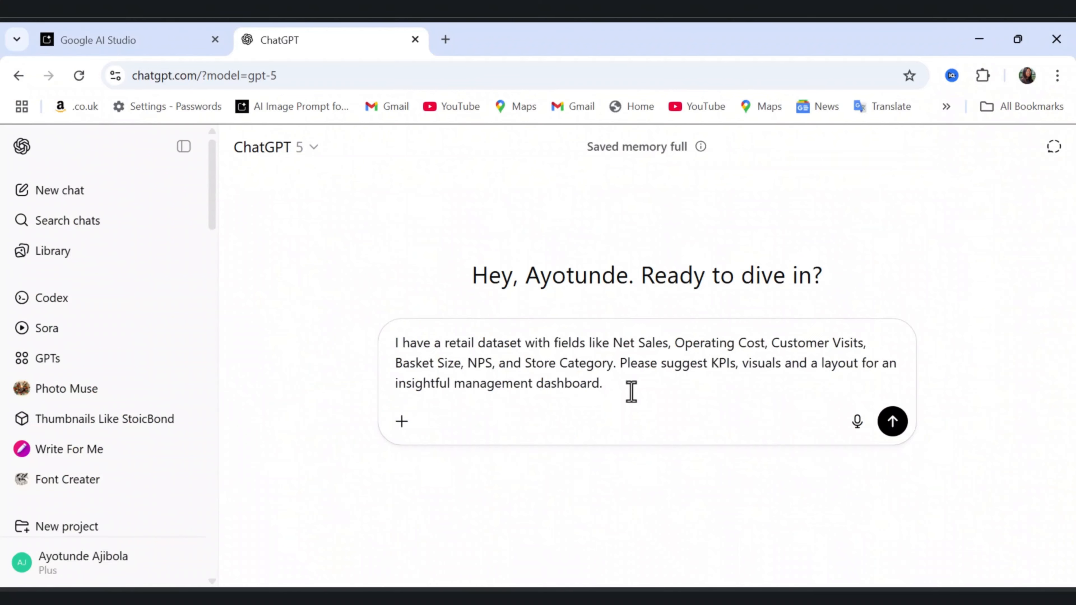
{"action": "key", "text": "ctrl+v"}
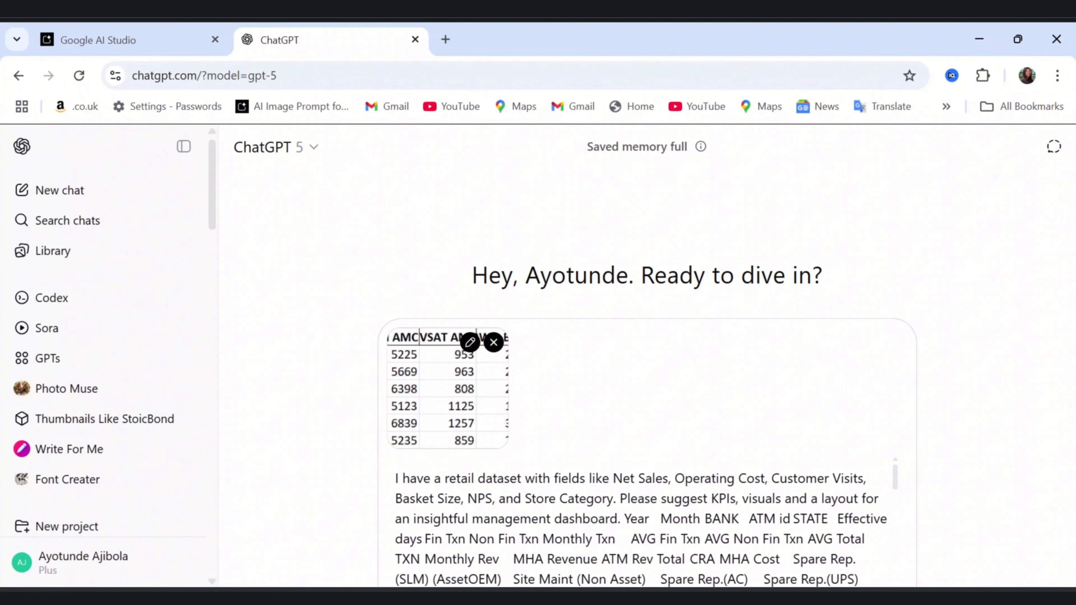
{"action": "key", "text": "Return"}
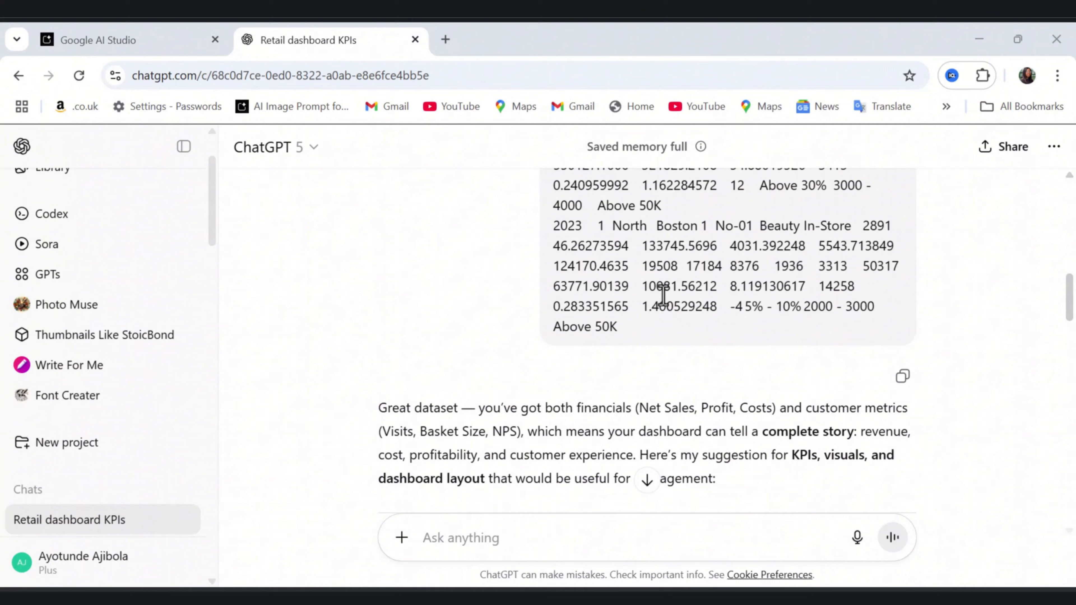
Read through ChatGPT's suggested KPIs, visuals and recommended dashboard layout.
{"action": "scroll", "coordinate": [648, 301], "scroll_direction": "down", "scroll_amount": 4}
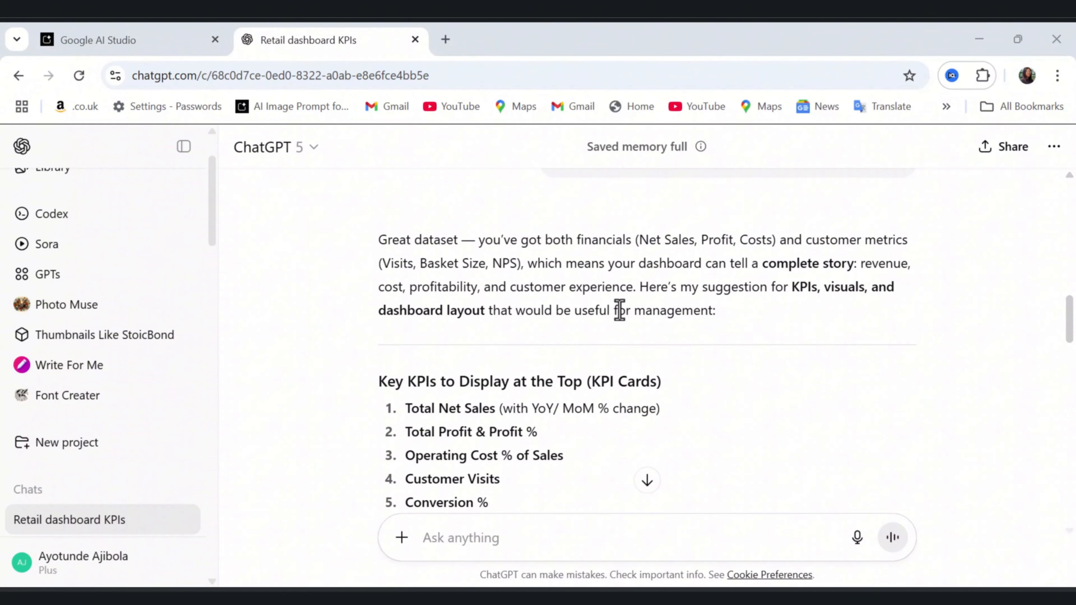
{"action": "scroll", "coordinate": [619, 310], "scroll_direction": "down", "scroll_amount": 2}
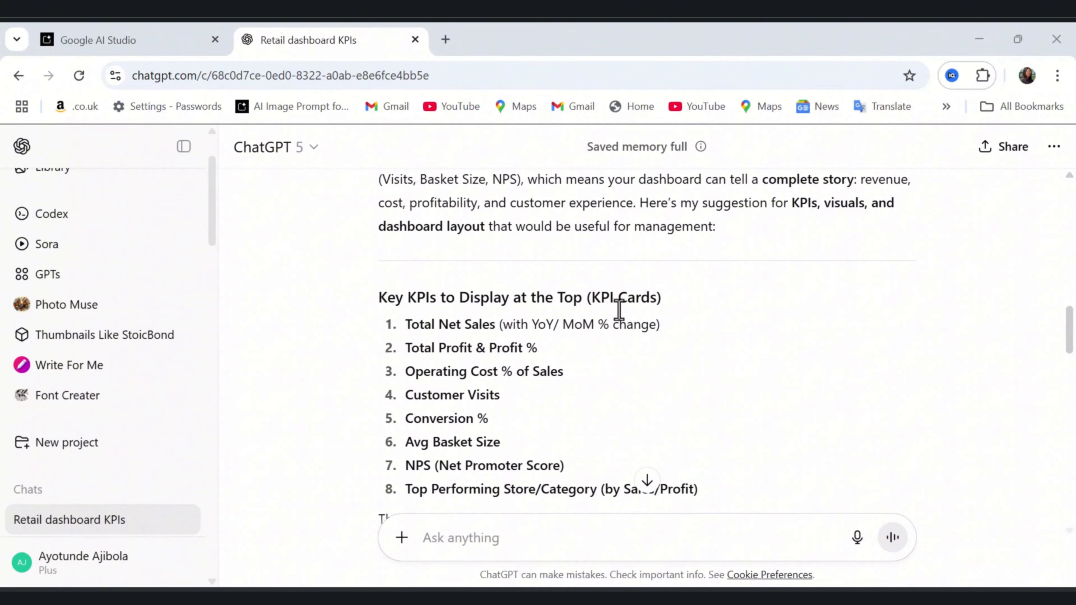
{"action": "scroll", "coordinate": [619, 310], "scroll_direction": "down", "scroll_amount": 2}
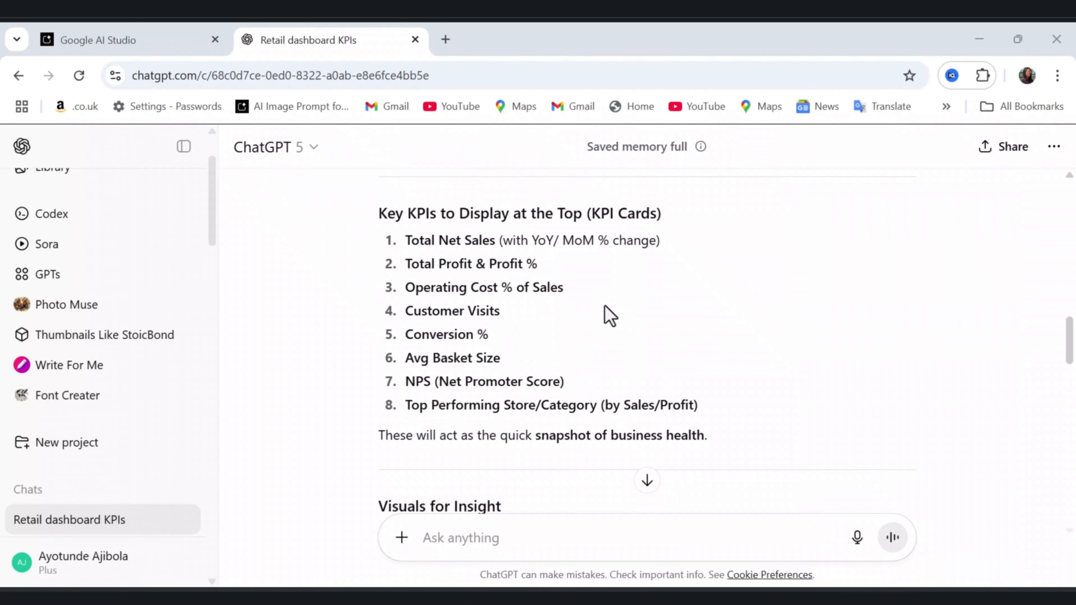
{"action": "scroll", "coordinate": [603, 315], "scroll_direction": "down", "scroll_amount": 4}
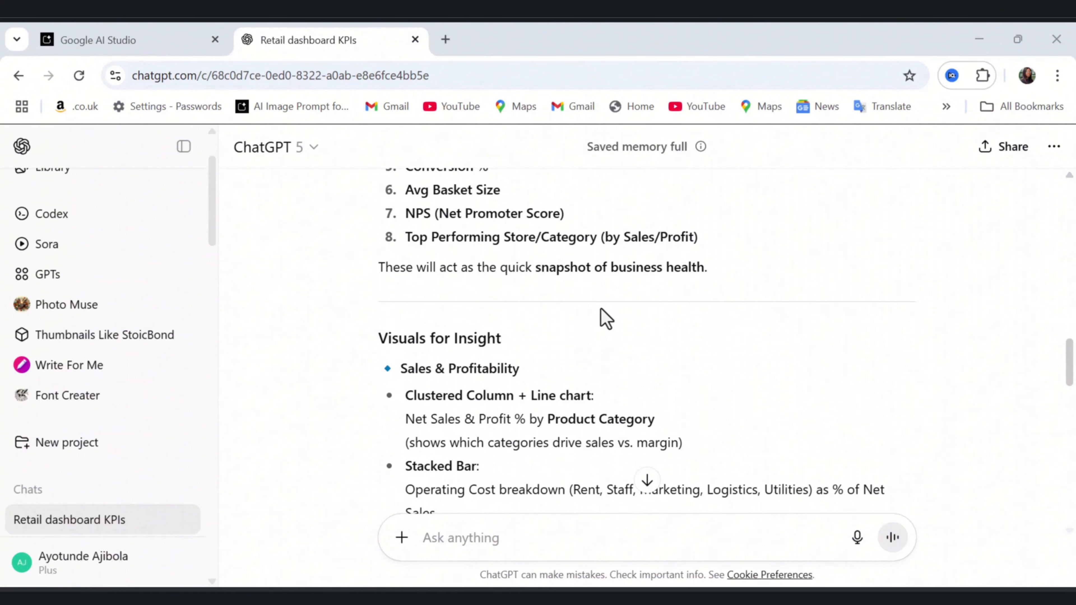
{"action": "scroll", "coordinate": [606, 321], "scroll_direction": "down", "scroll_amount": 4}
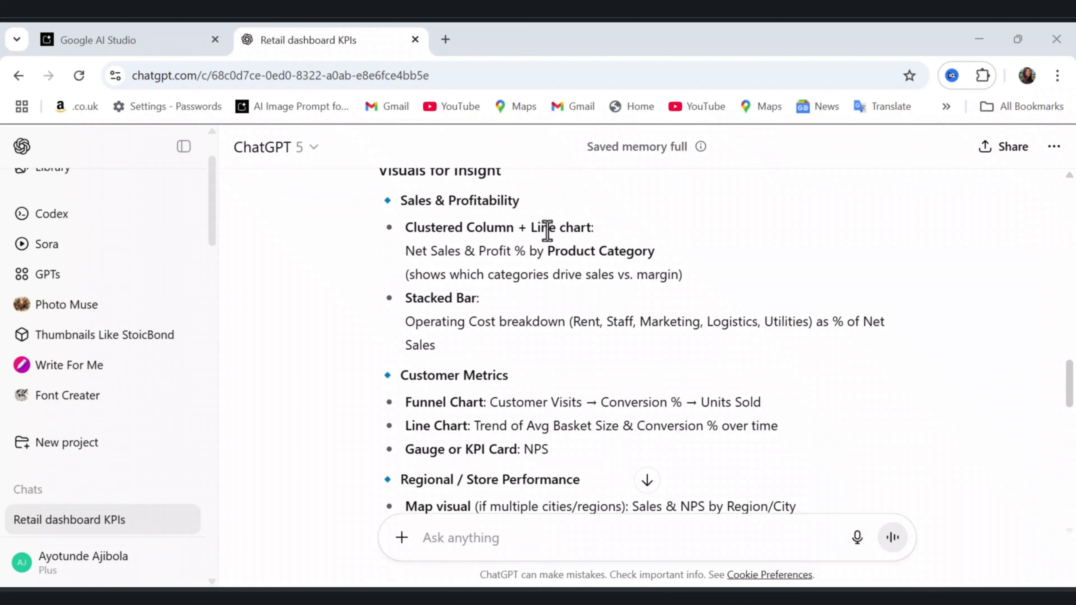
{"action": "scroll", "coordinate": [607, 257], "scroll_direction": "down", "scroll_amount": 3}
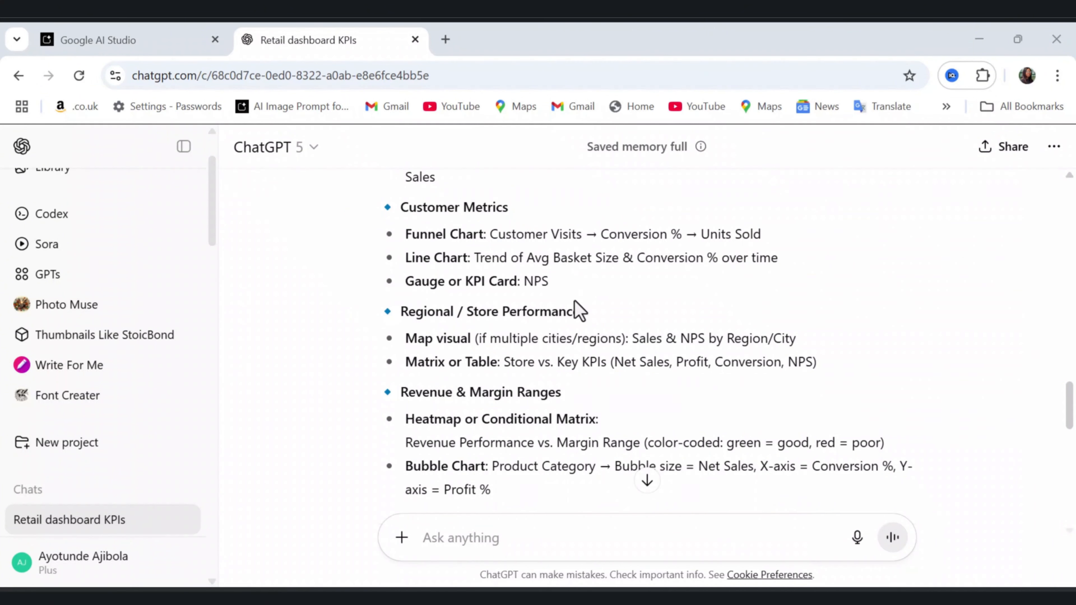
{"action": "scroll", "coordinate": [513, 329], "scroll_direction": "down", "scroll_amount": 2}
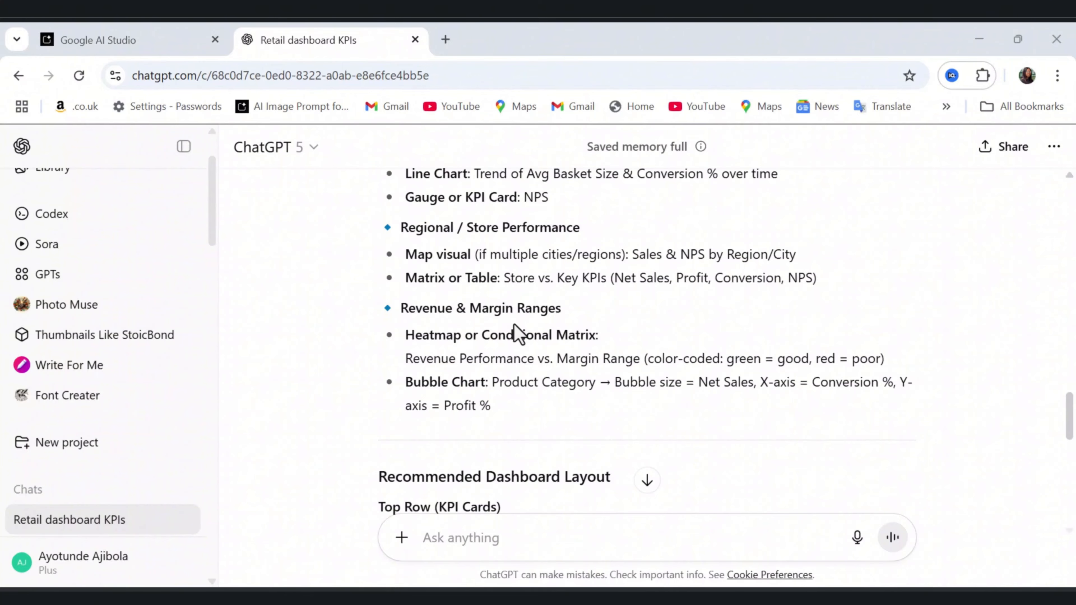
{"action": "scroll", "coordinate": [517, 330], "scroll_direction": "down", "scroll_amount": 4}
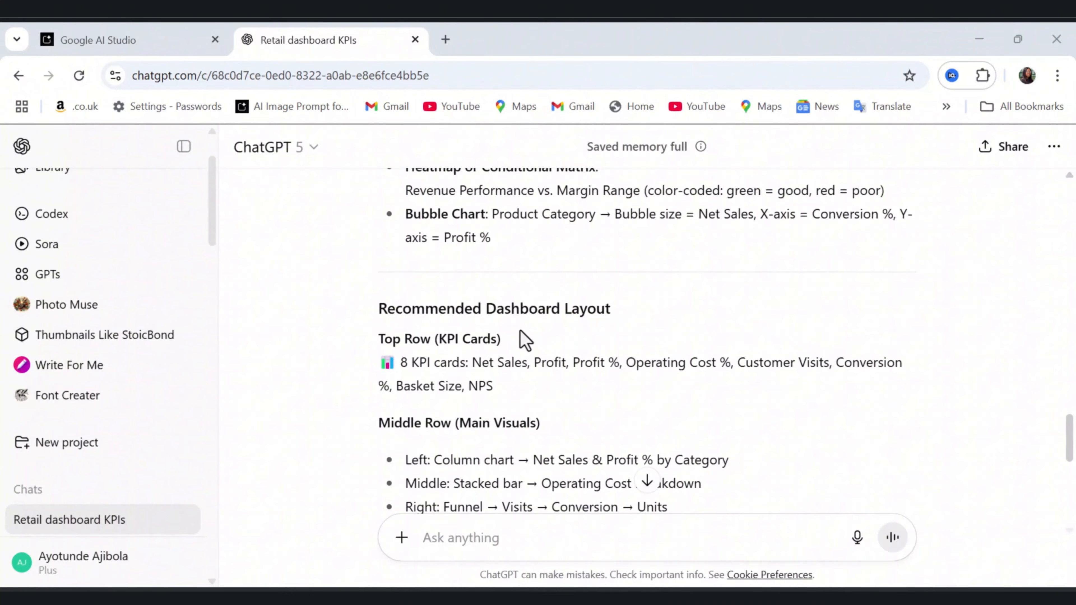
{"action": "scroll", "coordinate": [526, 339], "scroll_direction": "down", "scroll_amount": 6}
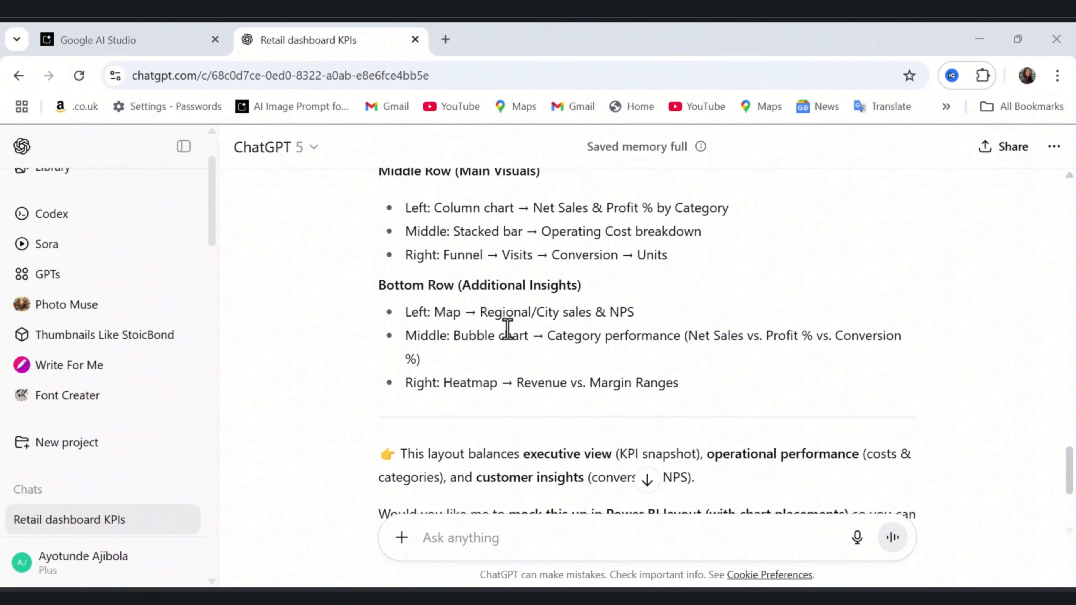
{"action": "scroll", "coordinate": [507, 328], "scroll_direction": "down", "scroll_amount": 2}
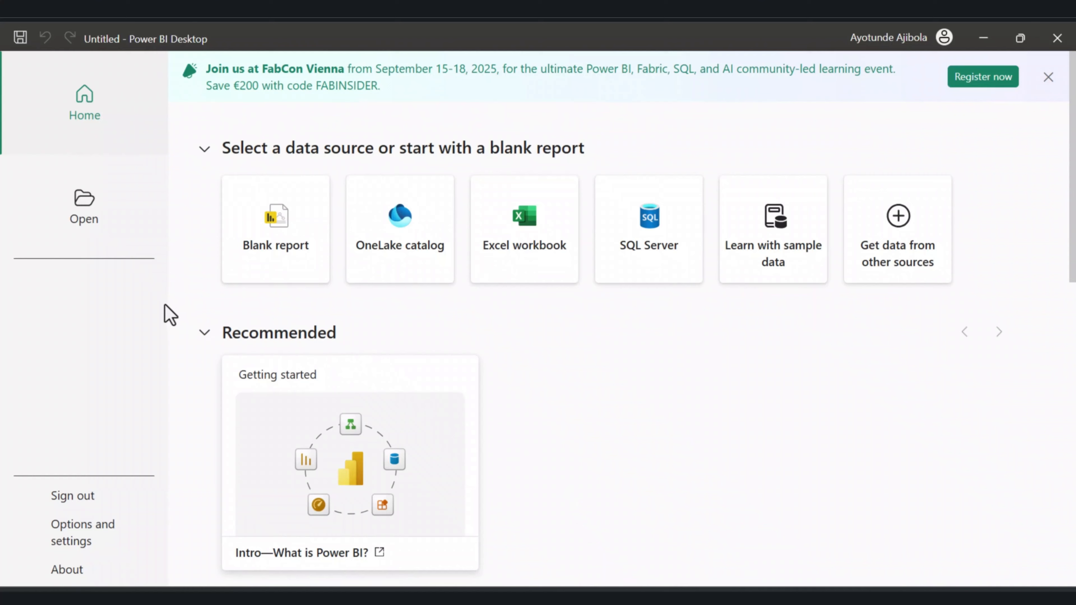
Start a blank report and import the Data sheet from retail_dashboard_clean (1).xlsx into Power Query for transformation.
{"action": "left_click", "coordinate": [289, 255]}
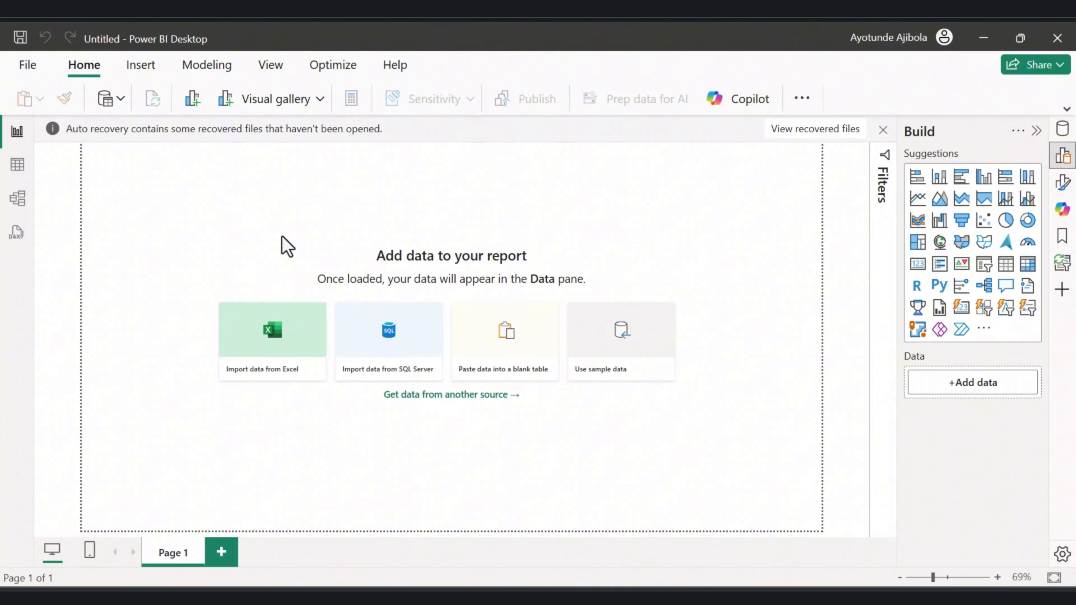
{"action": "left_click", "coordinate": [112, 111]}
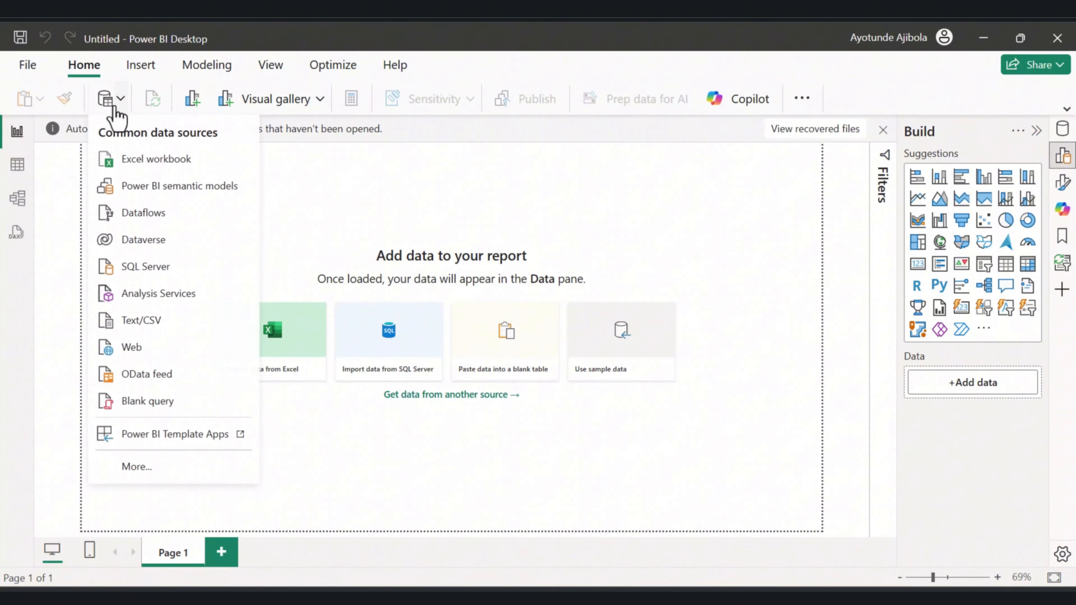
{"action": "left_click", "coordinate": [154, 169]}
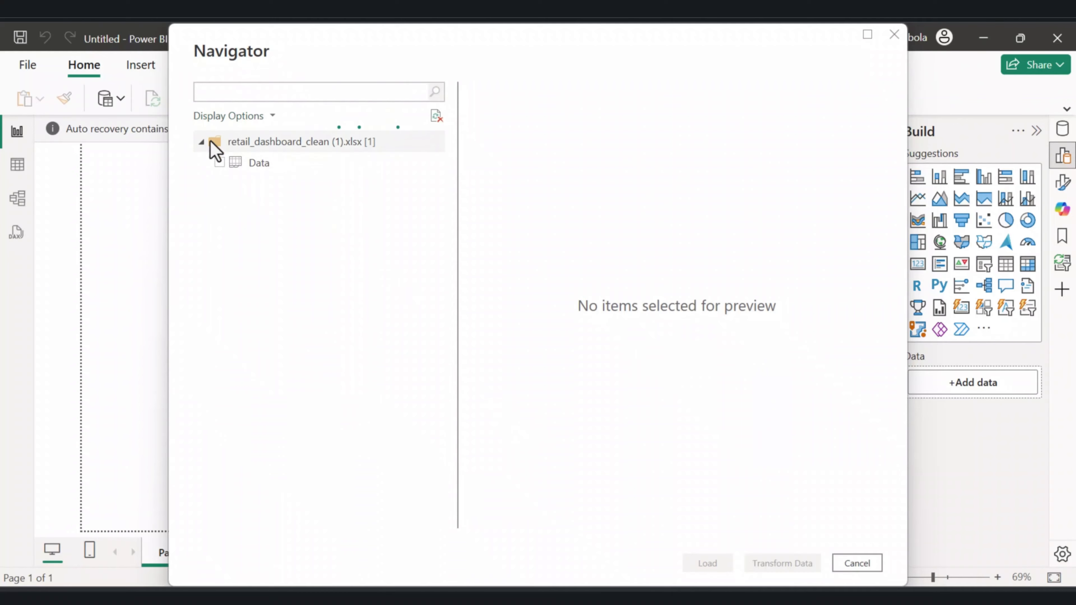
{"action": "left_click", "coordinate": [219, 163]}
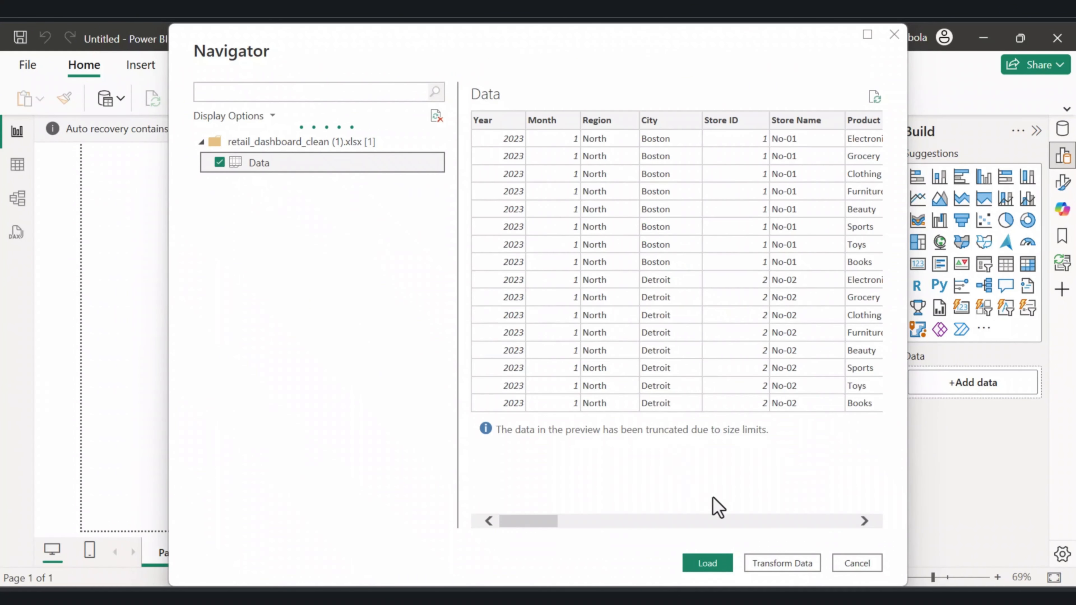
{"action": "left_click", "coordinate": [774, 563]}
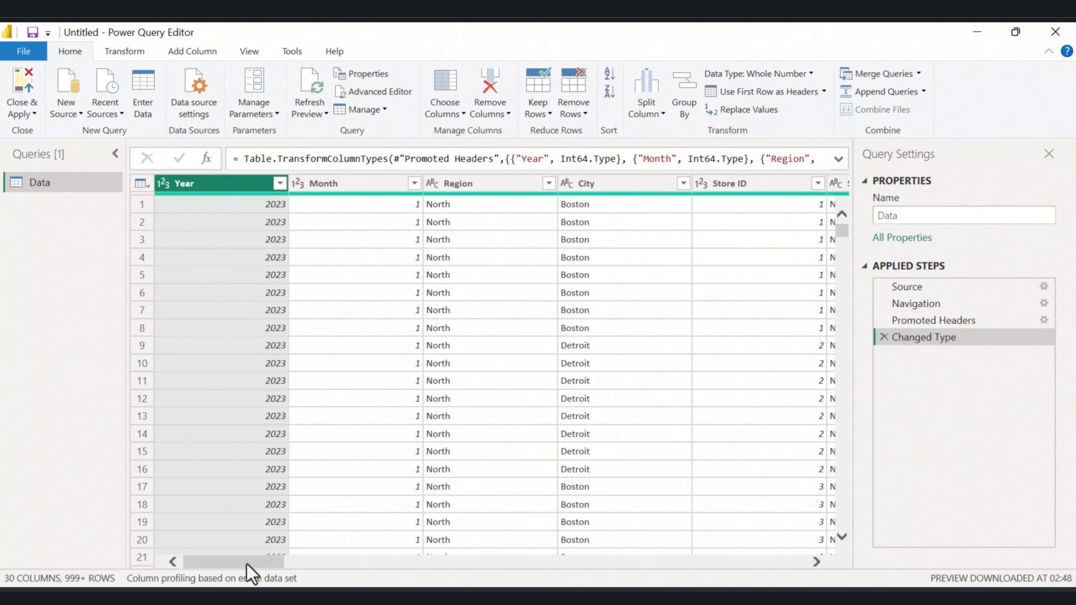
Duplicate the Data query and rename the copy Retail_Staging.
{"action": "left_click_drag", "start_coordinate": [247, 563], "coordinate": [747, 519]}
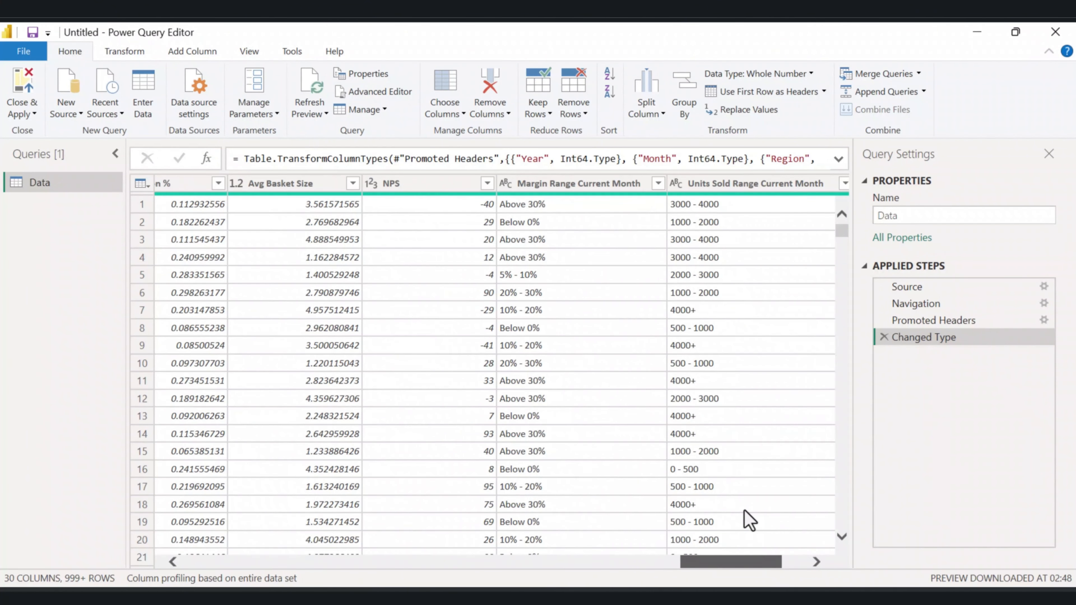
{"action": "left_click_drag", "start_coordinate": [744, 511], "coordinate": [818, 527]}
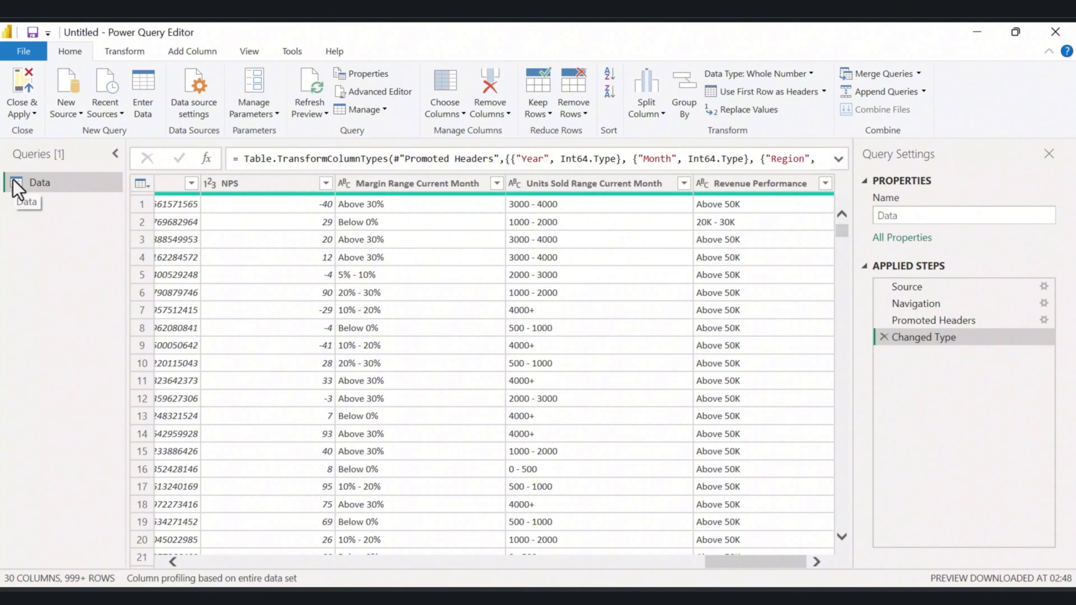
{"action": "right_click", "coordinate": [41, 185]}
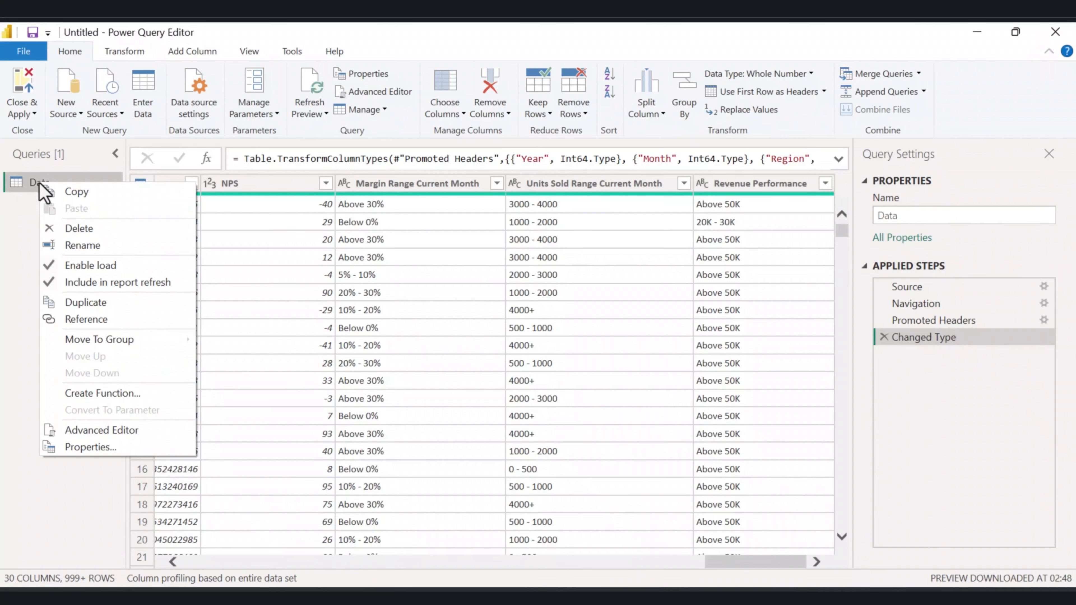
{"action": "left_click", "coordinate": [111, 318]}
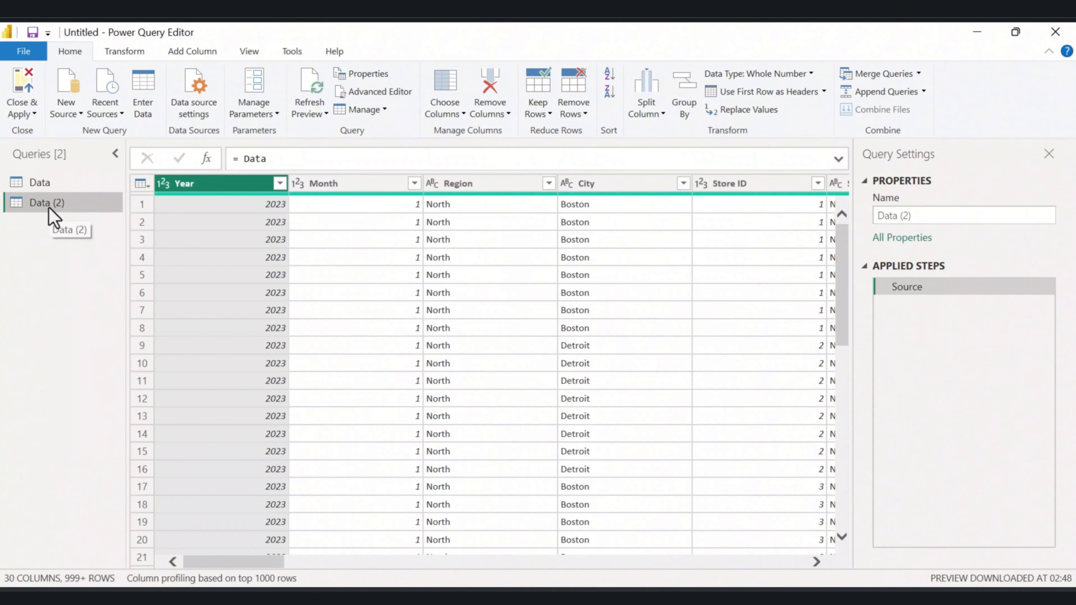
{"action": "double_click", "coordinate": [48, 207]}
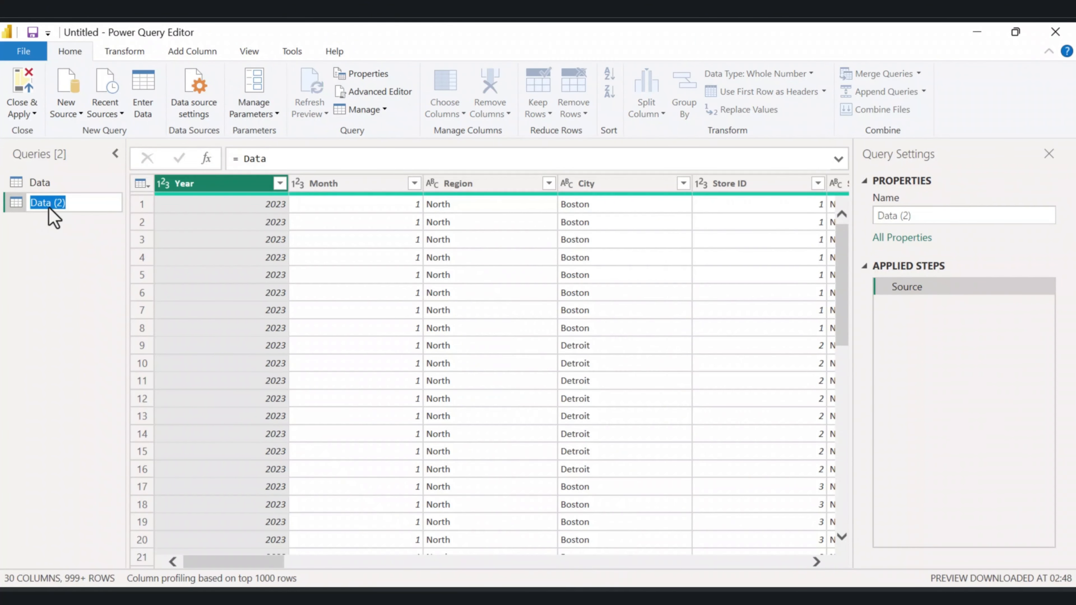
{"action": "type", "text": "Retail_Staging"}
{"action": "key", "text": "Return"}
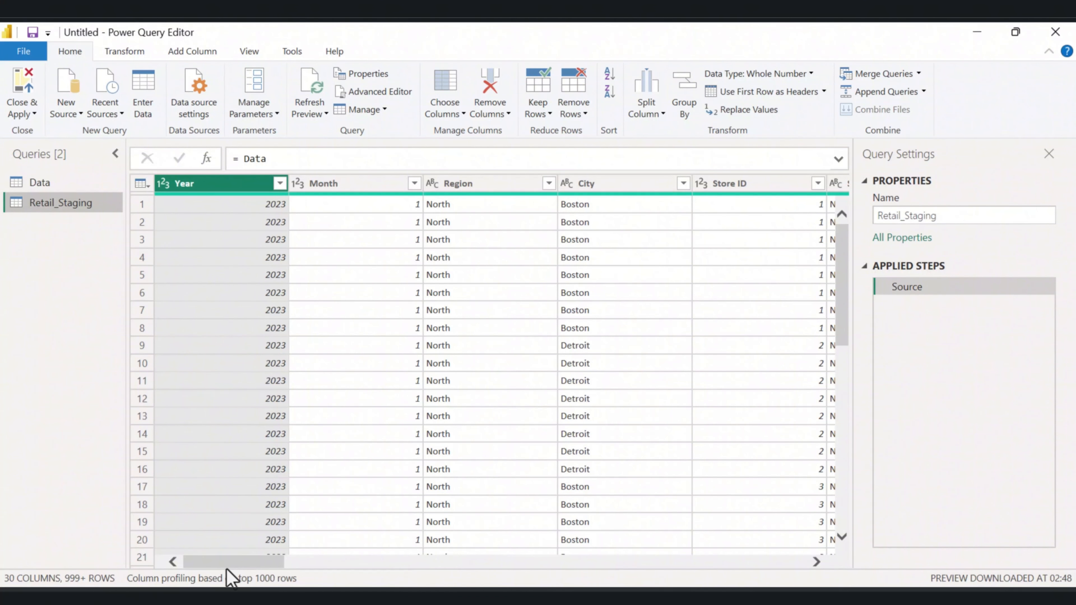
Set the Year column's data type to Whole Number in Retail_Staging.
{"action": "left_click_drag", "start_coordinate": [229, 562], "coordinate": [206, 531]}
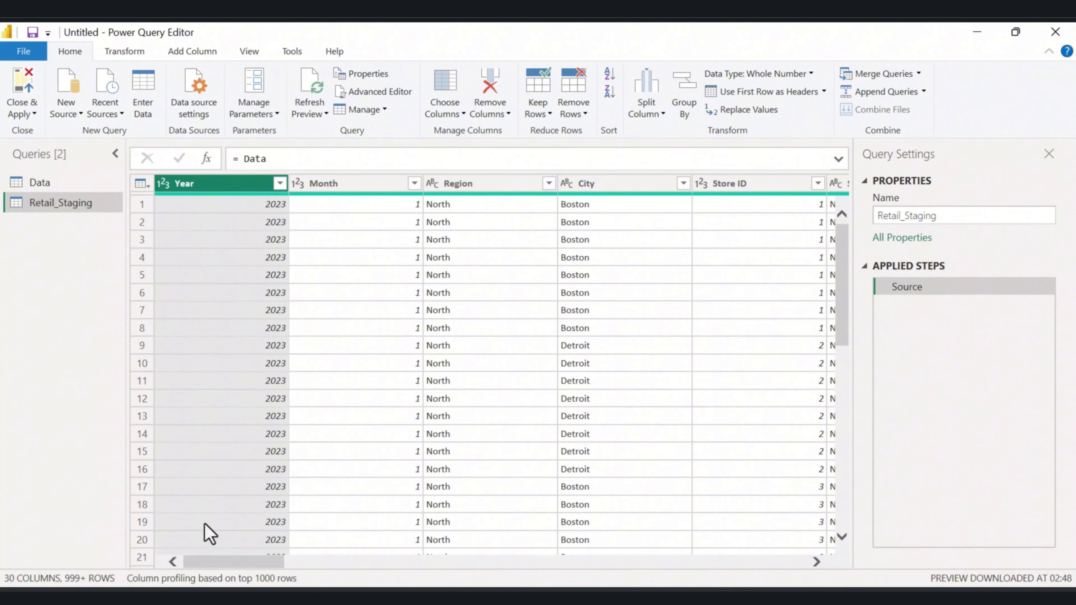
{"action": "left_click", "coordinate": [166, 185]}
{"action": "left_click", "coordinate": [204, 234]}
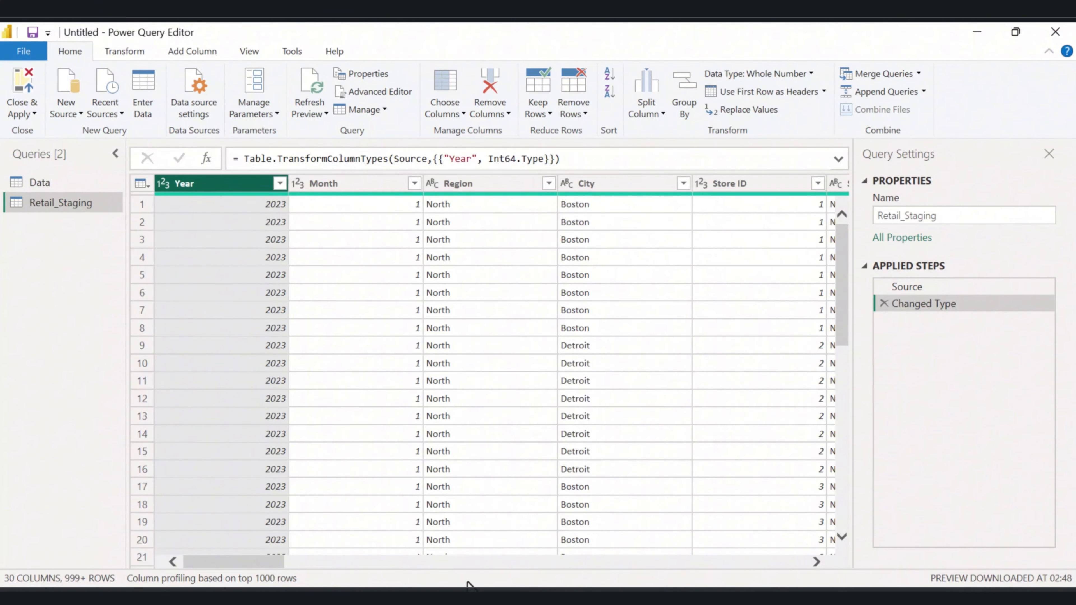
Set the Staff Cost and Marketing columns' data types to Decimal Number in Retail_Staging.
{"action": "left_click_drag", "start_coordinate": [260, 565], "coordinate": [496, 565]}
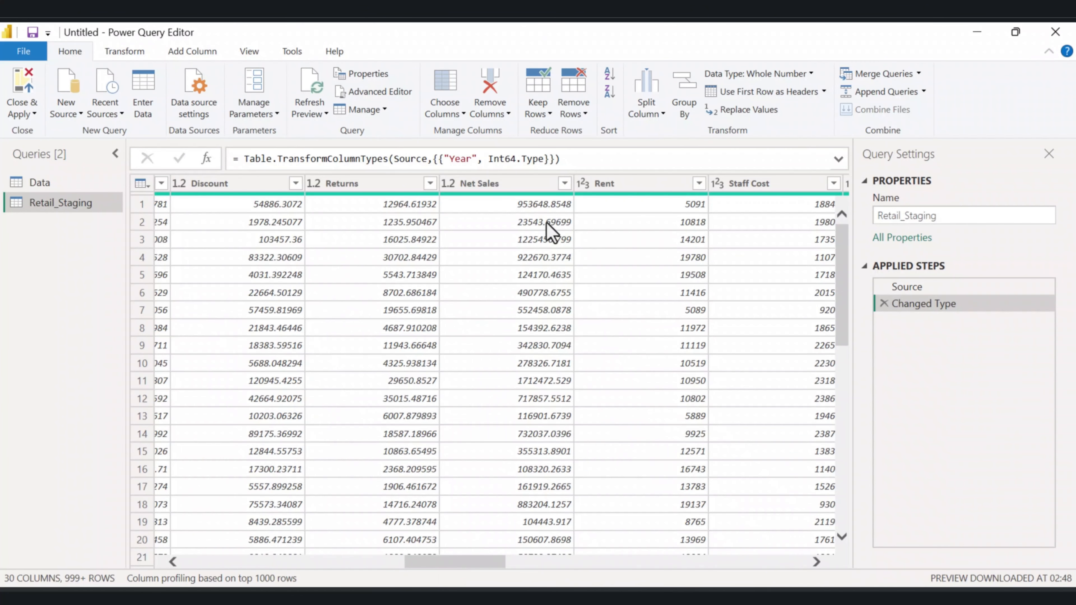
{"action": "left_click", "coordinate": [445, 187]}
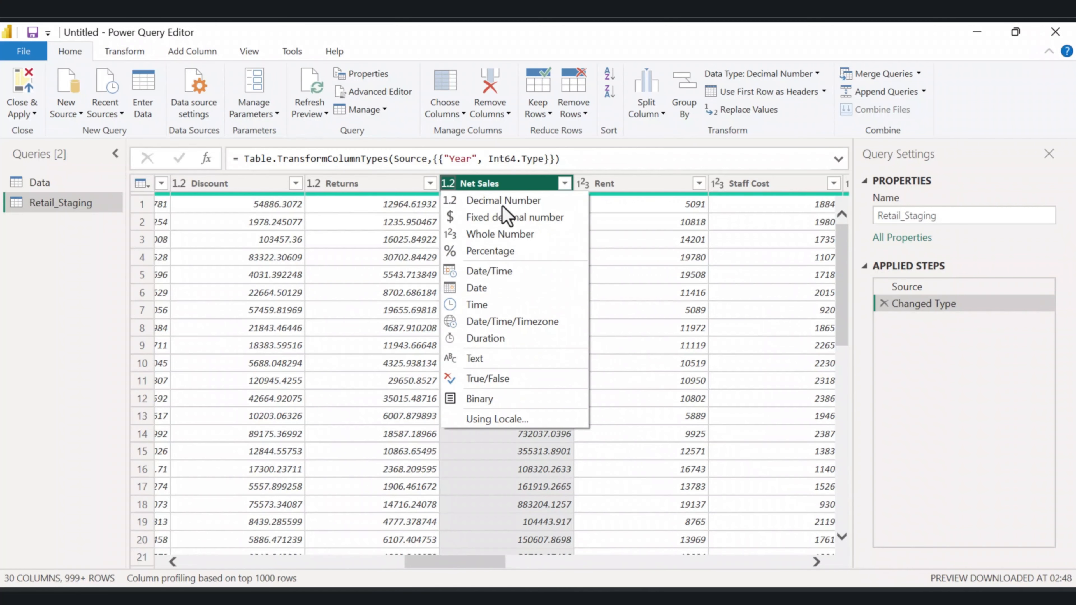
{"action": "left_click", "coordinate": [618, 160]}
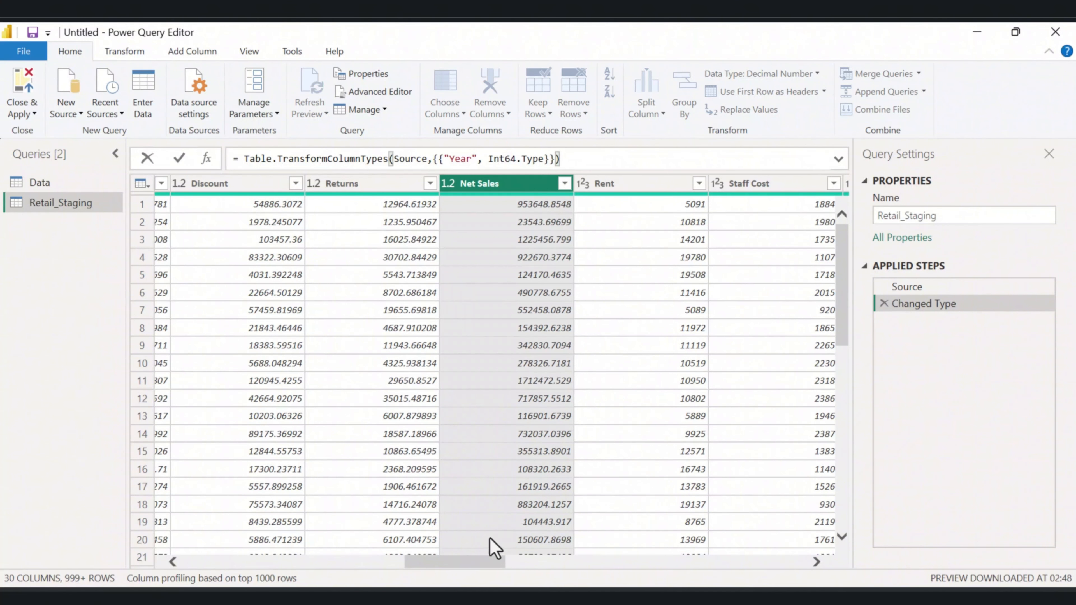
{"action": "left_click", "coordinate": [461, 561]}
{"action": "left_click_drag", "start_coordinate": [462, 561], "coordinate": [515, 567]}
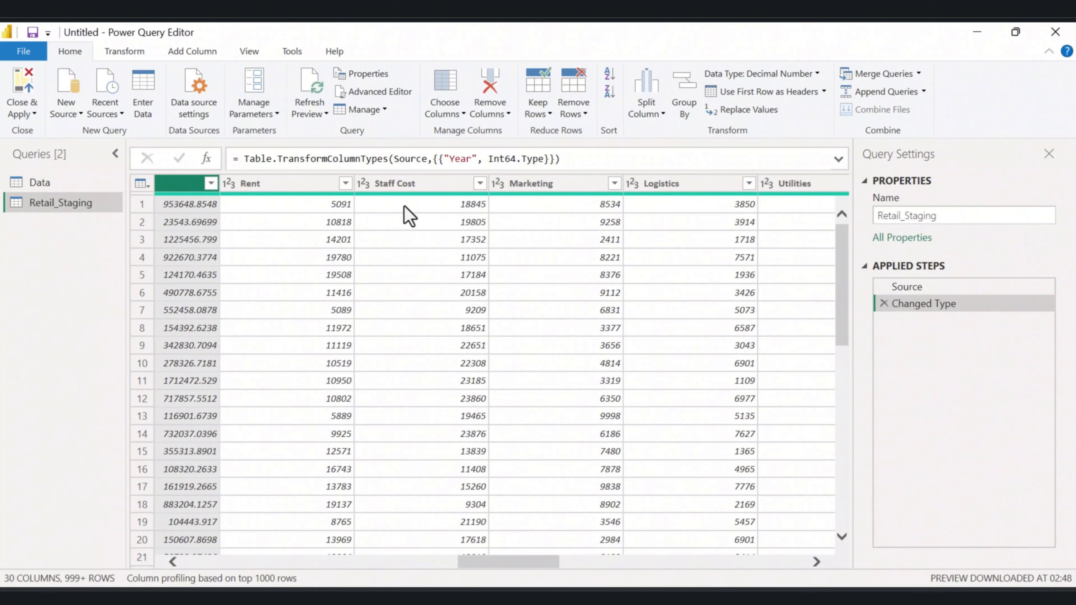
{"action": "scroll", "coordinate": [404, 336], "scroll_direction": "down", "scroll_amount": 3}
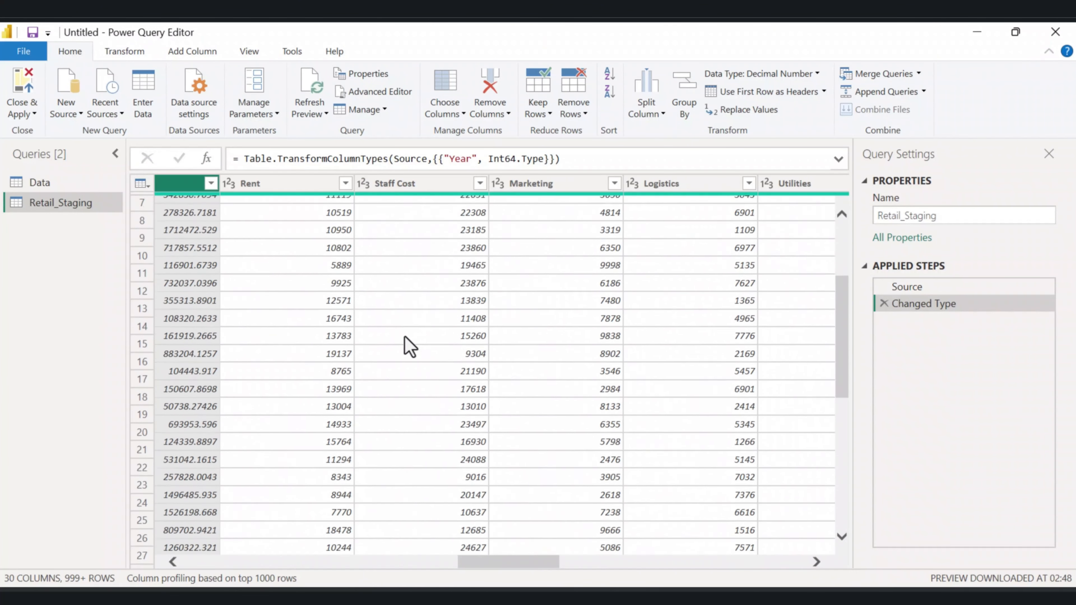
{"action": "scroll", "coordinate": [403, 328], "scroll_direction": "up", "scroll_amount": 3}
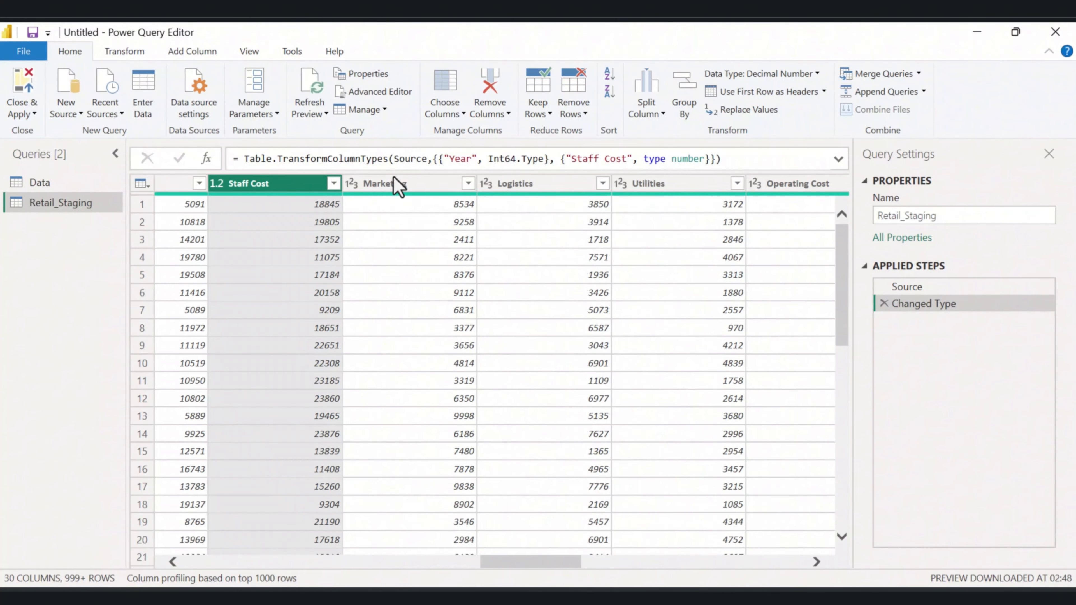
{"action": "left_click", "coordinate": [352, 185]}
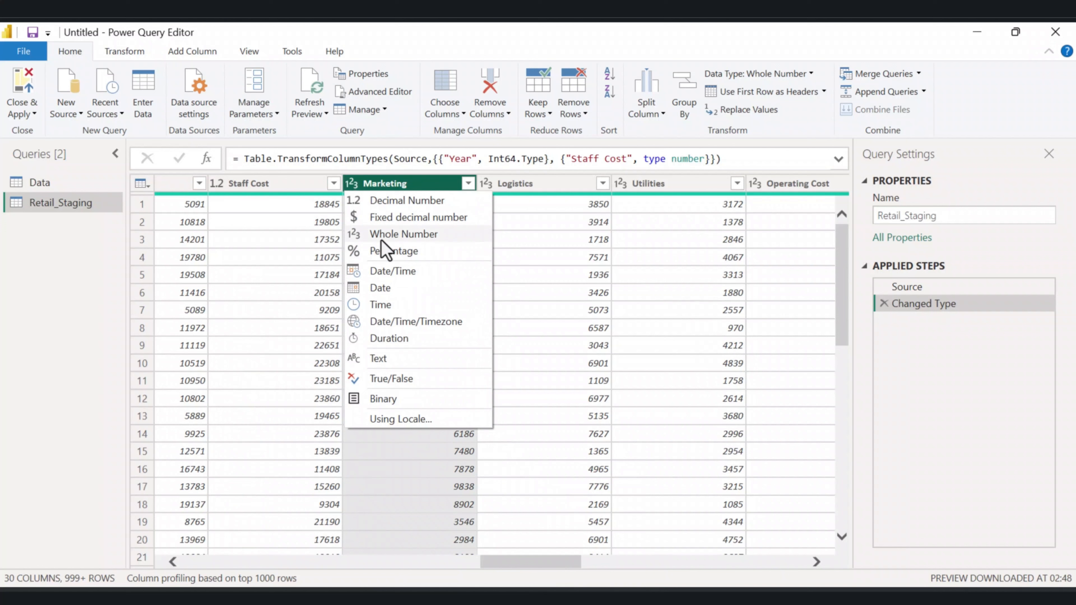
{"action": "left_click", "coordinate": [383, 202]}
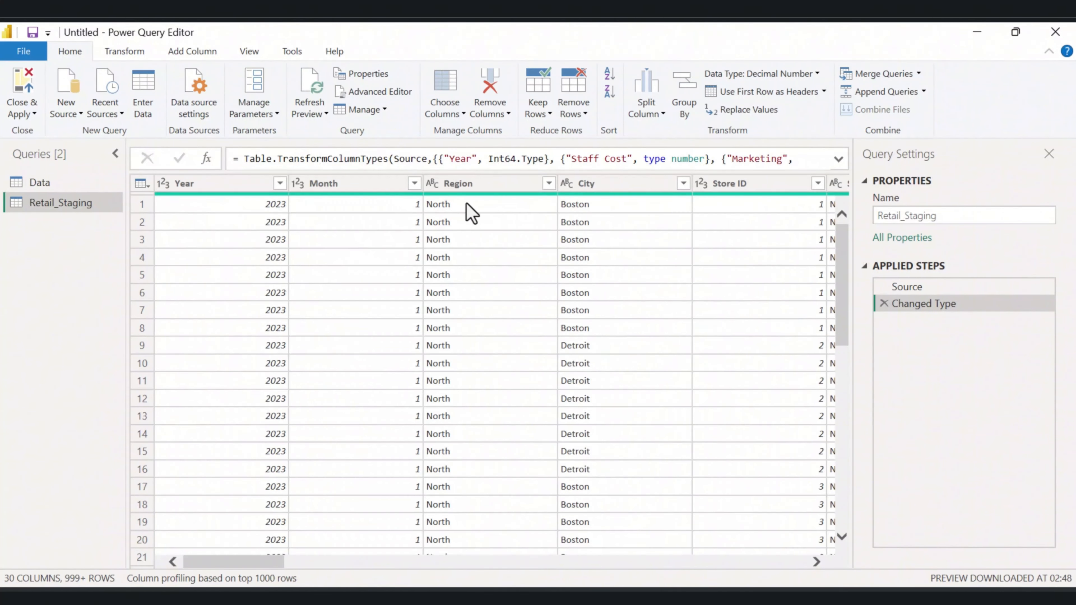
Set the Channel column's data type to Text.
{"action": "mouse_move", "coordinate": [467, 202]}
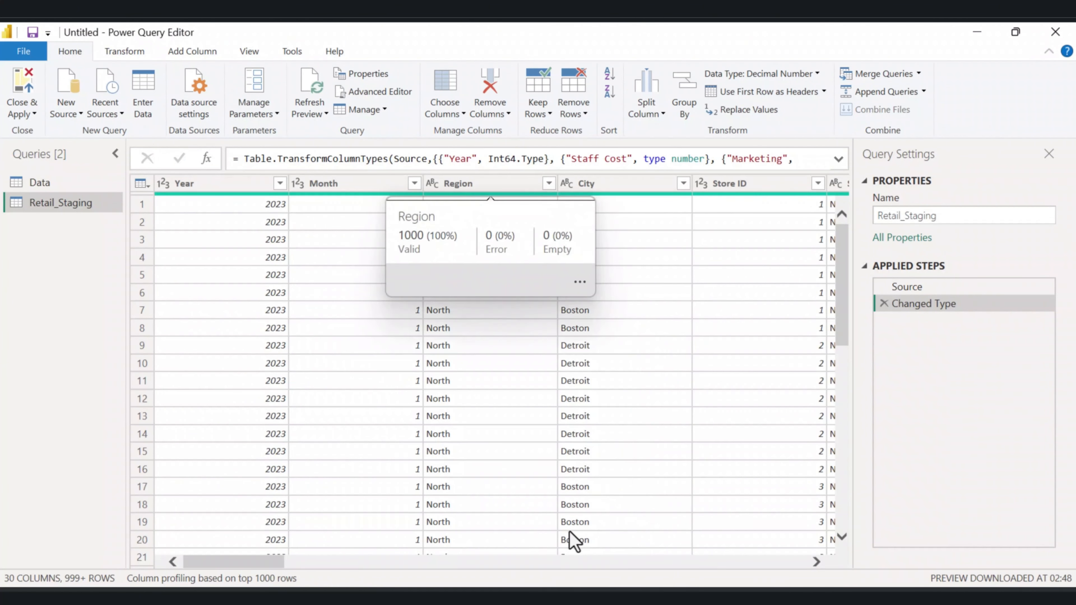
{"action": "scroll", "coordinate": [576, 543], "scroll_direction": "right", "scroll_amount": 5}
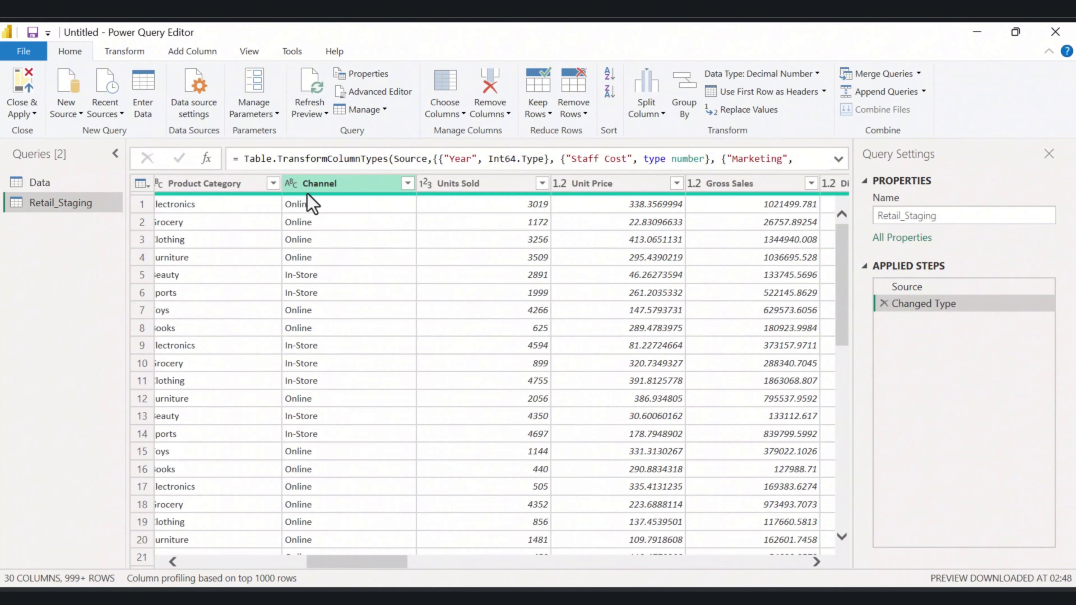
{"action": "left_click", "coordinate": [291, 187]}
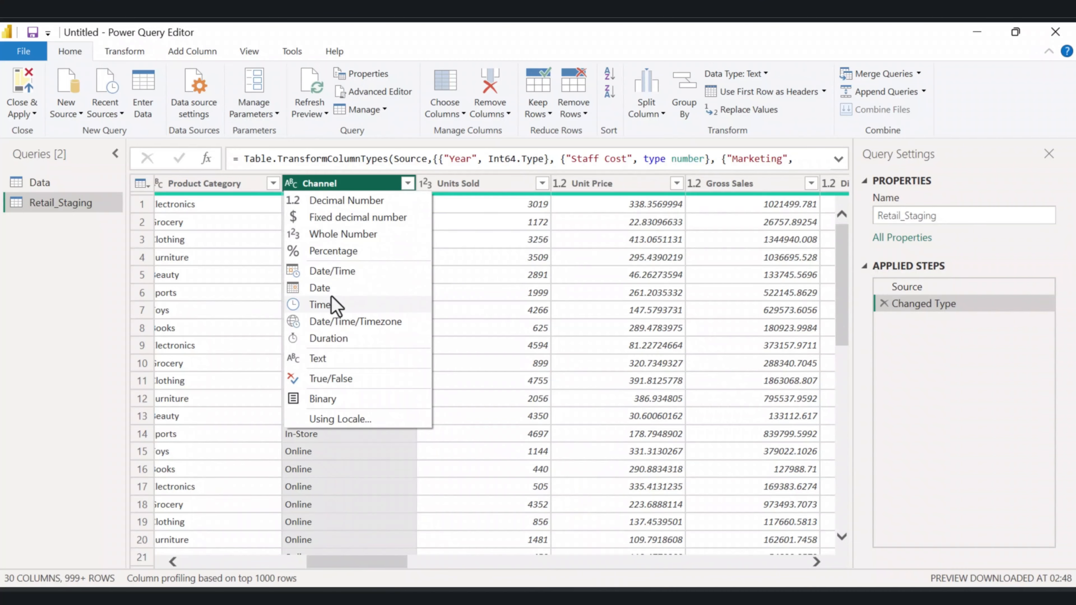
{"action": "left_click", "coordinate": [336, 357]}
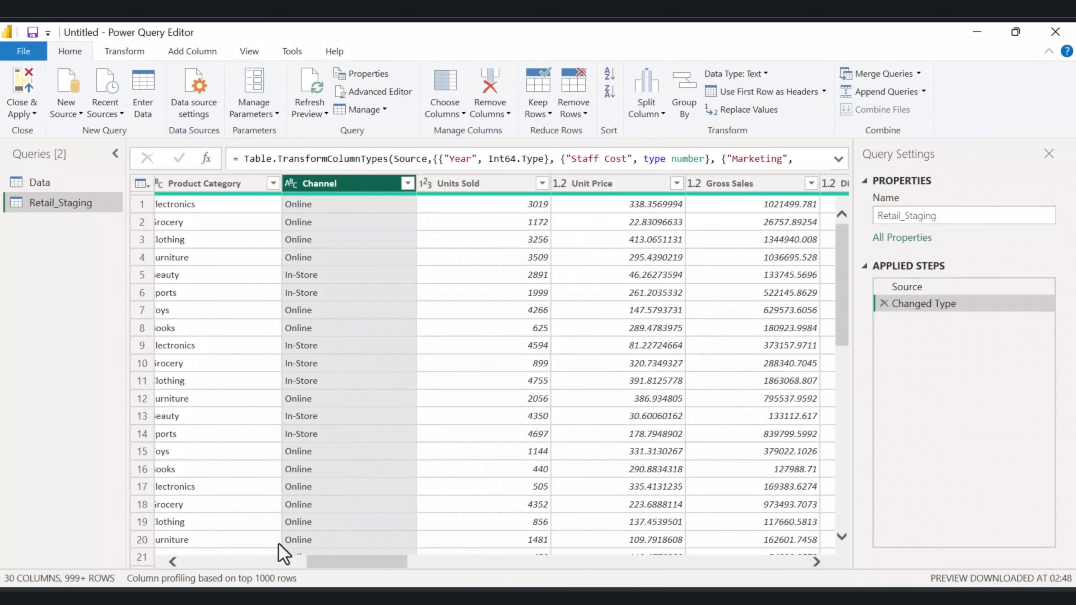
Select the text columns such as Region, City and the range columns, then Trim and Clean them.
{"action": "left_click_drag", "start_coordinate": [343, 567], "coordinate": [193, 550]}
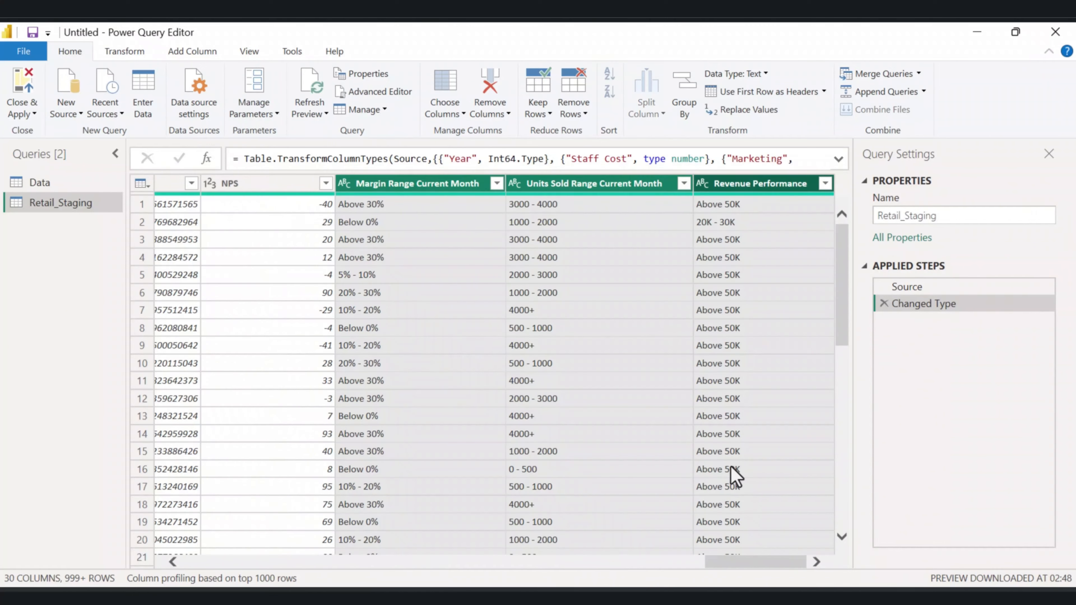
{"action": "left_click_drag", "start_coordinate": [732, 562], "coordinate": [84, 512]}
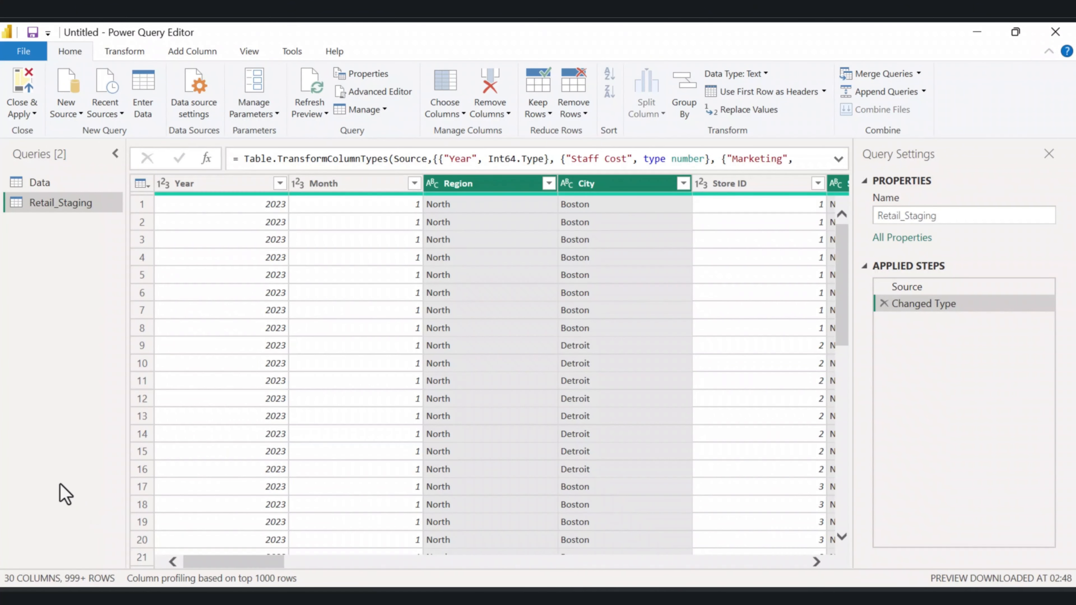
{"action": "left_click", "coordinate": [135, 52]}
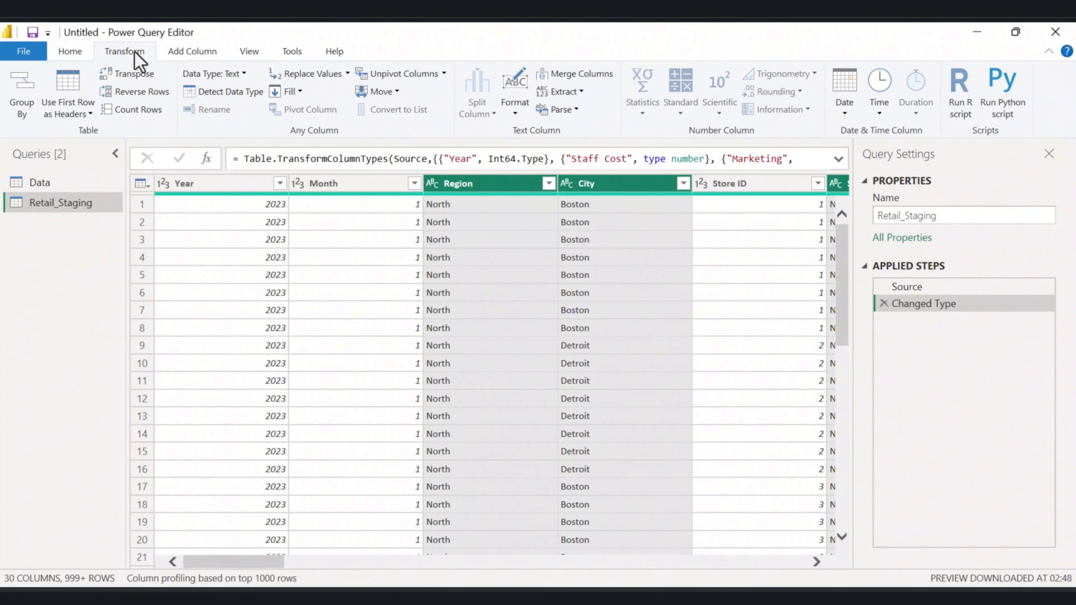
{"action": "left_click", "coordinate": [516, 117]}
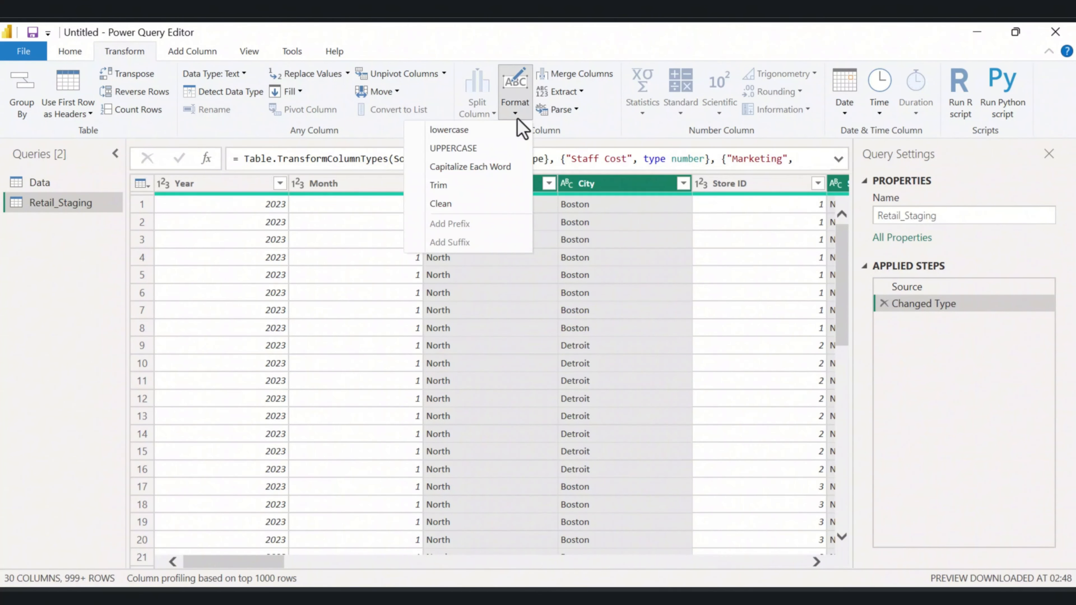
{"action": "left_click", "coordinate": [456, 186]}
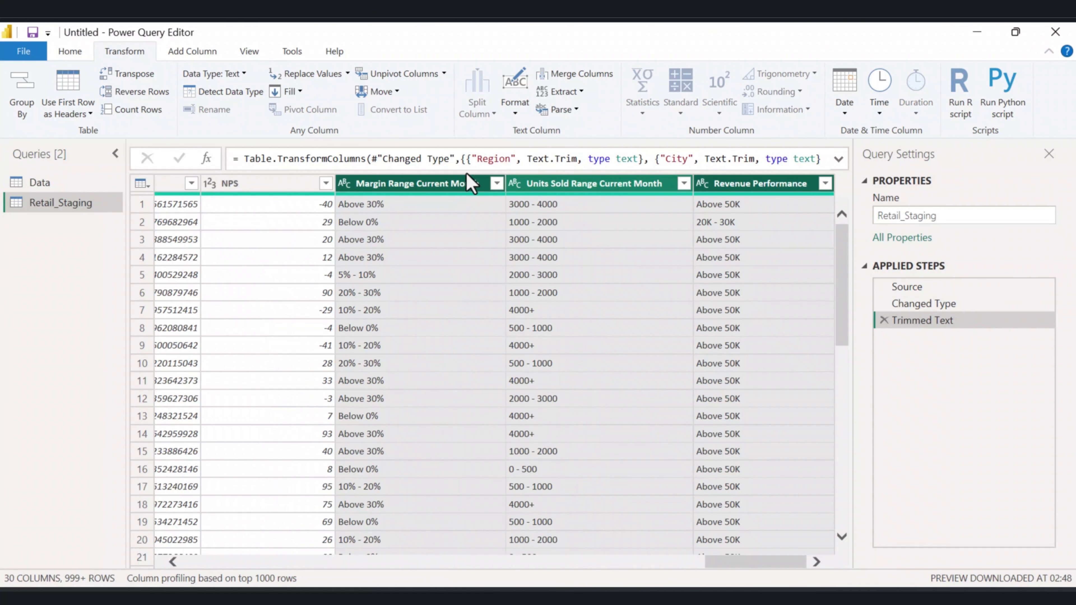
{"action": "left_click", "coordinate": [518, 114]}
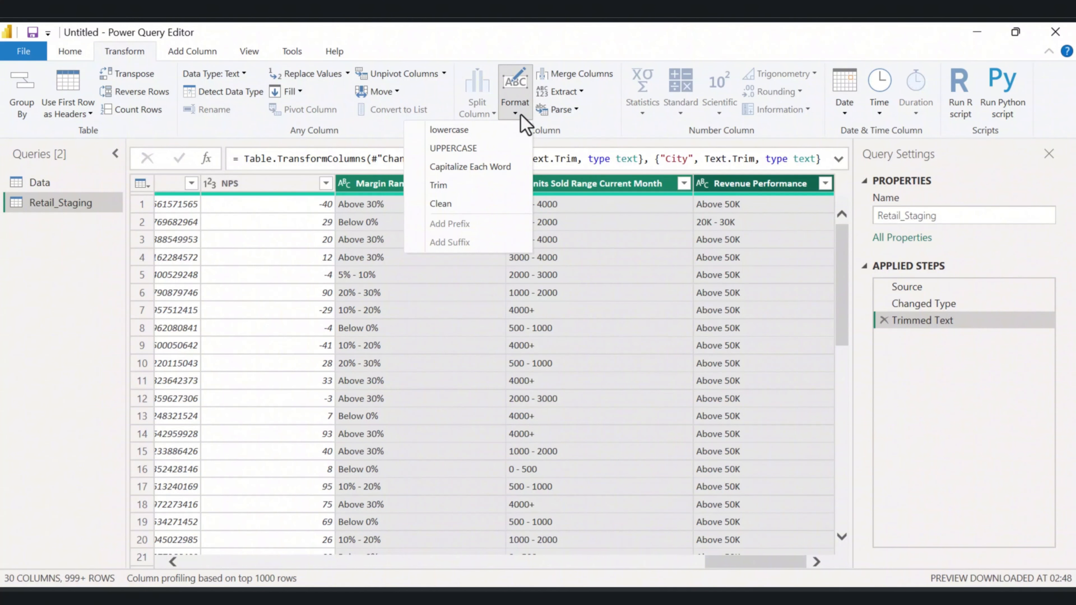
{"action": "left_click", "coordinate": [452, 205]}
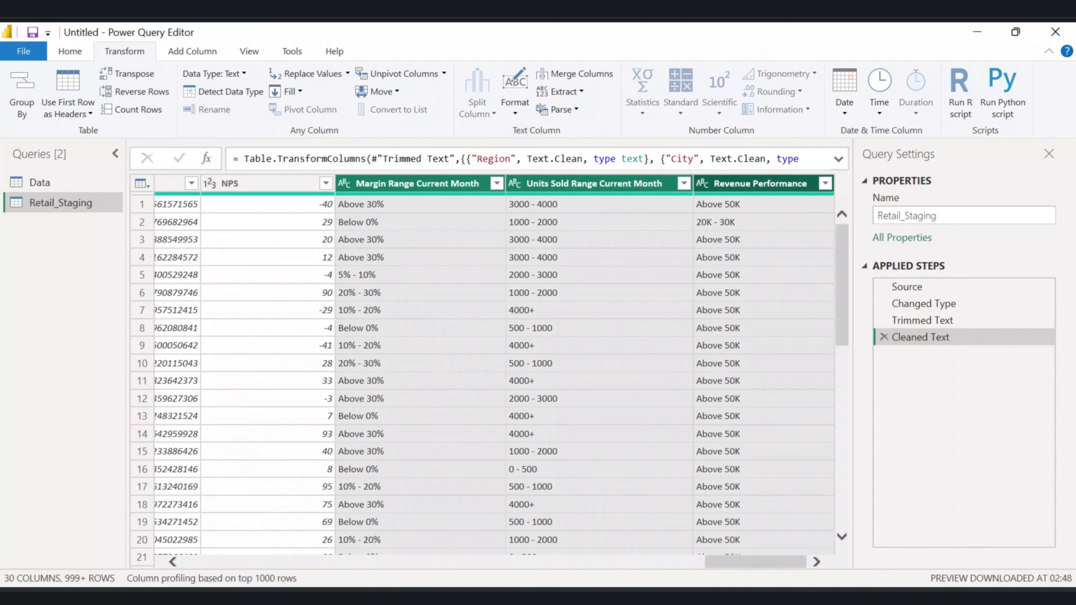
Replace null with 0 in the selected numeric columns, including Year, Month and Store ID.
{"action": "left_click_drag", "start_coordinate": [769, 569], "coordinate": [203, 533]}
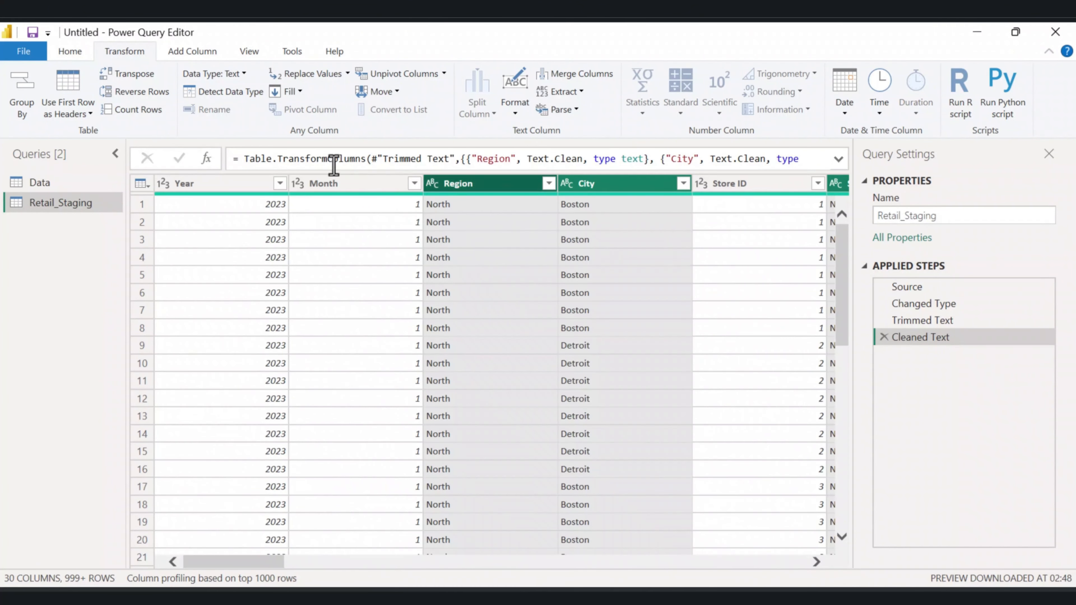
{"action": "left_click", "coordinate": [213, 187]}
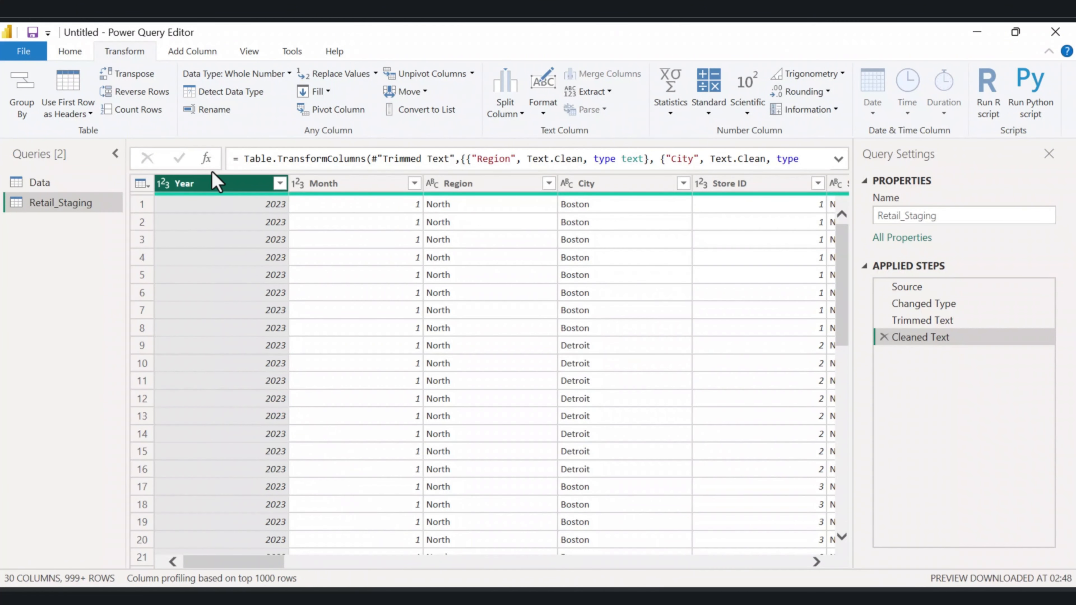
{"action": "left_click", "coordinate": [365, 186], "text": "ctrl"}
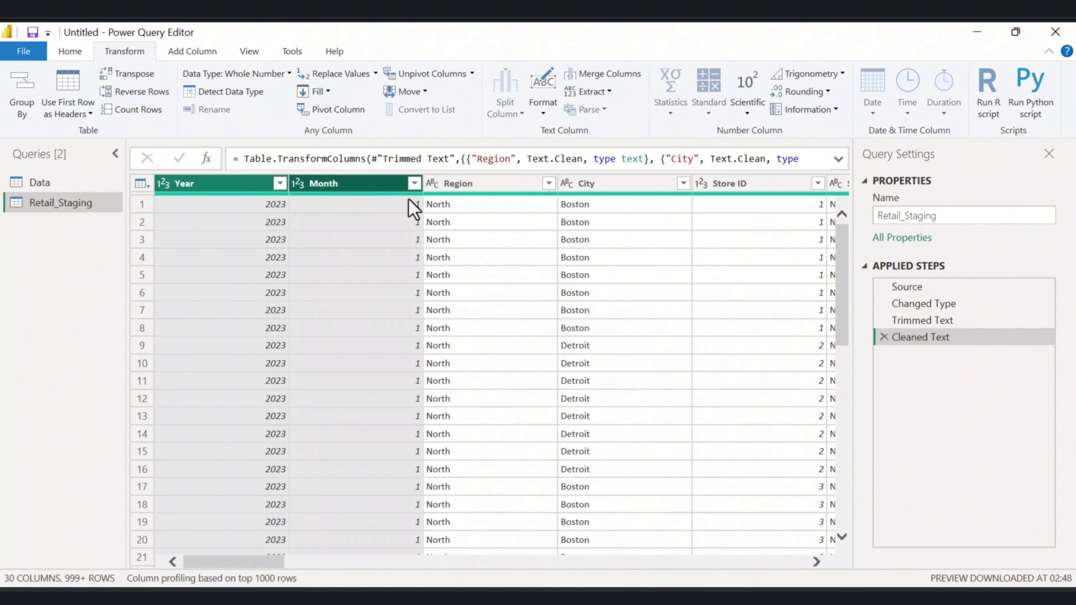
{"action": "left_click", "coordinate": [724, 184], "text": "ctrl"}
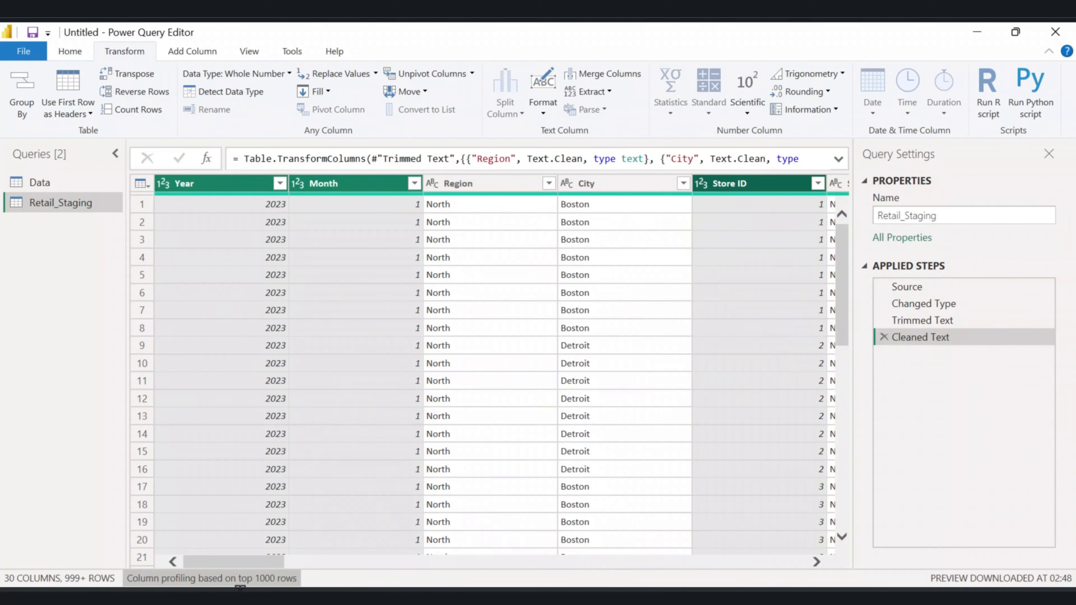
{"action": "left_click_drag", "start_coordinate": [228, 563], "coordinate": [538, 555]}
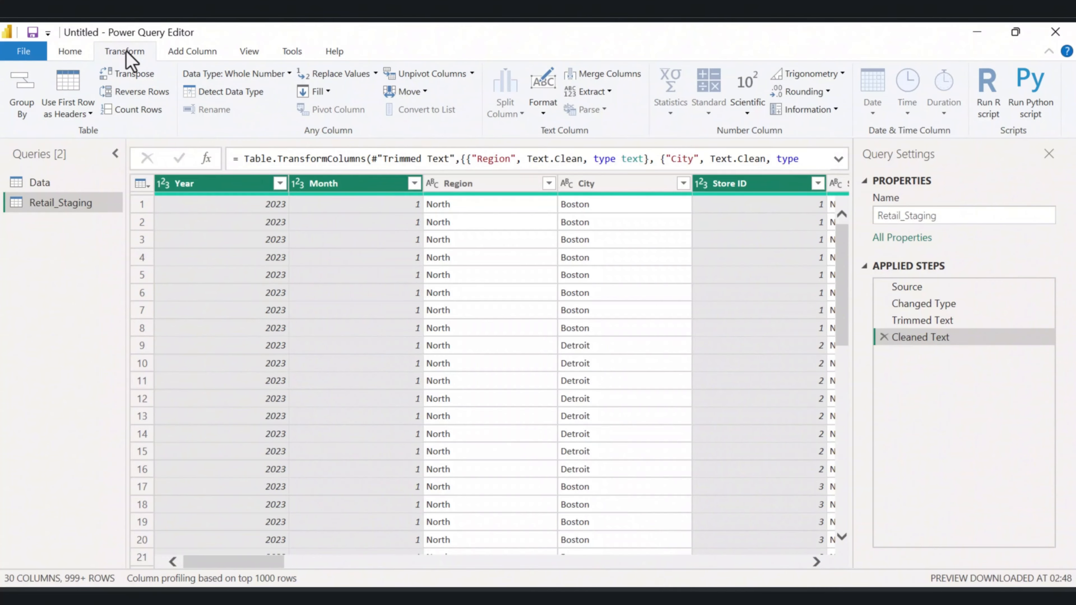
{"action": "left_click", "coordinate": [353, 77]}
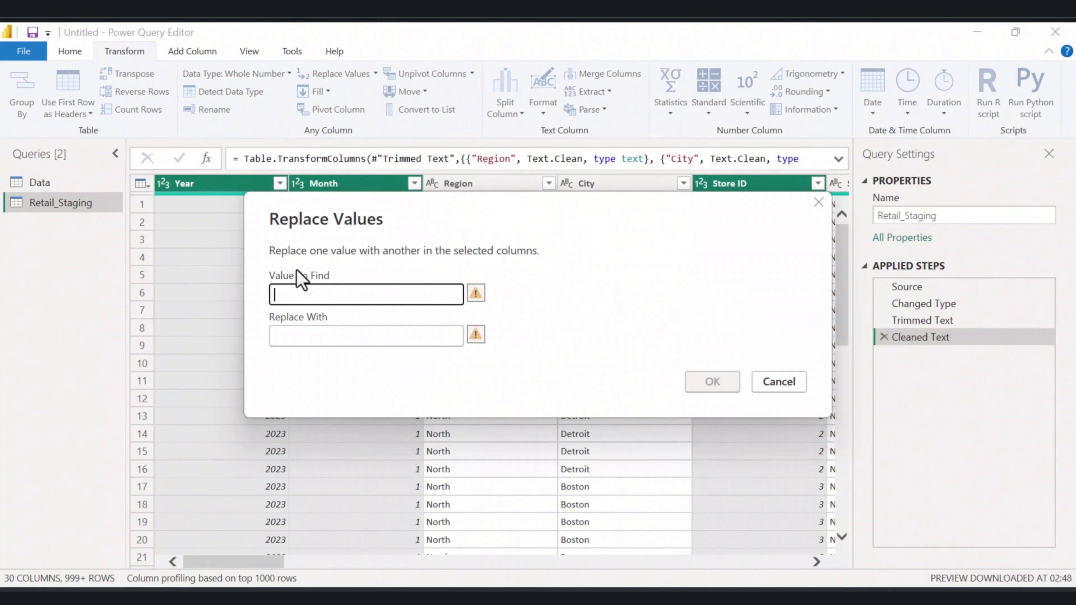
{"action": "type", "text": "null"}
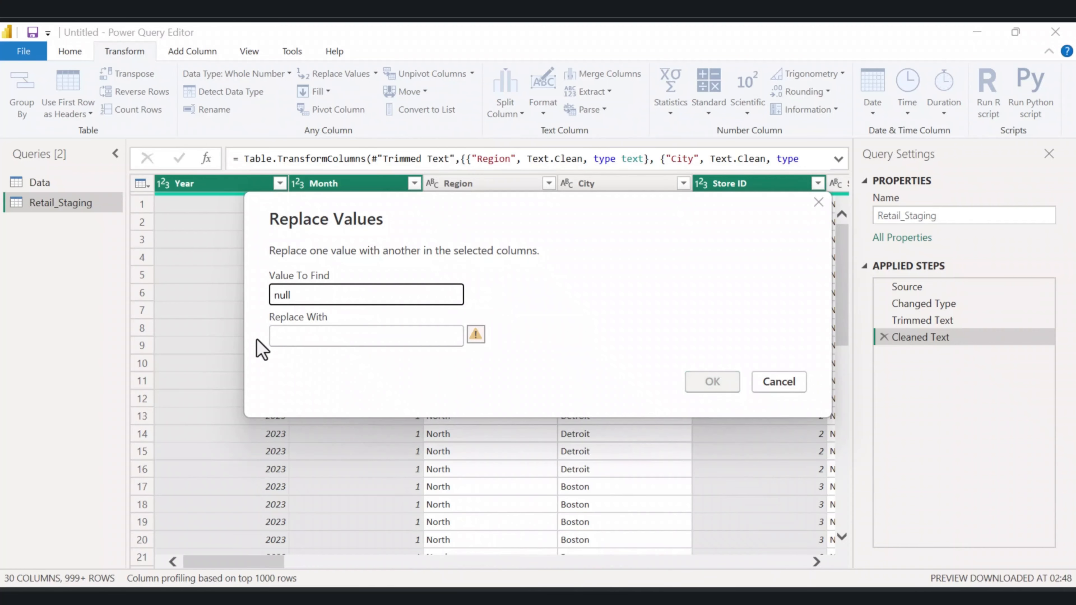
{"action": "left_click", "coordinate": [291, 335]}
{"action": "type", "text": "0"}
{"action": "key", "text": "Return"}
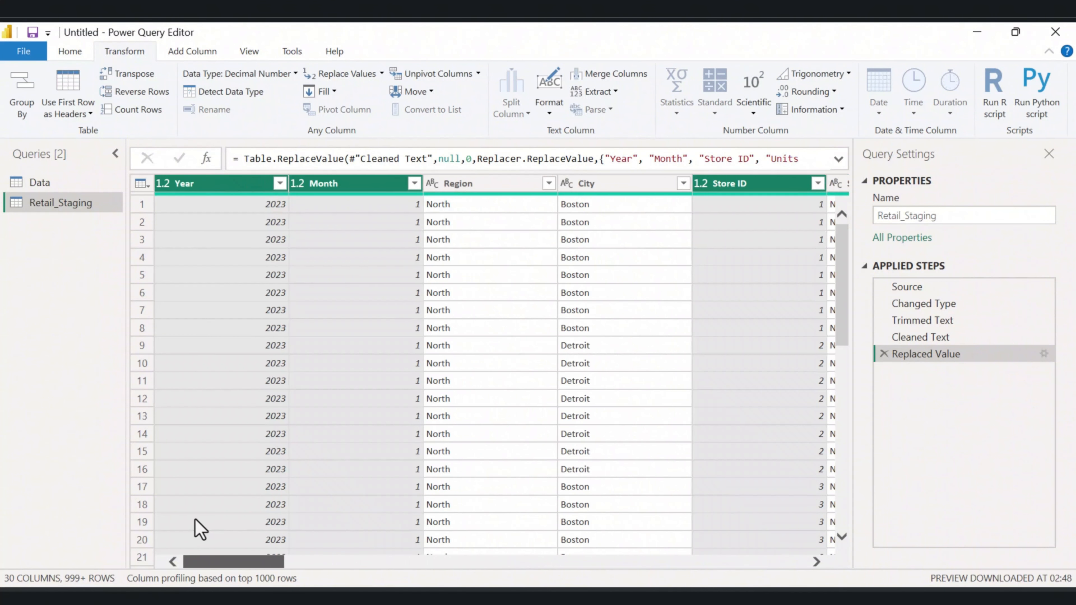
Replace null with unknown in the selected text columns, including Region and City.
{"action": "left_click", "coordinate": [243, 224]}
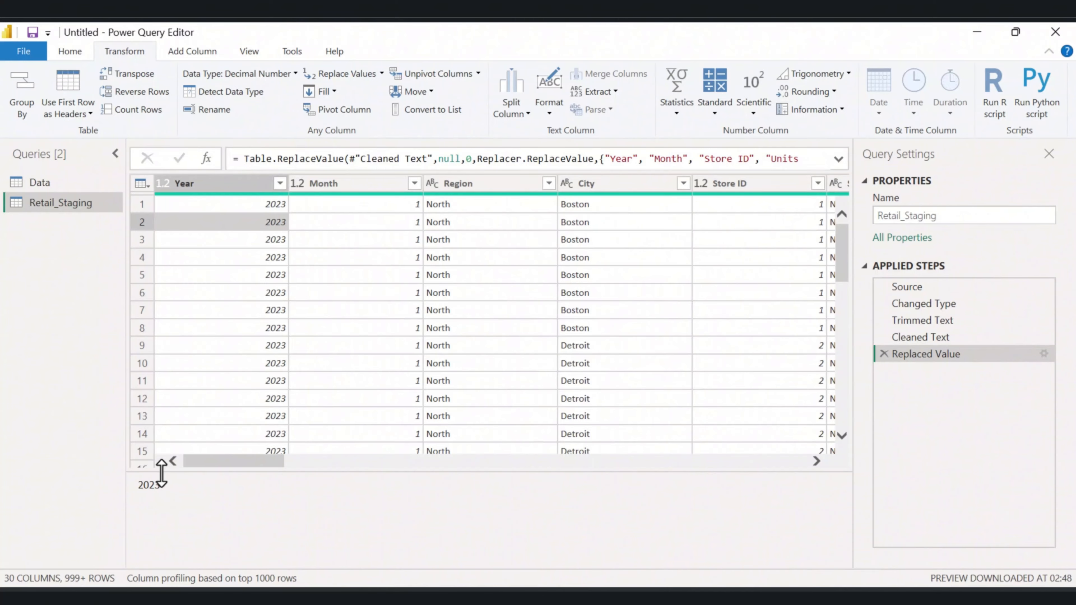
{"action": "left_click_drag", "start_coordinate": [161, 473], "coordinate": [170, 522]}
{"action": "left_click", "coordinate": [442, 191]}
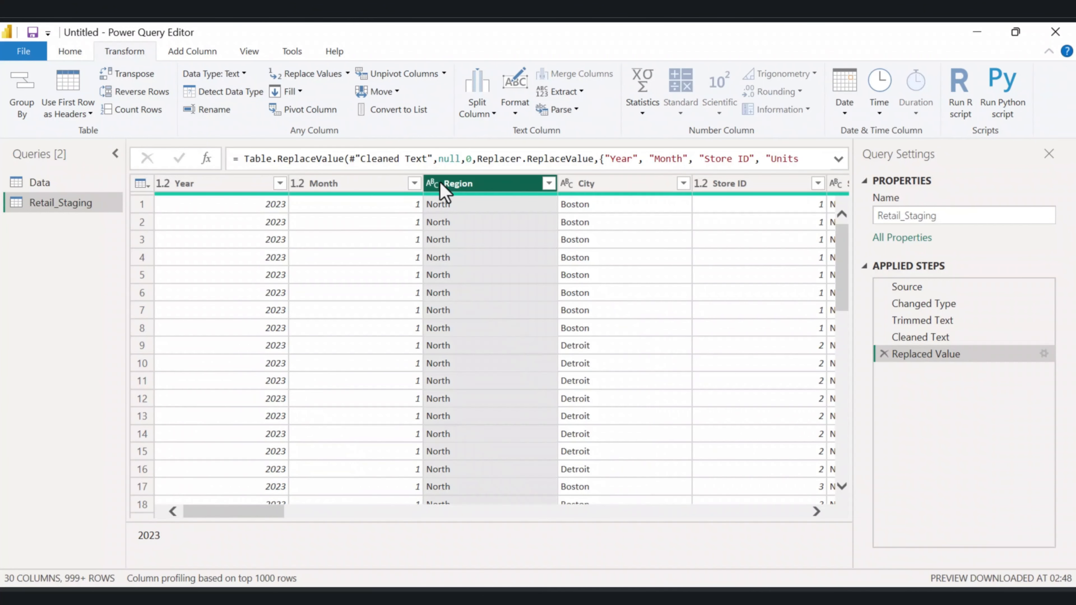
{"action": "left_click", "coordinate": [586, 187], "text": "ctrl"}
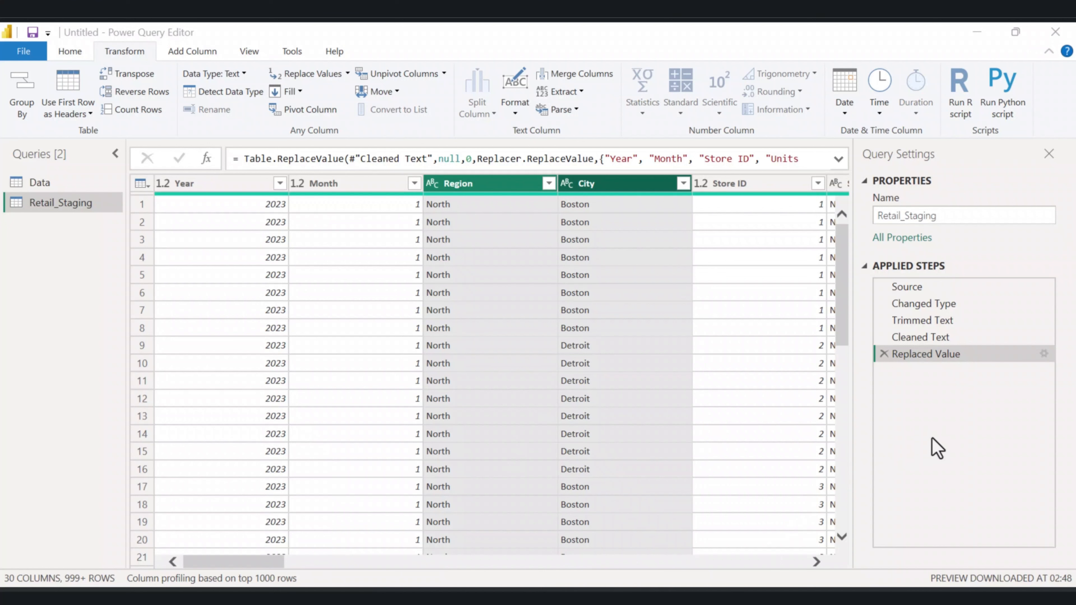
{"action": "left_click_drag", "start_coordinate": [224, 562], "coordinate": [194, 488]}
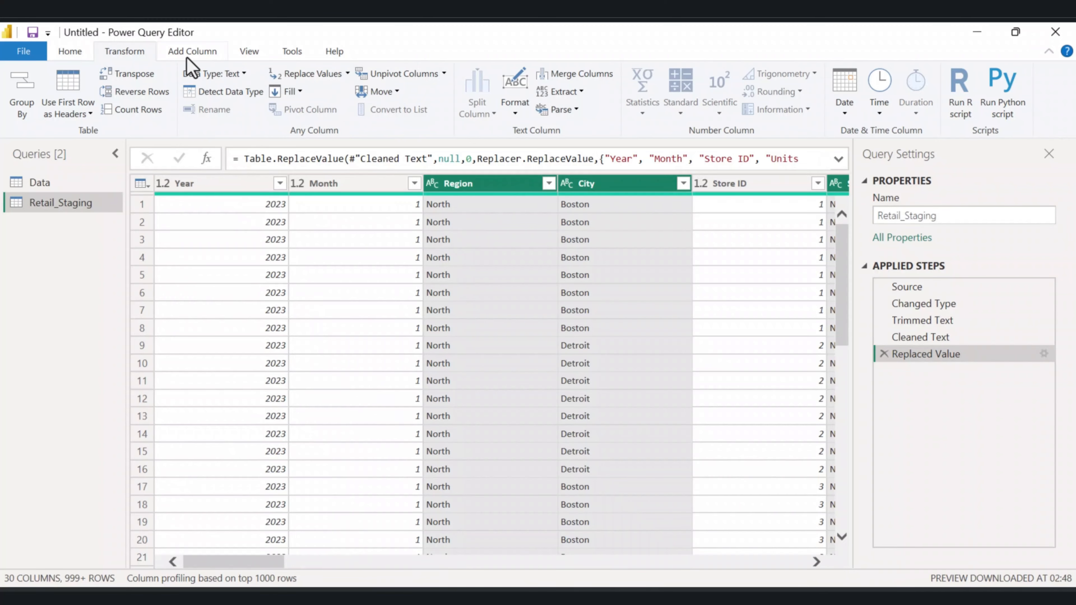
{"action": "left_click", "coordinate": [335, 76]}
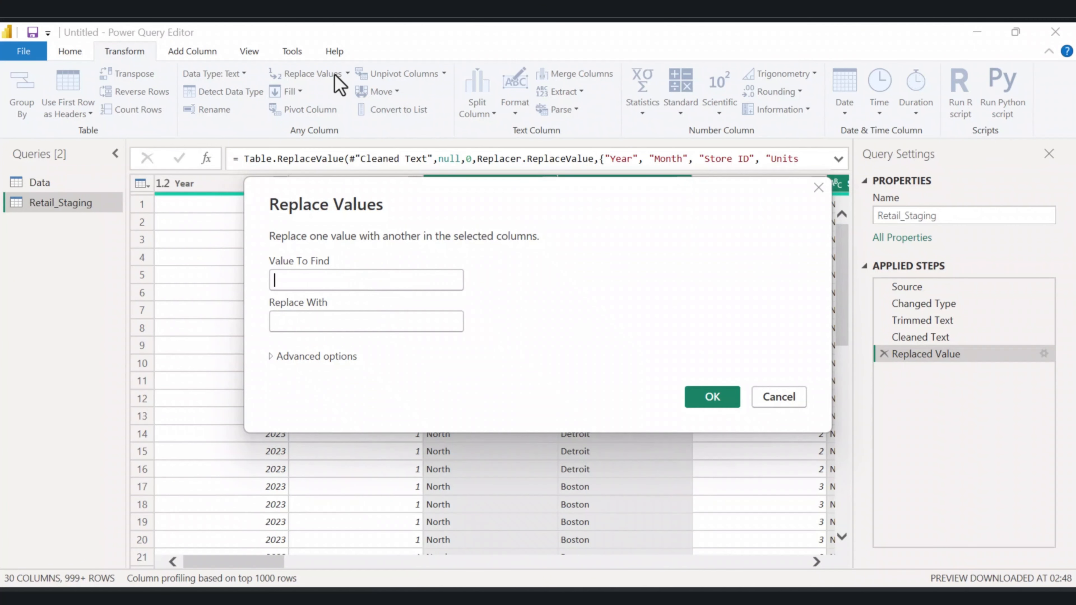
{"action": "type", "text": "null"}
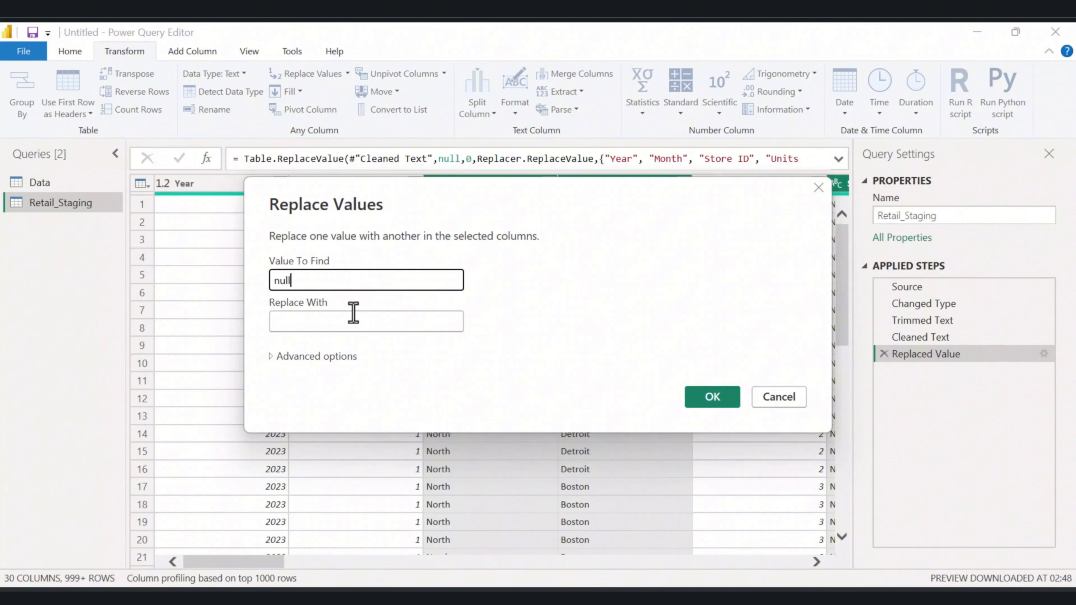
{"action": "left_click", "coordinate": [305, 321]}
{"action": "type", "text": "un"}
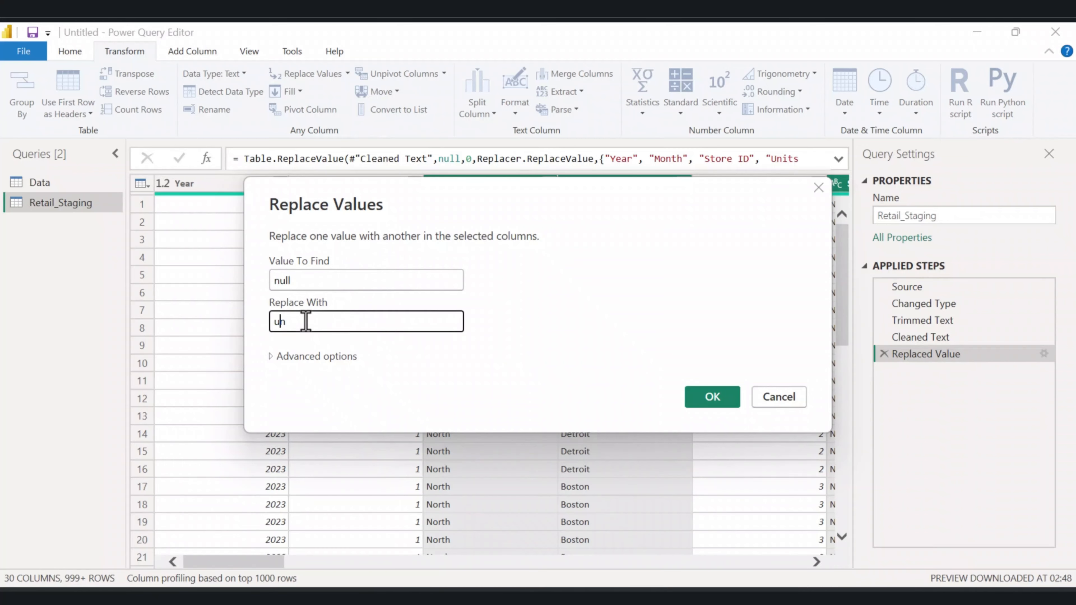
{"action": "type", "text": "known"}
{"action": "left_click", "coordinate": [711, 400]}
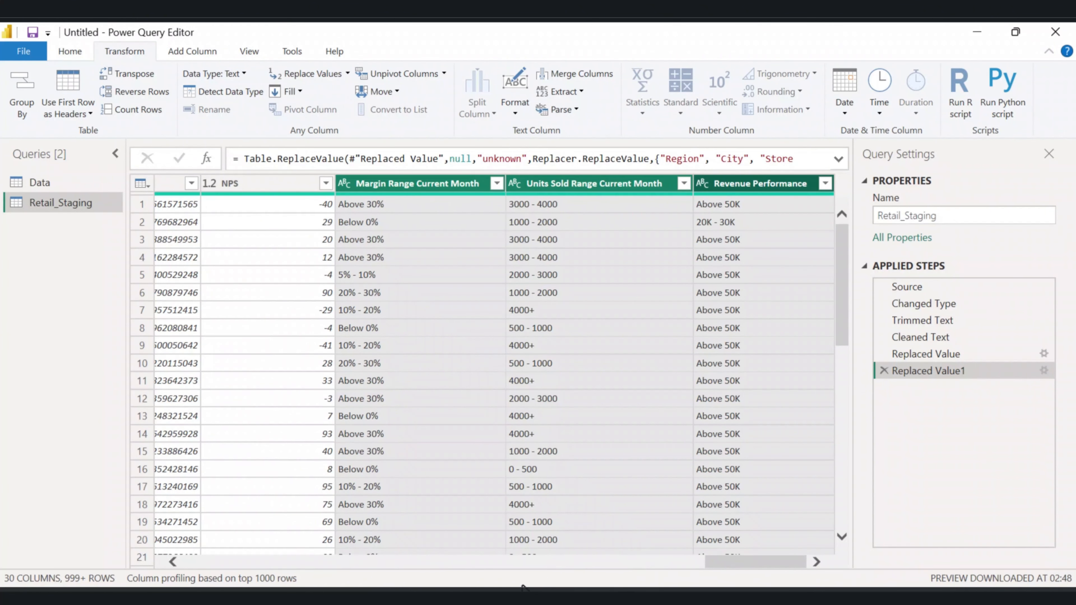
Remove duplicate rows based on the Year, Month, Store ID and Product Category columns.
{"action": "left_click_drag", "start_coordinate": [742, 562], "coordinate": [122, 544]}
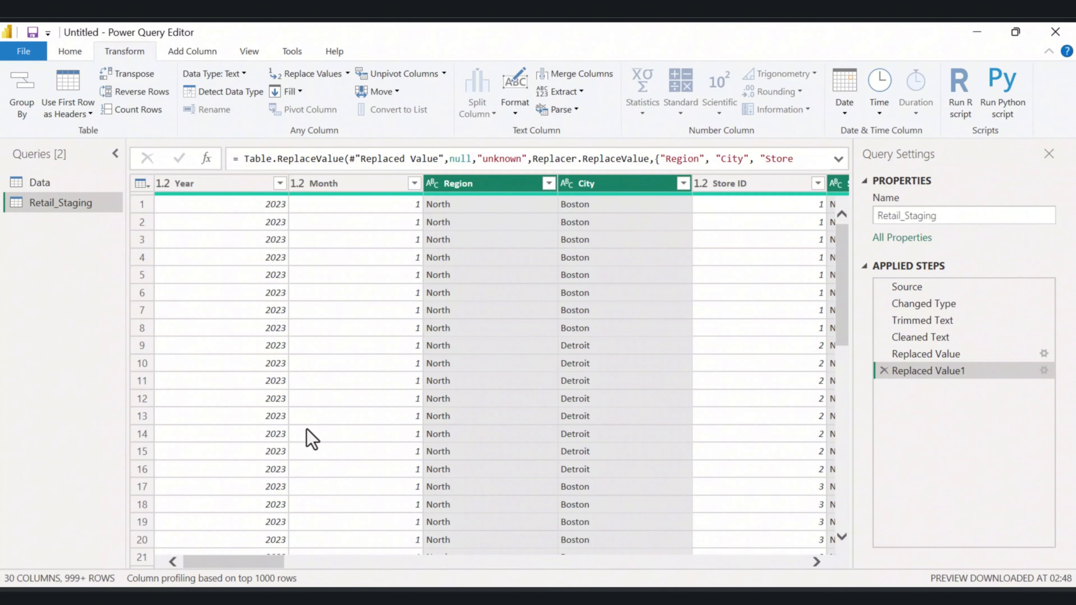
{"action": "left_click", "coordinate": [206, 190]}
{"action": "left_click", "coordinate": [349, 189], "text": "ctrl"}
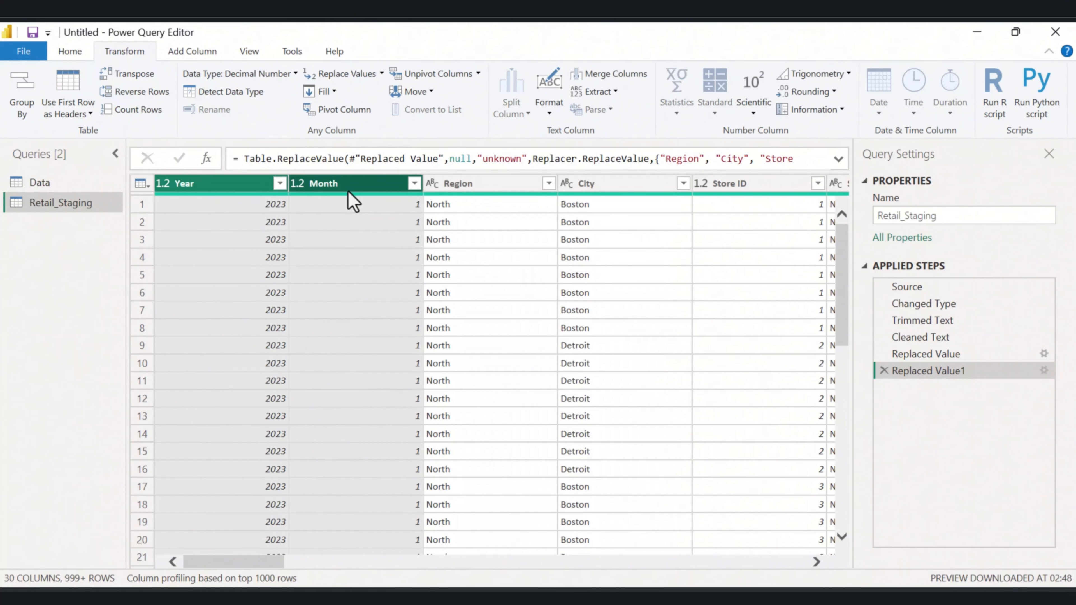
{"action": "left_click", "coordinate": [750, 185], "text": "ctrl"}
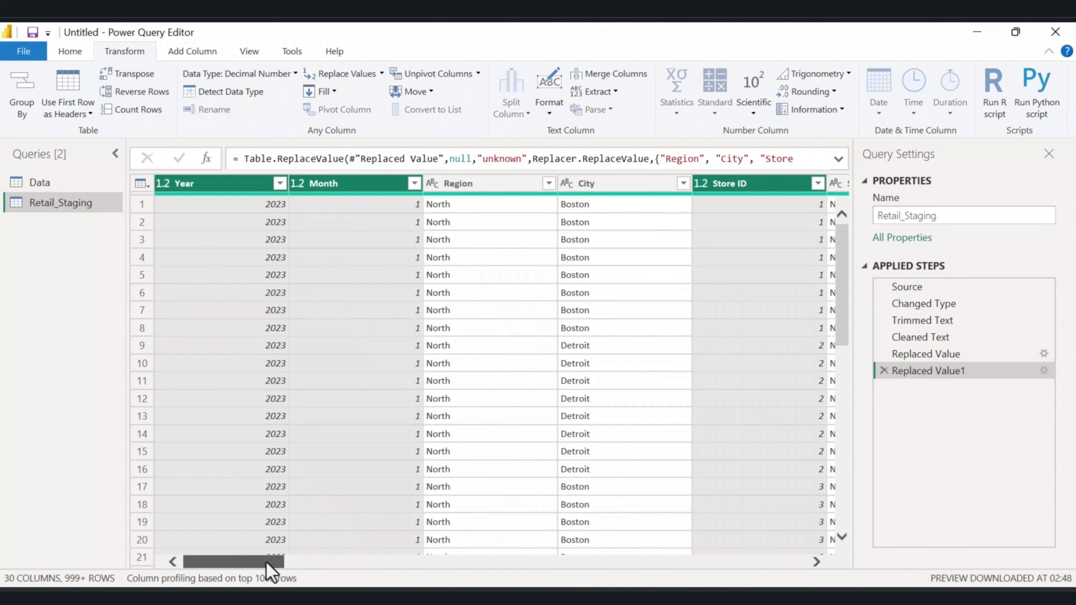
{"action": "left_click_drag", "start_coordinate": [272, 564], "coordinate": [355, 560]}
{"action": "left_click", "coordinate": [482, 184], "text": "ctrl"}
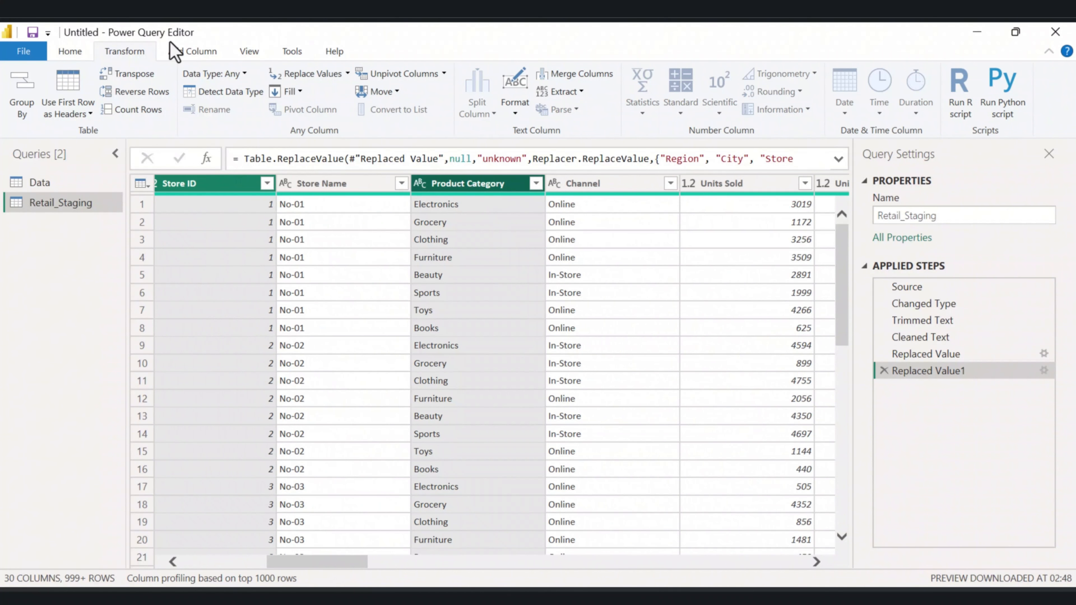
{"action": "left_click", "coordinate": [72, 53]}
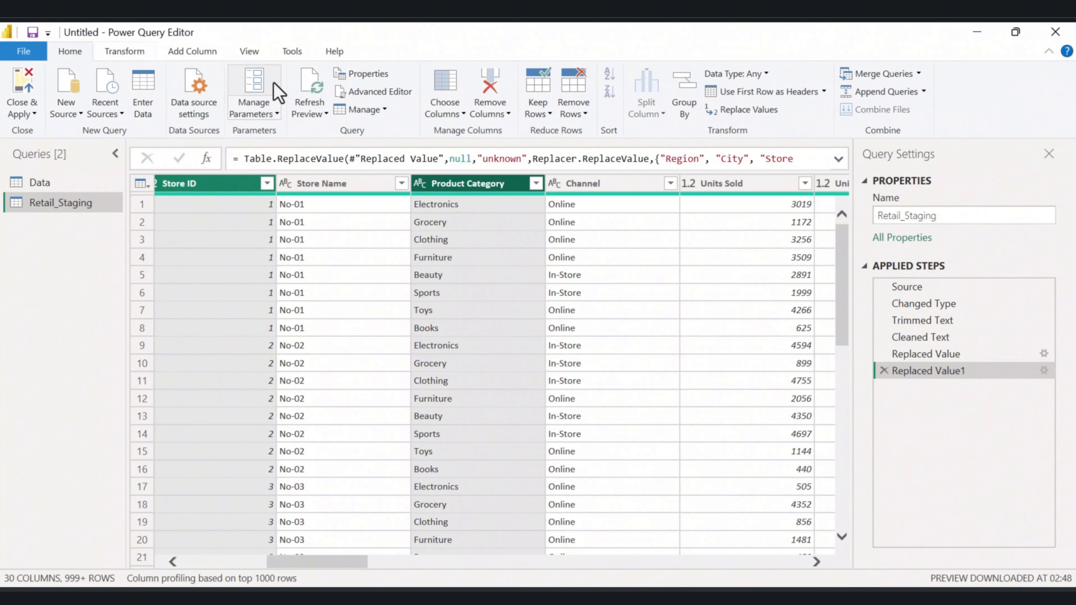
{"action": "left_click", "coordinate": [583, 116]}
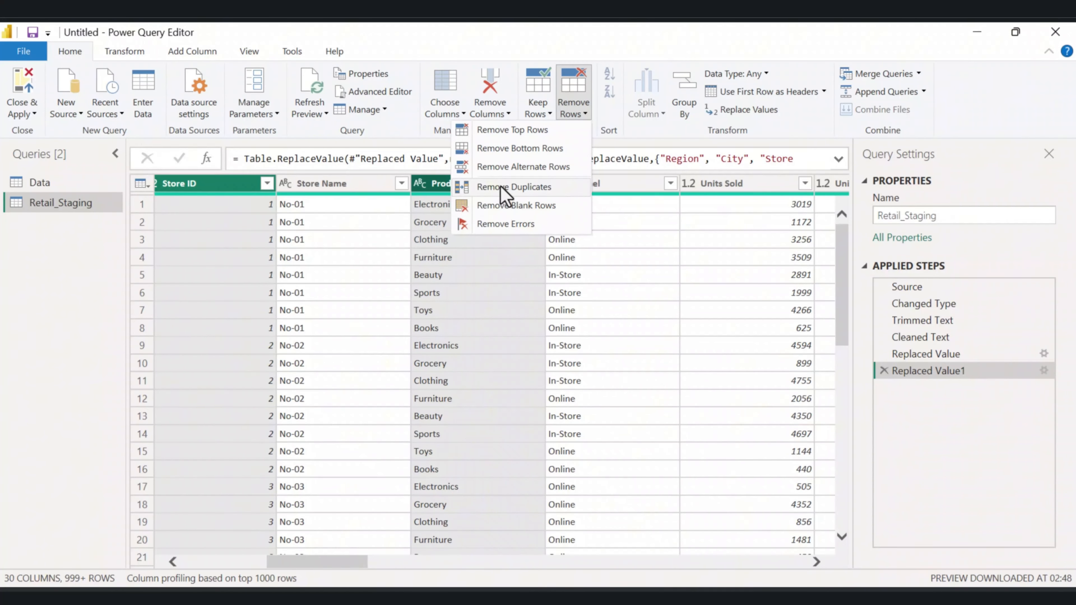
{"action": "left_click", "coordinate": [504, 188]}
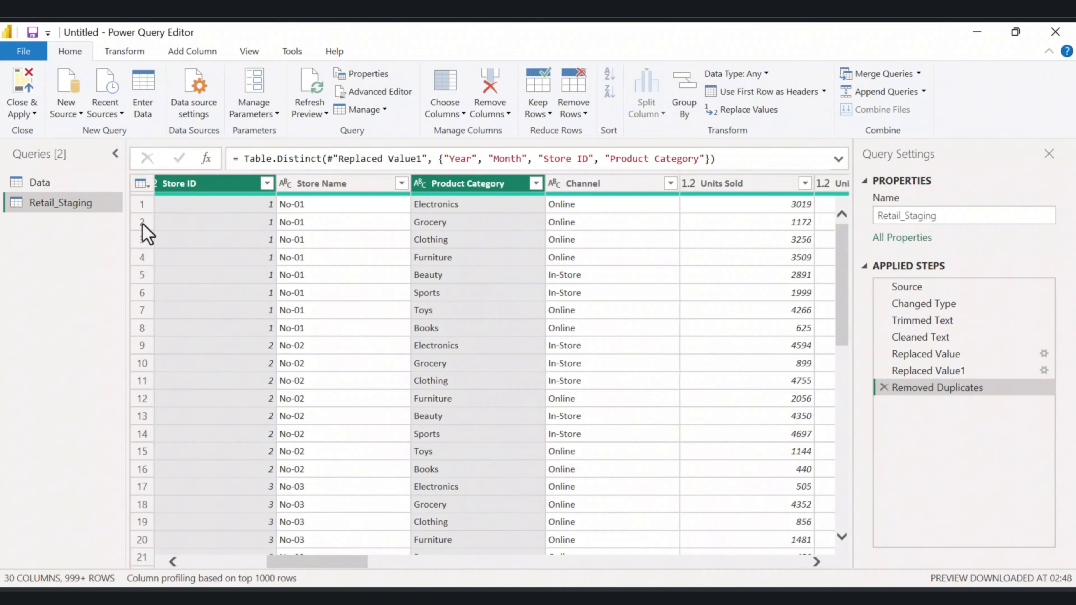
Add a custom column MonthNumber with formula Date.Month(Date.FromText([Month] & " 1")) and place it after Month.
{"action": "left_click", "coordinate": [188, 53]}
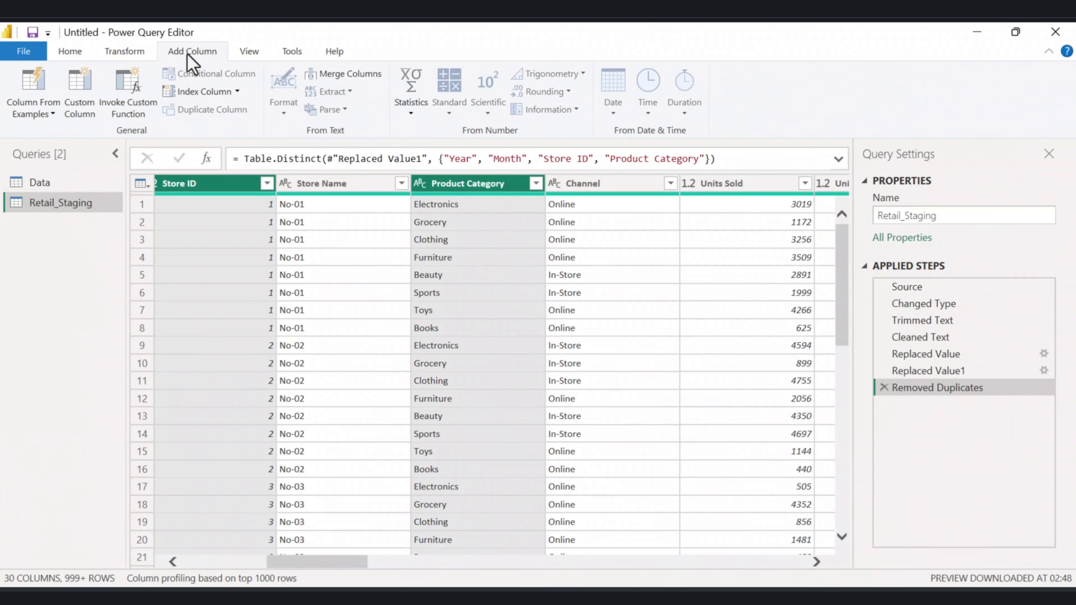
{"action": "left_click", "coordinate": [79, 92]}
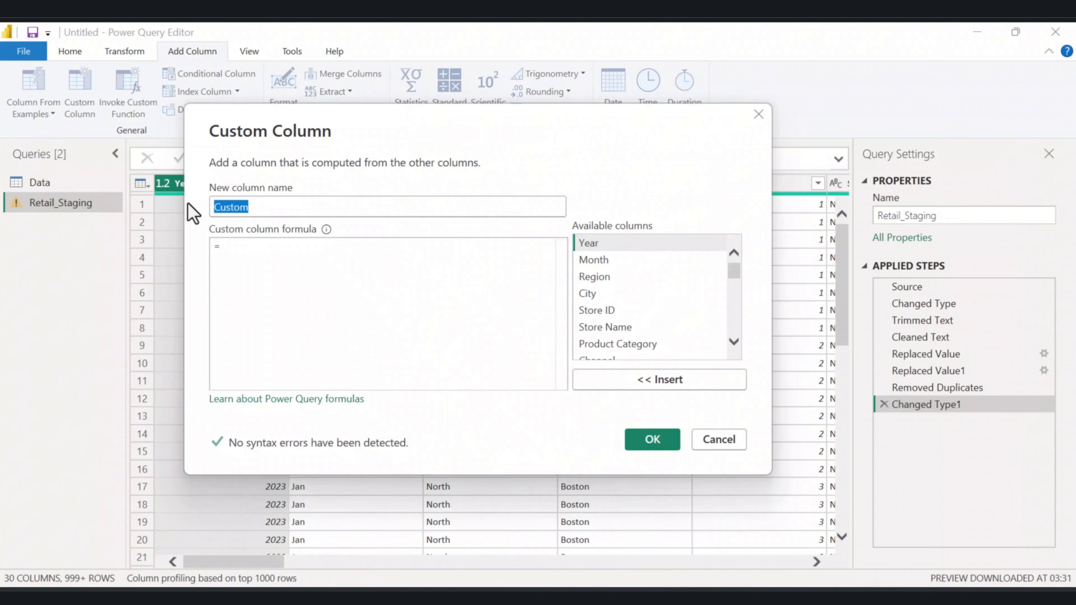
{"action": "type", "text": "Month"}
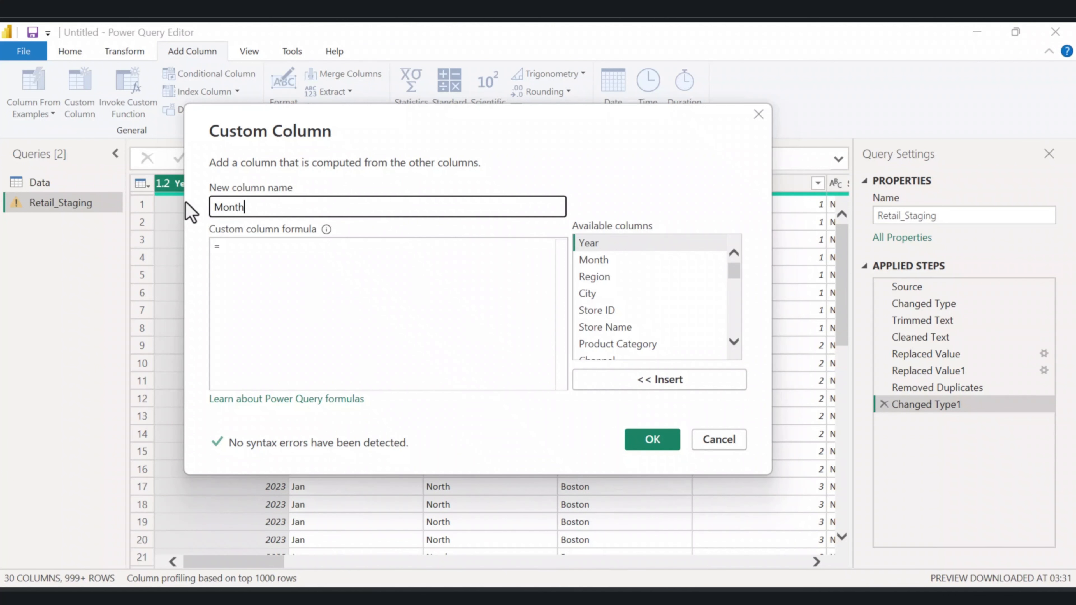
{"action": "type", "text": "Number"}
{"action": "left_click", "coordinate": [224, 244]}
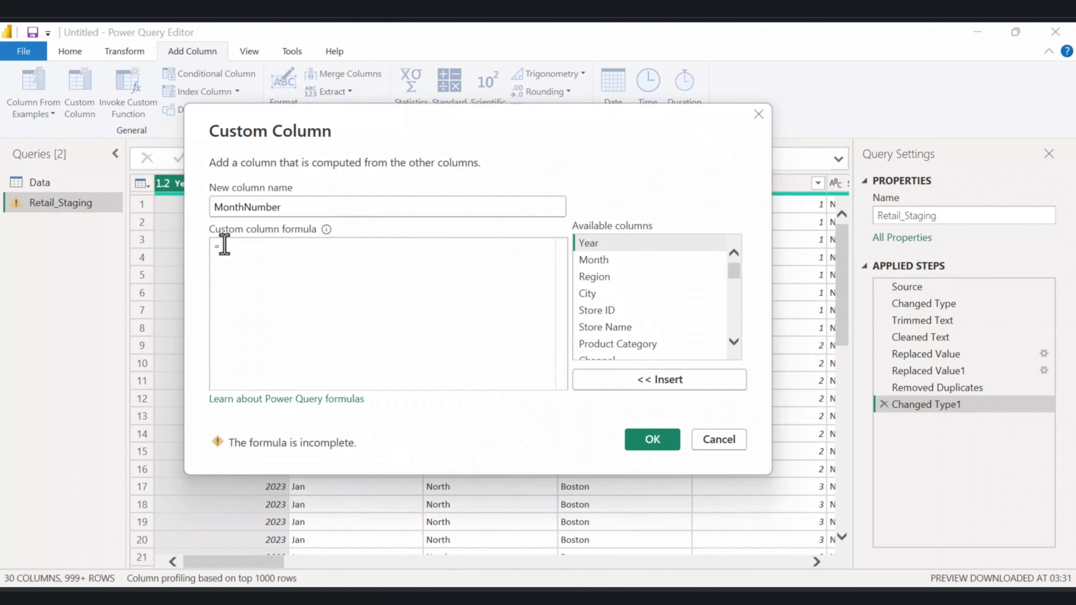
{"action": "type", "text": "Date.Month(Date.FromText([Month] & \" 1\"))"}
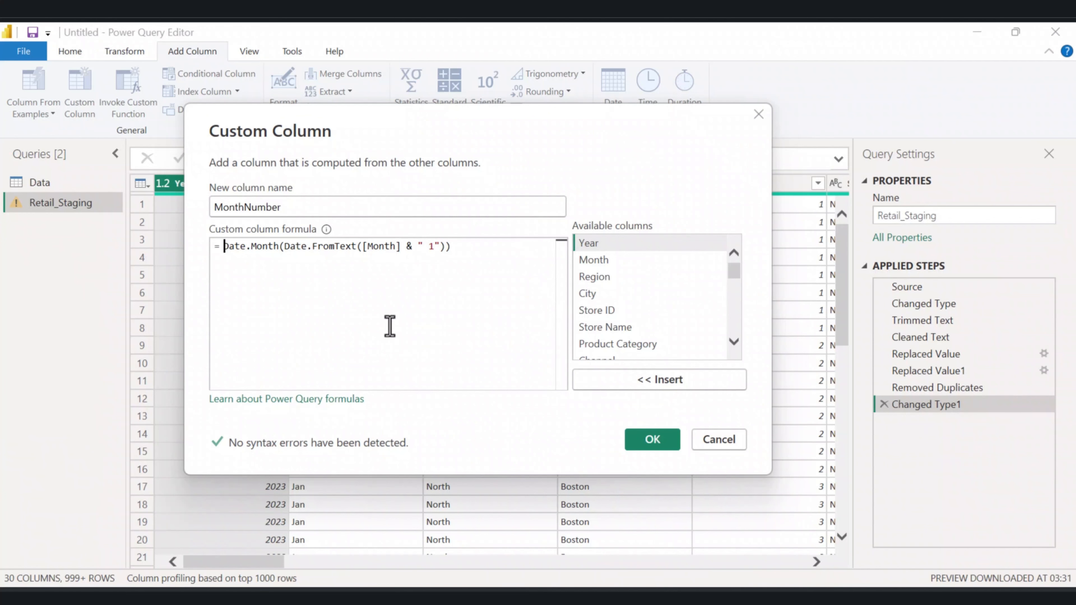
{"action": "left_click", "coordinate": [646, 441]}
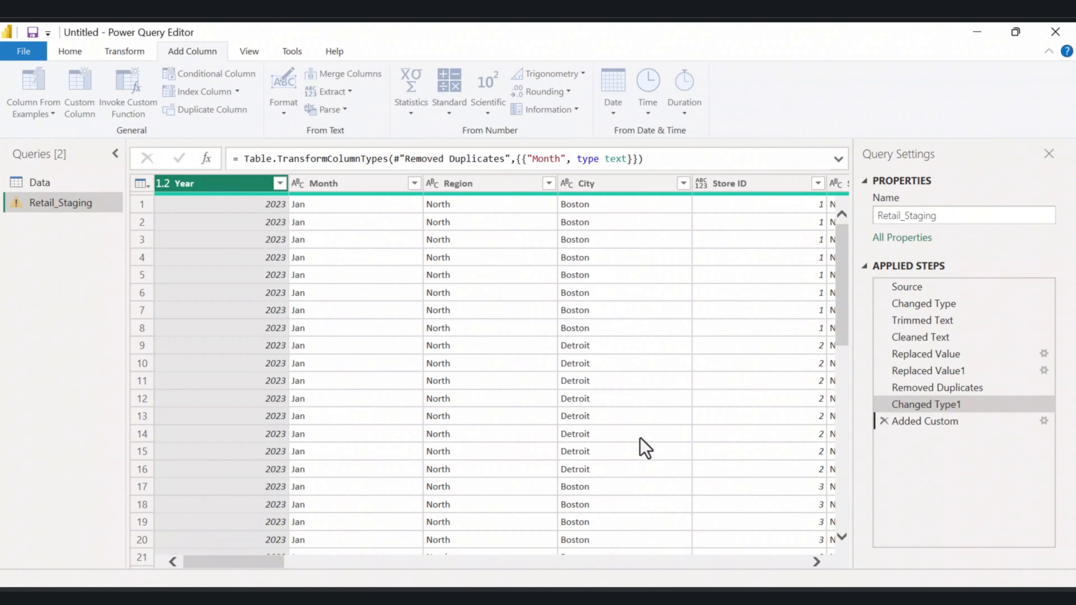
{"action": "left_click_drag", "start_coordinate": [755, 189], "coordinate": [455, 443]}
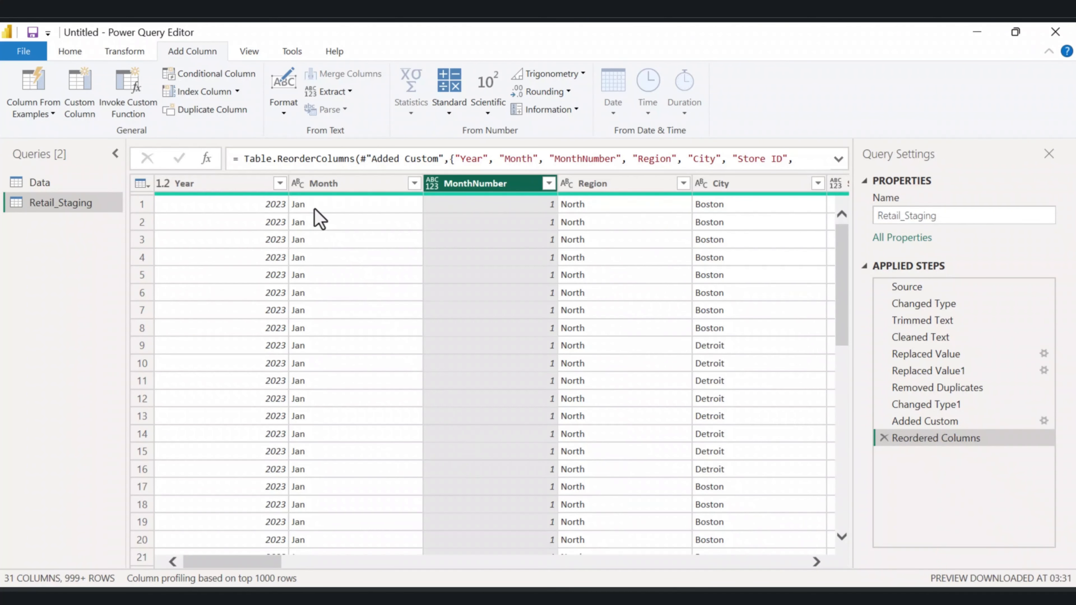
Add a custom column Date with formula #date([Year], [MonthNumber], 1) and place it after MonthNumber.
{"action": "left_click", "coordinate": [83, 104]}
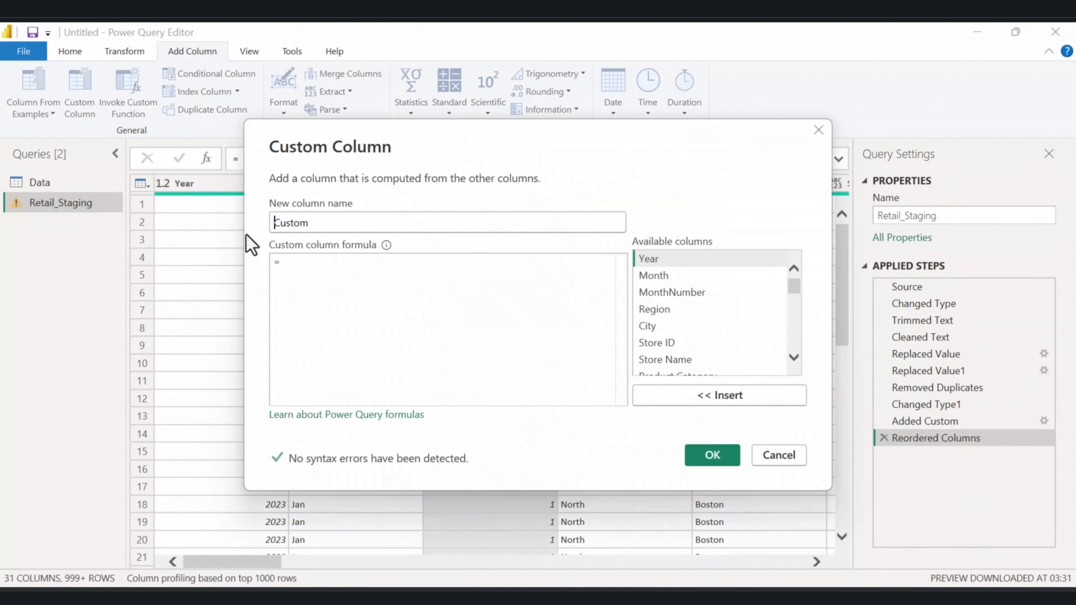
{"action": "double_click", "coordinate": [298, 223]}
{"action": "type", "text": "Date"}
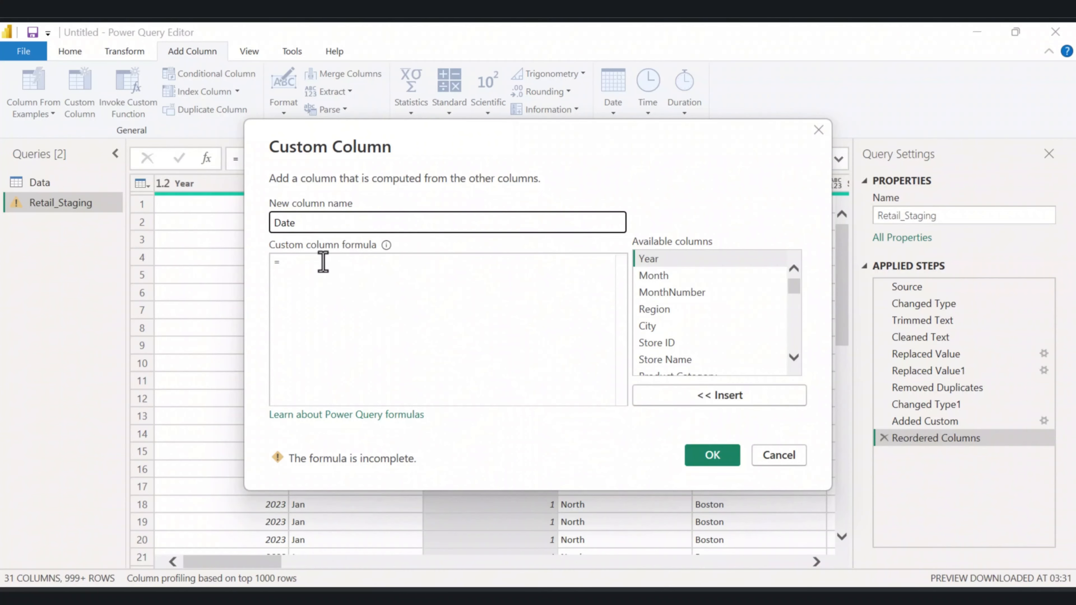
{"action": "left_click", "coordinate": [324, 260]}
{"action": "type", "text": "#date([Year], [MonthNumber], 1)"}
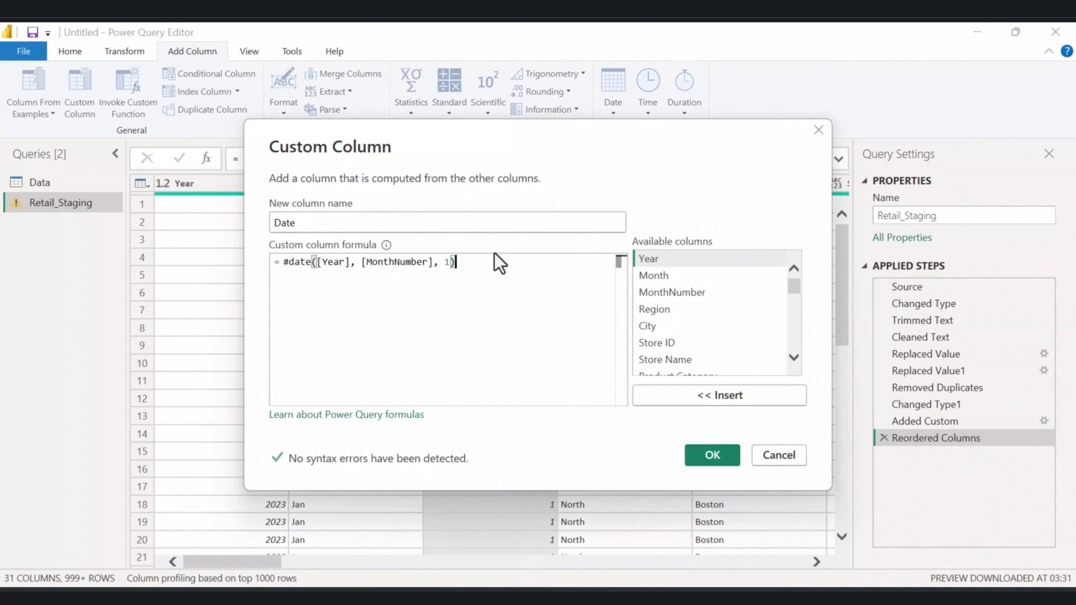
{"action": "left_click", "coordinate": [723, 457]}
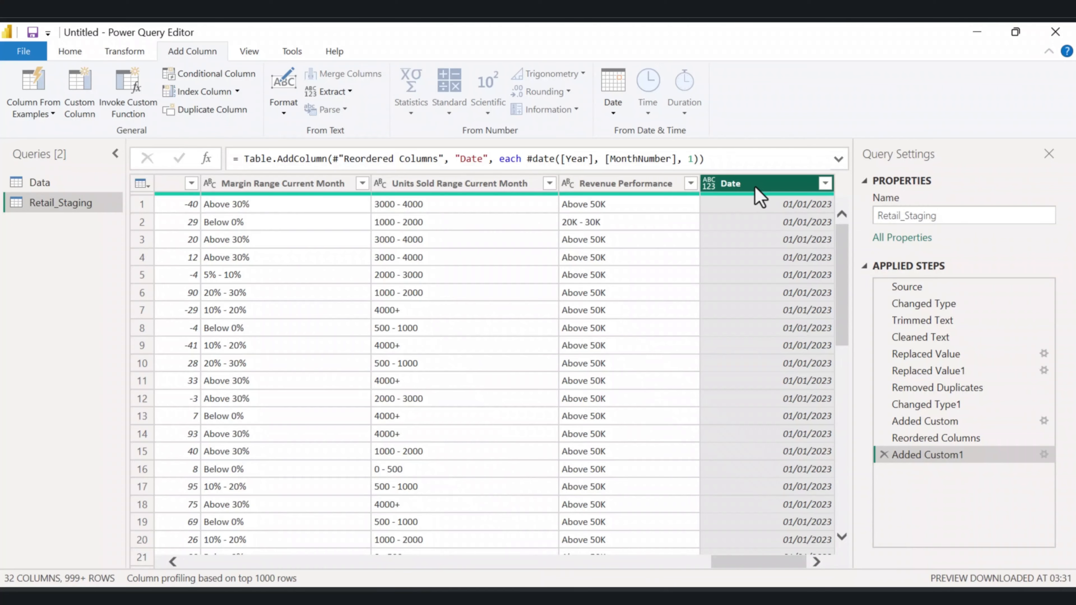
{"action": "left_click_drag", "start_coordinate": [762, 196], "coordinate": [269, 196]}
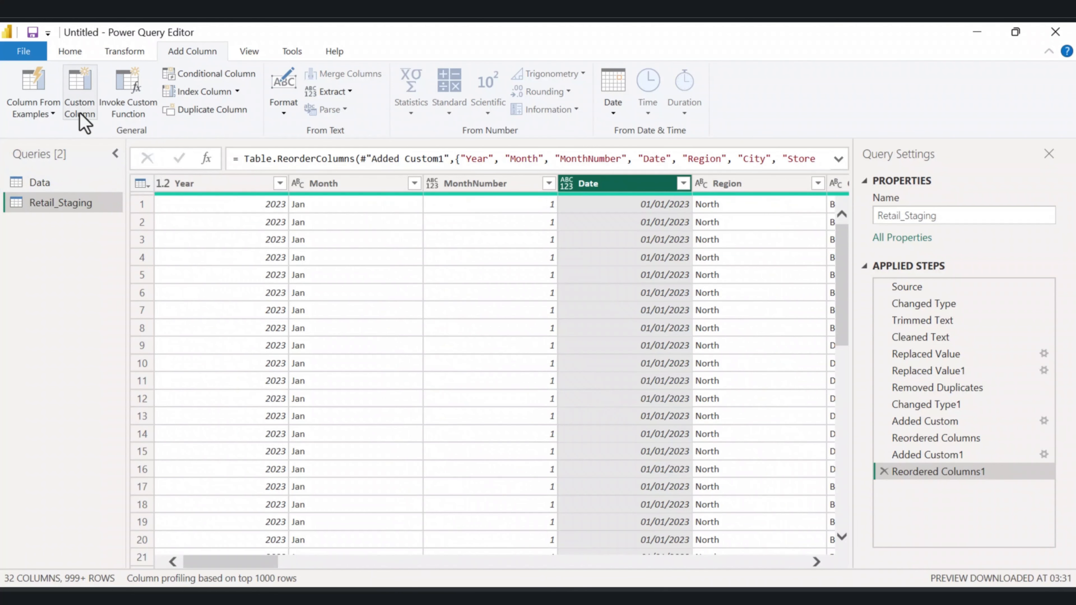
Add a custom column Month-Year with formula Date.ToText([Date], "MMM yyyy").
{"action": "left_click", "coordinate": [74, 105]}
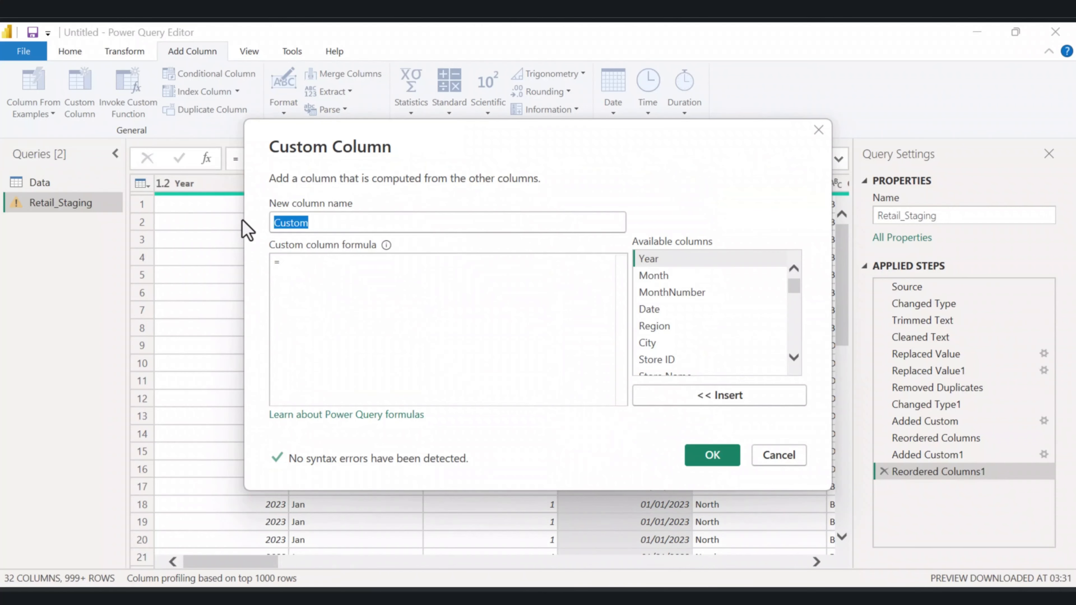
{"action": "type", "text": "Mo"}
{"action": "key", "text": "BackSpace"}
{"action": "key", "text": "BackSpace"}
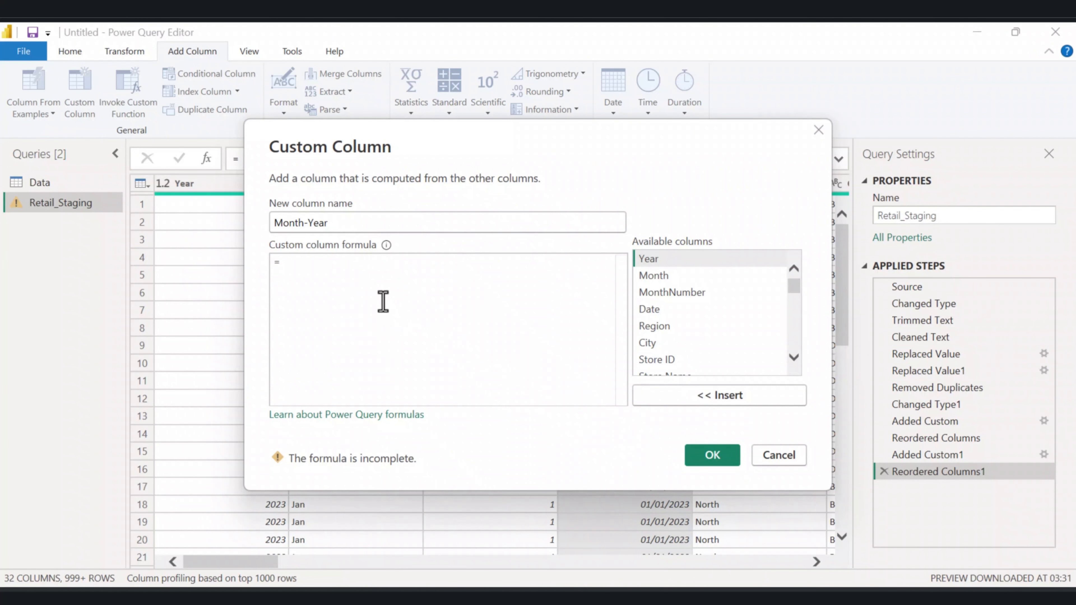
{"action": "left_click", "coordinate": [365, 267]}
{"action": "type", "text": "Date.ToText([Date], \"MMM yyyy\")"}
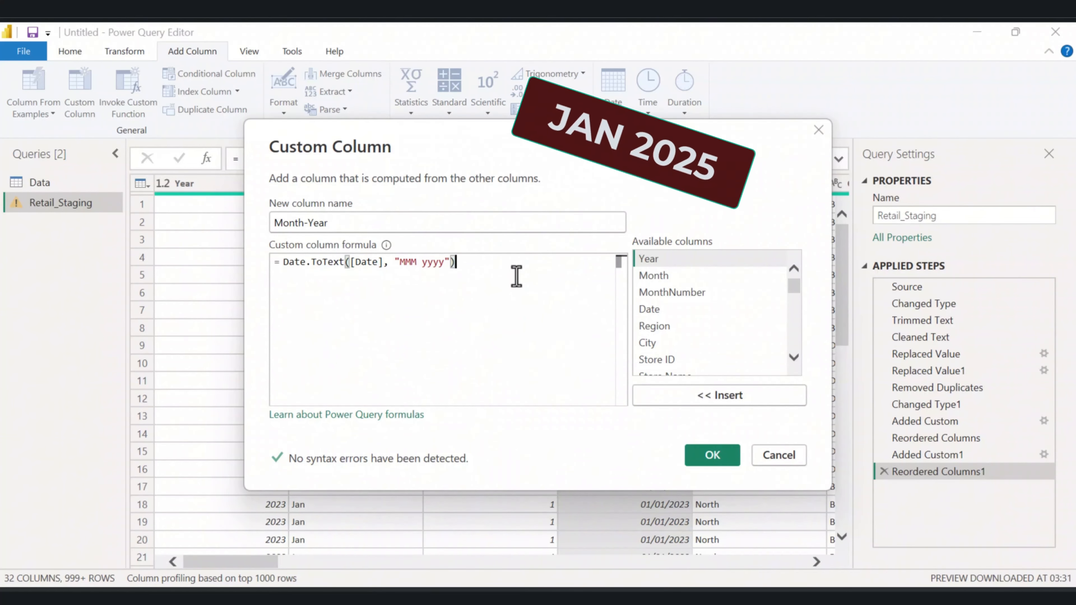
{"action": "left_click", "coordinate": [712, 456]}
Move the Month-Year column next to the Date column.
{"action": "scroll", "coordinate": [820, 313], "scroll_direction": "down", "scroll_amount": 6}
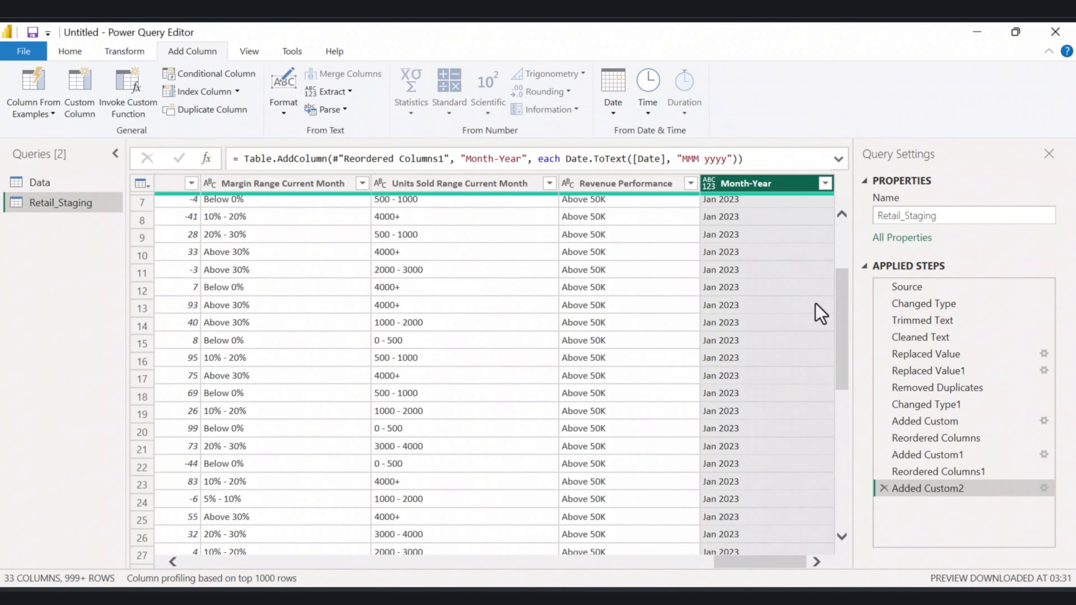
{"action": "scroll", "coordinate": [815, 304], "scroll_direction": "down", "scroll_amount": 5}
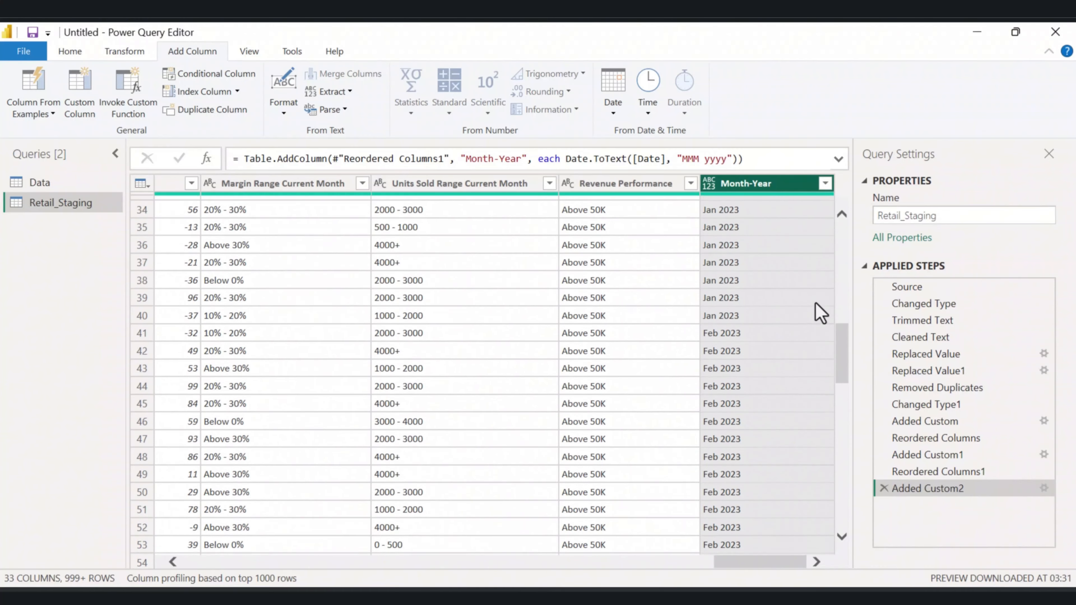
{"action": "scroll", "coordinate": [816, 304], "scroll_direction": "up", "scroll_amount": 3}
{"action": "scroll", "coordinate": [820, 313], "scroll_direction": "down", "scroll_amount": 12}
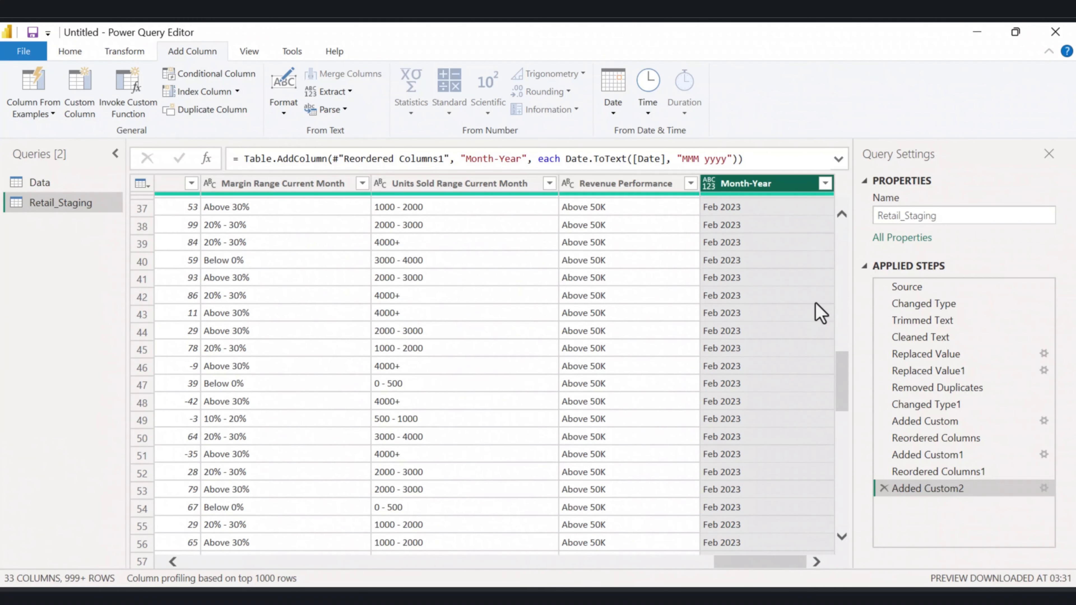
{"action": "left_click_drag", "start_coordinate": [840, 427], "coordinate": [850, 246]}
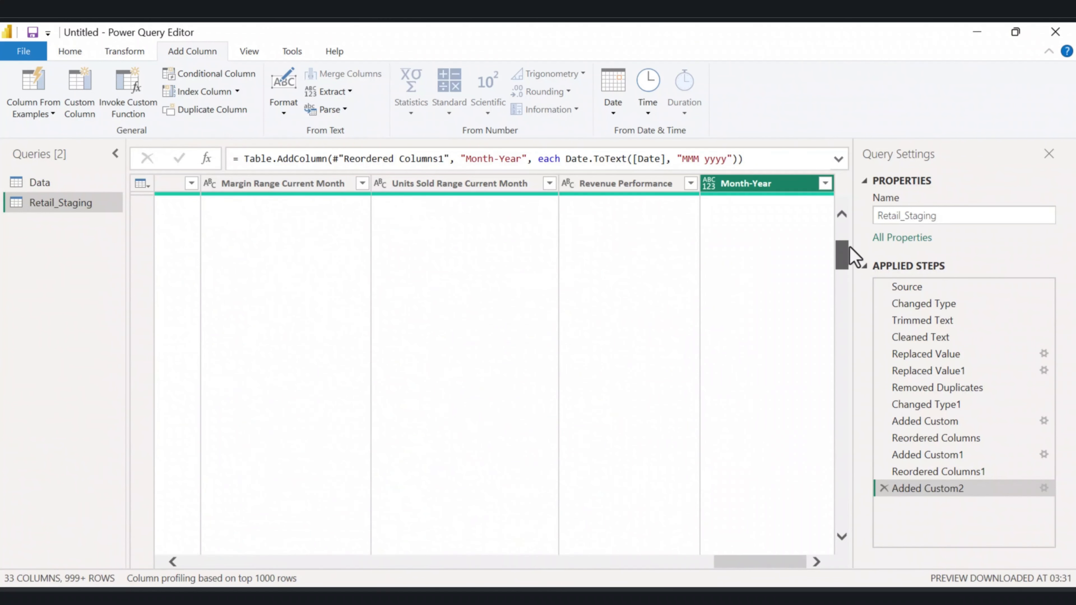
{"action": "left_click_drag", "start_coordinate": [768, 186], "coordinate": [435, 173]}
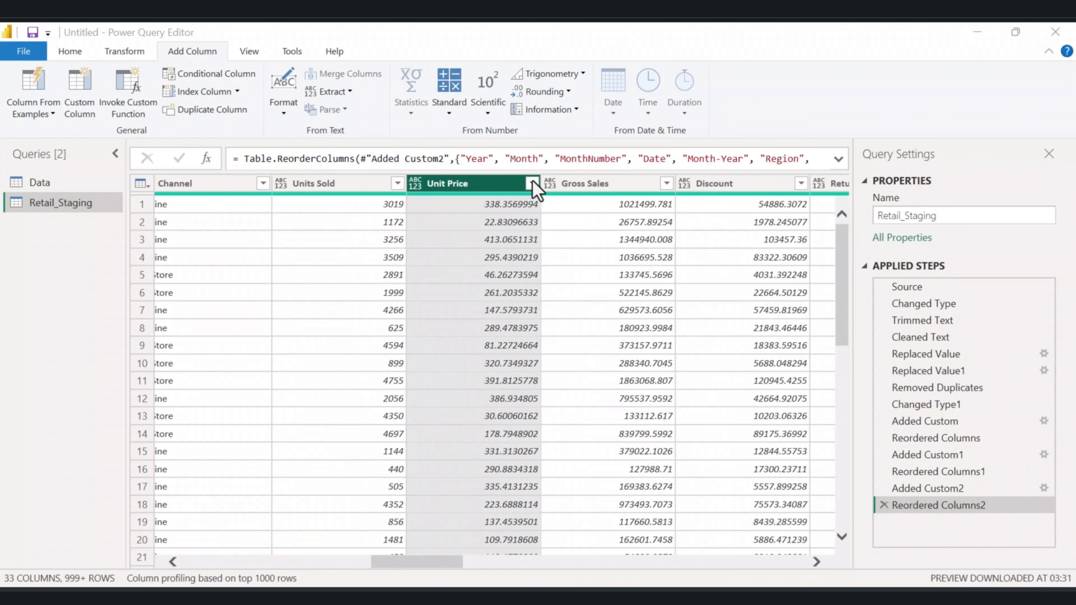
Filter the Unit Price and Net Sales columns to keep only rows greater than 0.
{"action": "left_click", "coordinate": [532, 183]}
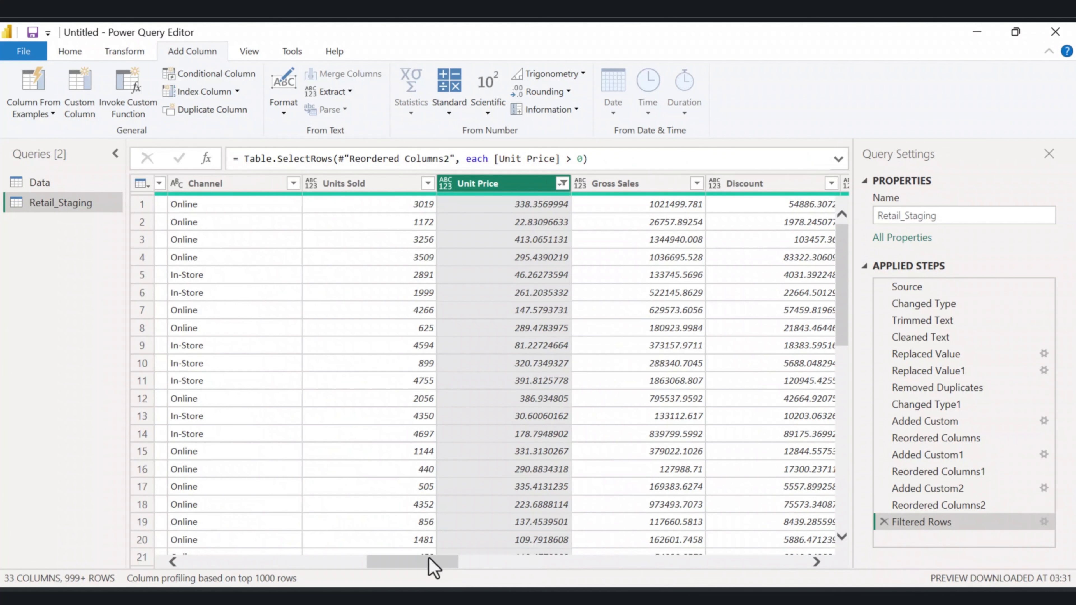
{"action": "left_click_drag", "start_coordinate": [432, 566], "coordinate": [493, 567]}
{"action": "left_click", "coordinate": [675, 183]}
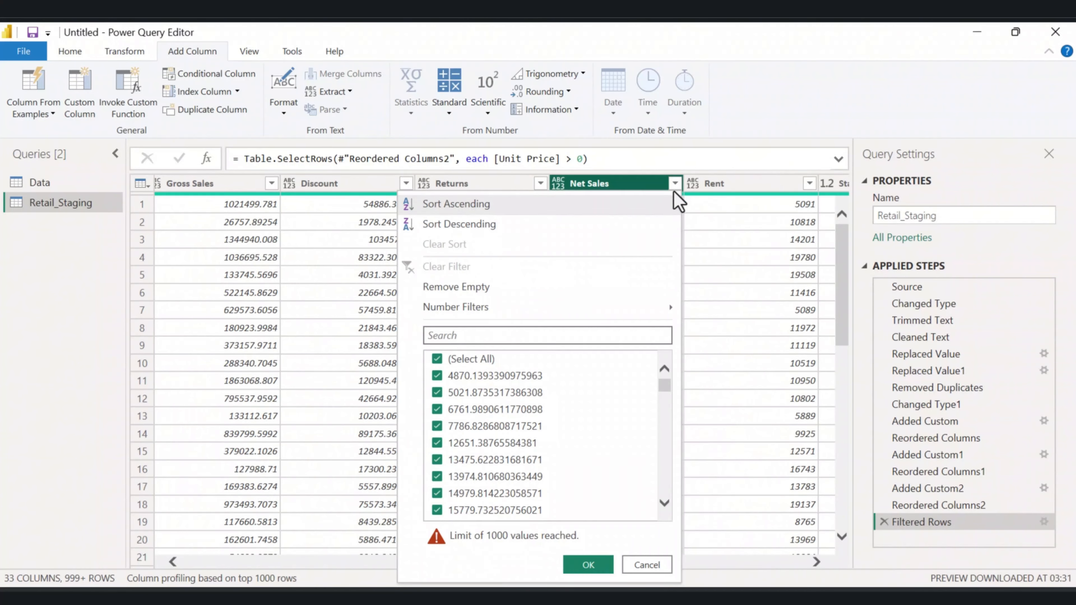
{"action": "mouse_move", "coordinate": [581, 308]}
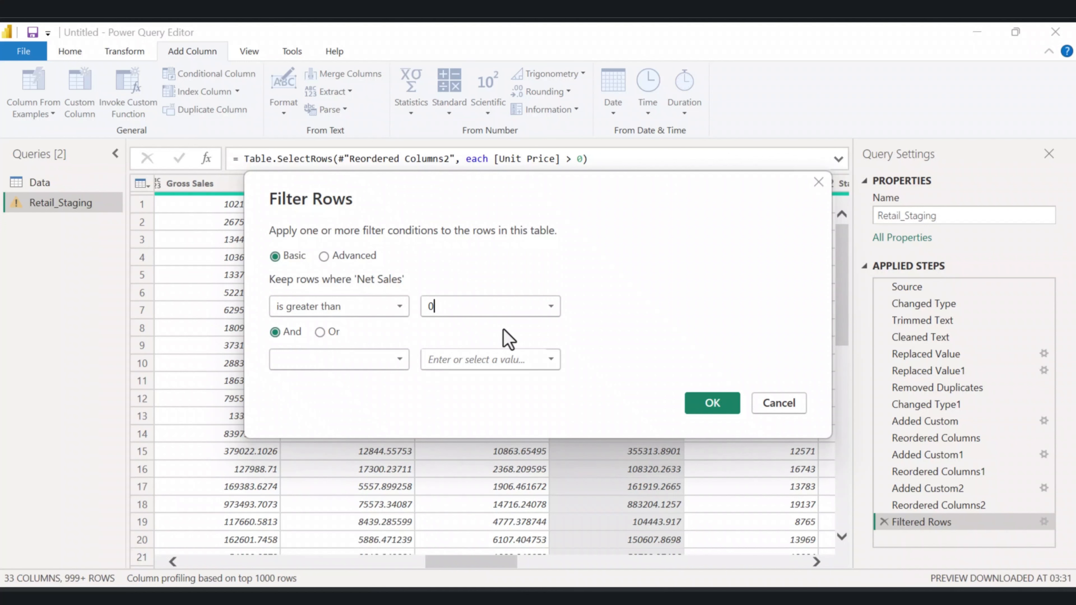
{"action": "key", "text": "Return"}
{"action": "left_click_drag", "start_coordinate": [601, 559], "coordinate": [661, 562]}
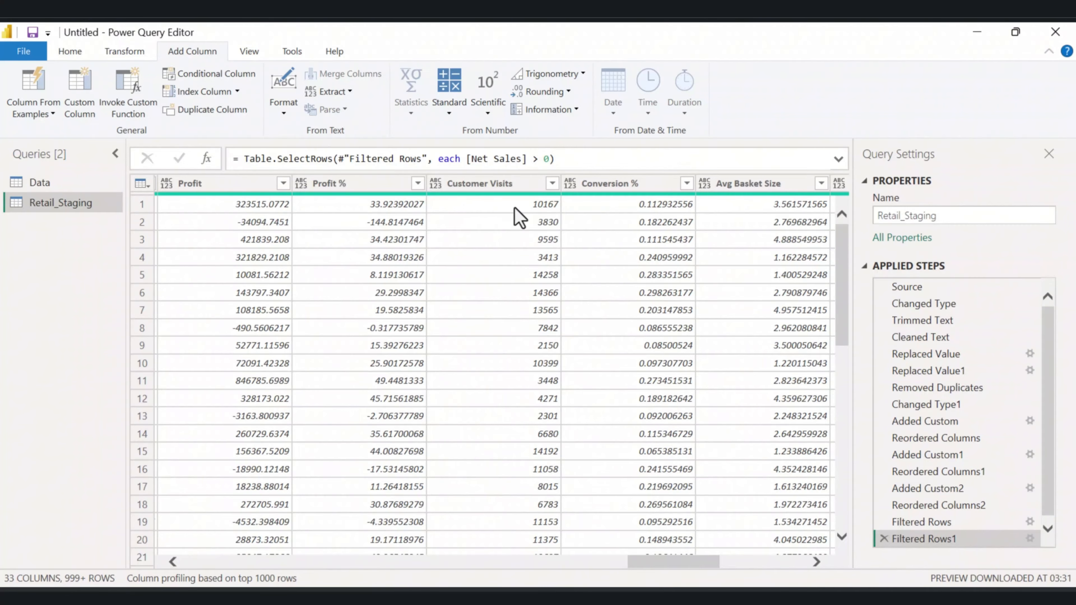
Create a reference query of Retail_Staging and rename it Retail_CostBreakdown.
{"action": "left_click", "coordinate": [529, 187]}
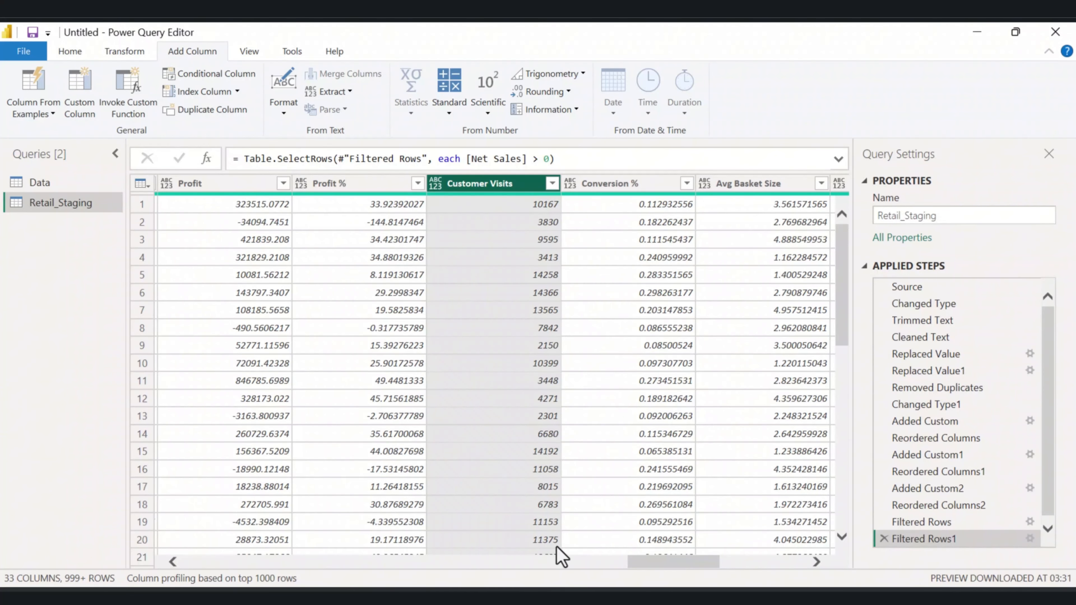
{"action": "left_click_drag", "start_coordinate": [665, 562], "coordinate": [524, 565]}
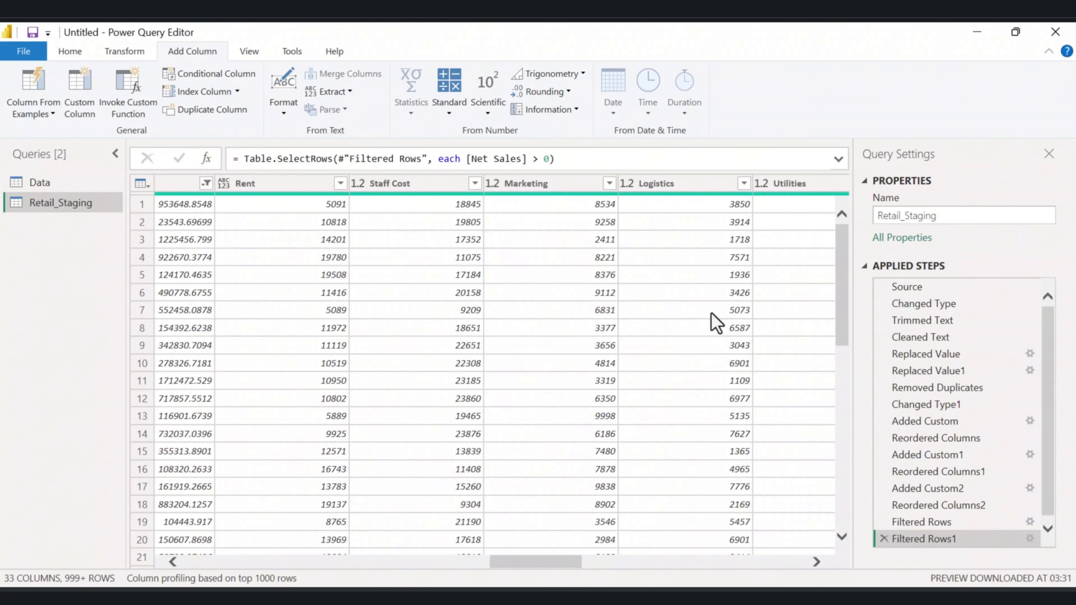
{"action": "right_click", "coordinate": [71, 204]}
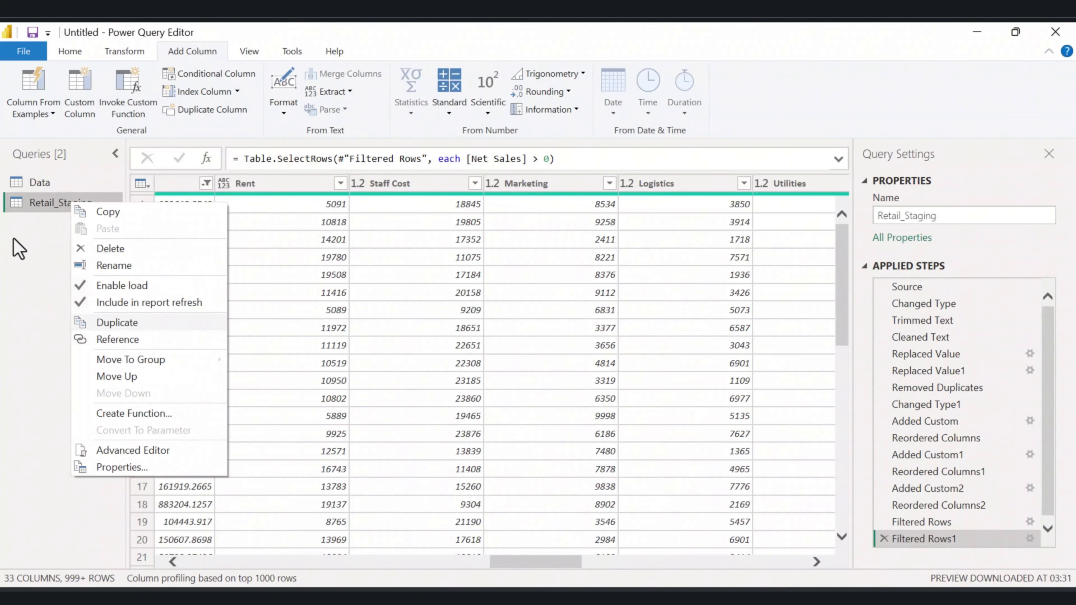
{"action": "left_click", "coordinate": [125, 339]}
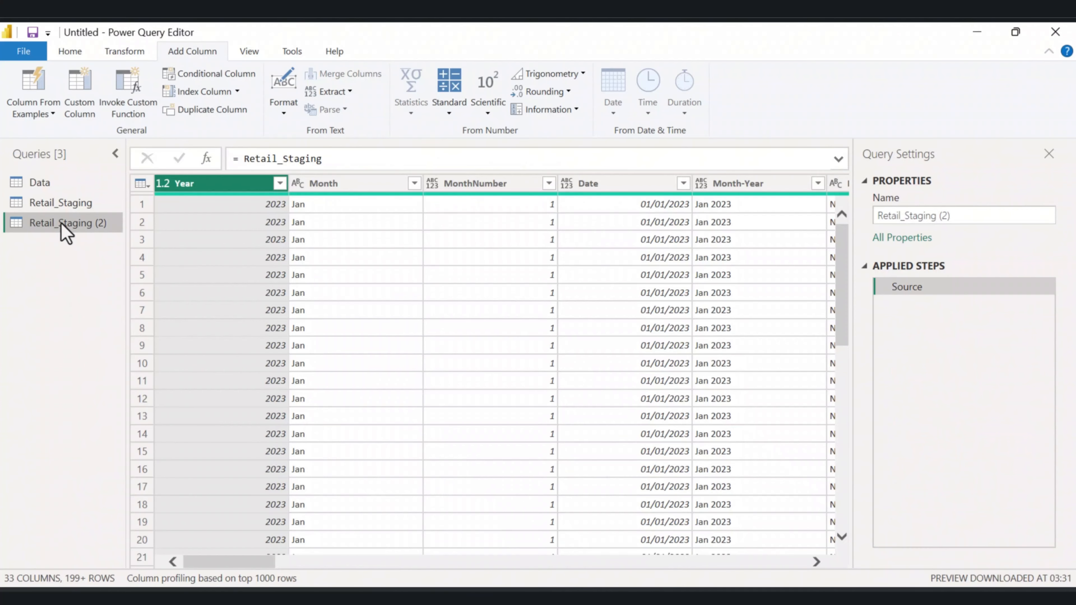
{"action": "double_click", "coordinate": [60, 224]}
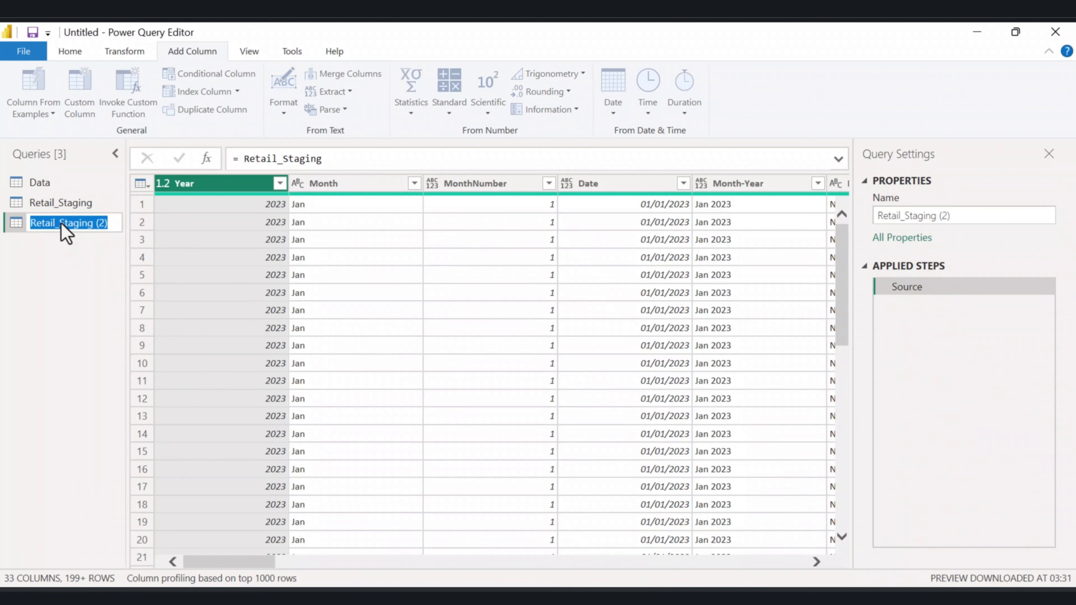
{"action": "type", "text": "Retail"}
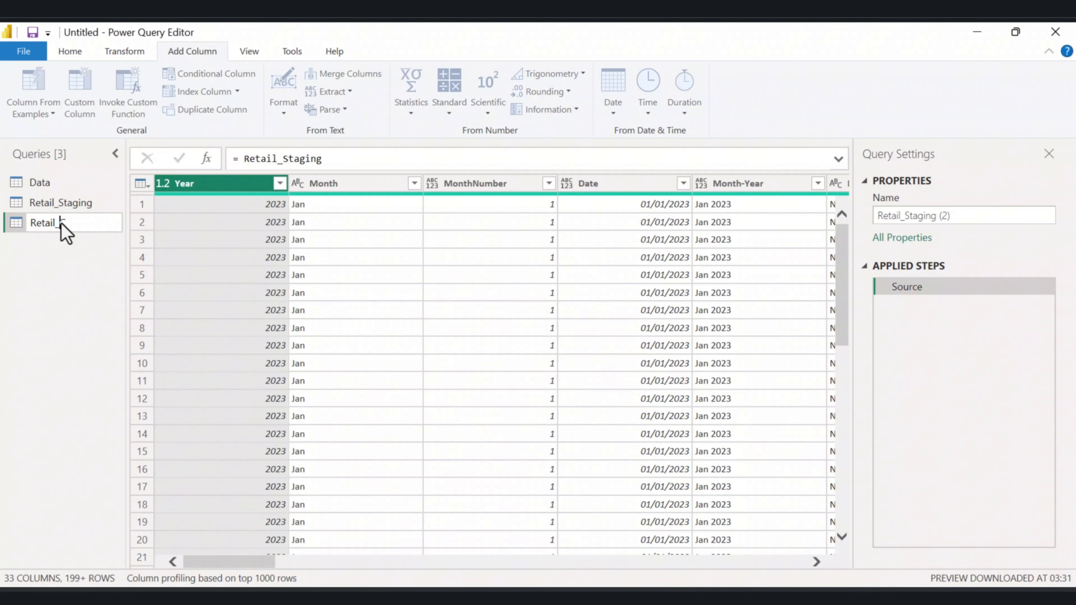
{"action": "type", "text": "_CostBreakdown"}
{"action": "key", "text": "Return"}
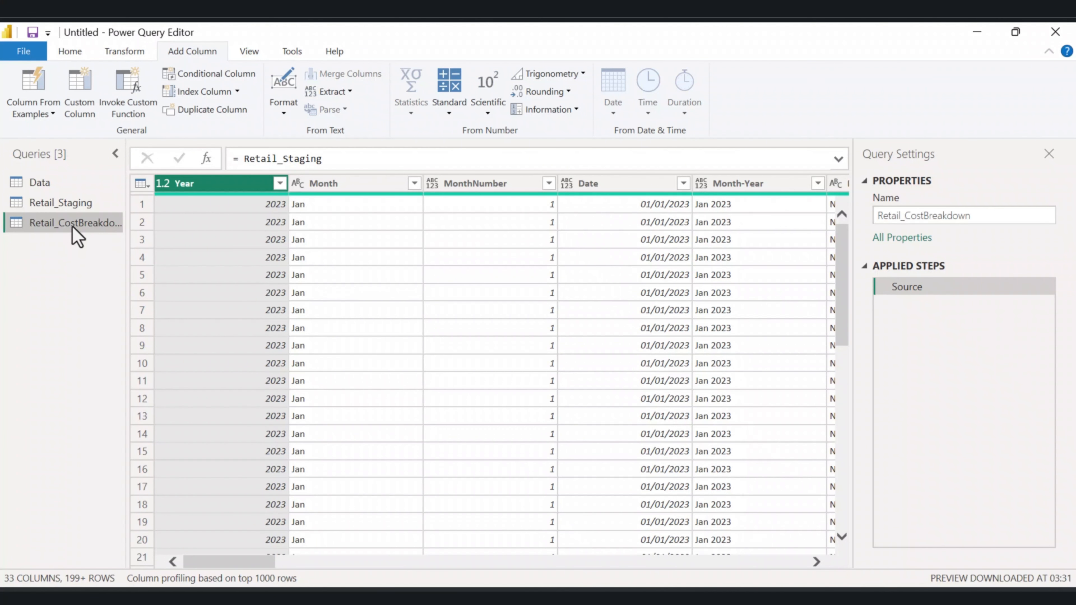
In Retail_CostBreakdown, unpivot the Rent, Staff Cost, Marketing, Logistics, Utilities, Operating Cost and COGS columns.
{"action": "left_click_drag", "start_coordinate": [241, 570], "coordinate": [264, 571]}
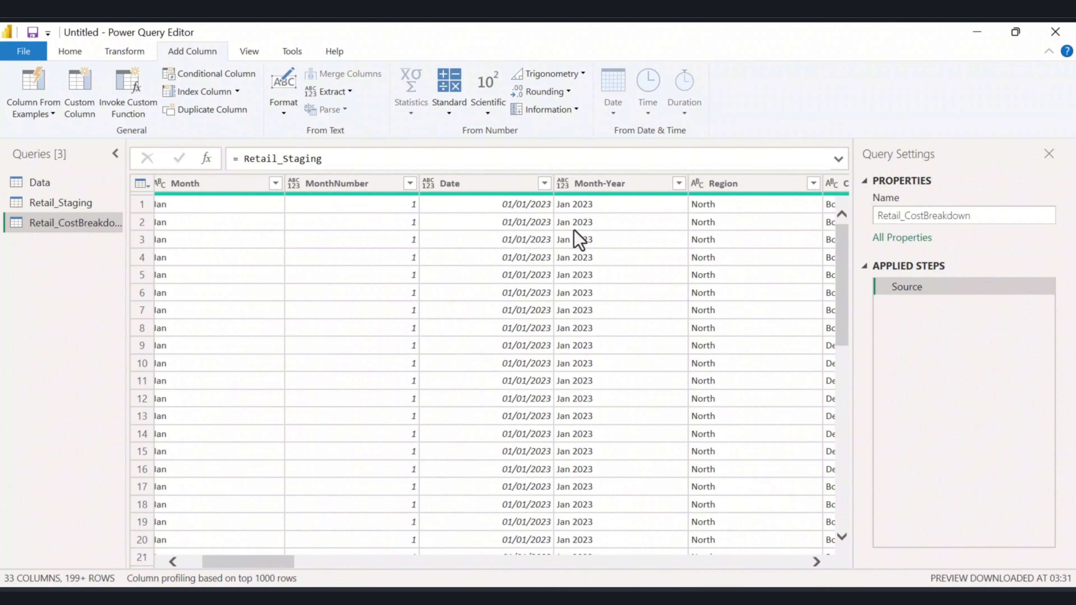
{"action": "left_click", "coordinate": [483, 186]}
{"action": "left_click_drag", "start_coordinate": [310, 562], "coordinate": [548, 536]}
{"action": "left_click", "coordinate": [367, 188]}
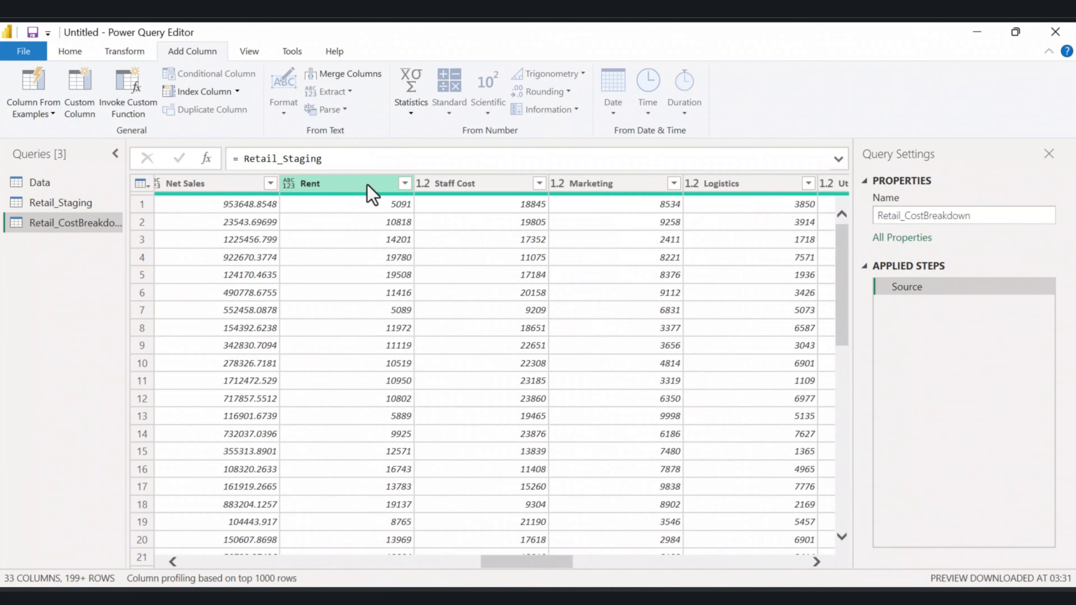
{"action": "left_click", "coordinate": [483, 185], "text": "ctrl"}
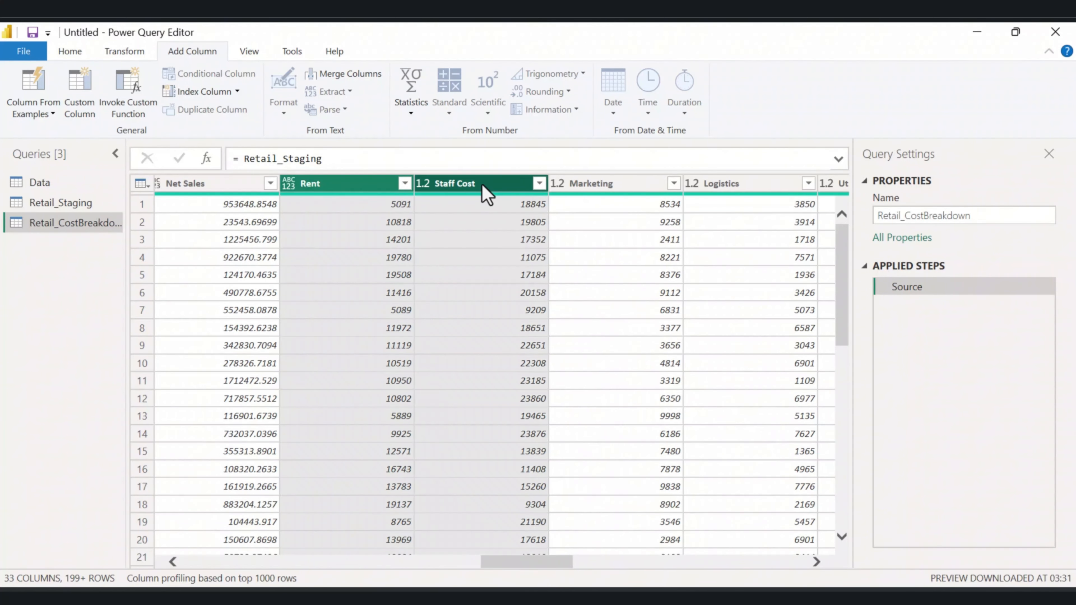
{"action": "left_click", "coordinate": [593, 186], "text": "ctrl"}
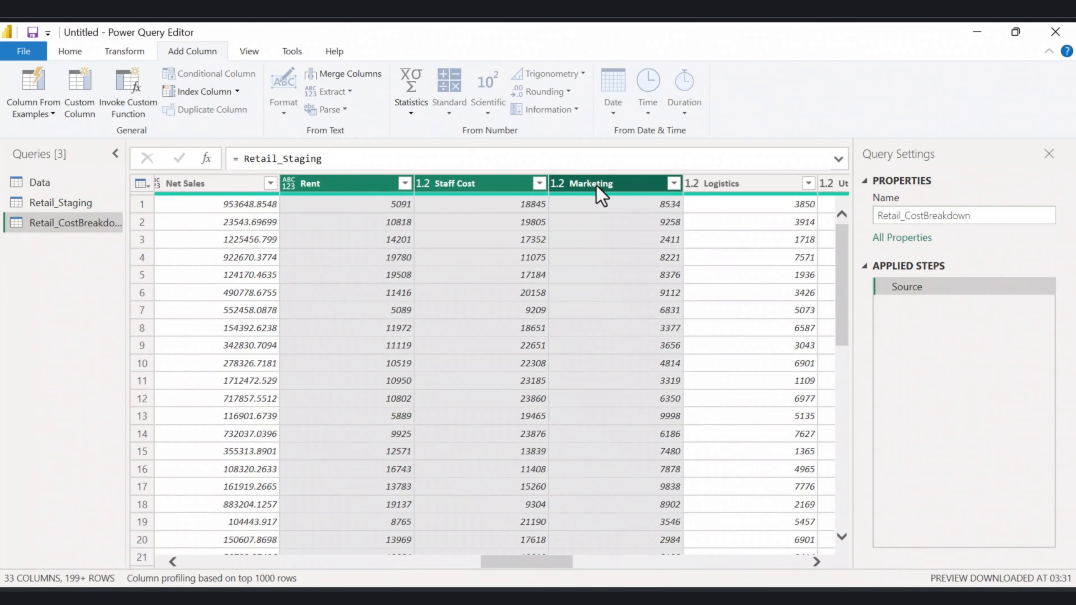
{"action": "left_click", "coordinate": [757, 185], "text": "ctrl"}
{"action": "scroll", "coordinate": [373, 231], "scroll_direction": "right", "scroll_amount": 5}
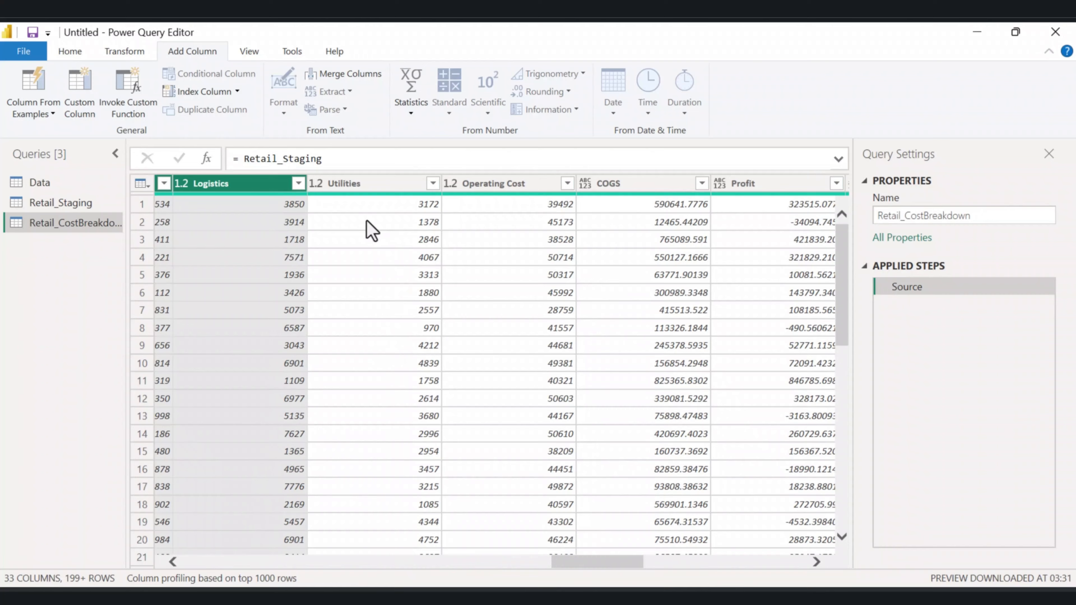
{"action": "left_click", "coordinate": [360, 186], "text": "ctrl"}
{"action": "left_click", "coordinate": [540, 187], "text": "ctrl"}
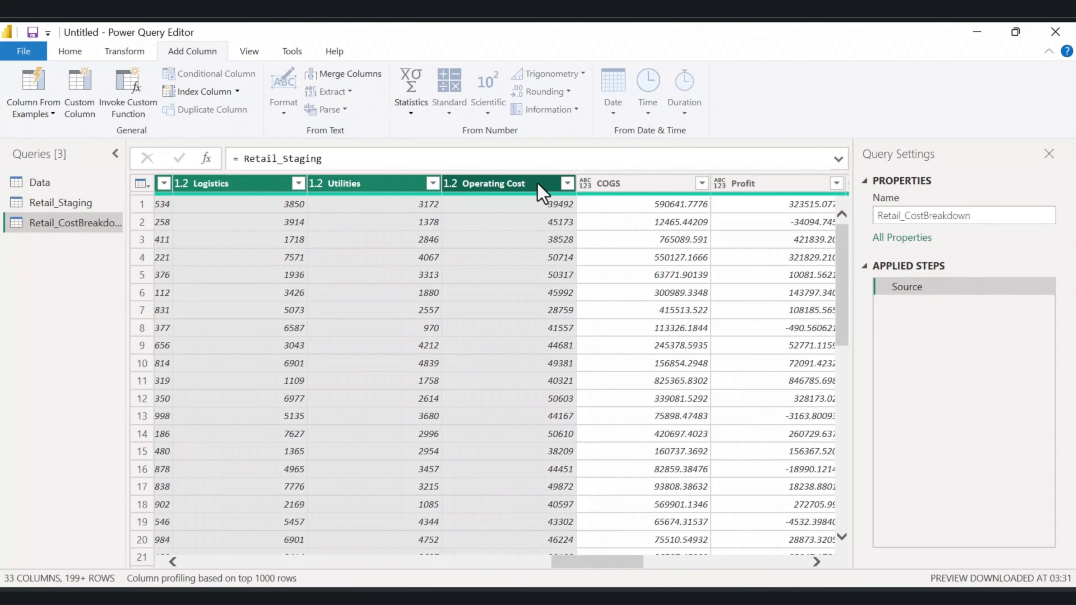
{"action": "left_click", "coordinate": [626, 187], "text": "ctrl"}
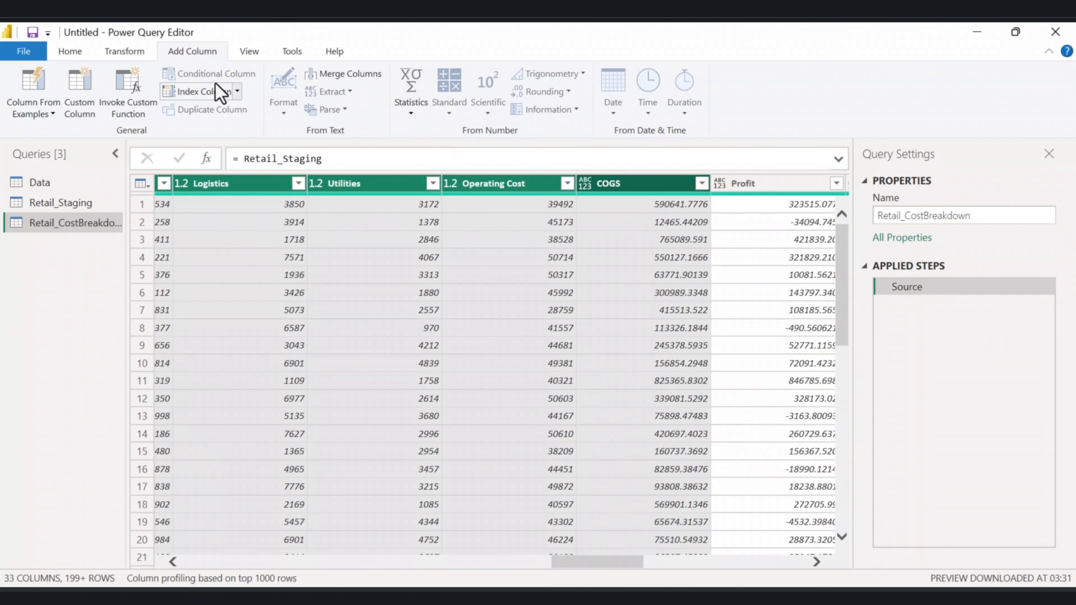
{"action": "left_click", "coordinate": [108, 53]}
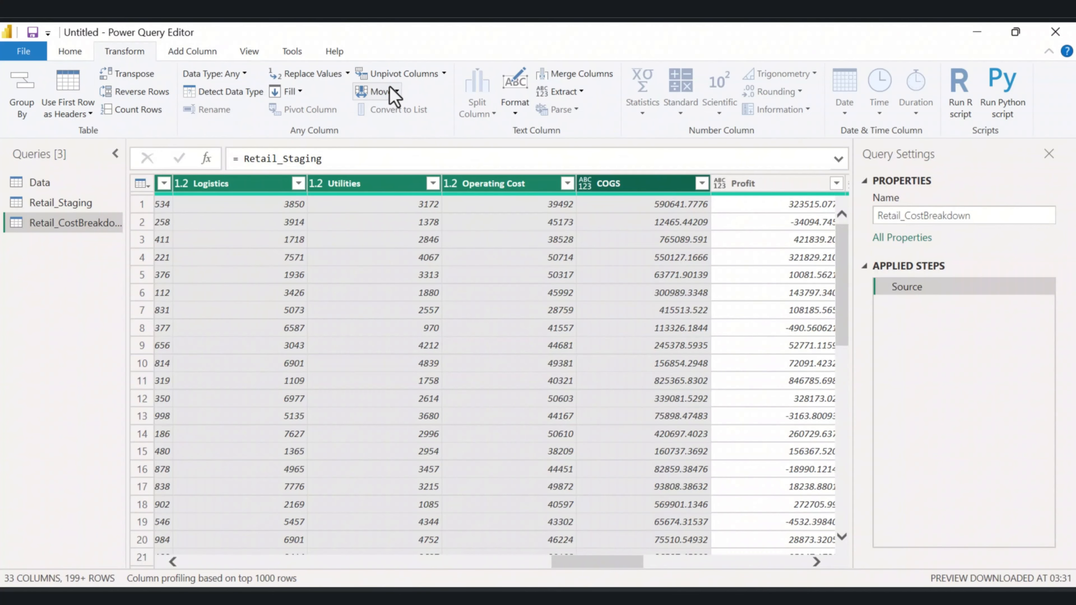
{"action": "left_click", "coordinate": [398, 76]}
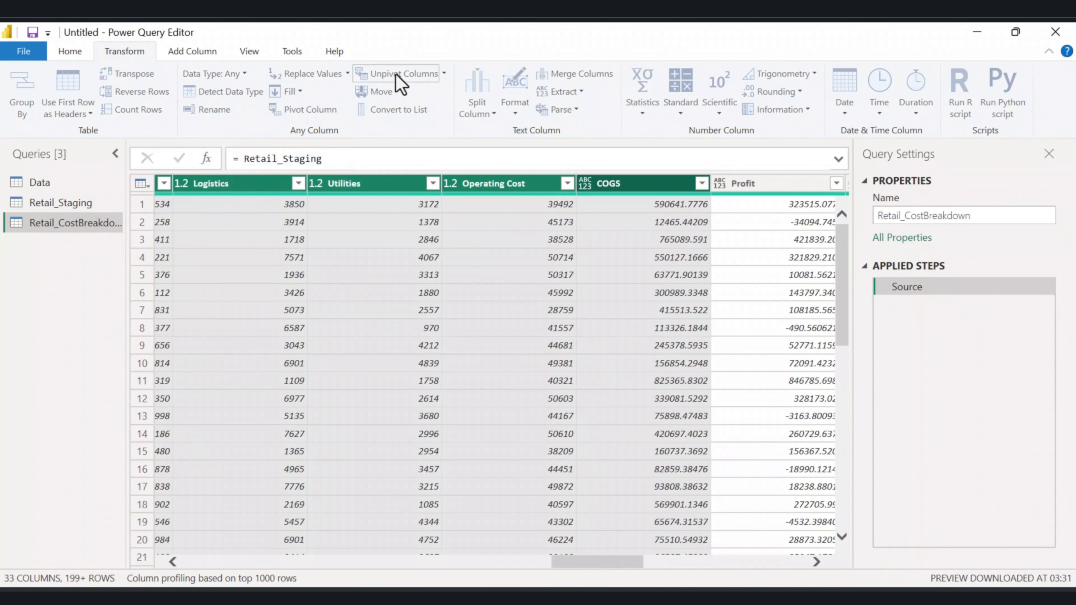
Rename the Attribute column to Cost Category and Value to Cost Amount, then close and apply the queries.
{"action": "left_click_drag", "start_coordinate": [771, 569], "coordinate": [802, 570]}
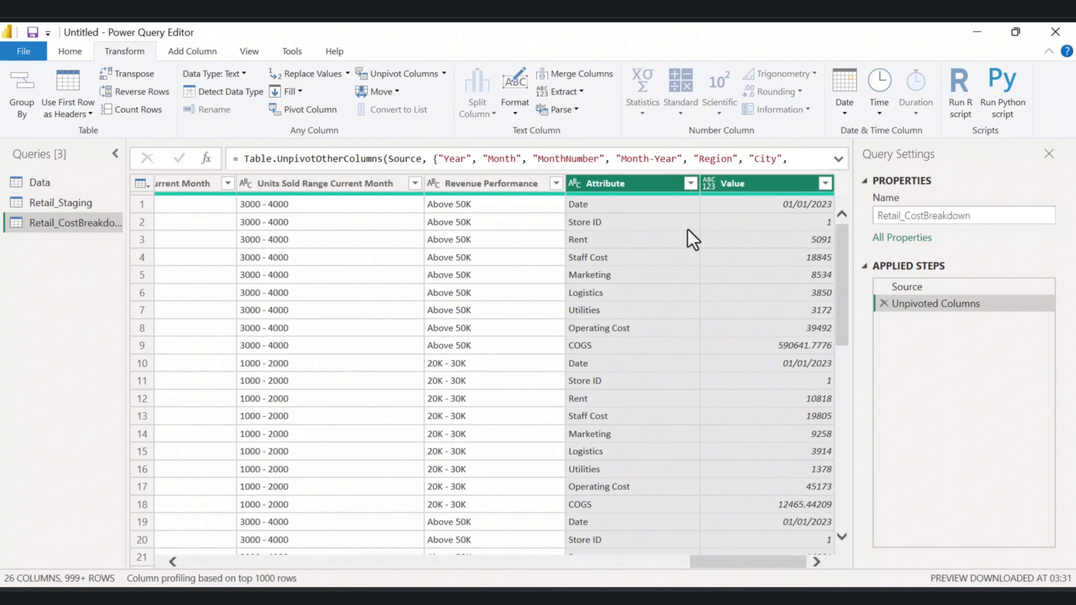
{"action": "double_click", "coordinate": [644, 183]}
{"action": "type", "text": "Cost Category"}
{"action": "double_click", "coordinate": [744, 185]}
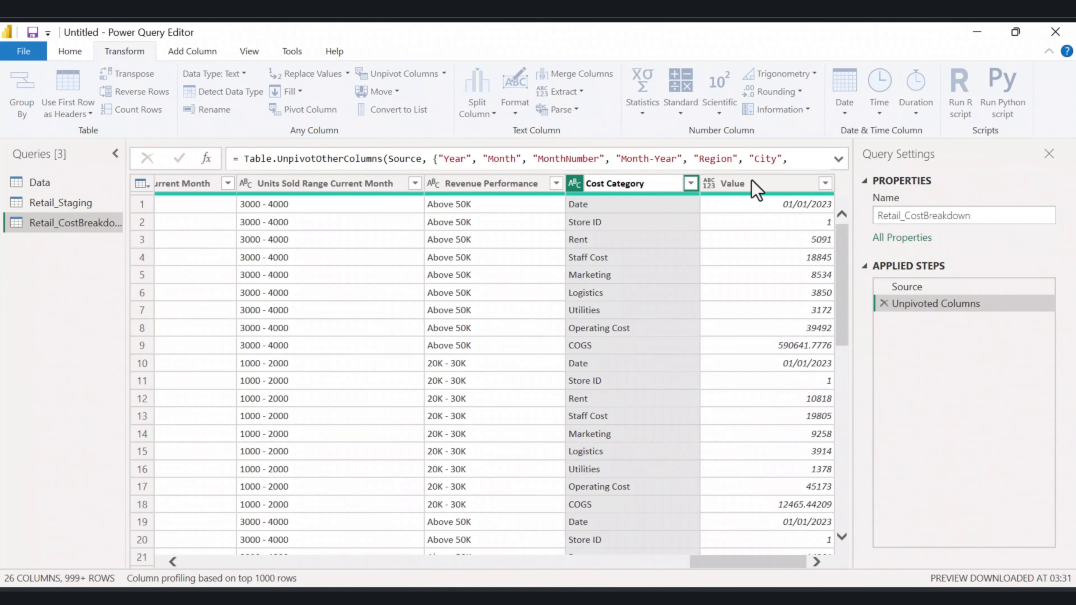
{"action": "type", "text": "Cost Amount"}
{"action": "key", "text": "Return"}
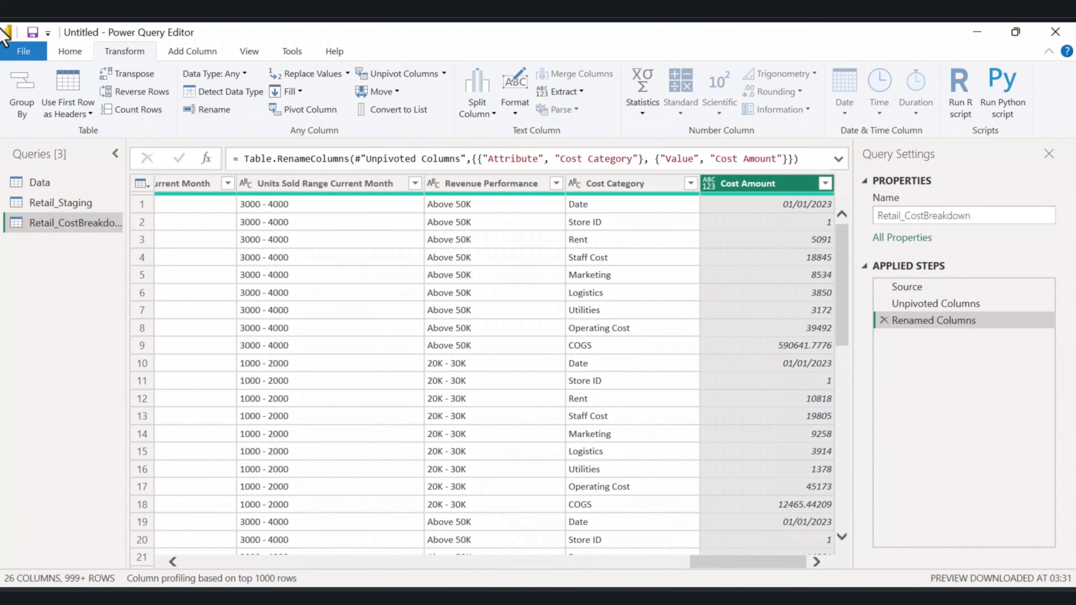
{"action": "left_click", "coordinate": [76, 55]}
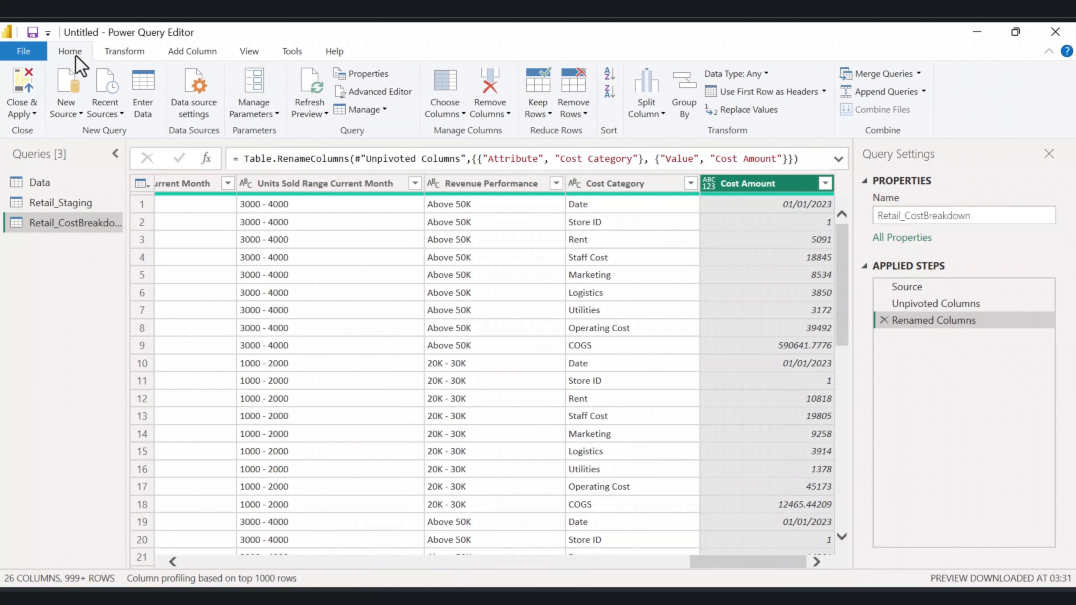
{"action": "left_click", "coordinate": [24, 110]}
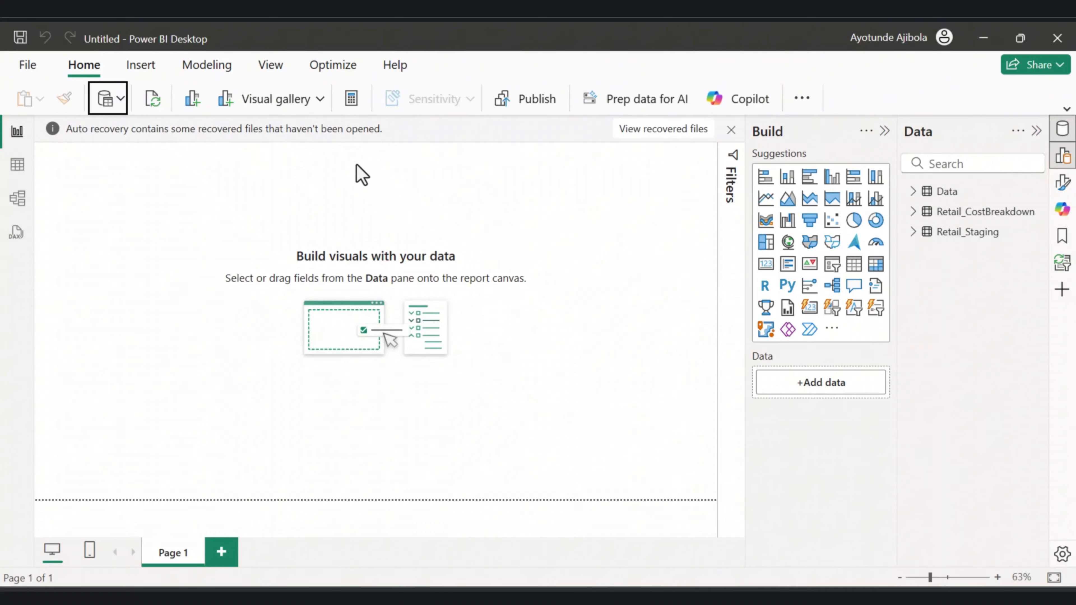
Create a new table Calendar = CALENDAR( MIN(Retail_Staging[Date]), MAX(Retail_Staging[Date]) ).
{"action": "left_click", "coordinate": [211, 67]}
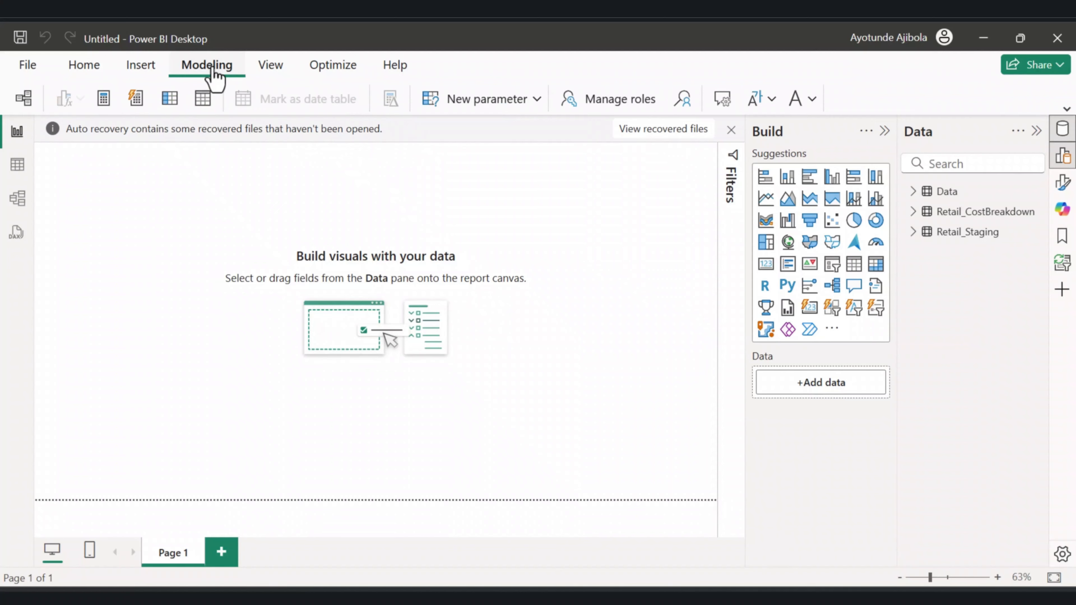
{"action": "left_click", "coordinate": [206, 103]}
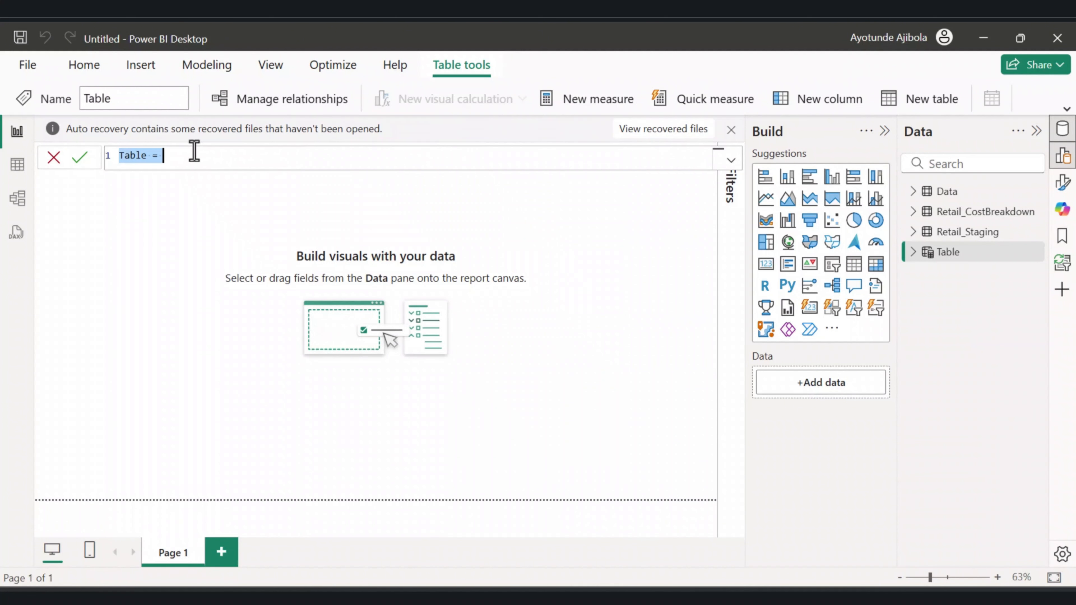
{"action": "type", "text": "Calendar = CALENDAR( MIN(Retail_Staging[Date]), MAX(Retail_Staging[Date]) )"}
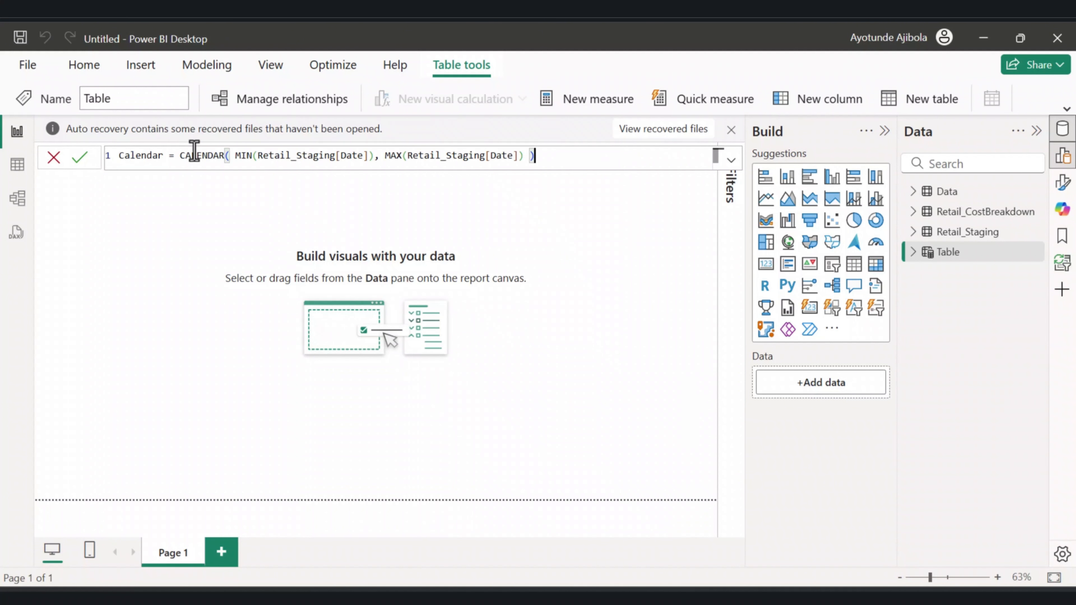
{"action": "left_click", "coordinate": [85, 166]}
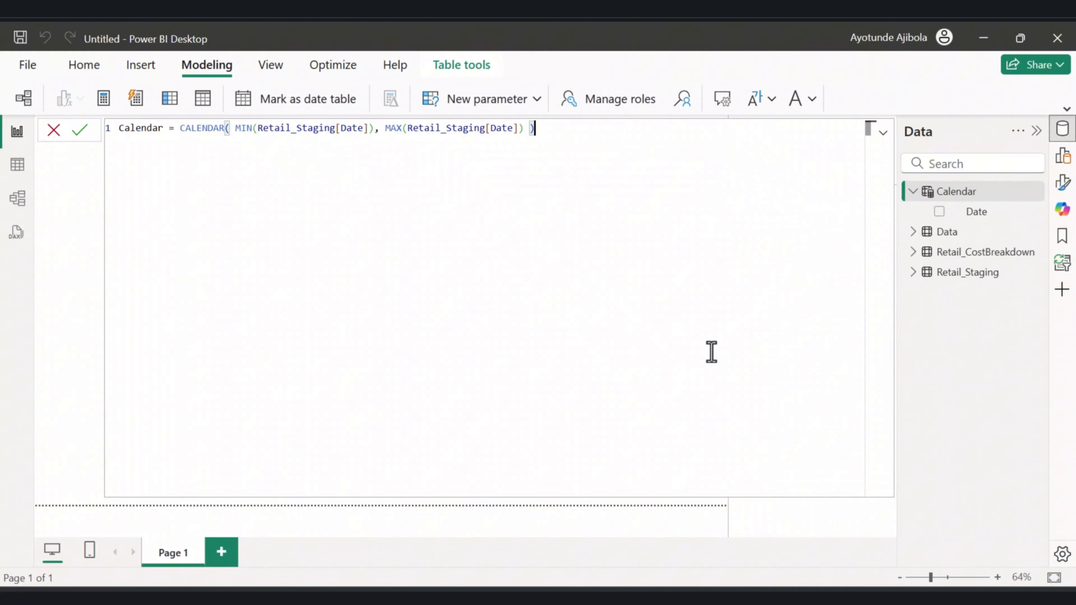
Add a calculated column Year = YEAR(Calendar[Date]) to the Calendar table.
{"action": "left_click", "coordinate": [952, 193]}
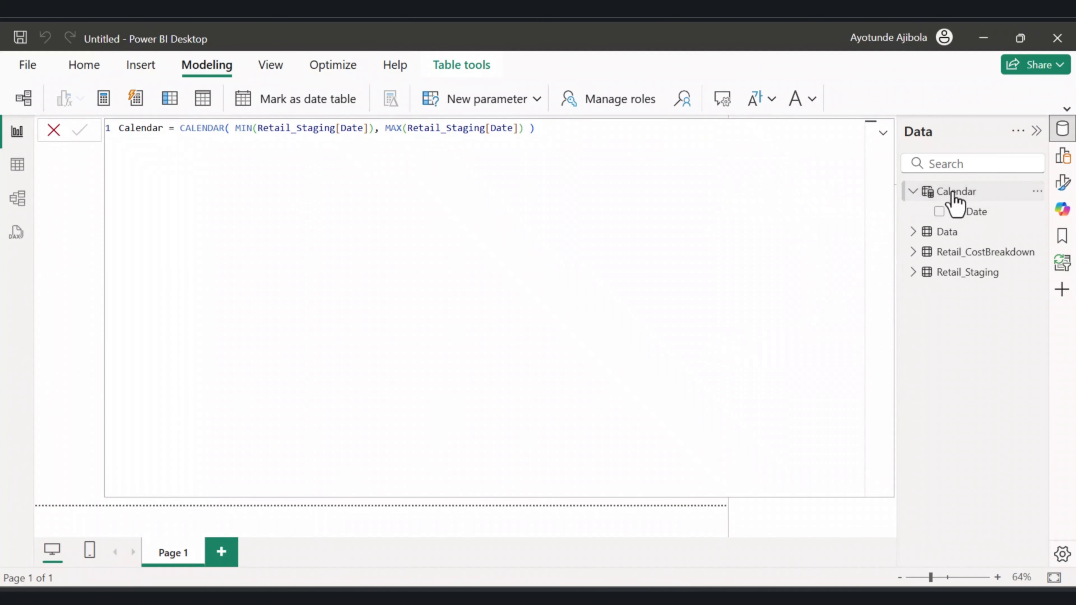
{"action": "left_click", "coordinate": [172, 106]}
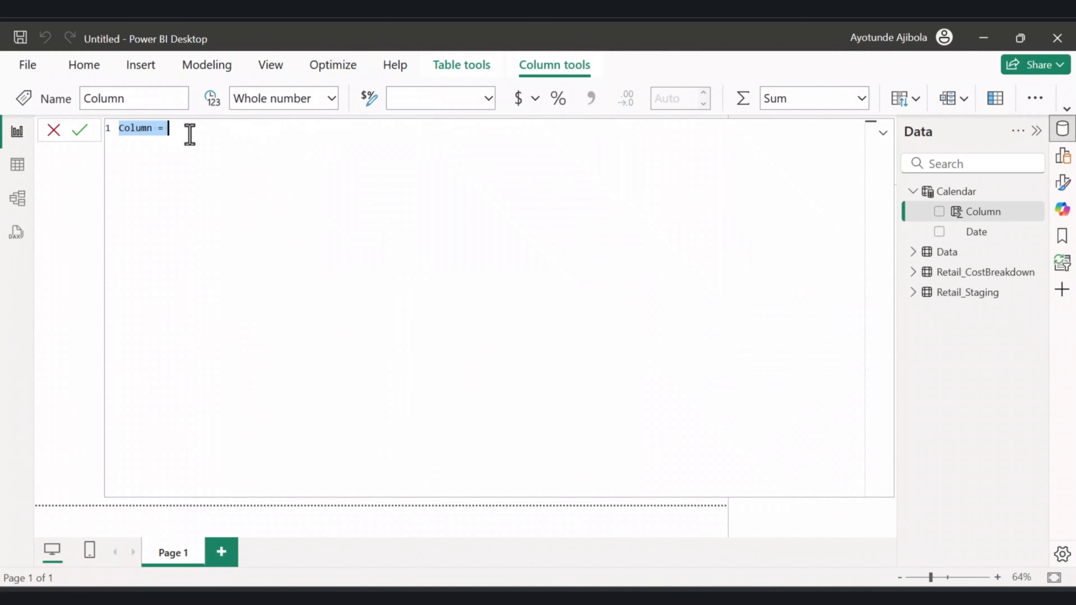
{"action": "type", "text": "Year = YEAR(Calendar[Date])"}
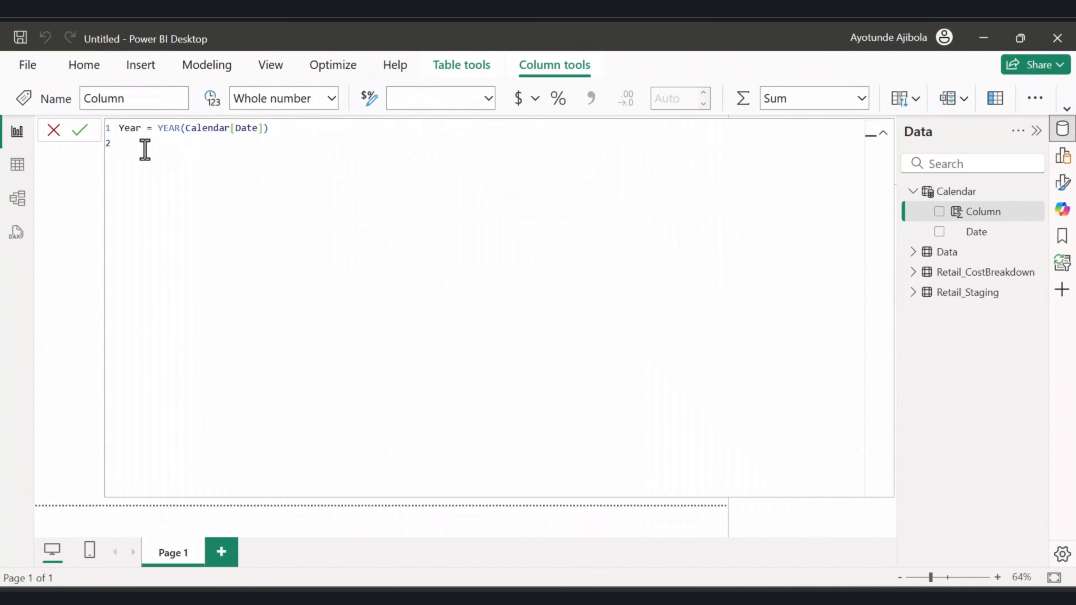
{"action": "left_click", "coordinate": [82, 132]}
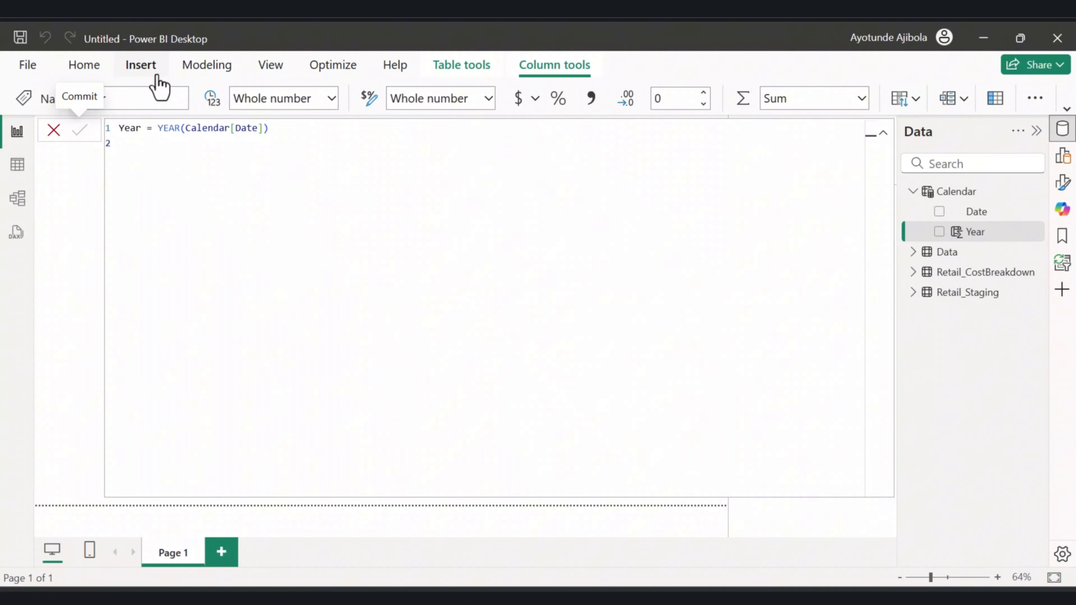
Add a calculated column Month Number = MONTH(Calendar[Date]) to the Calendar table.
{"action": "left_click", "coordinate": [205, 68]}
{"action": "left_click", "coordinate": [258, 175]}
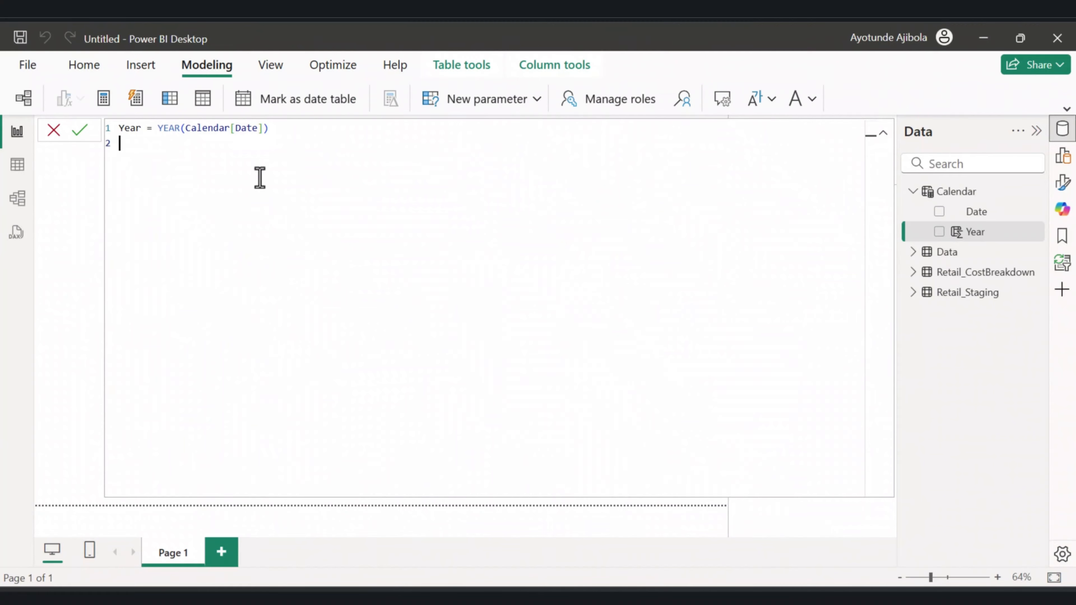
{"action": "left_click", "coordinate": [963, 192]}
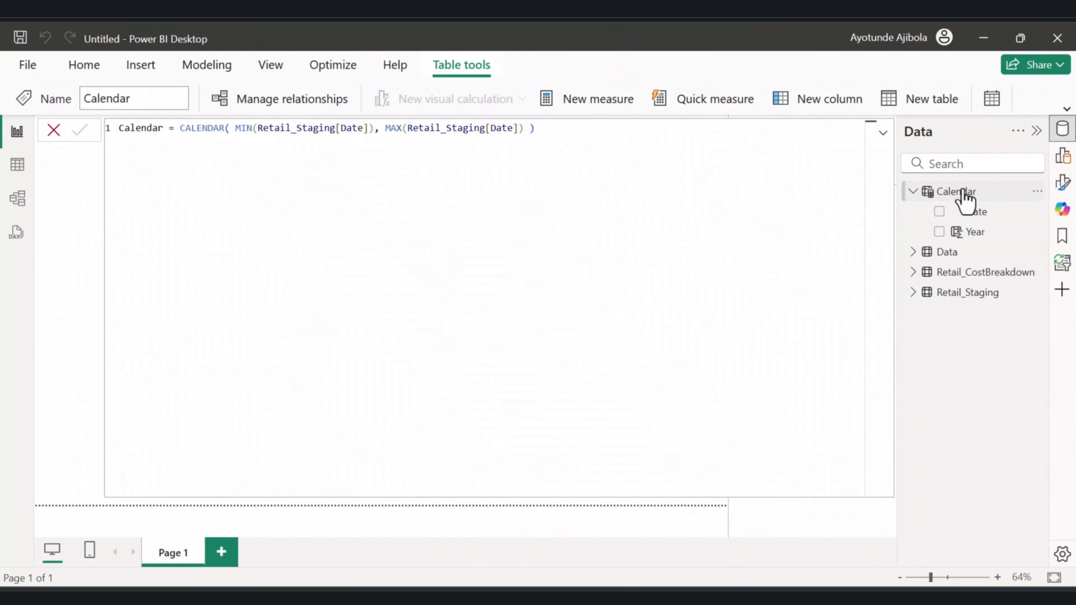
{"action": "left_click", "coordinate": [205, 68]}
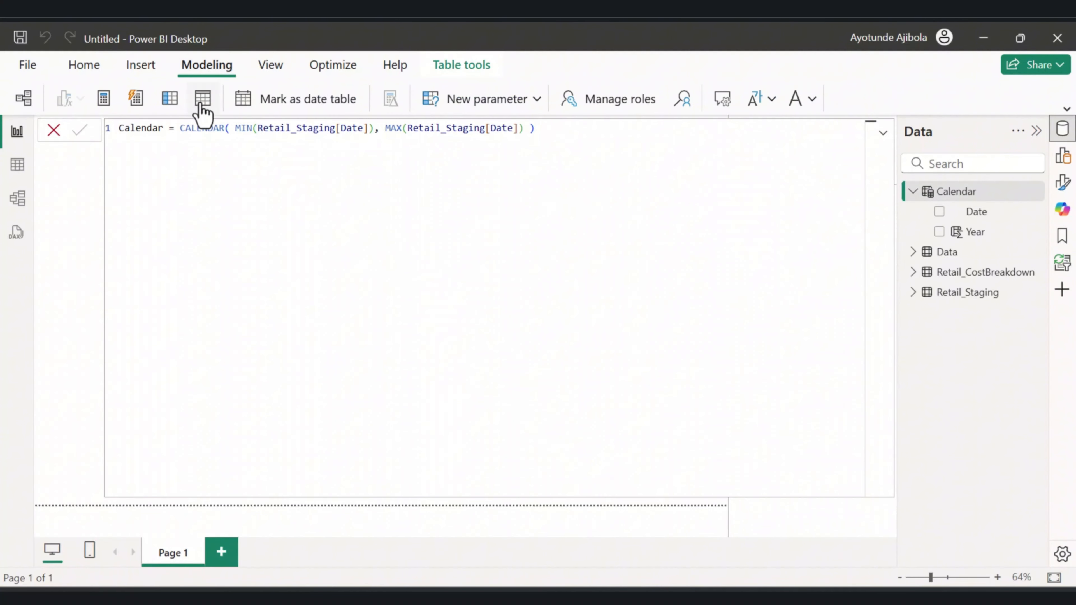
{"action": "left_click", "coordinate": [168, 104]}
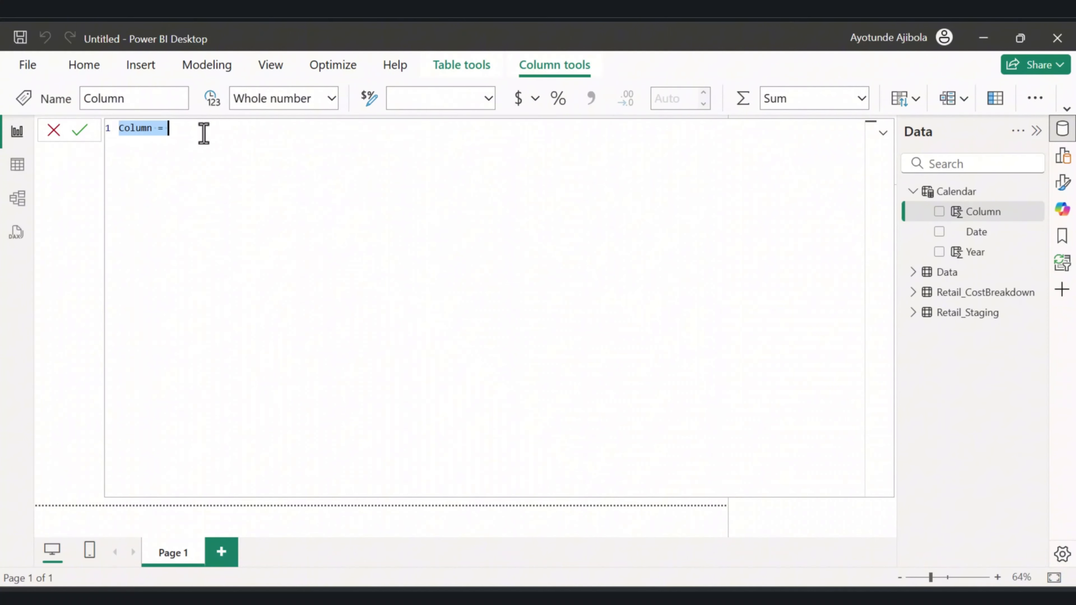
{"action": "type", "text": "Month Number = MONTH(Calendar[Date])"}
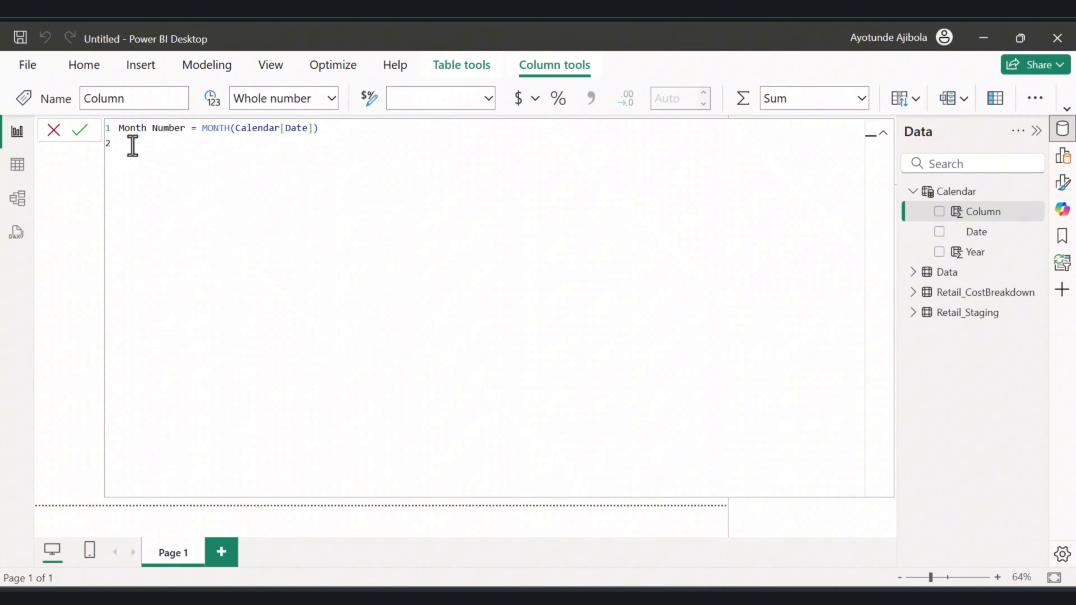
{"action": "left_click", "coordinate": [84, 131]}
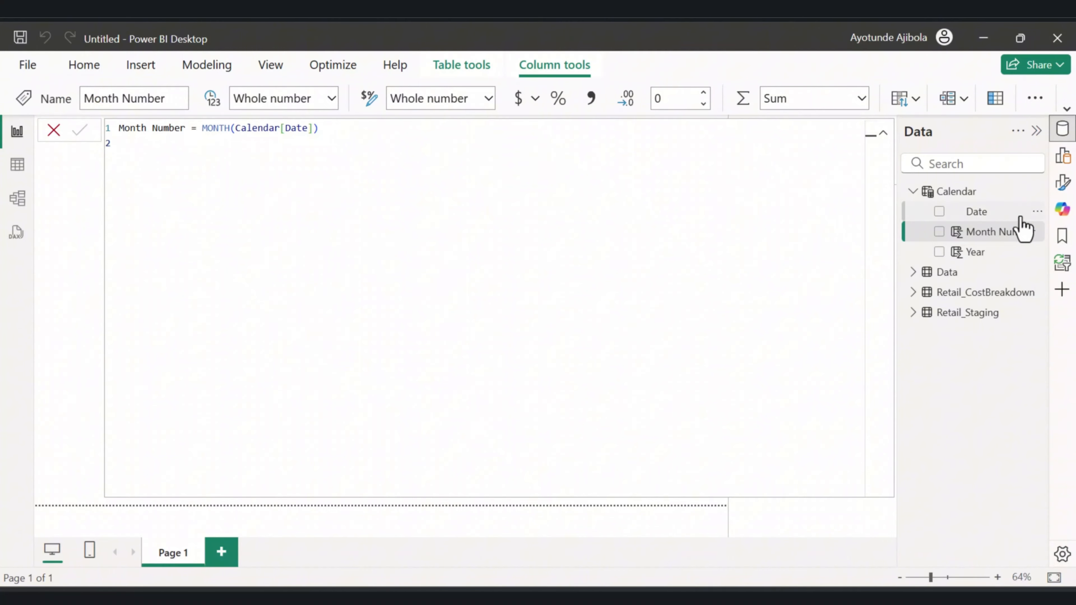
Add a calculated column Month-Year = FORMAT(Calendar[Date], "MMM yyyy") to the Calendar table.
{"action": "left_click", "coordinate": [973, 194]}
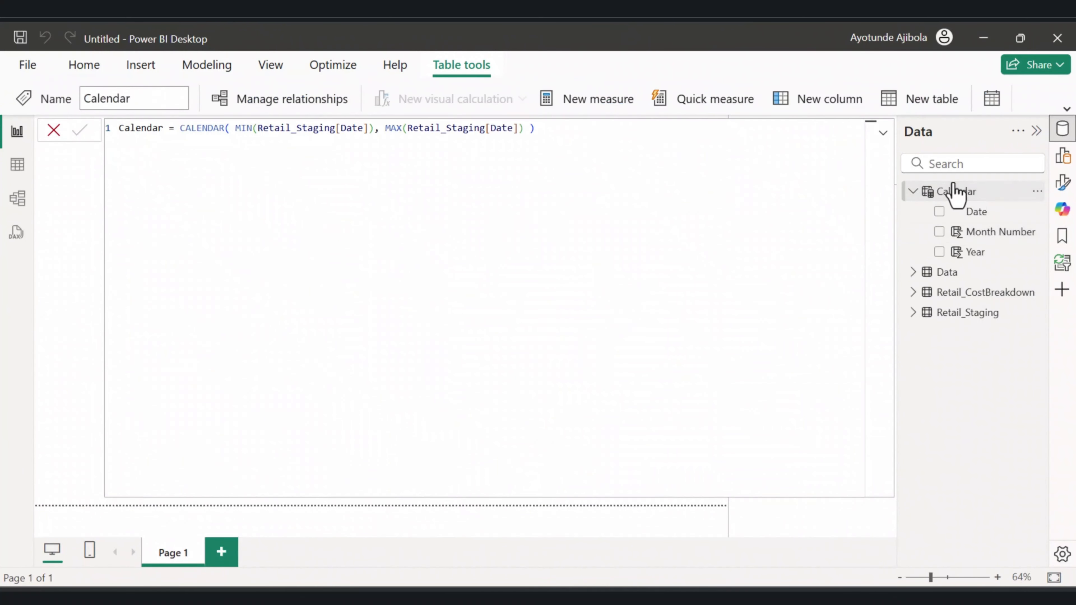
{"action": "left_click", "coordinate": [207, 67]}
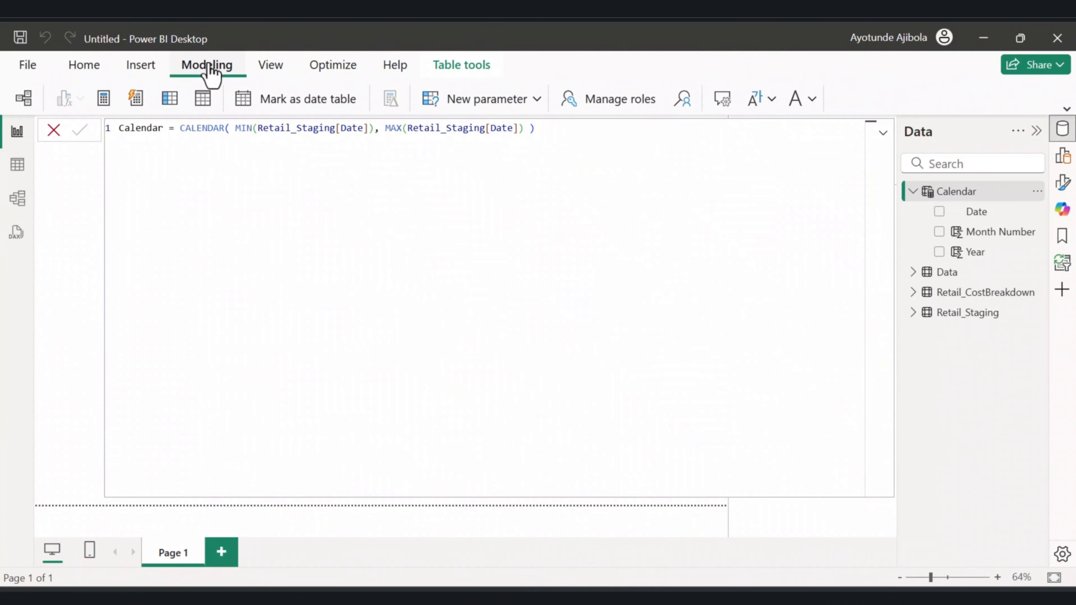
{"action": "left_click", "coordinate": [170, 102]}
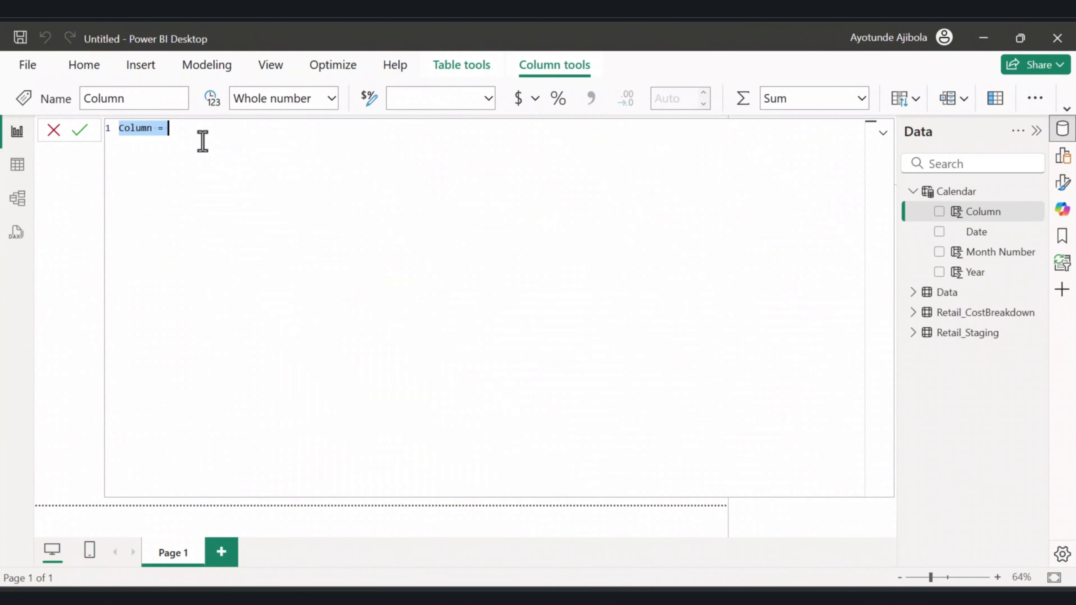
{"action": "type", "text": "Month-Year = FORMAT(Calendar[Date], \"MMM yyyy\")"}
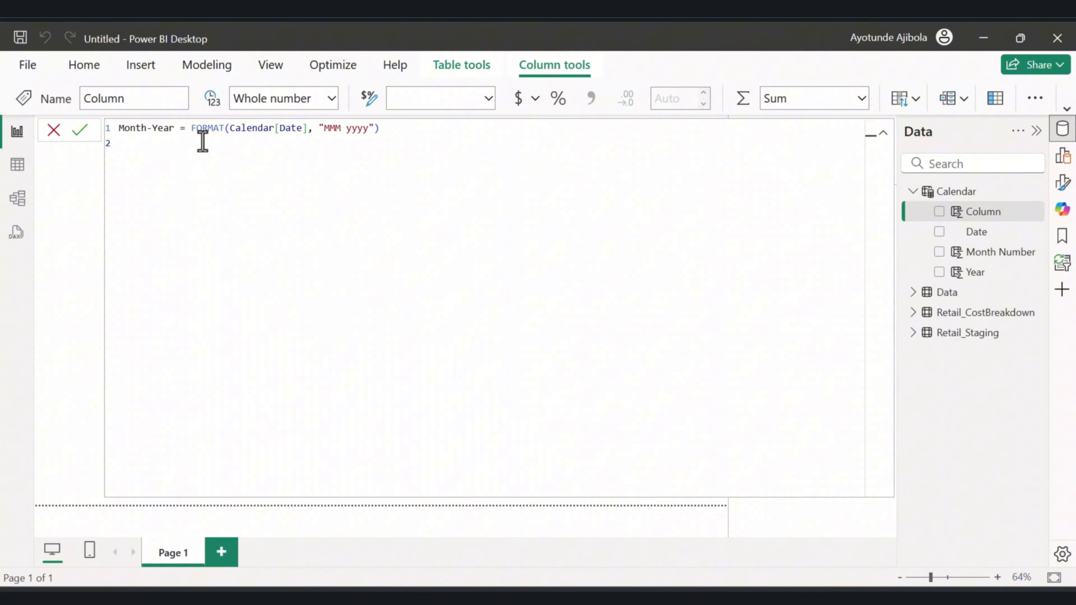
{"action": "left_click", "coordinate": [75, 130]}
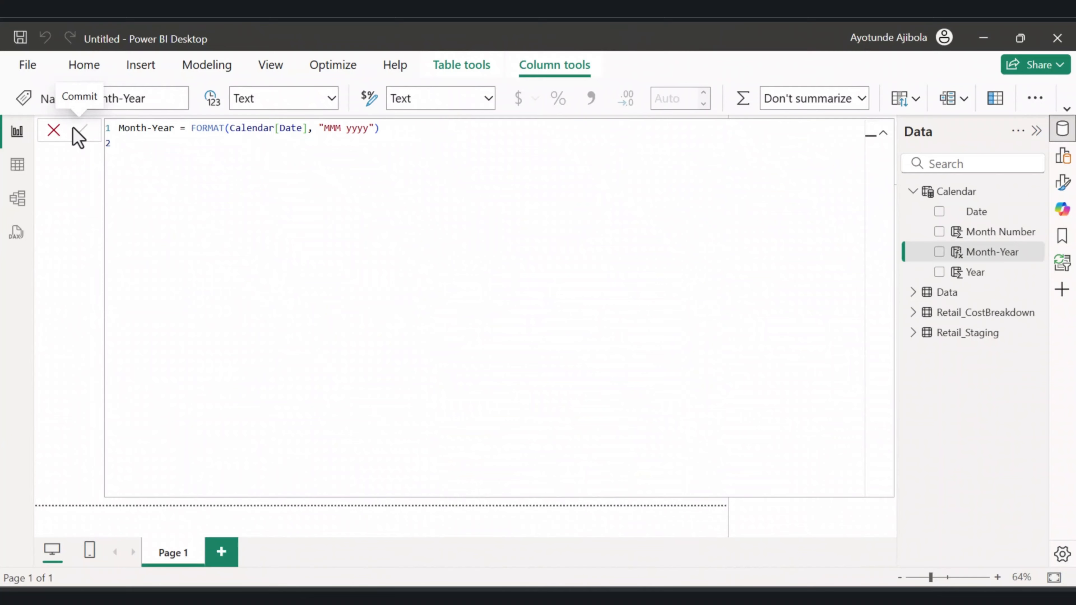
Add a calculated column Quarter = "Q" & FORMAT(Calendar[Date], "Q") to the Calendar table.
{"action": "left_click", "coordinate": [960, 192]}
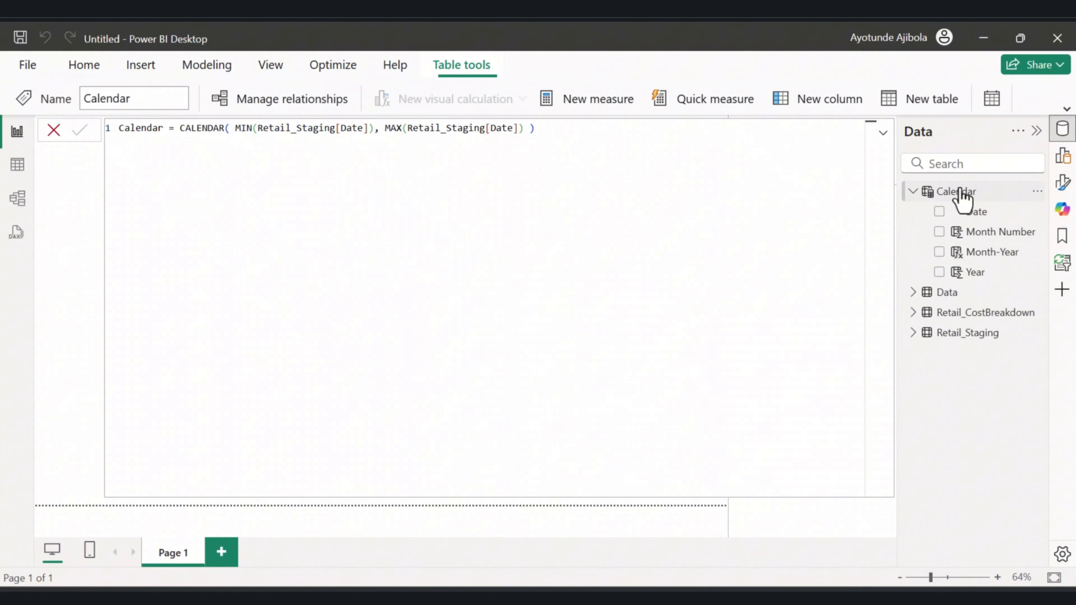
{"action": "left_click", "coordinate": [818, 99]}
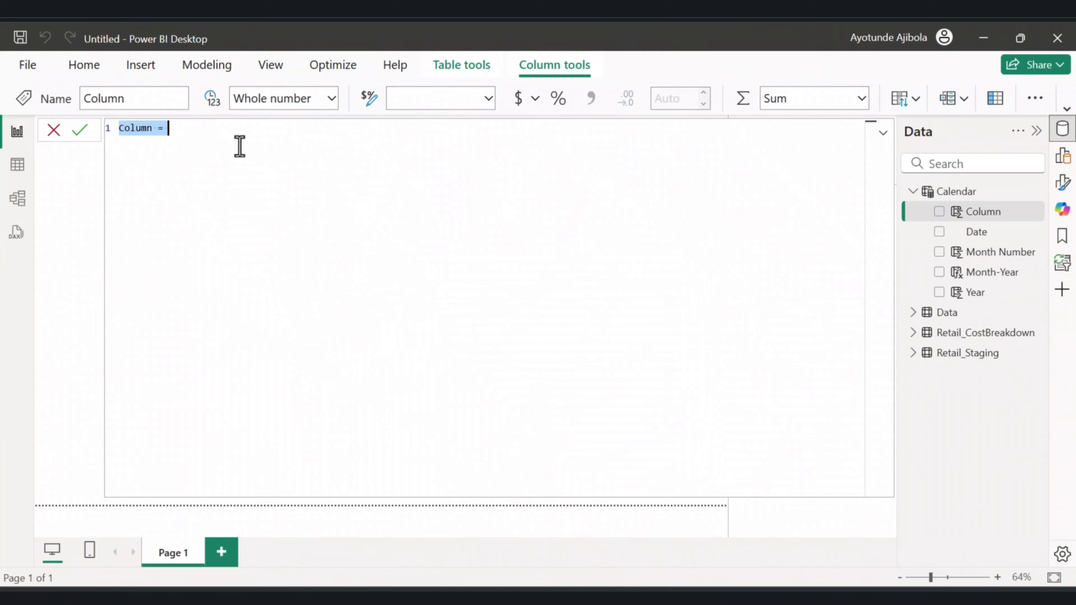
{"action": "type", "text": "Quarter = \"Q\" & FORMAT(Calendar[Date], \"Q\")"}
{"action": "left_click", "coordinate": [80, 130]}
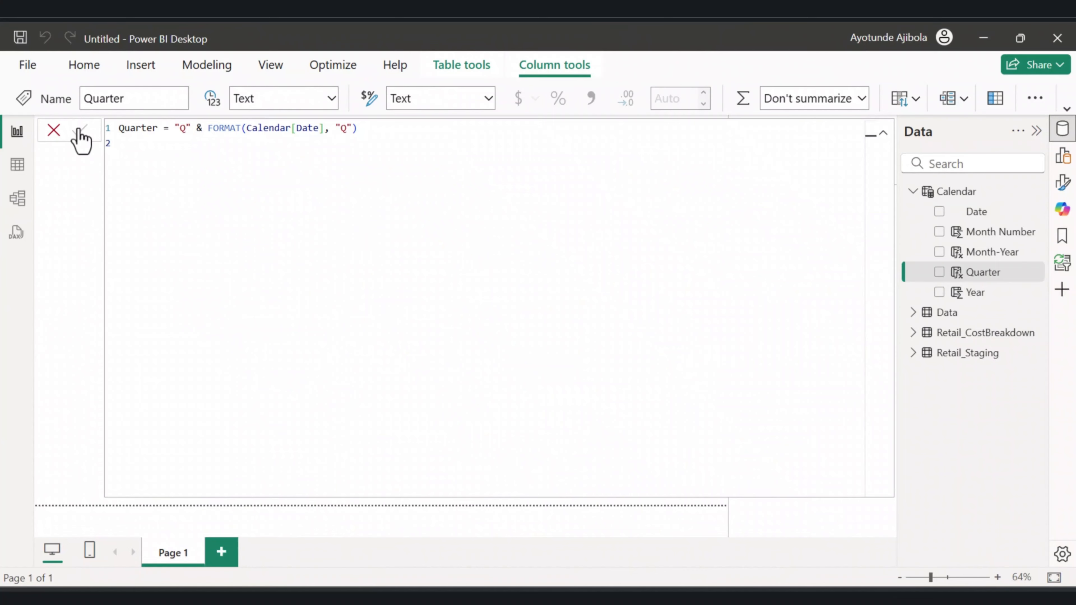
Add a calculated column MonthSort = YEAR(Calendar[Date]) * 100 + MONTH(Calendar[Date]) to the Calendar table.
{"action": "left_click", "coordinate": [951, 193]}
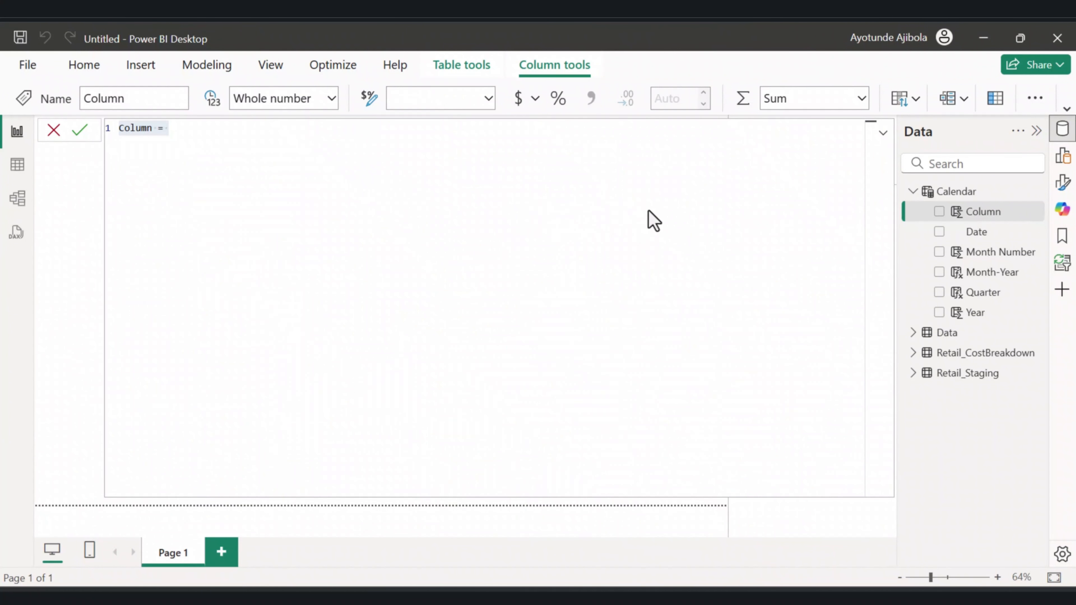
{"action": "type", "text": "MonthSort = YEAR(Calendar[Date]) * 100 + MONTH(Calendar[Date])"}
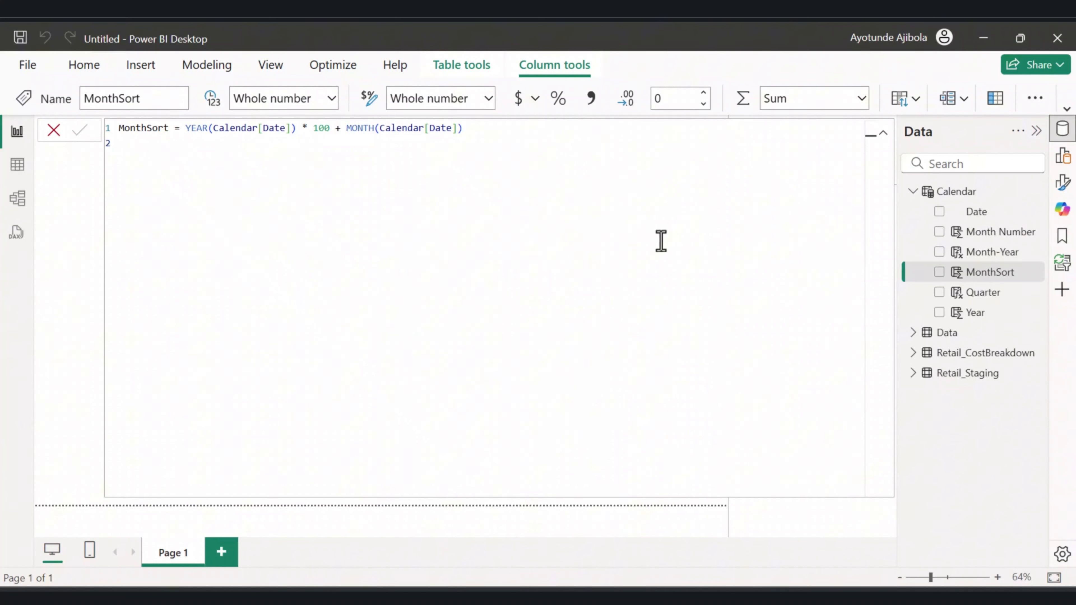
Sort the Month-Year column by the MonthSort column.
{"action": "left_click", "coordinate": [991, 252]}
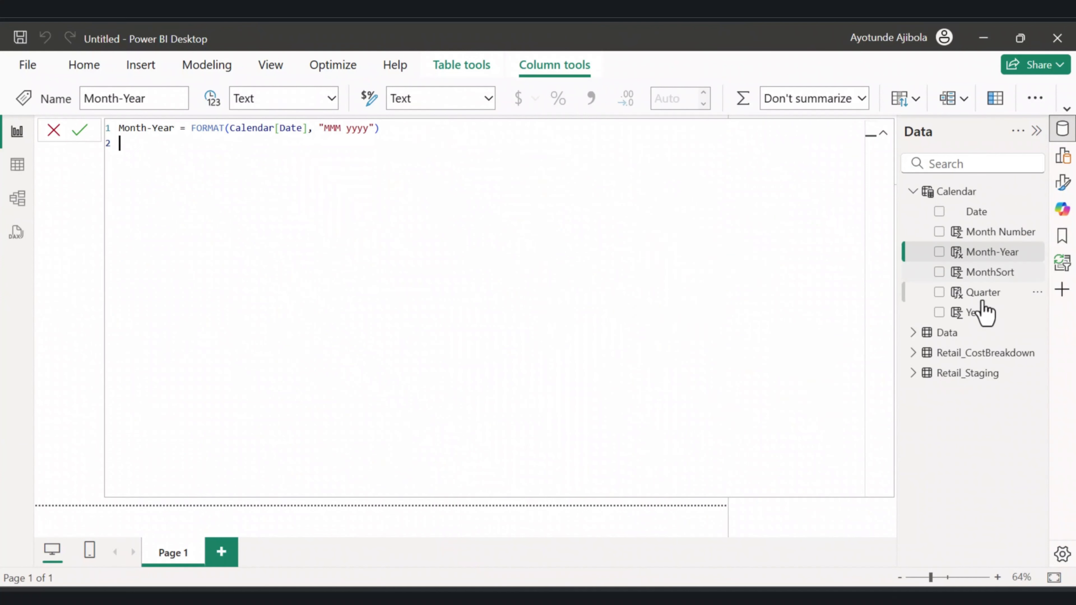
{"action": "left_click", "coordinate": [982, 296]}
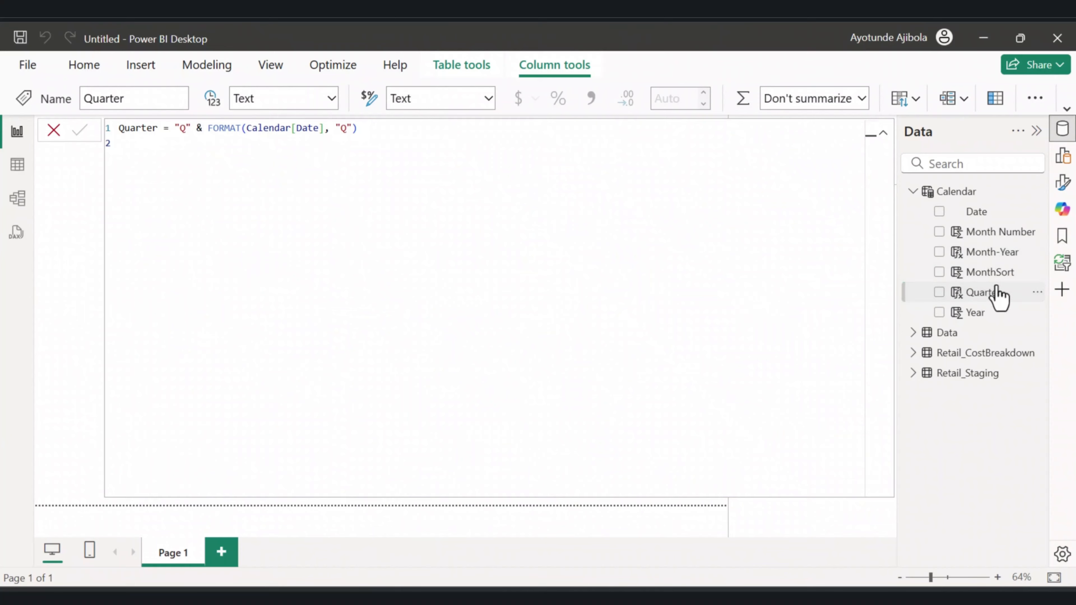
{"action": "left_click", "coordinate": [992, 252]}
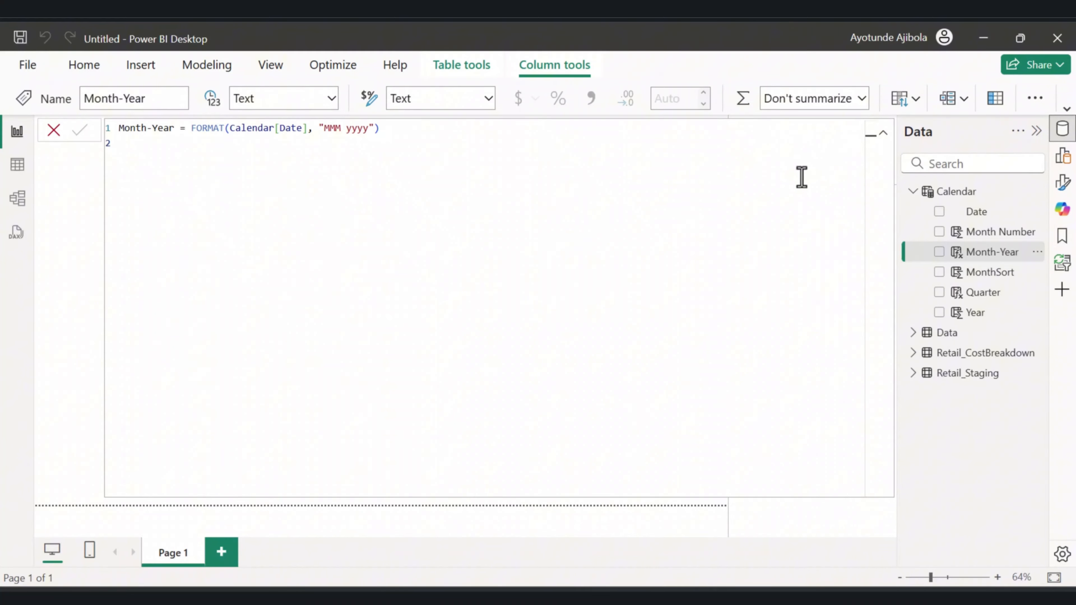
{"action": "left_click", "coordinate": [916, 99]}
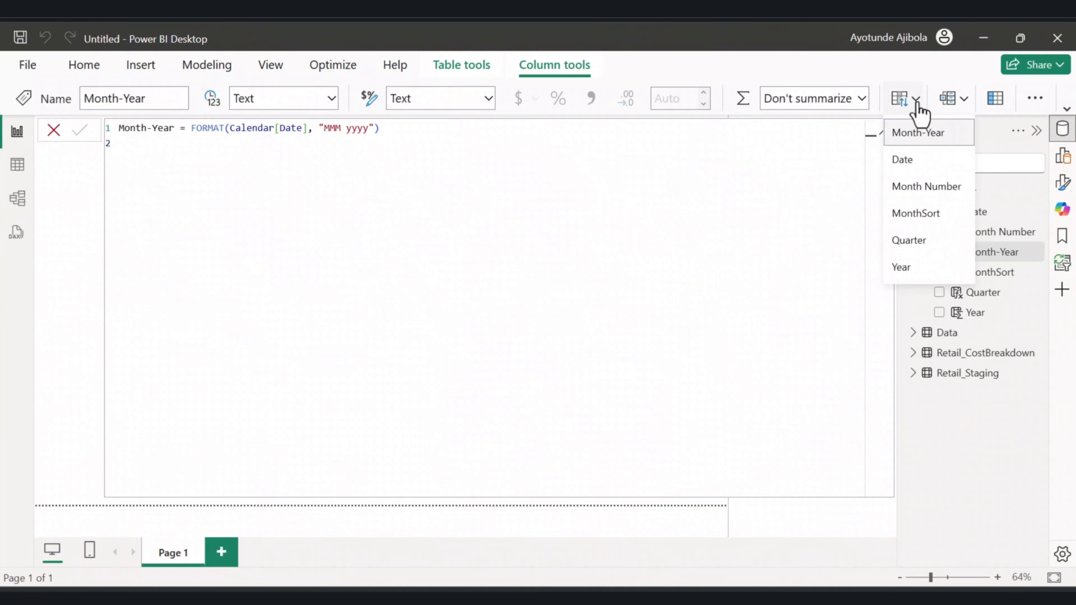
{"action": "left_click", "coordinate": [916, 213]}
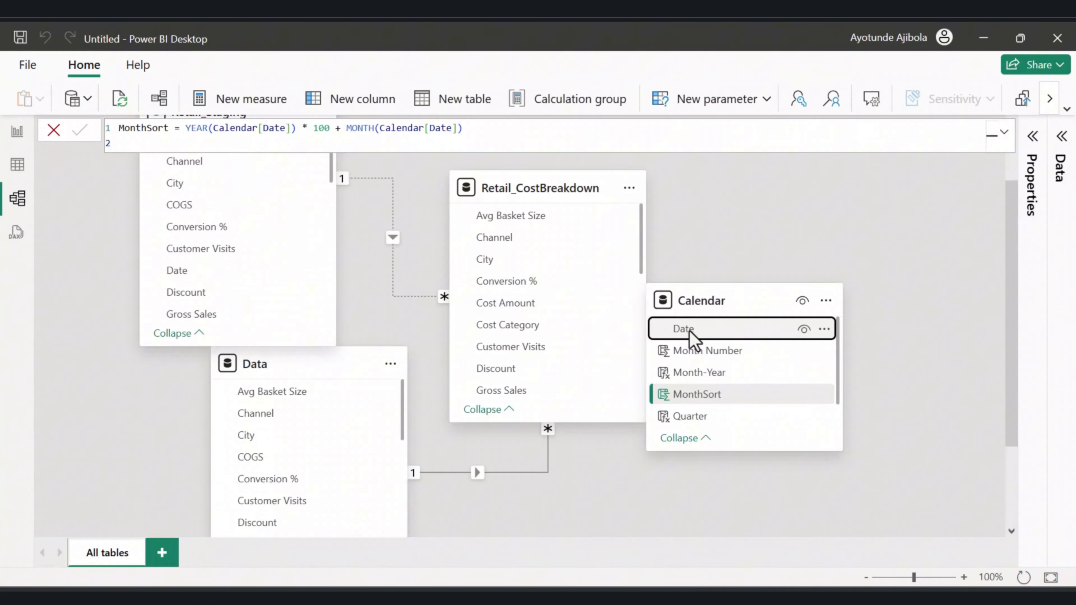
Create a one-to-many relationship from Calendar[Date] to Retail_Staging[Date] and reposition the Calendar table in the diagram.
{"action": "left_click", "coordinate": [690, 331]}
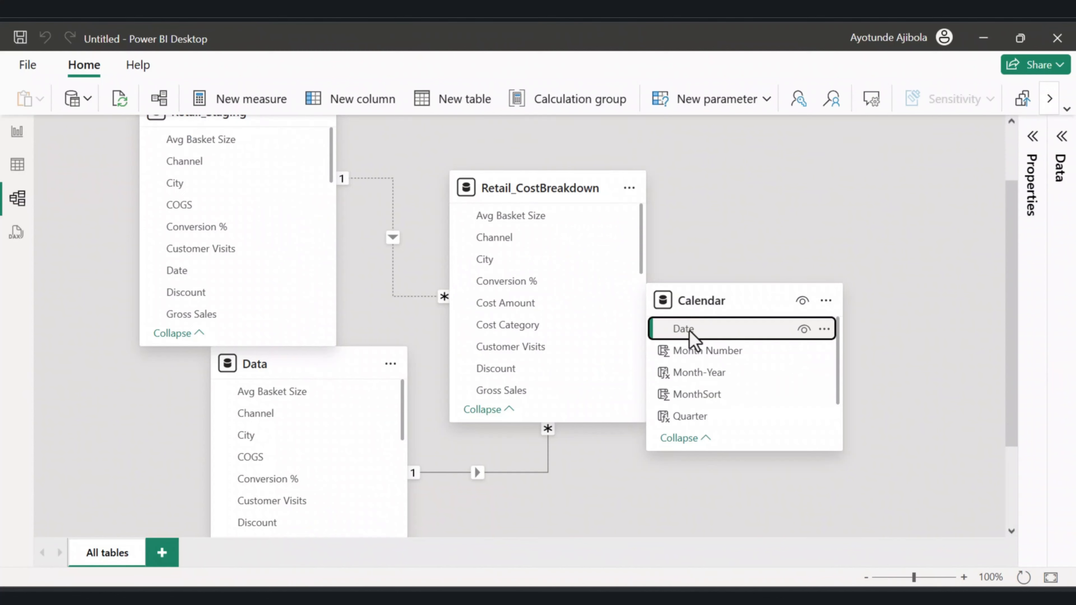
{"action": "scroll", "coordinate": [716, 298], "scroll_direction": "up", "scroll_amount": 2}
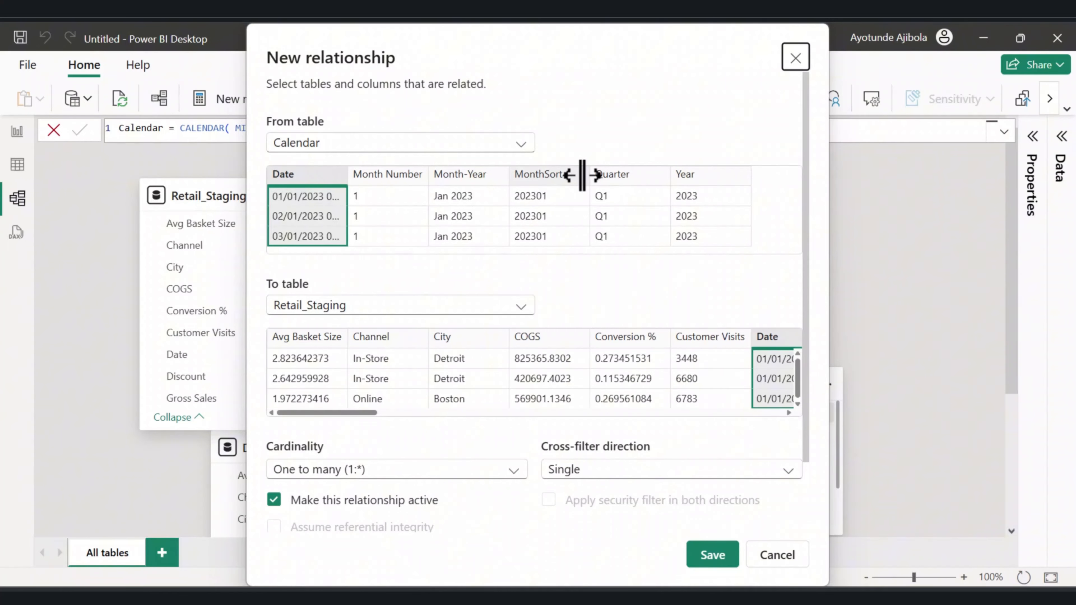
{"action": "left_click", "coordinate": [713, 554]}
{"action": "left_click_drag", "start_coordinate": [726, 374], "coordinate": [837, 178]}
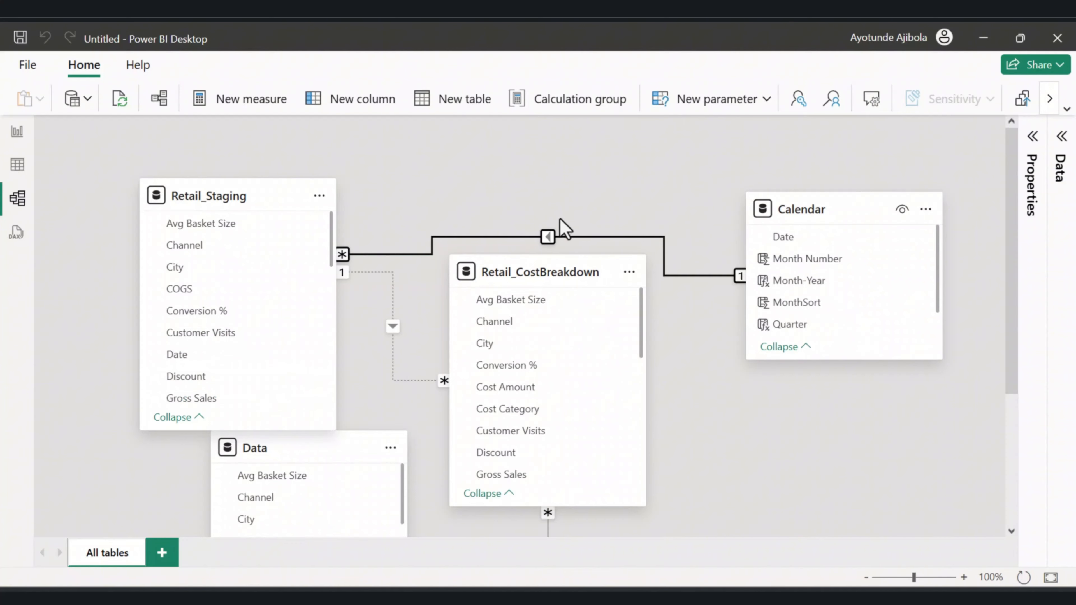
Create a measure Total Net Sales = SUM(Retail_Staging[Net Sales]) in the Retail_Staging table.
{"action": "left_click", "coordinate": [17, 132]}
{"action": "left_click", "coordinate": [17, 164]}
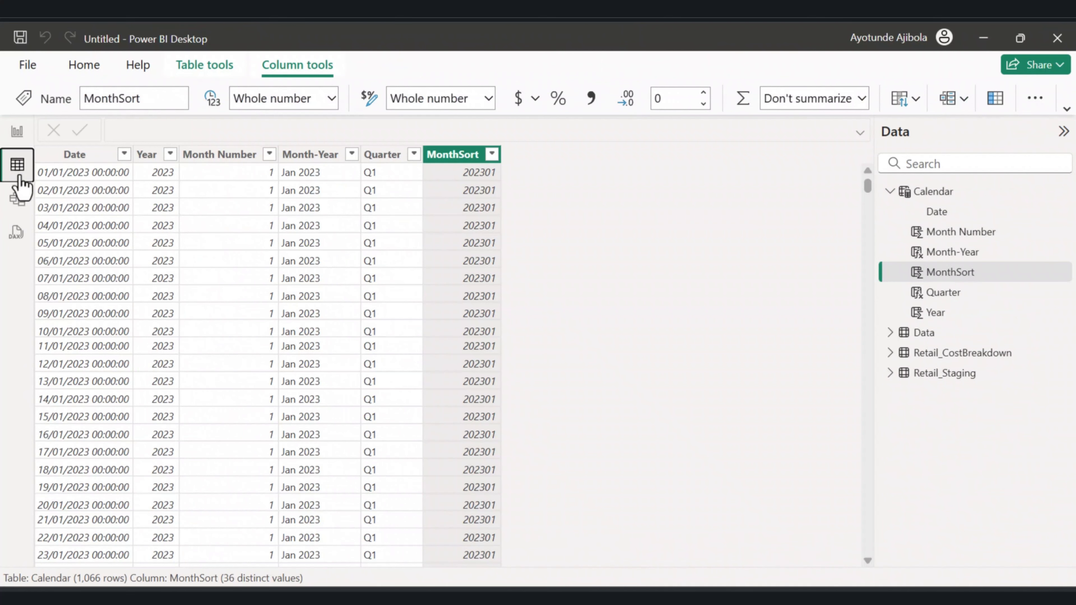
{"action": "left_click", "coordinate": [17, 197]}
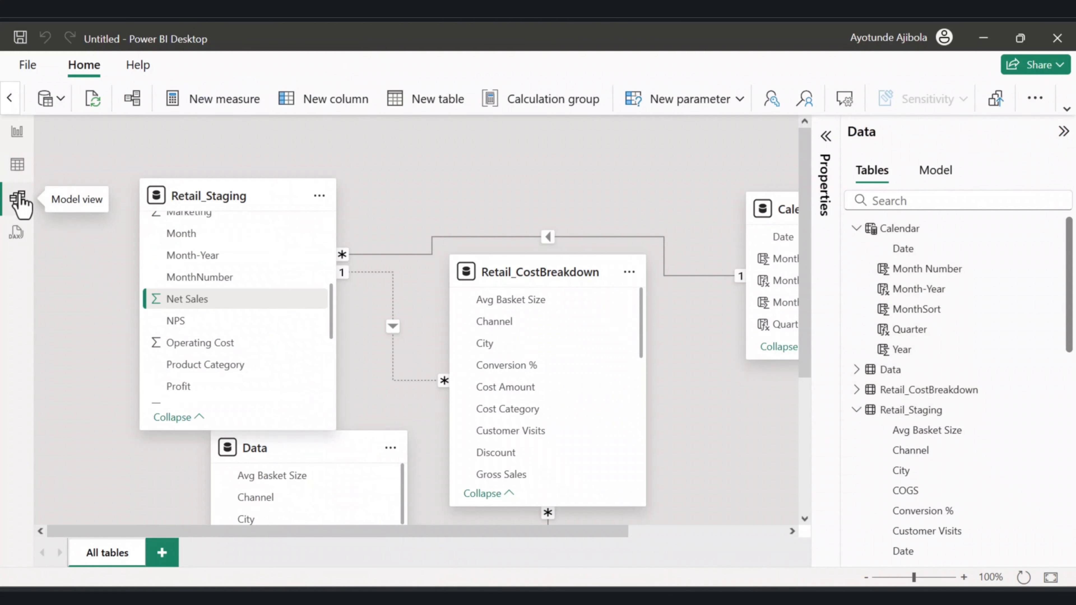
{"action": "left_click", "coordinate": [17, 132]}
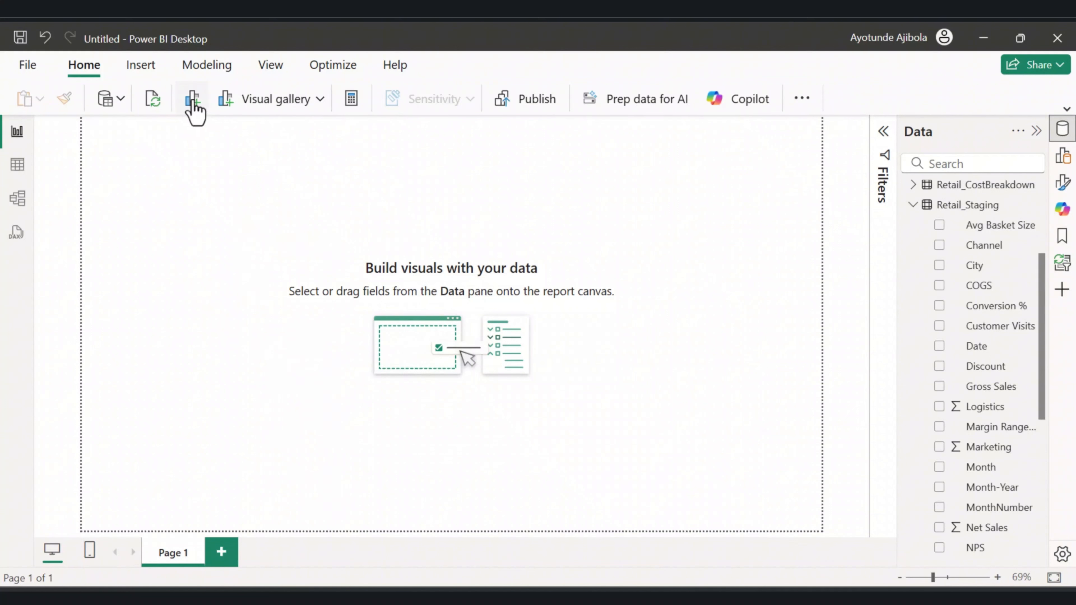
{"action": "left_click", "coordinate": [207, 64]}
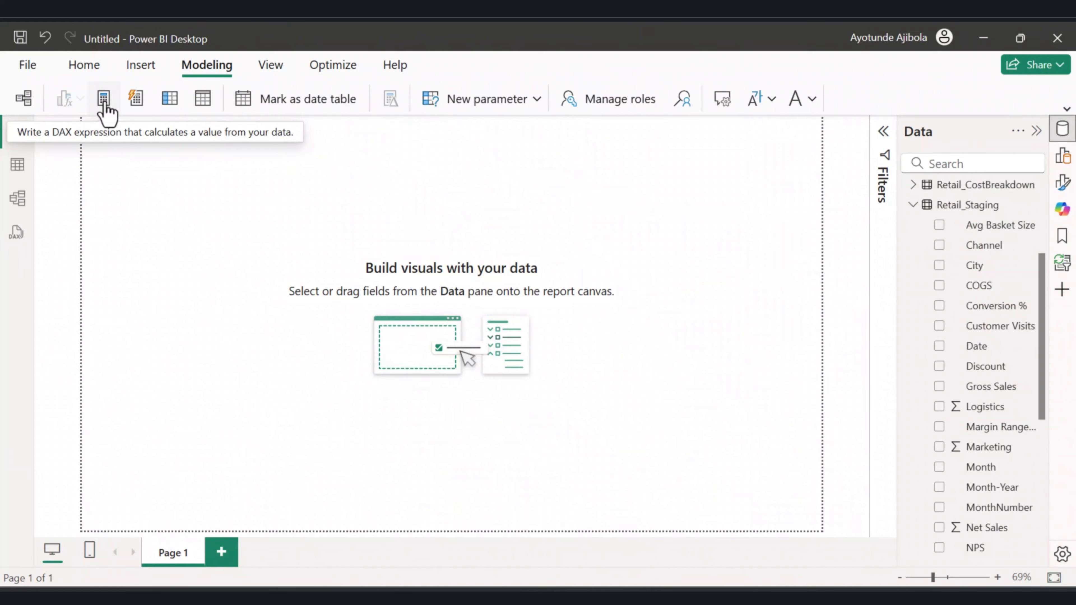
{"action": "left_click", "coordinate": [104, 102]}
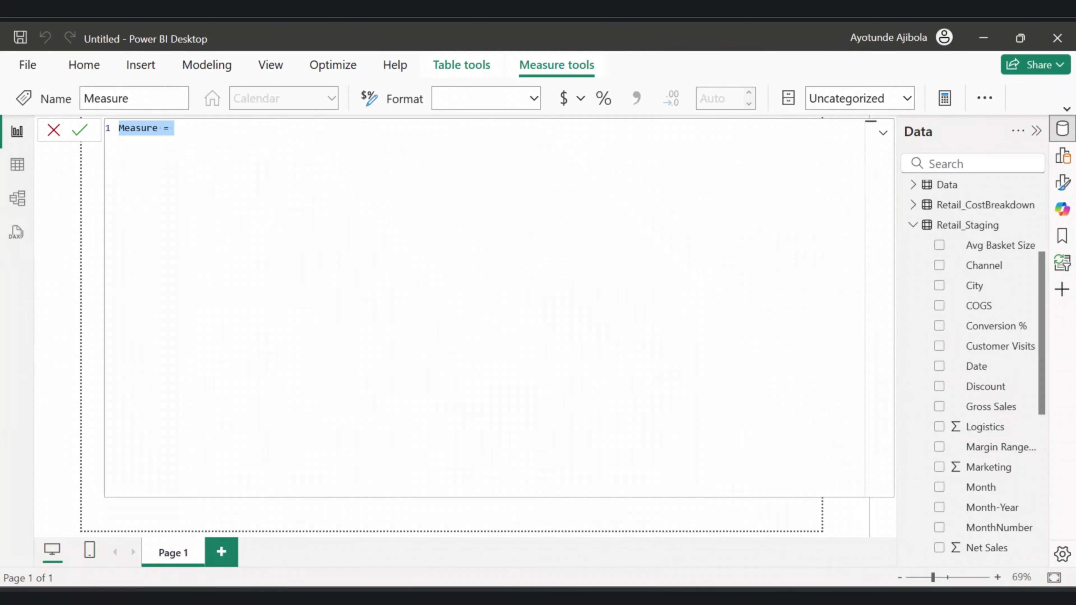
{"action": "left_click", "coordinate": [779, 598]}
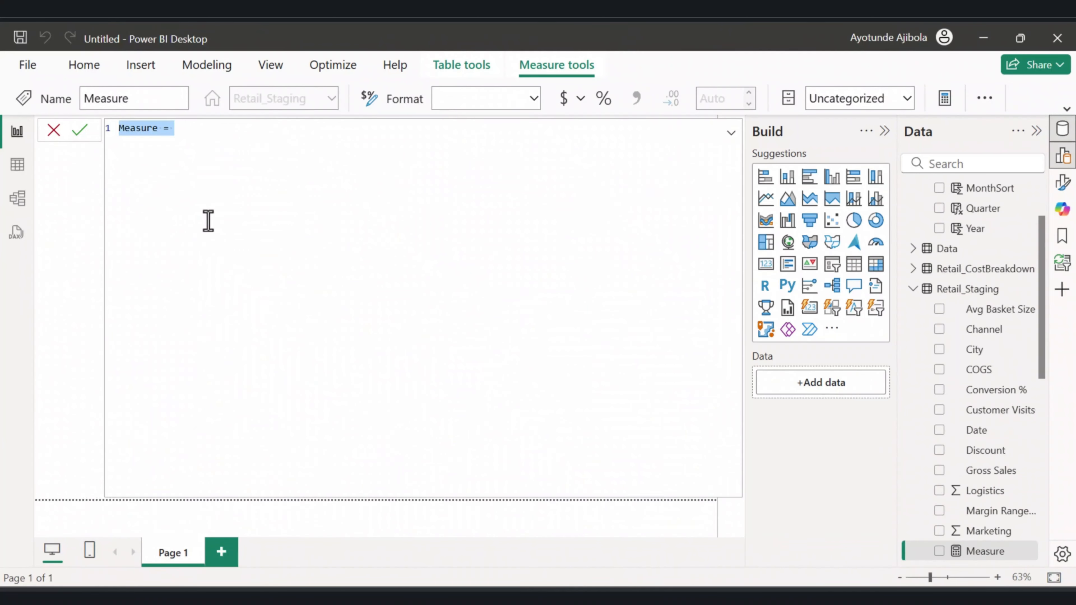
{"action": "type", "text": "Total Net Sales = SUM(Retail_Staging[Net Sales])"}
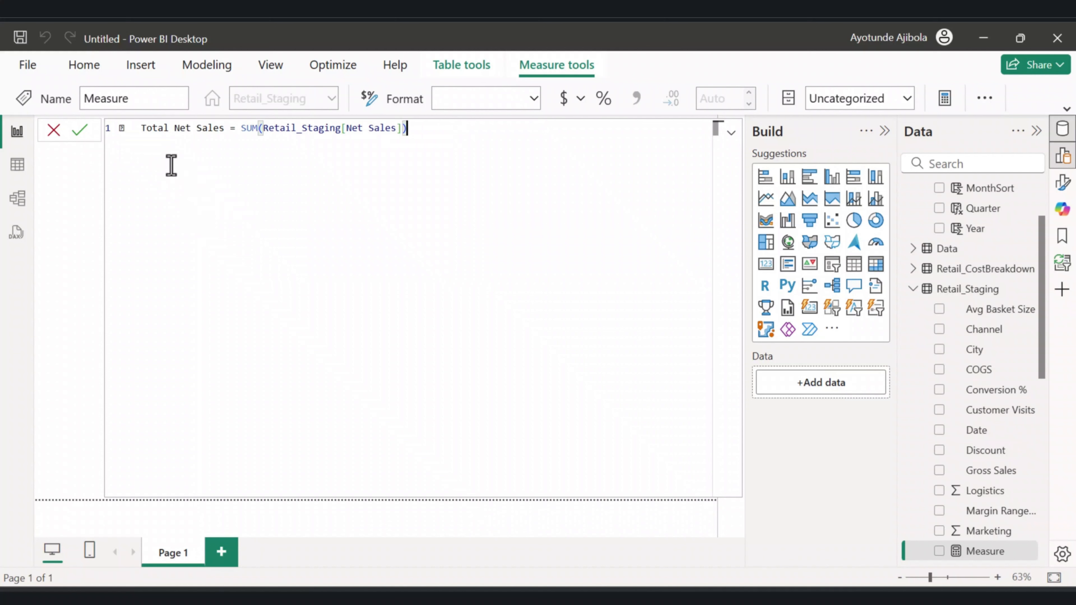
{"action": "left_click", "coordinate": [142, 129]}
{"action": "key", "text": "BackSpace"}
{"action": "key", "text": "BackSpace"}
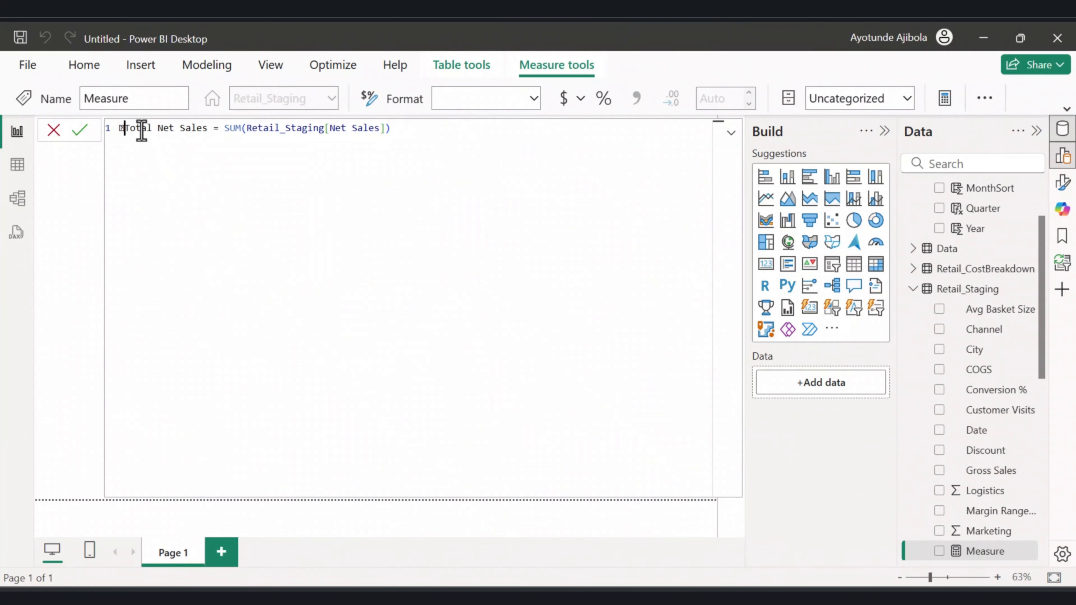
{"action": "left_click", "coordinate": [248, 213]}
{"action": "left_click", "coordinate": [81, 134]}
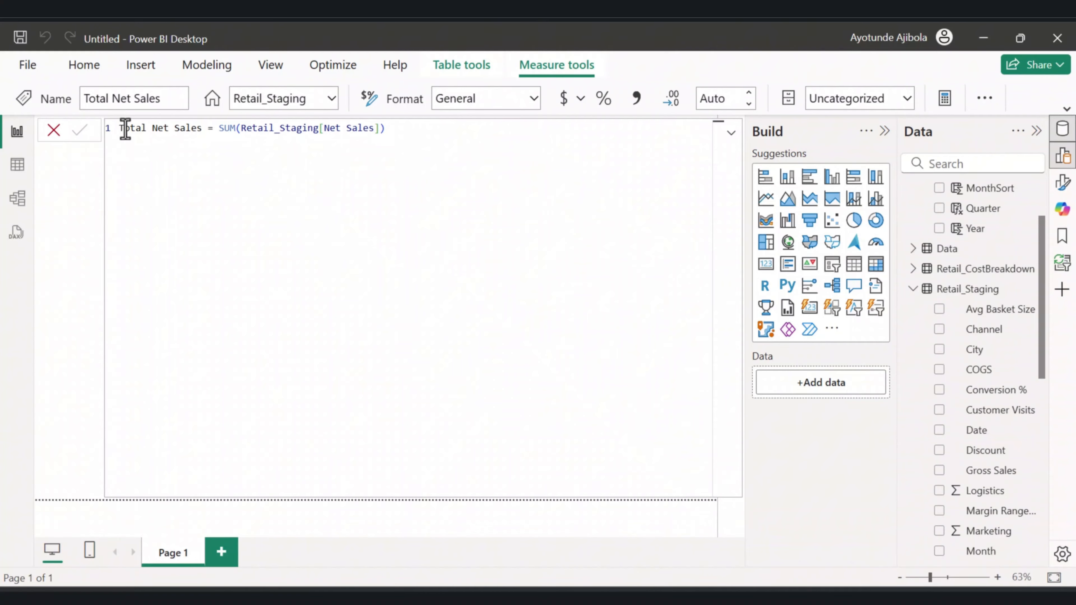
Browse the Retail_Staging fields in the Data pane.
{"action": "scroll", "coordinate": [1017, 494], "scroll_direction": "down", "scroll_amount": 4}
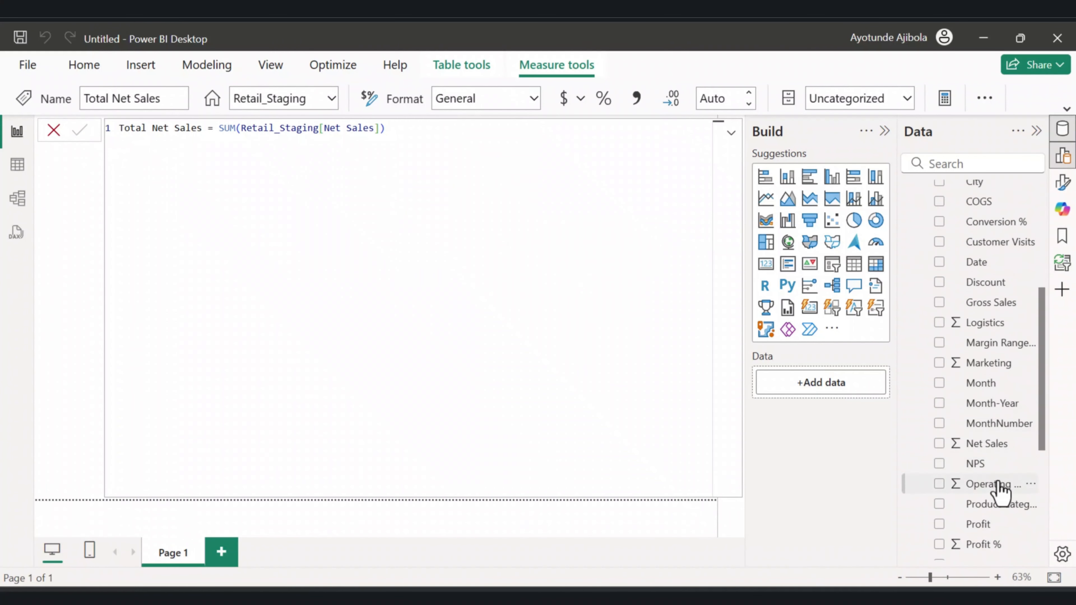
{"action": "scroll", "coordinate": [999, 481], "scroll_direction": "up", "scroll_amount": 2}
{"action": "scroll", "coordinate": [999, 473], "scroll_direction": "up", "scroll_amount": 3}
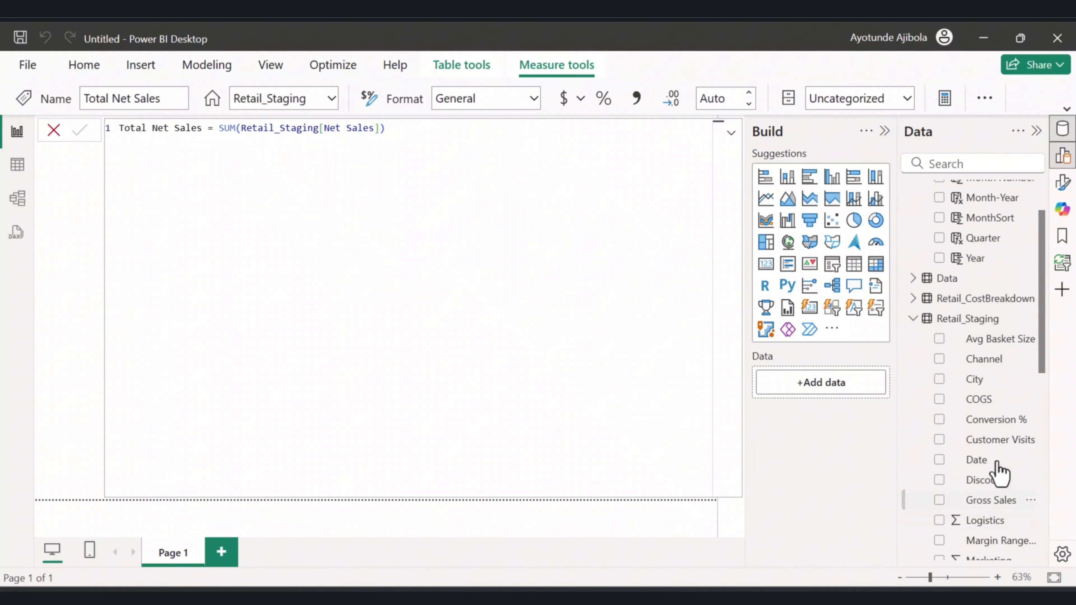
{"action": "scroll", "coordinate": [1034, 494], "scroll_direction": "down", "scroll_amount": 8}
{"action": "scroll", "coordinate": [998, 478], "scroll_direction": "down", "scroll_amount": 2}
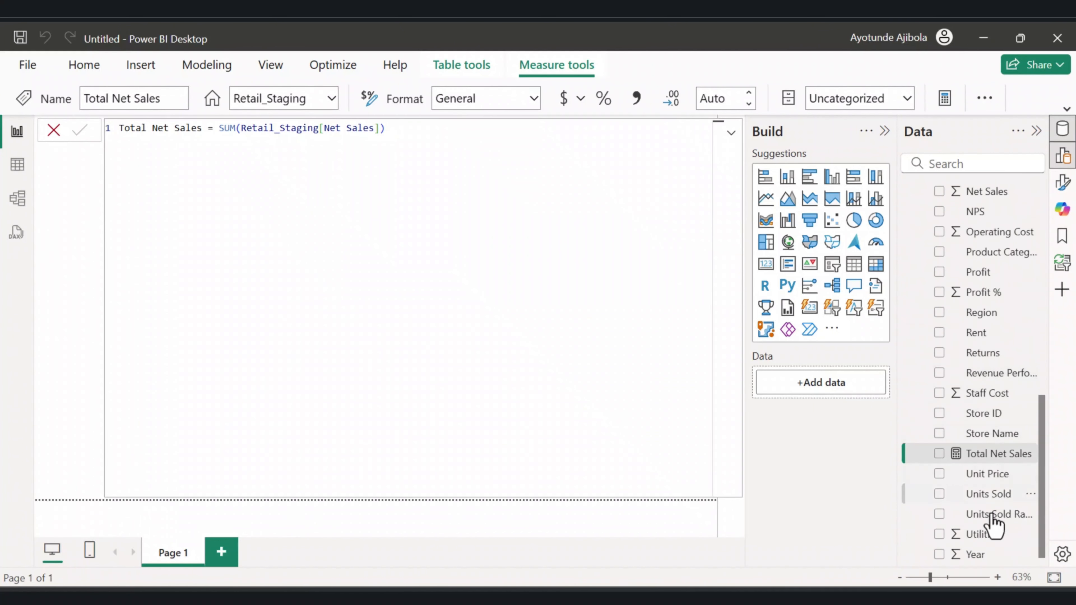
{"action": "scroll", "coordinate": [981, 466], "scroll_direction": "up", "scroll_amount": 6}
{"action": "scroll", "coordinate": [980, 466], "scroll_direction": "up", "scroll_amount": 3}
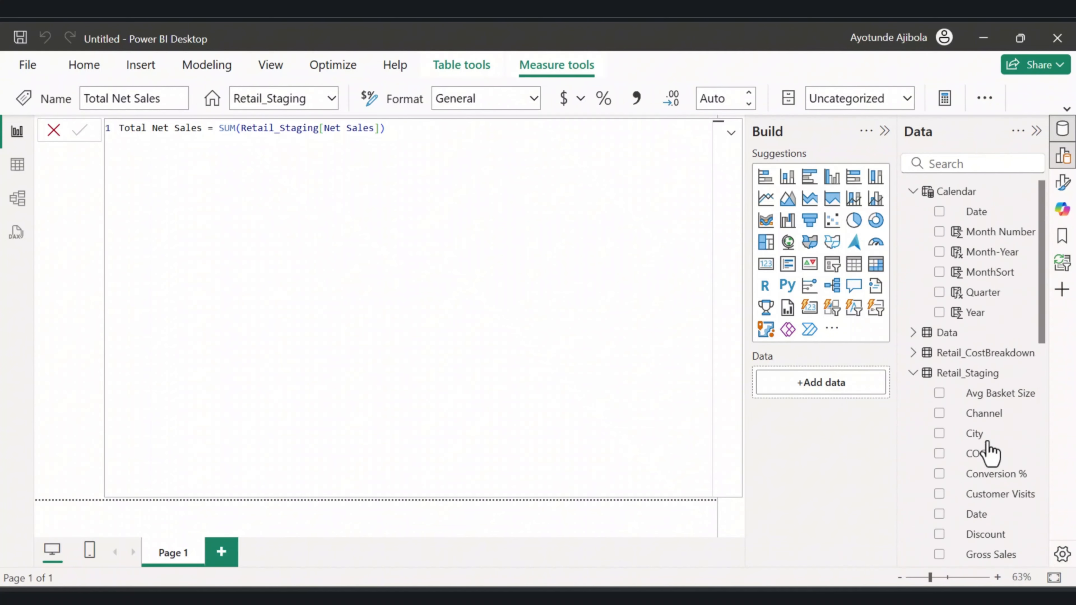
Create a measure Total Operating Cost = SUM(Retail_Staging[Operating Cost]) in the Retail_Staging table.
{"action": "left_click", "coordinate": [969, 373]}
{"action": "left_click", "coordinate": [104, 101]}
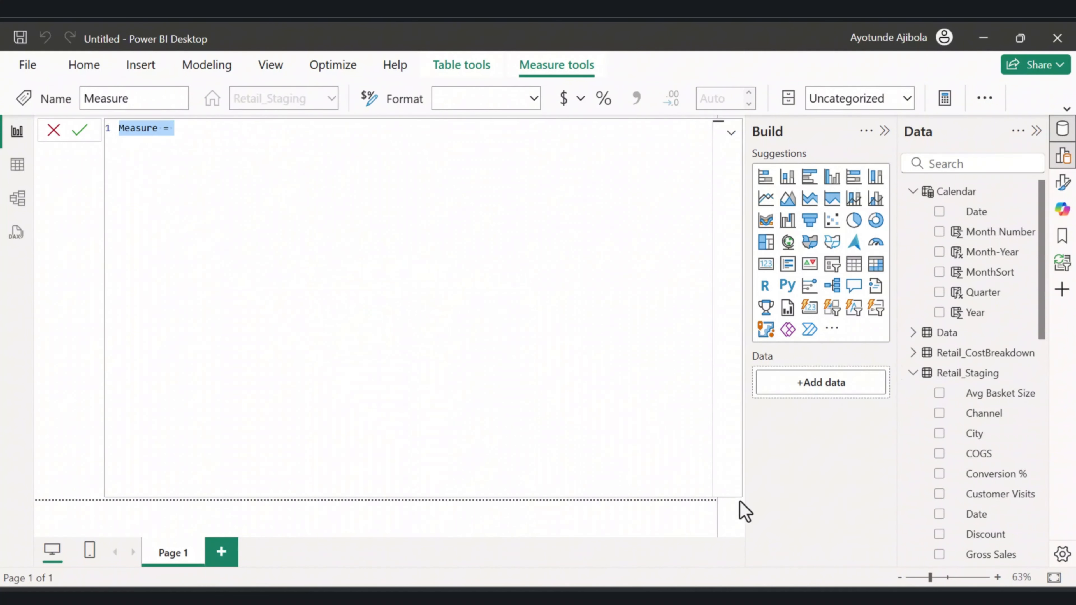
{"action": "type", "text": "Total Operating Cost = SUM(Retail_Staging[Operating Cost])"}
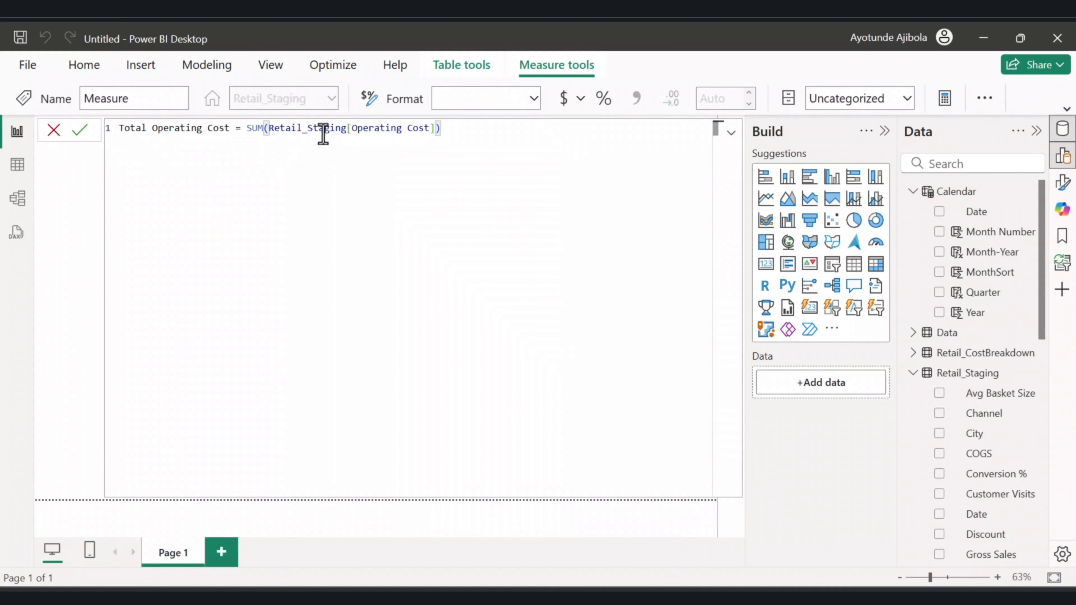
{"action": "left_click", "coordinate": [78, 132]}
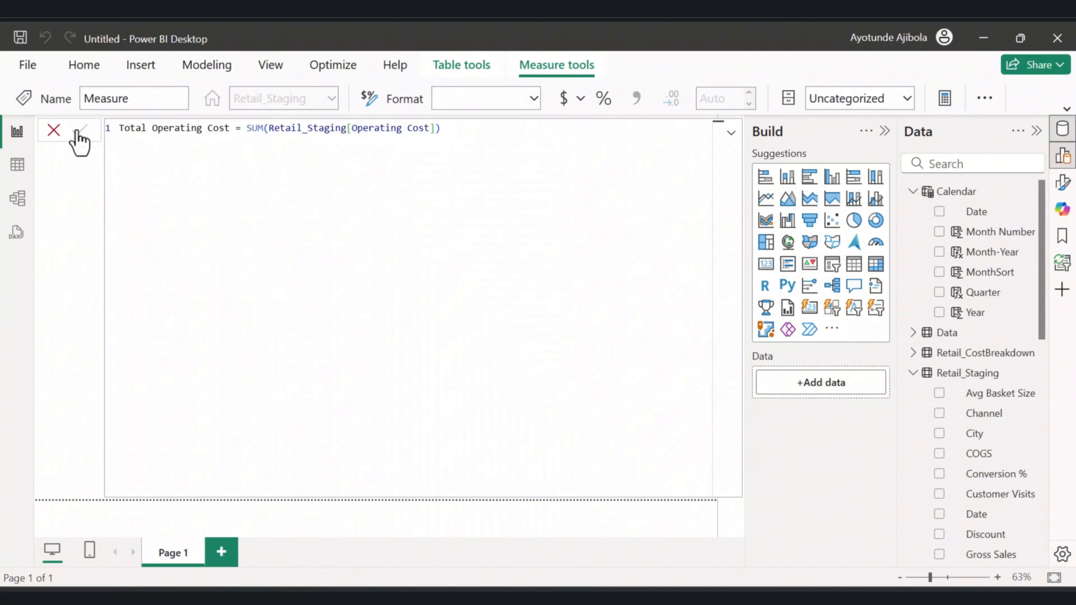
{"action": "left_click", "coordinate": [207, 65]}
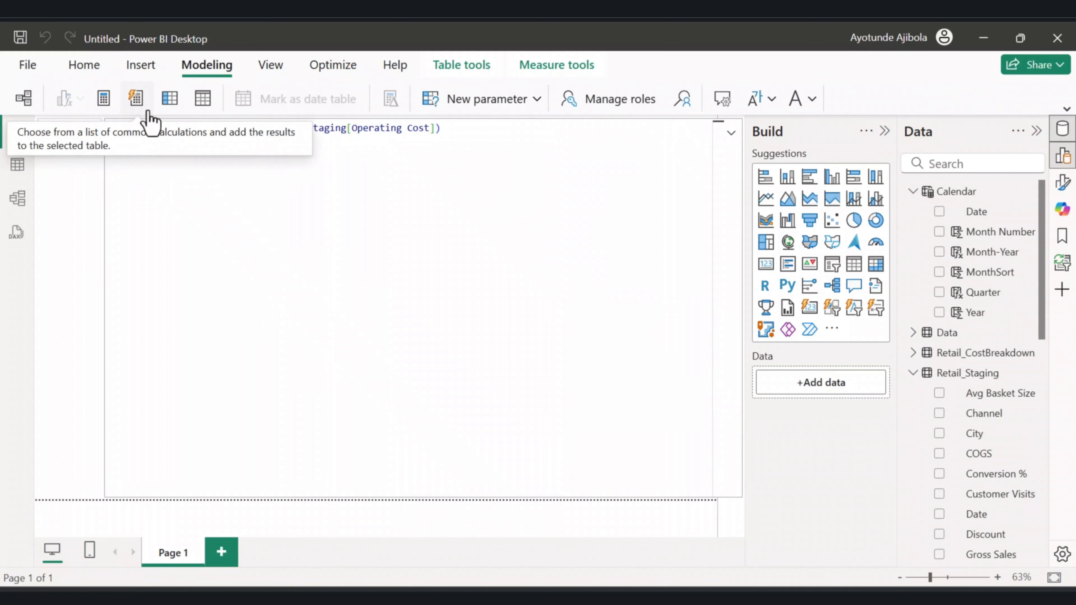
Create a measure Gross Profit % = DIVIDE(SUM(Retail_Staging[Profit]), SUM(Retail_Staging[Net Sales])) in Retail_Staging.
{"action": "left_click", "coordinate": [103, 100]}
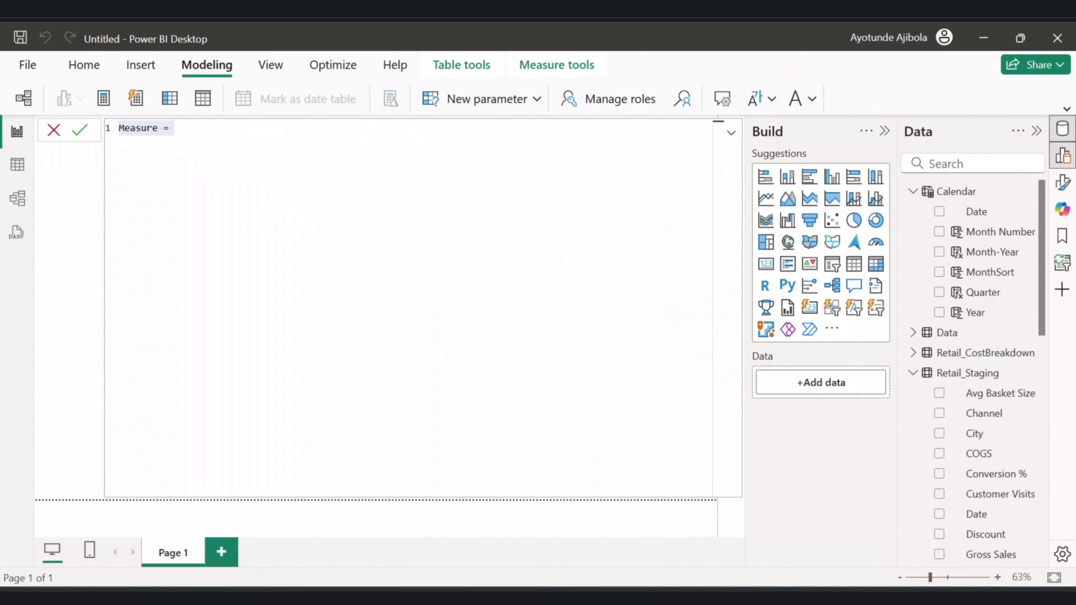
{"action": "type", "text": "Gross Profit % = DIVIDE(SUM(Retail_Staging[Profit]), SUM(Retail_Staging[Net Sales]))"}
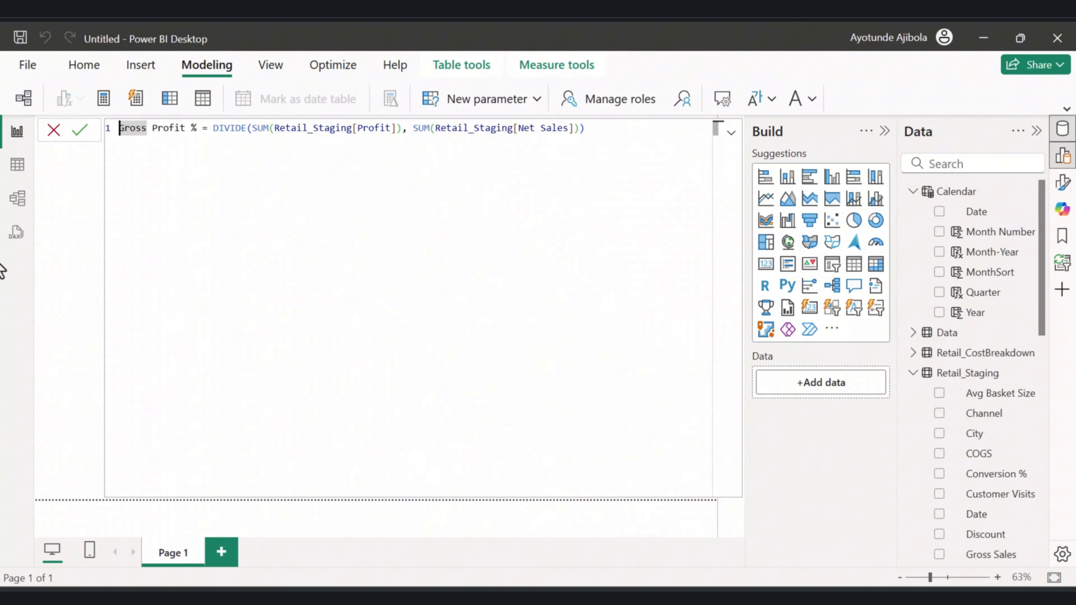
{"action": "left_click", "coordinate": [224, 129]}
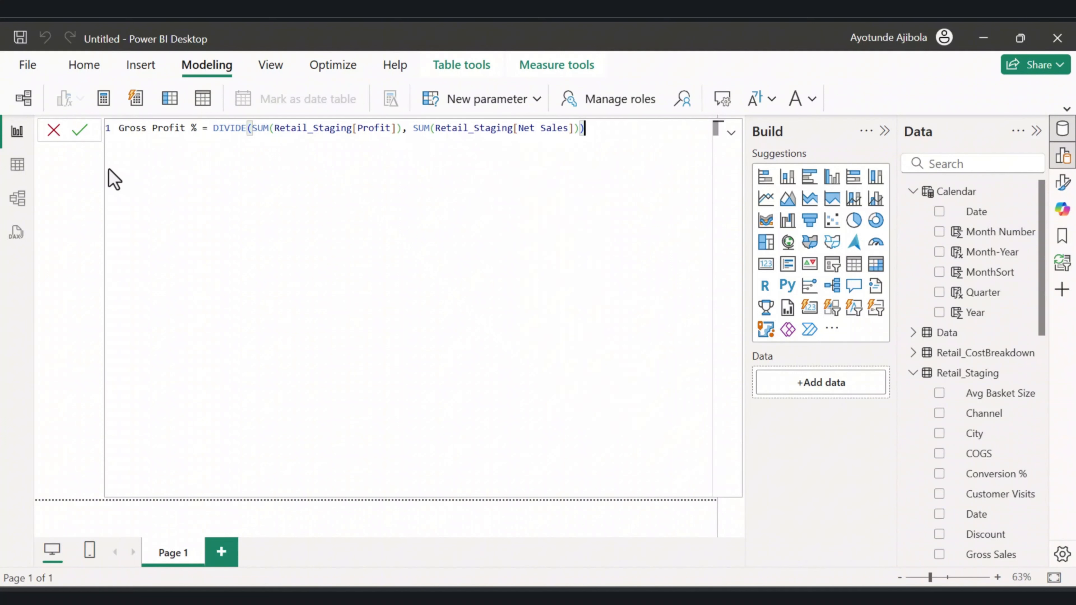
{"action": "left_click", "coordinate": [83, 130]}
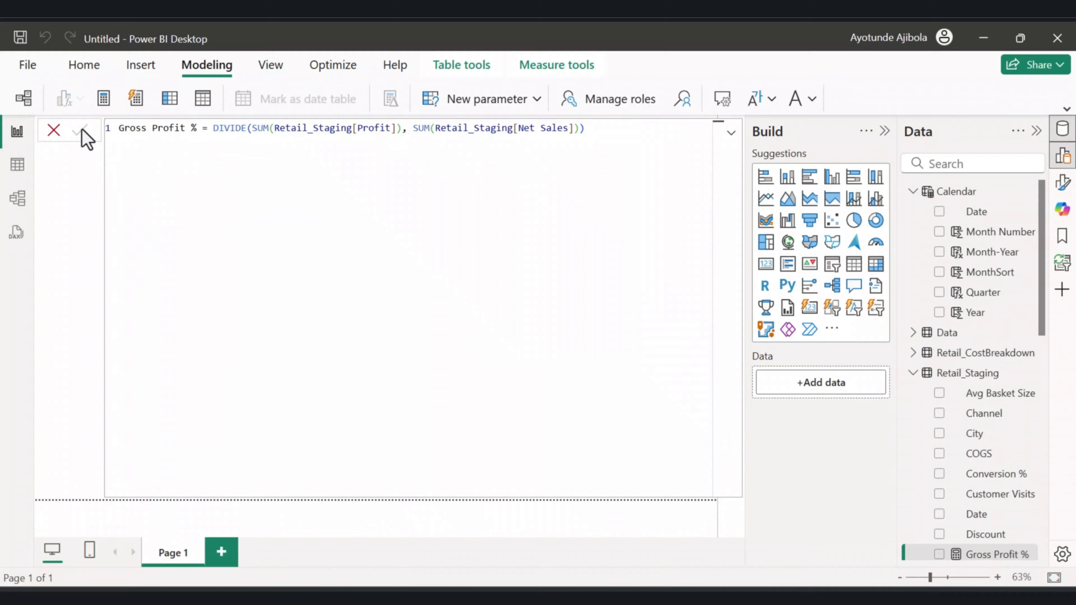
Create a measure Total Customer Visits = SUM(Retail_Staging[Customer Visits]) in Retail_Staging.
{"action": "scroll", "coordinate": [1008, 464], "scroll_direction": "down", "scroll_amount": 5}
{"action": "left_click", "coordinate": [104, 97]}
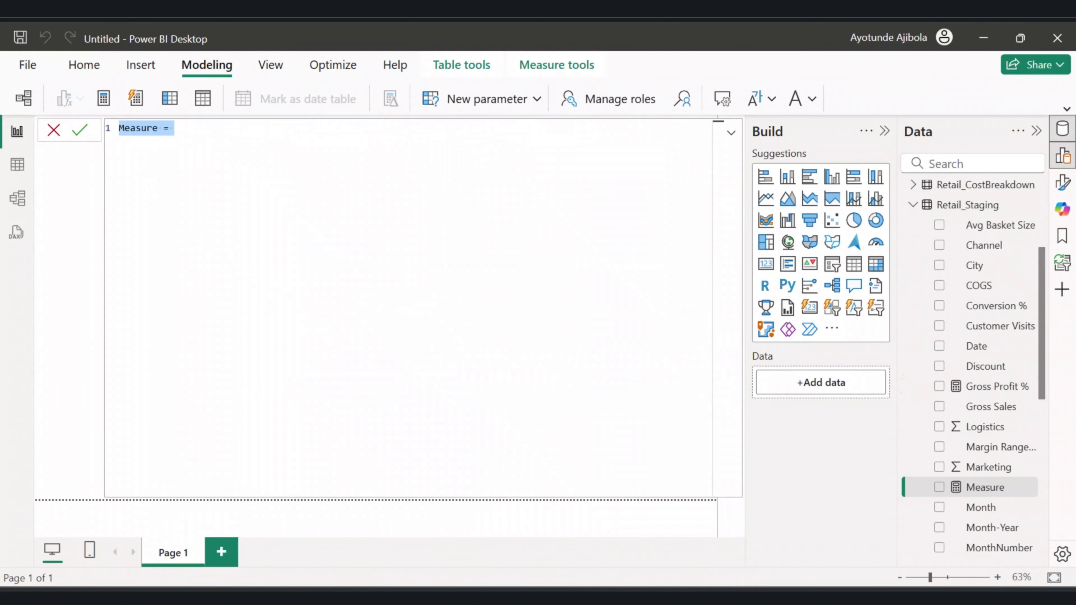
{"action": "type", "text": "Total Customer Visits = SUM(Retail_Staging[Customer Visits])"}
{"action": "key", "text": "Home"}
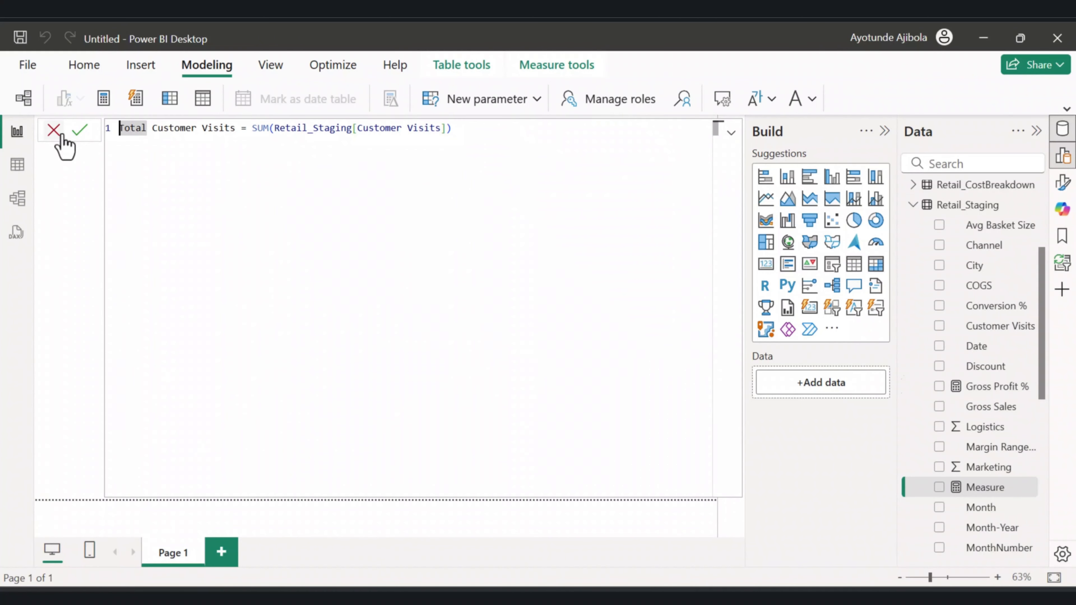
{"action": "left_click", "coordinate": [77, 135]}
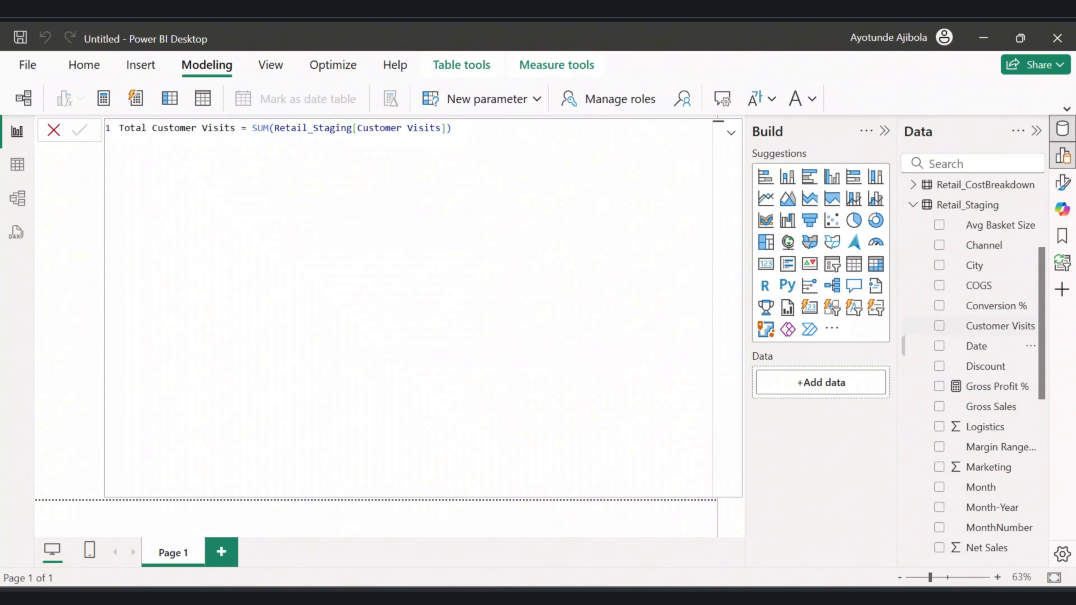
Create a measure Average Basket Size = AVERAGE(Retail_Staging[Basket Size]) in Retail_Staging.
{"action": "scroll", "coordinate": [962, 398], "scroll_direction": "down", "scroll_amount": 8}
{"action": "scroll", "coordinate": [962, 397], "scroll_direction": "down", "scroll_amount": 2}
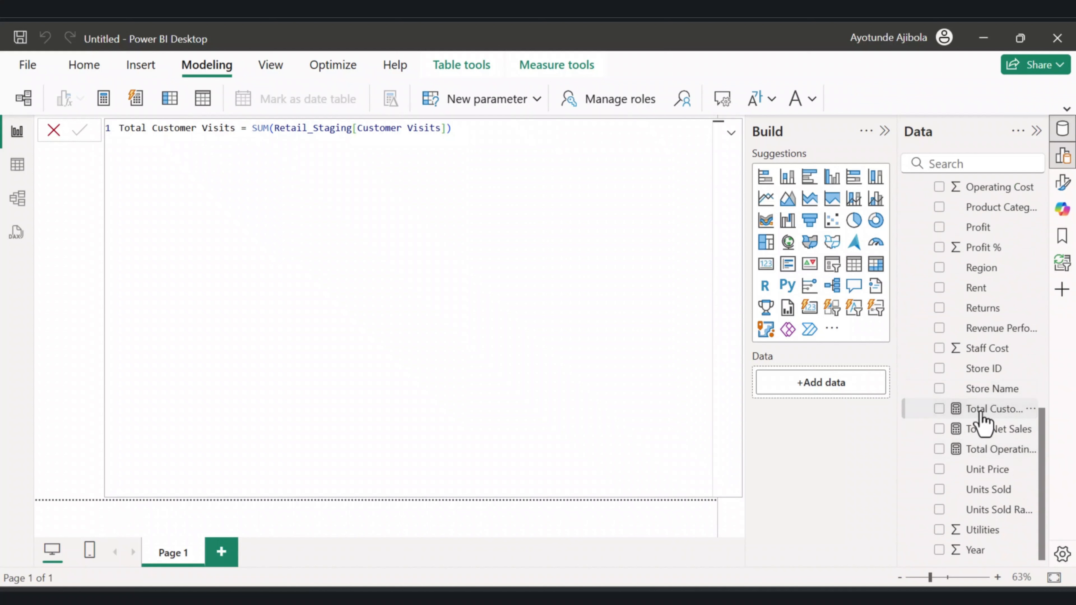
{"action": "left_click", "coordinate": [105, 102]}
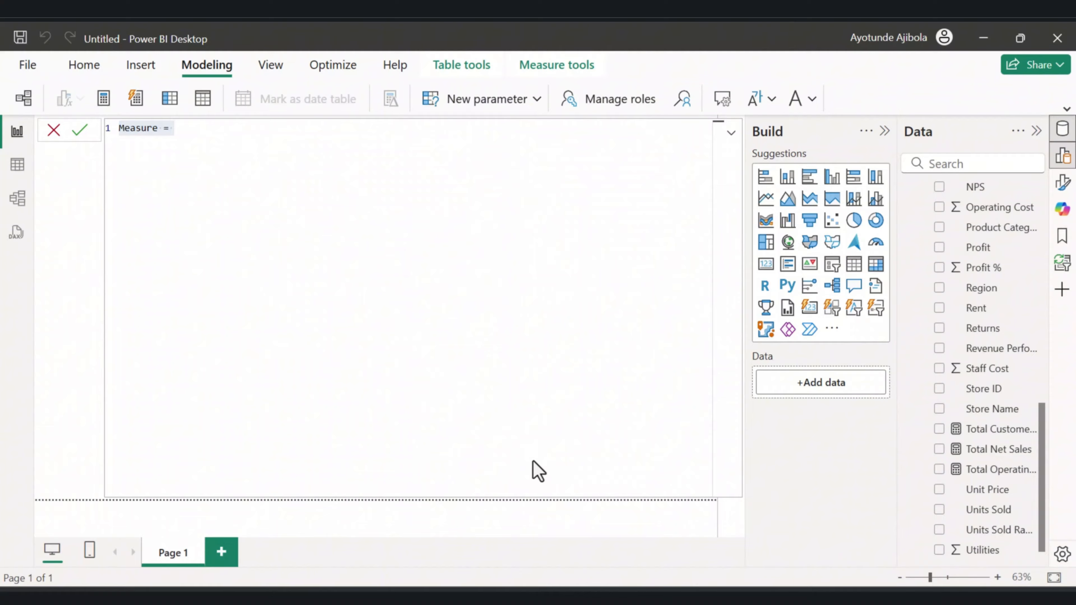
{"action": "type", "text": "Average Basket Size = AVERAGE(Retail_Staging[Basket Size])"}
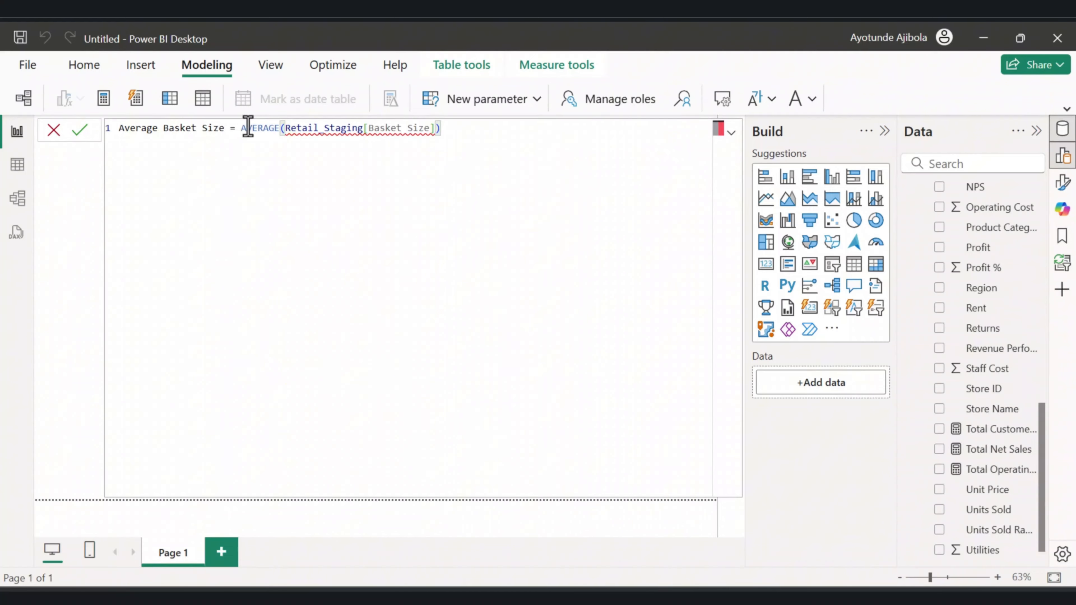
{"action": "key", "text": "Return"}
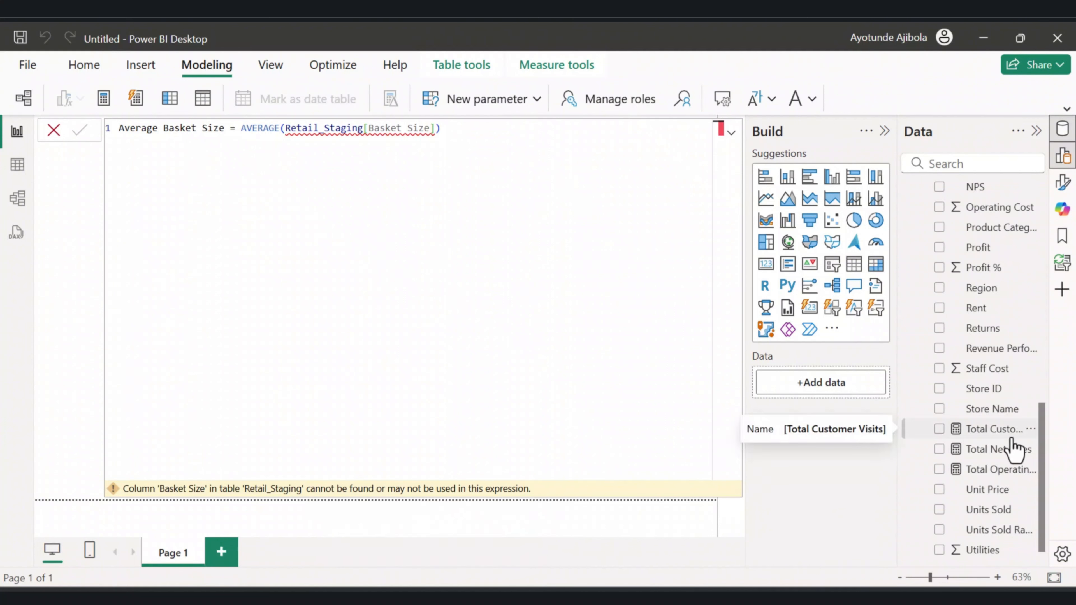
Correct the Average Basket Size formula to reference the Retail_Staging[Avg Basket Size] column and commit it.
{"action": "scroll", "coordinate": [1012, 448], "scroll_direction": "down", "scroll_amount": 1}
{"action": "scroll", "coordinate": [1012, 448], "scroll_direction": "up", "scroll_amount": 12}
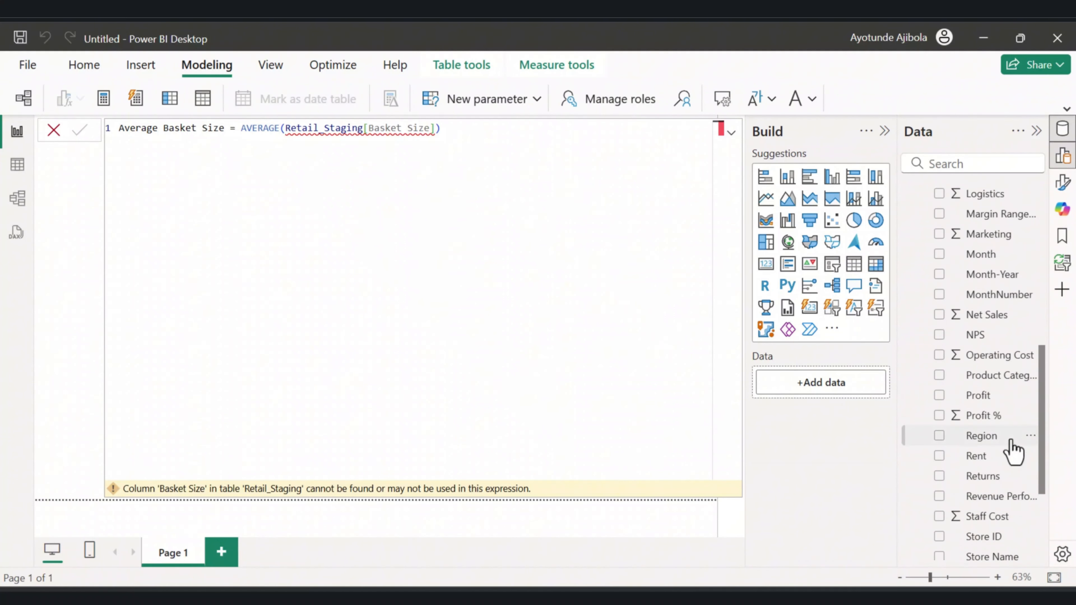
{"action": "scroll", "coordinate": [1012, 448], "scroll_direction": "up", "scroll_amount": 12}
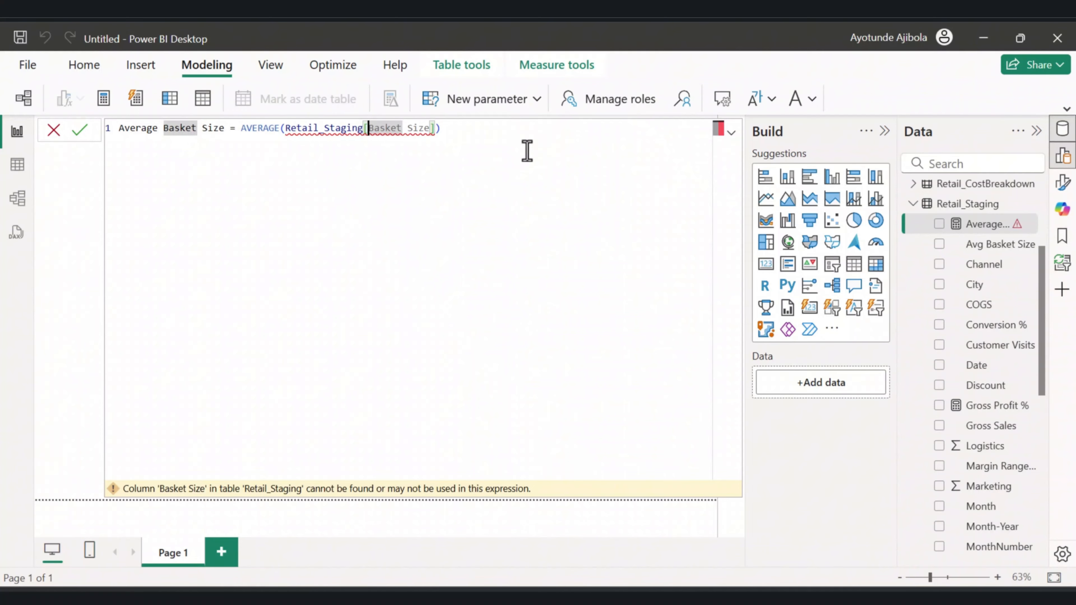
{"action": "type", "text": "A"}
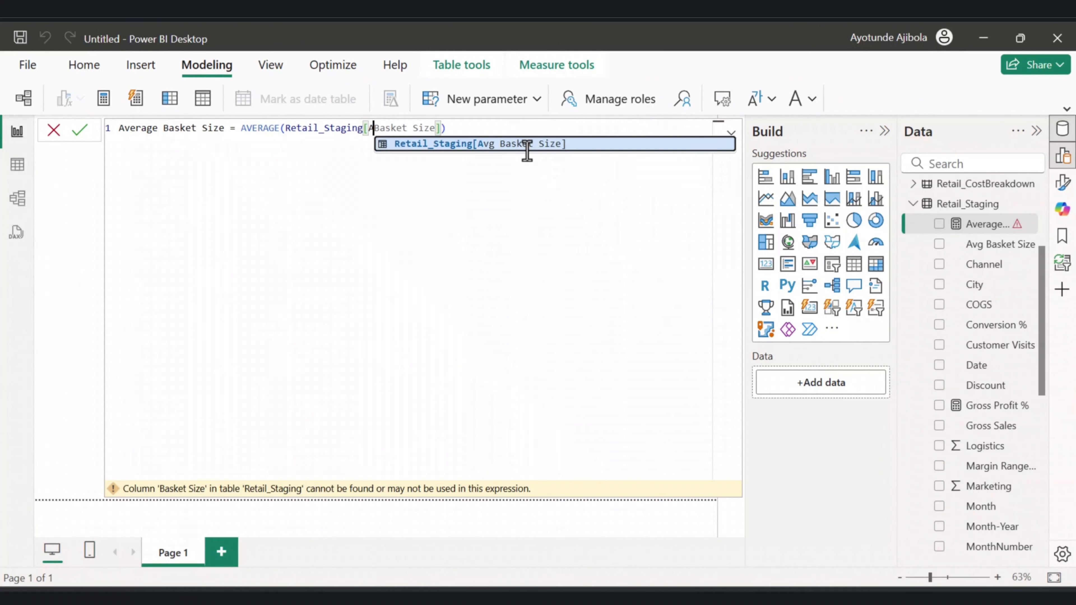
{"action": "key", "text": "BackSpace"}
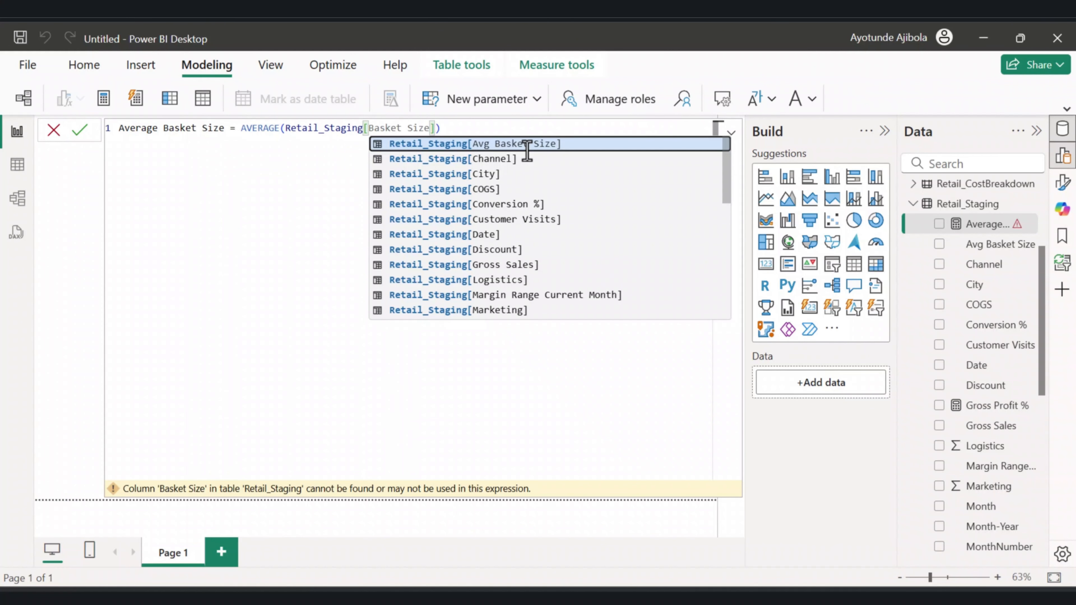
{"action": "type", "text": "Avg"}
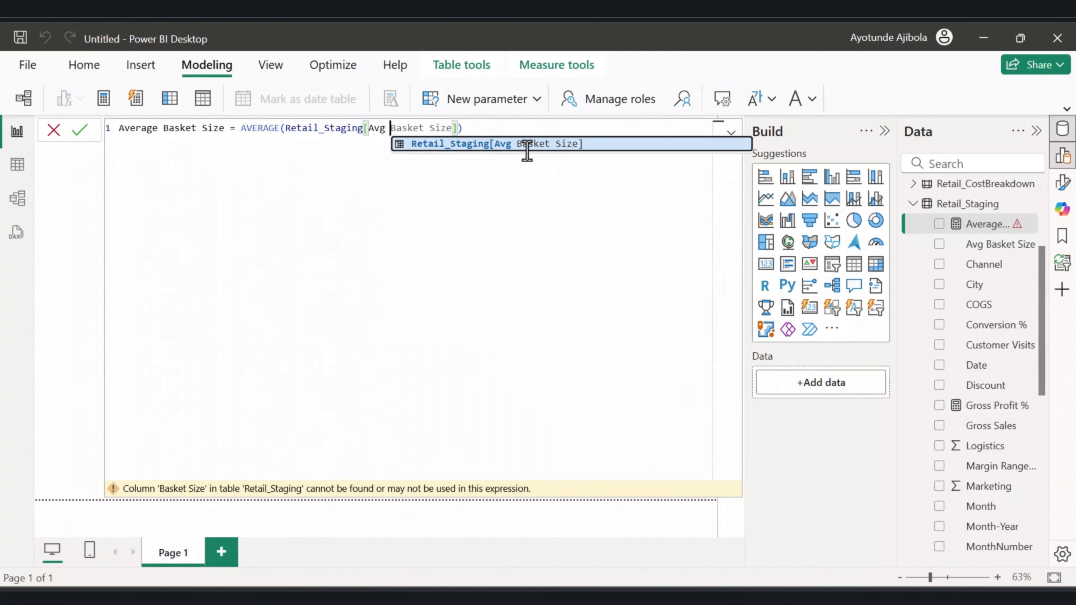
{"action": "left_click", "coordinate": [82, 133]}
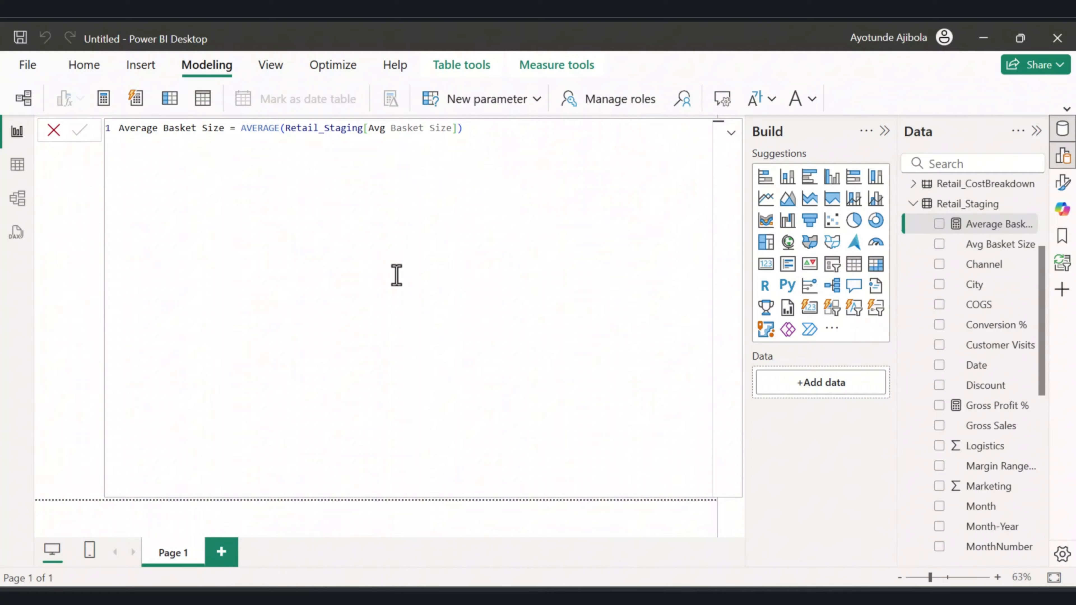
Inspect the Total Net Sales measure and the Profit % column in the Retail_Staging field list.
{"action": "scroll", "coordinate": [1004, 461], "scroll_direction": "down", "scroll_amount": 10}
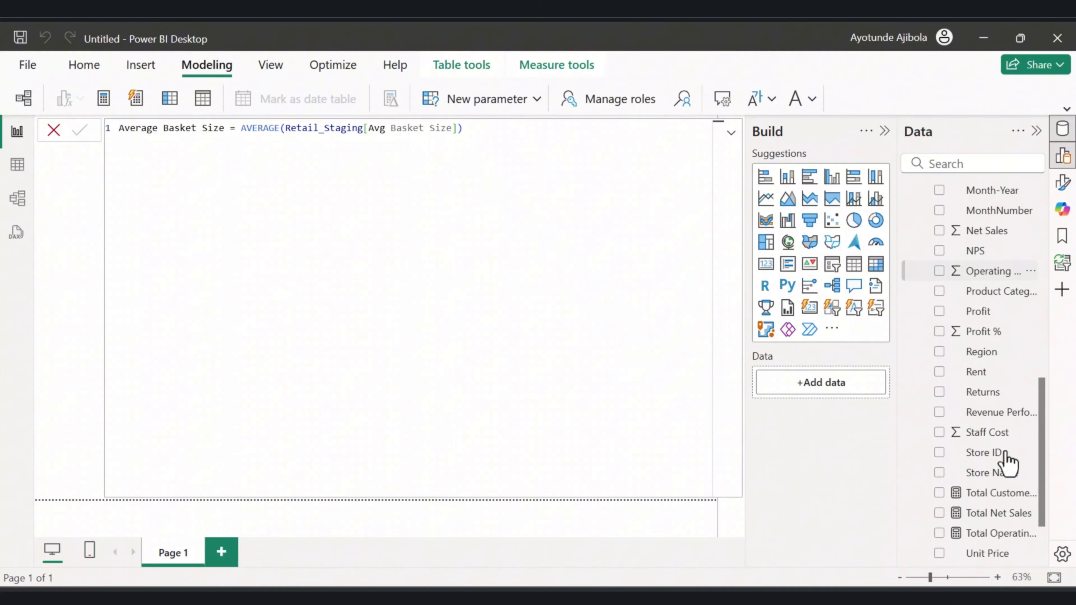
{"action": "left_click", "coordinate": [991, 430]}
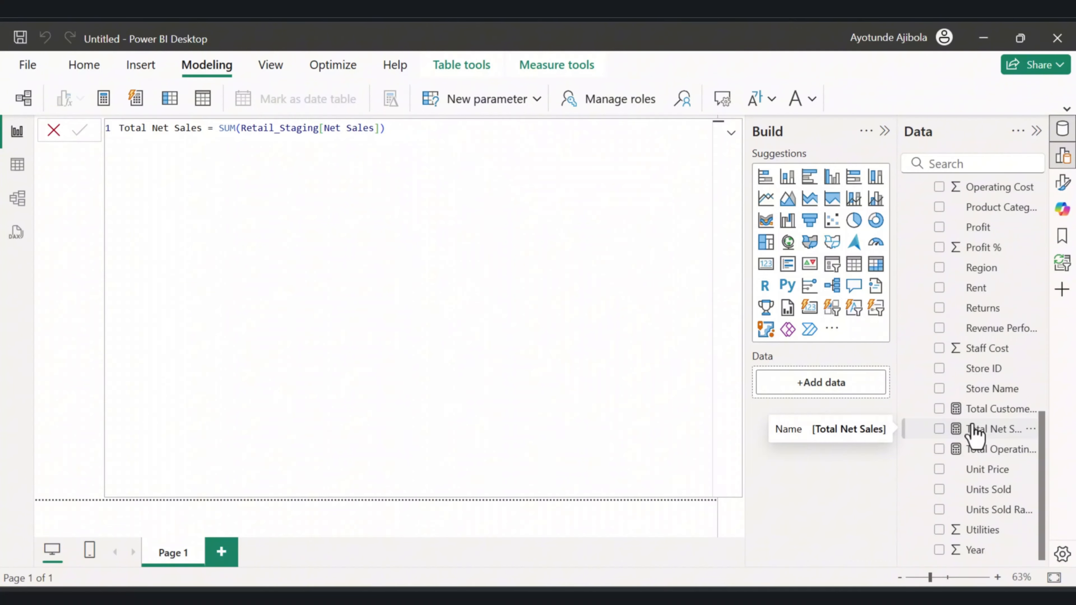
{"action": "left_click", "coordinate": [981, 255]}
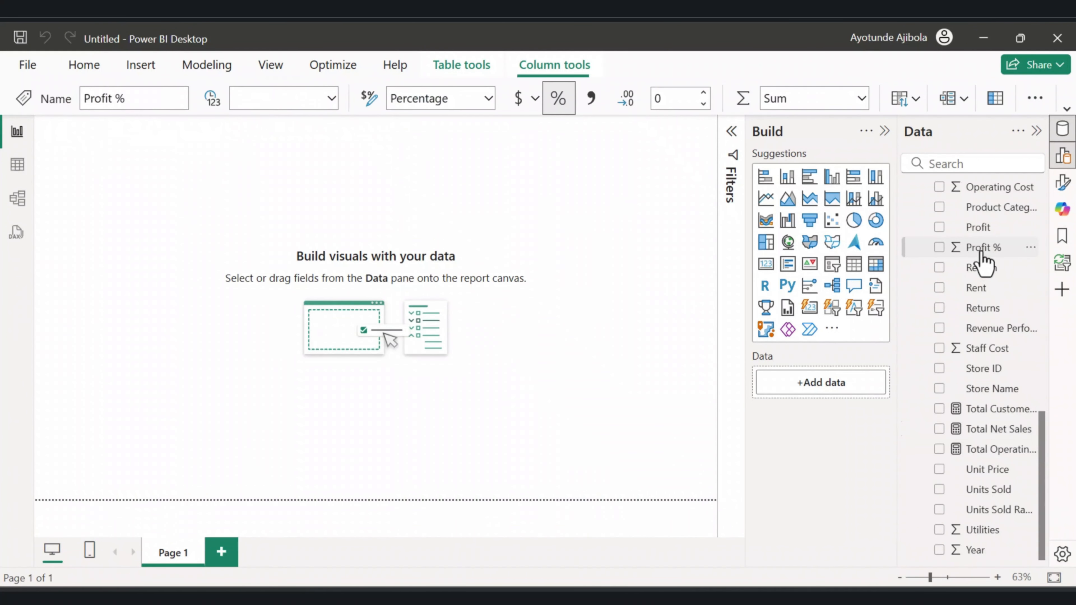
{"action": "left_click", "coordinate": [993, 439]}
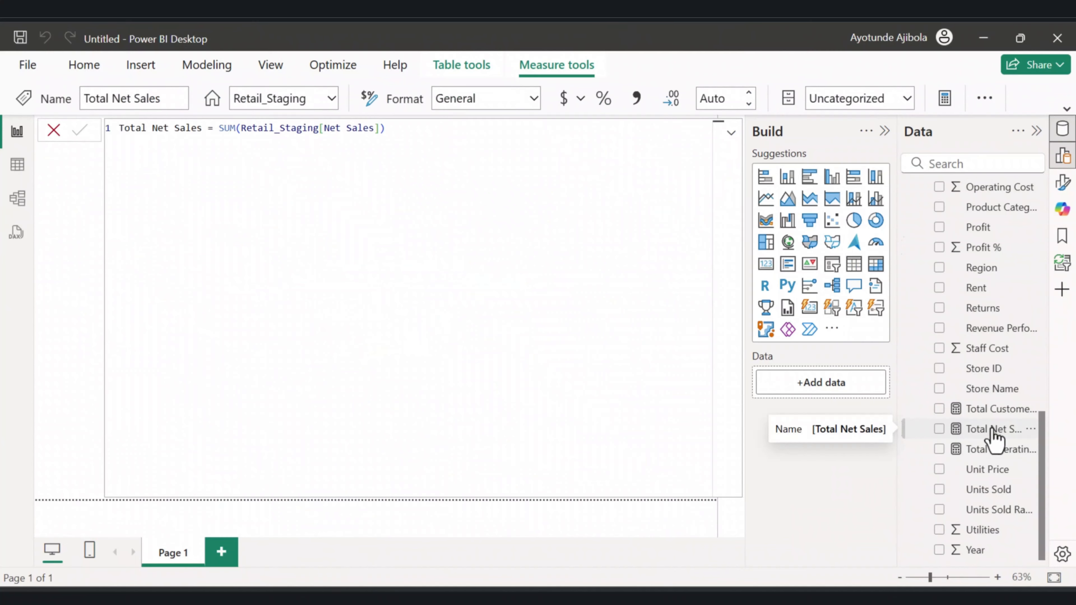
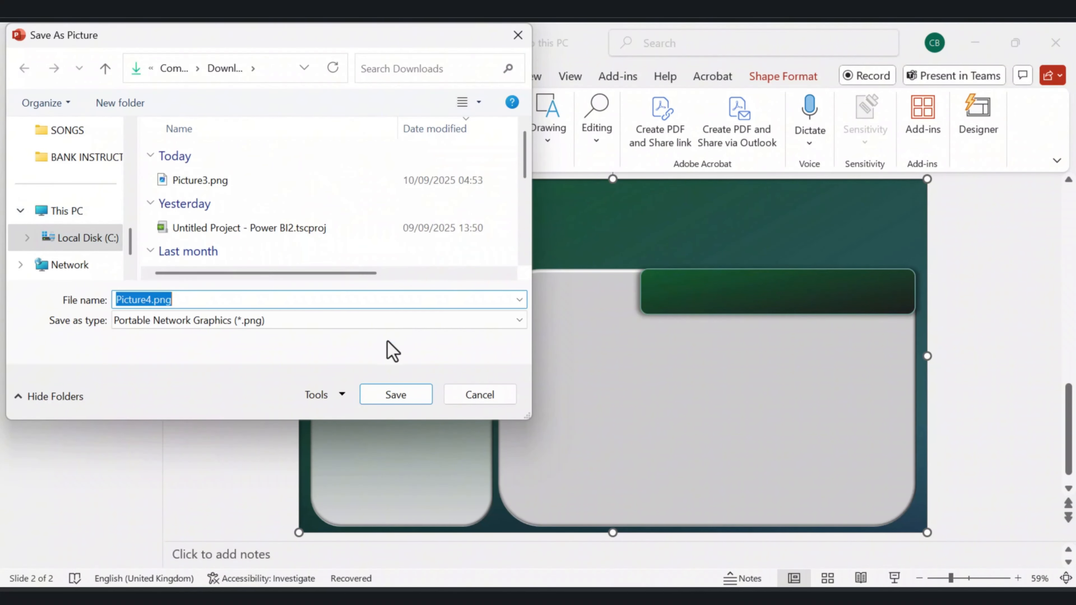
Save the slide shapes as Picture4.png, preview the image, and delete it from Downloads.
{"action": "left_click", "coordinate": [387, 399]}
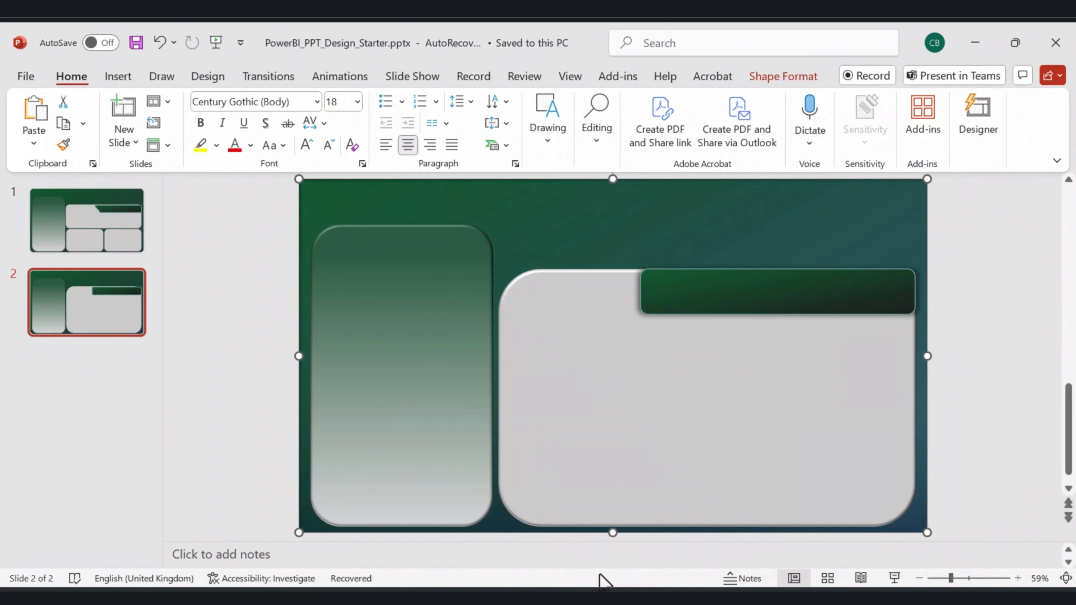
{"action": "left_click", "coordinate": [384, 532]}
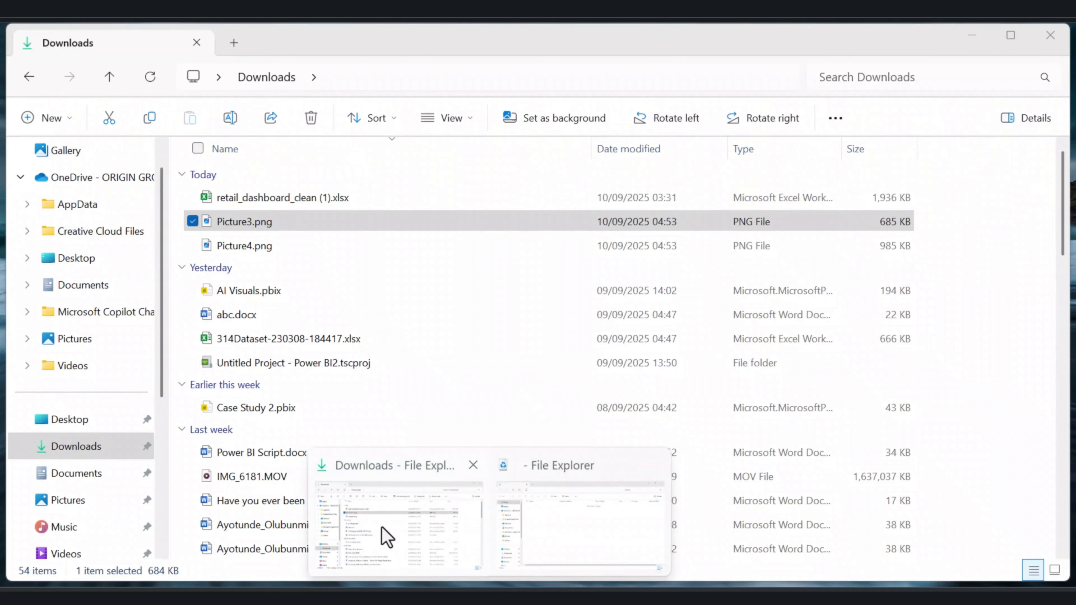
{"action": "double_click", "coordinate": [232, 246]}
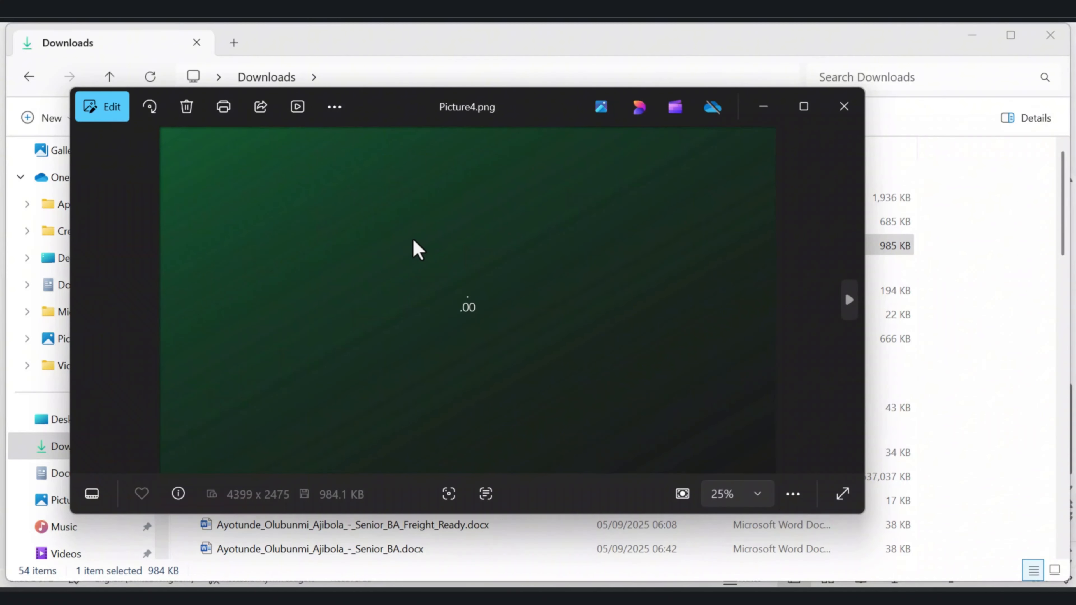
{"action": "left_click", "coordinate": [844, 107]}
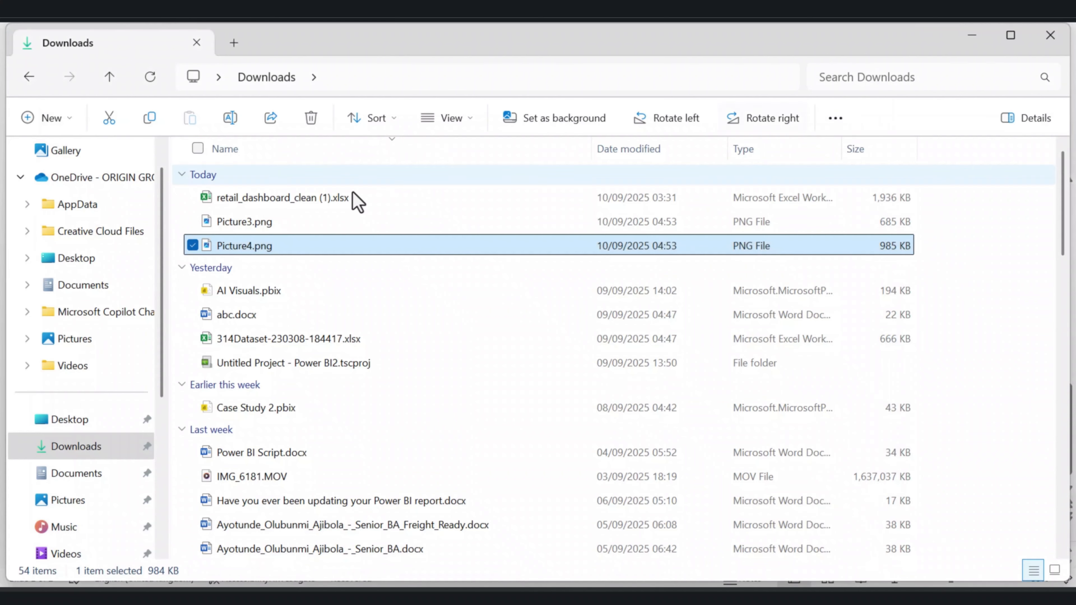
{"action": "left_click", "coordinate": [312, 118]}
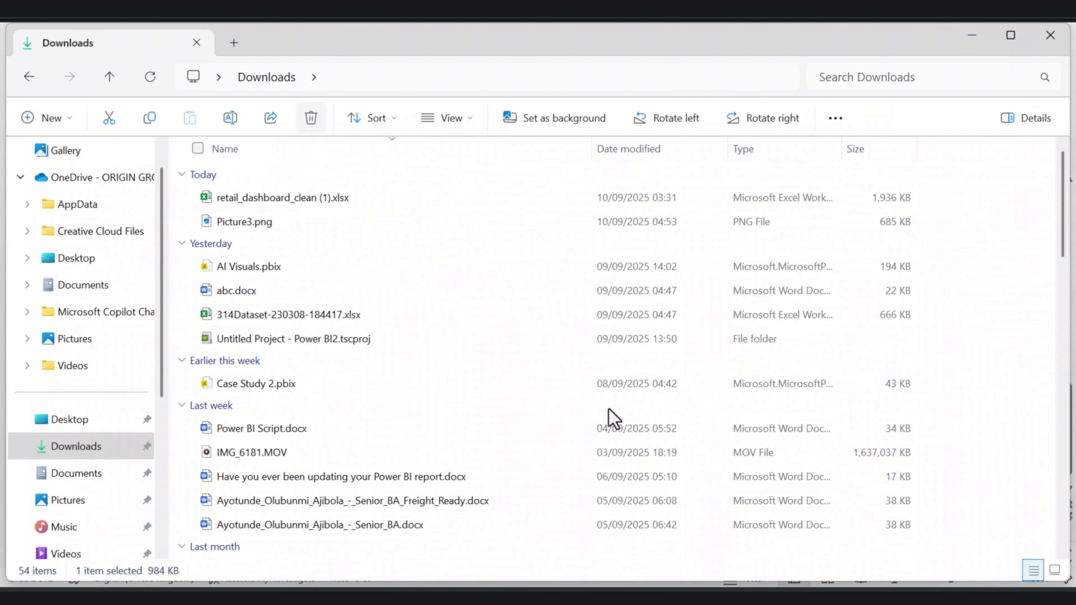
Group all shapes on slide 2 and save the group as a picture.
{"action": "left_click", "coordinate": [762, 586]}
{"action": "left_click", "coordinate": [726, 442]}
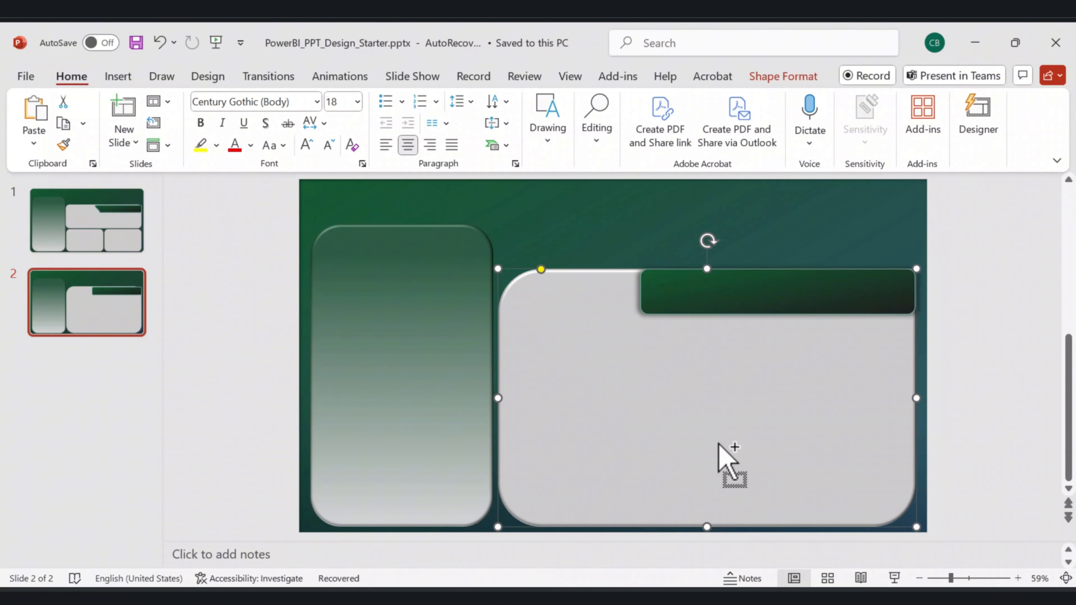
{"action": "key", "text": "ctrl+a"}
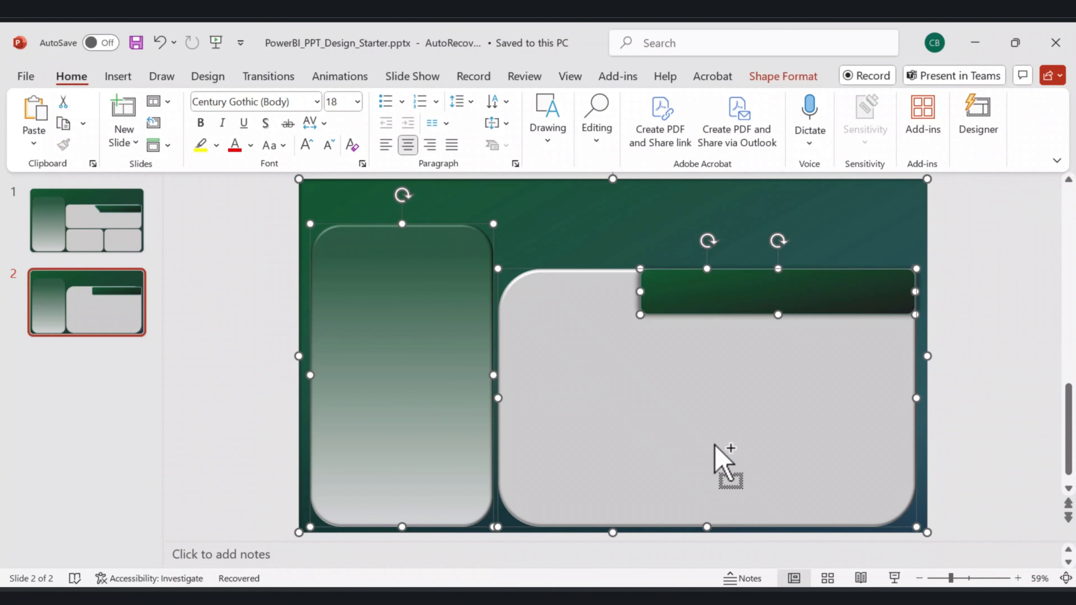
{"action": "right_click", "coordinate": [615, 375]}
{"action": "mouse_move", "coordinate": [668, 351]}
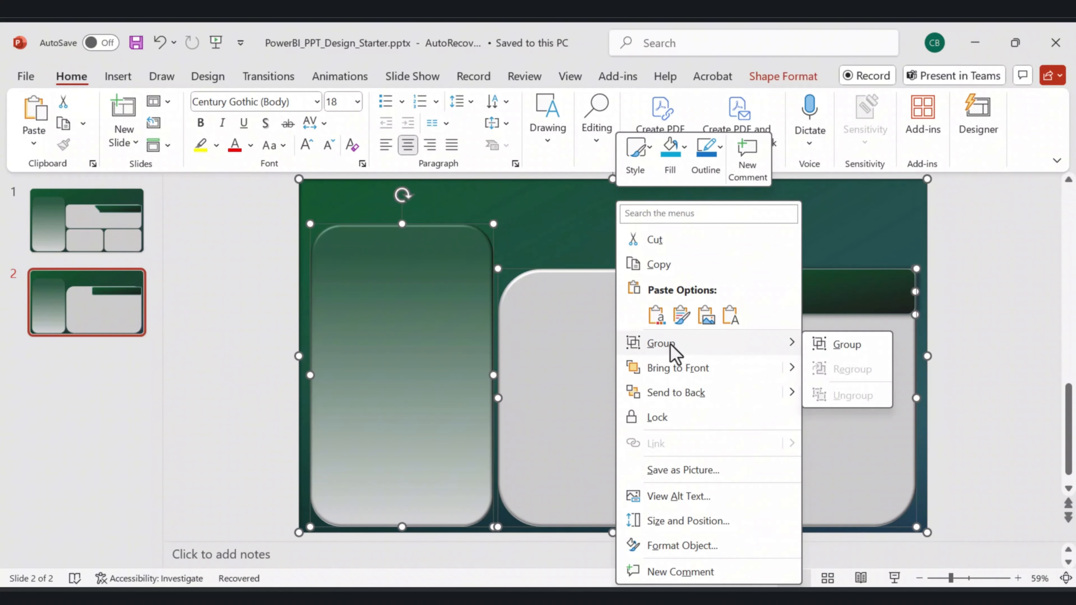
{"action": "left_click", "coordinate": [843, 352]}
{"action": "right_click", "coordinate": [636, 354]}
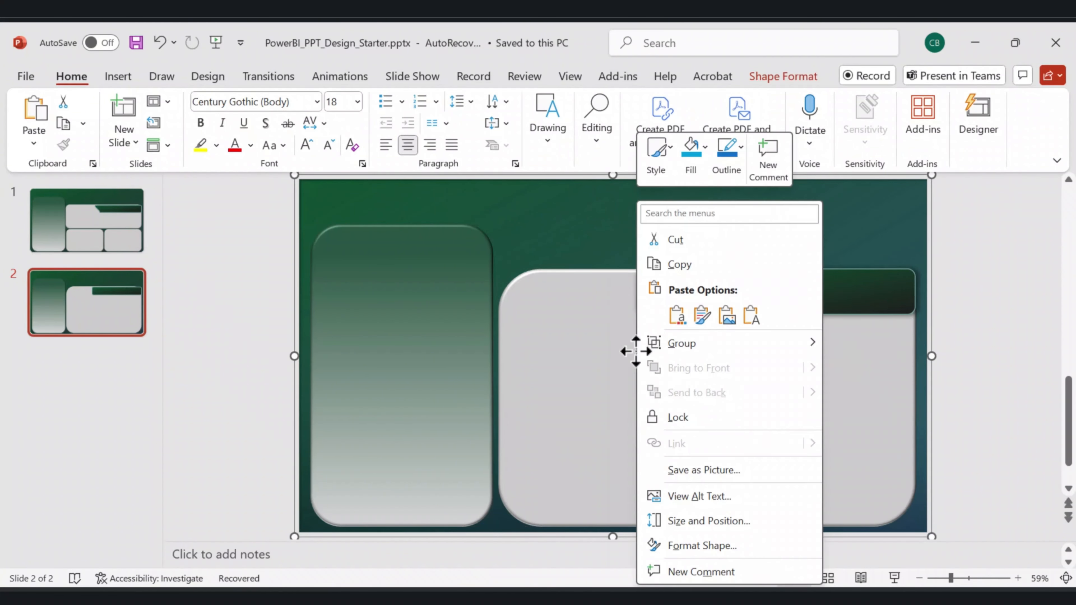
{"action": "left_click", "coordinate": [719, 474]}
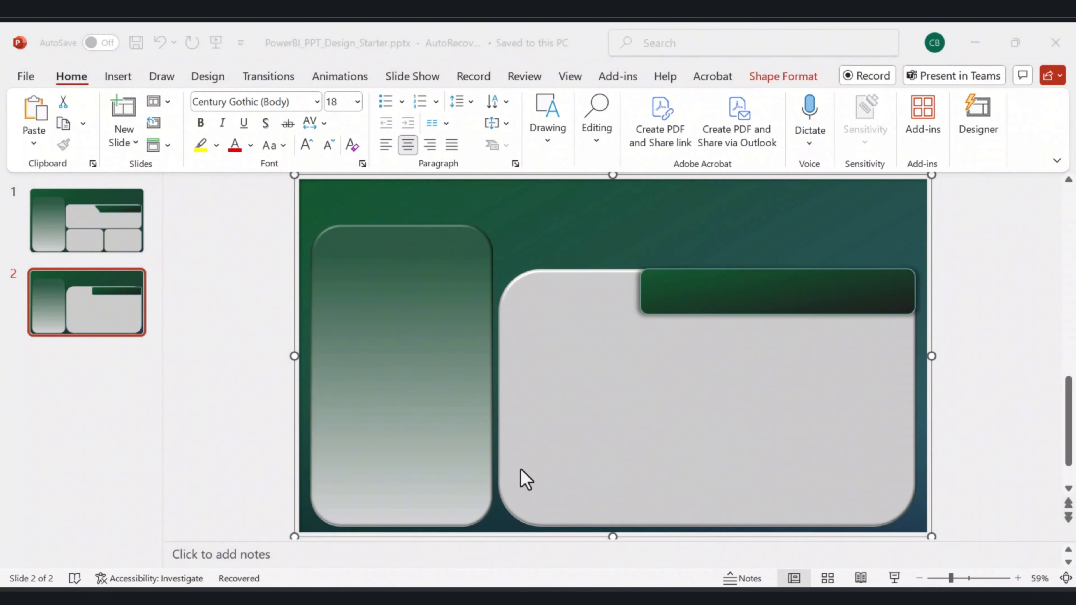
{"action": "left_click", "coordinate": [400, 469]}
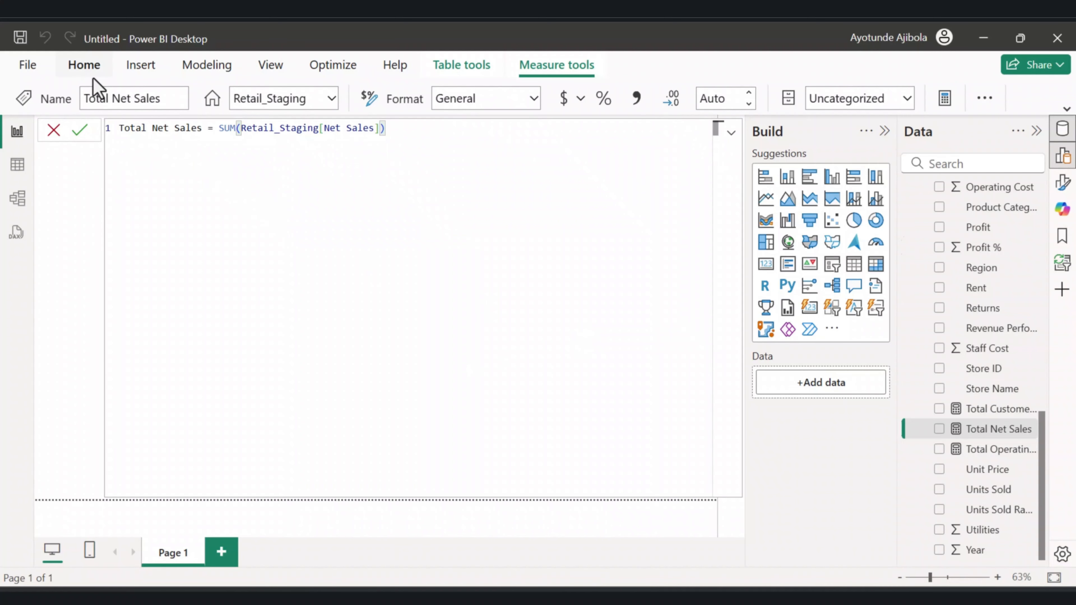
Close the measure editor and set Page 1's canvas background image to Picture3.png.
{"action": "left_click", "coordinate": [88, 73]}
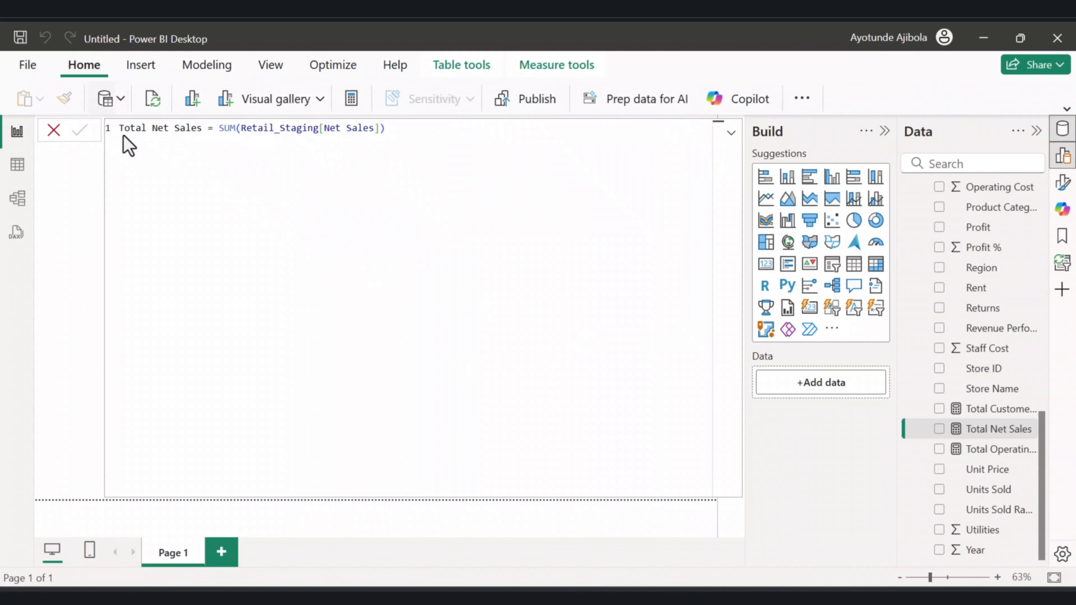
{"action": "left_click", "coordinate": [51, 129]}
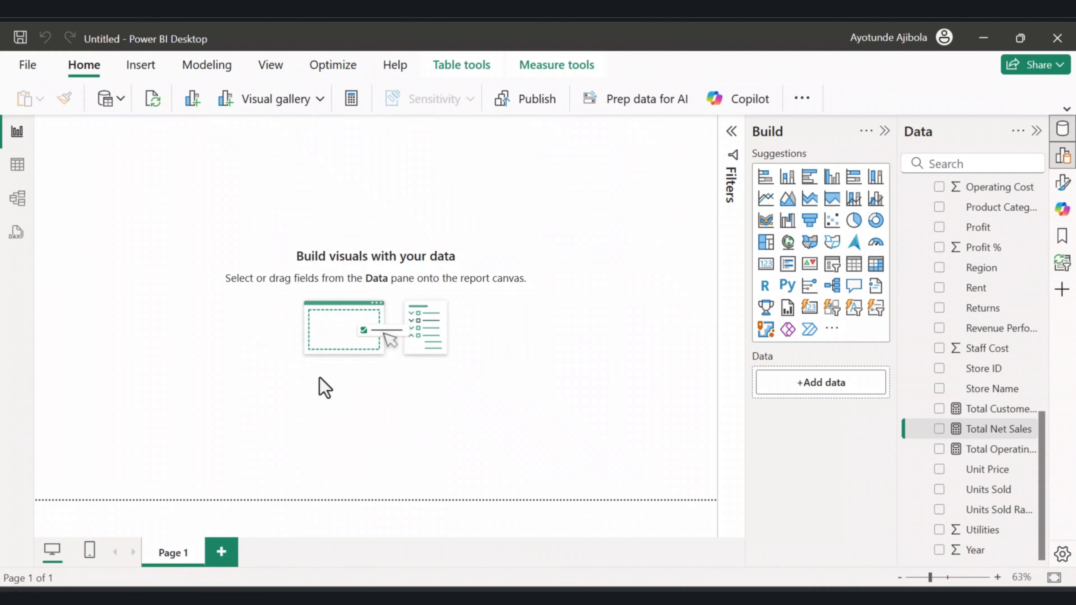
{"action": "left_click", "coordinate": [885, 132]}
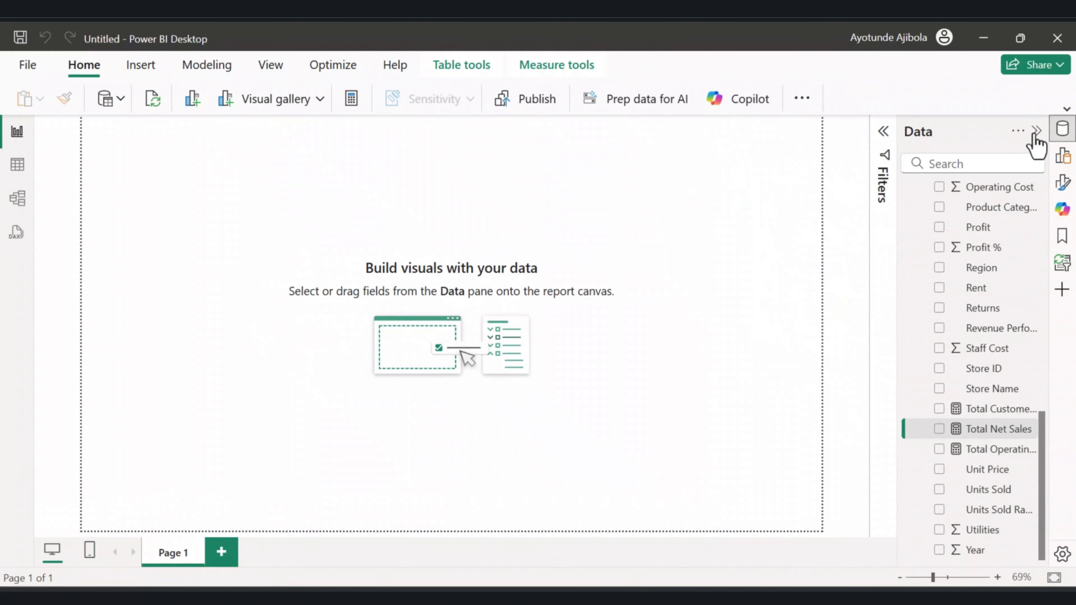
{"action": "left_click", "coordinate": [1036, 132]}
{"action": "left_click", "coordinate": [1063, 183]}
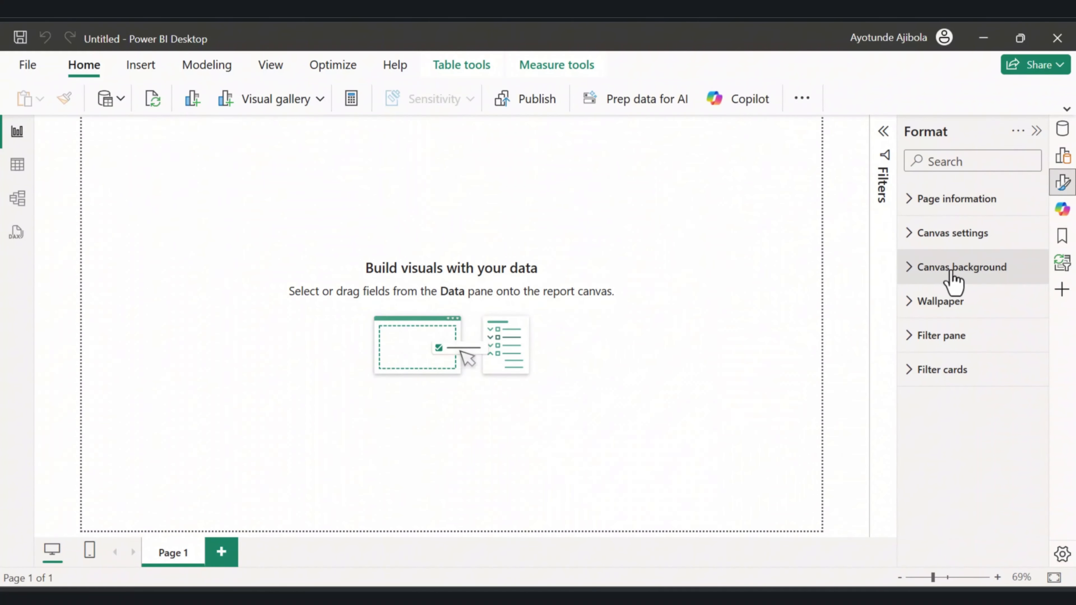
{"action": "left_click", "coordinate": [909, 273]}
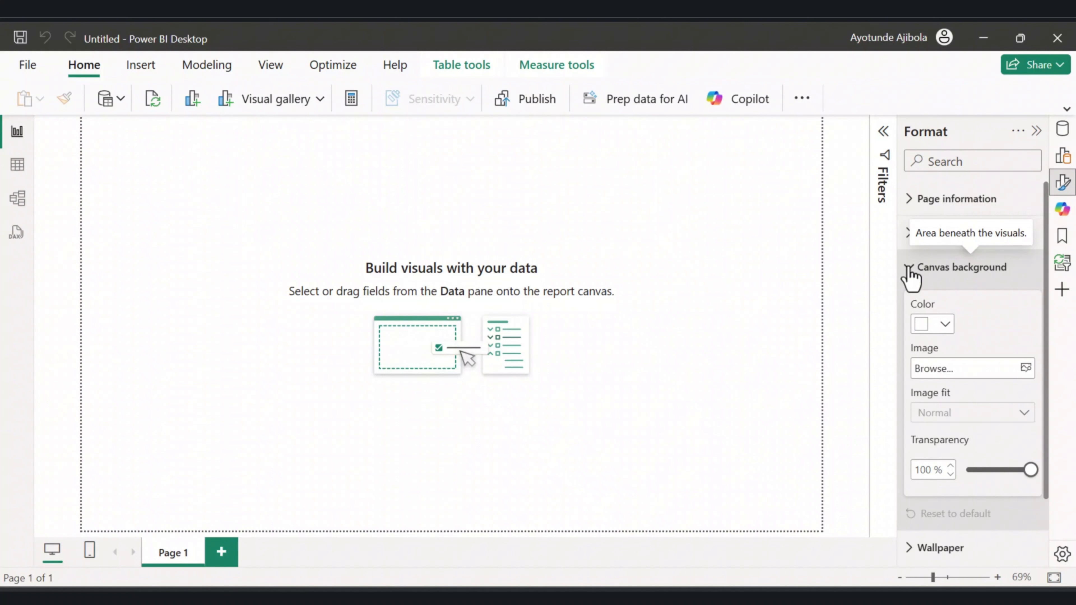
{"action": "left_click", "coordinate": [1024, 369]}
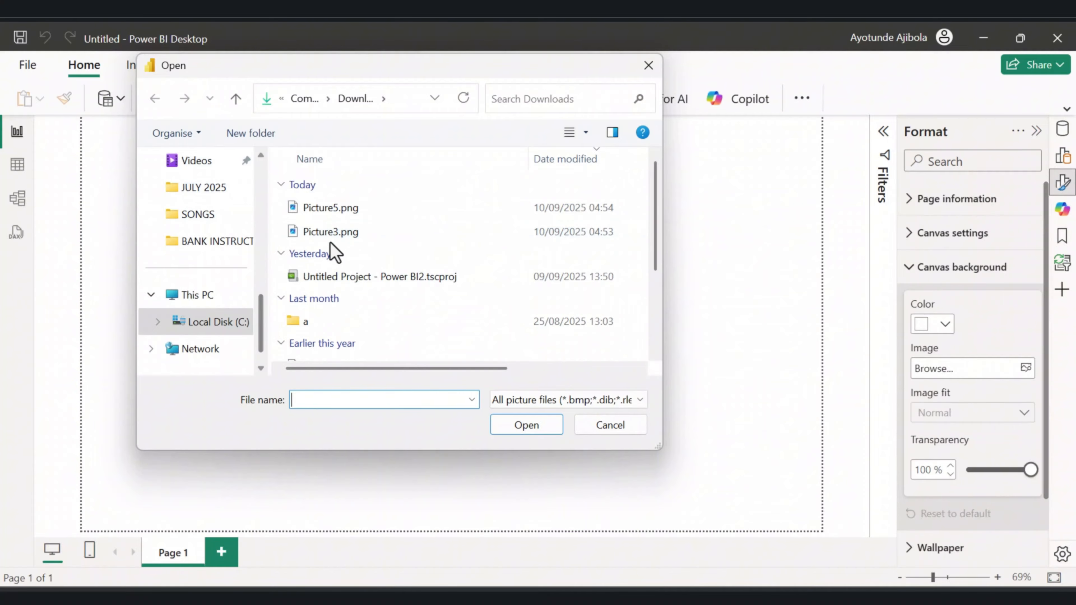
{"action": "left_click", "coordinate": [326, 233]}
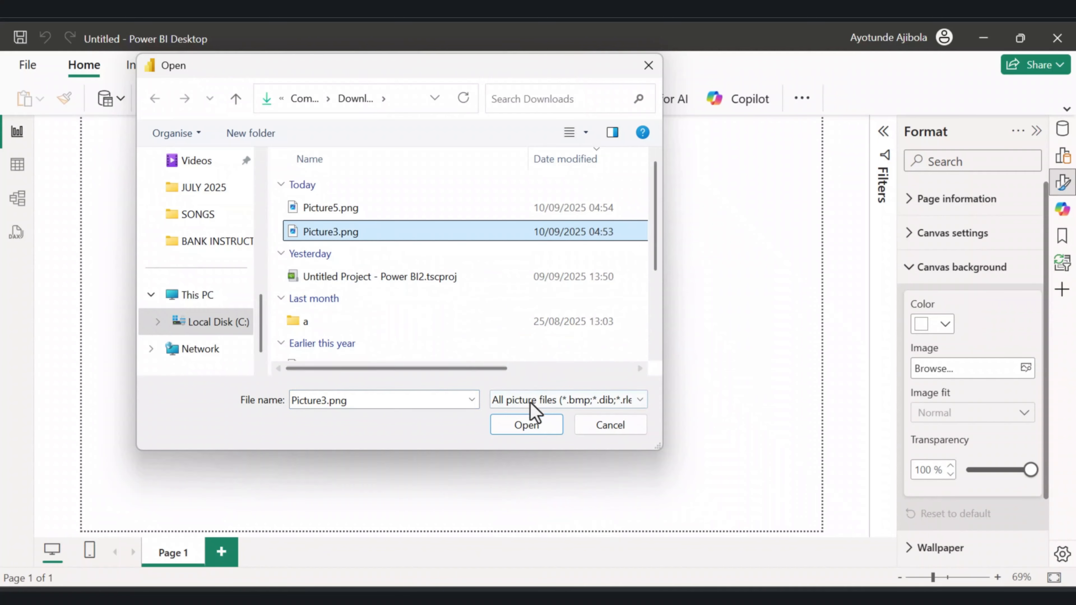
{"action": "left_click", "coordinate": [522, 426]}
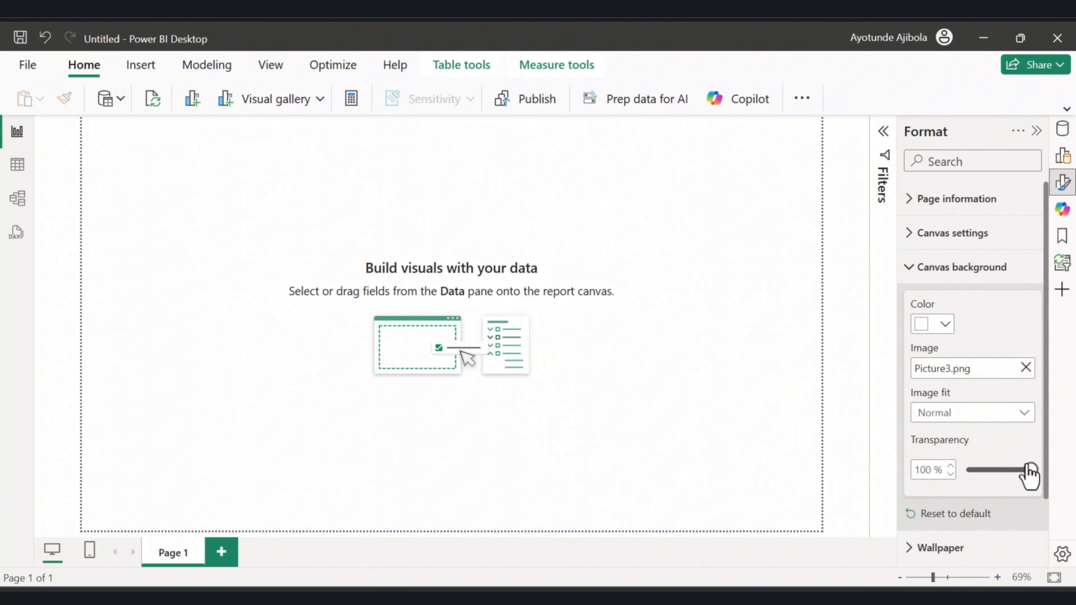
Set Page 1's background transparency to 0% and image fit to Fit.
{"action": "left_click_drag", "start_coordinate": [1029, 469], "coordinate": [689, 342]}
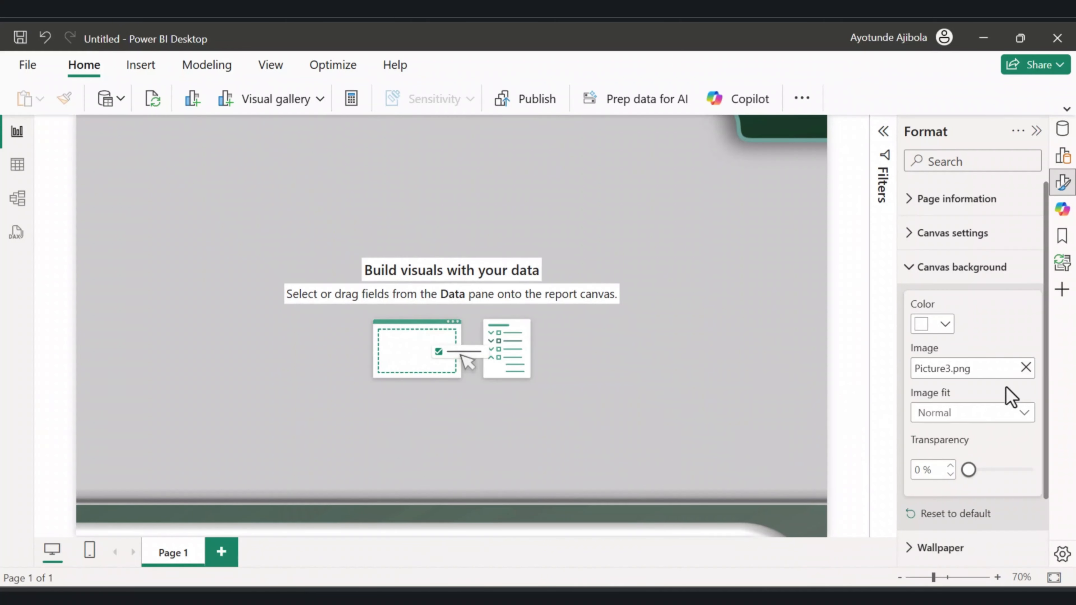
{"action": "left_click", "coordinate": [1027, 414]}
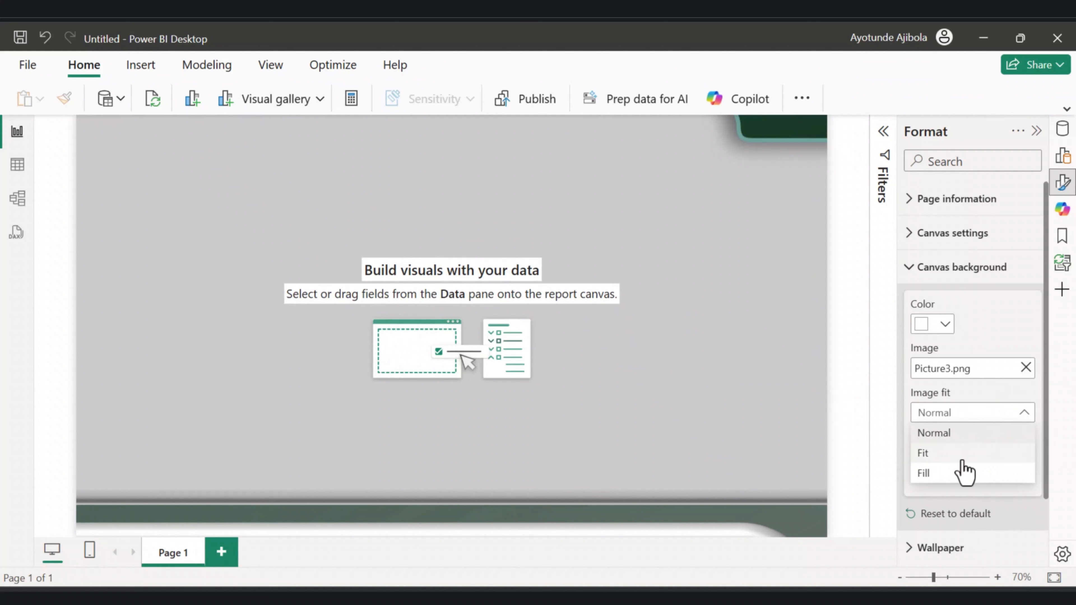
{"action": "left_click", "coordinate": [947, 459]}
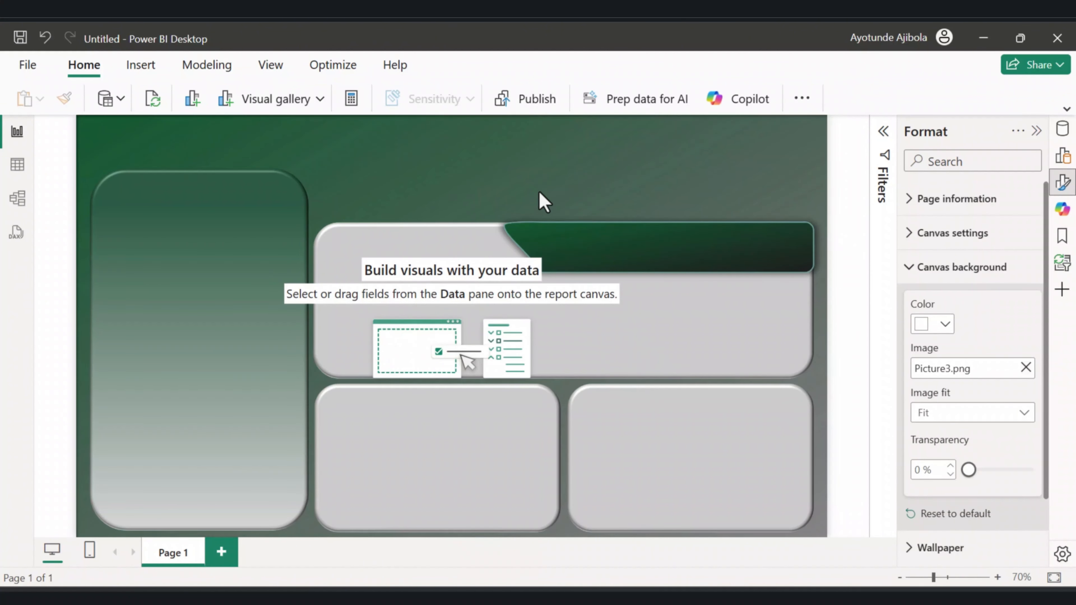
Add a second report page and set its canvas background image to Picture5.png.
{"action": "left_click", "coordinate": [221, 552]}
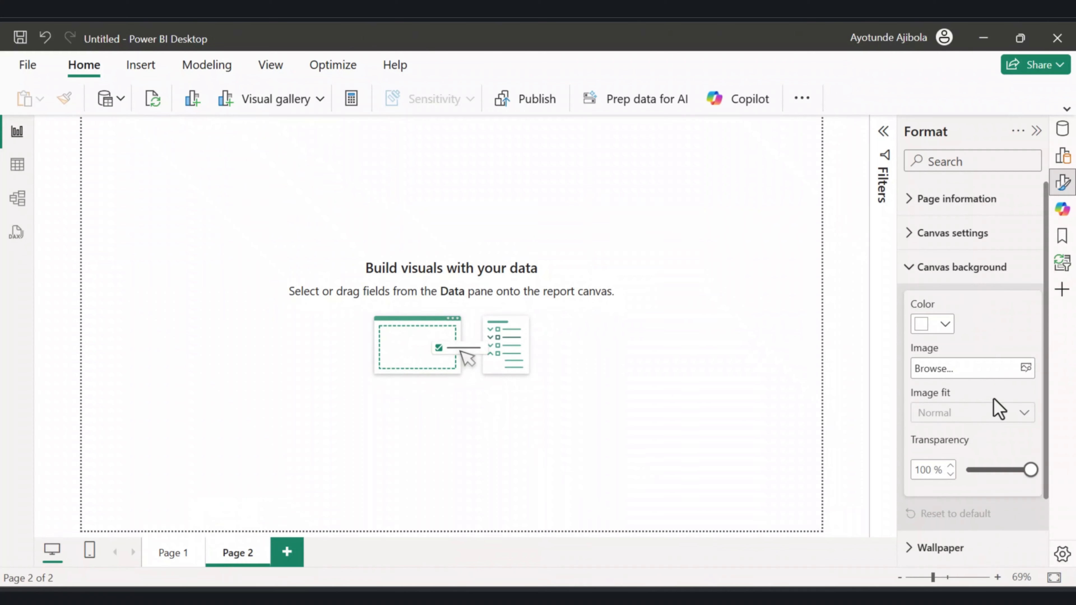
{"action": "left_click", "coordinate": [1025, 368]}
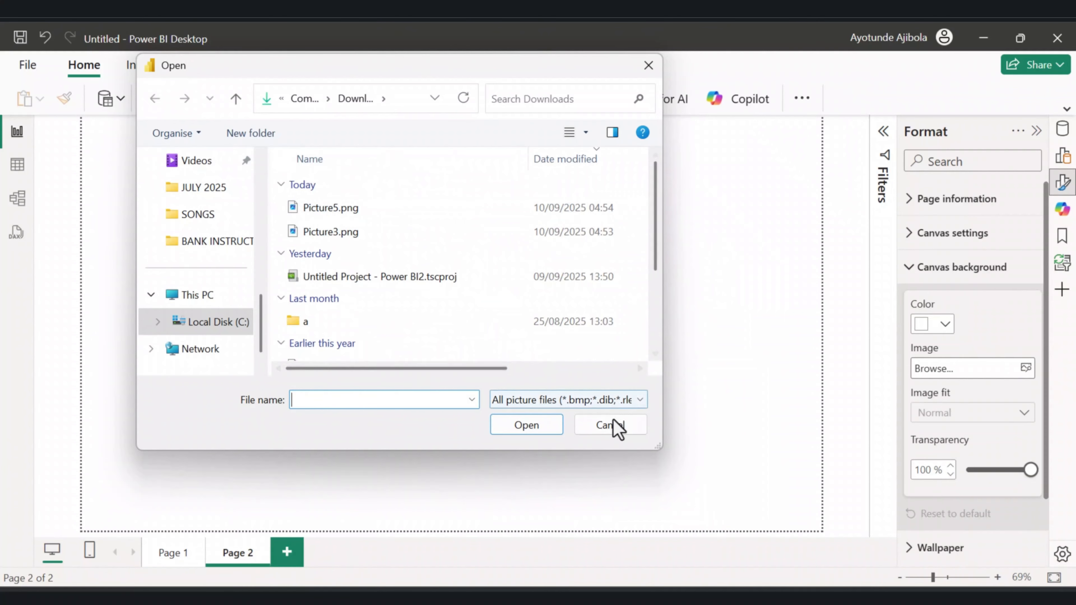
{"action": "left_click", "coordinate": [615, 426]}
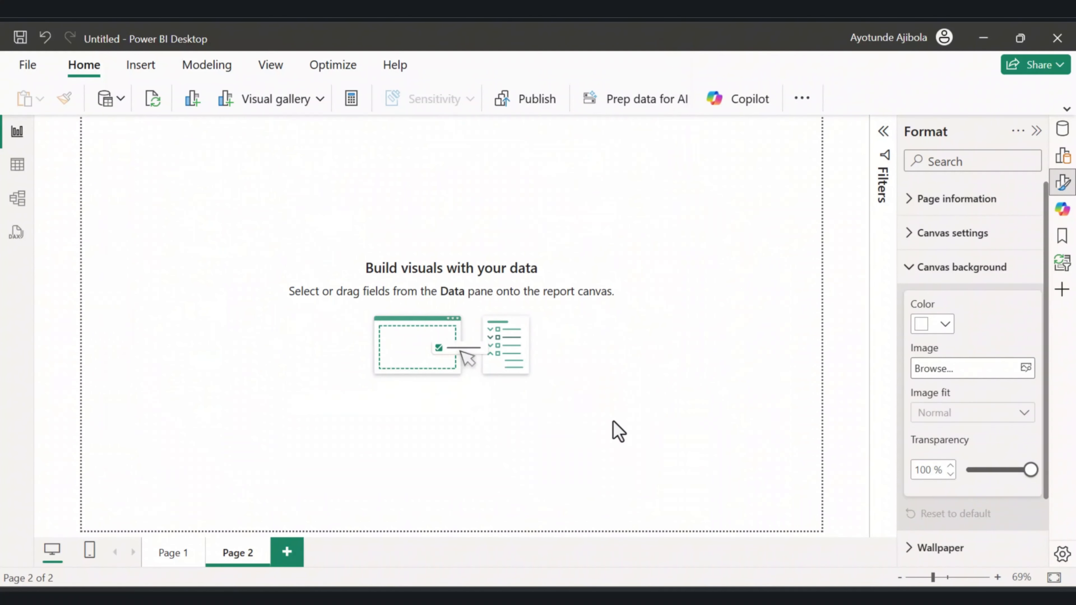
{"action": "left_click", "coordinate": [1025, 367]}
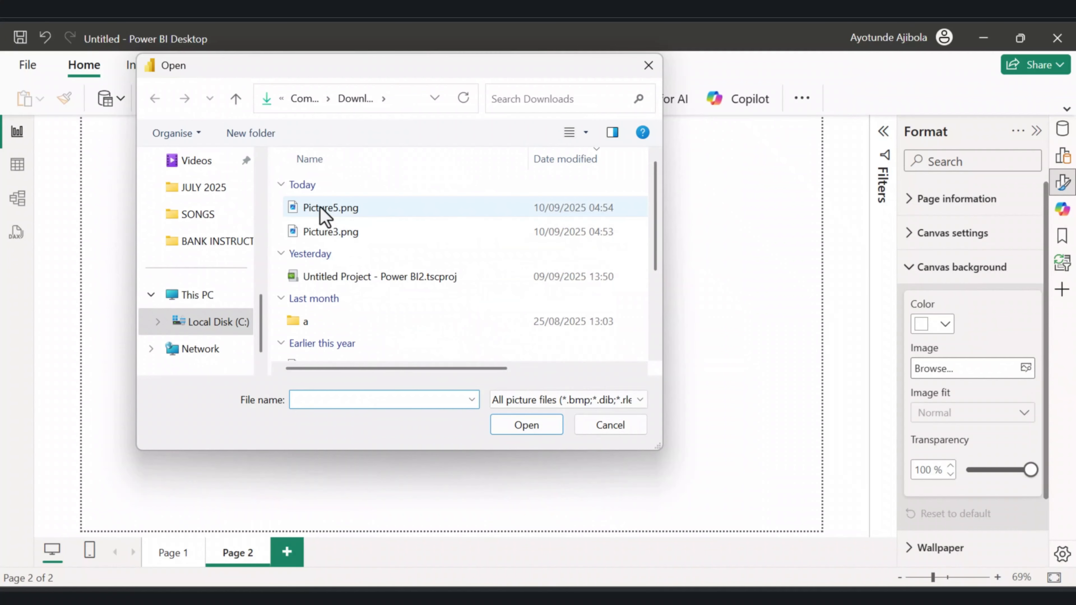
{"action": "left_click", "coordinate": [323, 210]}
{"action": "left_click", "coordinate": [525, 425]}
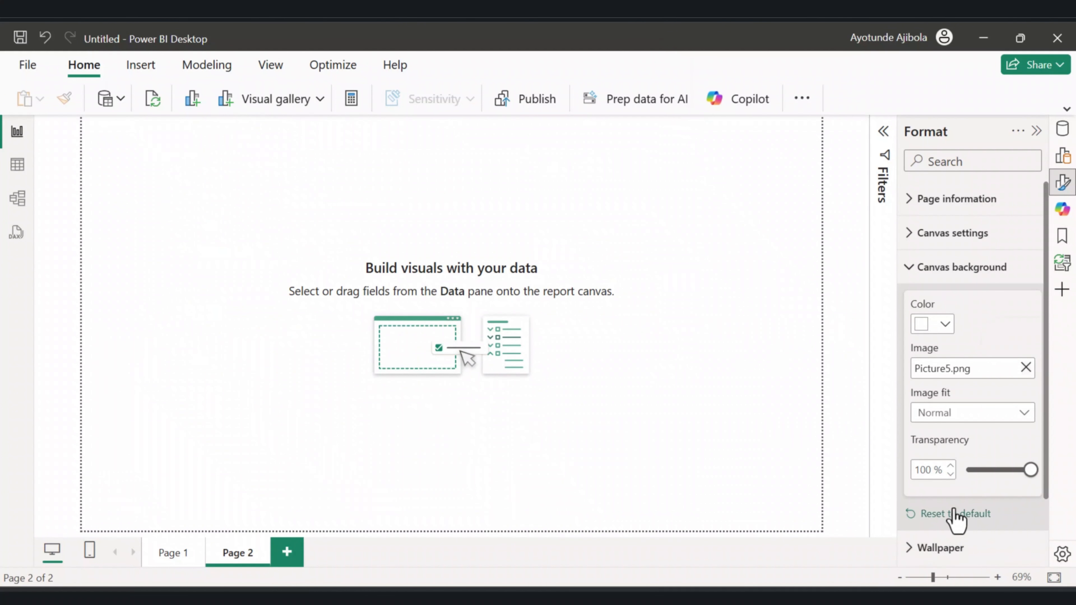
Set Page 2's background transparency to 0% and image fit to Fit.
{"action": "left_click_drag", "start_coordinate": [1032, 471], "coordinate": [960, 476]}
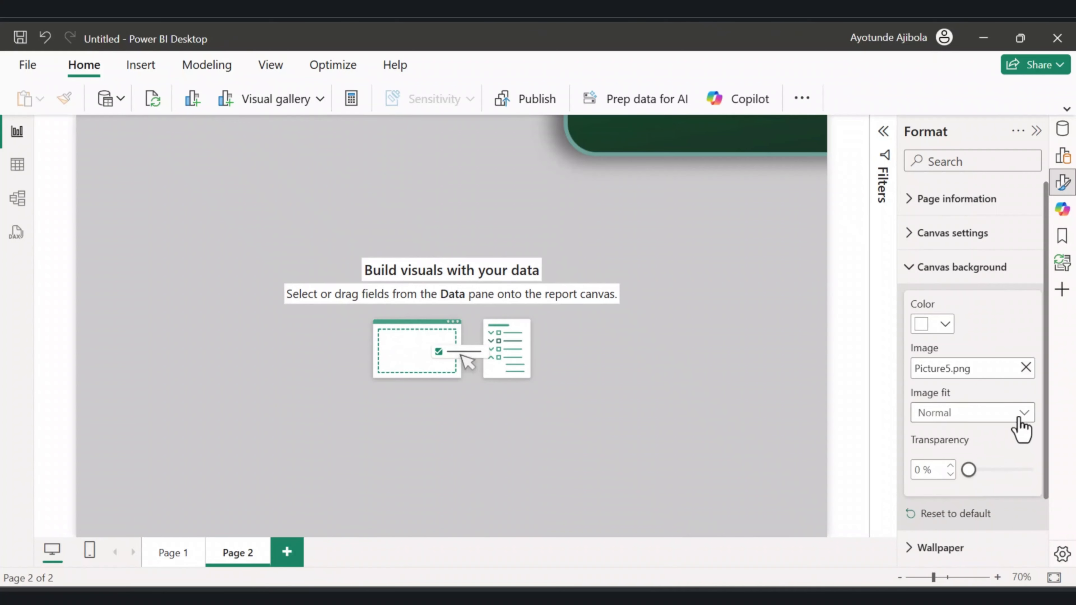
{"action": "left_click", "coordinate": [1027, 419]}
{"action": "left_click", "coordinate": [968, 452]}
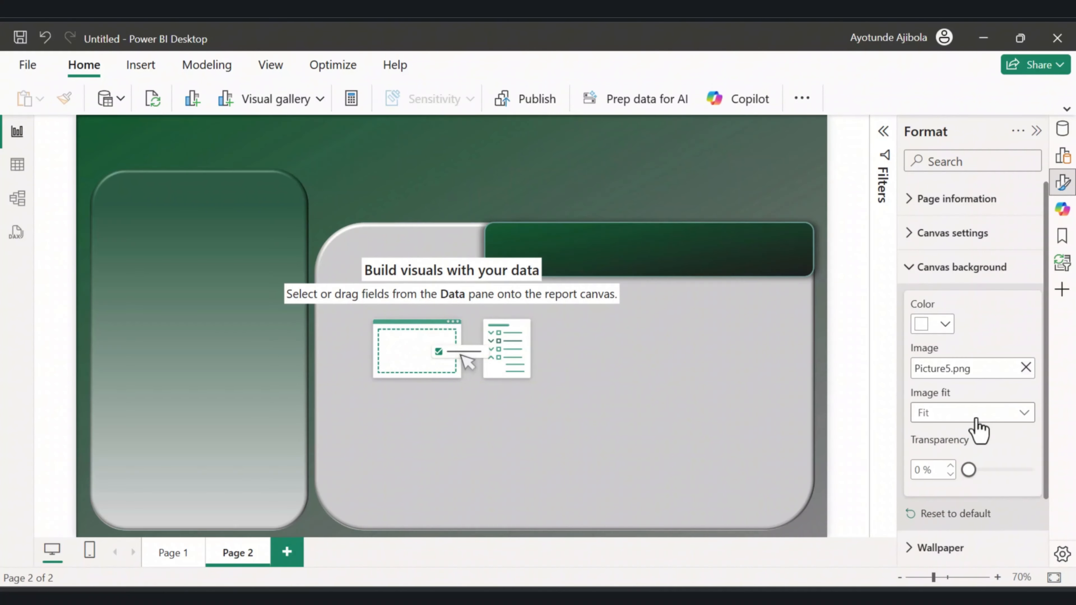
{"action": "left_click", "coordinate": [977, 413]}
{"action": "left_click", "coordinate": [968, 473]}
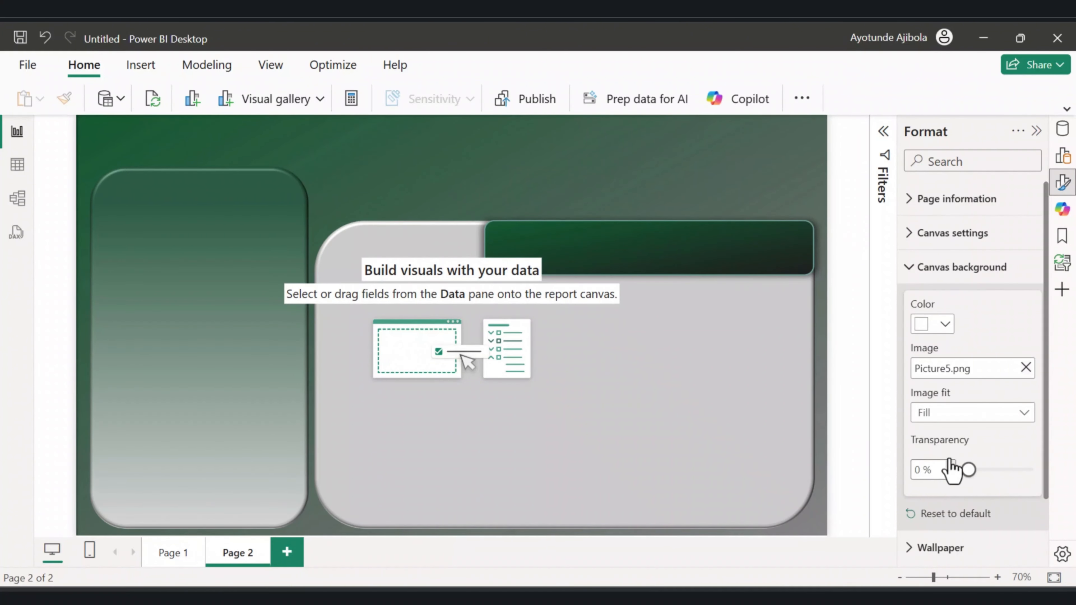
{"action": "left_click", "coordinate": [974, 413]}
{"action": "left_click", "coordinate": [967, 453]}
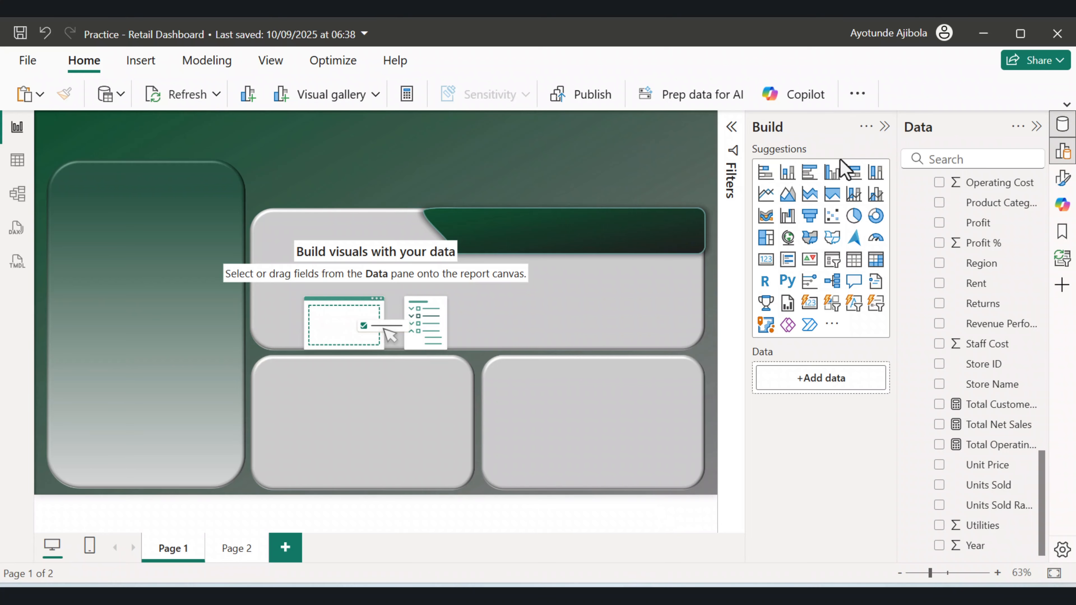
Insert a card visual at the top of Page 1, resize it, and add the Total Operating Cost measure.
{"action": "left_click", "coordinate": [764, 260]}
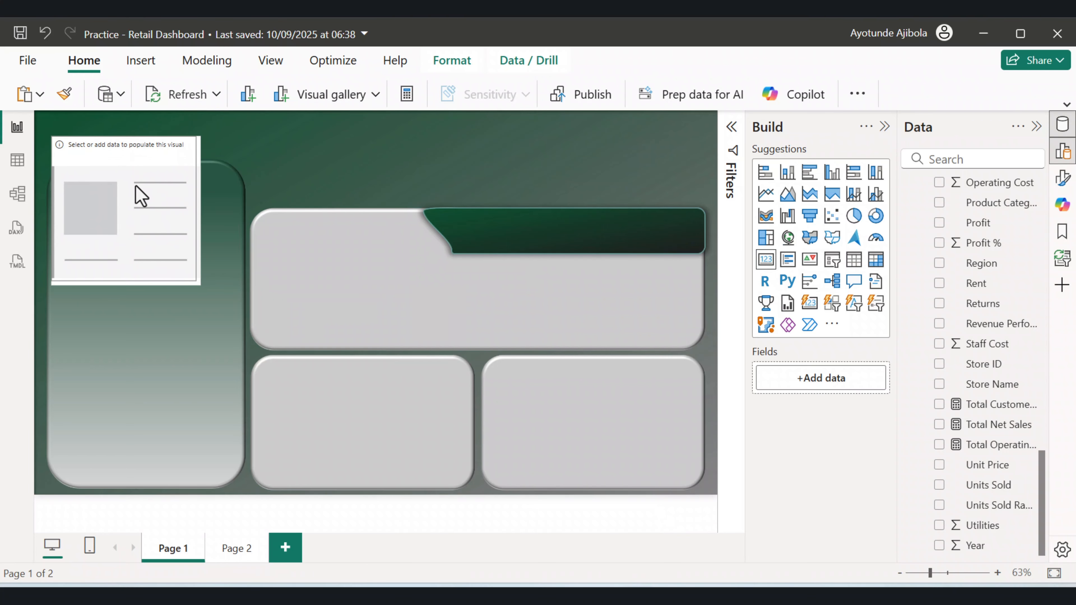
{"action": "left_click_drag", "start_coordinate": [134, 196], "coordinate": [352, 195]}
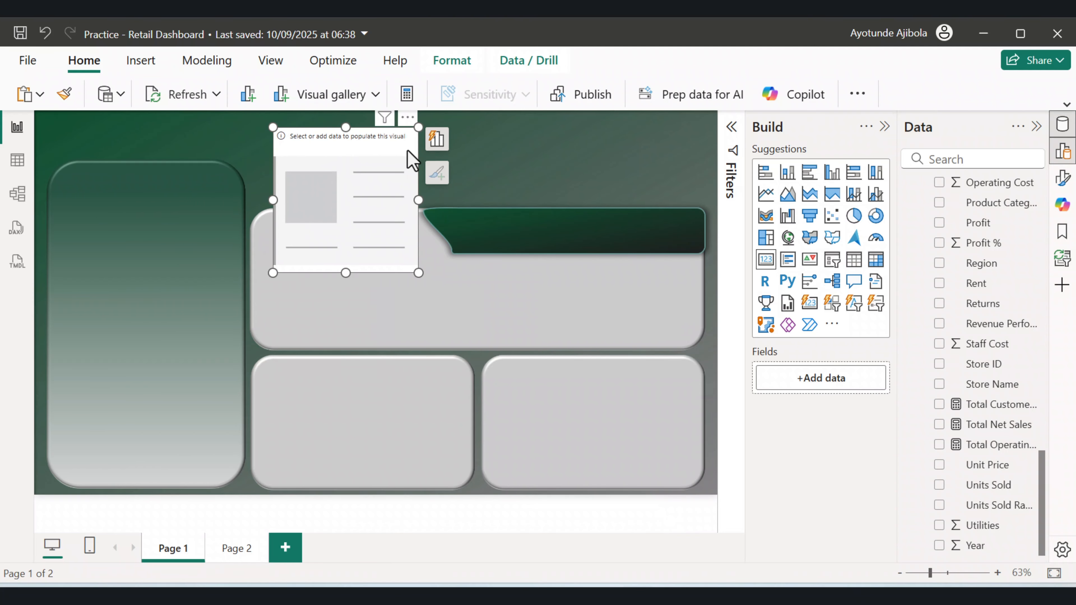
{"action": "left_click_drag", "start_coordinate": [419, 128], "coordinate": [360, 187]}
{"action": "left_click_drag", "start_coordinate": [306, 220], "coordinate": [312, 197]}
{"action": "left_click_drag", "start_coordinate": [359, 168], "coordinate": [393, 167]}
{"action": "left_click_drag", "start_coordinate": [339, 168], "coordinate": [339, 177]}
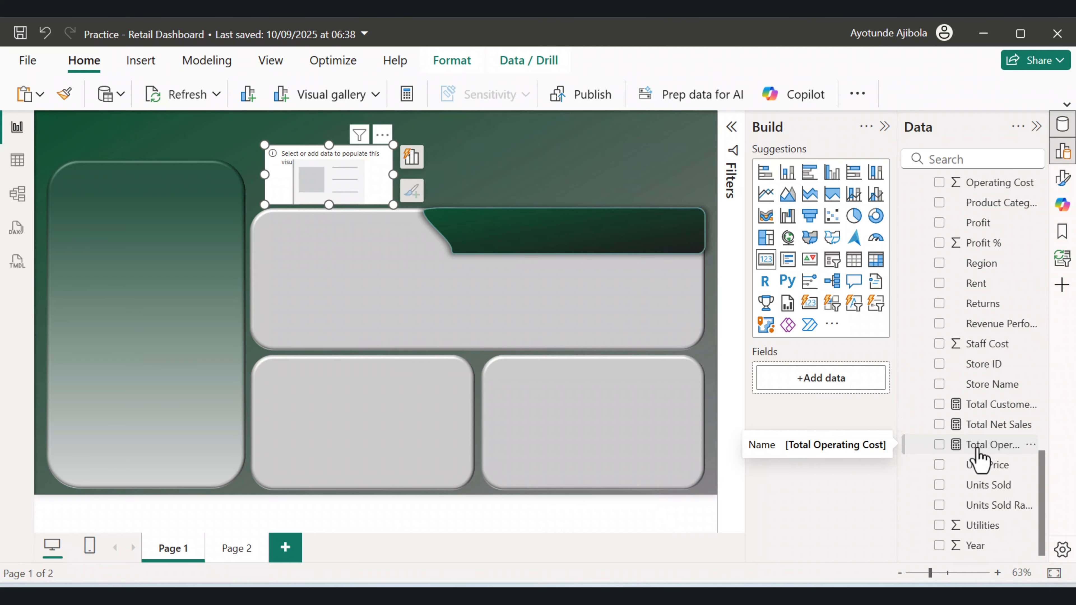
{"action": "left_click_drag", "start_coordinate": [975, 450], "coordinate": [362, 187]}
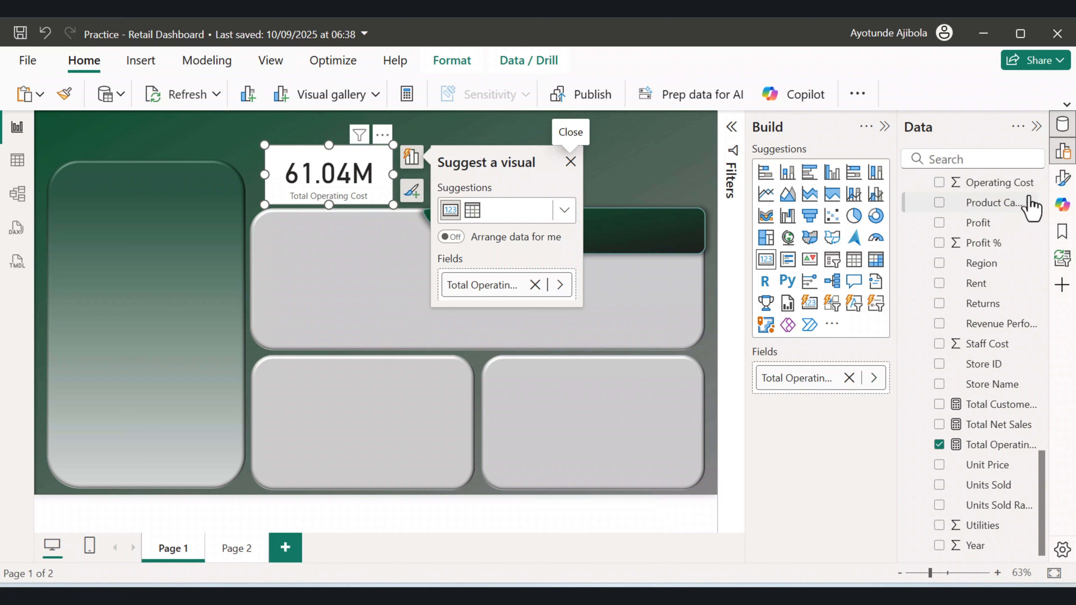
Format the card's callout value with colour #FFD166 and a font size of 28.
{"action": "left_click", "coordinate": [1062, 180]}
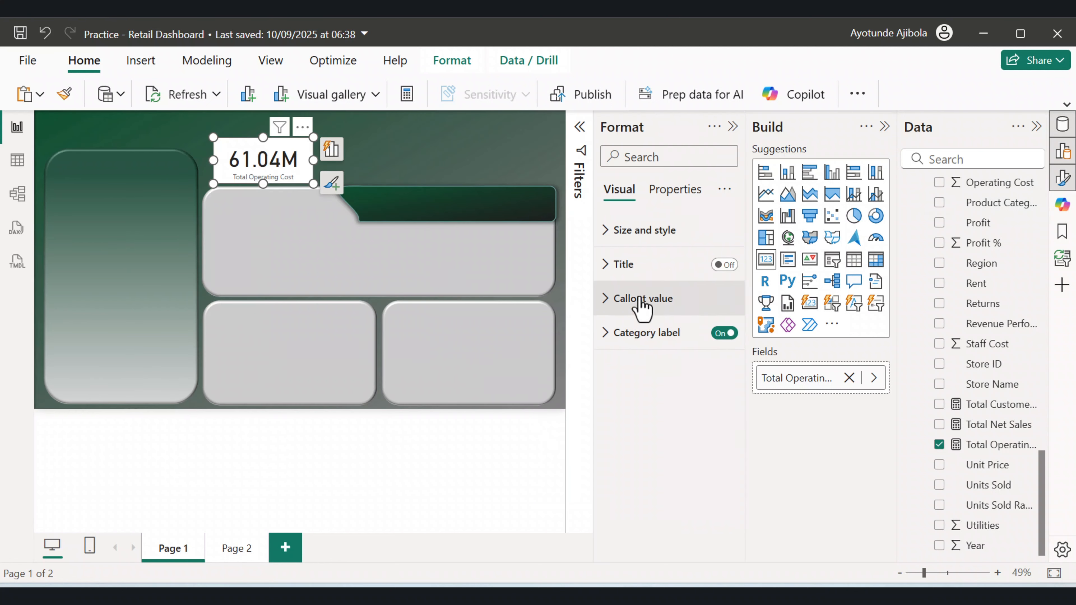
{"action": "left_click", "coordinate": [604, 299]}
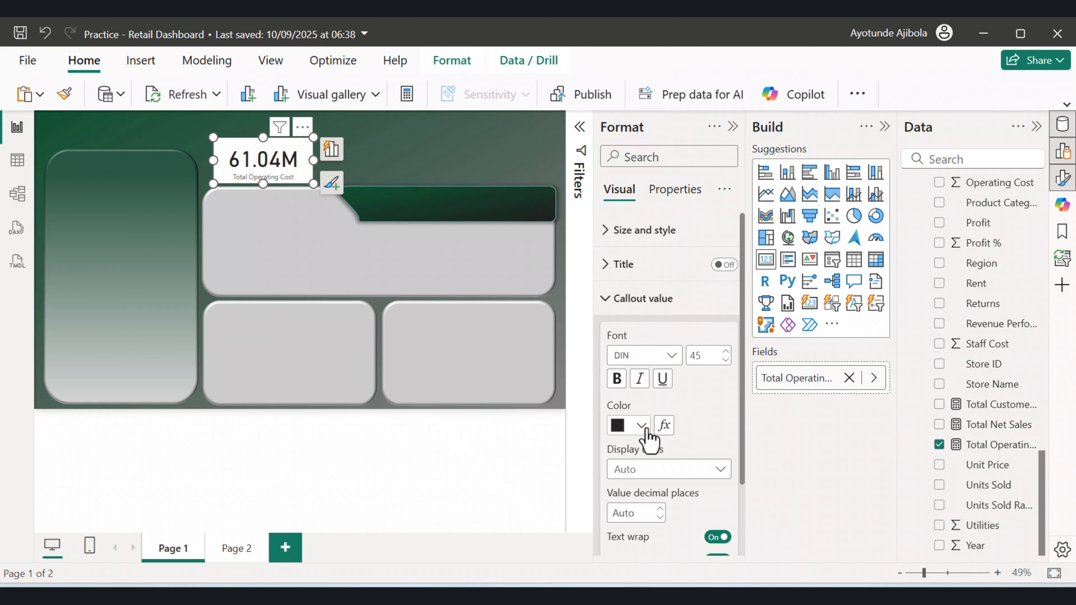
{"action": "left_click", "coordinate": [641, 425]}
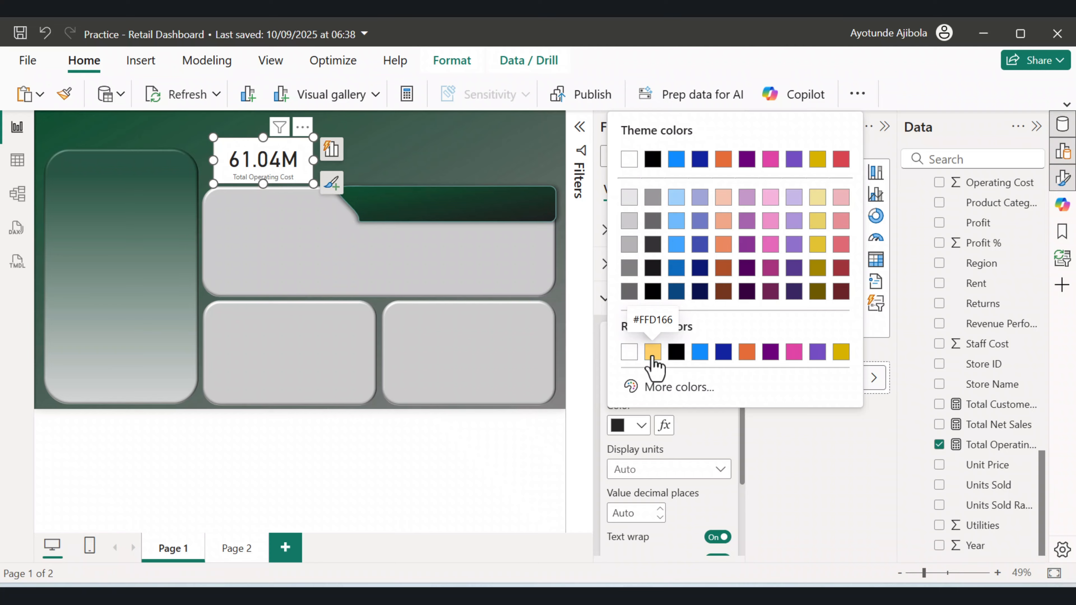
{"action": "left_click", "coordinate": [653, 352]}
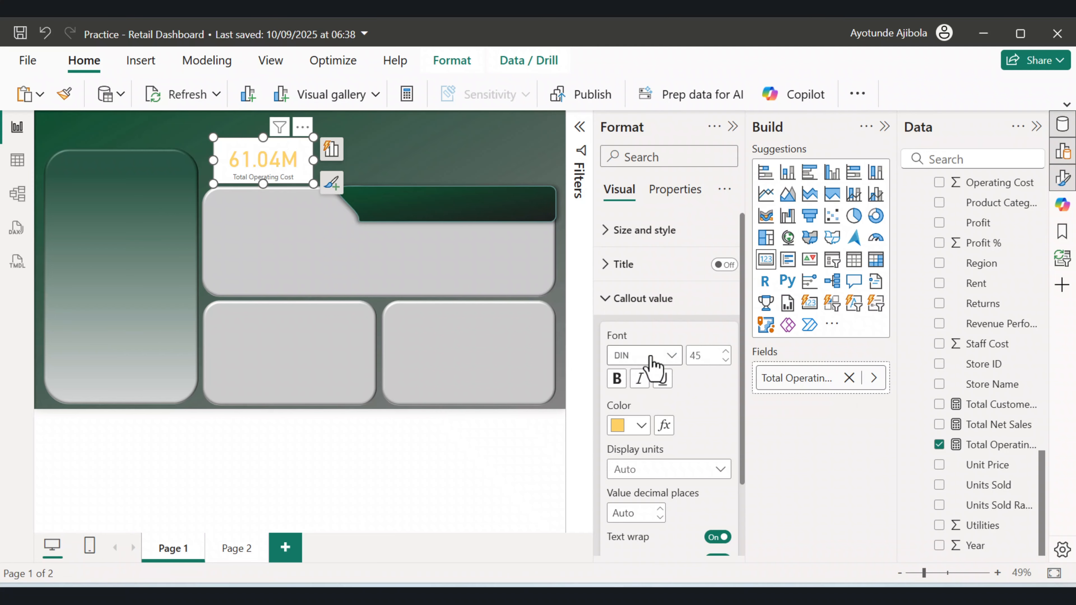
{"action": "double_click", "coordinate": [697, 356]}
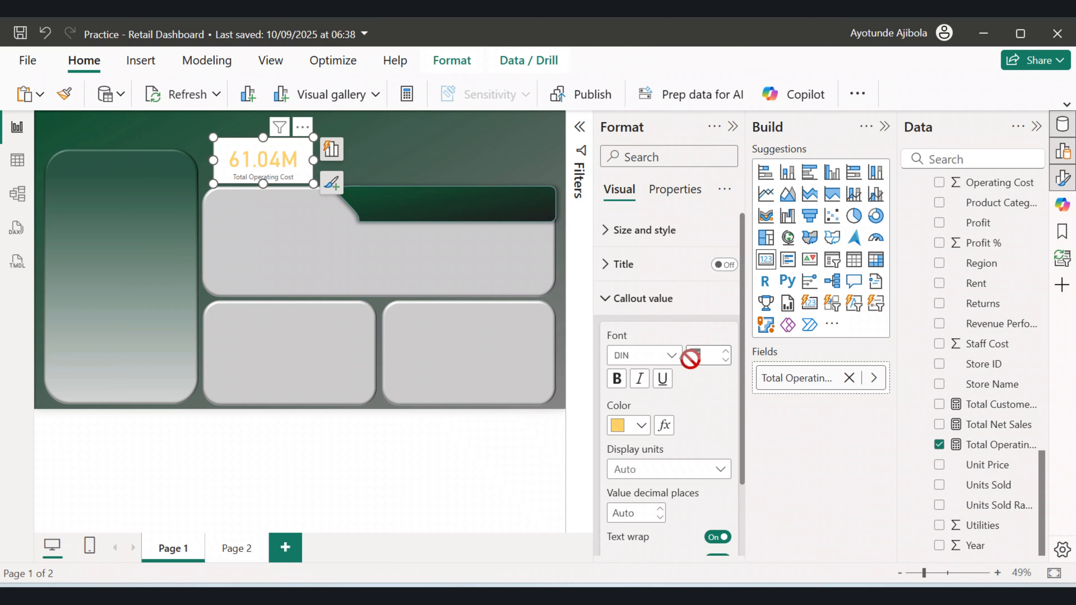
{"action": "type", "text": "28"}
{"action": "key", "text": "Return"}
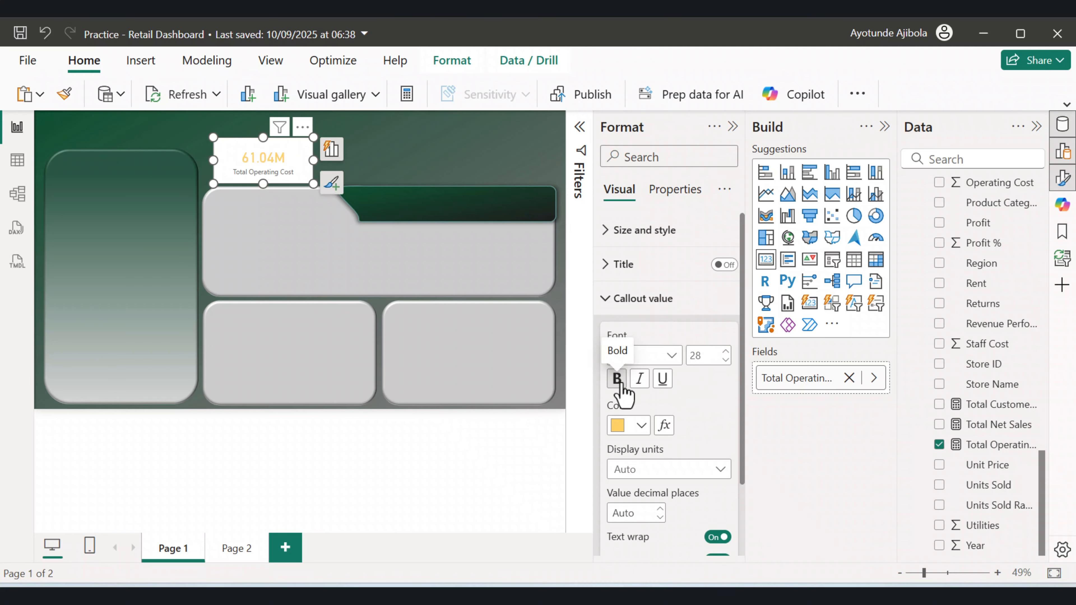
Set the card's category label colour to white and make it bold.
{"action": "scroll", "coordinate": [688, 411], "scroll_direction": "down", "scroll_amount": 5}
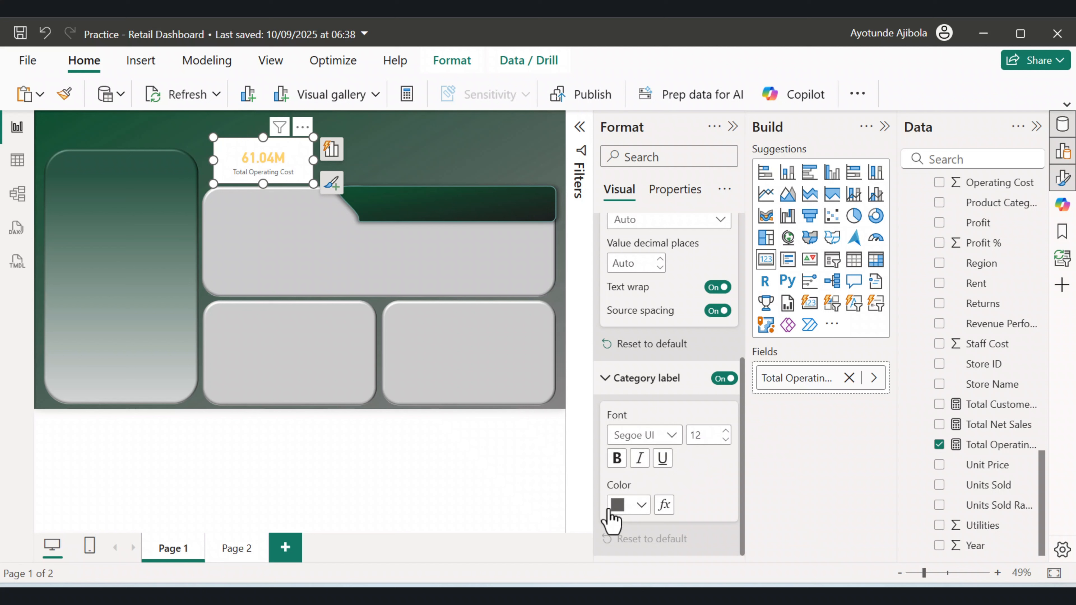
{"action": "left_click", "coordinate": [639, 505]}
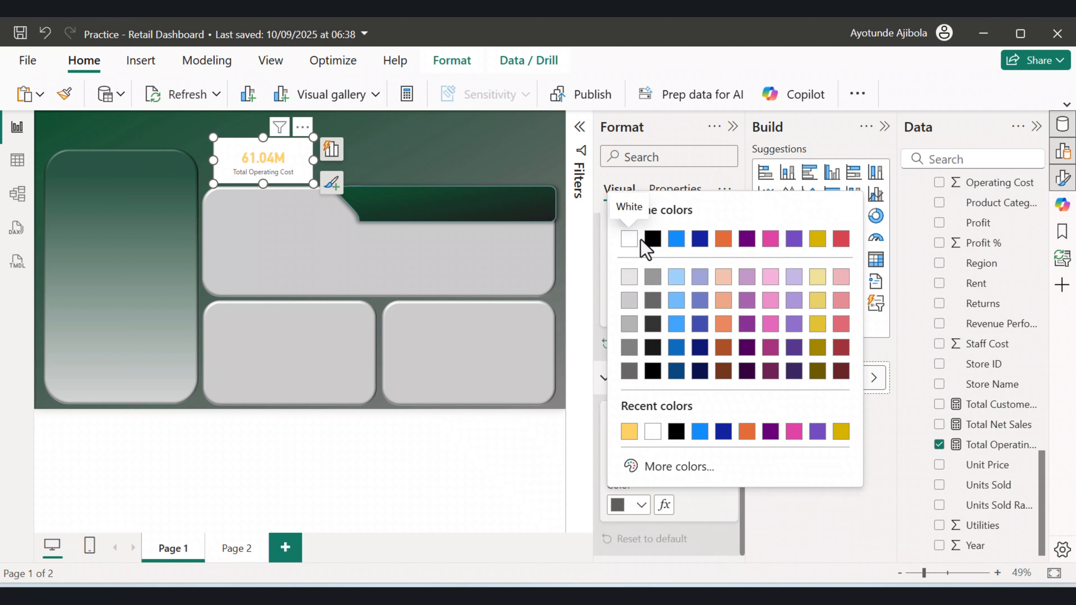
{"action": "left_click", "coordinate": [630, 239]}
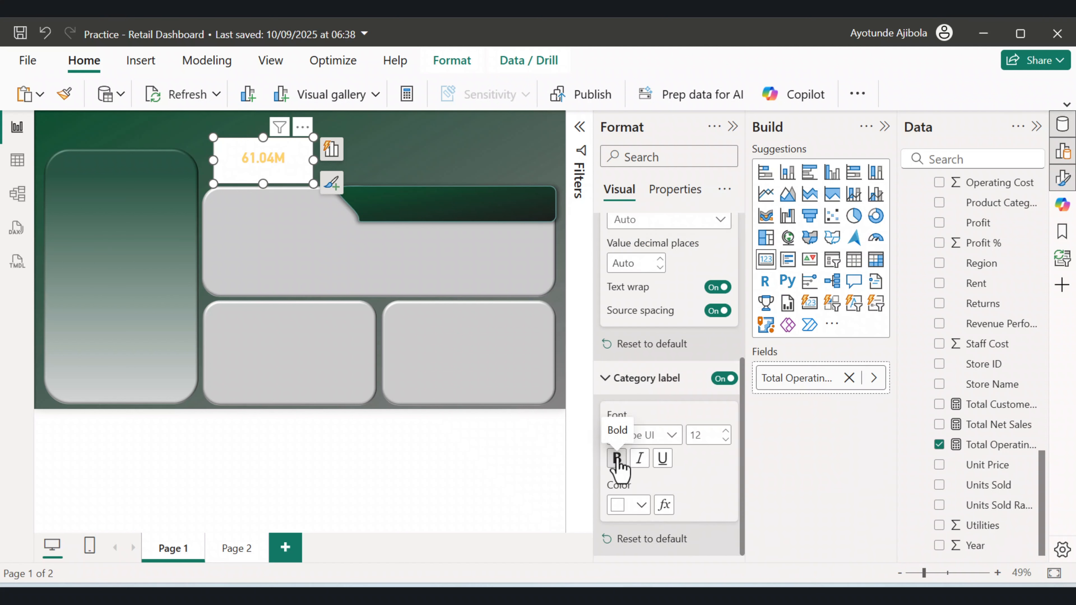
{"action": "left_click", "coordinate": [617, 459]}
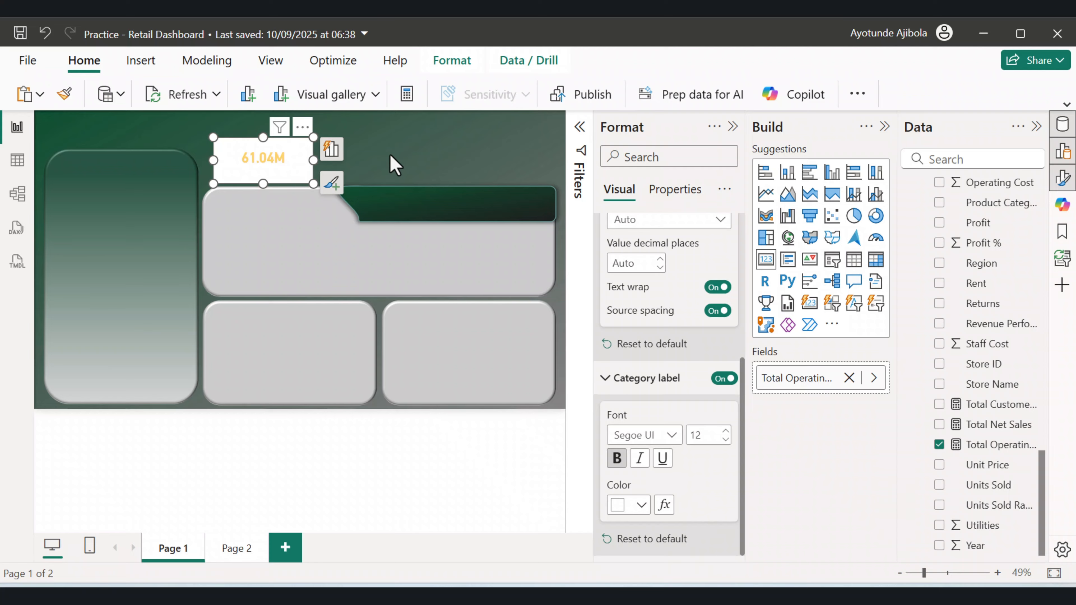
Turn off the card visual's background.
{"action": "scroll", "coordinate": [690, 441], "scroll_direction": "up", "scroll_amount": 3}
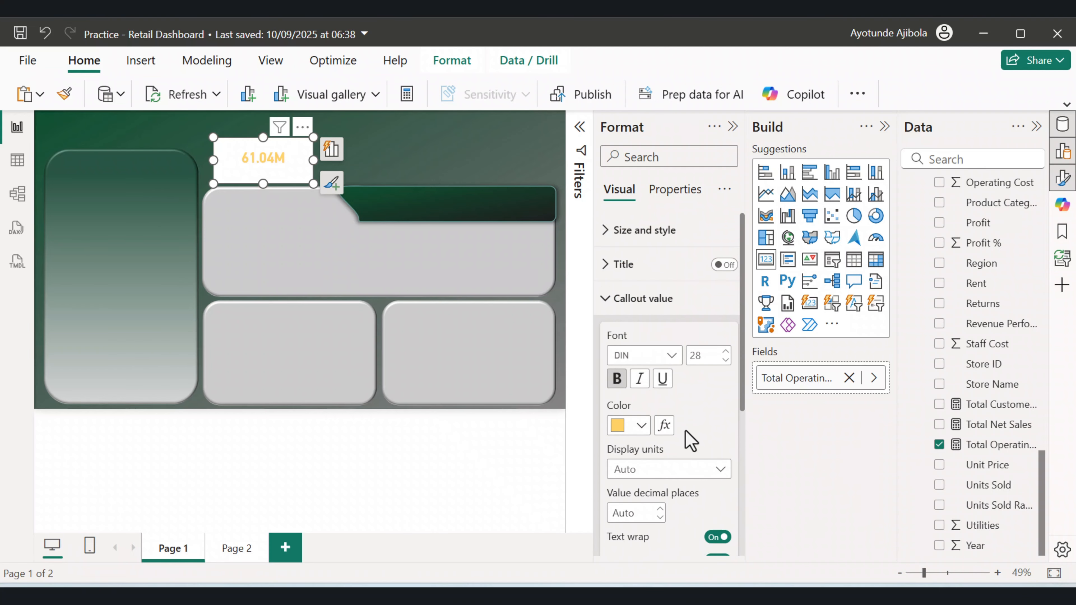
{"action": "left_click", "coordinate": [605, 232]}
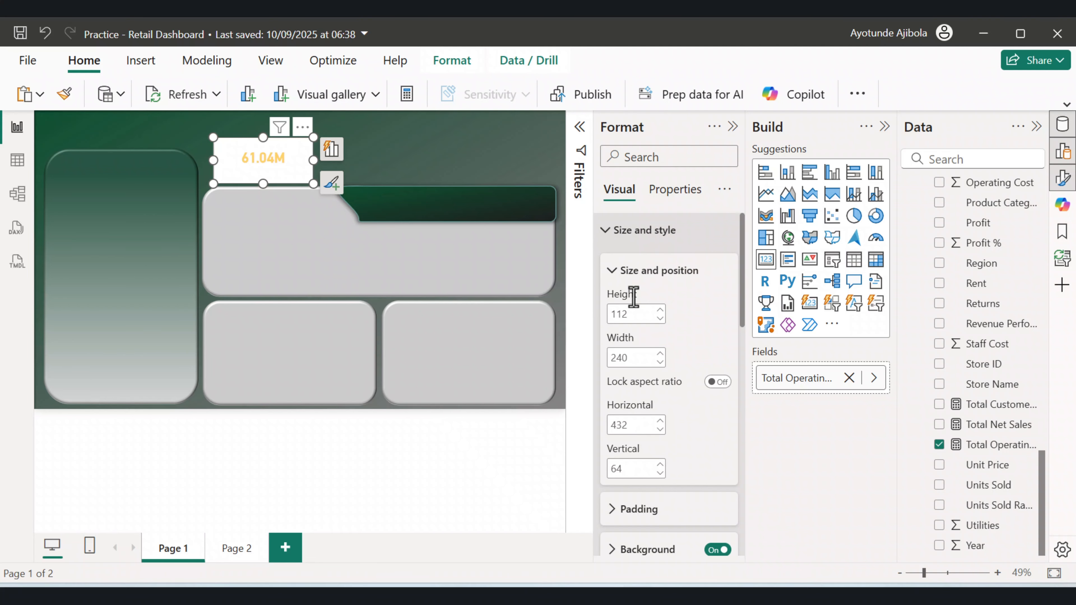
{"action": "scroll", "coordinate": [635, 305], "scroll_direction": "down", "scroll_amount": 5}
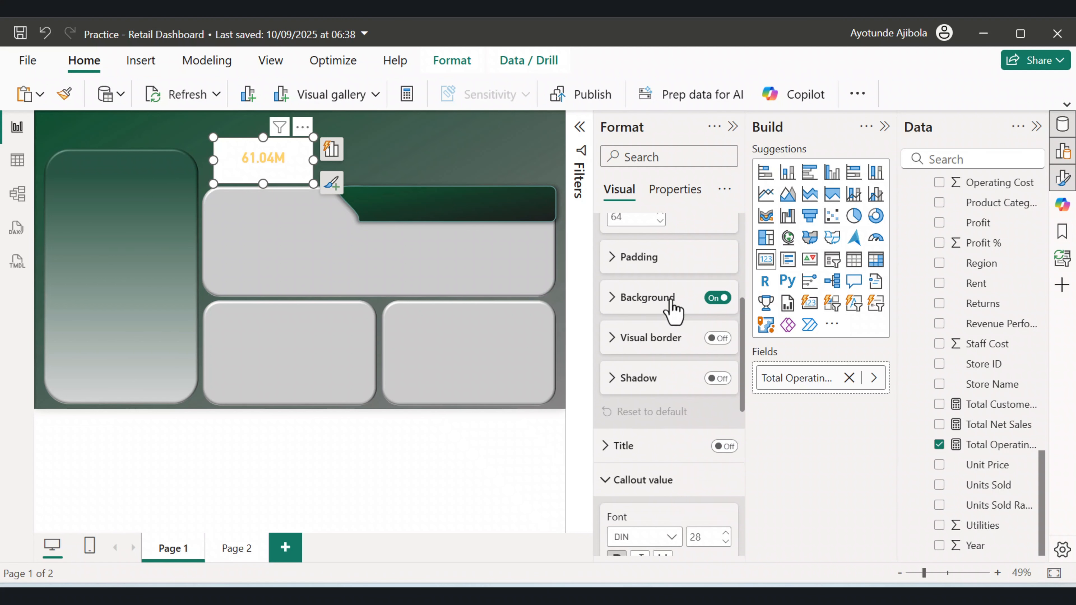
{"action": "left_click", "coordinate": [718, 298]}
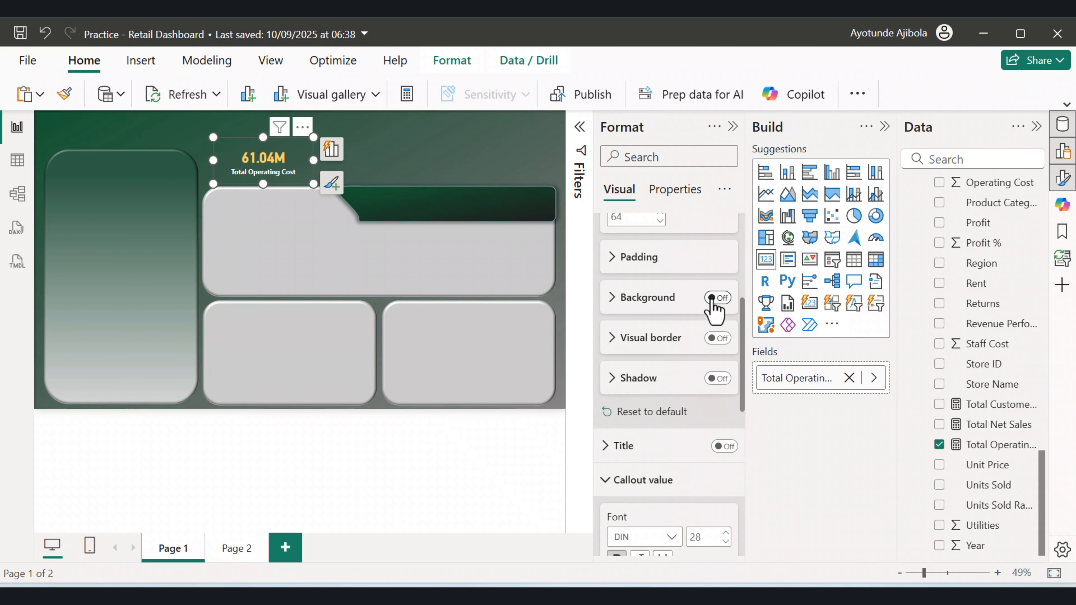
{"action": "left_click", "coordinate": [413, 184]}
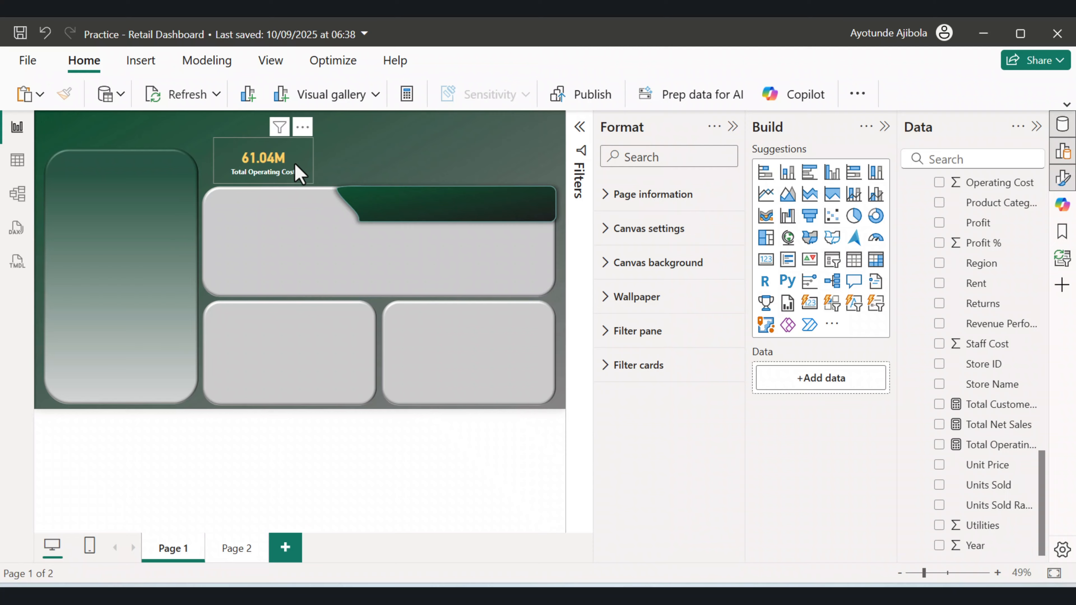
Shrink the card to about 192 by 96 px at the top of the page and review its padding.
{"action": "left_click", "coordinate": [295, 165]}
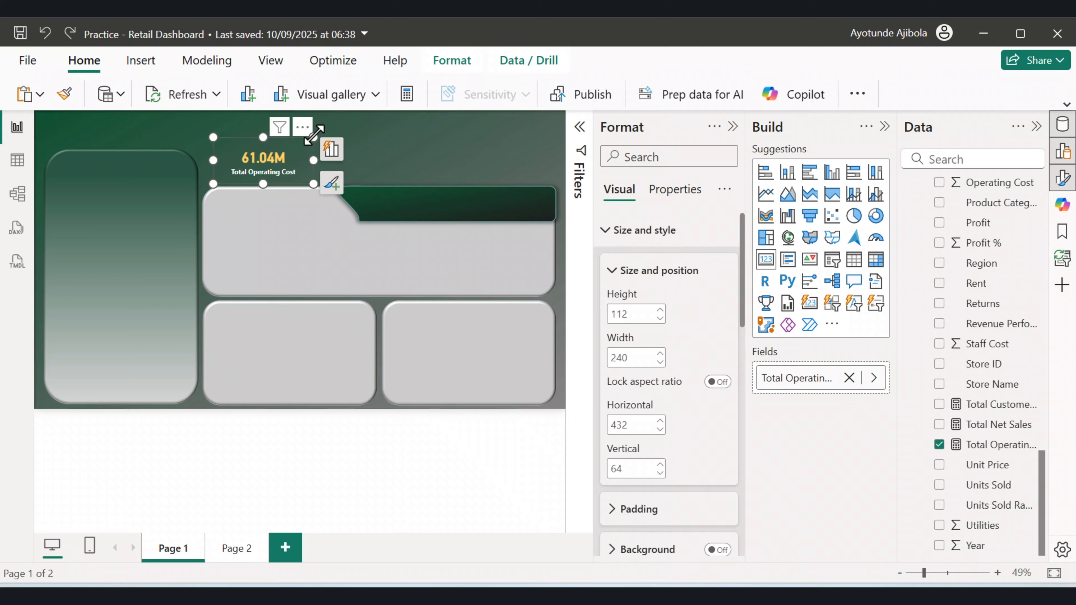
{"action": "left_click_drag", "start_coordinate": [313, 137], "coordinate": [291, 166]}
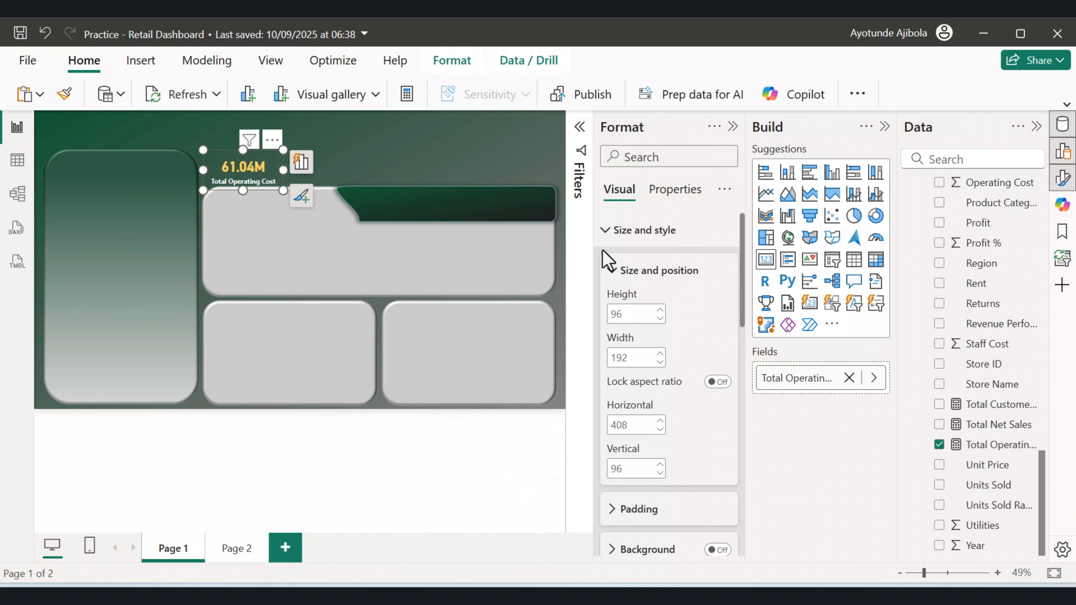
{"action": "scroll", "coordinate": [612, 279], "scroll_direction": "down", "scroll_amount": 5}
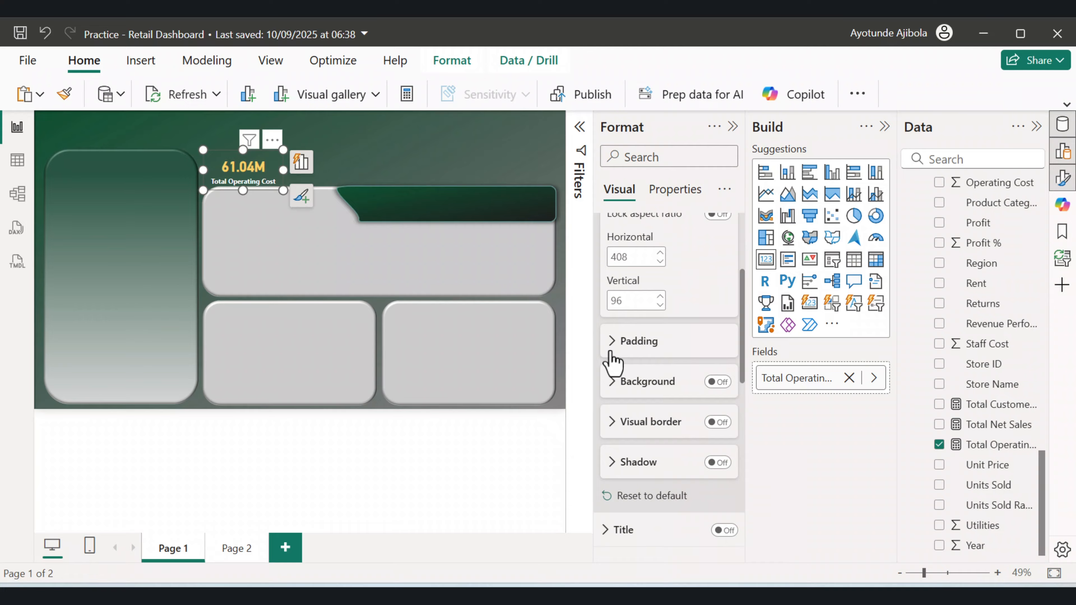
{"action": "scroll", "coordinate": [621, 352], "scroll_direction": "down", "scroll_amount": 3}
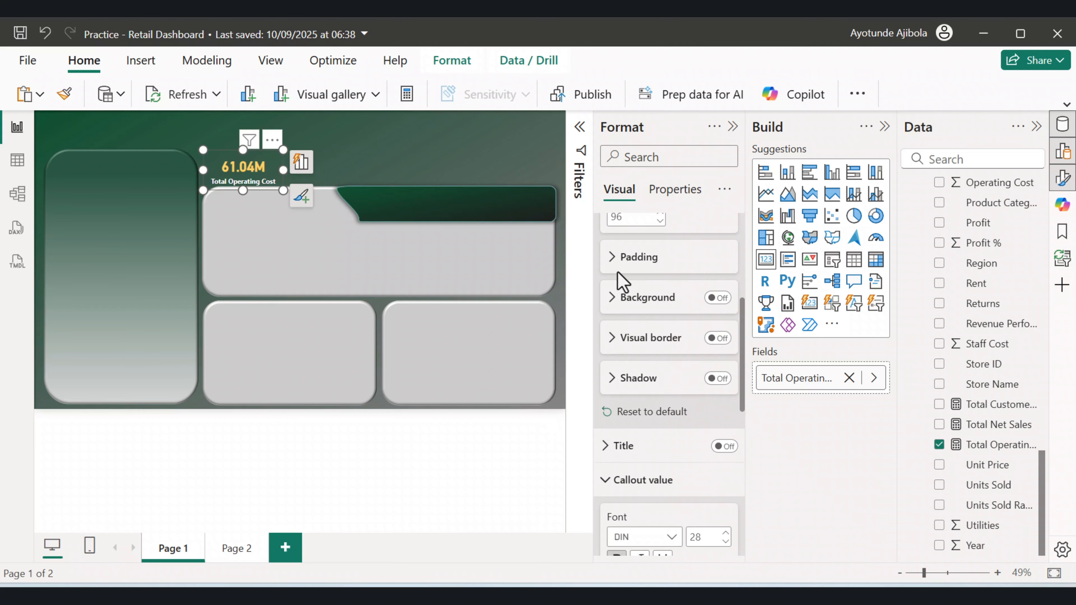
{"action": "left_click", "coordinate": [619, 259]}
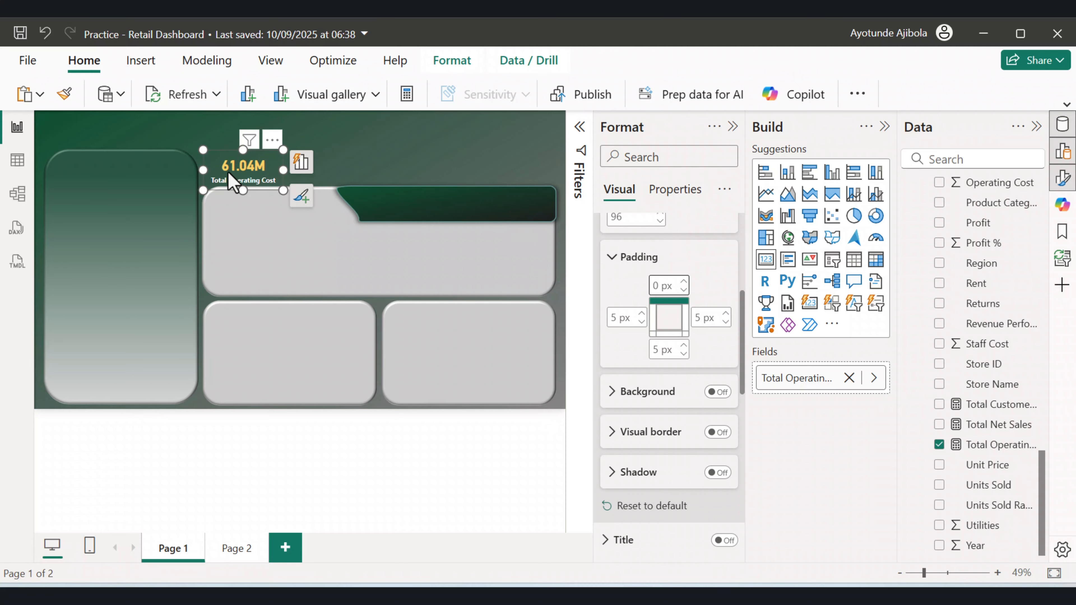
{"action": "left_click", "coordinate": [410, 150]}
{"action": "left_click", "coordinate": [259, 176]}
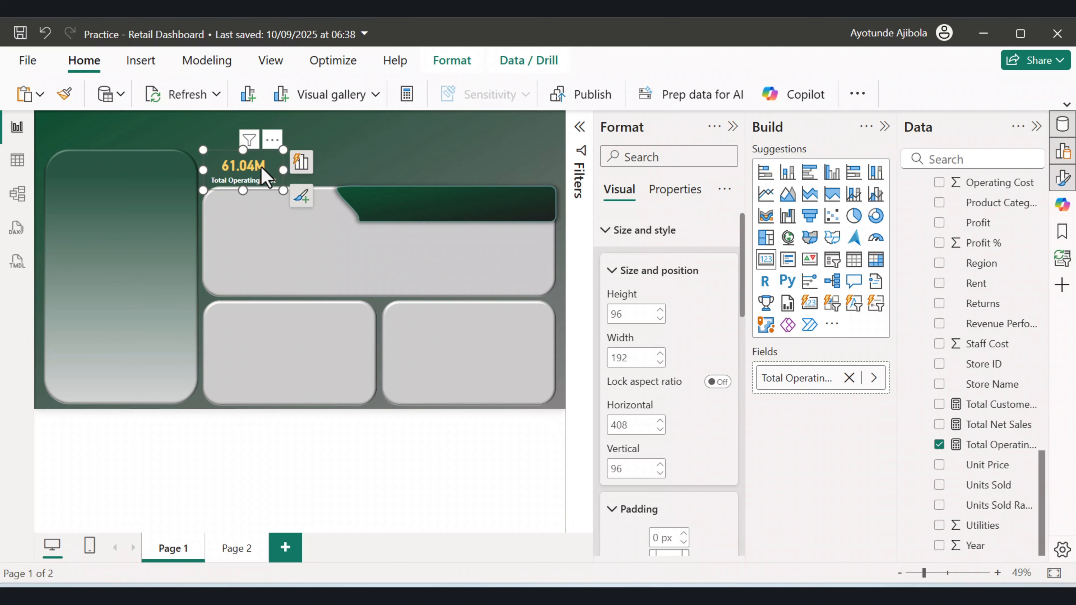
{"action": "left_click", "coordinate": [367, 172]}
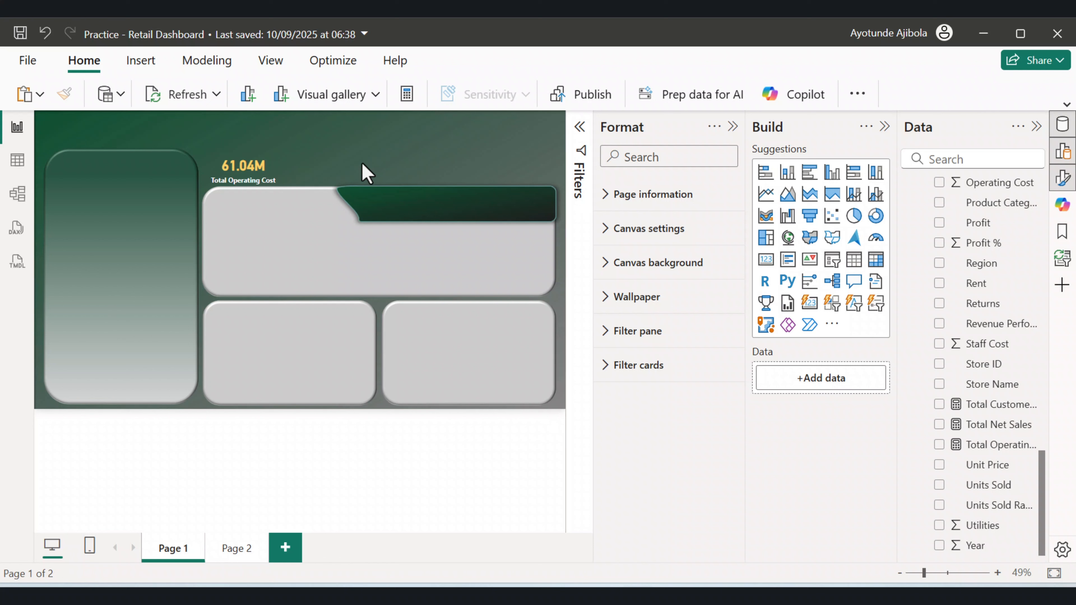
Copy the card and paste duplicates, arranging five cards in a row across the top of the page.
{"action": "left_click", "coordinate": [275, 174]}
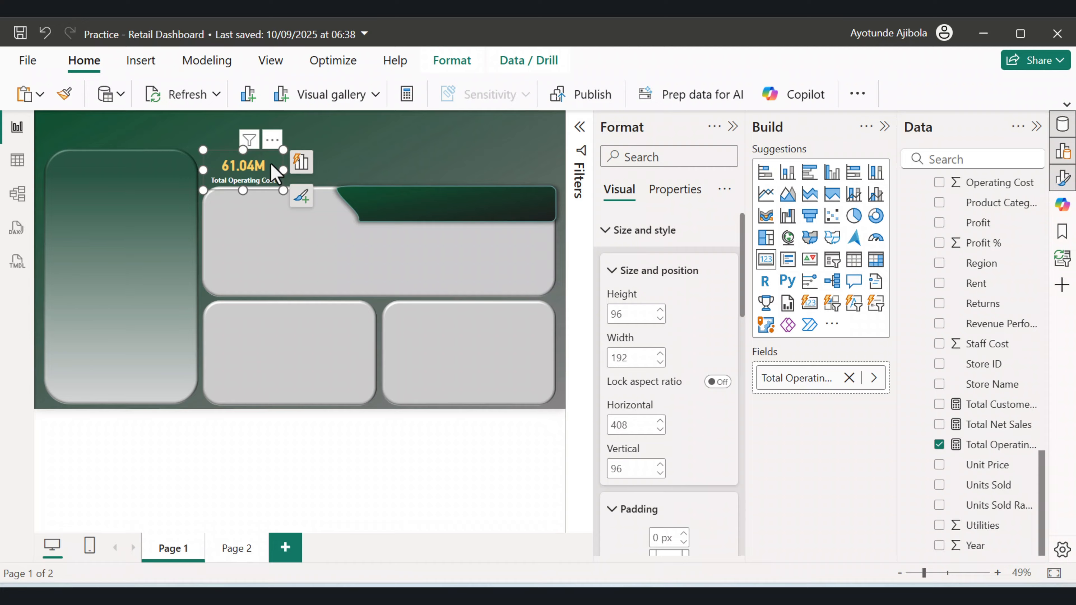
{"action": "key", "text": "ctrl+c"}
{"action": "key", "text": "ctrl+v"}
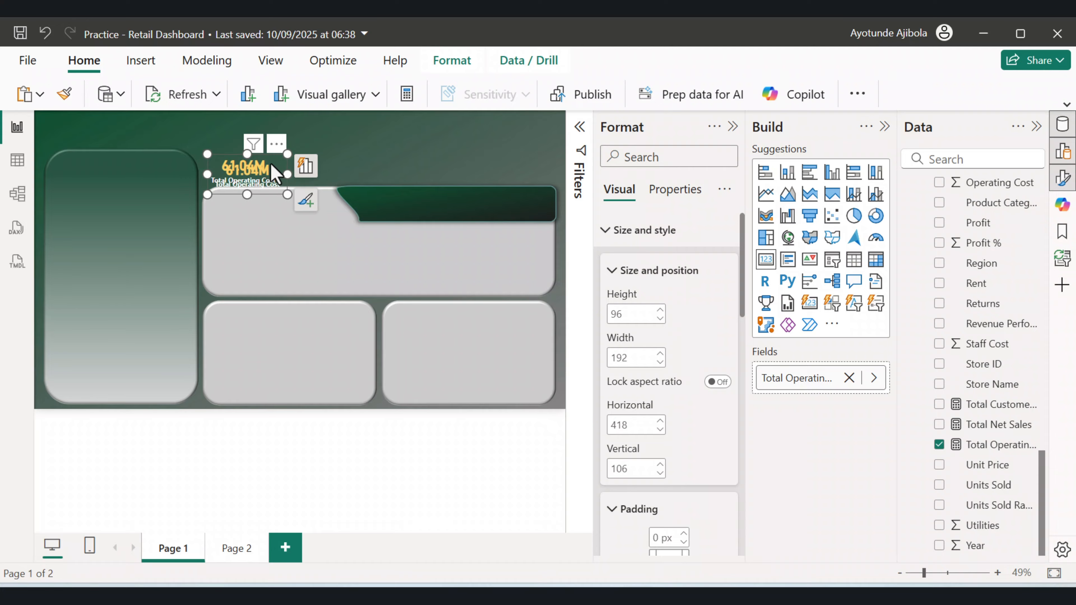
{"action": "left_click_drag", "start_coordinate": [275, 174], "coordinate": [322, 168]}
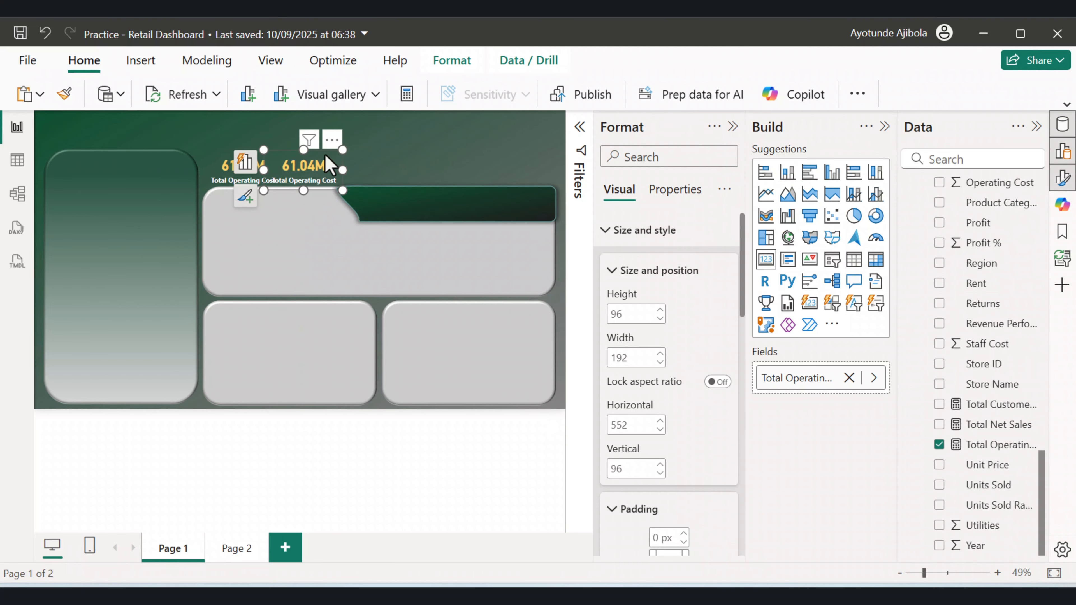
{"action": "left_click_drag", "start_coordinate": [325, 155], "coordinate": [365, 169]}
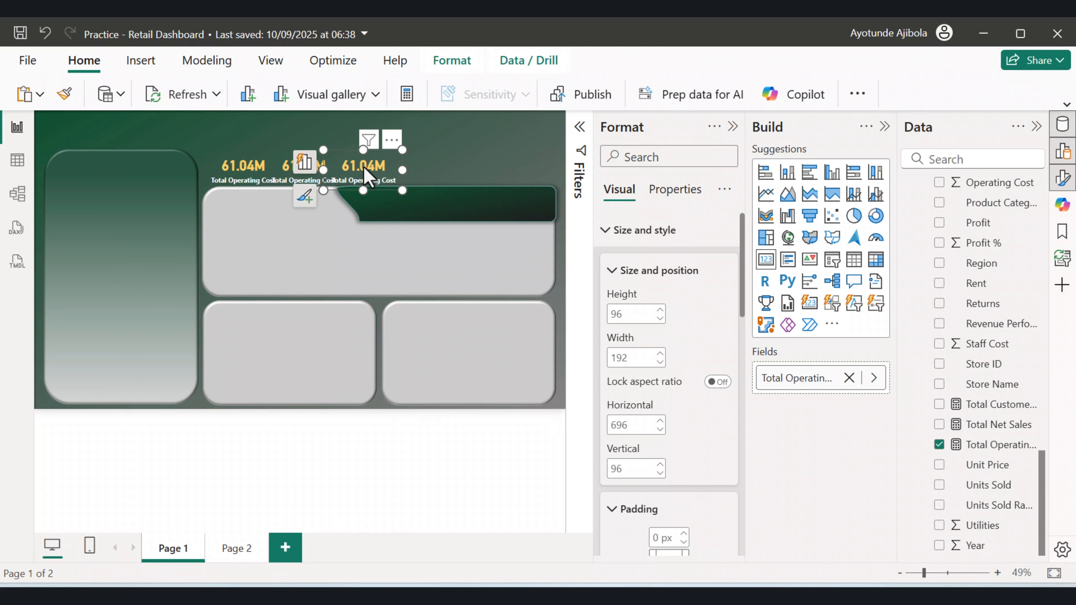
{"action": "key", "text": "ctrl+v"}
{"action": "left_click_drag", "start_coordinate": [254, 170], "coordinate": [432, 171]}
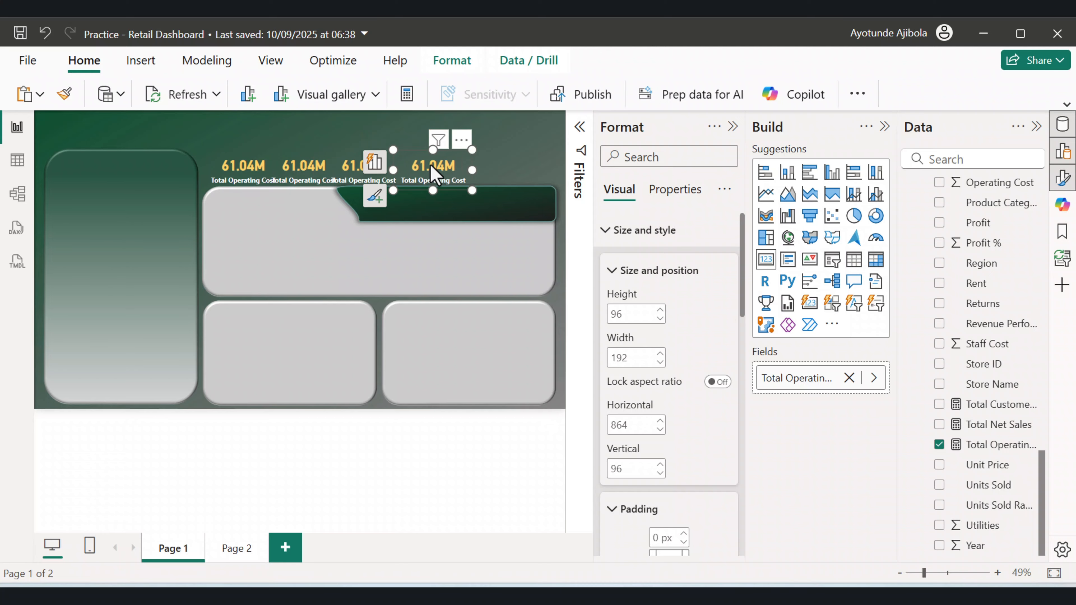
{"action": "key", "text": "ctrl+v"}
{"action": "left_click_drag", "start_coordinate": [255, 170], "coordinate": [507, 167]}
{"action": "left_click", "coordinate": [388, 149]}
{"action": "left_click", "coordinate": [303, 168]}
{"action": "left_click", "coordinate": [407, 127]}
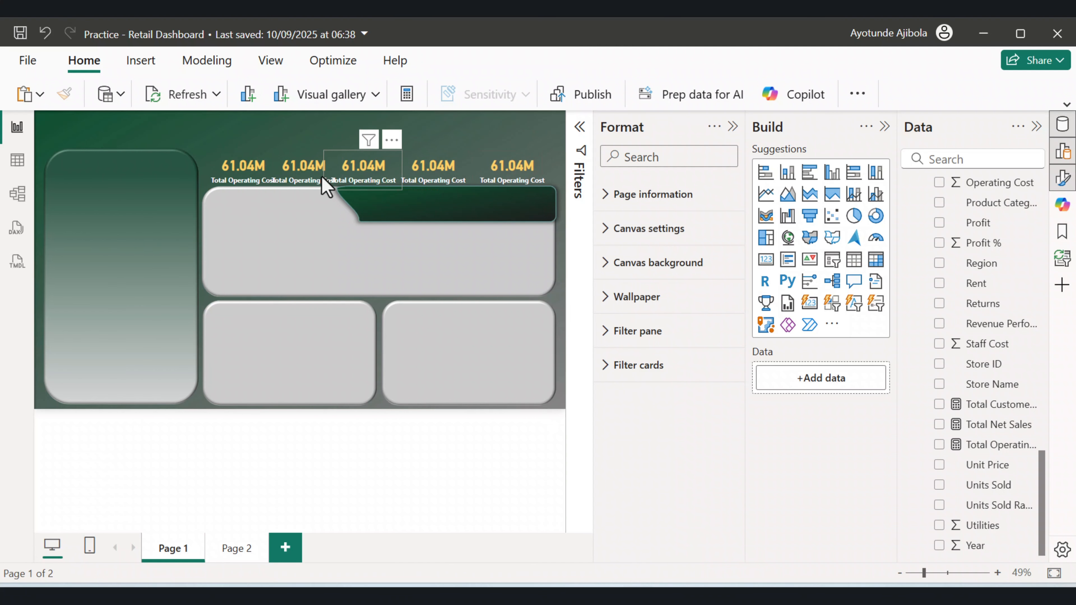
Replace the second card's measure with Total Net Sales and open its error details.
{"action": "left_click", "coordinate": [326, 186]}
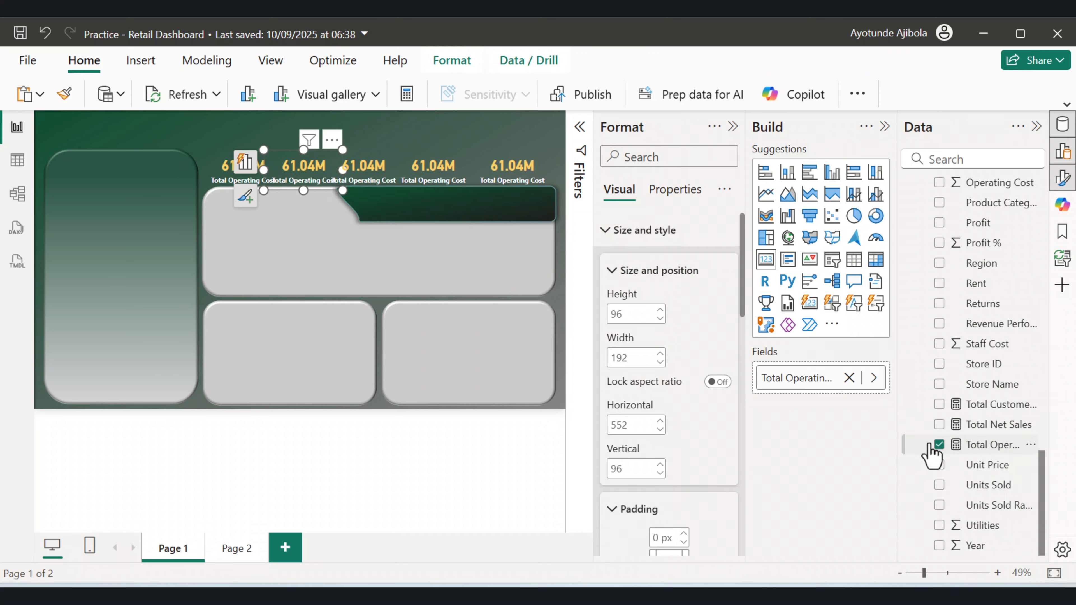
{"action": "left_click", "coordinate": [939, 445]}
{"action": "left_click", "coordinate": [940, 425]}
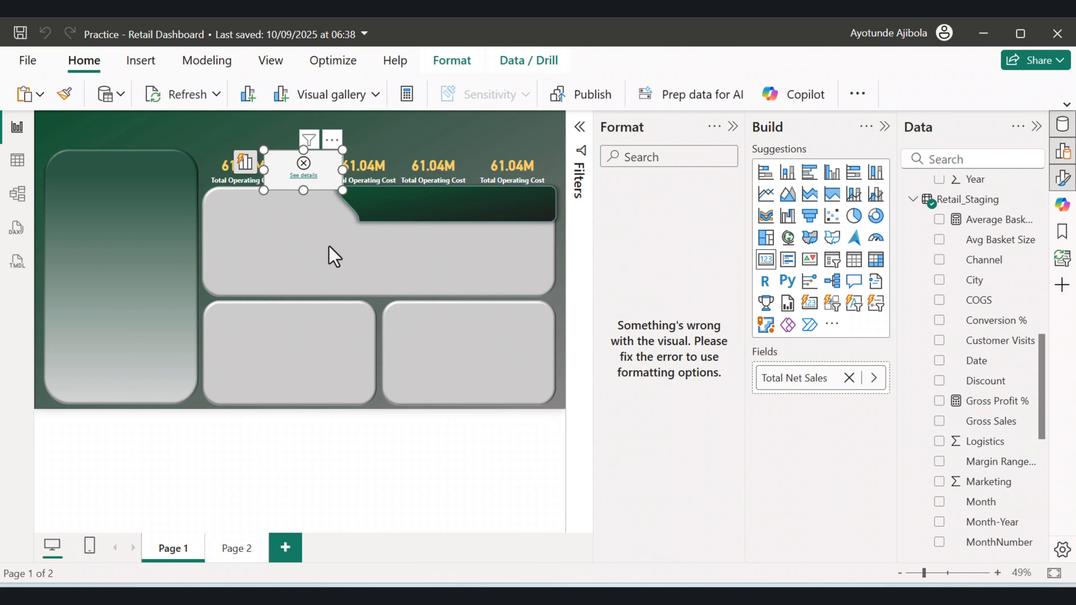
{"action": "left_click", "coordinate": [304, 177]}
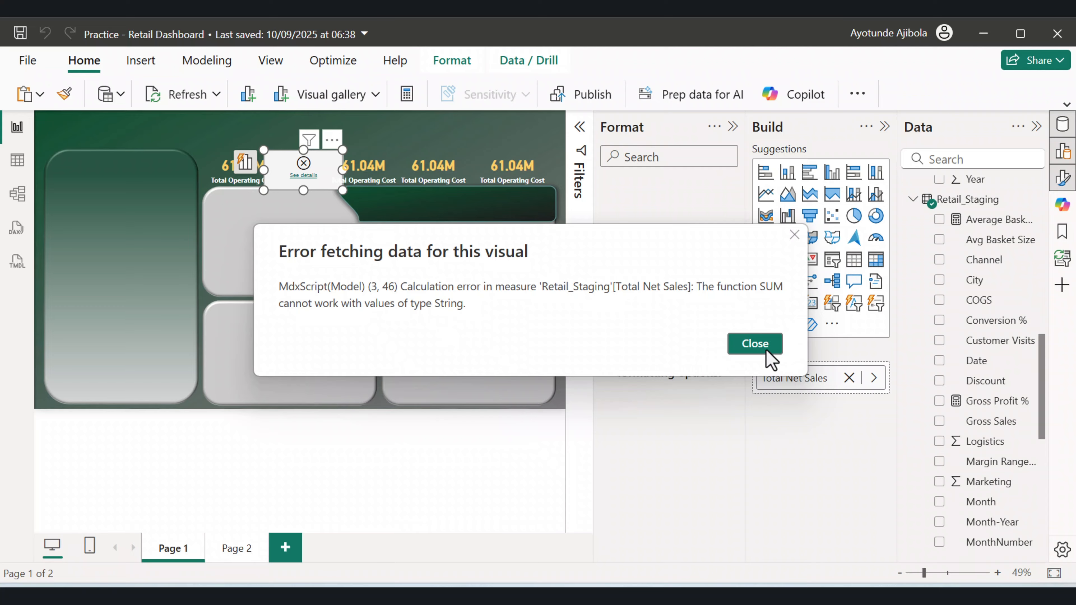
{"action": "left_click", "coordinate": [758, 344]}
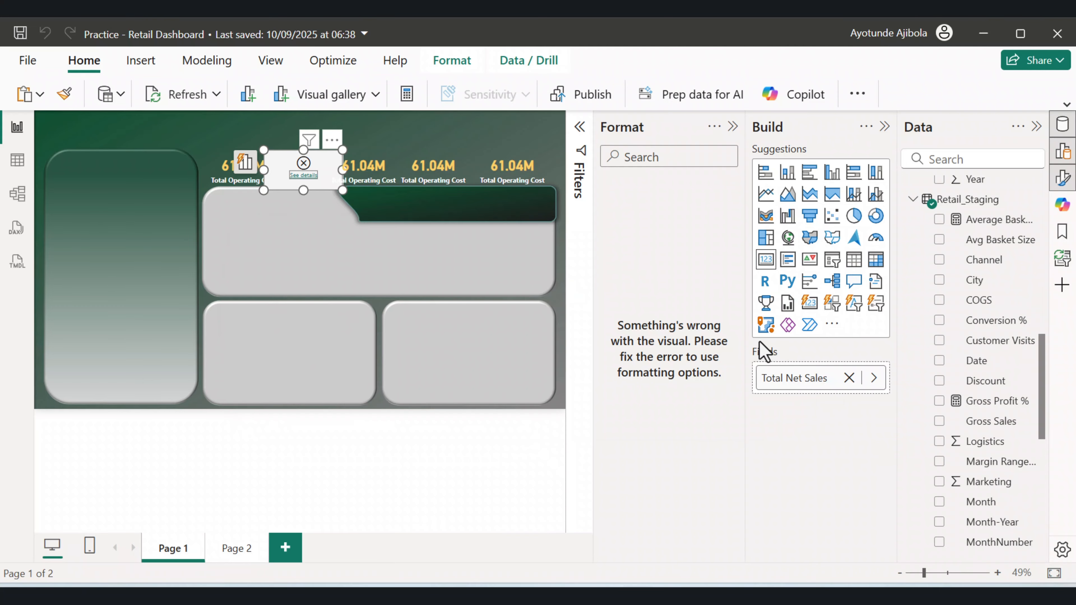
Open the Retail_Staging query in Power Query Editor and scroll to the Net Sales column.
{"action": "right_click", "coordinate": [975, 204]}
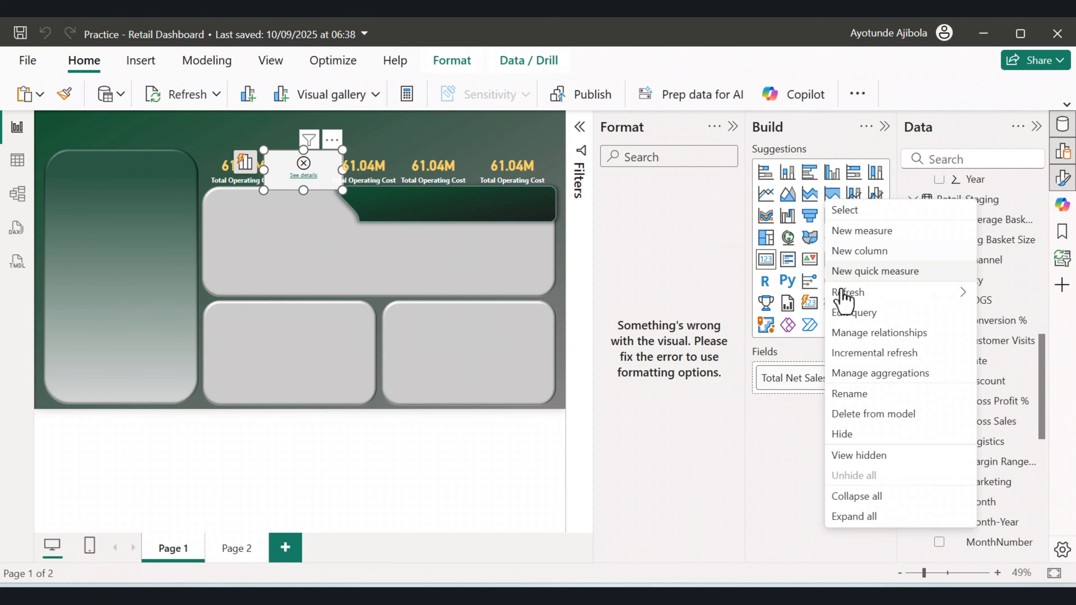
{"action": "left_click", "coordinate": [840, 313]}
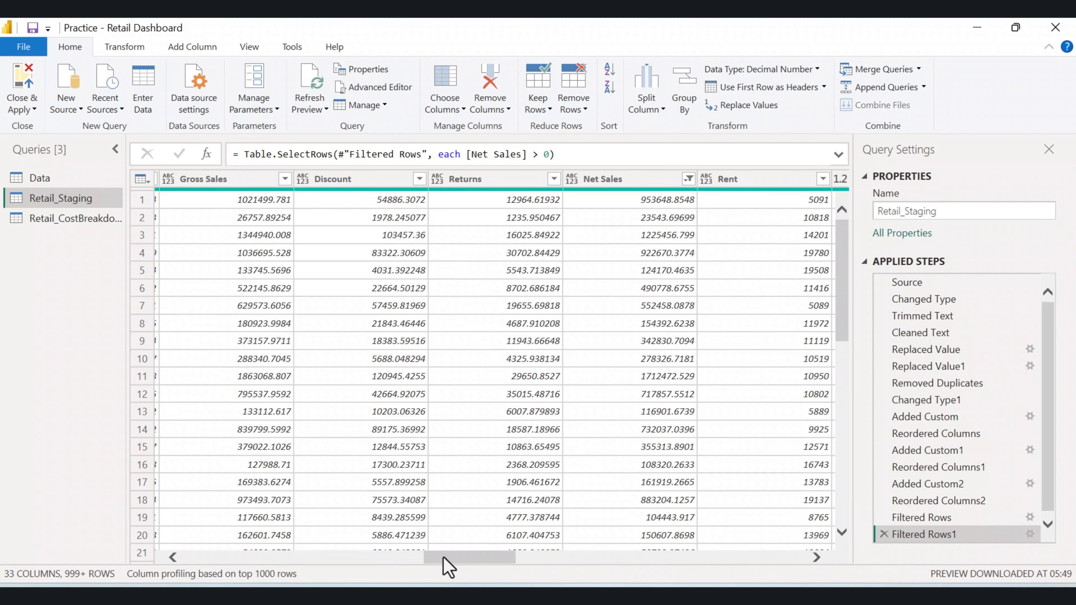
{"action": "left_click_drag", "start_coordinate": [444, 559], "coordinate": [453, 553]}
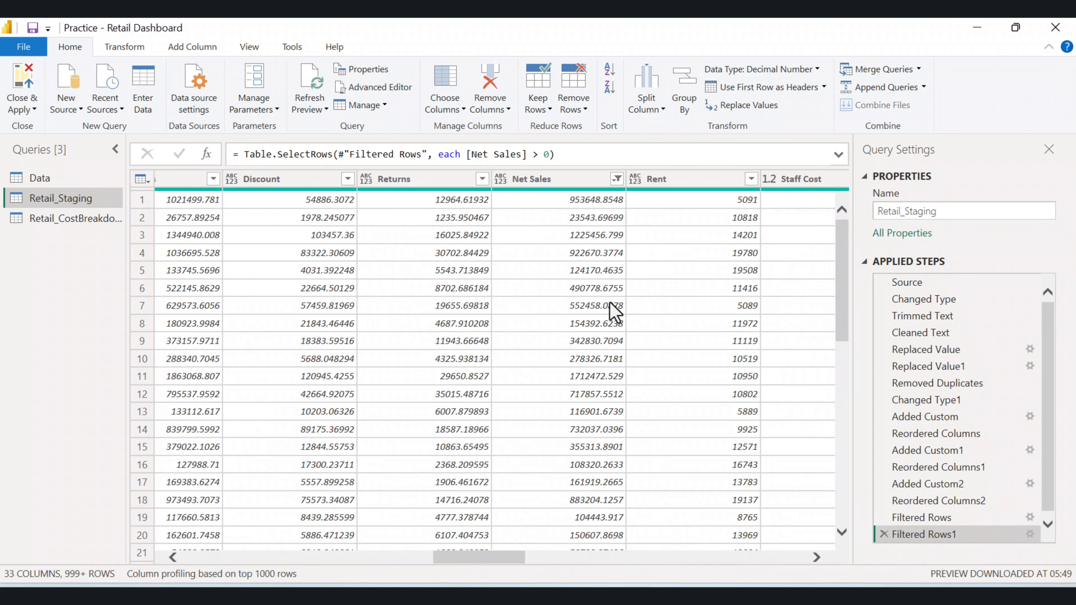
Set the Net Sales column's type to Decimal Number, then close and apply the query changes.
{"action": "left_click", "coordinate": [500, 181]}
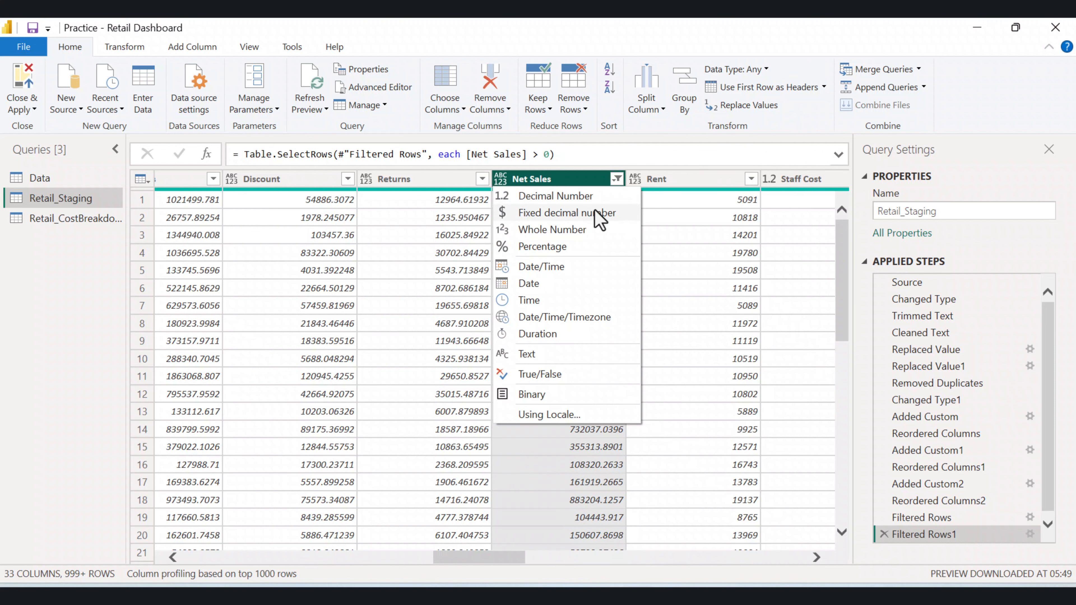
{"action": "left_click", "coordinate": [554, 196]}
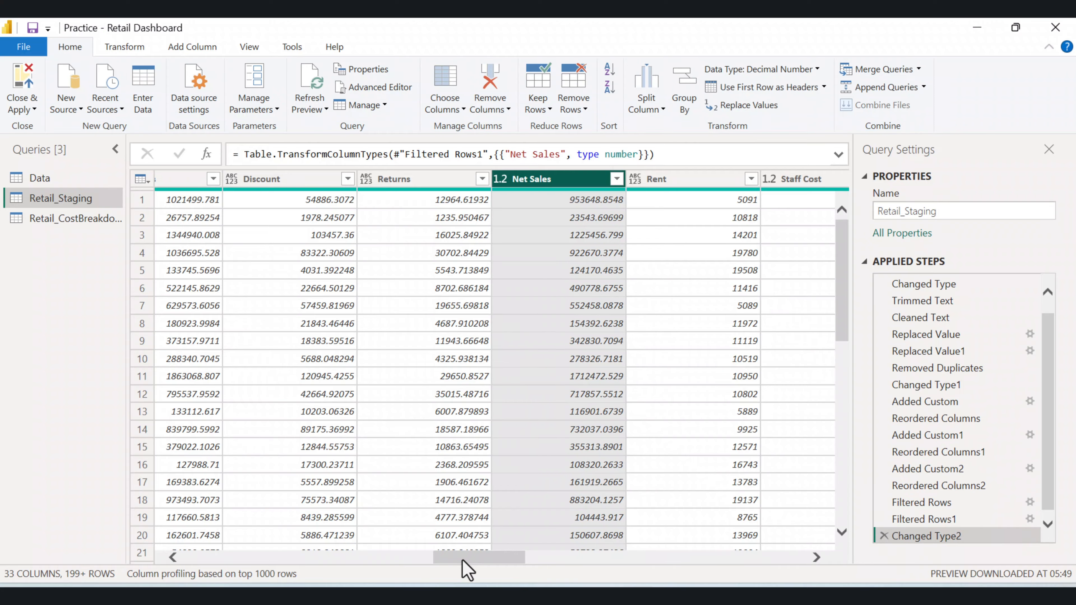
{"action": "left_click_drag", "start_coordinate": [462, 561], "coordinate": [559, 553]}
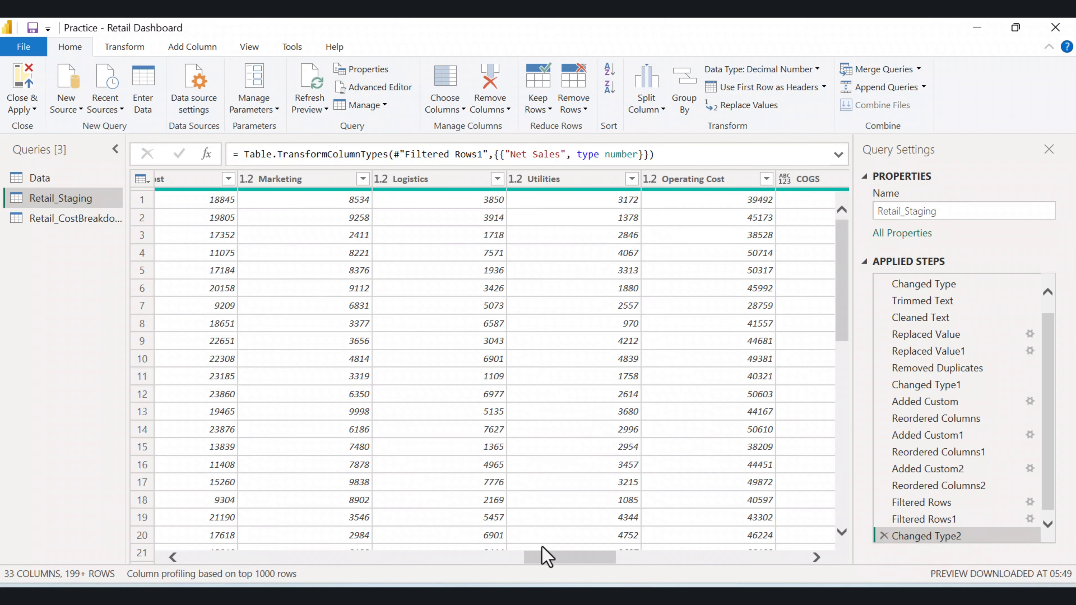
{"action": "left_click_drag", "start_coordinate": [551, 560], "coordinate": [473, 550]}
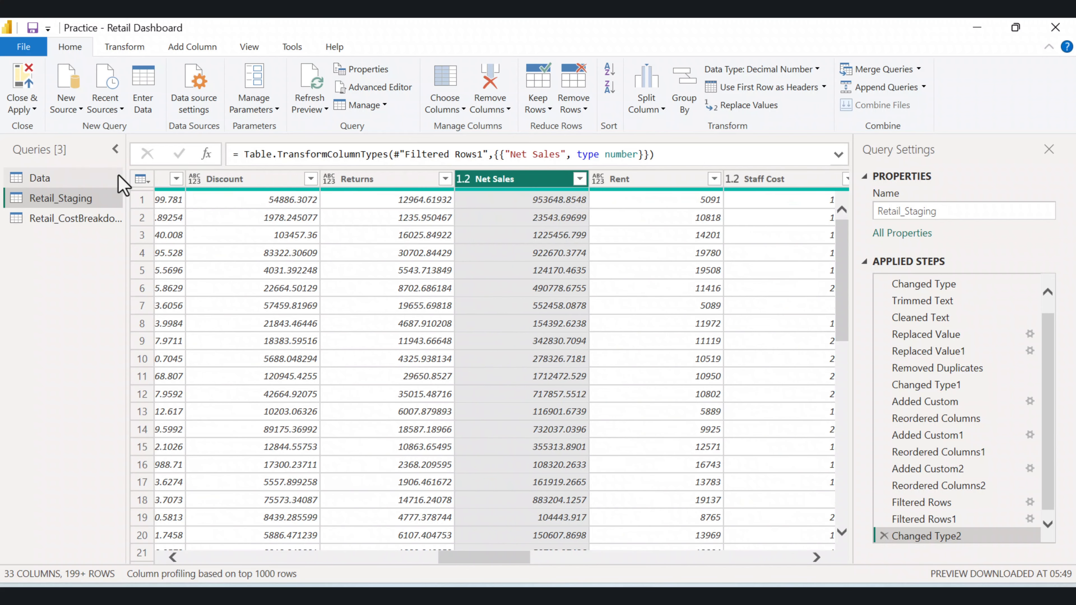
{"action": "left_click", "coordinate": [23, 108]}
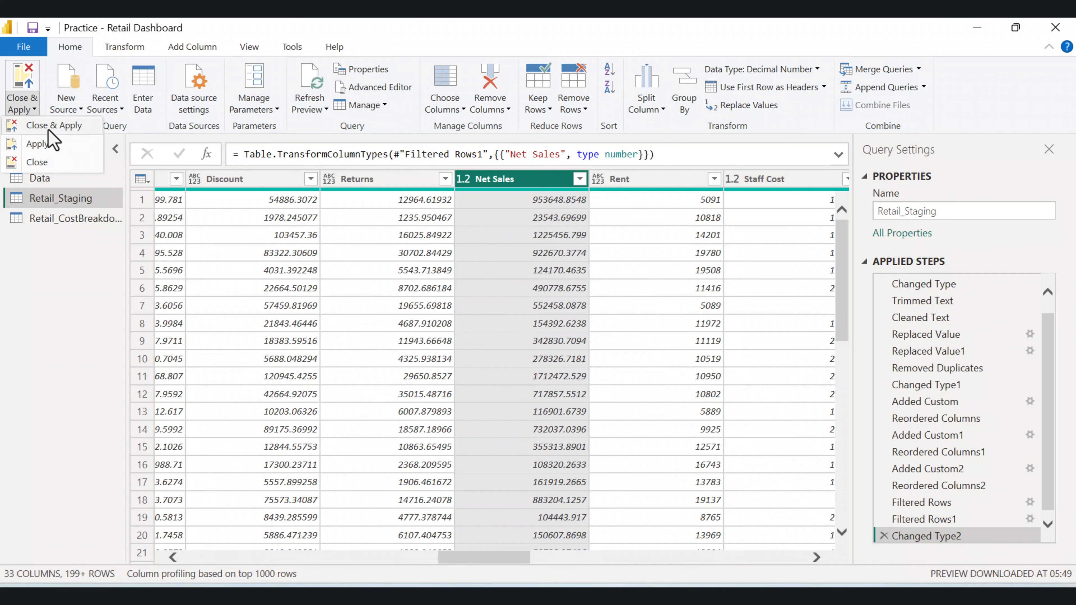
{"action": "left_click", "coordinate": [48, 127]}
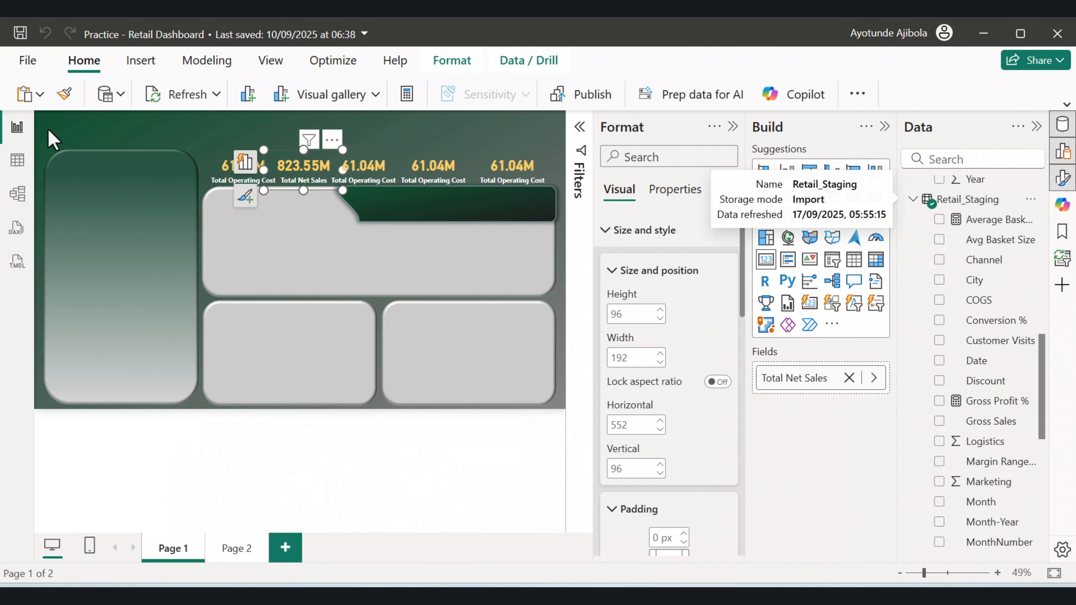
Rename the first card's Total Operating Cost field to Operating Cost for this visual.
{"action": "left_click", "coordinate": [279, 125]}
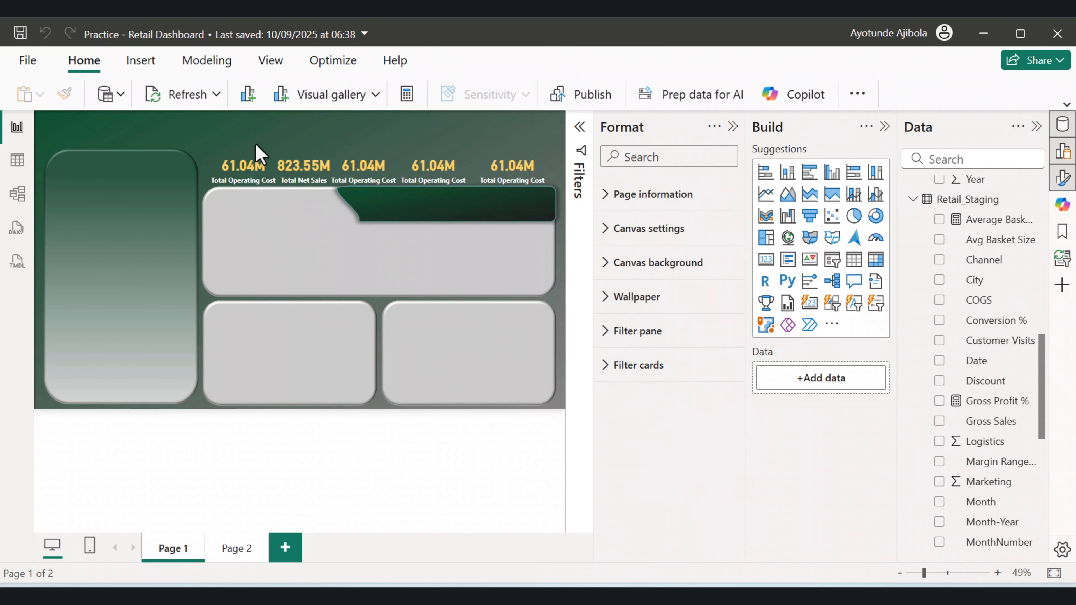
{"action": "left_click", "coordinate": [296, 175]}
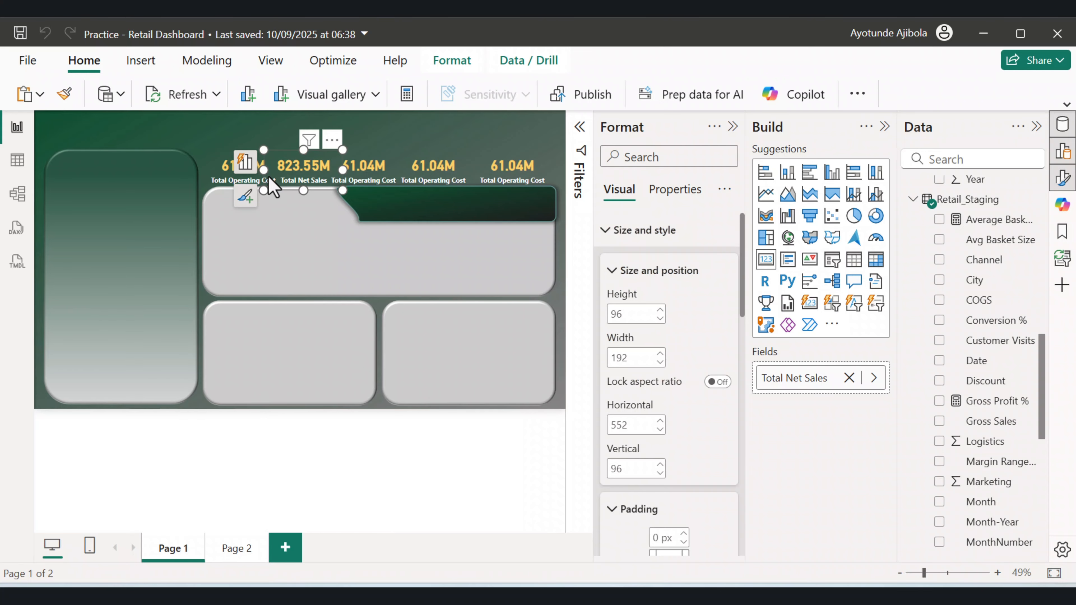
{"action": "left_click", "coordinate": [225, 188]}
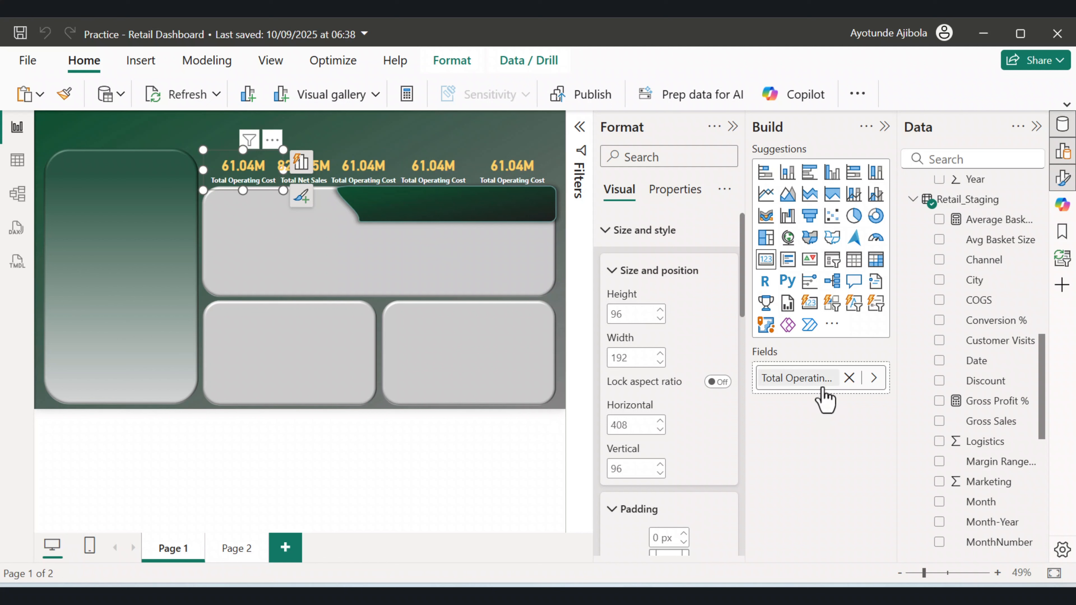
{"action": "left_click", "coordinate": [790, 383]}
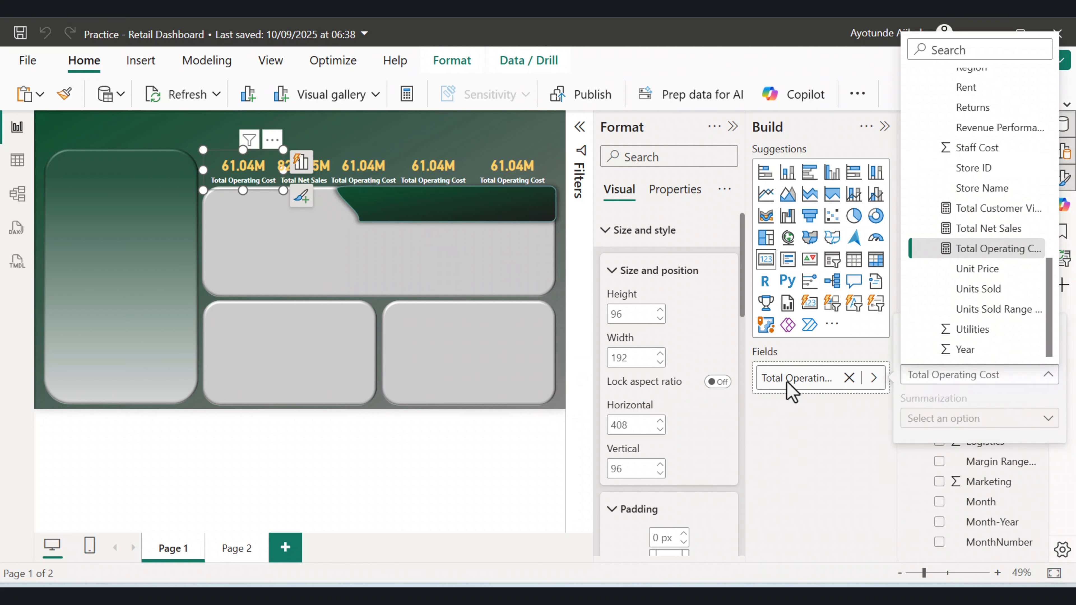
{"action": "left_click", "coordinate": [791, 390]}
{"action": "left_click", "coordinate": [790, 384]}
{"action": "double_click", "coordinate": [790, 383]}
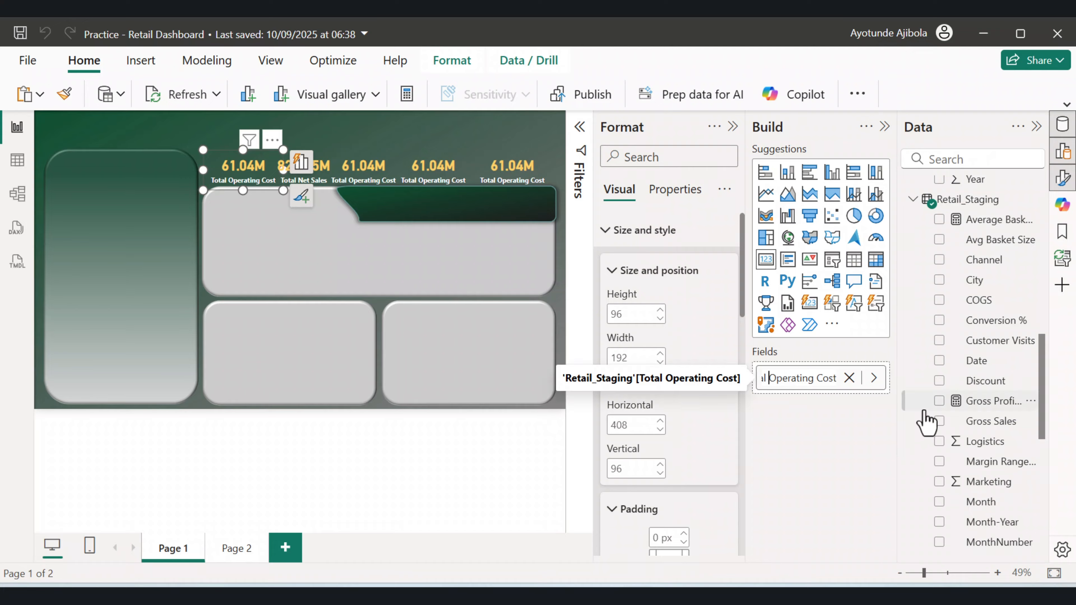
{"action": "key", "text": "Delete"}
{"action": "key", "text": "Delete"}
{"action": "key", "text": "Delete"}
{"action": "key", "text": "Delete"}
{"action": "key", "text": "Delete"}
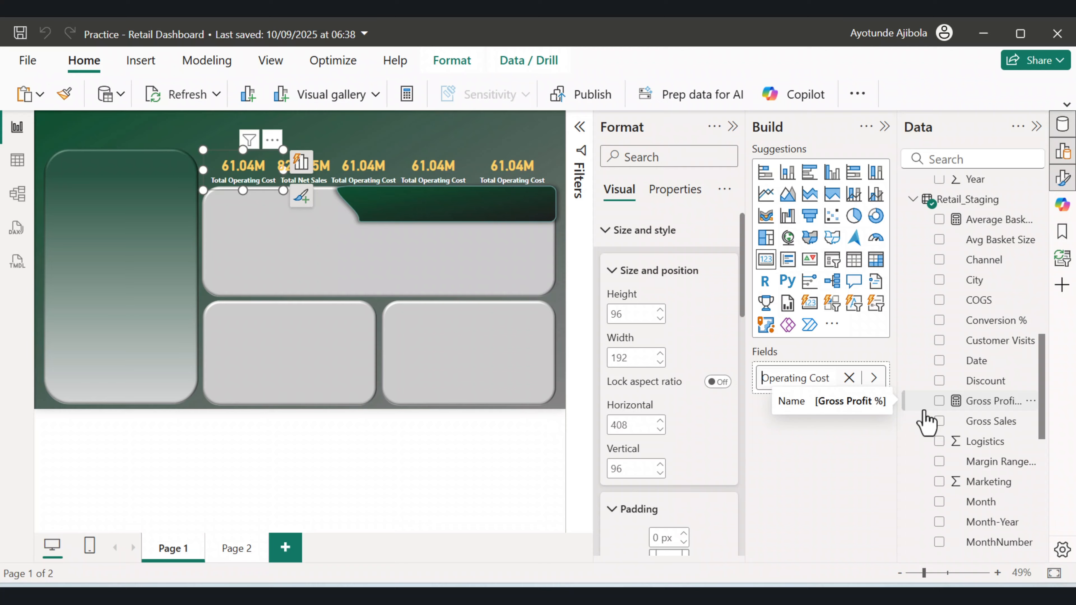
{"action": "key", "text": "Return"}
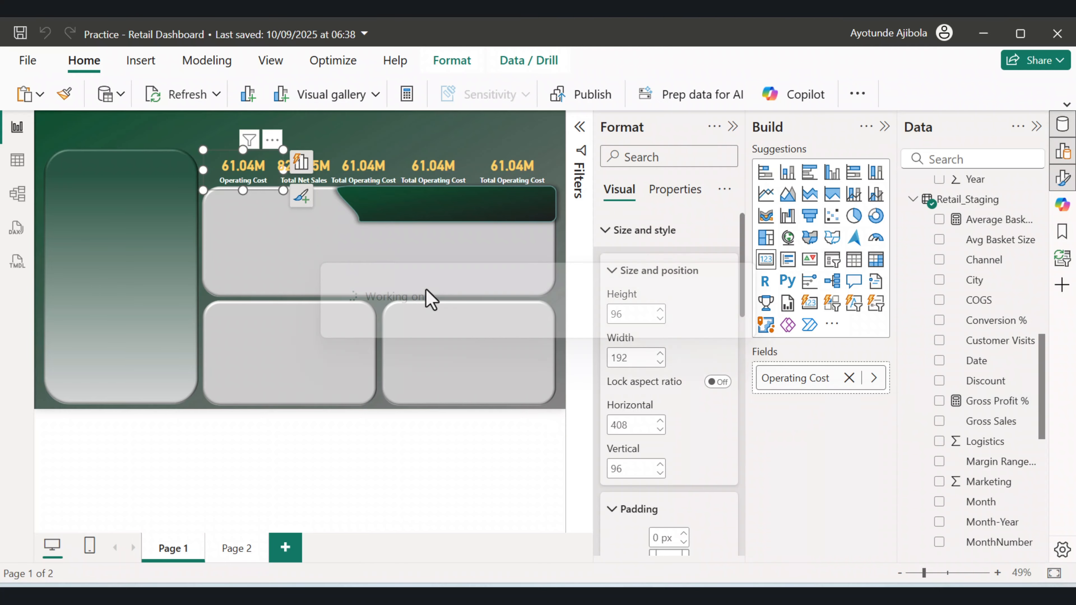
{"action": "left_click_drag", "start_coordinate": [255, 183], "coordinate": [246, 176]}
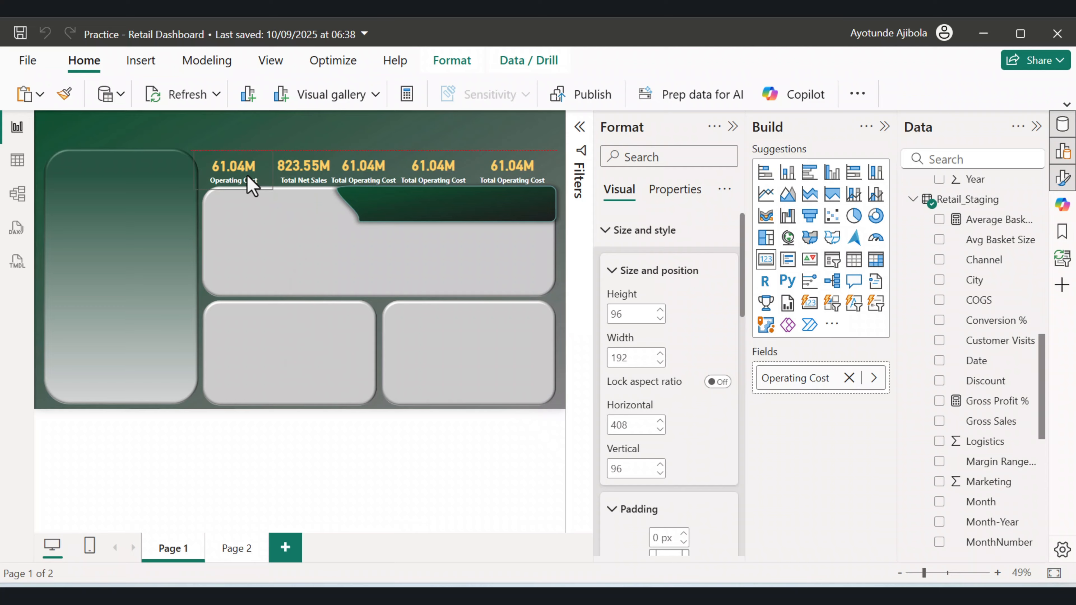
Rename the second card's field to Net Sales and nudge the card slightly left to 528 px.
{"action": "left_click", "coordinate": [322, 182]}
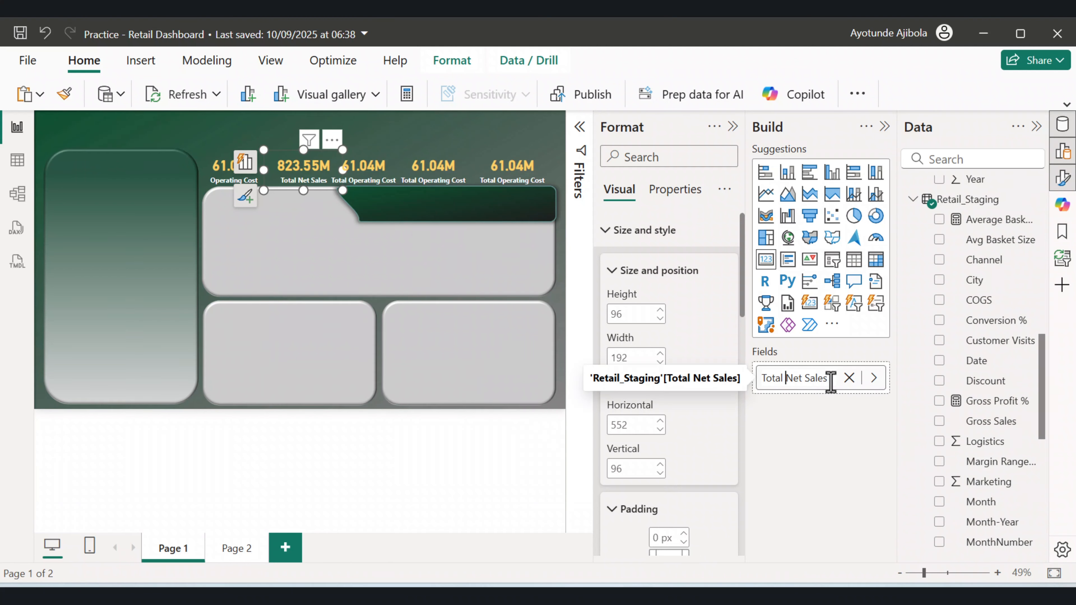
{"action": "key", "text": "BackSpace"}
{"action": "key", "text": "BackSpace"}
{"action": "key", "text": "BackSpace"}
{"action": "key", "text": "BackSpace"}
{"action": "key", "text": "BackSpace"}
{"action": "key", "text": "BackSpace"}
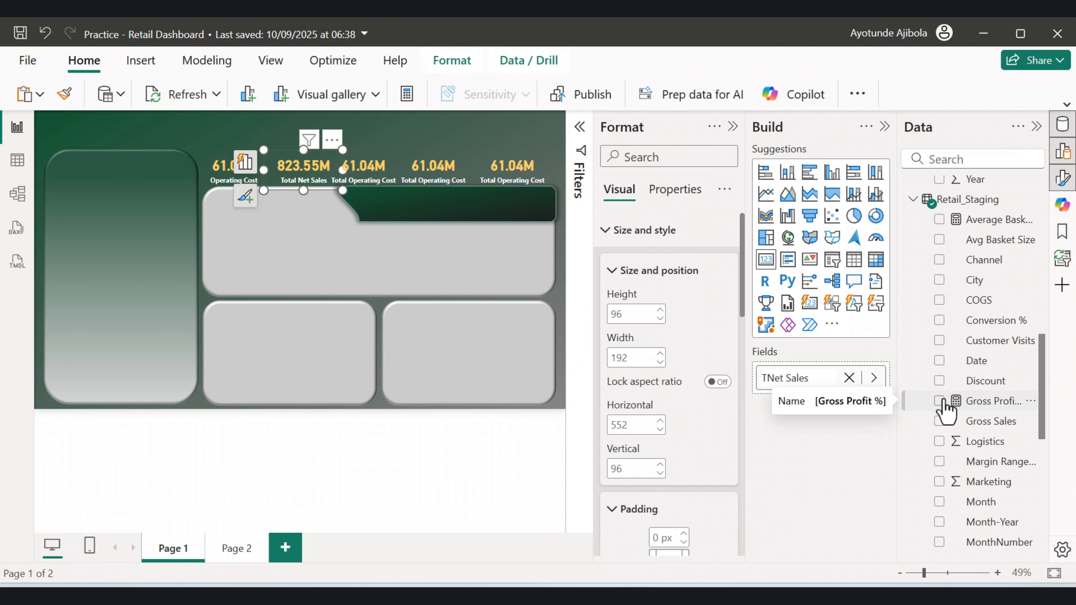
{"action": "key", "text": "Return"}
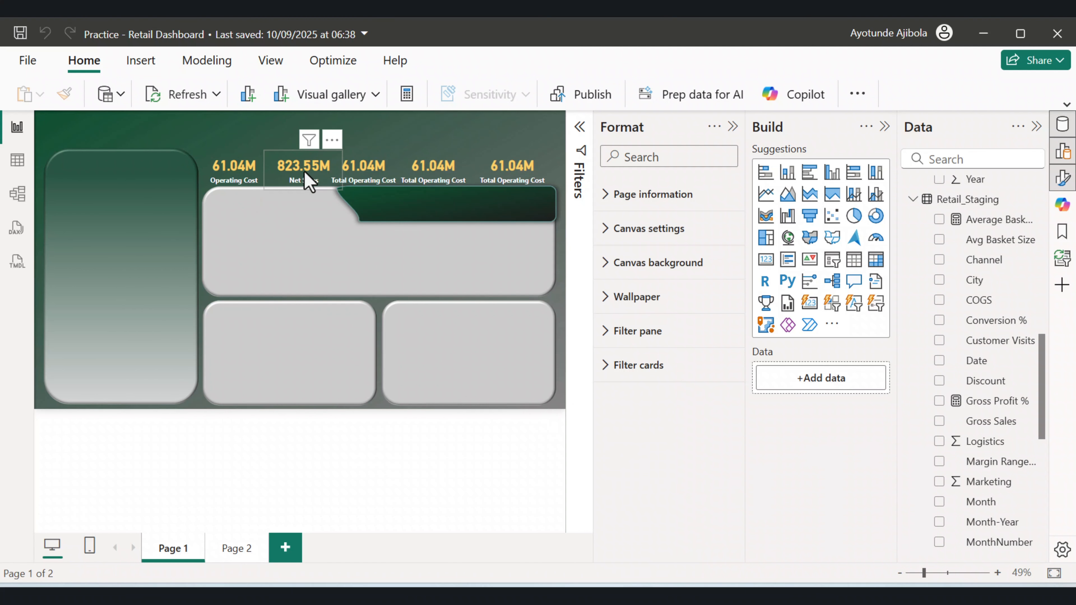
{"action": "left_click_drag", "start_coordinate": [303, 171], "coordinate": [294, 172]}
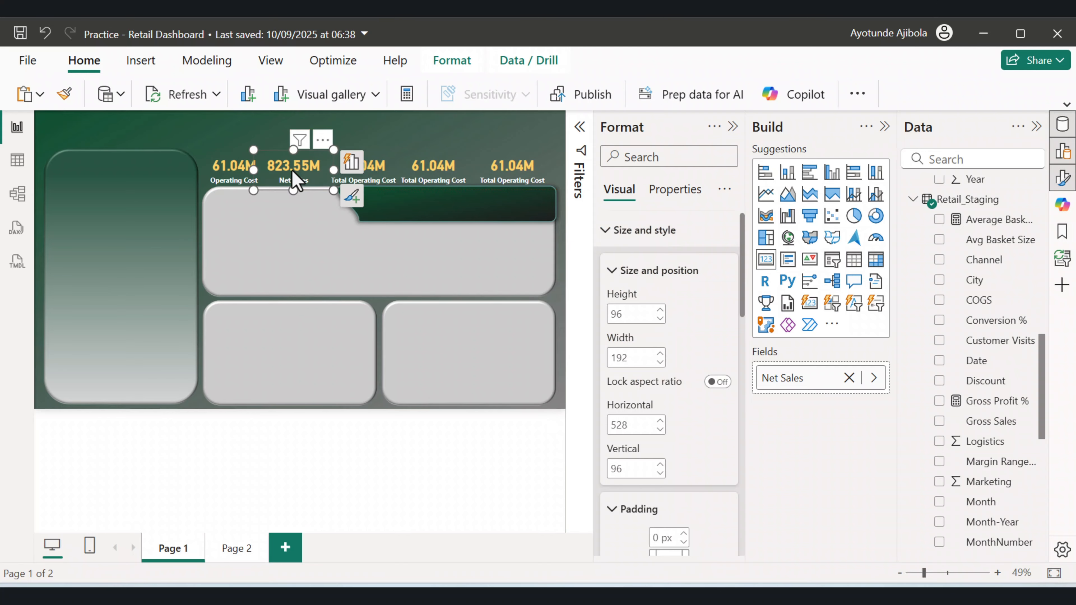
Replace the third card's Total Operating Cost measure with Gross Profit %.
{"action": "left_click", "coordinate": [387, 177]}
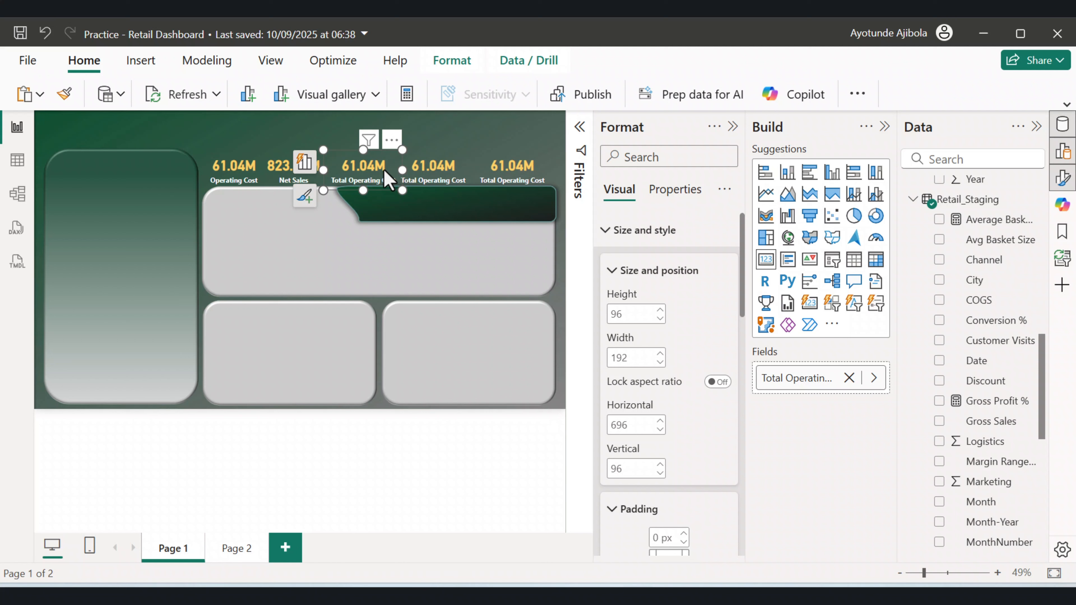
{"action": "scroll", "coordinate": [974, 420], "scroll_direction": "down", "scroll_amount": 2}
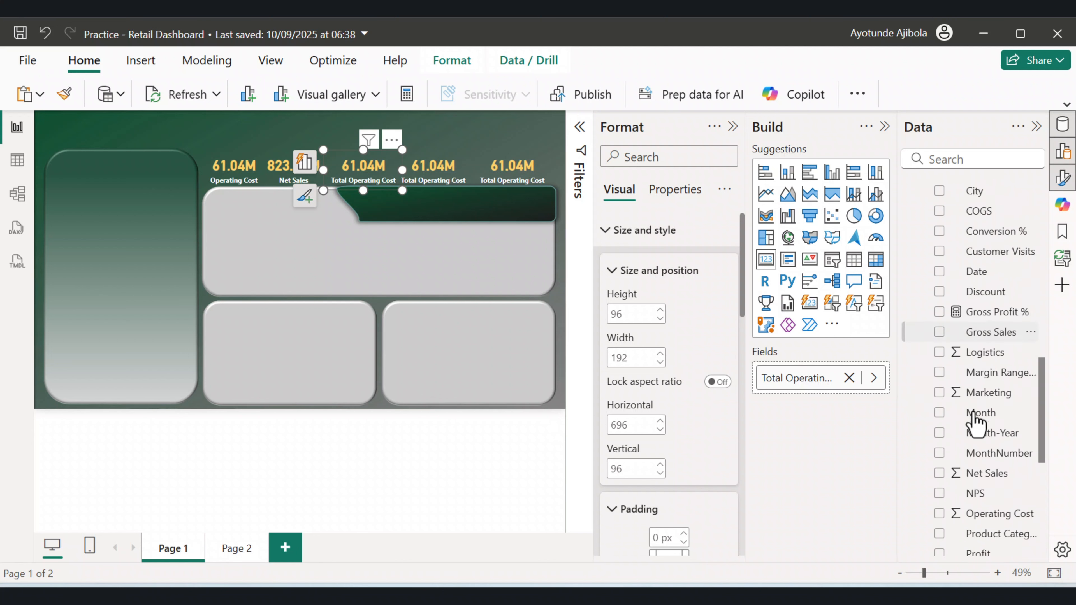
{"action": "scroll", "coordinate": [974, 410], "scroll_direction": "down", "scroll_amount": 5}
{"action": "left_click", "coordinate": [938, 444]}
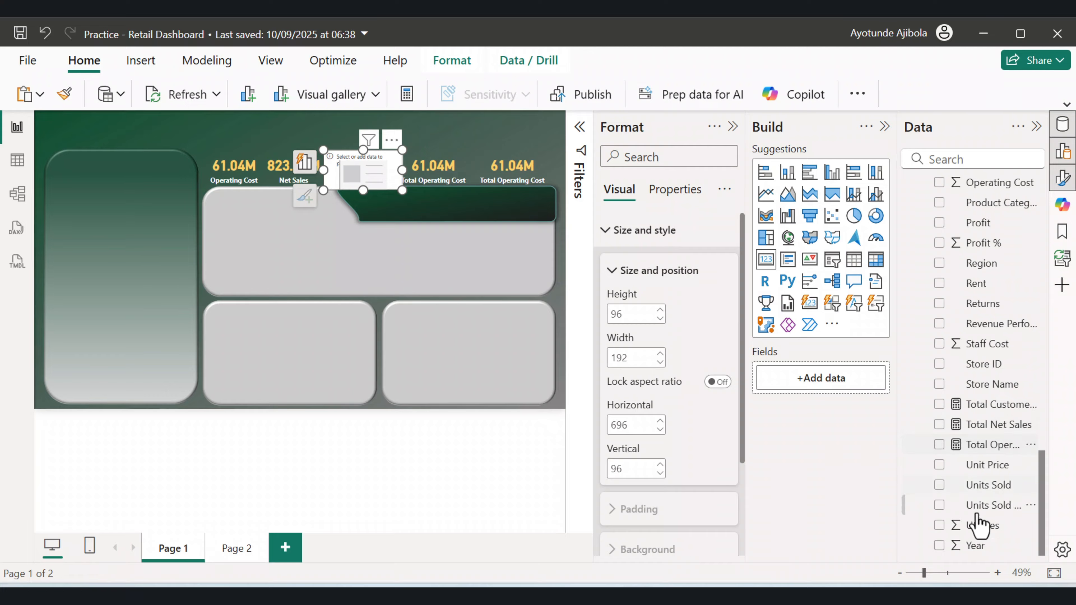
{"action": "scroll", "coordinate": [977, 523], "scroll_direction": "up", "scroll_amount": 4}
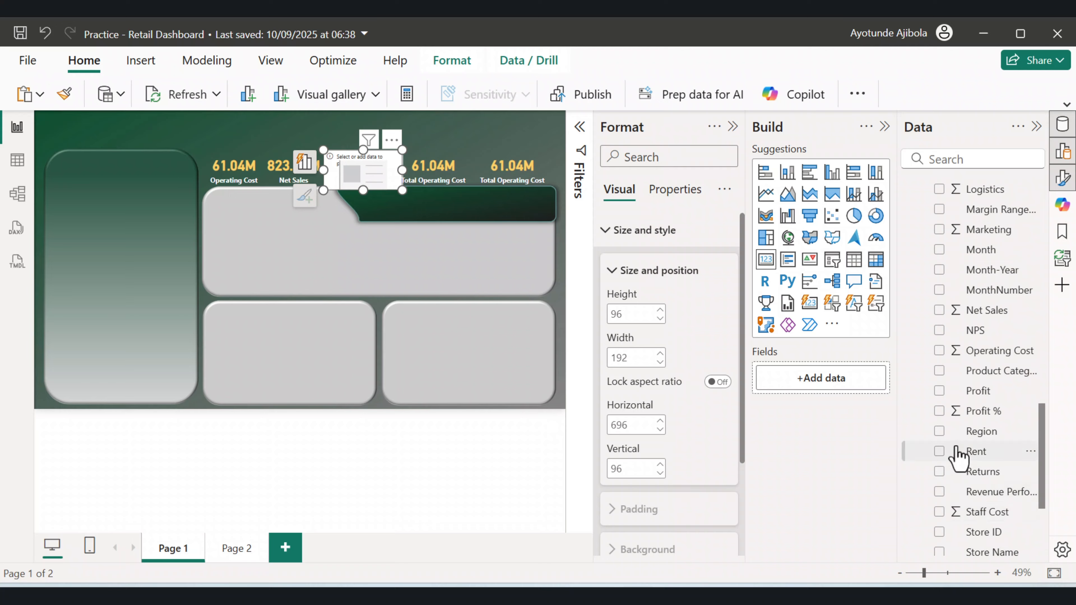
{"action": "scroll", "coordinate": [959, 457], "scroll_direction": "up", "scroll_amount": 4}
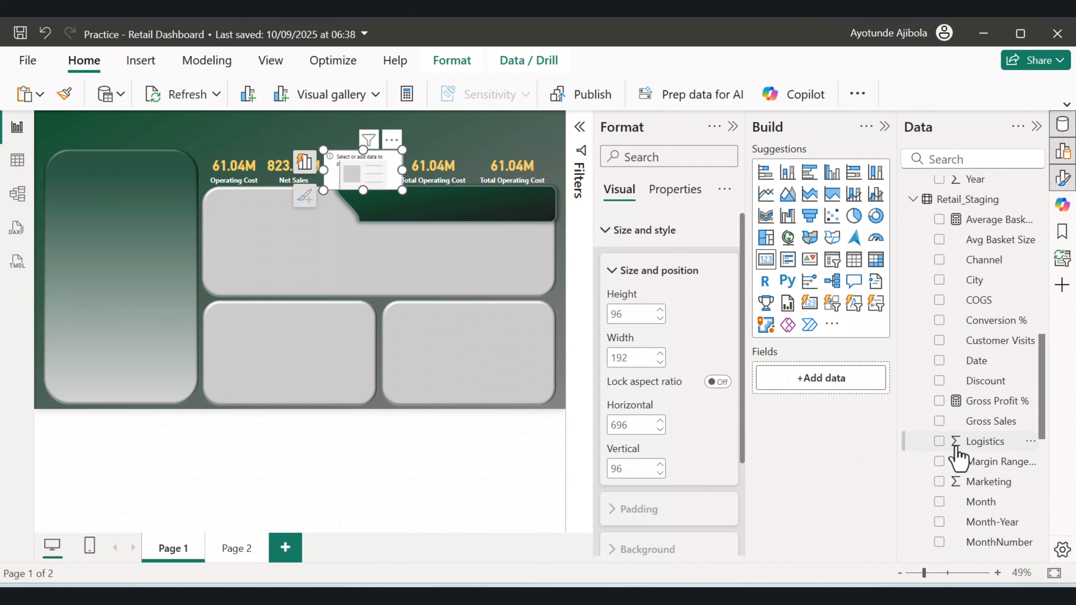
{"action": "left_click", "coordinate": [939, 402]}
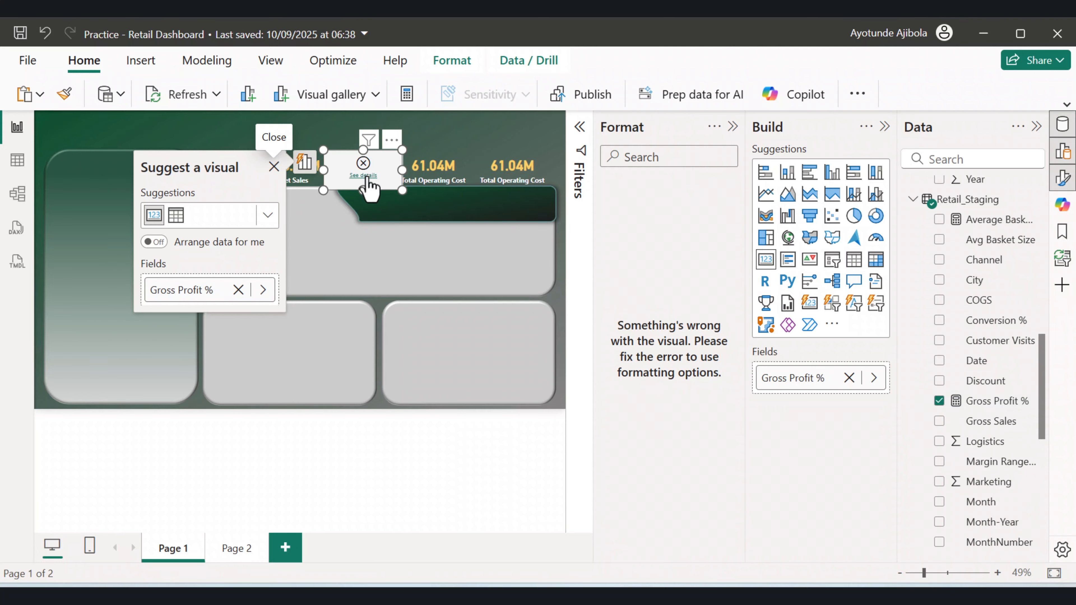
Reopen the Retail_Staging query for editing and set the COGS and Profit columns to Decimal Number.
{"action": "right_click", "coordinate": [974, 202]}
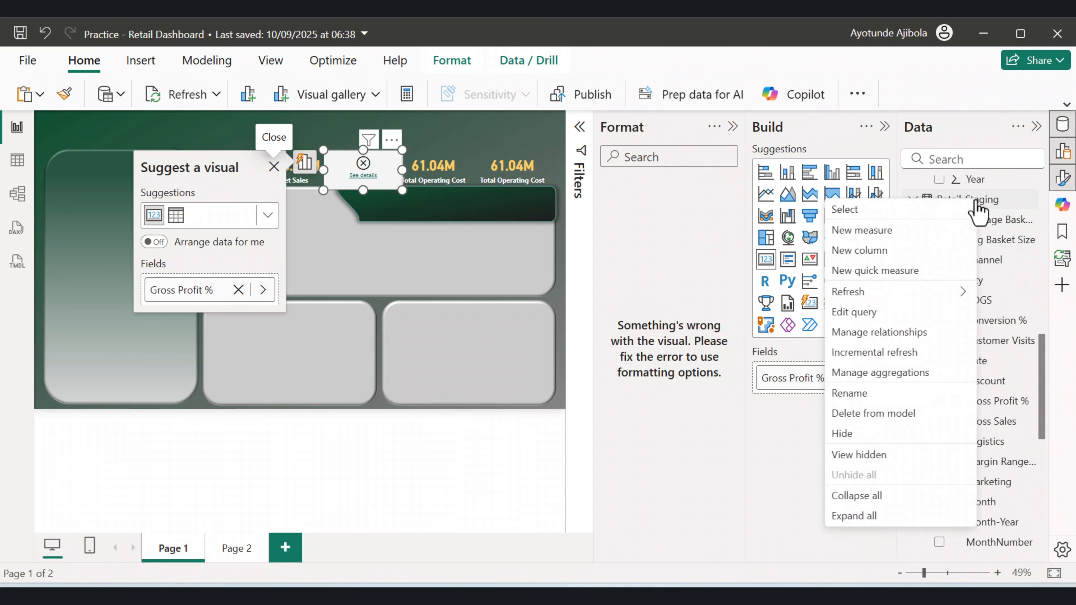
{"action": "left_click", "coordinate": [857, 312]}
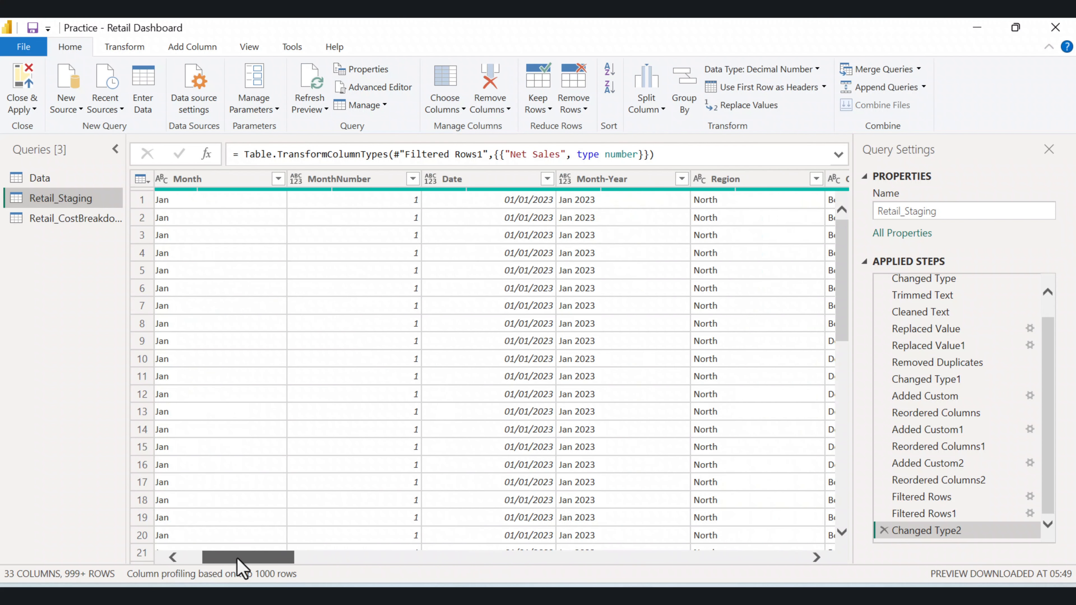
{"action": "left_click_drag", "start_coordinate": [237, 559], "coordinate": [629, 559]}
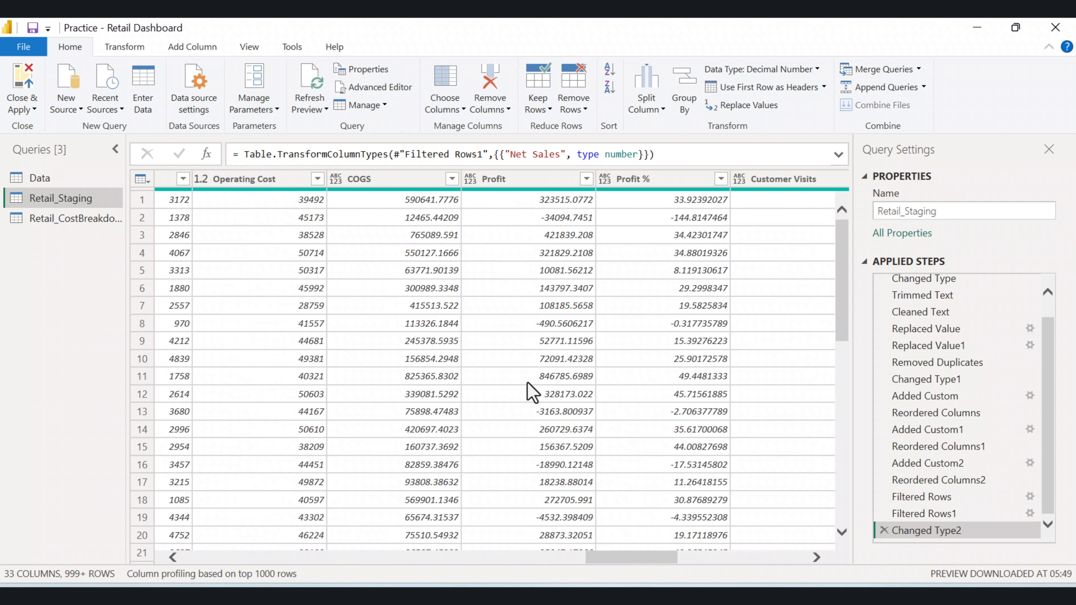
{"action": "left_click", "coordinate": [337, 179]}
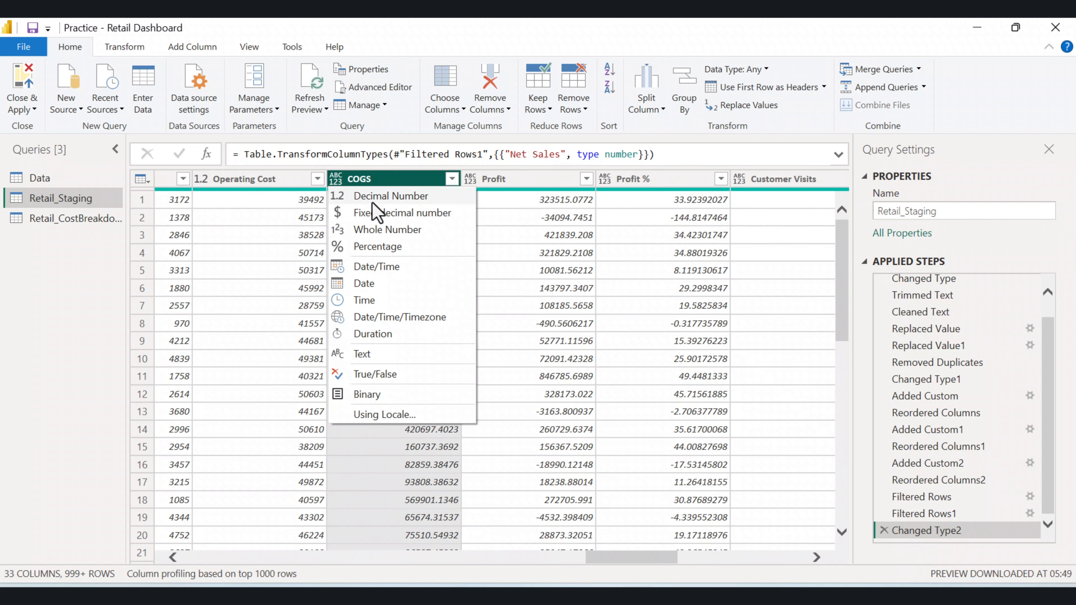
{"action": "left_click", "coordinate": [373, 193]}
{"action": "left_click", "coordinate": [468, 182]}
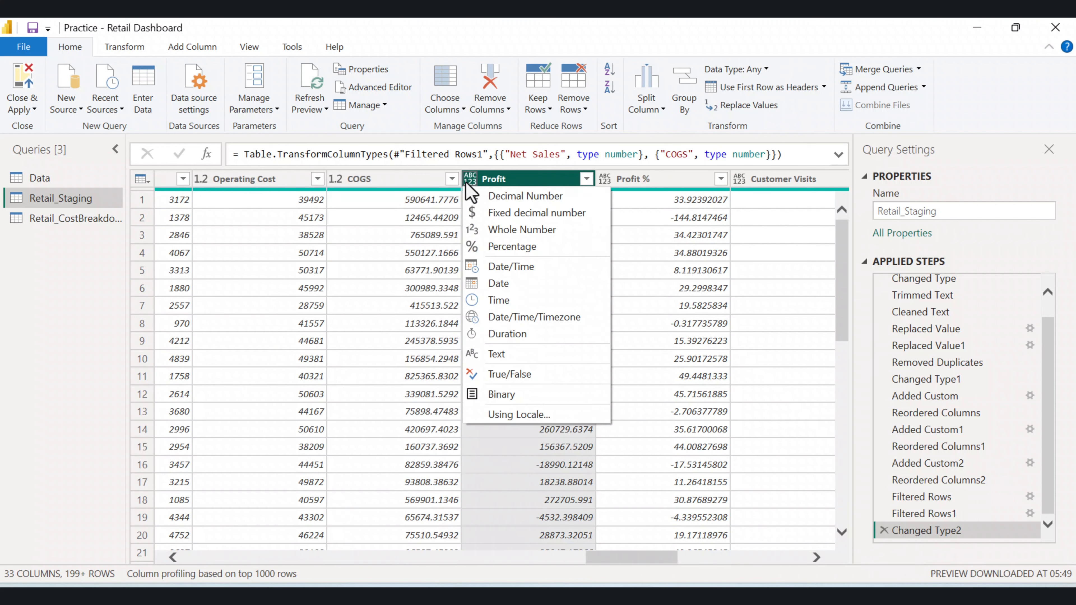
{"action": "left_click", "coordinate": [499, 195]}
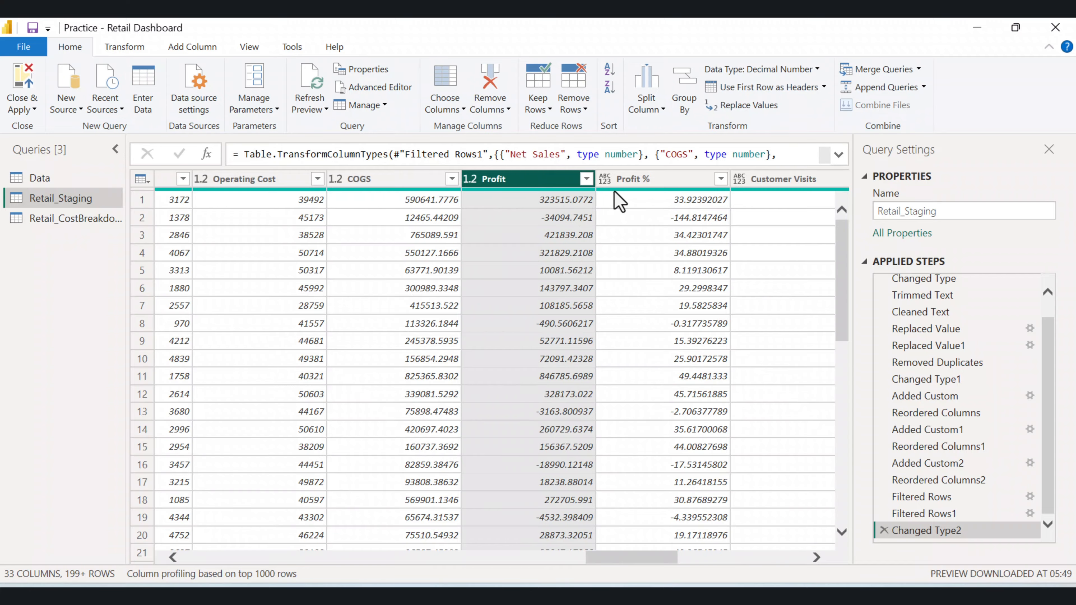
Set the Profit % and Customer Visits columns to Decimal Number.
{"action": "left_click", "coordinate": [605, 180]}
{"action": "left_click", "coordinate": [664, 202]}
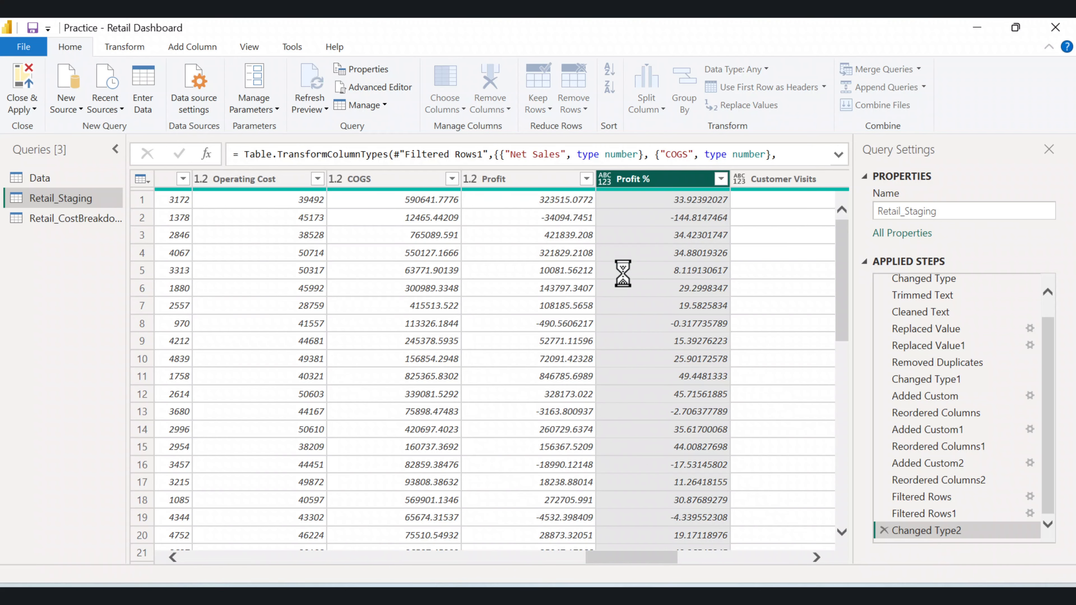
{"action": "left_click_drag", "start_coordinate": [616, 566], "coordinate": [653, 560]}
{"action": "left_click", "coordinate": [485, 181]}
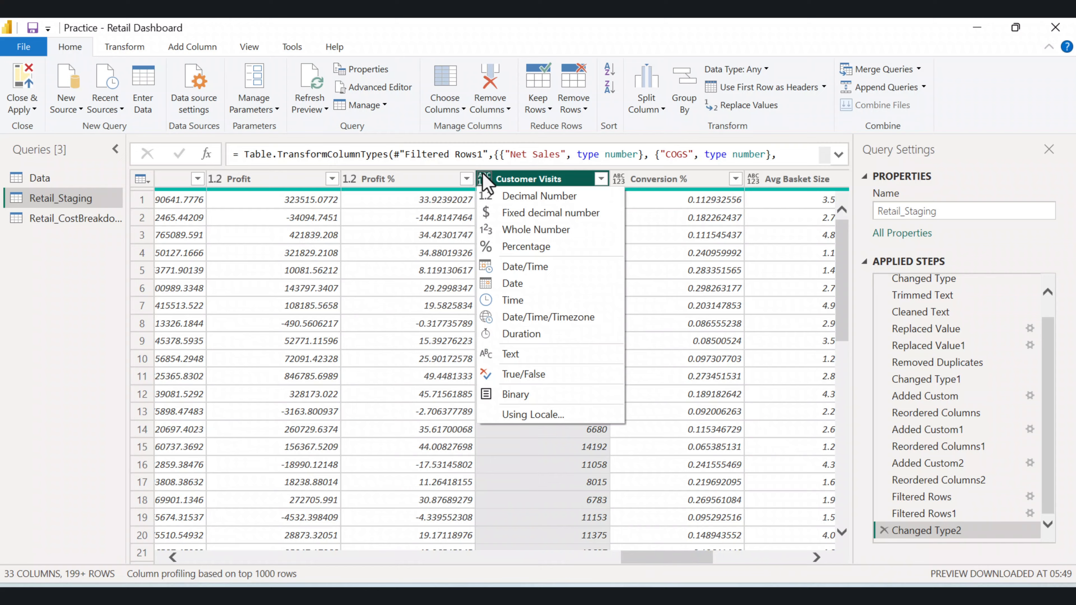
{"action": "left_click", "coordinate": [516, 197]}
Change the Conversion % column type to Percentage, replacing the current conversion.
{"action": "left_click", "coordinate": [507, 181]}
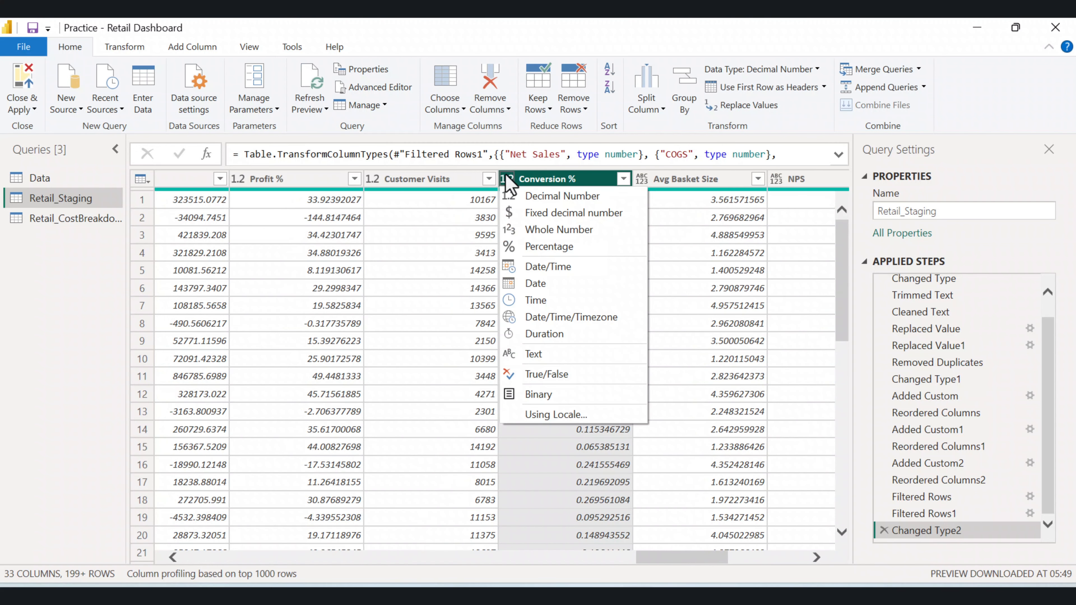
{"action": "left_click", "coordinate": [561, 247]}
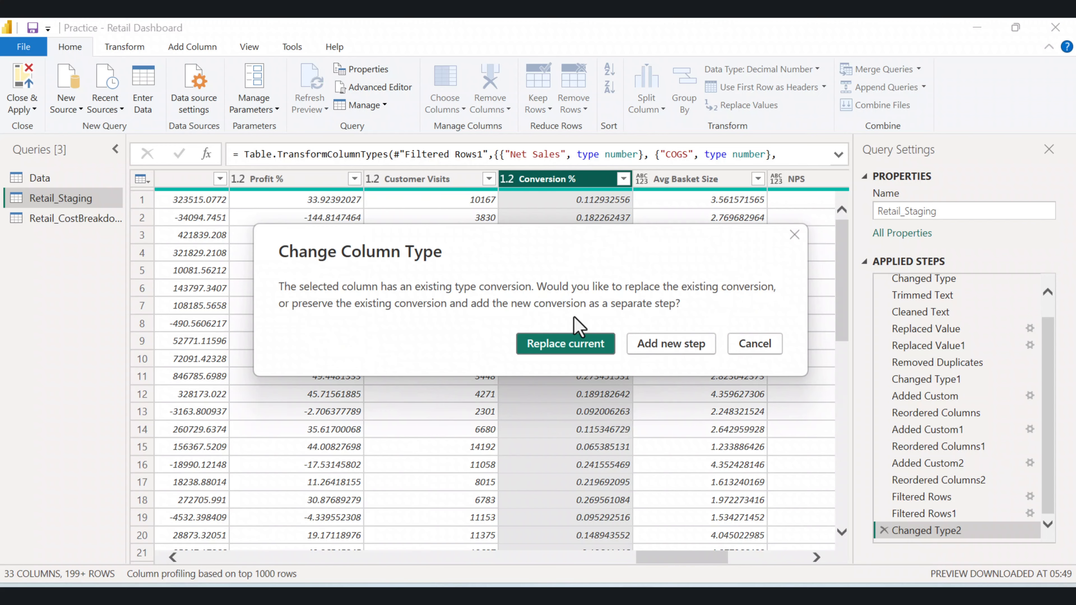
{"action": "left_click", "coordinate": [567, 345]}
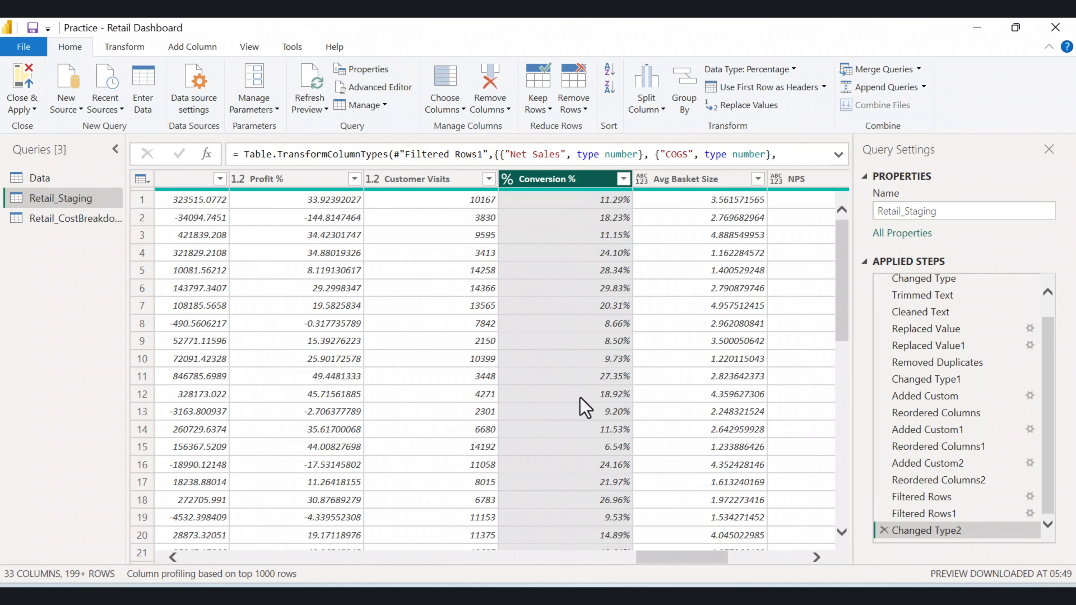
Set the Avg Basket Size and NPS columns to Decimal Number.
{"action": "left_click_drag", "start_coordinate": [692, 563], "coordinate": [725, 564]}
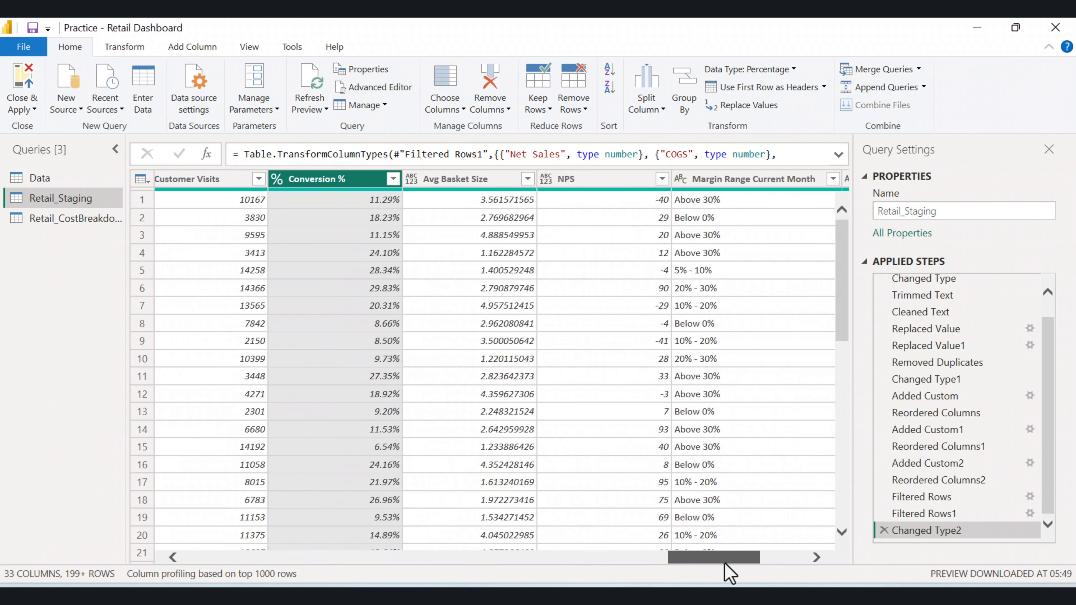
{"action": "left_click", "coordinate": [403, 179]}
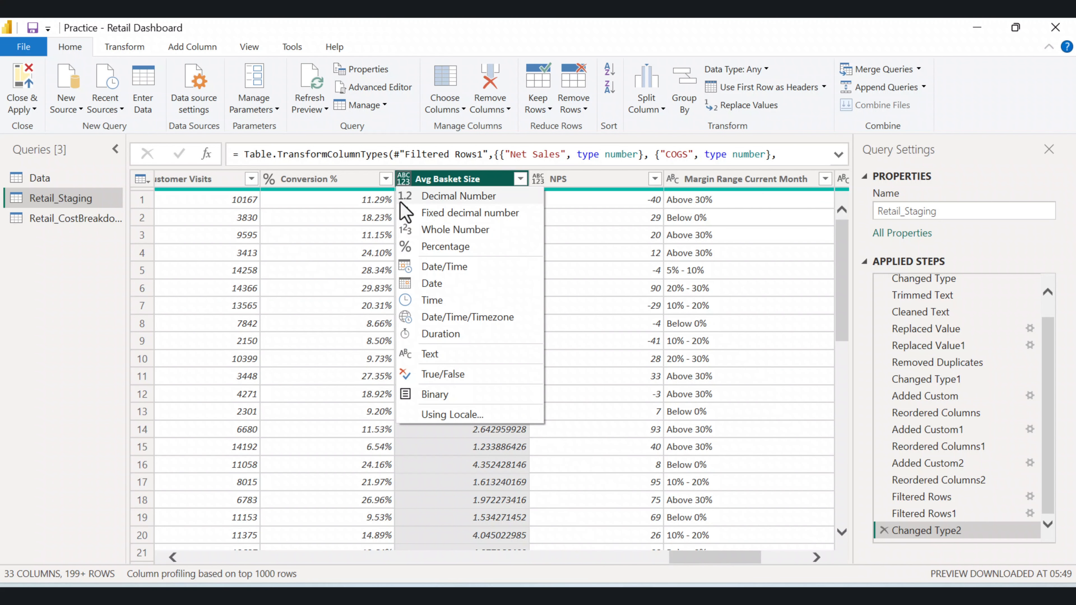
{"action": "left_click", "coordinate": [426, 198]}
{"action": "left_click", "coordinate": [537, 179]}
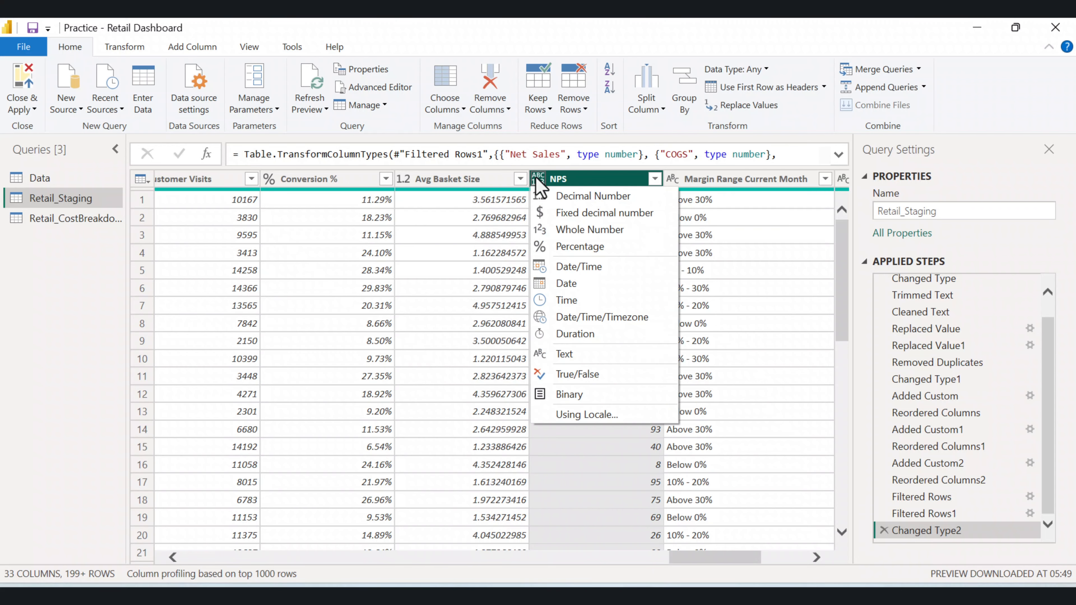
{"action": "left_click", "coordinate": [542, 195]}
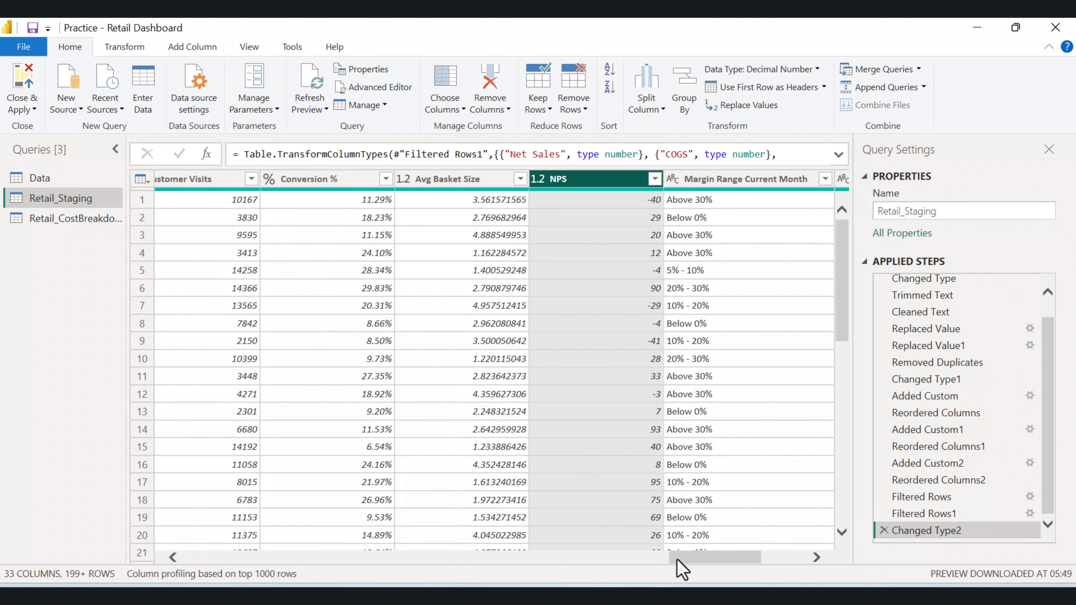
{"action": "left_click_drag", "start_coordinate": [677, 560], "coordinate": [237, 563]}
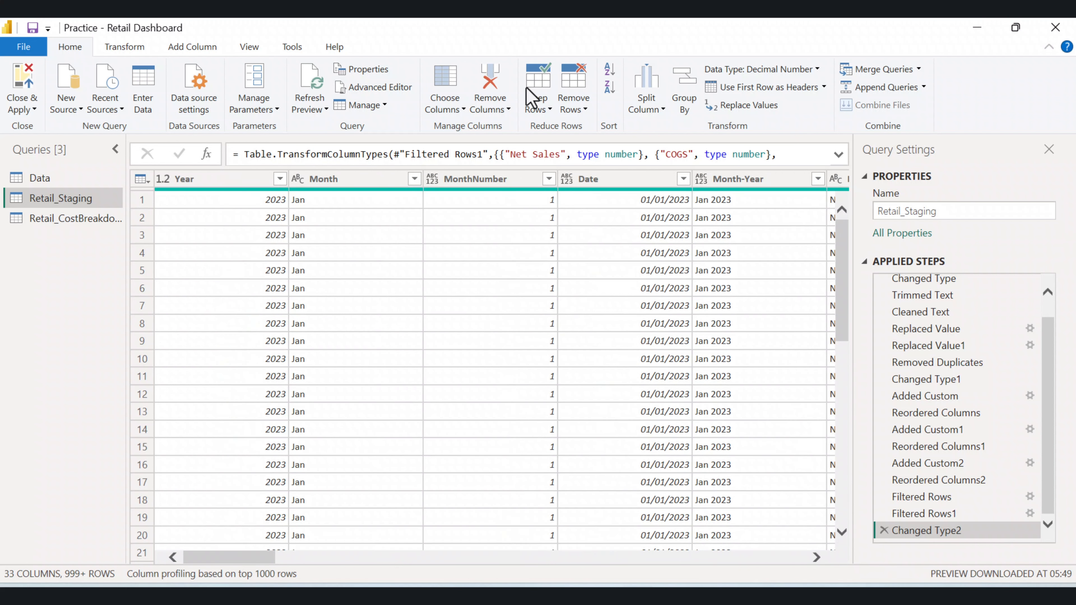
Close the query editor and apply the changes to the report.
{"action": "left_click", "coordinate": [33, 109]}
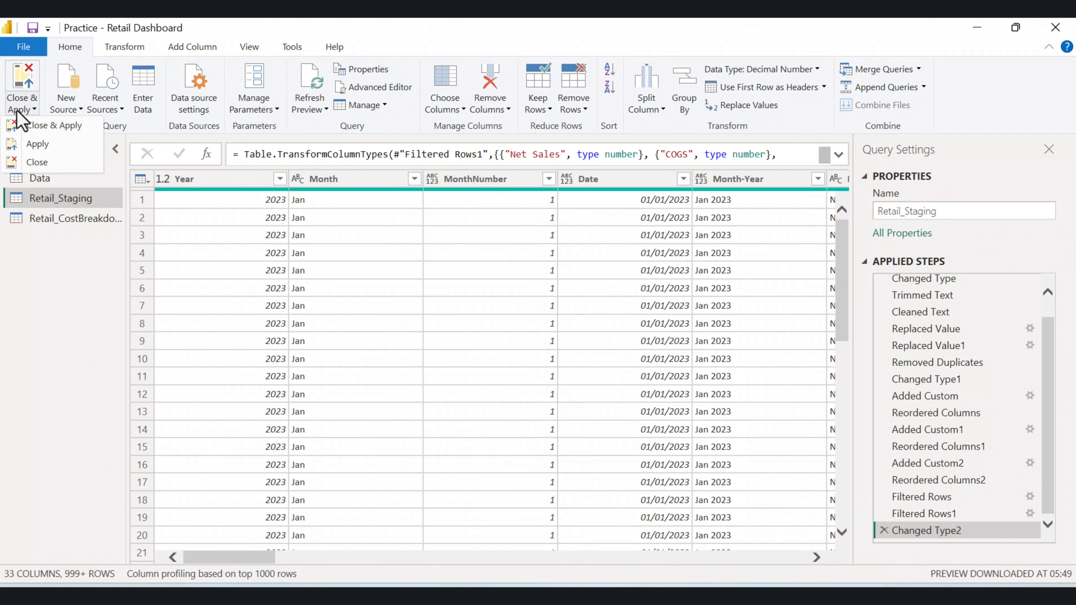
{"action": "left_click", "coordinate": [32, 125]}
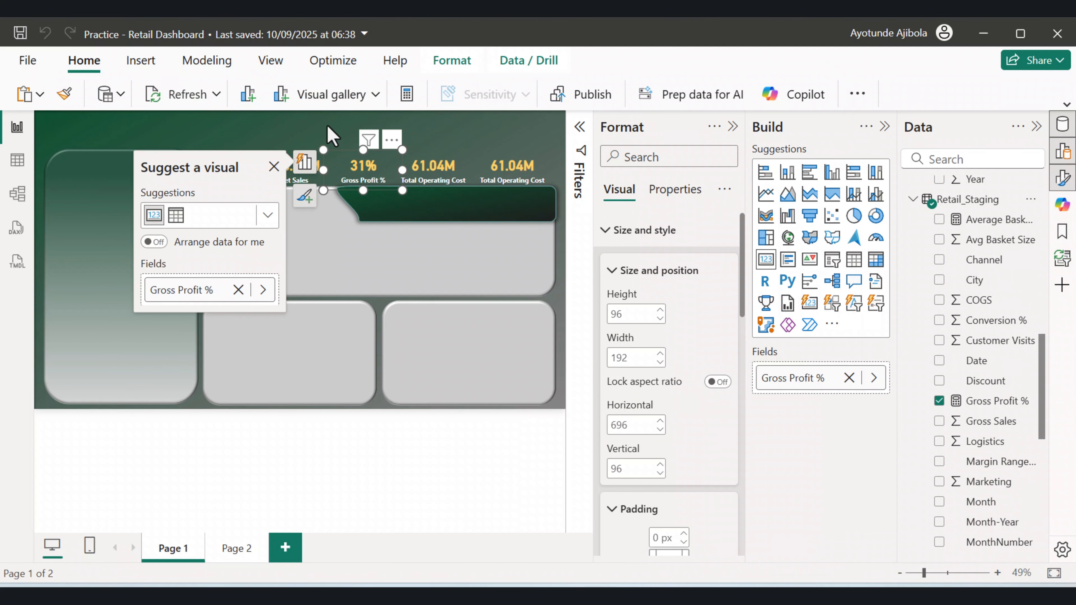
{"action": "left_click", "coordinate": [332, 135]}
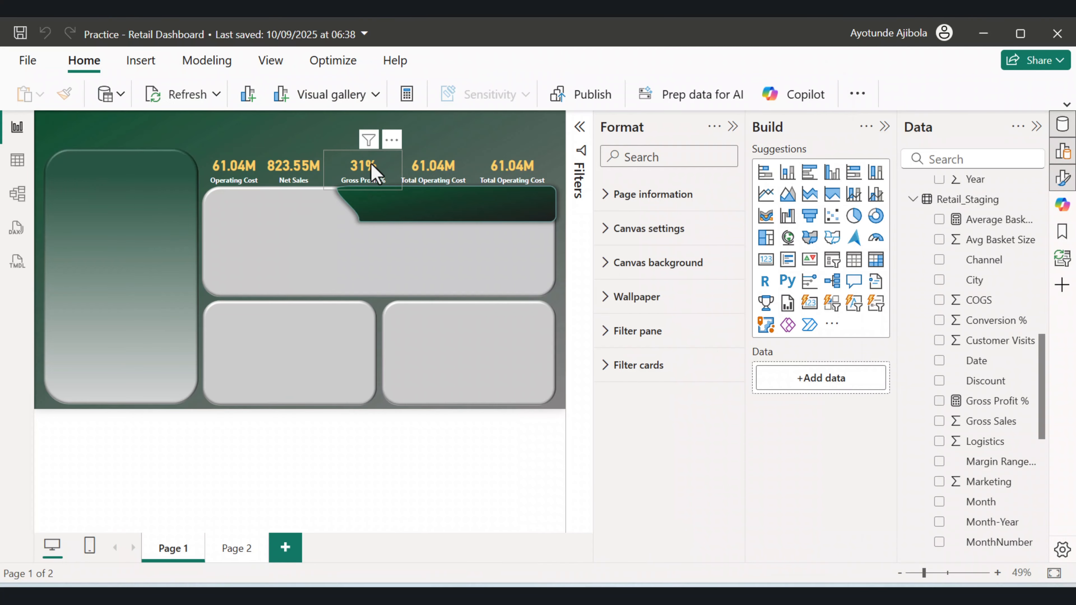
Replace the fourth card's Total Operating Cost measure with Total Customer Visits.
{"action": "left_click_drag", "start_coordinate": [363, 174], "coordinate": [353, 172]}
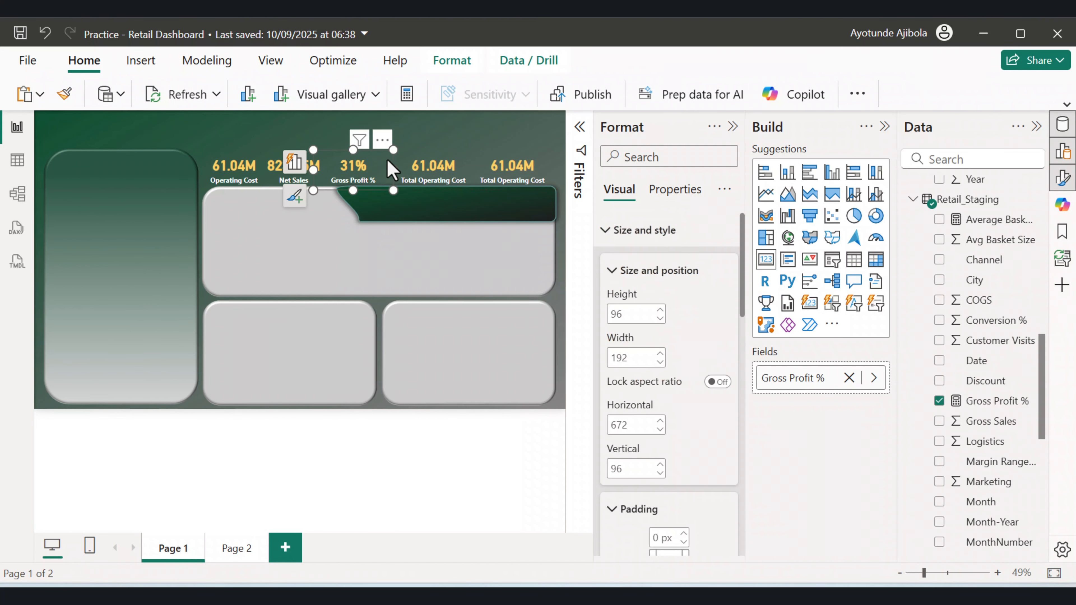
{"action": "left_click", "coordinate": [435, 170]}
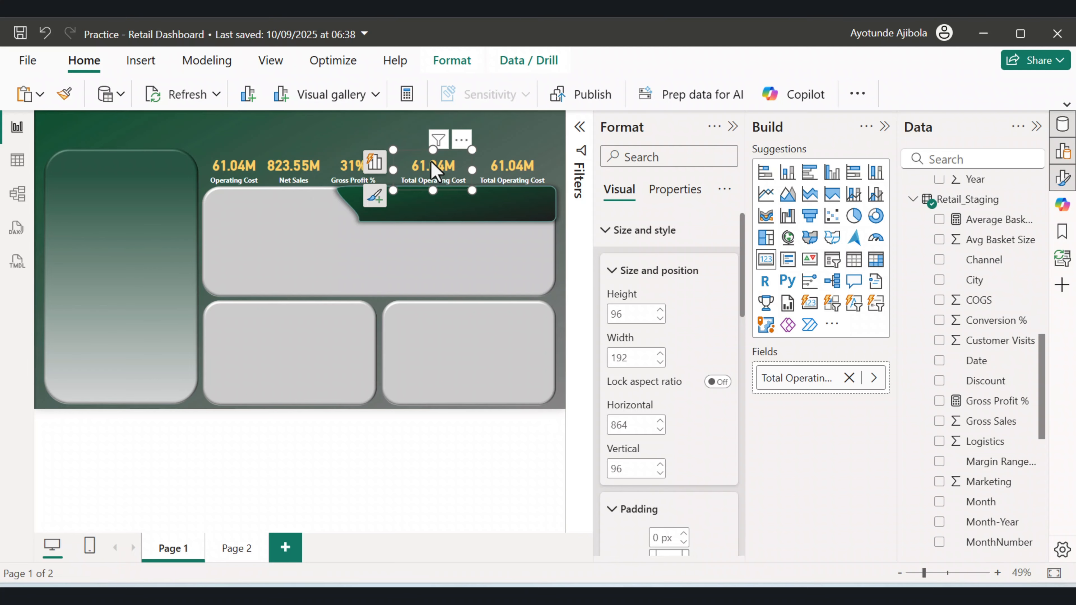
{"action": "scroll", "coordinate": [921, 432], "scroll_direction": "down", "scroll_amount": 8}
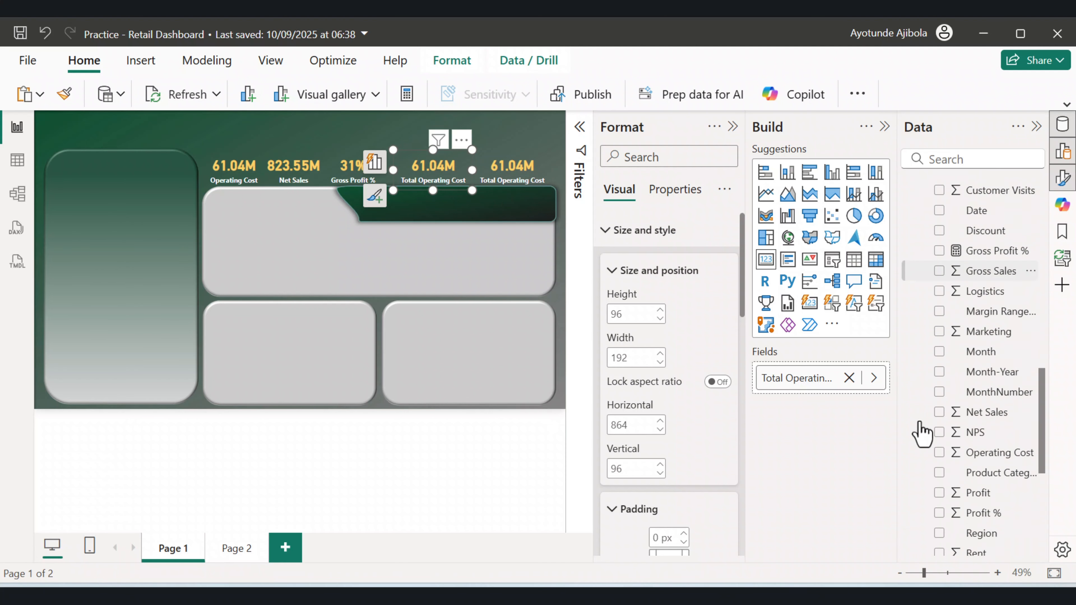
{"action": "left_click", "coordinate": [938, 445]}
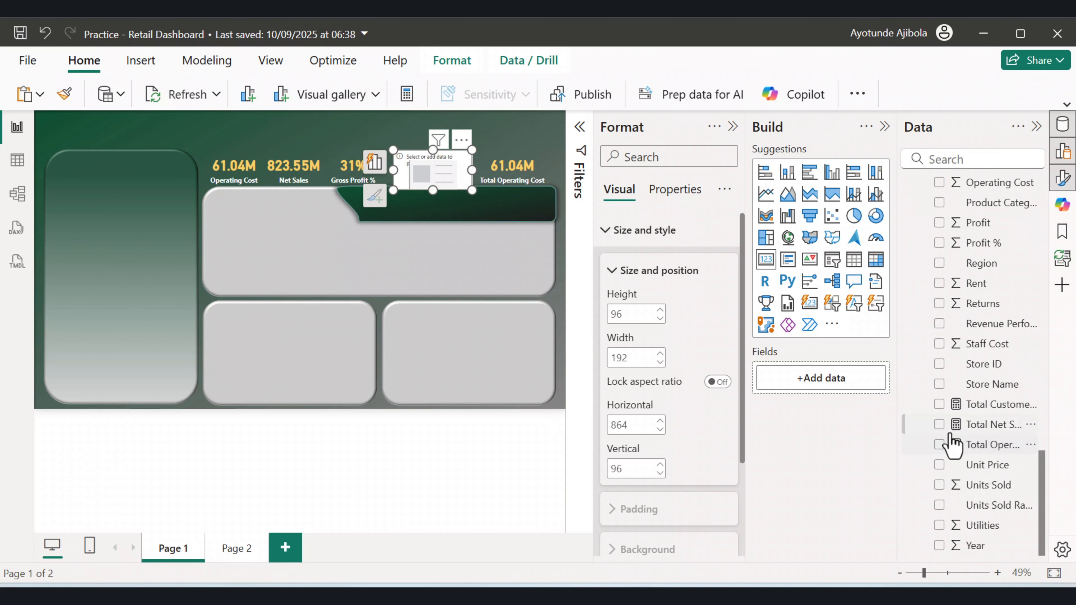
{"action": "scroll", "coordinate": [984, 407], "scroll_direction": "up", "scroll_amount": 2}
{"action": "scroll", "coordinate": [983, 407], "scroll_direction": "up", "scroll_amount": 3}
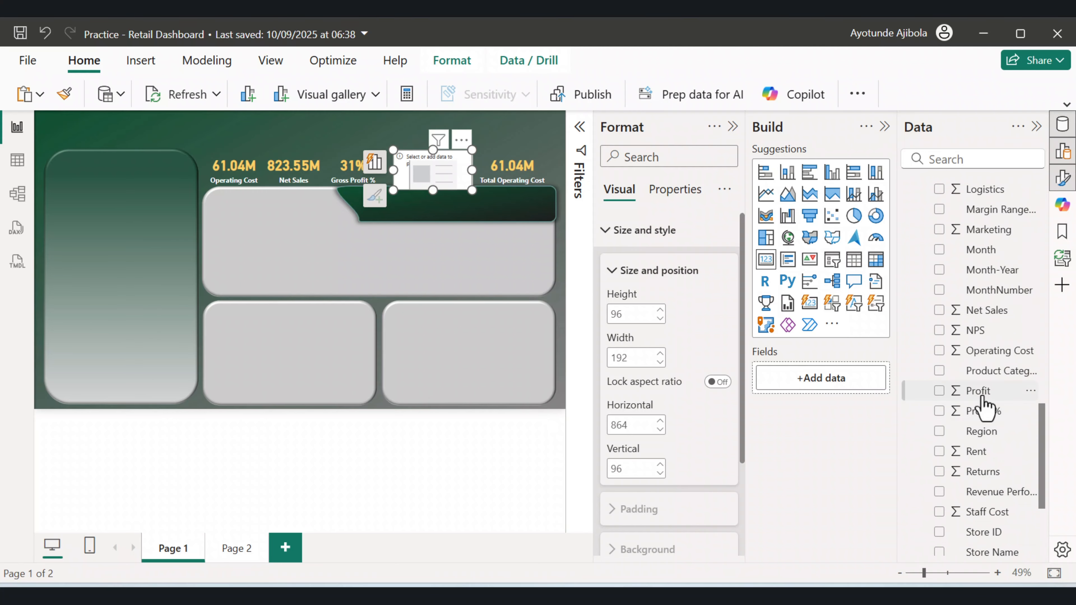
{"action": "scroll", "coordinate": [985, 408], "scroll_direction": "up", "scroll_amount": 5}
{"action": "scroll", "coordinate": [985, 413], "scroll_direction": "down", "scroll_amount": 8}
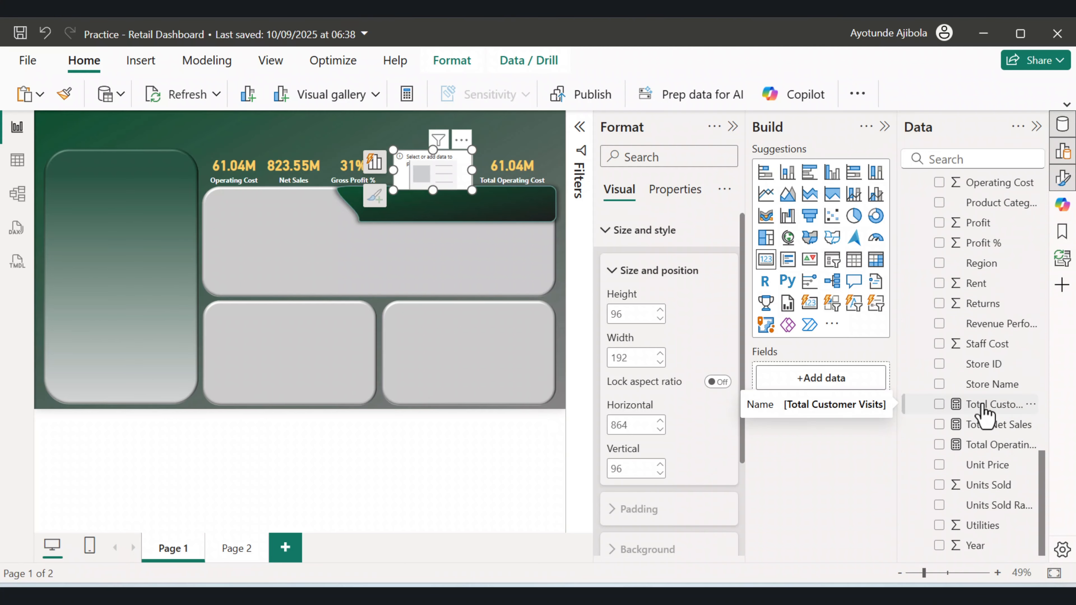
{"action": "left_click", "coordinate": [939, 405]}
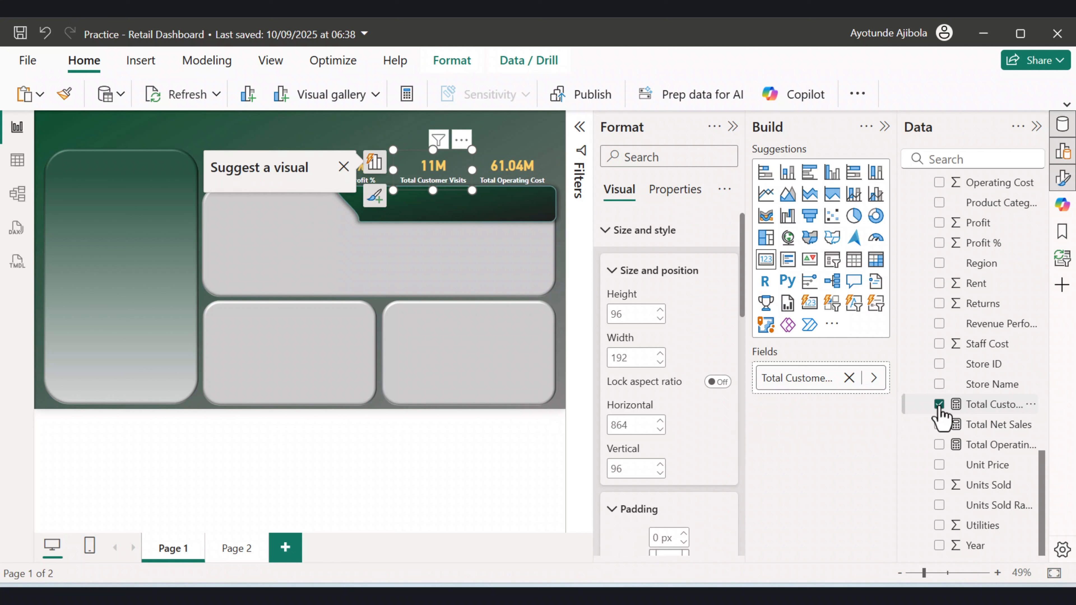
Replace the fifth card's Total Operating Cost measure with Average Basket Size.
{"action": "left_click", "coordinate": [512, 178]}
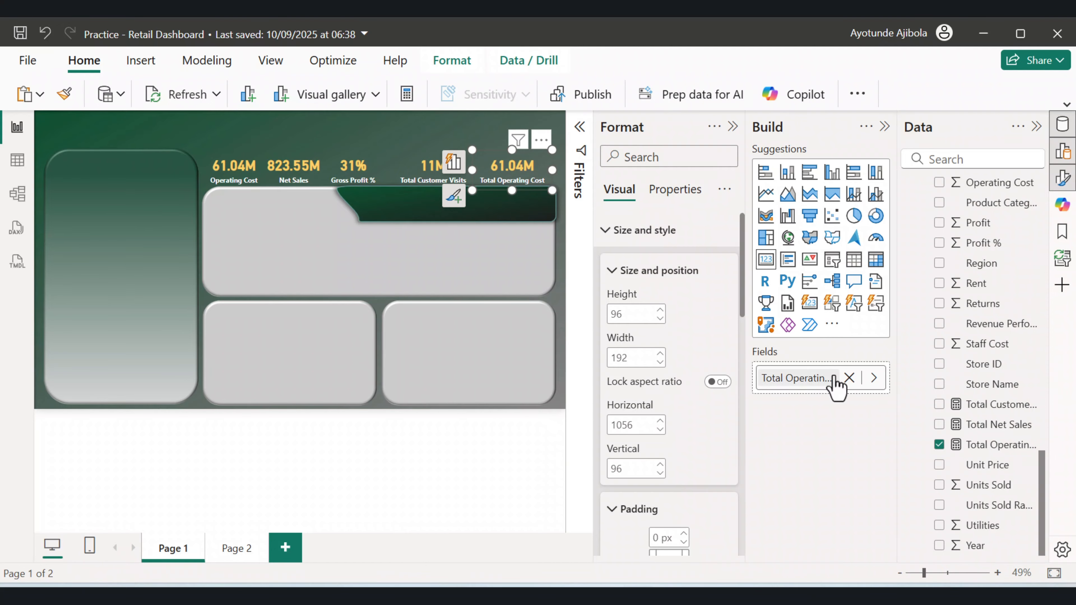
{"action": "left_click", "coordinate": [939, 445]}
{"action": "scroll", "coordinate": [947, 339], "scroll_direction": "up", "scroll_amount": 5}
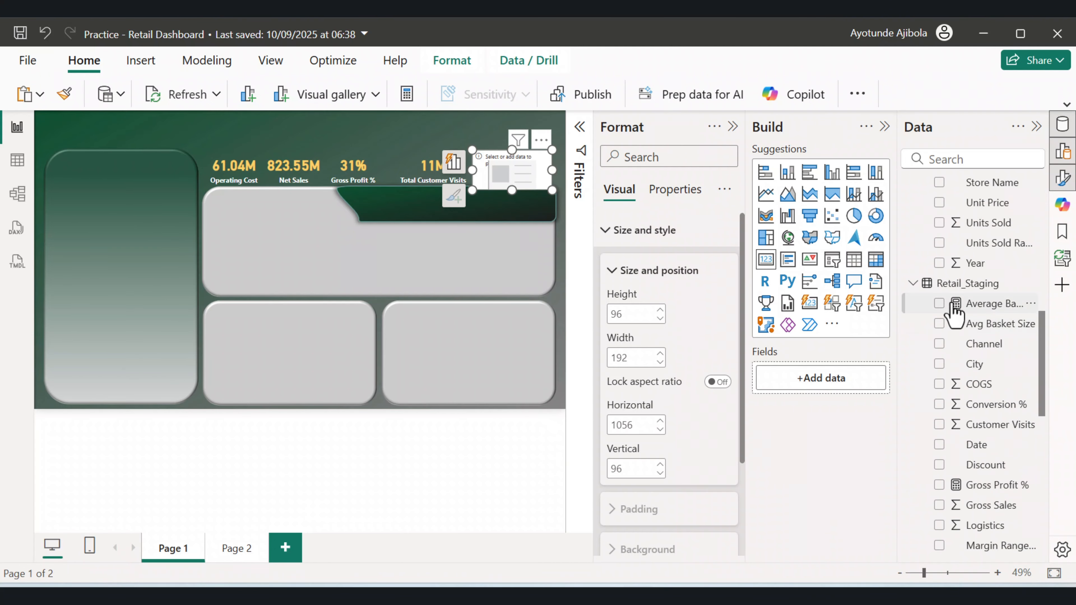
{"action": "left_click", "coordinate": [939, 303]}
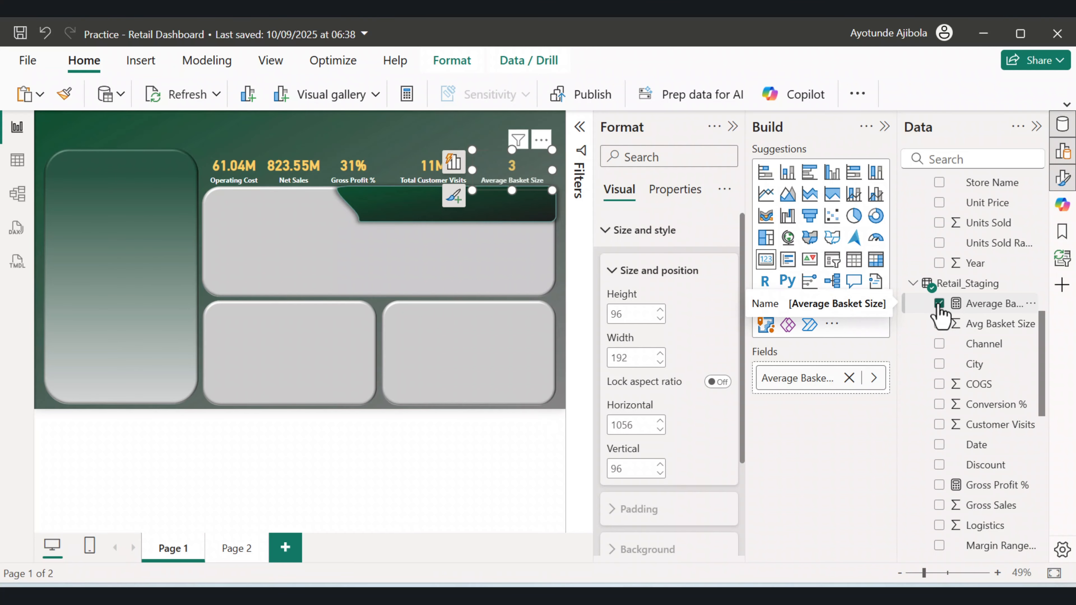
Select all five KPI cards and distribute them horizontally.
{"action": "left_click", "coordinate": [555, 487]}
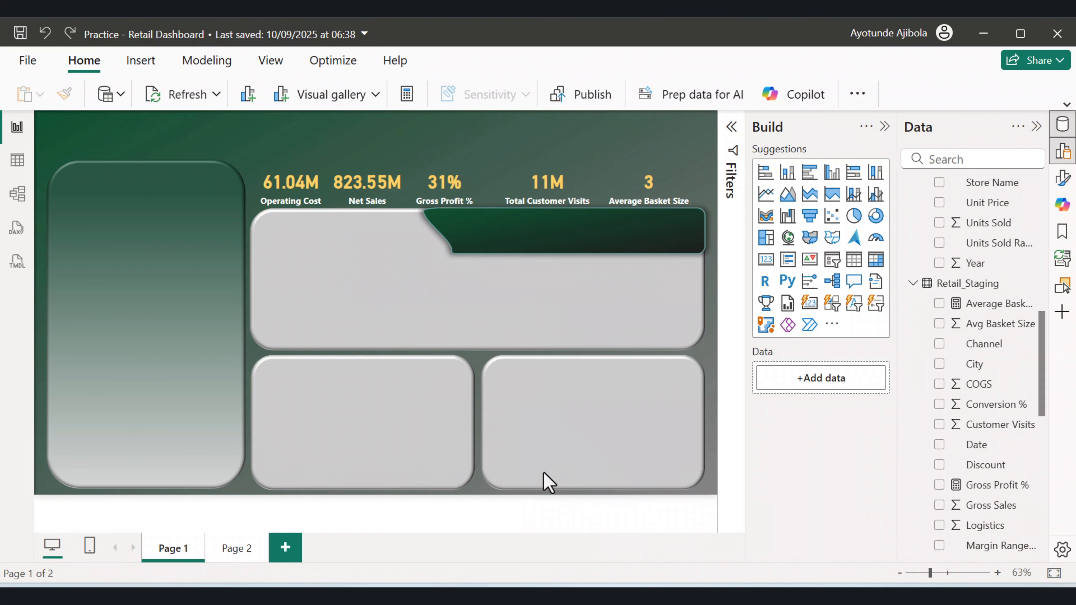
{"action": "left_click", "coordinate": [276, 199]}
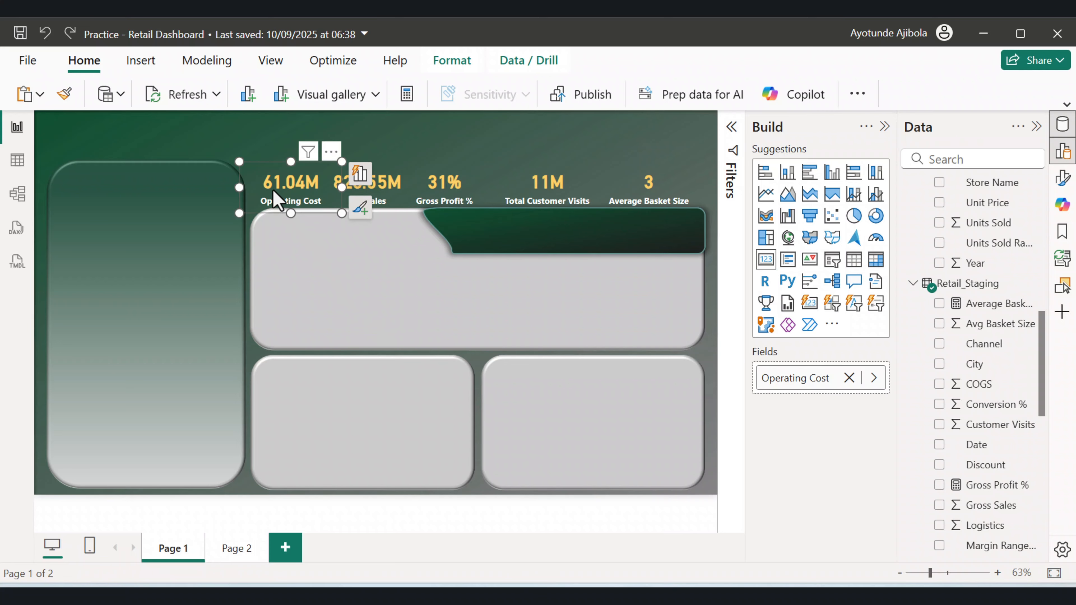
{"action": "left_click", "coordinate": [355, 189], "text": "ctrl"}
{"action": "left_click", "coordinate": [466, 194], "text": "ctrl"}
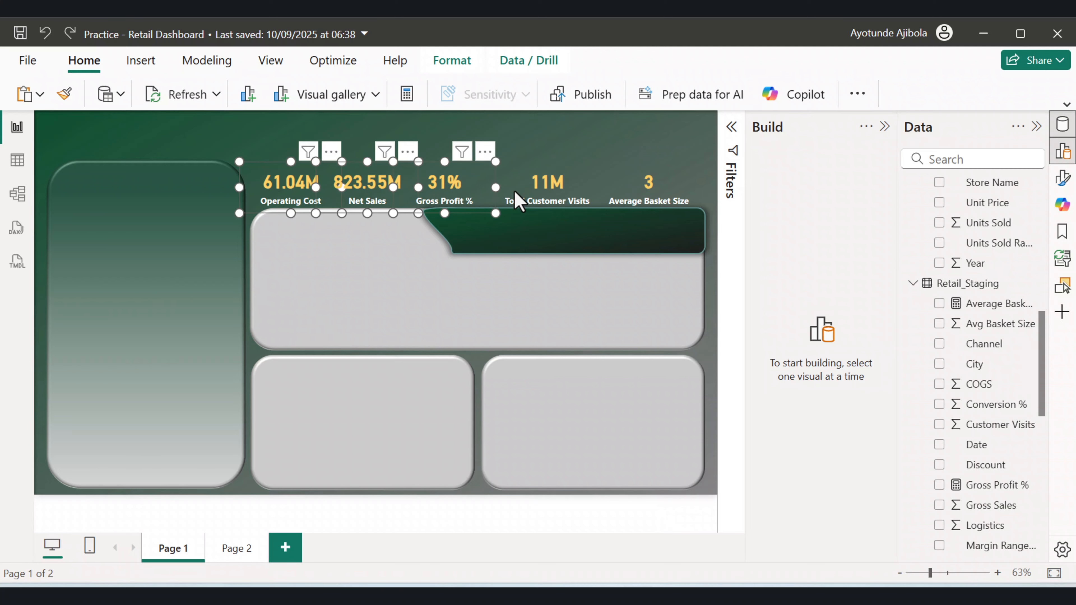
{"action": "left_click", "coordinate": [584, 199], "text": "ctrl"}
{"action": "left_click", "coordinate": [676, 196], "text": "ctrl"}
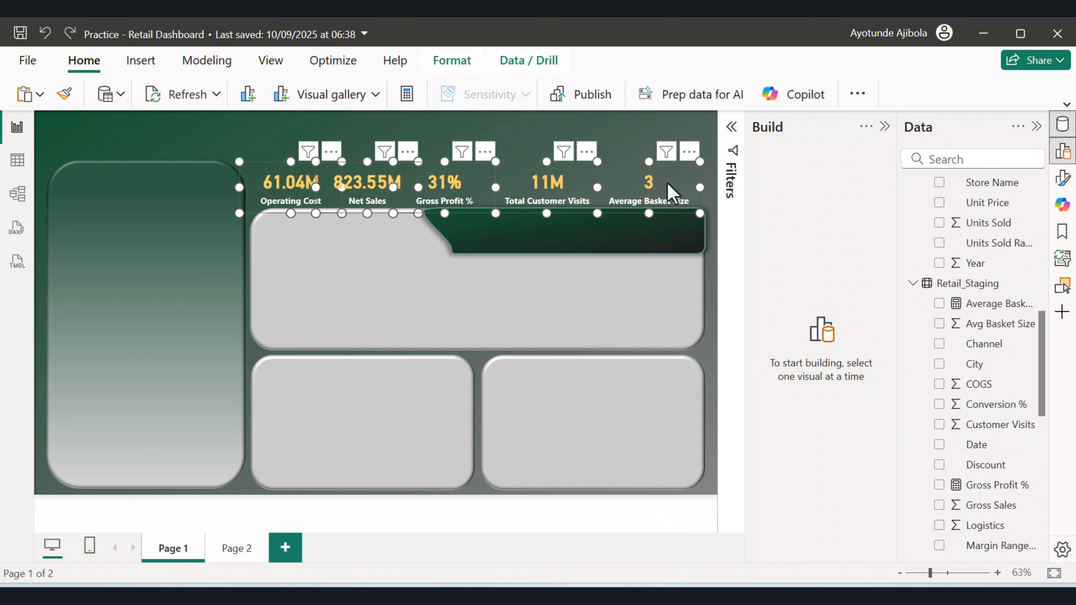
{"action": "left_click", "coordinate": [453, 63]}
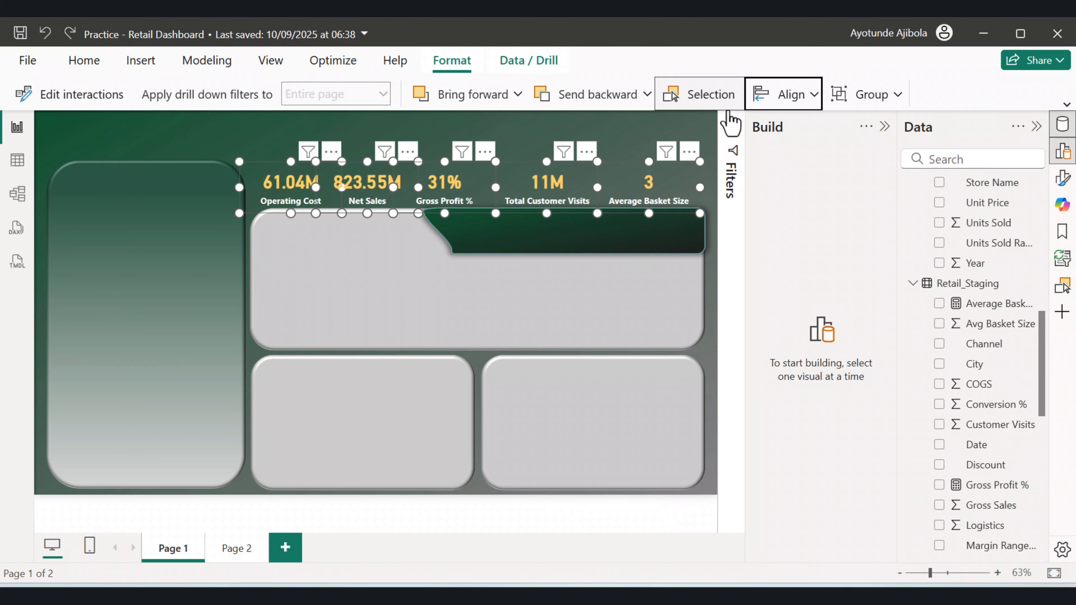
{"action": "left_click", "coordinate": [807, 100]}
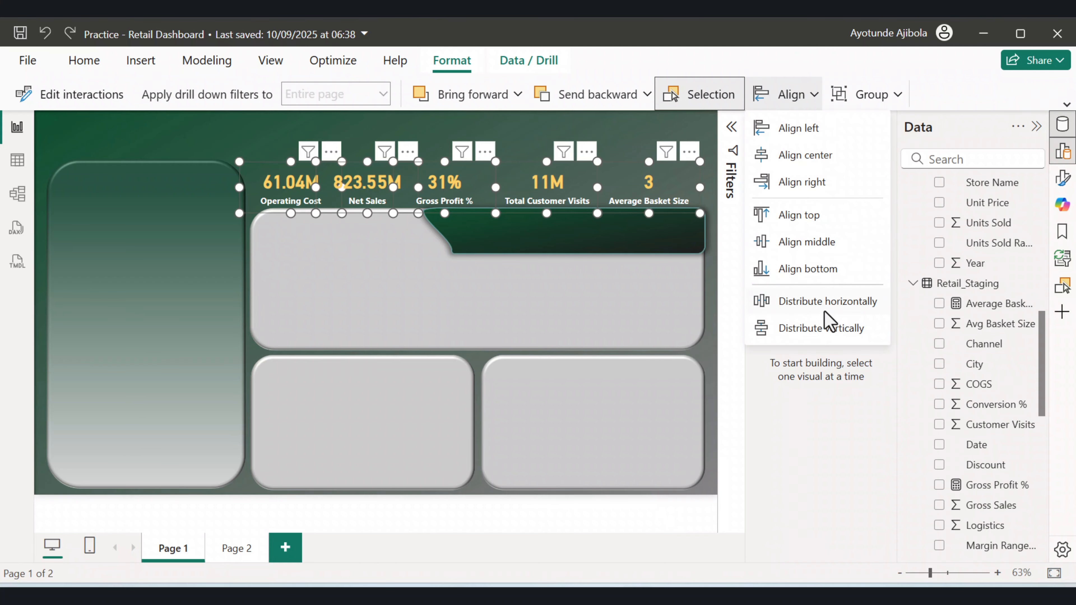
{"action": "left_click", "coordinate": [829, 302]}
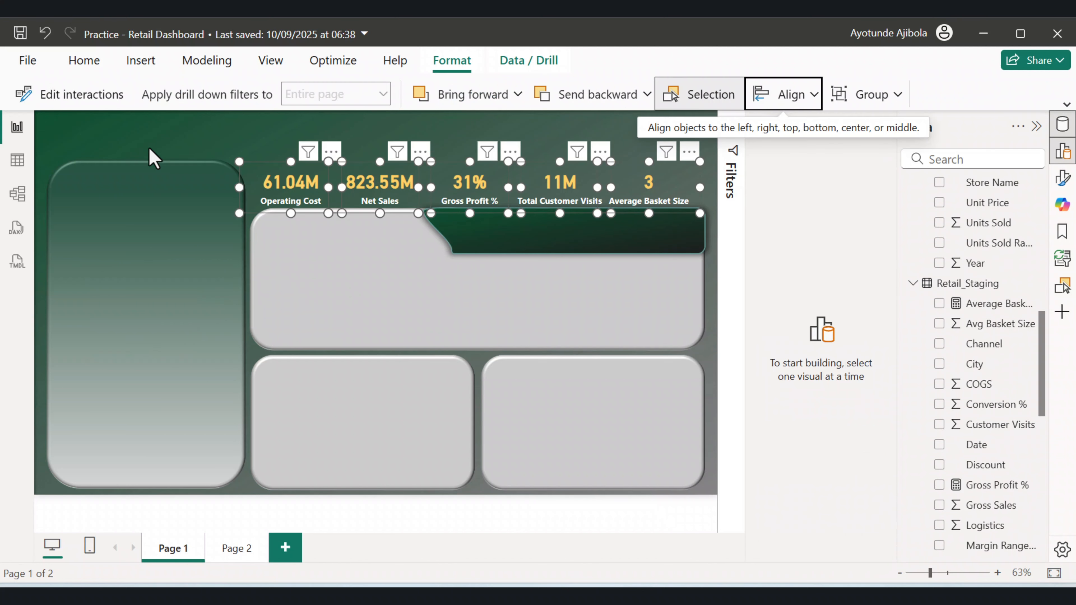
{"action": "left_click", "coordinate": [153, 158]}
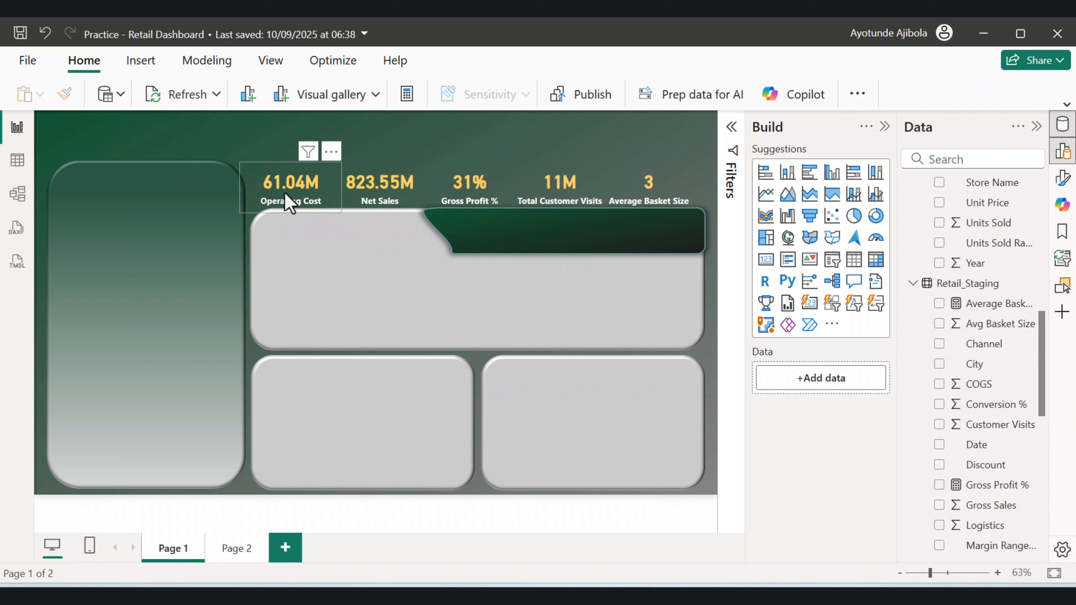
Duplicate the Operating Cost card, move the copy into the large panel's dark header, and shrink it.
{"action": "left_click", "coordinate": [289, 202]}
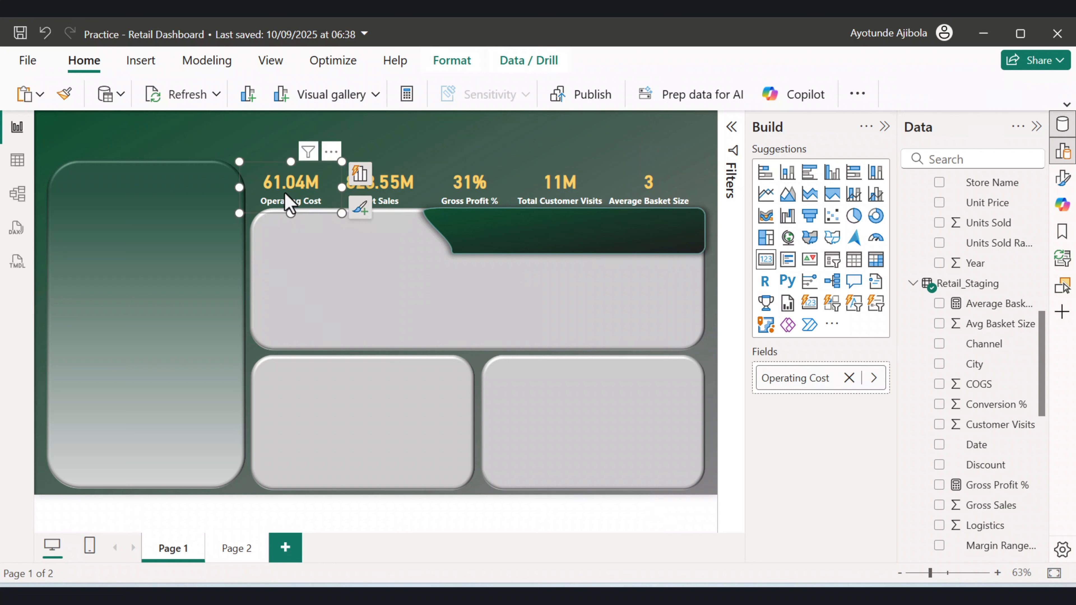
{"action": "key", "text": "ctrl+c"}
{"action": "key", "text": "ctrl+v"}
{"action": "left_click_drag", "start_coordinate": [319, 212], "coordinate": [506, 253]}
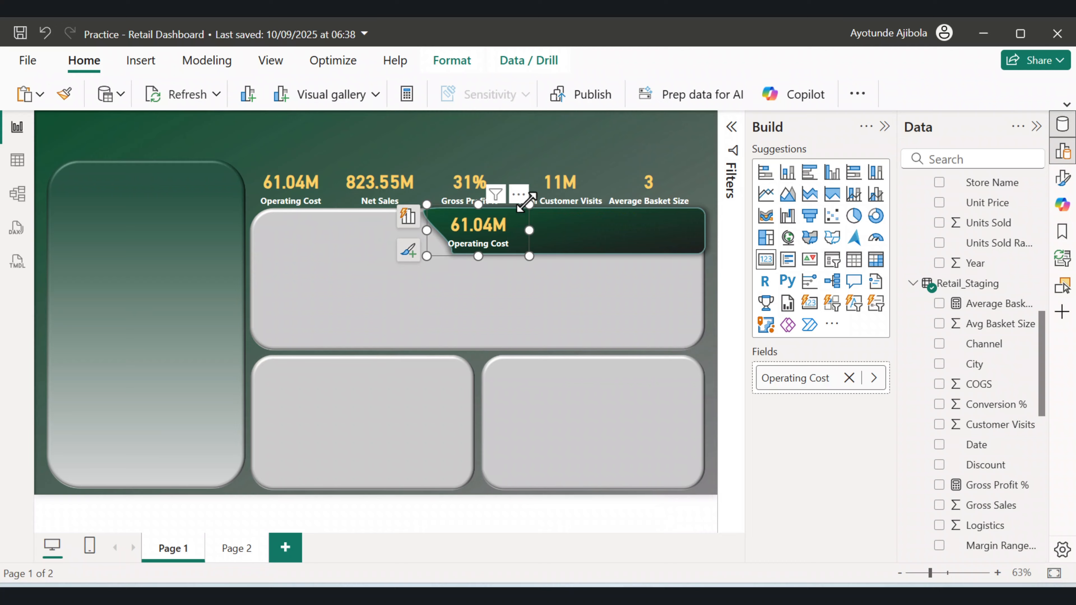
{"action": "left_click_drag", "start_coordinate": [529, 204], "coordinate": [495, 233]}
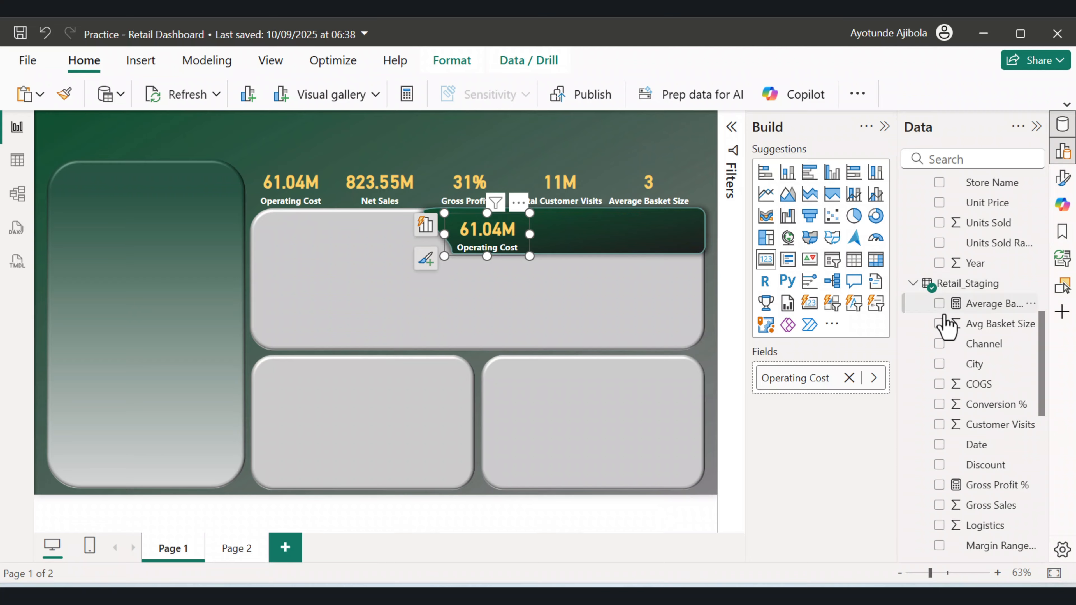
Replace the copied card's Total Operating Cost measure with Total Net Sales.
{"action": "scroll", "coordinate": [999, 440], "scroll_direction": "down", "scroll_amount": 4}
{"action": "scroll", "coordinate": [1011, 453], "scroll_direction": "down", "scroll_amount": 8}
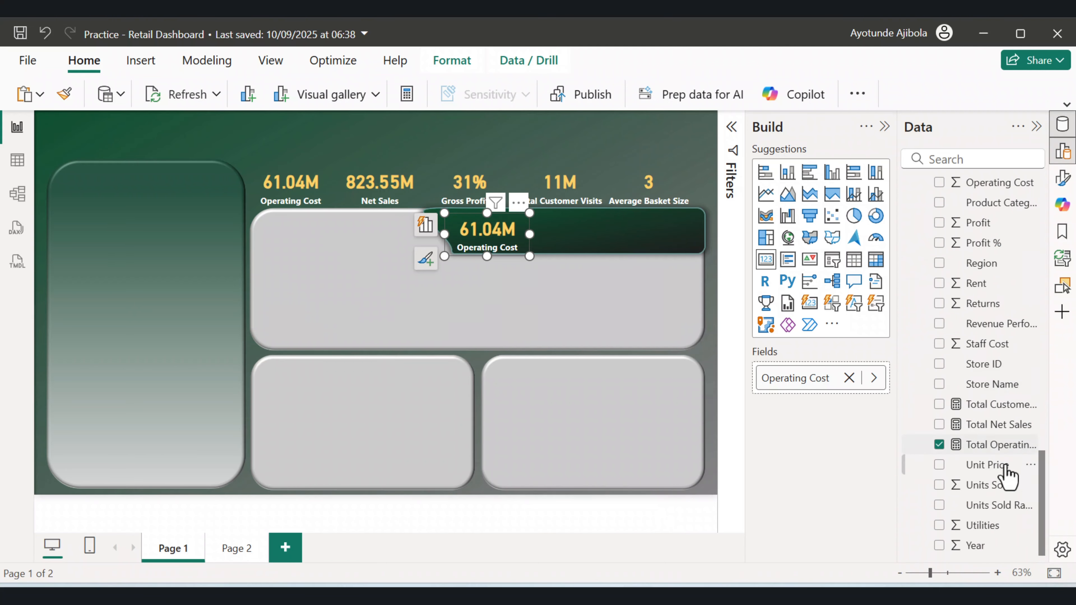
{"action": "left_click", "coordinate": [939, 444]}
{"action": "scroll", "coordinate": [1013, 443], "scroll_direction": "down", "scroll_amount": 7}
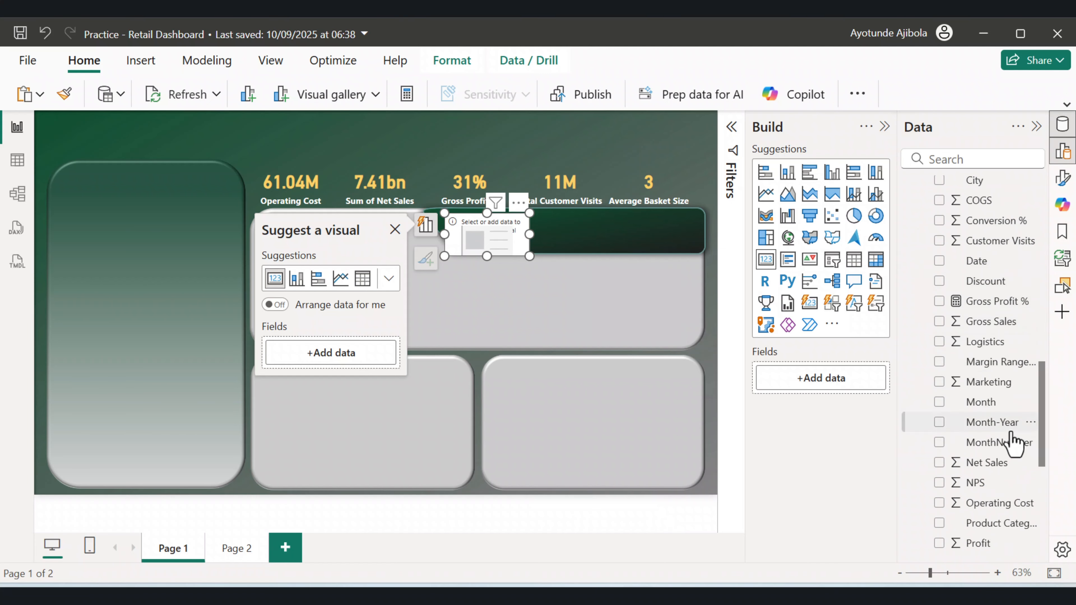
{"action": "scroll", "coordinate": [1013, 443], "scroll_direction": "down", "scroll_amount": 2}
{"action": "scroll", "coordinate": [1014, 443], "scroll_direction": "down", "scroll_amount": 6}
{"action": "left_click", "coordinate": [938, 424]}
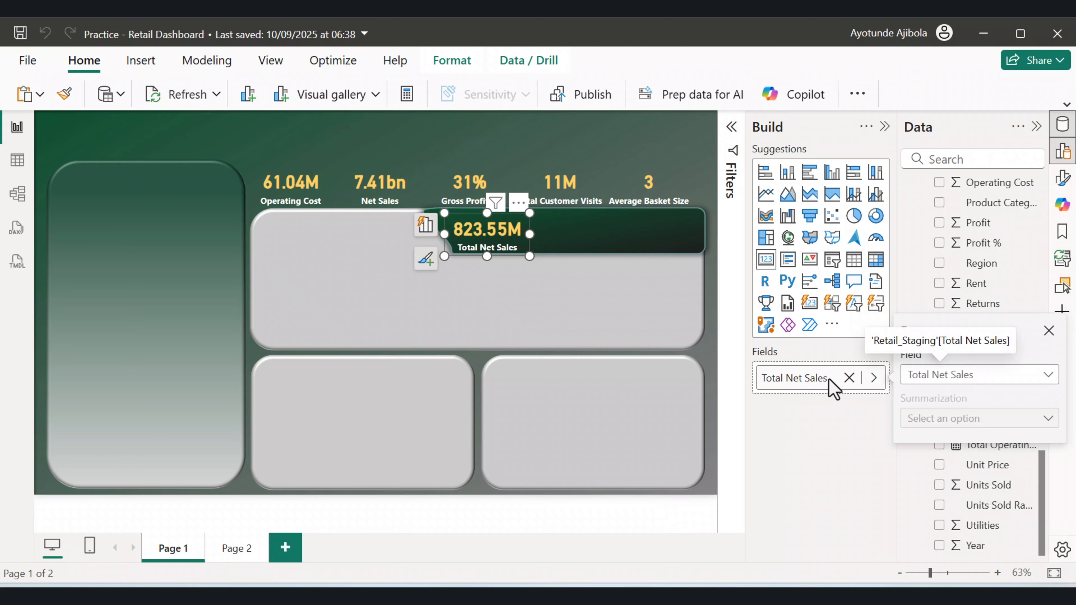
Rename the copied card's field to Net Sales.
{"action": "double_click", "coordinate": [791, 378]}
{"action": "left_click", "coordinate": [785, 378]}
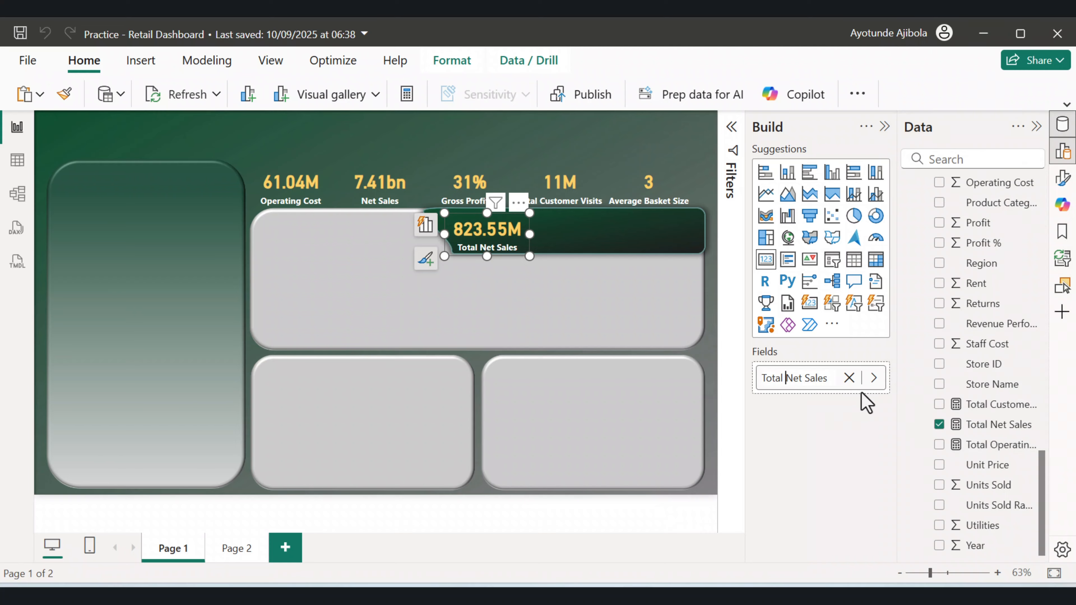
{"action": "key", "text": "BackSpace"}
{"action": "key", "text": "BackSpace"}
{"action": "left_click", "coordinate": [559, 270]}
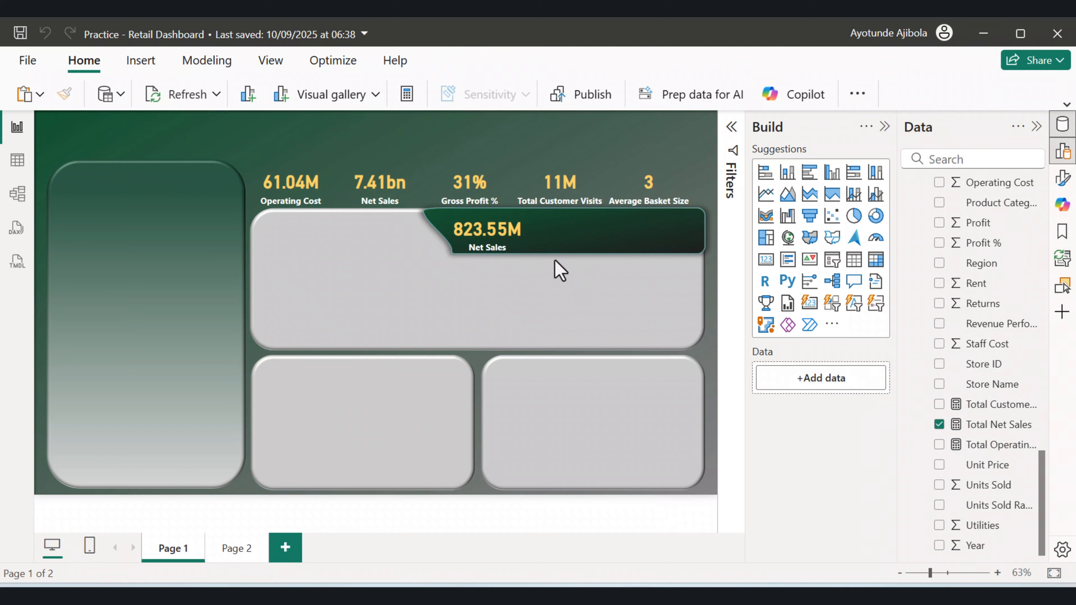
{"action": "left_click", "coordinate": [504, 236]}
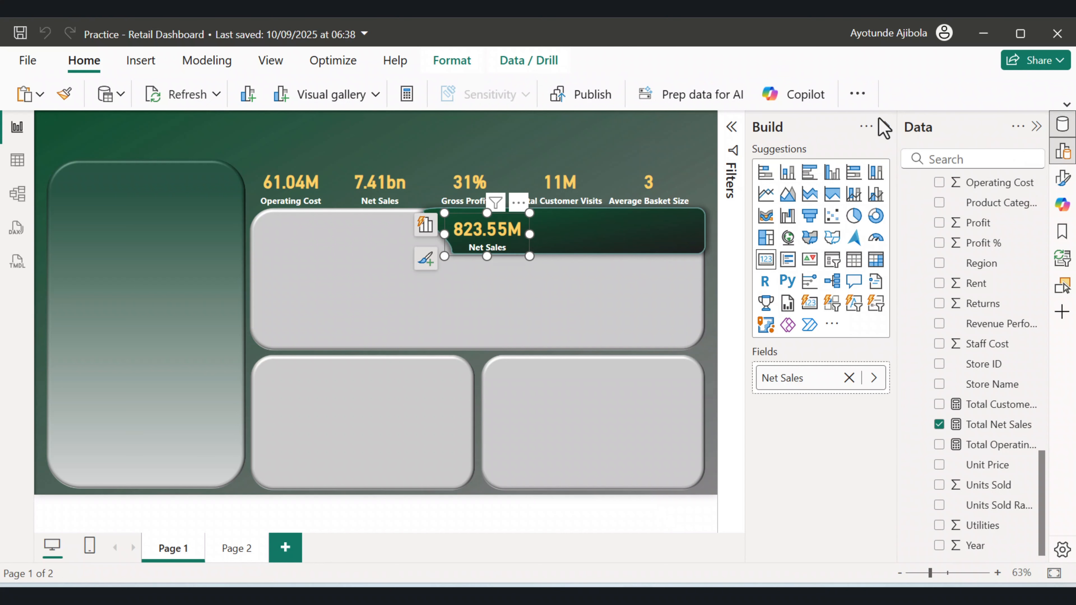
Reduce the Net Sales card's callout value font size to 20 and narrow the card.
{"action": "left_click", "coordinate": [885, 126]}
{"action": "left_click", "coordinate": [1063, 184]}
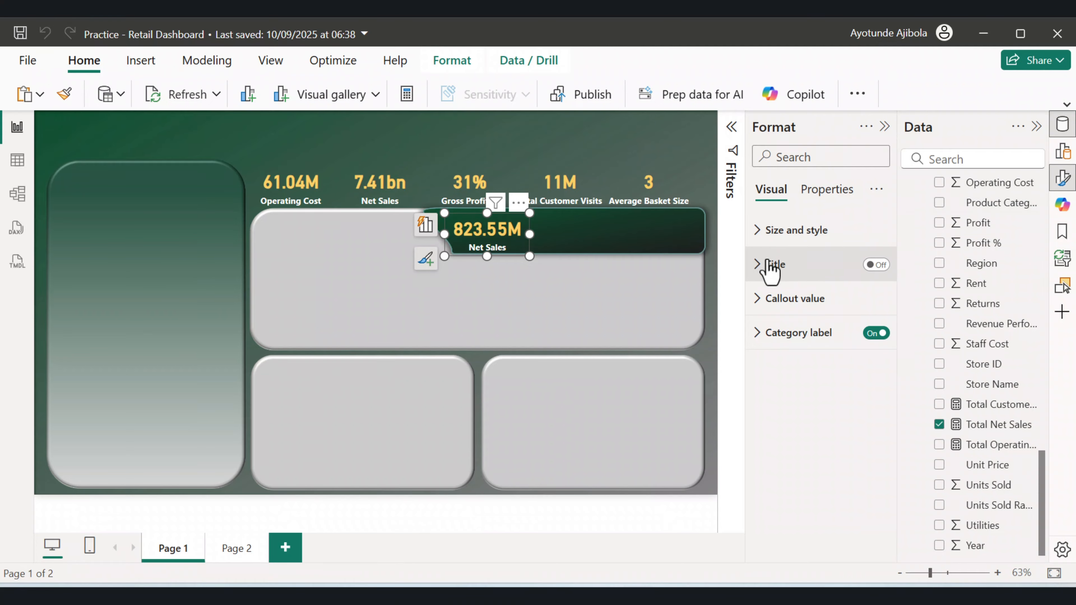
{"action": "left_click", "coordinate": [759, 300]}
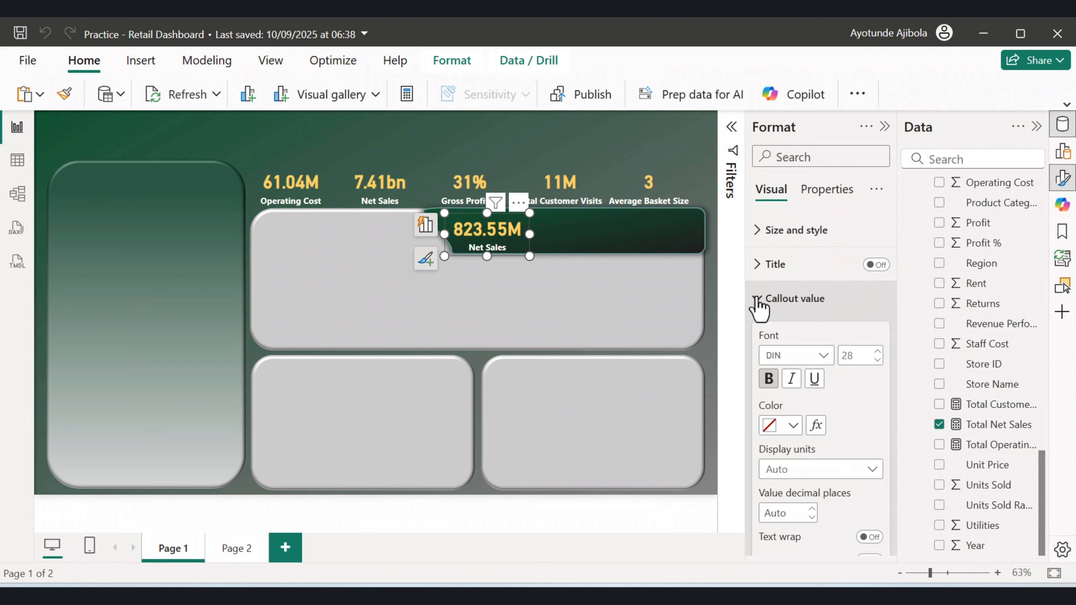
{"action": "scroll", "coordinate": [796, 368], "scroll_direction": "down", "scroll_amount": 2}
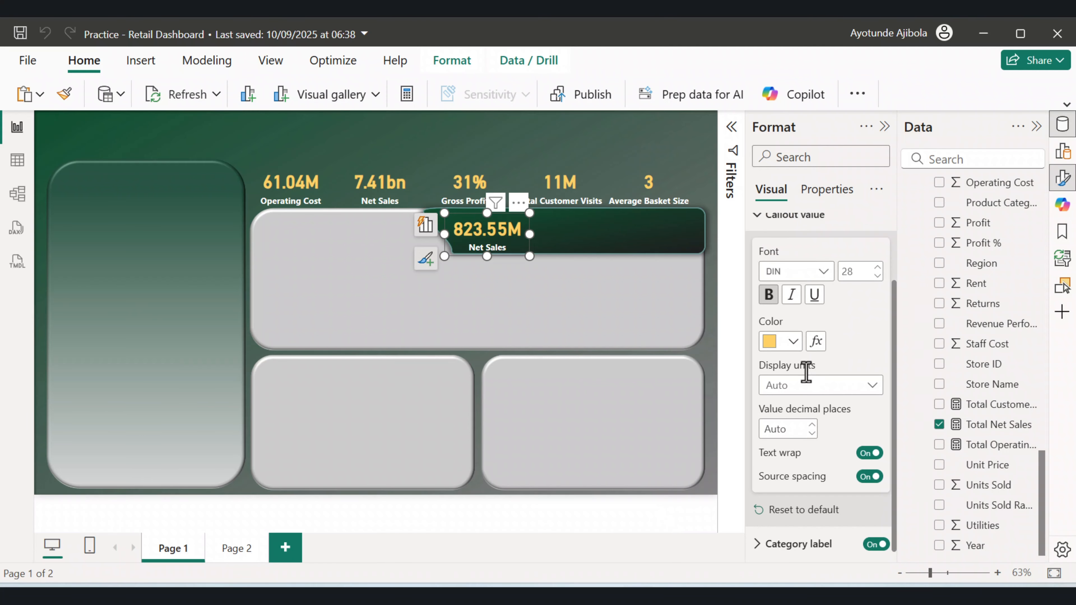
{"action": "left_click", "coordinate": [877, 277]}
{"action": "left_click", "coordinate": [876, 277]}
{"action": "left_click", "coordinate": [877, 277]}
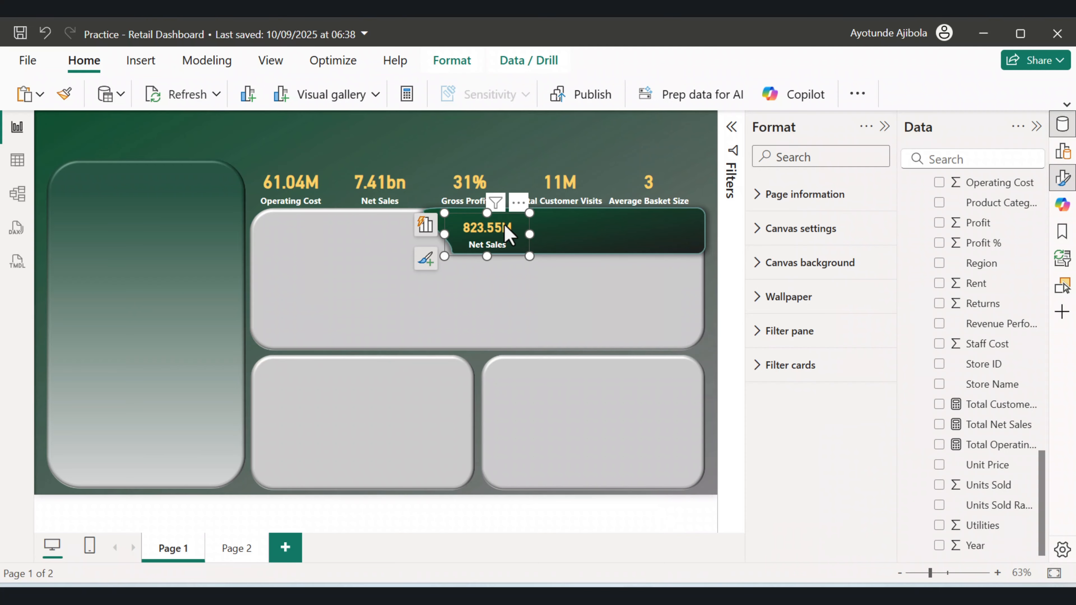
{"action": "left_click_drag", "start_coordinate": [529, 234], "coordinate": [513, 234]}
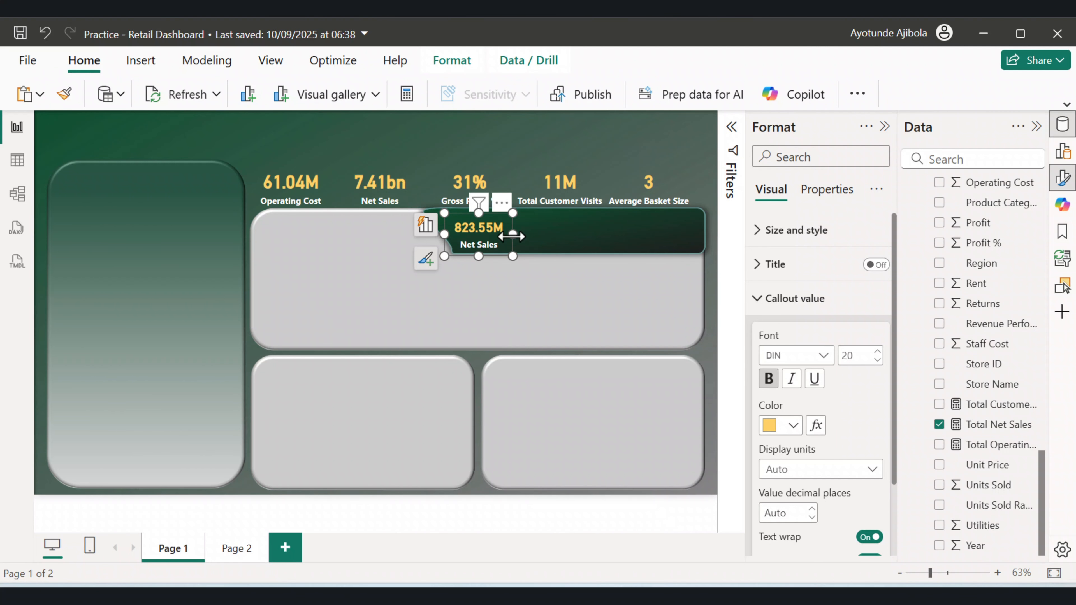
Duplicate the Net Sales card and replace the copy's Total Net Sales field with Gross Sales.
{"action": "key", "text": "ctrl+c"}
{"action": "key", "text": "ctrl+v"}
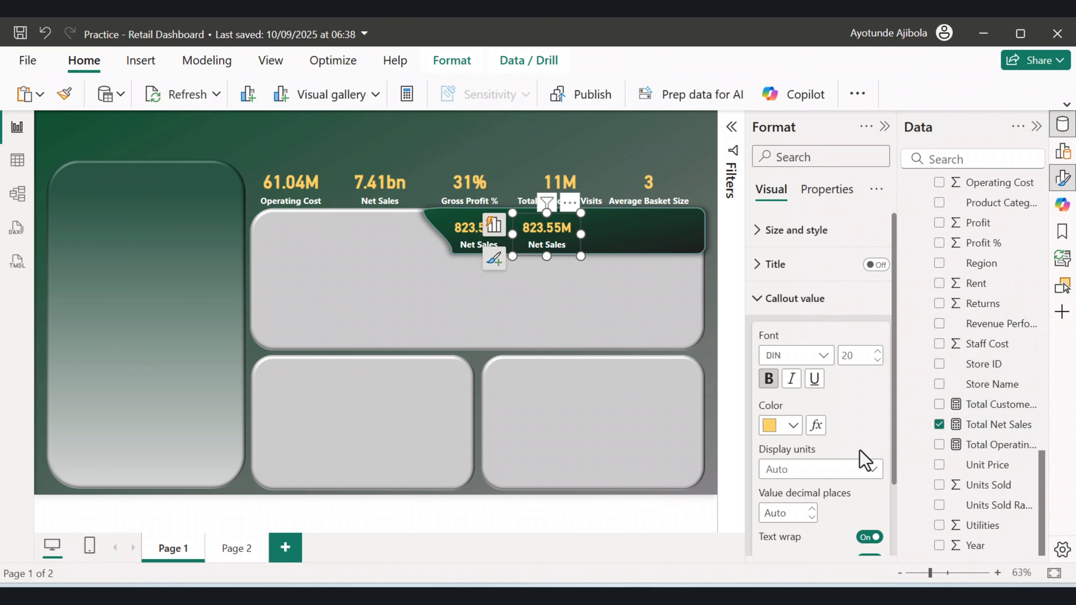
{"action": "left_click", "coordinate": [939, 424]}
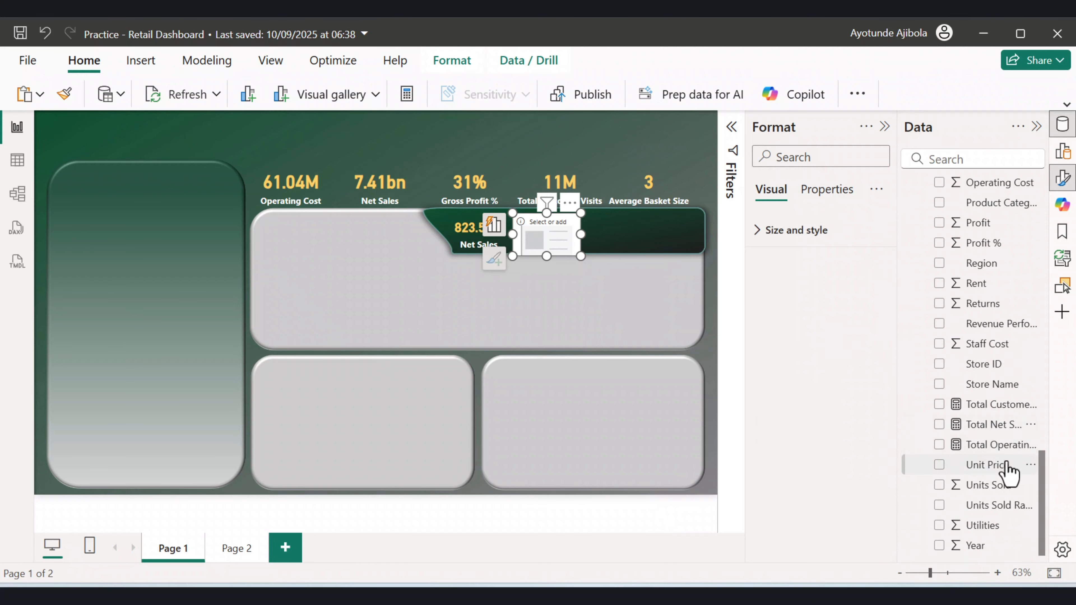
{"action": "scroll", "coordinate": [1006, 469], "scroll_direction": "up", "scroll_amount": 4}
{"action": "scroll", "coordinate": [1006, 467], "scroll_direction": "up", "scroll_amount": 4}
{"action": "left_click", "coordinate": [939, 336]}
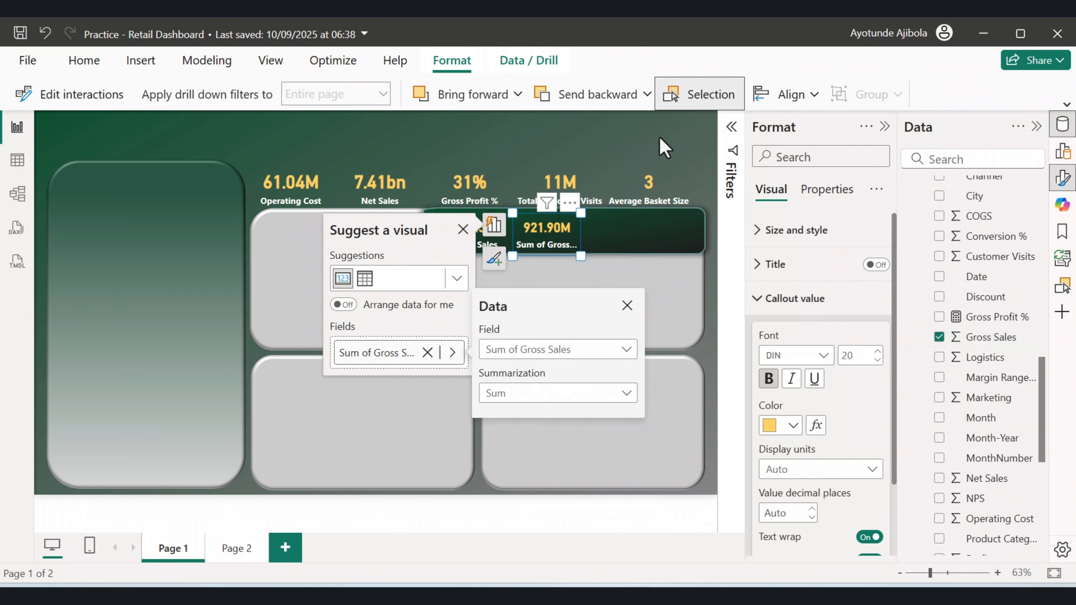
{"action": "left_click", "coordinate": [1063, 158]}
{"action": "double_click", "coordinate": [796, 380]}
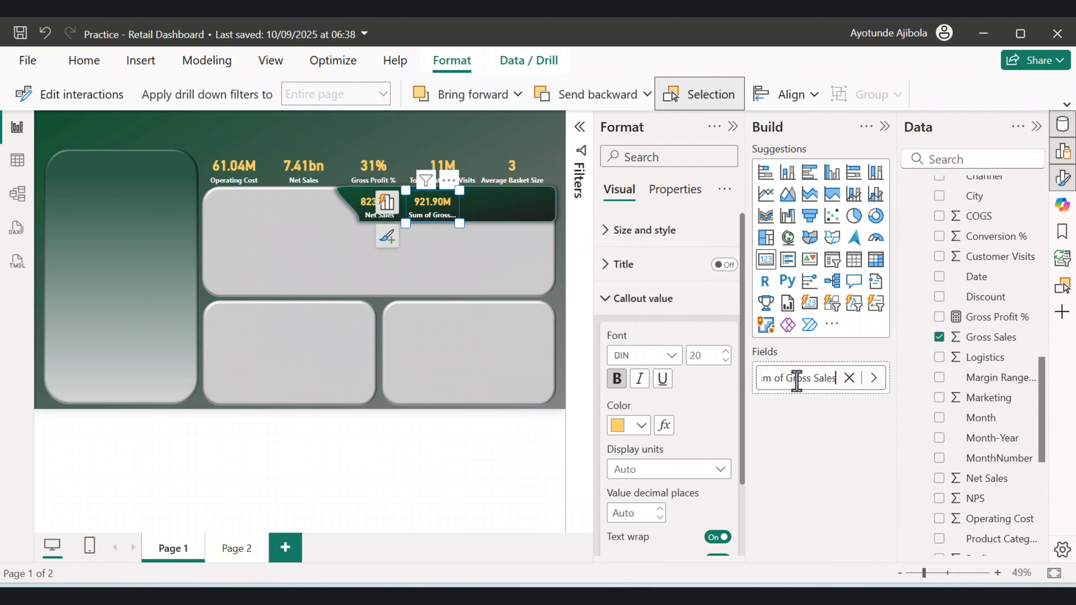
{"action": "left_click_drag", "start_coordinate": [786, 379], "coordinate": [742, 376]}
{"action": "key", "text": "BackSpace"}
{"action": "left_click", "coordinate": [463, 128]}
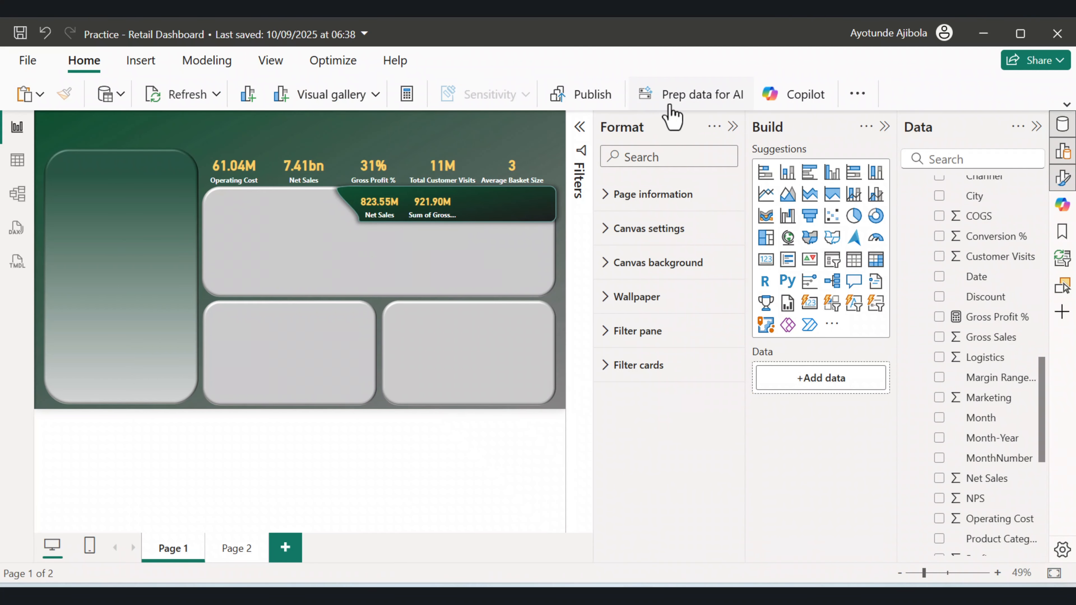
{"action": "left_click", "coordinate": [884, 127]}
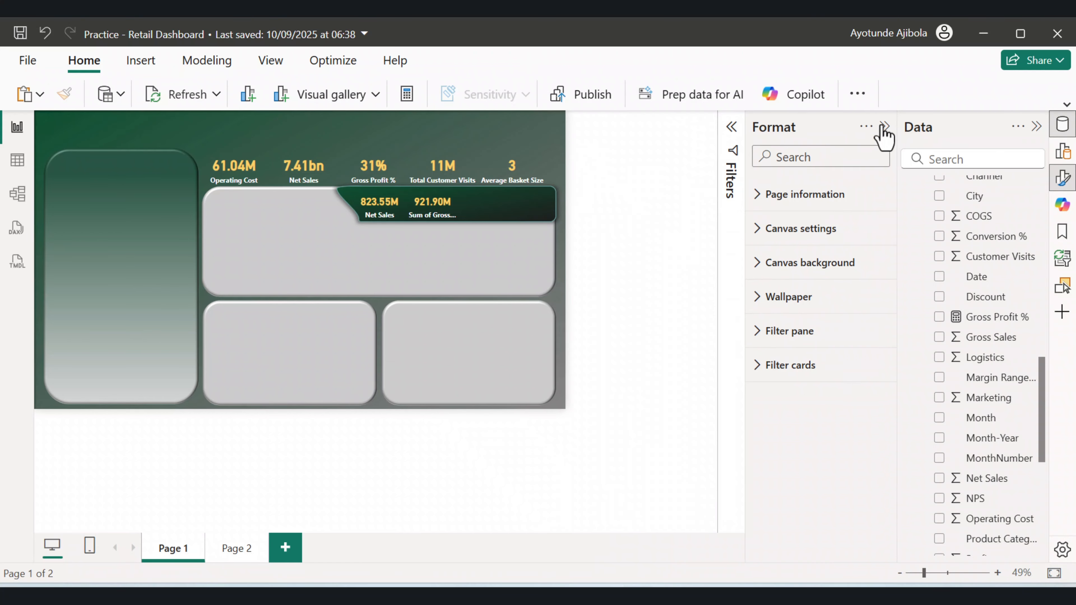
Duplicate the Gross Sales card and move the copy to the right within the dark header.
{"action": "left_click", "coordinate": [546, 247]}
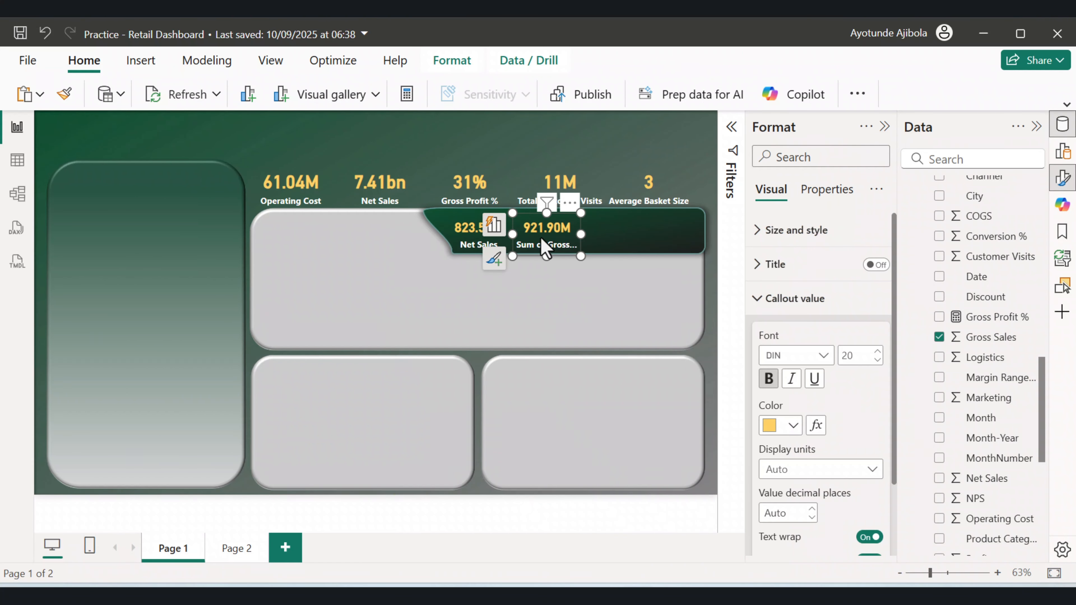
{"action": "key", "text": "ctrl+c"}
{"action": "key", "text": "ctrl+v"}
{"action": "left_click_drag", "start_coordinate": [578, 237], "coordinate": [662, 240]}
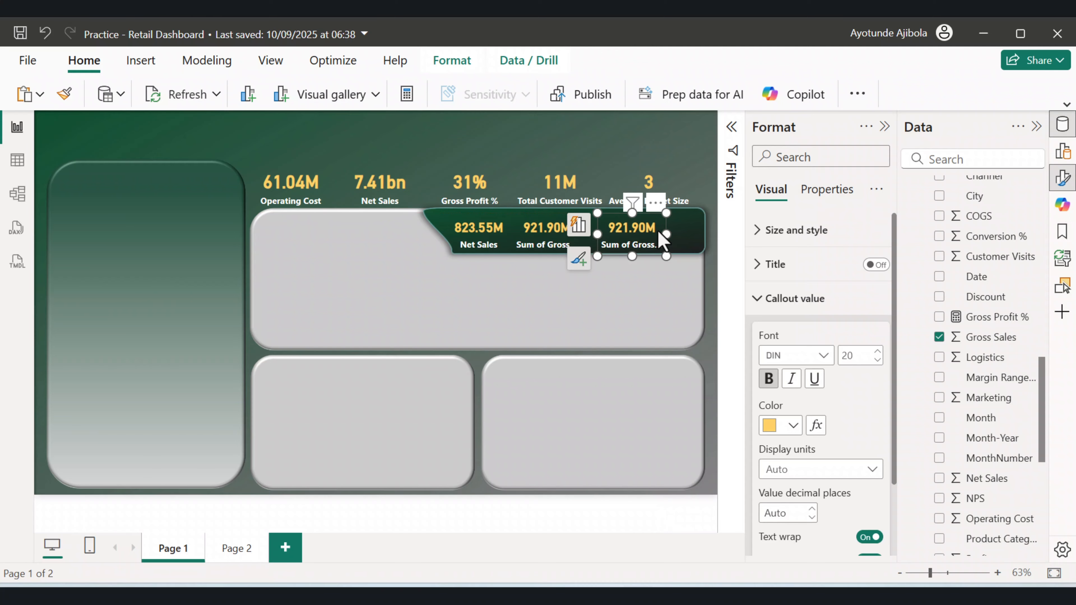
Replace the newest card's Gross Sales field with Returns.
{"action": "left_click", "coordinate": [938, 337]}
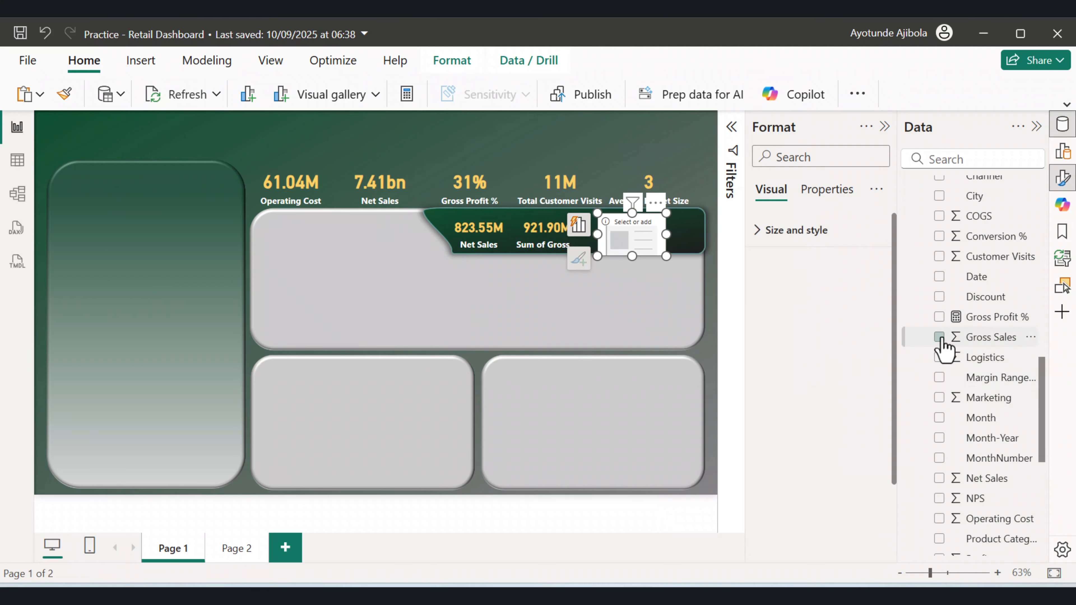
{"action": "scroll", "coordinate": [966, 375], "scroll_direction": "down", "scroll_amount": 4}
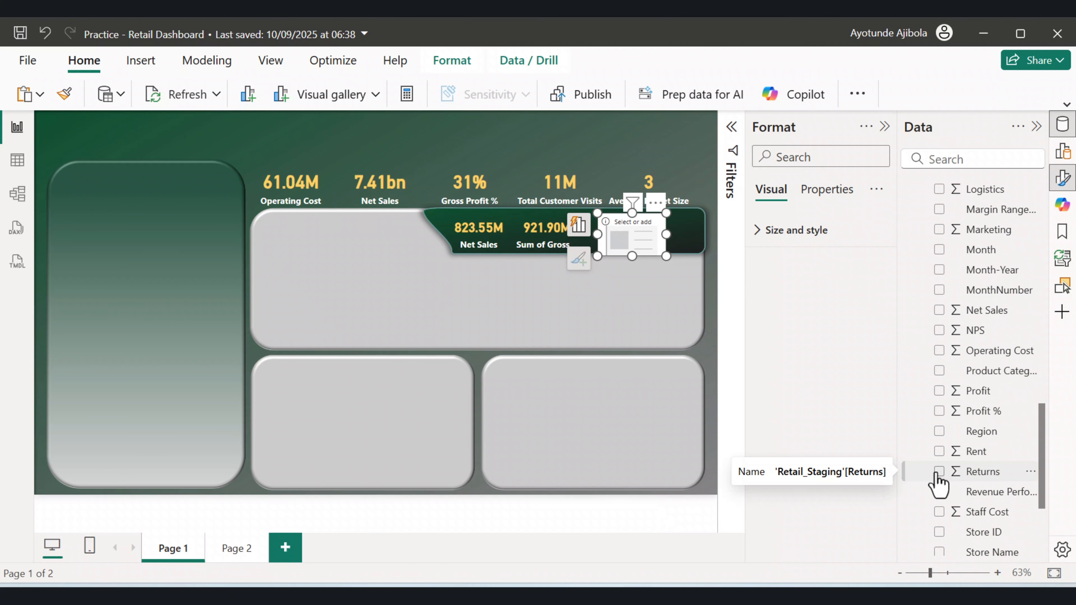
{"action": "left_click", "coordinate": [941, 476]}
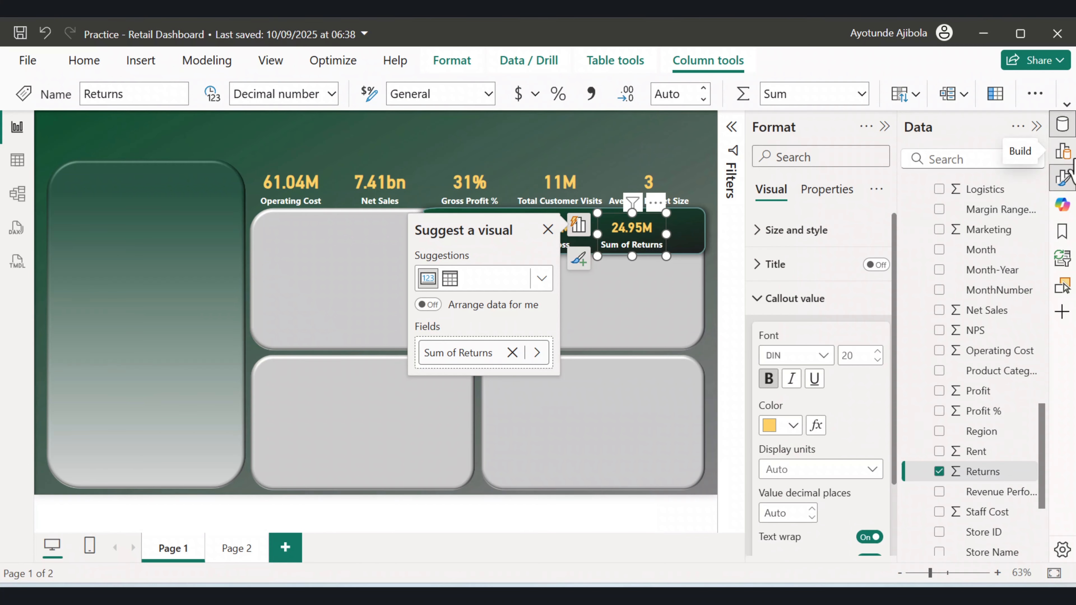
{"action": "left_click", "coordinate": [1063, 153]}
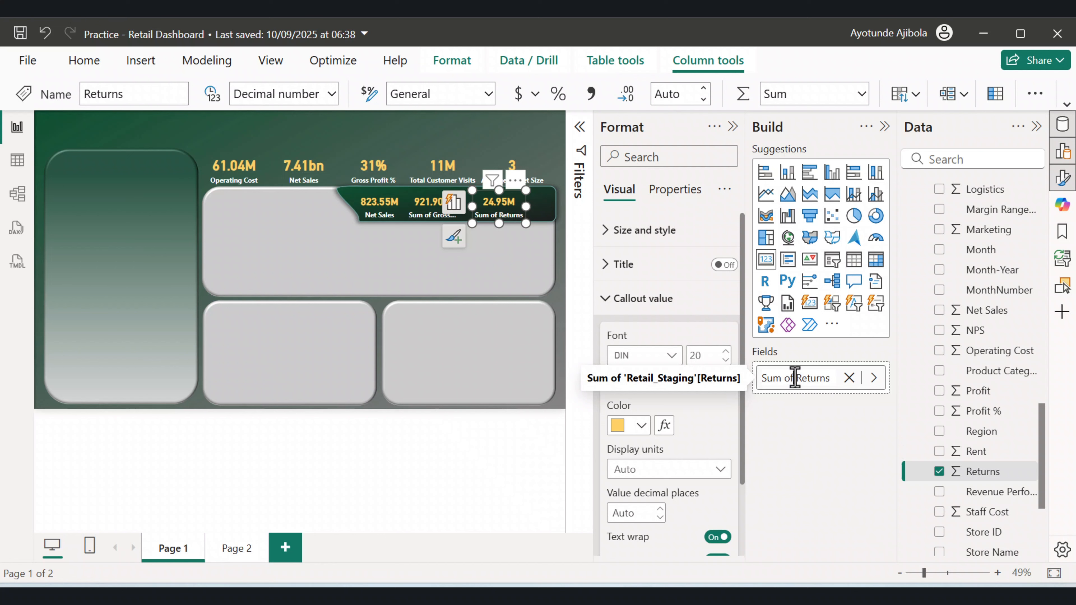
{"action": "left_click_drag", "start_coordinate": [796, 377], "coordinate": [761, 377]}
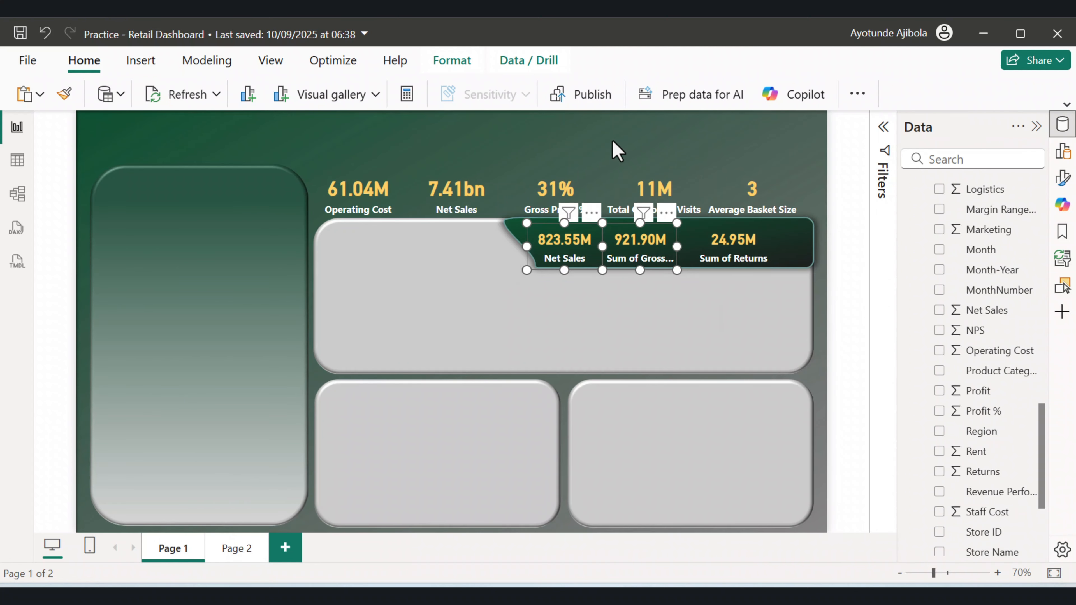
{"action": "left_click", "coordinate": [617, 149]}
Select the three header cards (Net Sales, Gross Sales, Returns) and distribute them horizontally.
{"action": "left_click", "coordinate": [565, 251]}
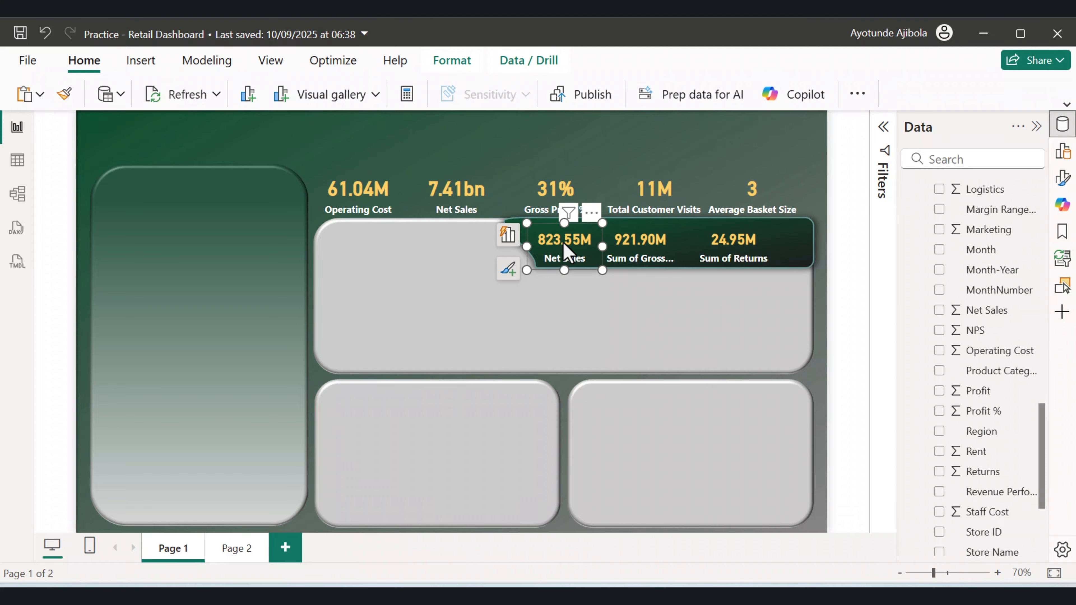
{"action": "left_click", "coordinate": [652, 255], "text": "ctrl"}
{"action": "left_click", "coordinate": [732, 254], "text": "ctrl"}
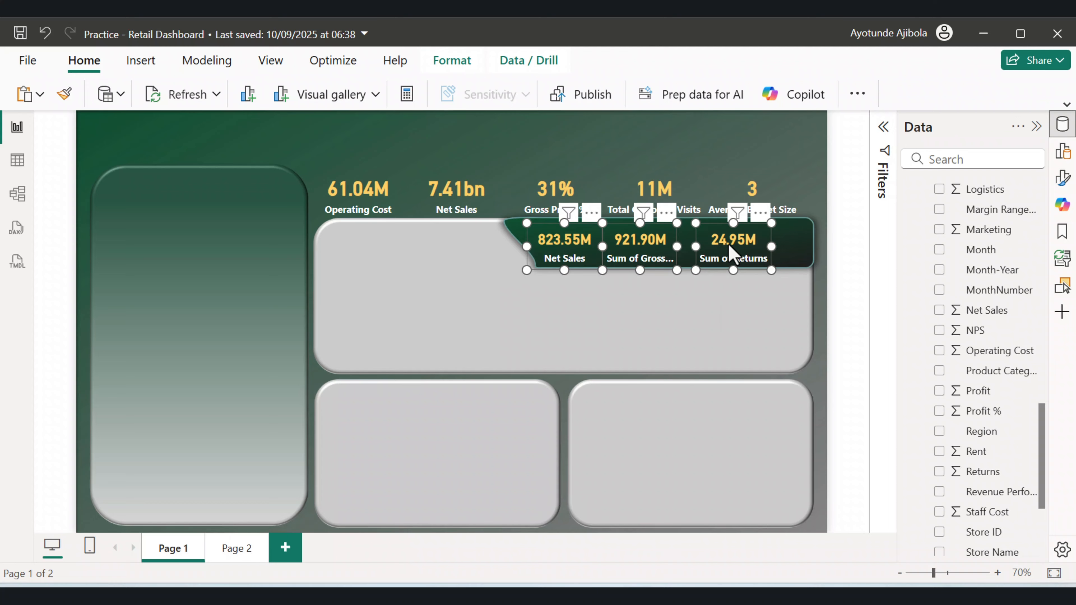
{"action": "left_click", "coordinate": [464, 65]}
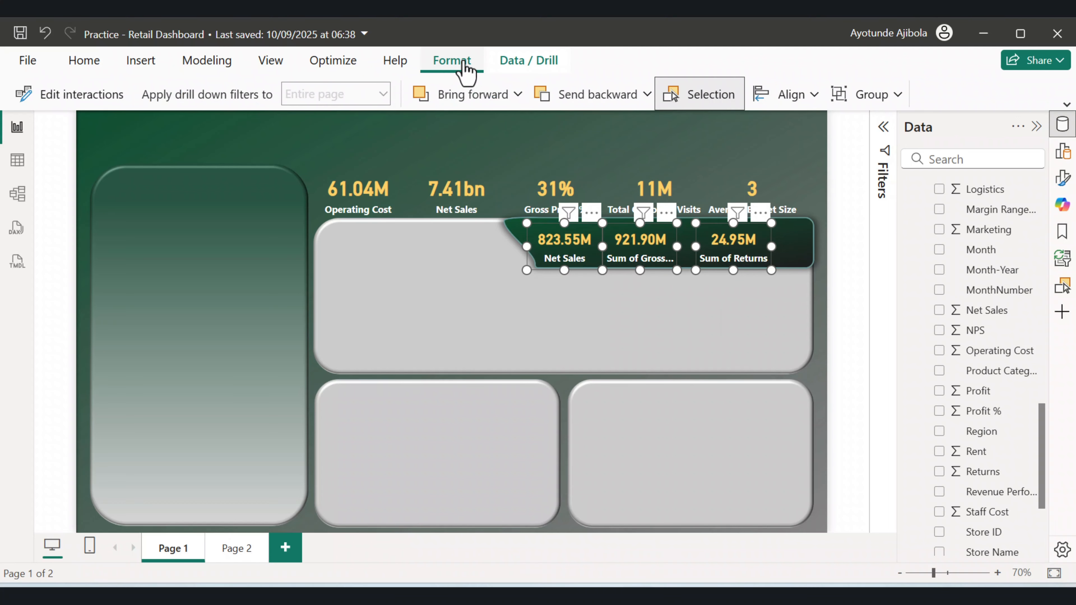
{"action": "left_click", "coordinate": [804, 102]}
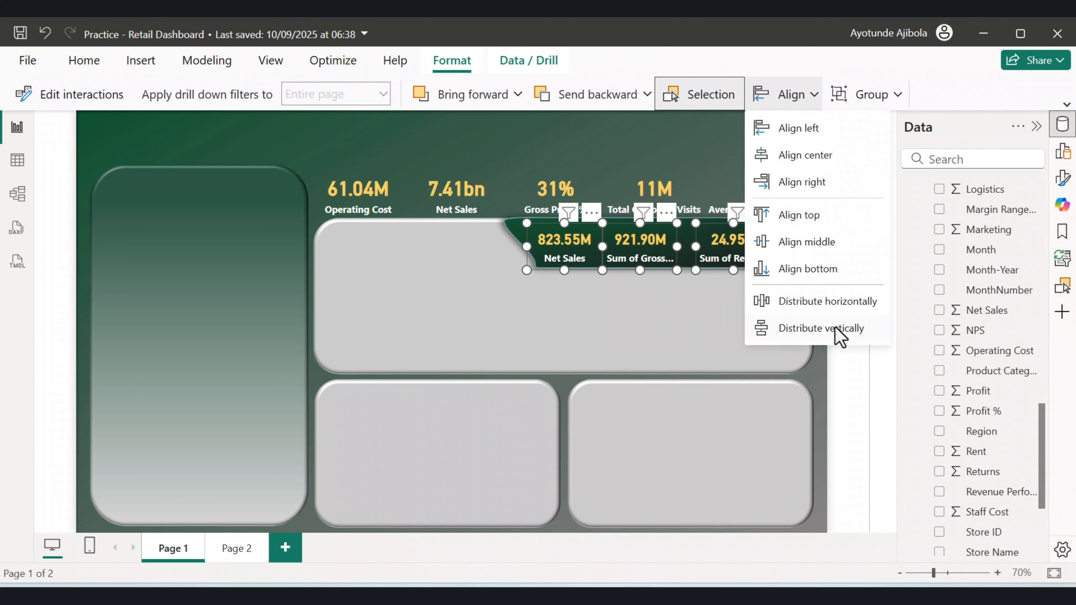
{"action": "left_click", "coordinate": [821, 302]}
{"action": "left_click", "coordinate": [685, 149]}
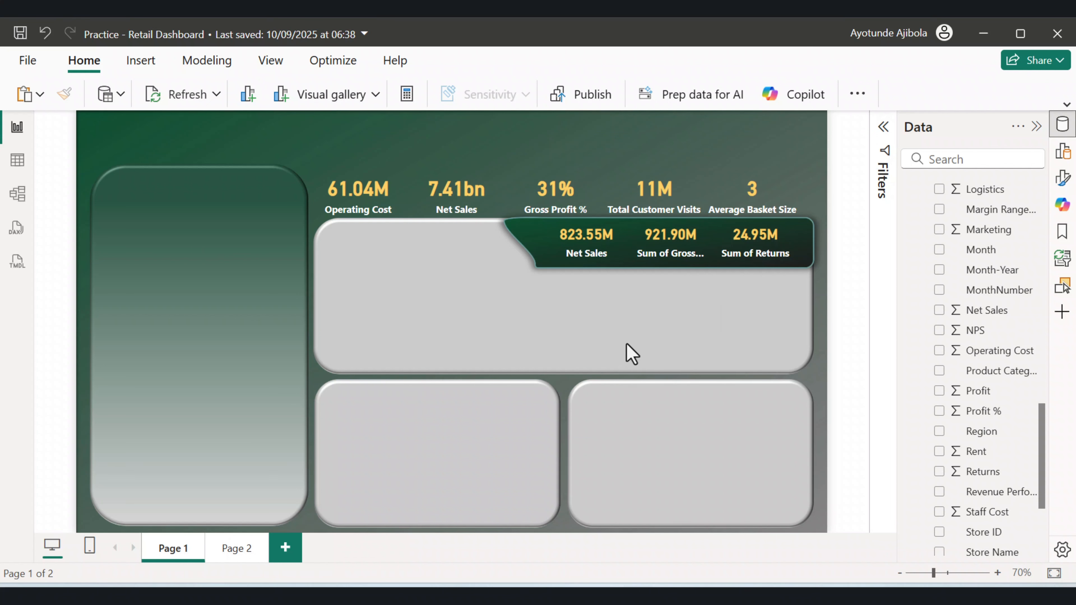
Insert a donut chart into the tall side panel, shrink it and reposition it.
{"action": "left_click", "coordinate": [883, 127]}
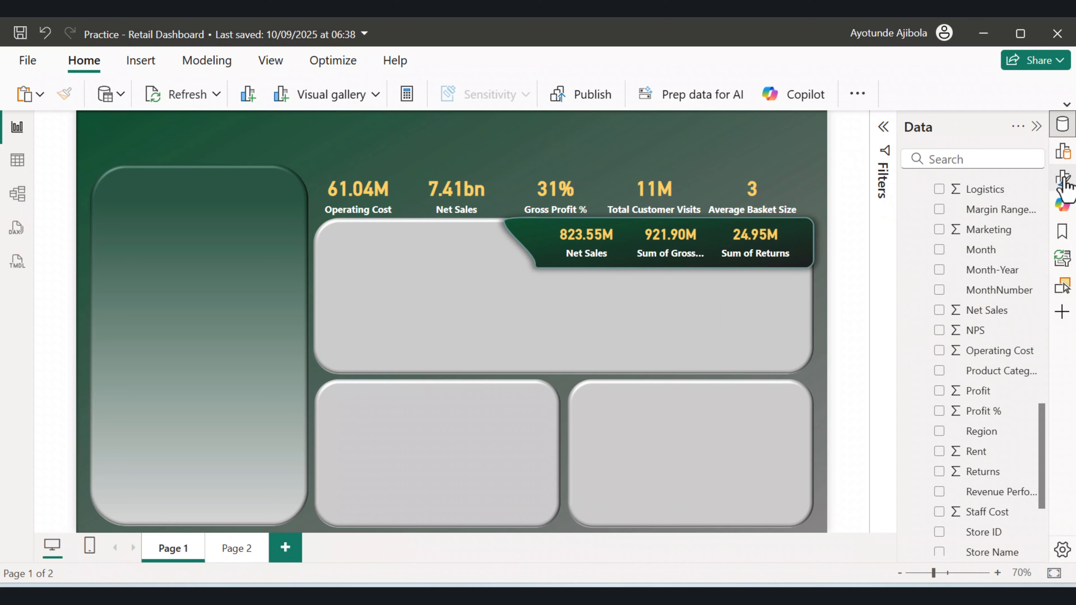
{"action": "left_click", "coordinate": [1062, 158]}
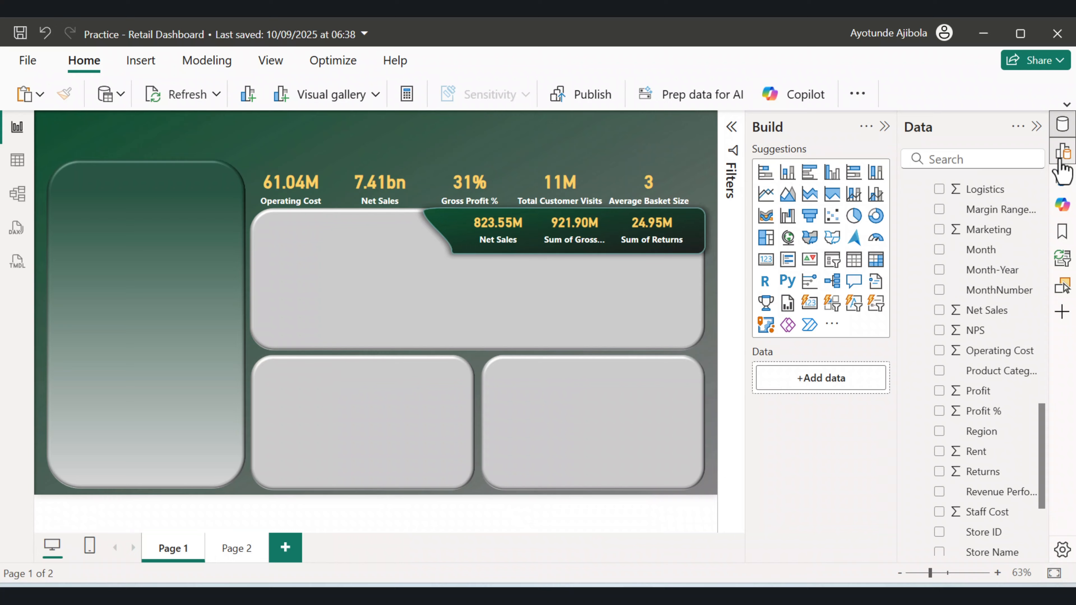
{"action": "left_click", "coordinate": [875, 216]}
{"action": "left_click_drag", "start_coordinate": [247, 385], "coordinate": [201, 290]}
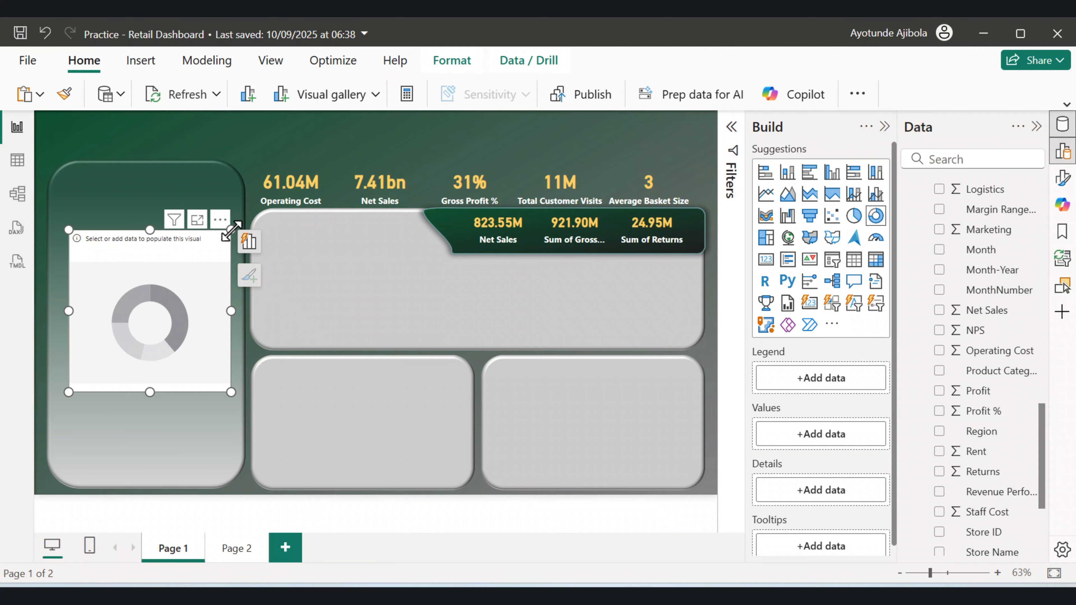
{"action": "left_click_drag", "start_coordinate": [231, 231], "coordinate": [186, 304]}
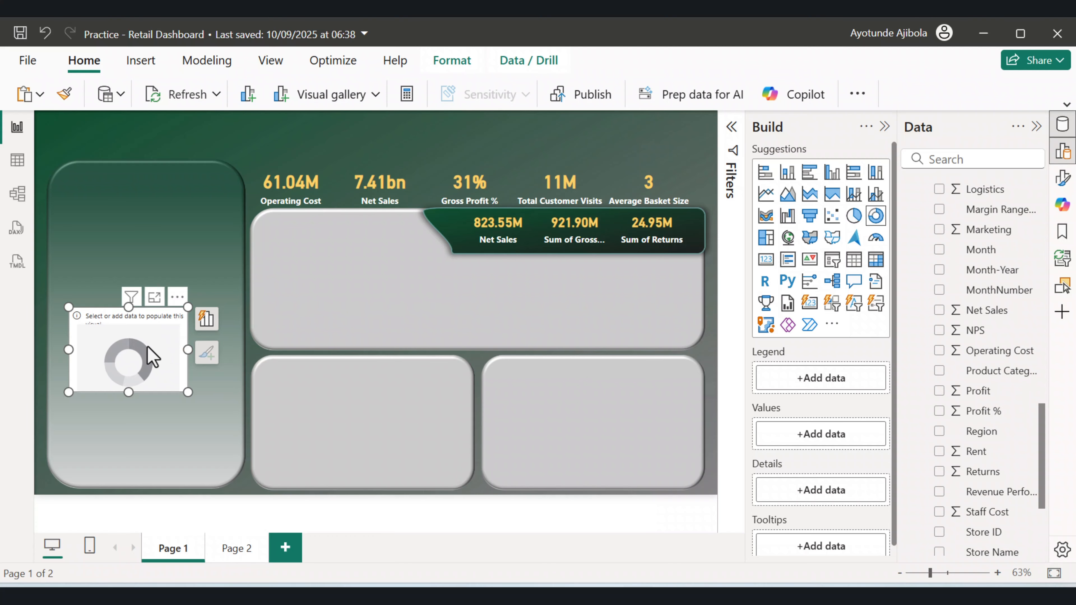
{"action": "left_click_drag", "start_coordinate": [133, 344], "coordinate": [142, 310]}
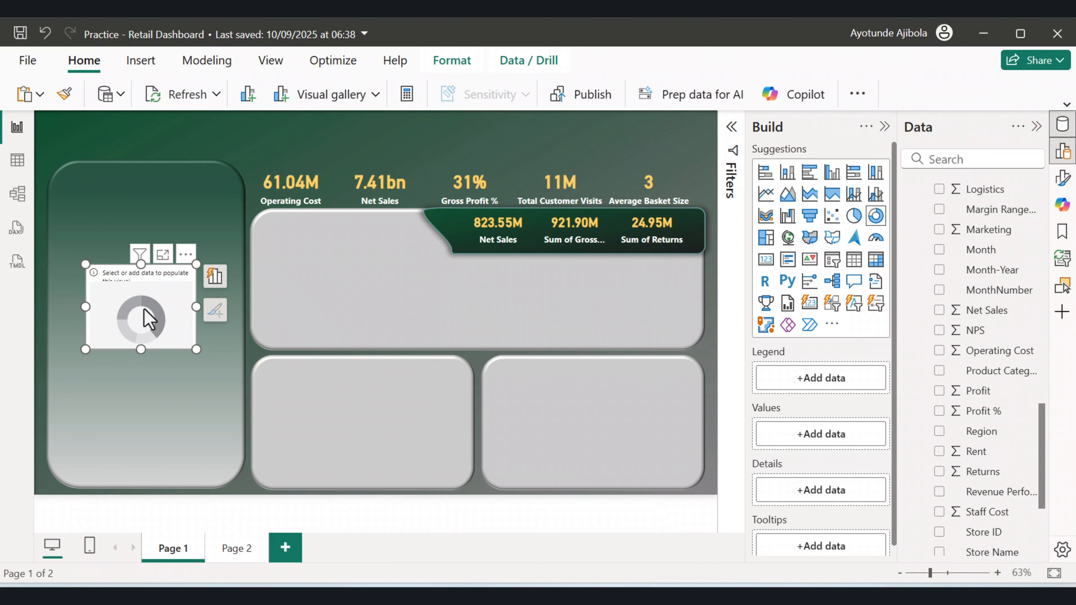
Set the donut chart's legend to Cost Category and its values to Cost Amount.
{"action": "scroll", "coordinate": [974, 305], "scroll_direction": "up", "scroll_amount": 3}
{"action": "scroll", "coordinate": [995, 323], "scroll_direction": "down", "scroll_amount": 6}
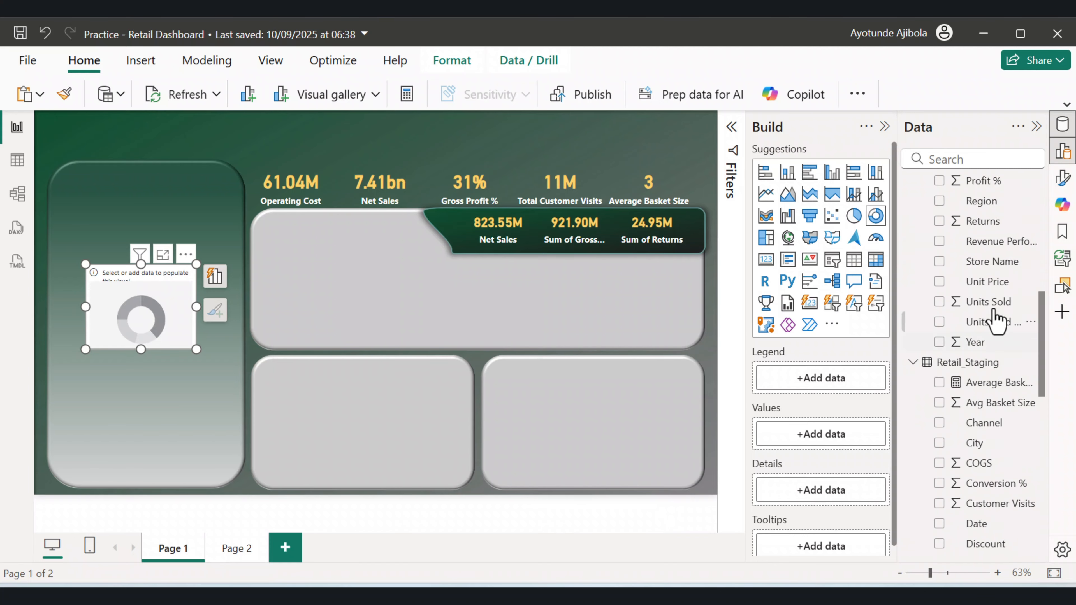
{"action": "scroll", "coordinate": [1016, 402], "scroll_direction": "up", "scroll_amount": 6}
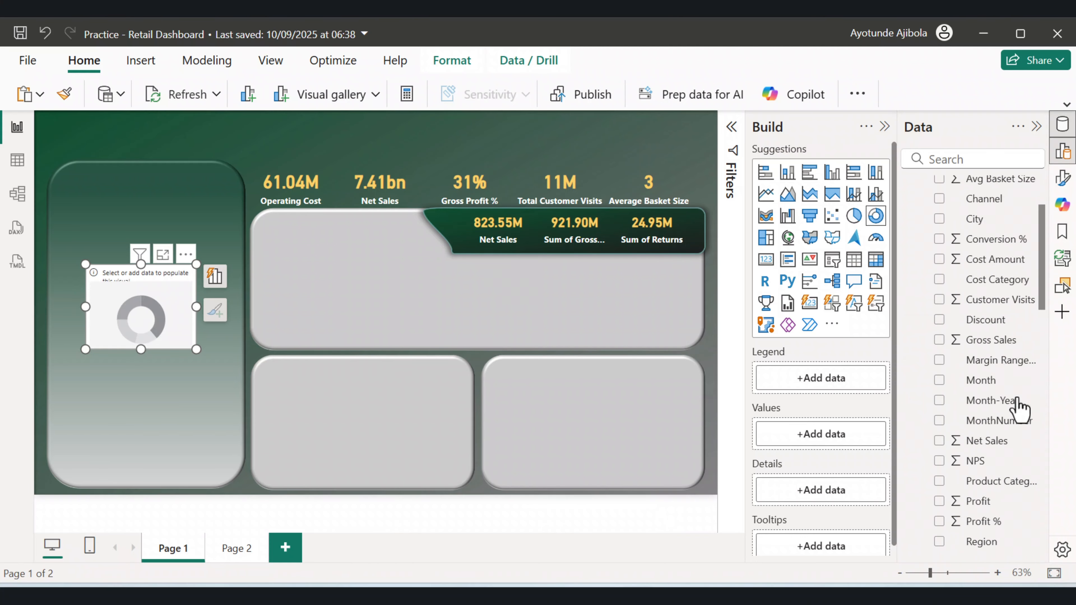
{"action": "scroll", "coordinate": [1015, 408], "scroll_direction": "down", "scroll_amount": 2}
{"action": "left_click_drag", "start_coordinate": [993, 264], "coordinate": [850, 392]}
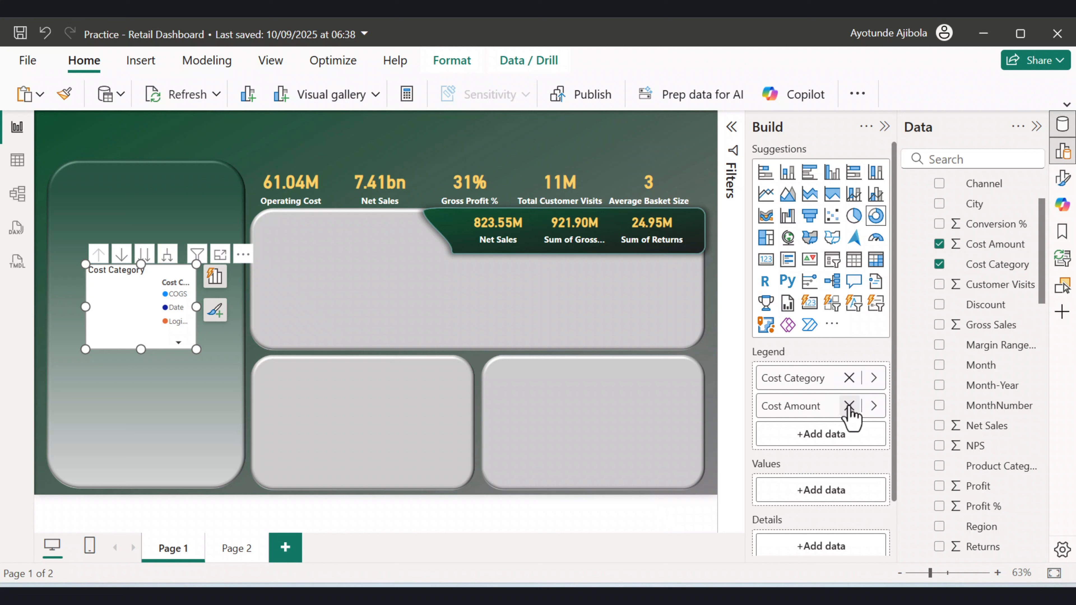
{"action": "left_click", "coordinate": [848, 406]}
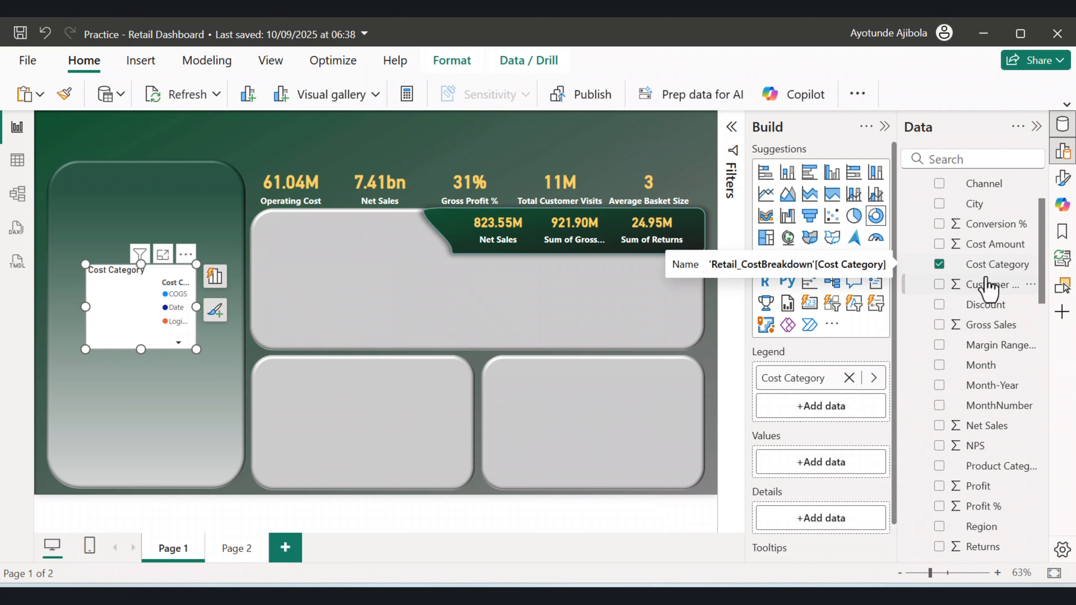
{"action": "left_click_drag", "start_coordinate": [991, 244], "coordinate": [838, 474]}
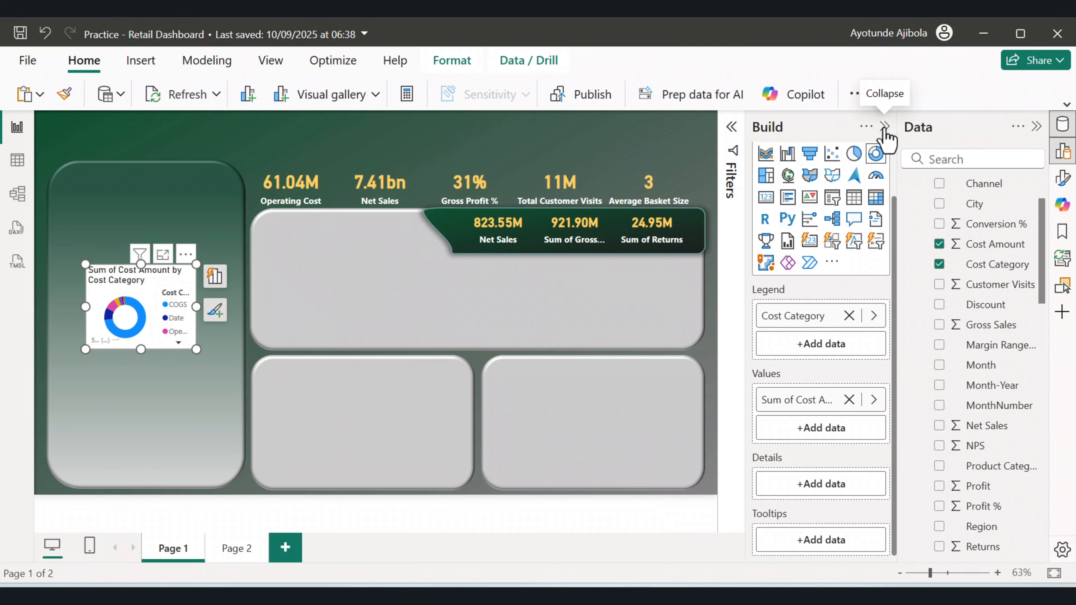
Open the donut chart's format settings and turn off its background.
{"action": "left_click", "coordinate": [885, 126]}
{"action": "left_click", "coordinate": [1062, 177]}
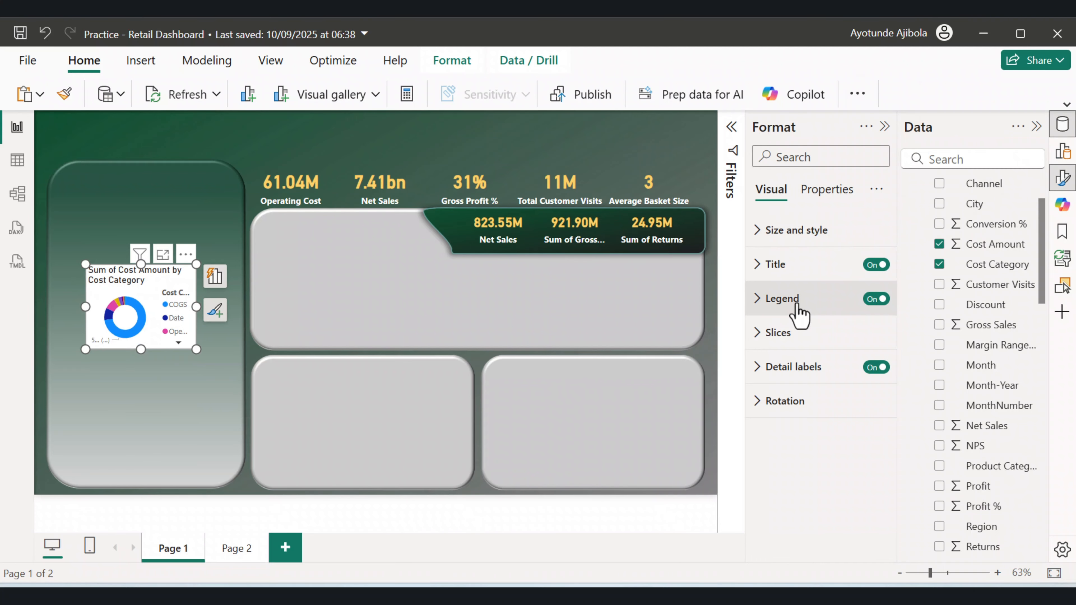
{"action": "left_click", "coordinate": [760, 237]}
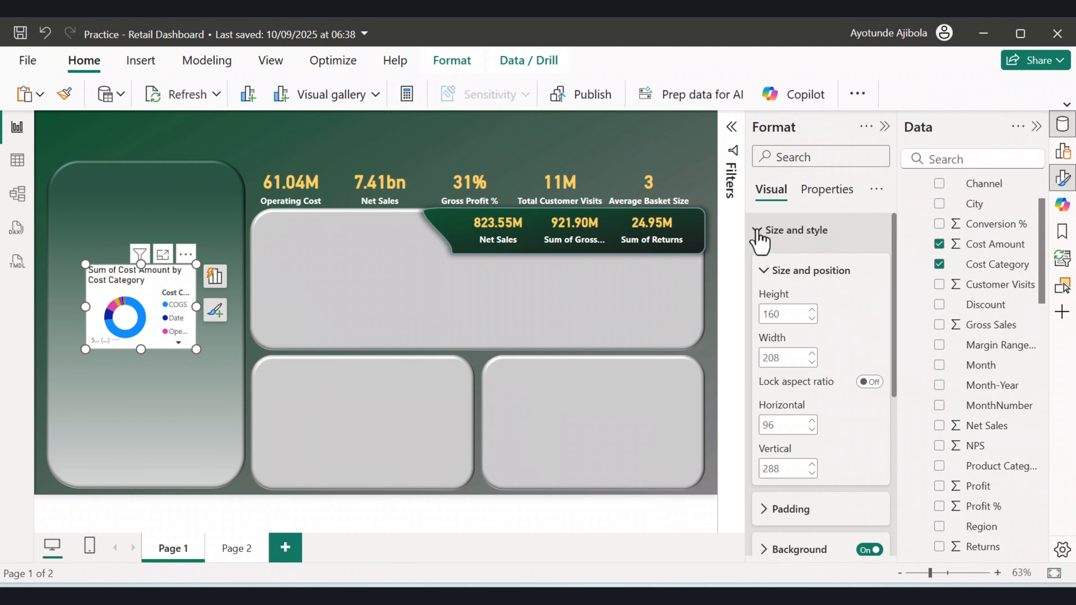
{"action": "scroll", "coordinate": [865, 408], "scroll_direction": "down", "scroll_amount": 3}
{"action": "left_click", "coordinate": [869, 382]}
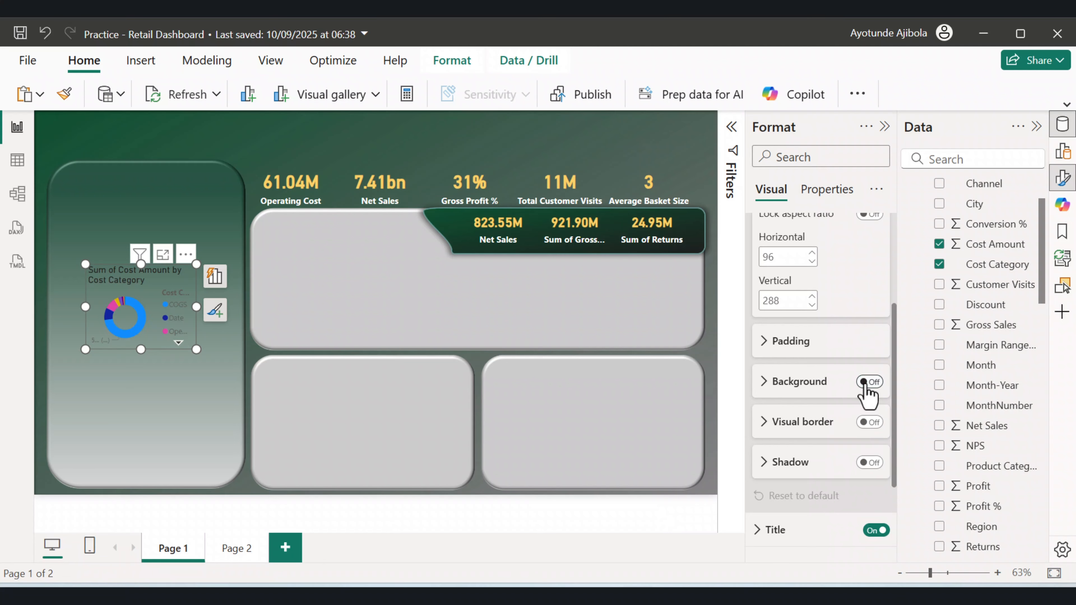
Turn off the donut chart's detail labels and its title.
{"action": "scroll", "coordinate": [858, 473], "scroll_direction": "down", "scroll_amount": 1}
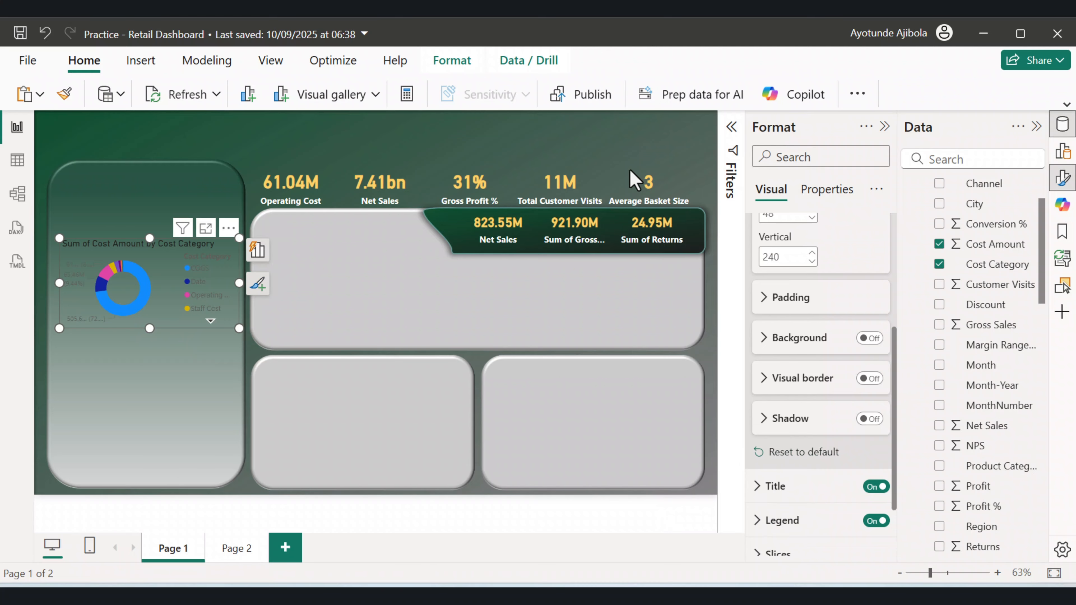
{"action": "scroll", "coordinate": [869, 509], "scroll_direction": "down", "scroll_amount": 2}
{"action": "left_click", "coordinate": [875, 505]}
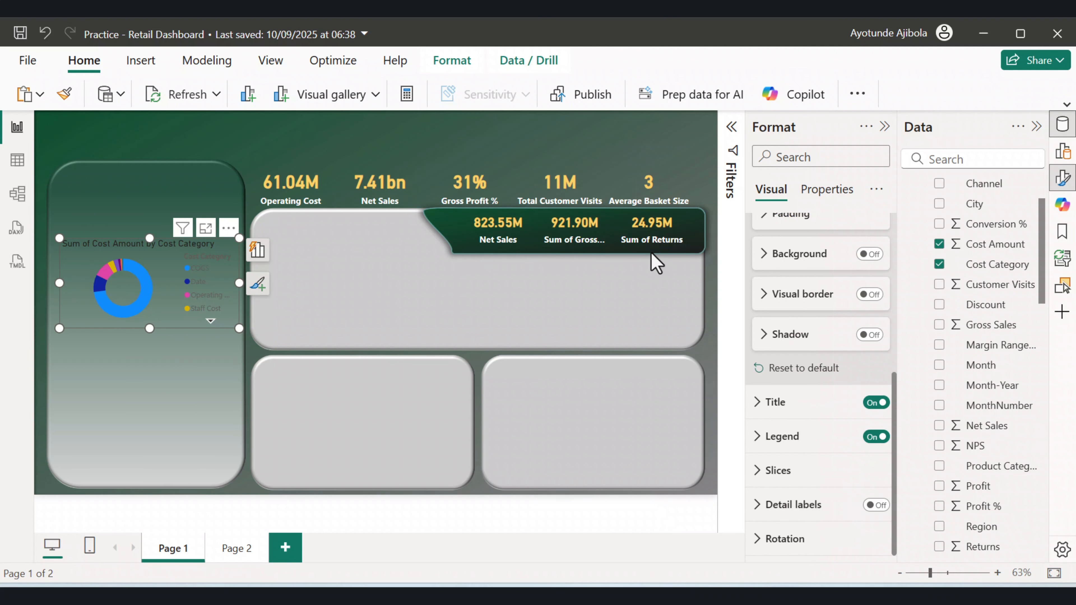
{"action": "left_click", "coordinate": [871, 402]}
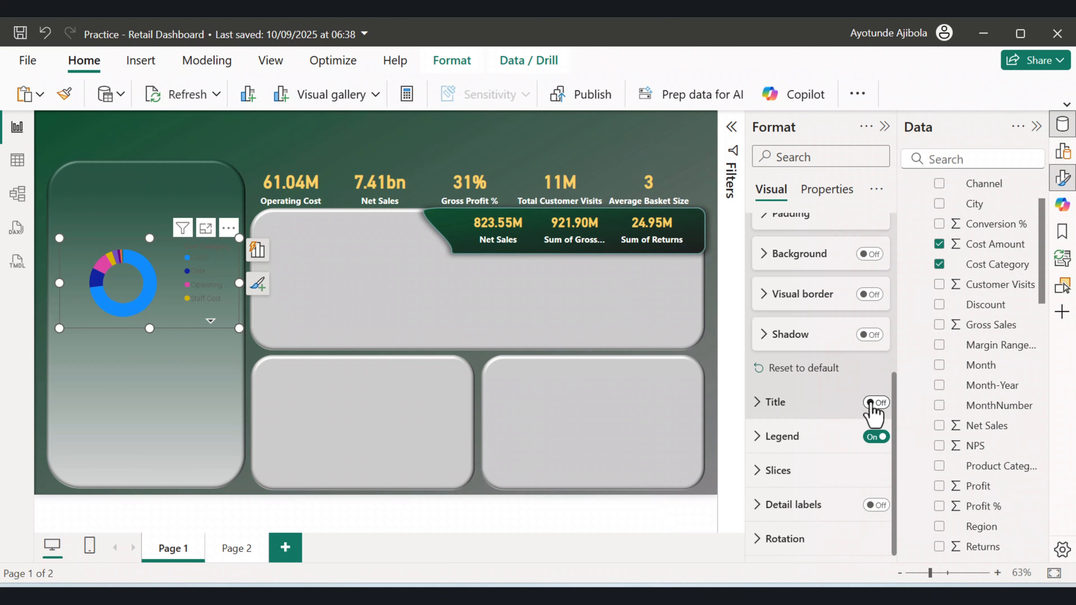
Filter the donut chart's Cost Category to the Top N 3 by Cost Amount and apply the filter.
{"action": "left_click", "coordinate": [712, 186]}
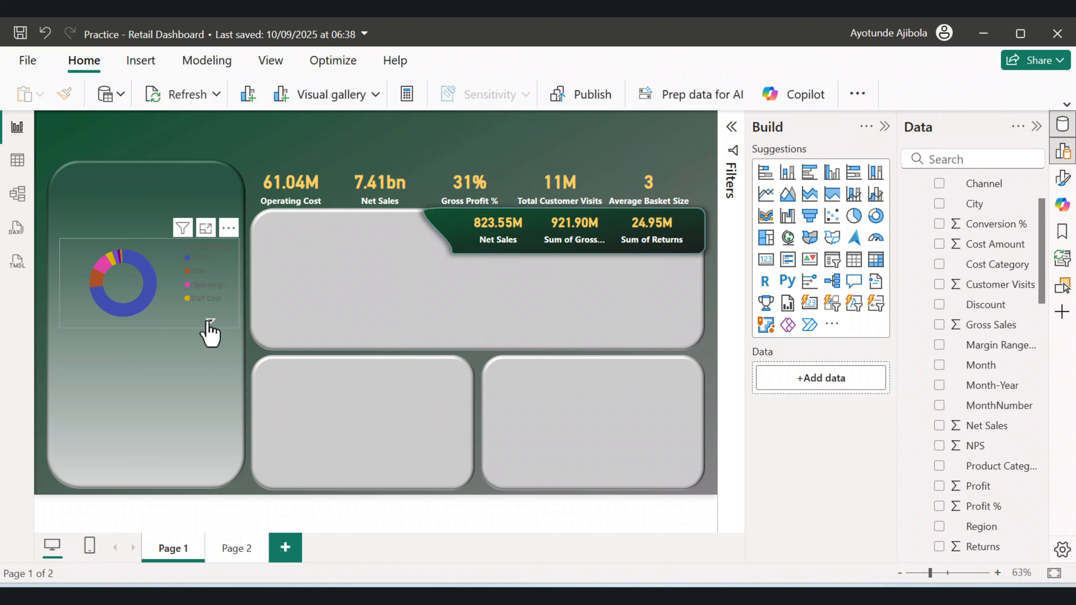
{"action": "left_click", "coordinate": [209, 322]}
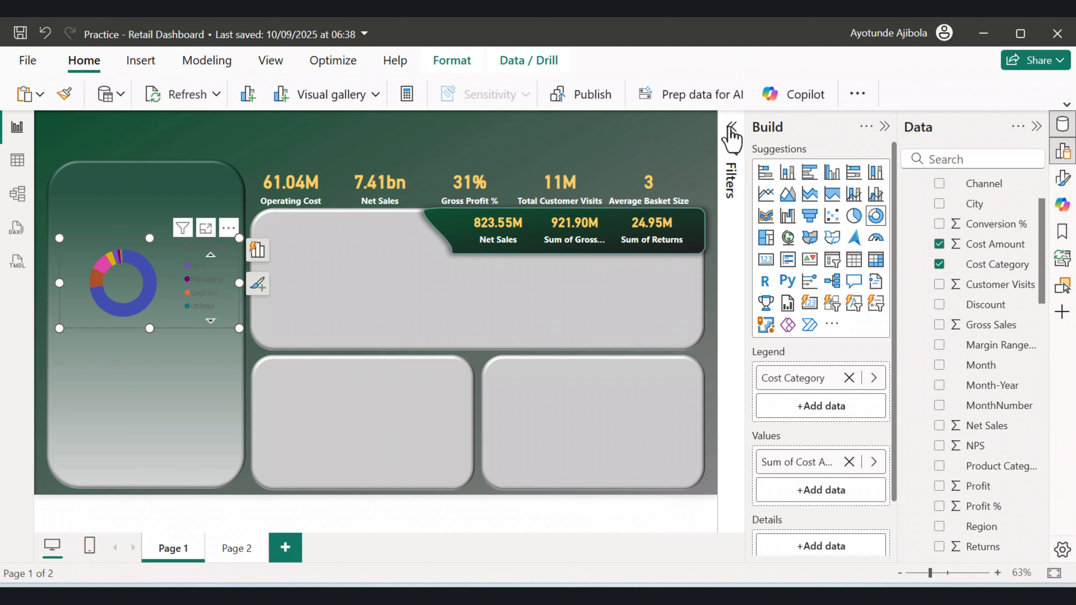
{"action": "left_click", "coordinate": [731, 127]}
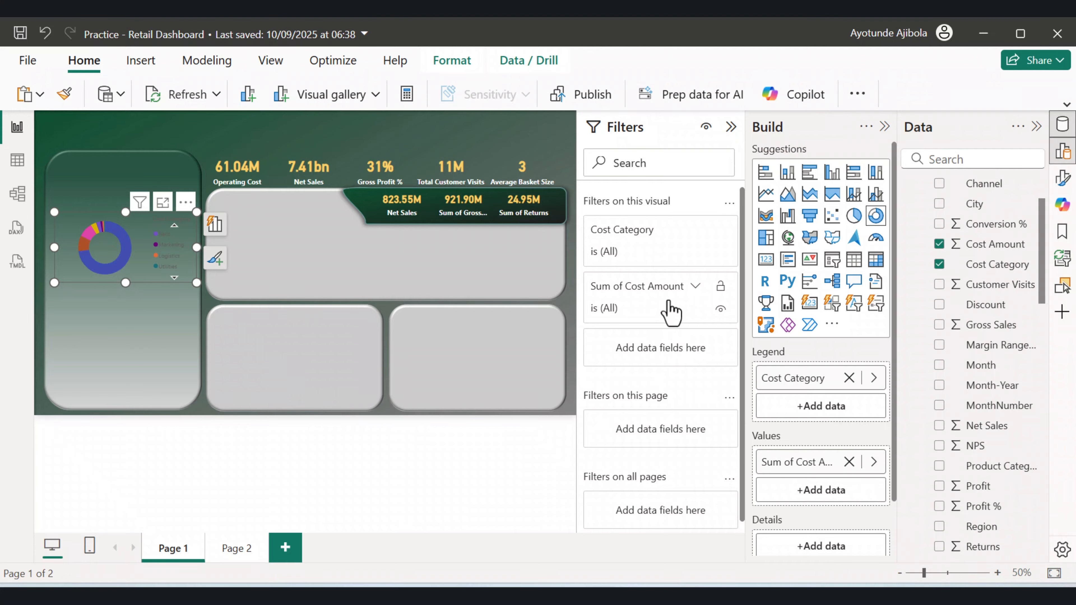
{"action": "left_click", "coordinate": [694, 286]}
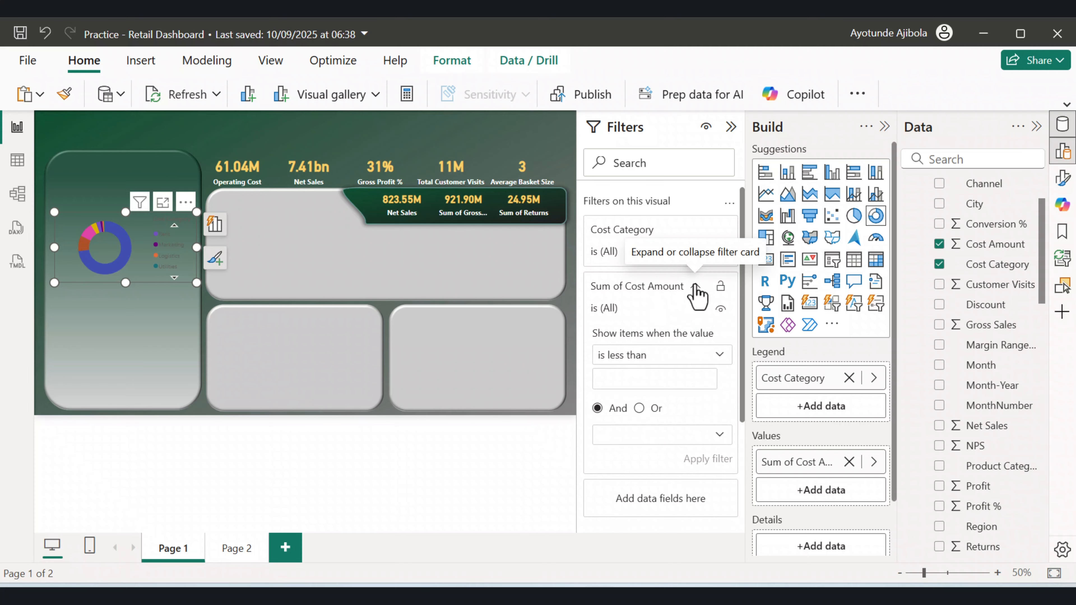
{"action": "left_click", "coordinate": [694, 287]}
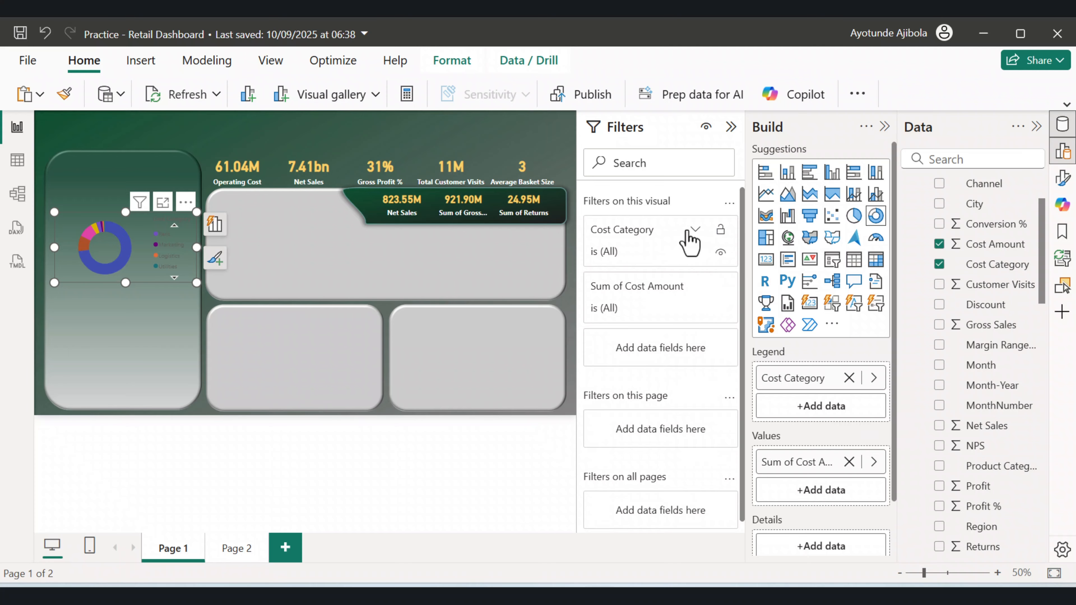
{"action": "left_click", "coordinate": [695, 231]}
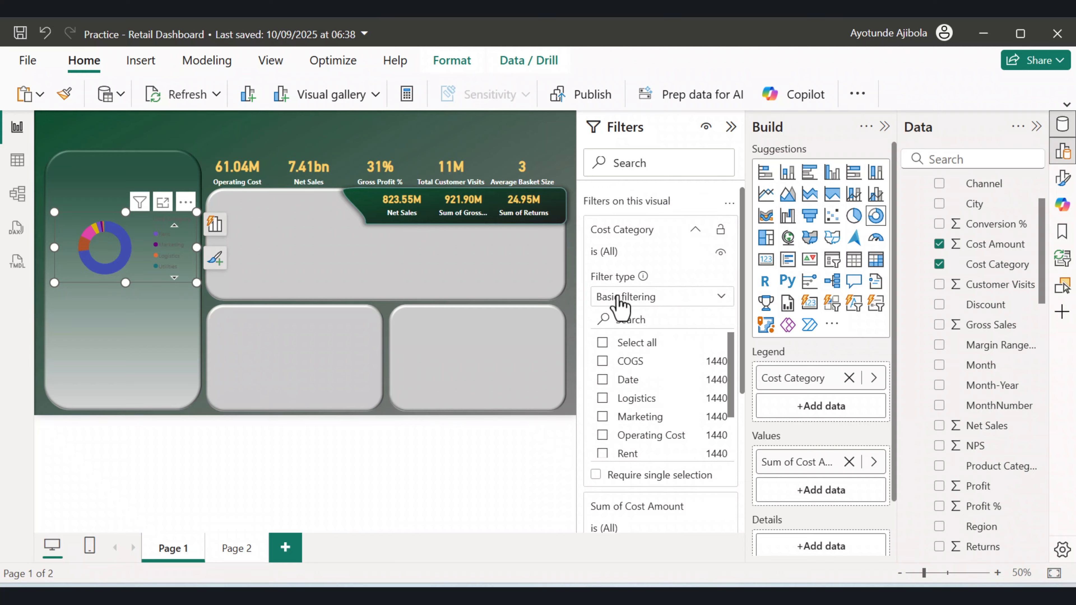
{"action": "left_click", "coordinate": [695, 298]}
{"action": "left_click", "coordinate": [636, 359]}
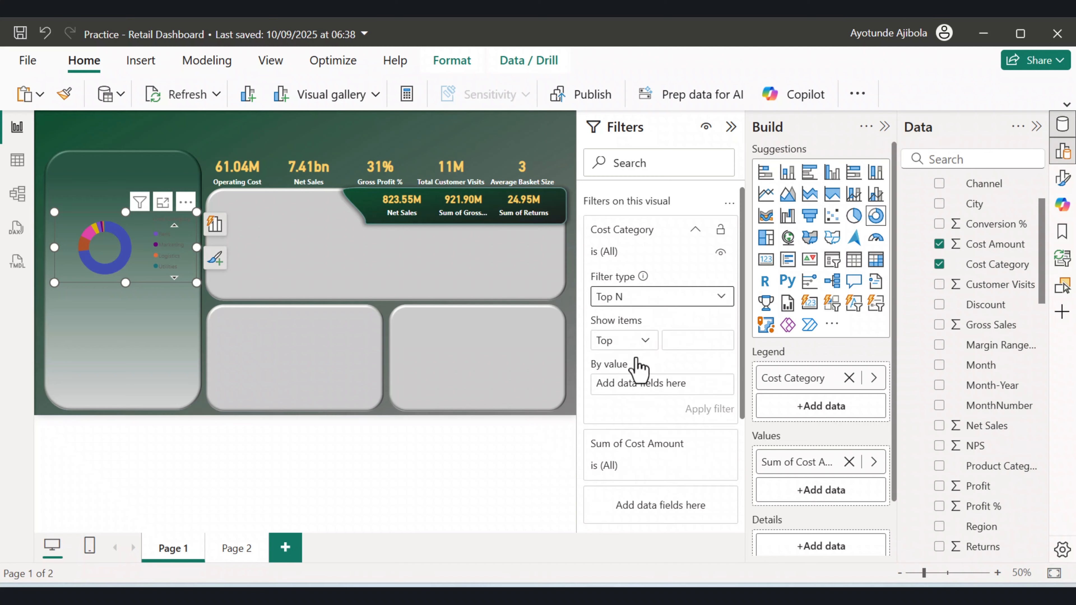
{"action": "left_click", "coordinate": [692, 339]}
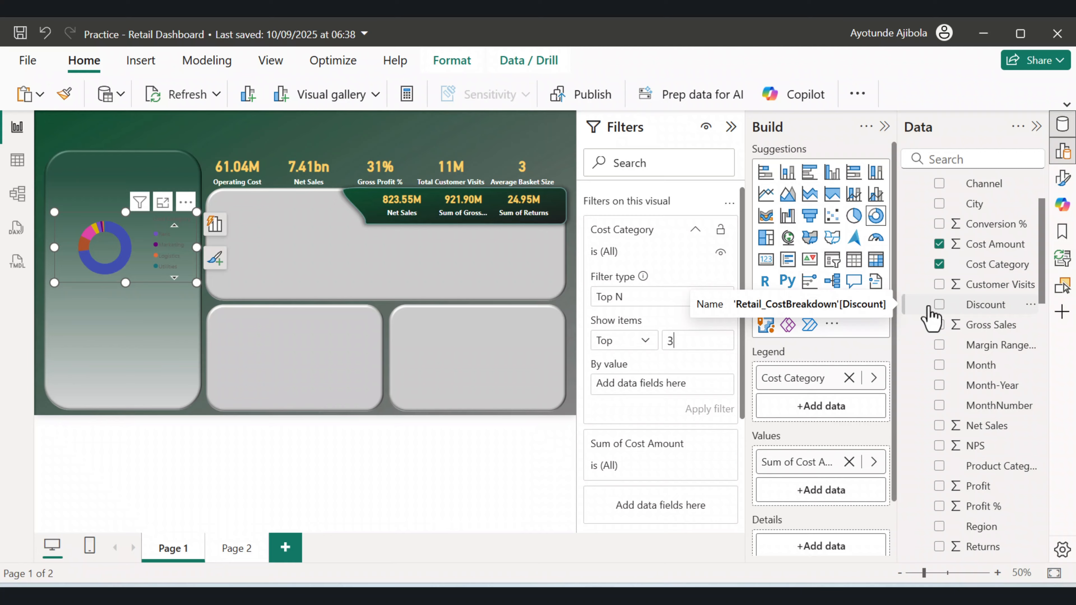
{"action": "left_click_drag", "start_coordinate": [991, 244], "coordinate": [705, 396]}
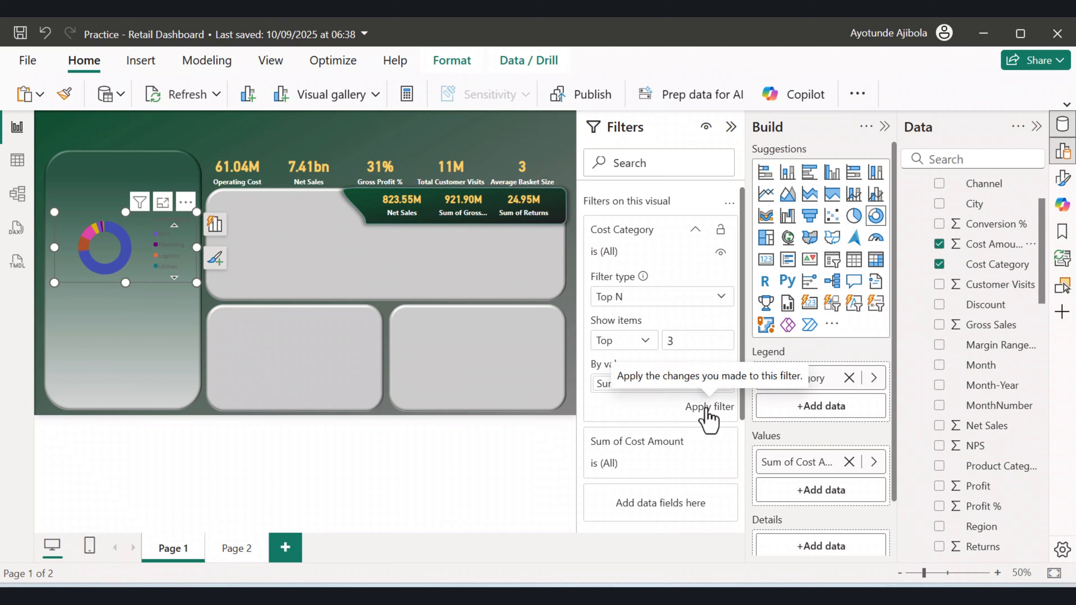
{"action": "left_click", "coordinate": [708, 407]}
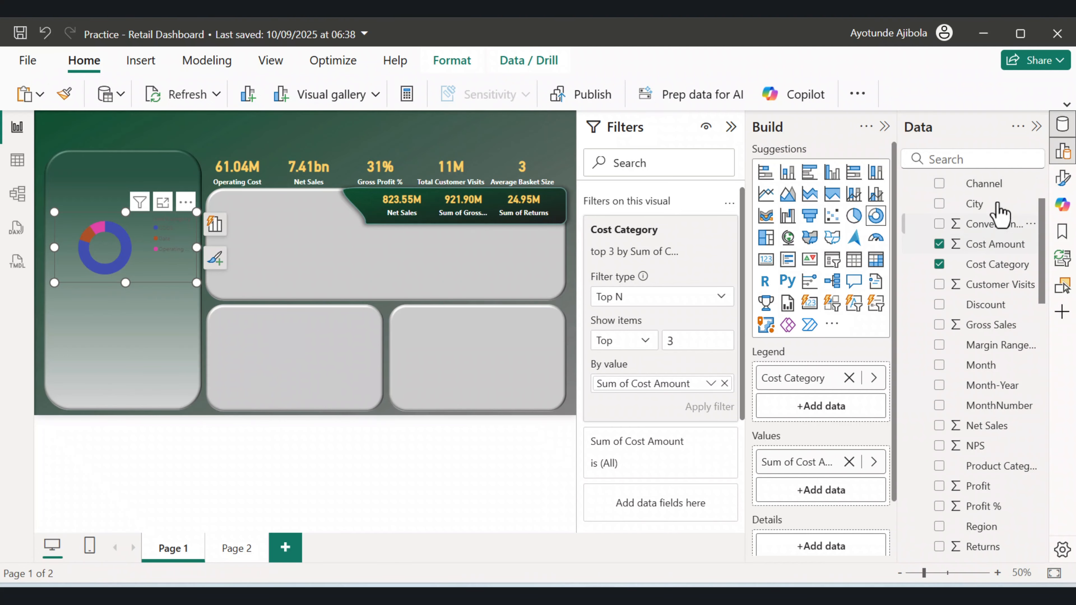
Color the donut's COGS slice dark green.
{"action": "left_click", "coordinate": [731, 128]}
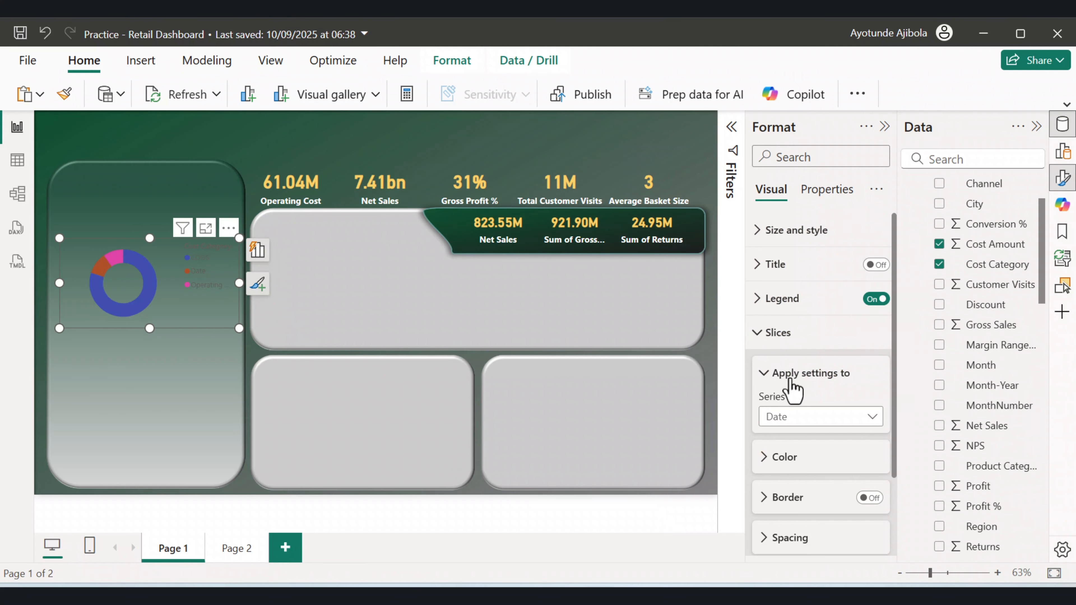
{"action": "scroll", "coordinate": [792, 388], "scroll_direction": "down", "scroll_amount": 2}
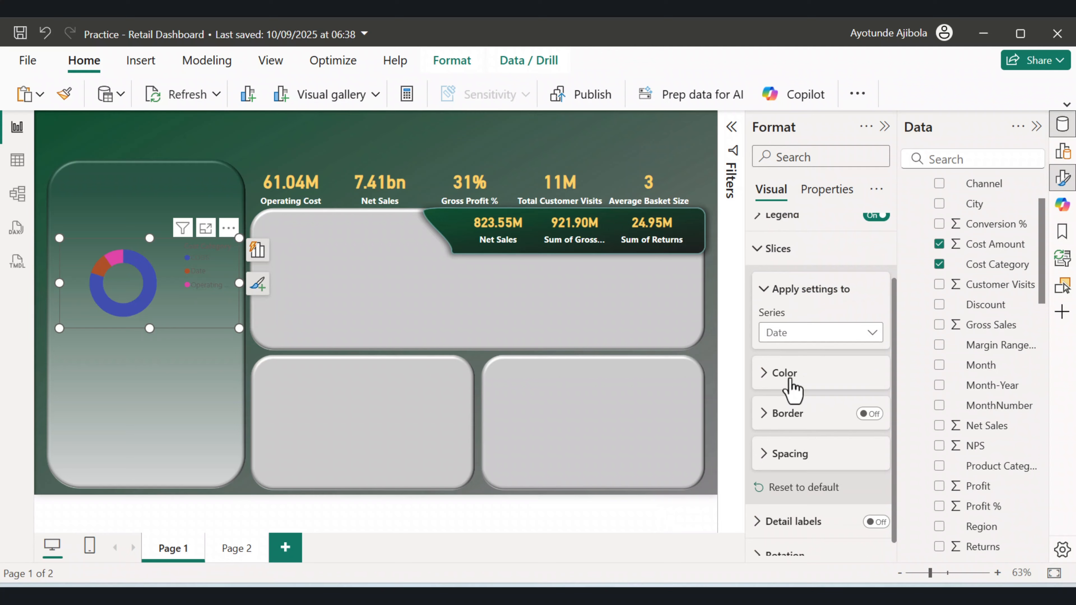
{"action": "left_click", "coordinate": [843, 339]}
{"action": "left_click", "coordinate": [843, 339]}
{"action": "left_click", "coordinate": [781, 381]}
{"action": "left_click", "coordinate": [779, 416]}
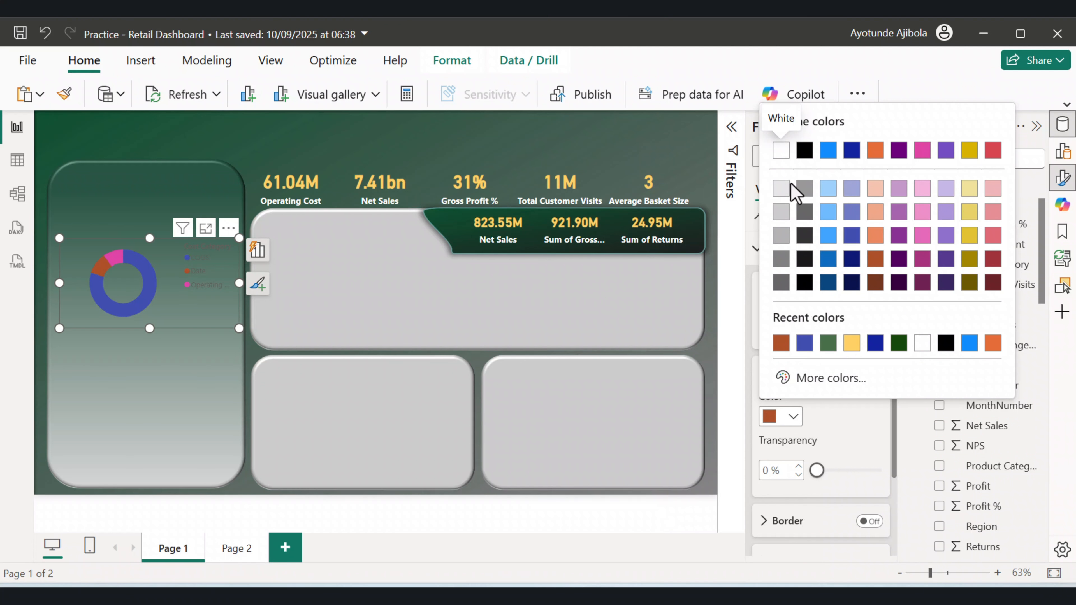
{"action": "left_click", "coordinate": [823, 420]}
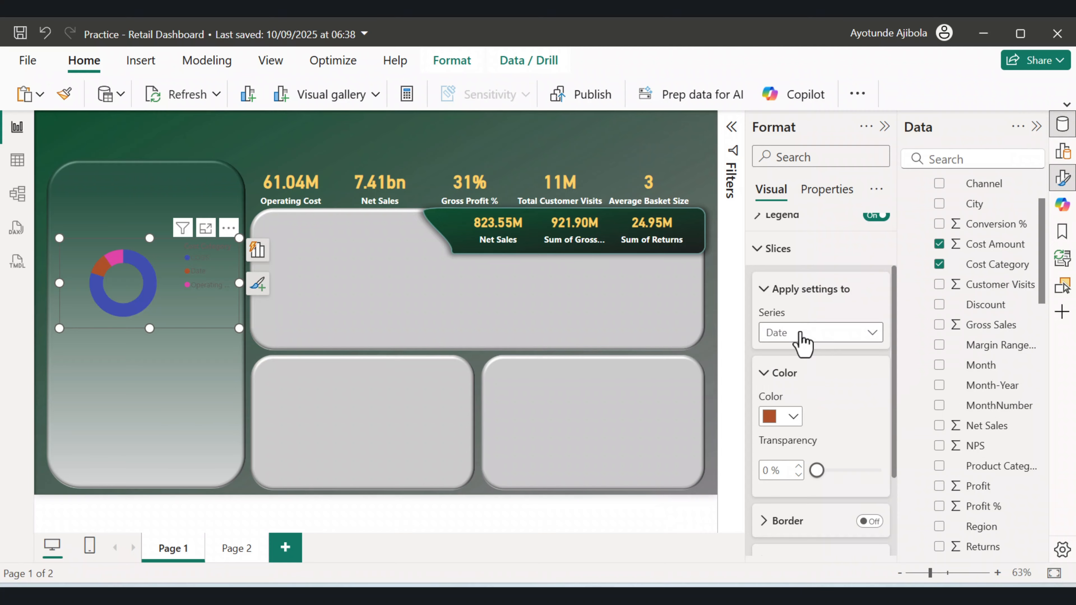
{"action": "left_click", "coordinate": [802, 343]}
{"action": "left_click", "coordinate": [791, 372]}
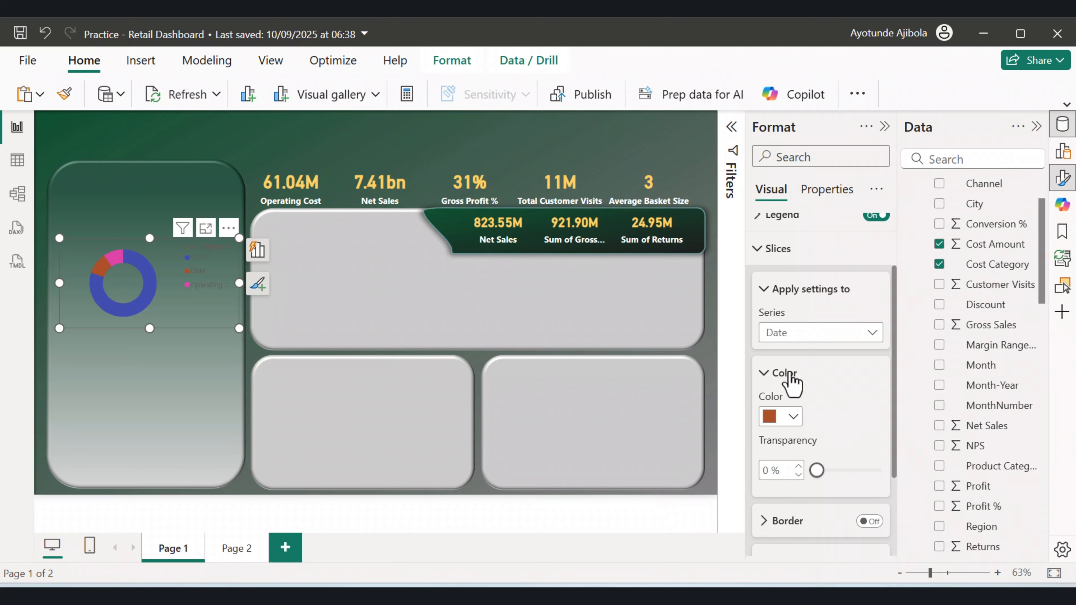
{"action": "left_click", "coordinate": [784, 420]}
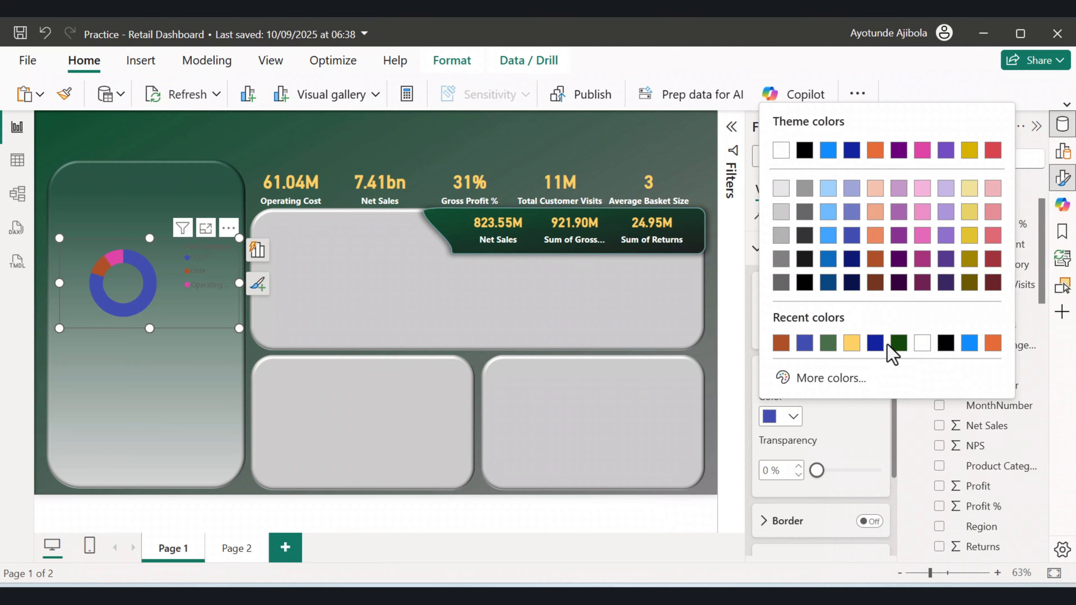
{"action": "left_click", "coordinate": [897, 343]}
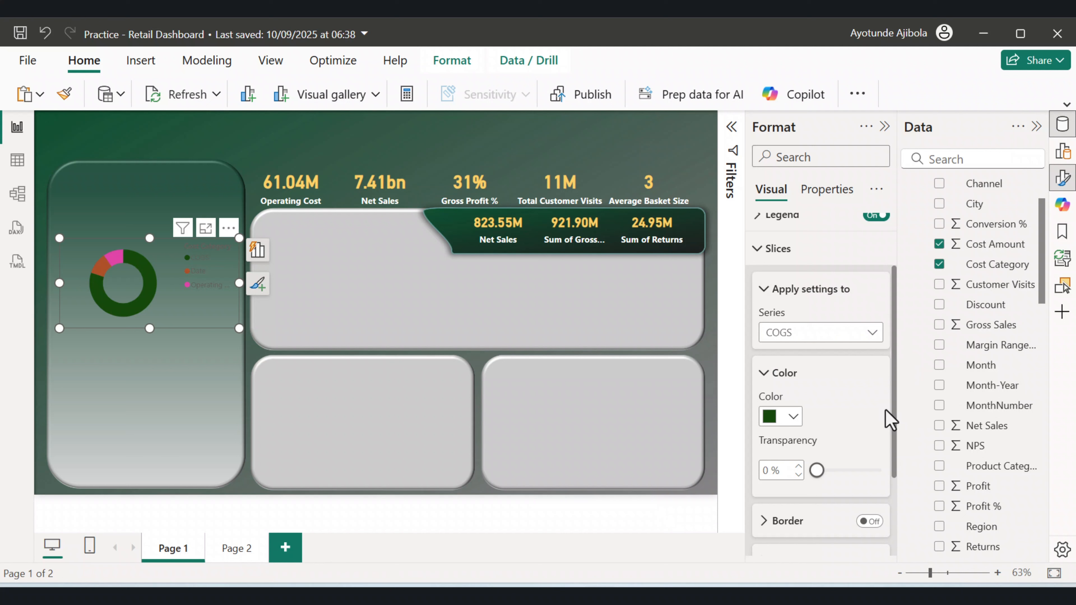
Color the donut's Date slice a muted green.
{"action": "left_click", "coordinate": [811, 335]}
{"action": "left_click", "coordinate": [783, 394]}
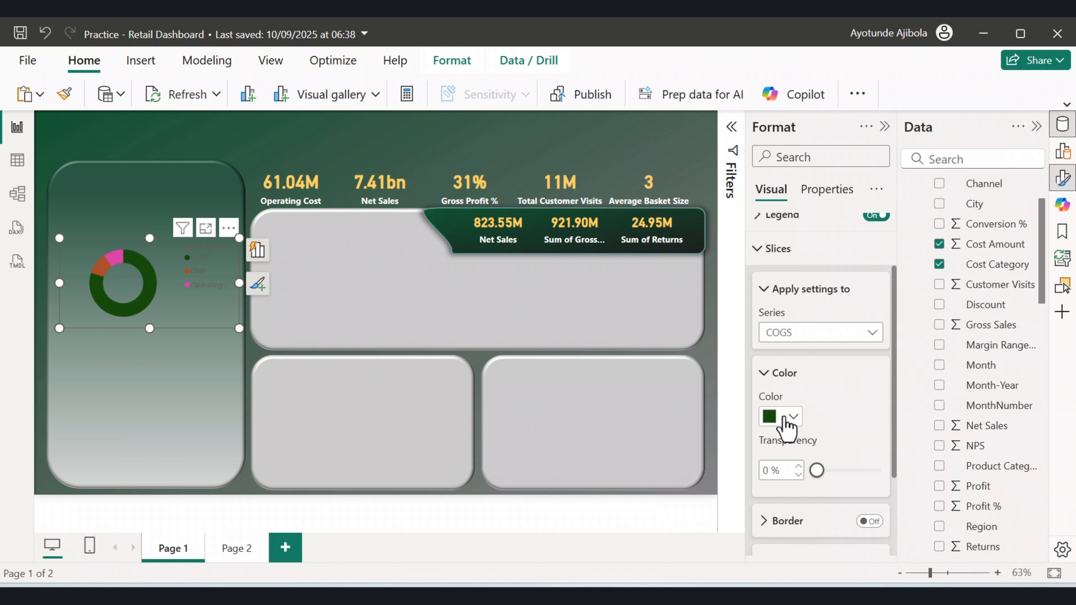
{"action": "left_click", "coordinate": [794, 417]}
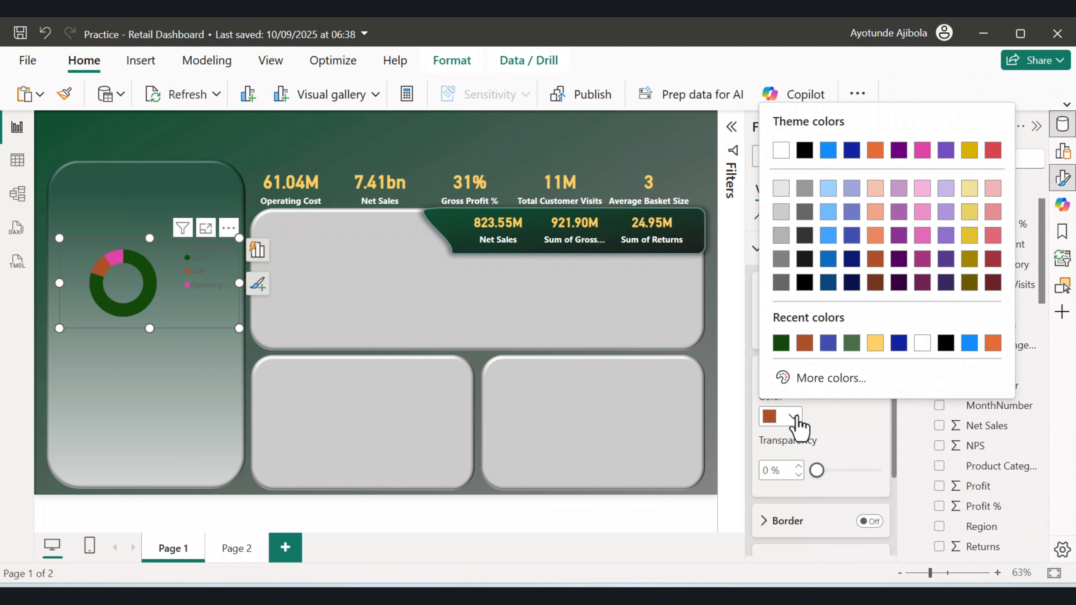
{"action": "left_click", "coordinate": [850, 343]}
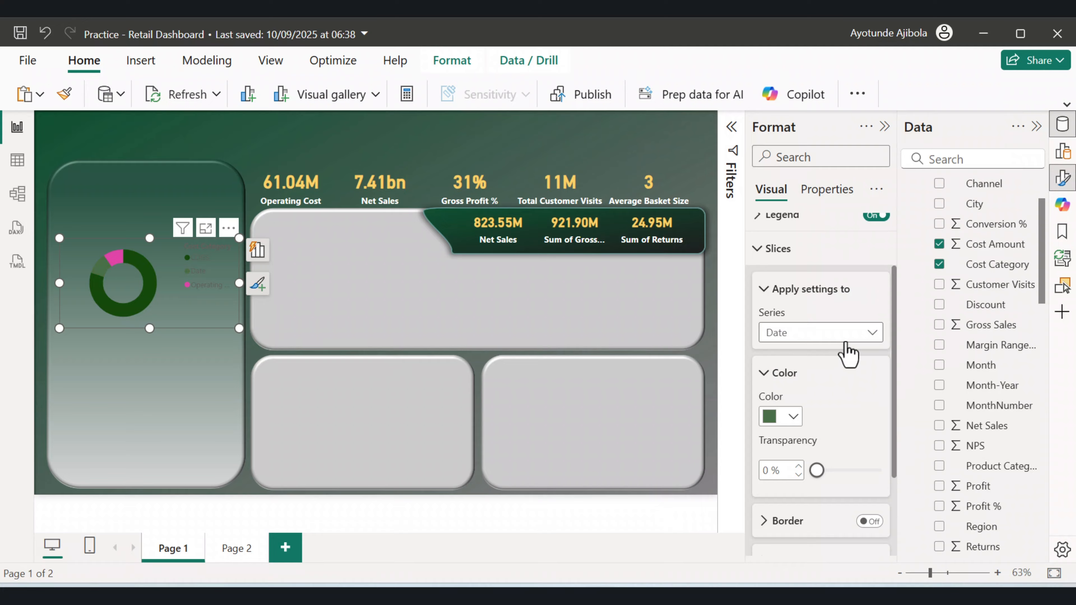
Give the Operating Cost slice a custom light green color.
{"action": "left_click", "coordinate": [809, 337]}
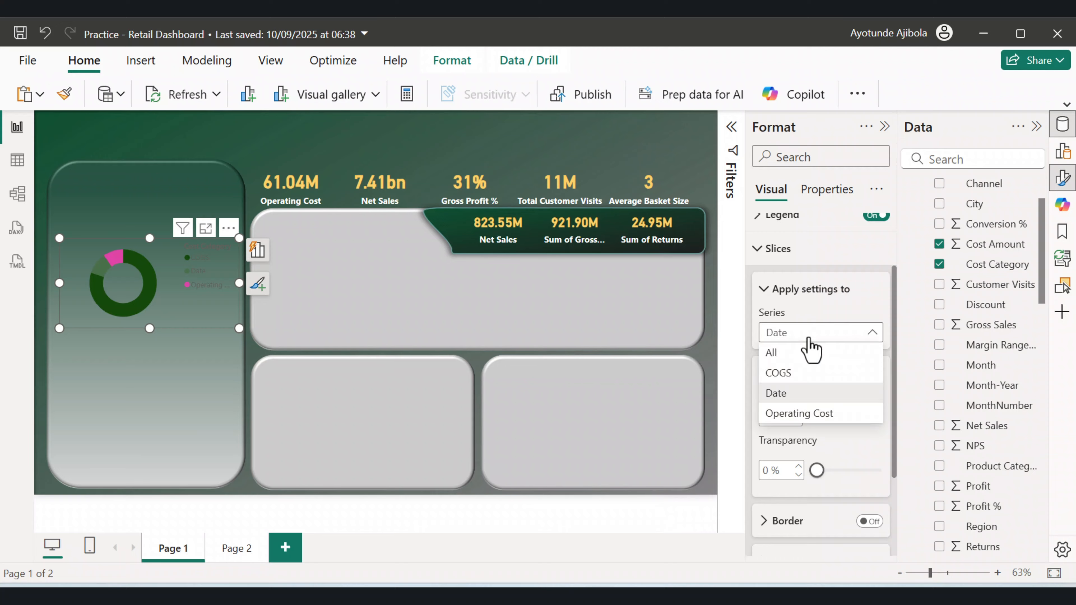
{"action": "left_click", "coordinate": [794, 414]}
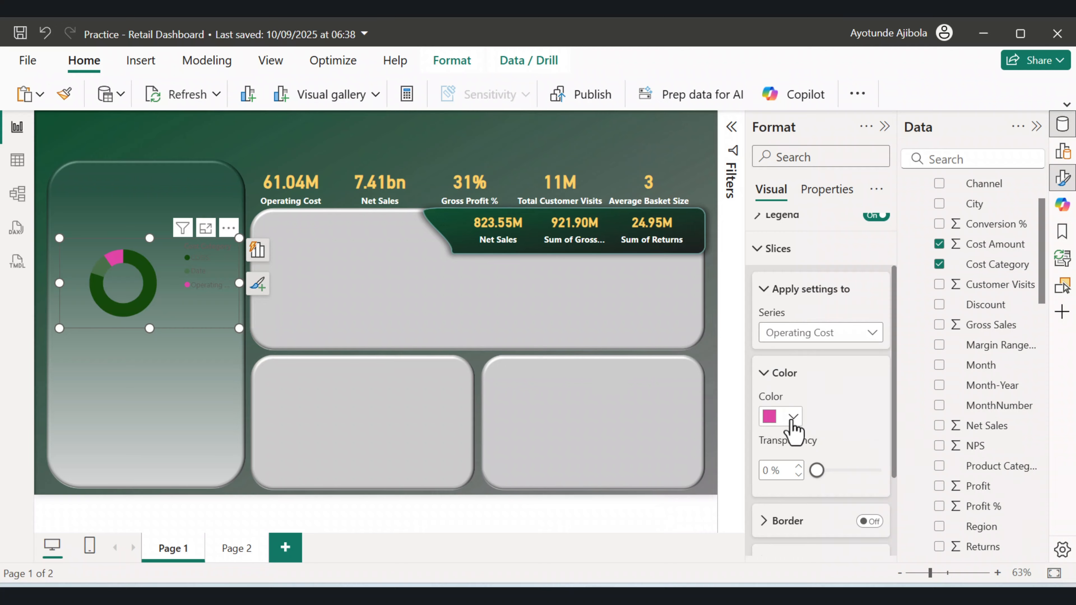
{"action": "left_click", "coordinate": [792, 418]}
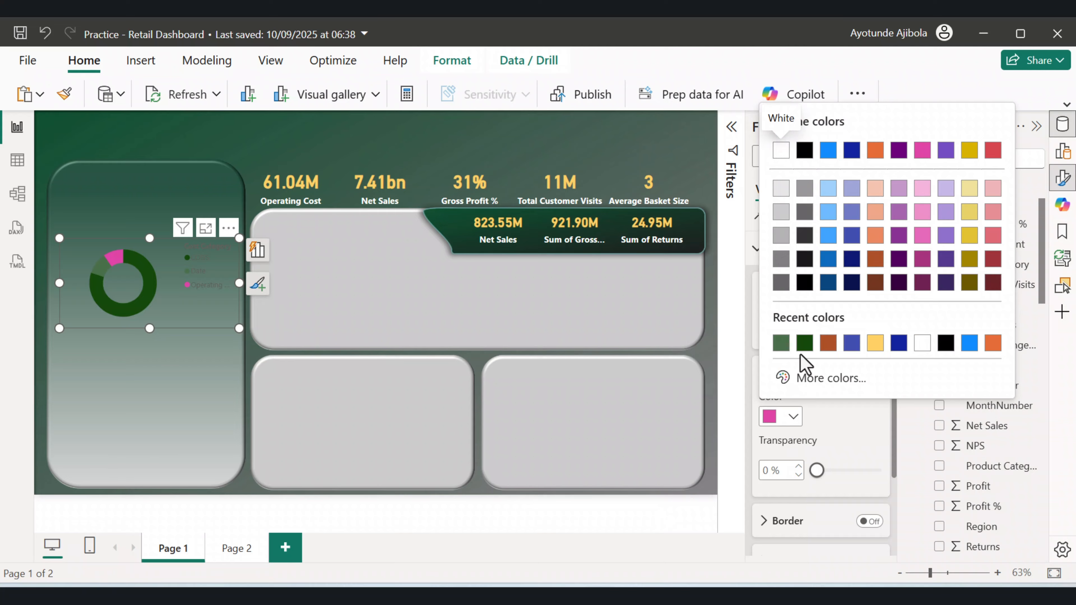
{"action": "left_click", "coordinate": [809, 378]}
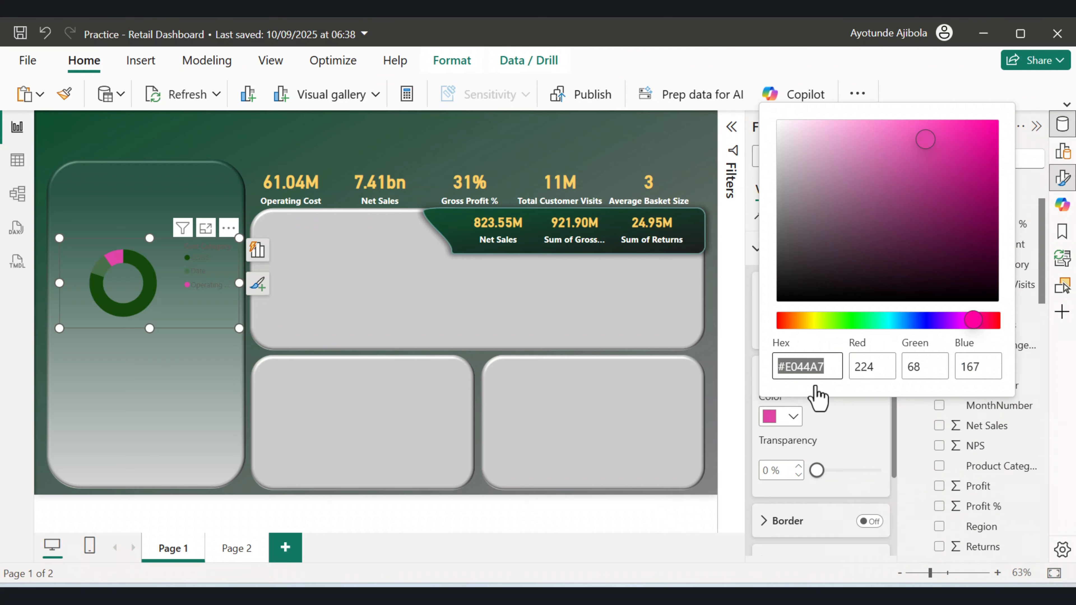
{"action": "left_click", "coordinate": [839, 321]}
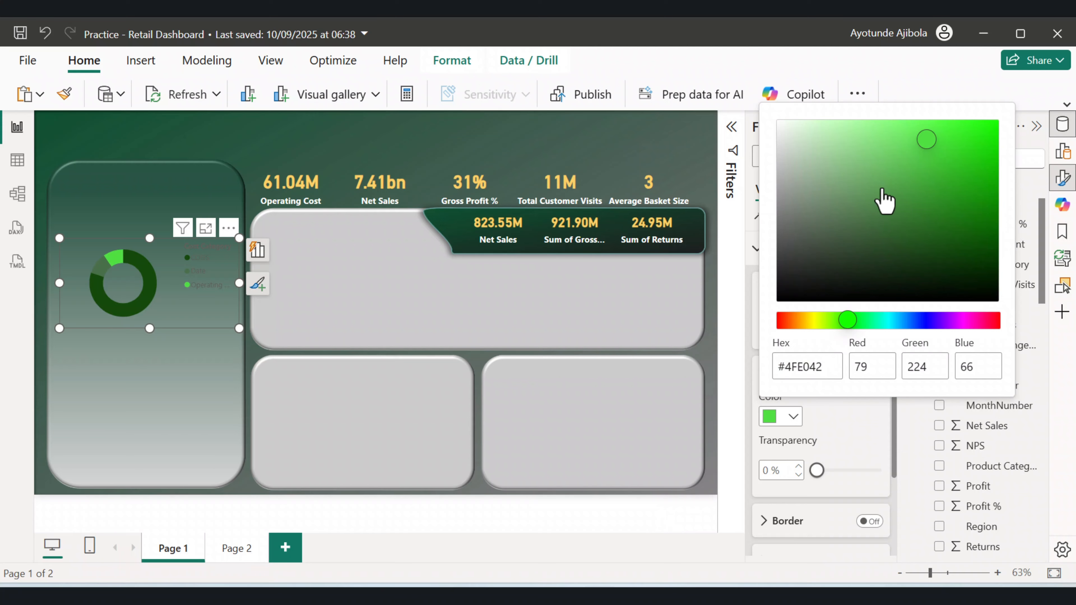
{"action": "left_click", "coordinate": [841, 154]}
Set the donut chart's legend text color to white.
{"action": "left_click", "coordinate": [196, 379]}
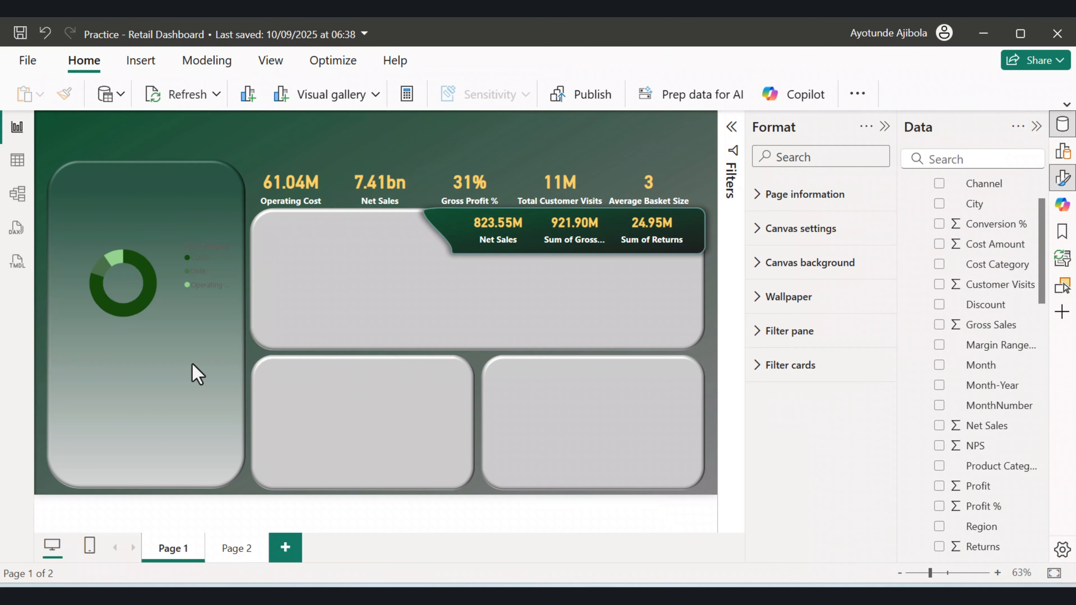
{"action": "left_click", "coordinate": [192, 289]}
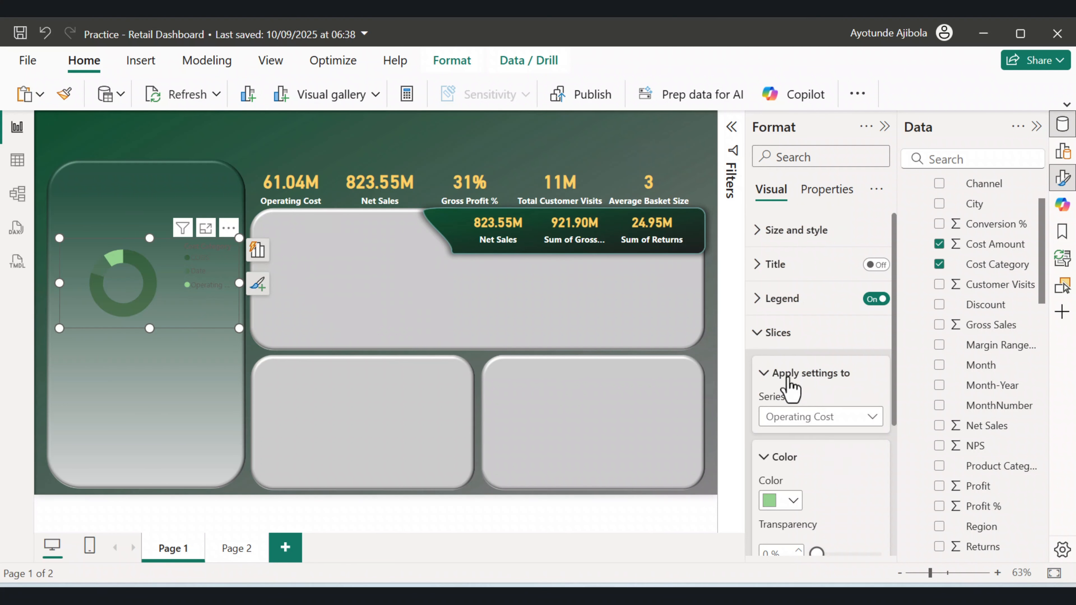
{"action": "left_click", "coordinate": [764, 306]}
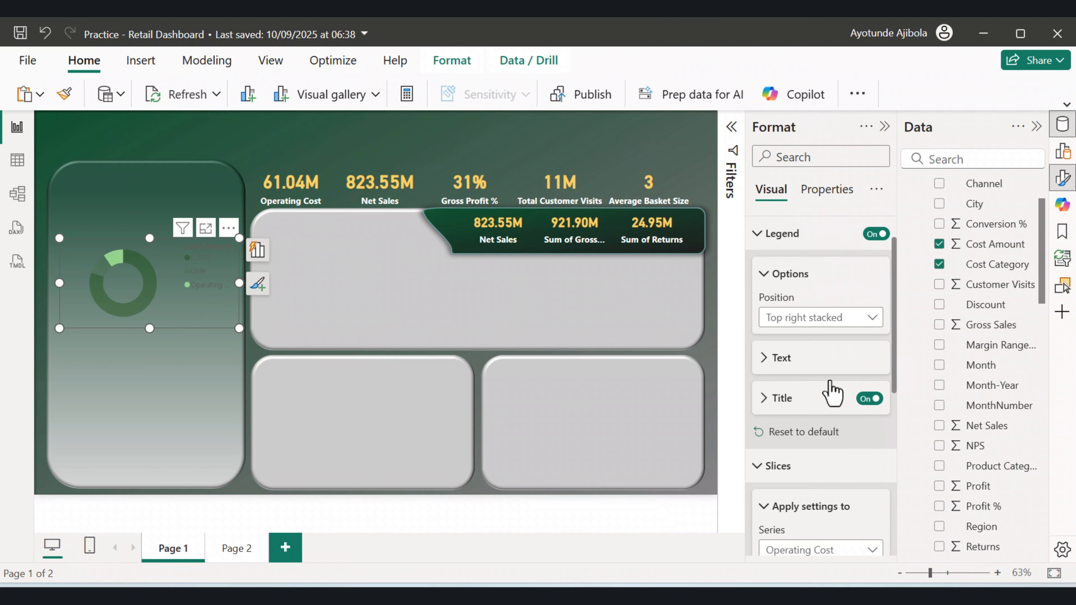
{"action": "left_click", "coordinate": [769, 351]}
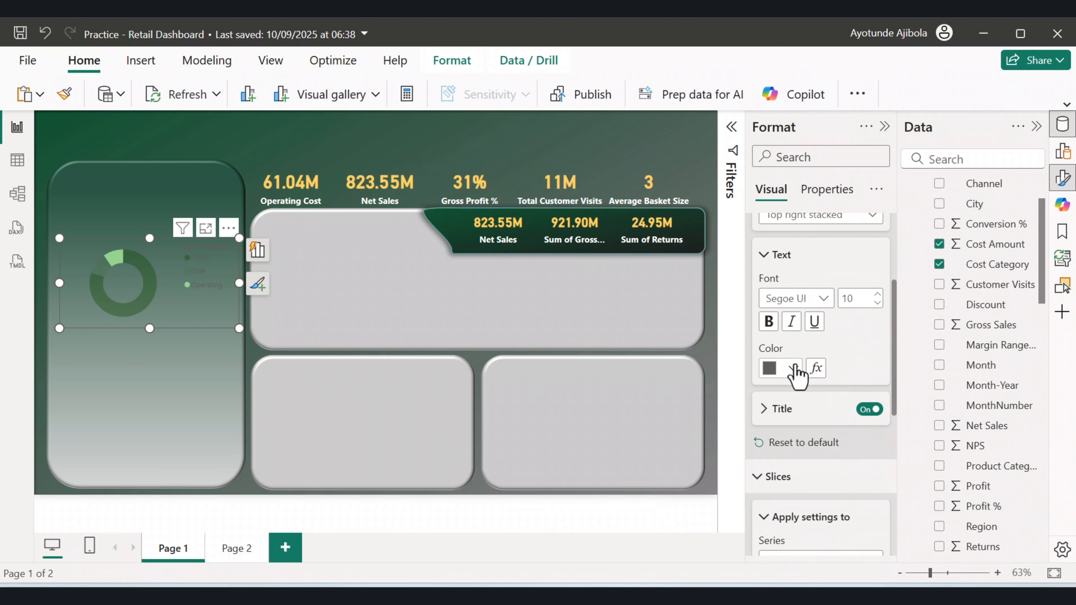
{"action": "left_click", "coordinate": [795, 368]}
{"action": "left_click", "coordinate": [776, 101]}
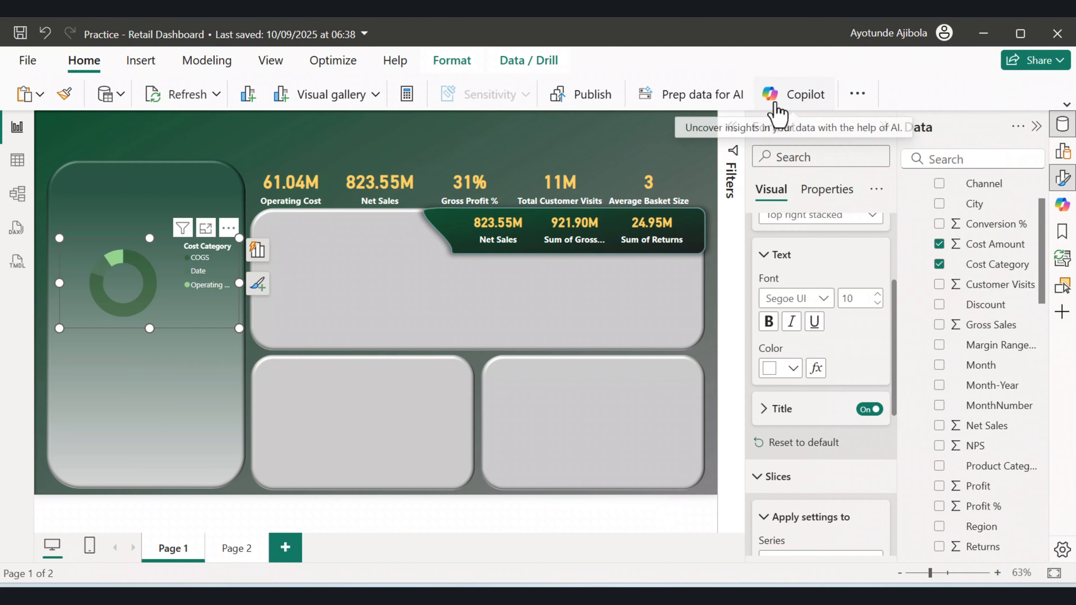
Increase the donut's inner radius to make the ring thinner.
{"action": "scroll", "coordinate": [769, 178], "scroll_direction": "down", "scroll_amount": 4}
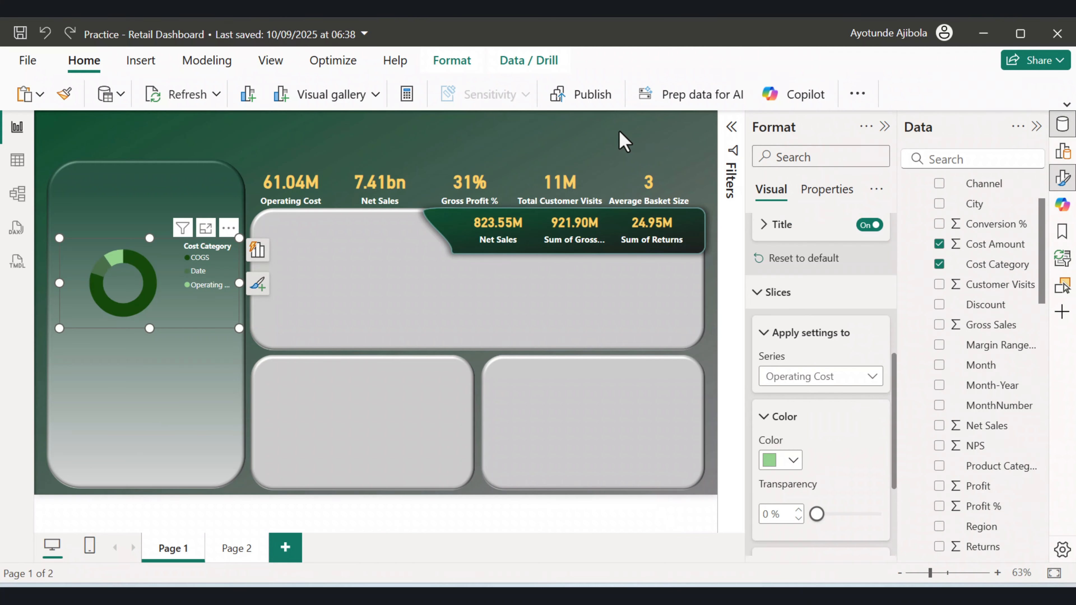
{"action": "scroll", "coordinate": [847, 408], "scroll_direction": "down", "scroll_amount": 4}
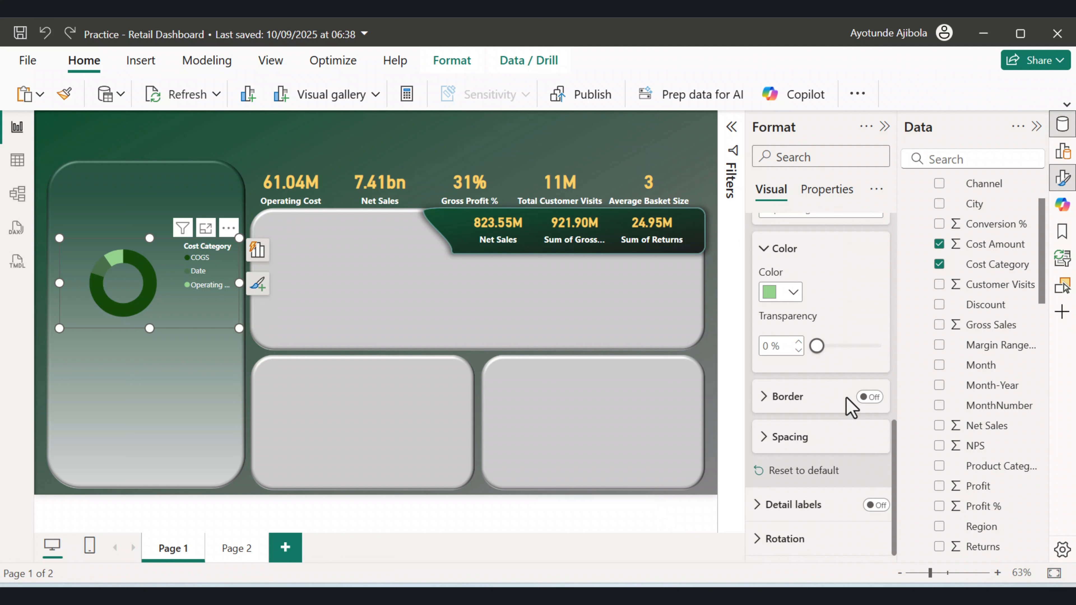
{"action": "left_click", "coordinate": [789, 450]}
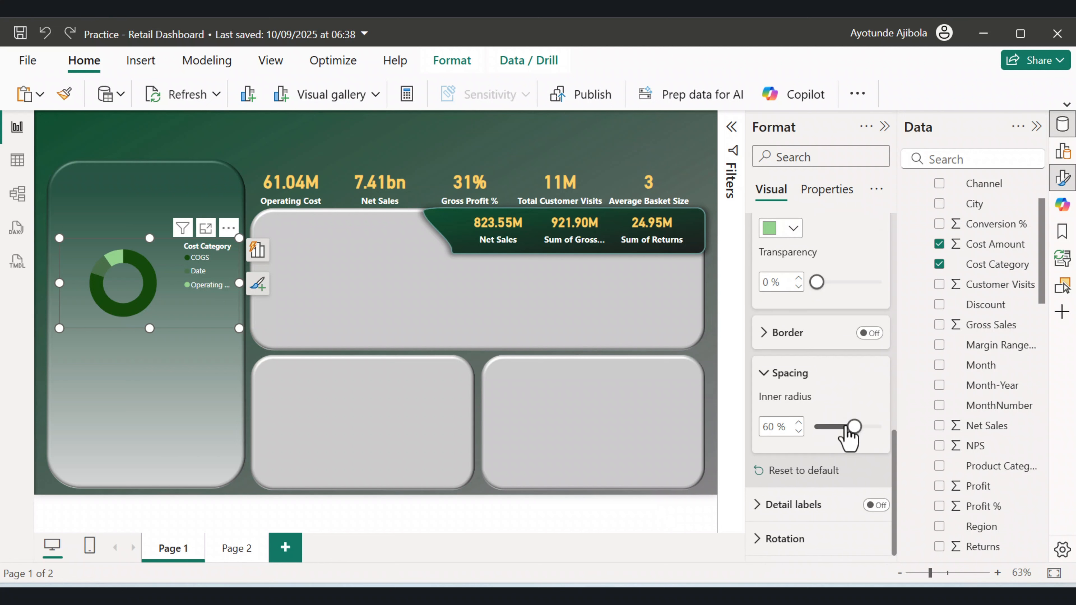
{"action": "left_click_drag", "start_coordinate": [851, 427], "coordinate": [860, 427]}
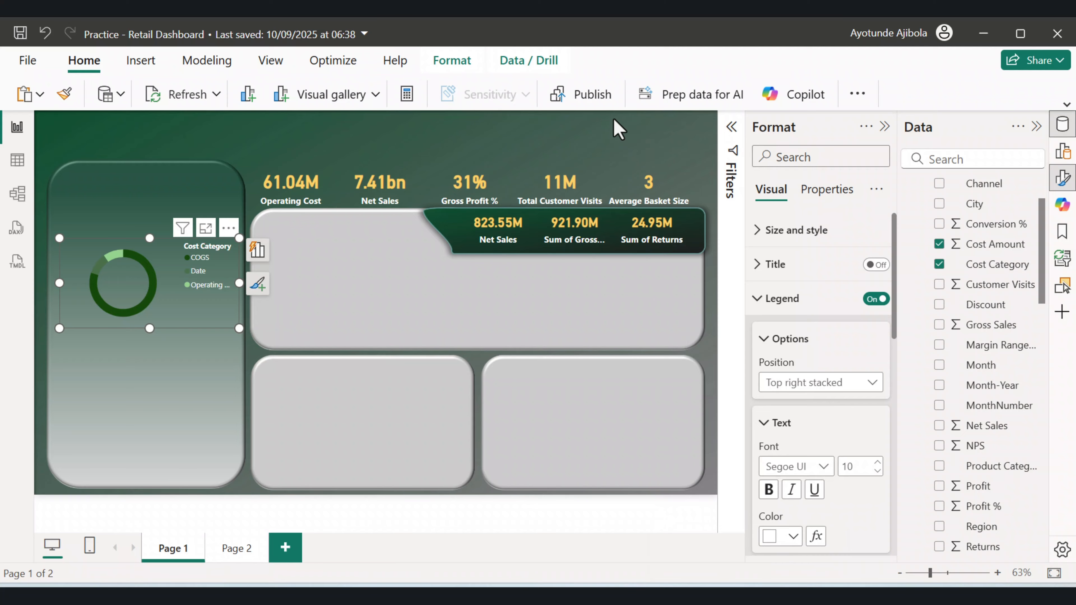
Move the donut chart up and shrink its height within the left panel.
{"action": "left_click_drag", "start_coordinate": [194, 323], "coordinate": [185, 315]}
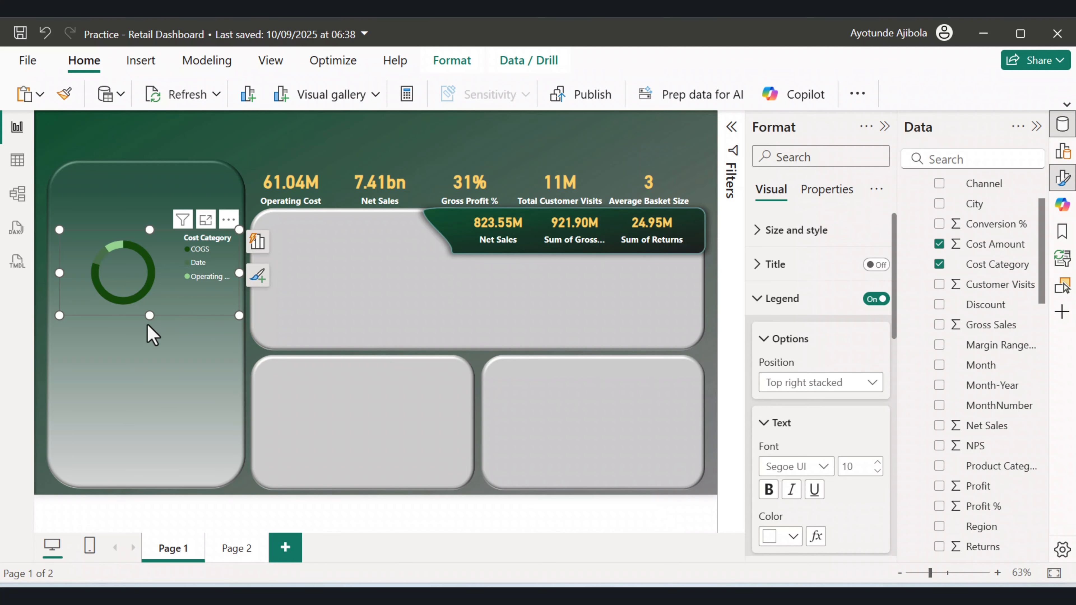
{"action": "left_click_drag", "start_coordinate": [150, 315], "coordinate": [149, 298]}
{"action": "left_click", "coordinate": [634, 366]}
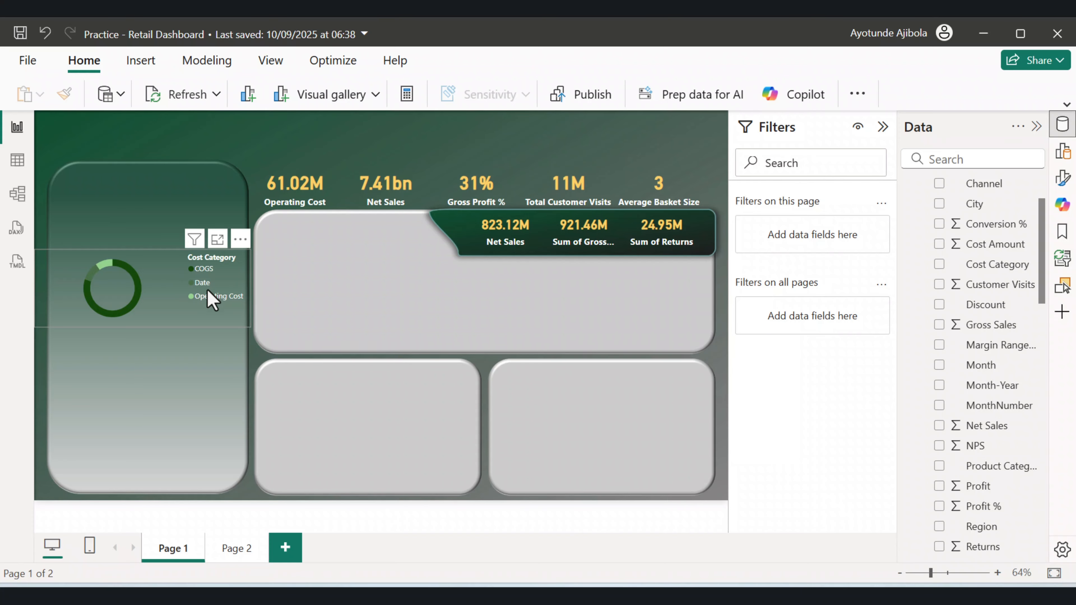
Open the Retail_CostBreakdown table's query for editing.
{"action": "scroll", "coordinate": [974, 254], "scroll_direction": "up", "scroll_amount": 2}
{"action": "right_click", "coordinate": [974, 227]}
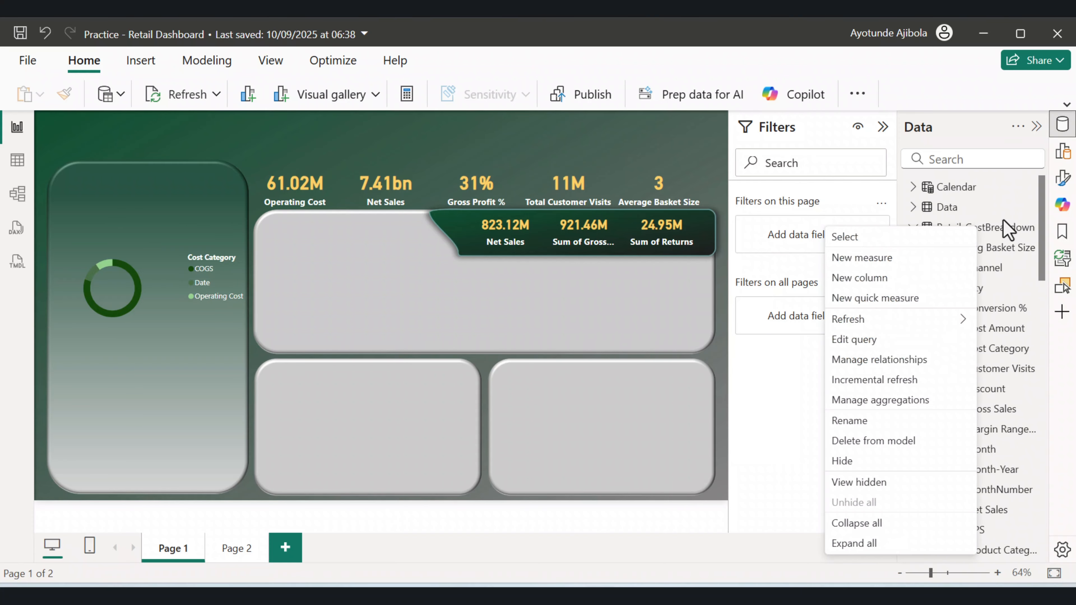
{"action": "left_click", "coordinate": [976, 120]}
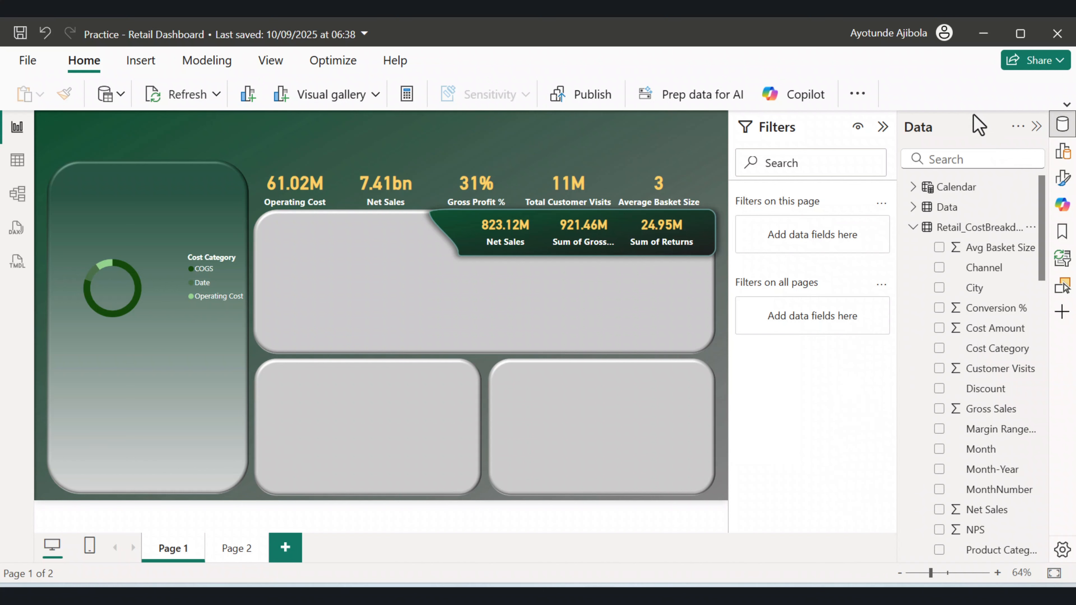
{"action": "right_click", "coordinate": [973, 231]}
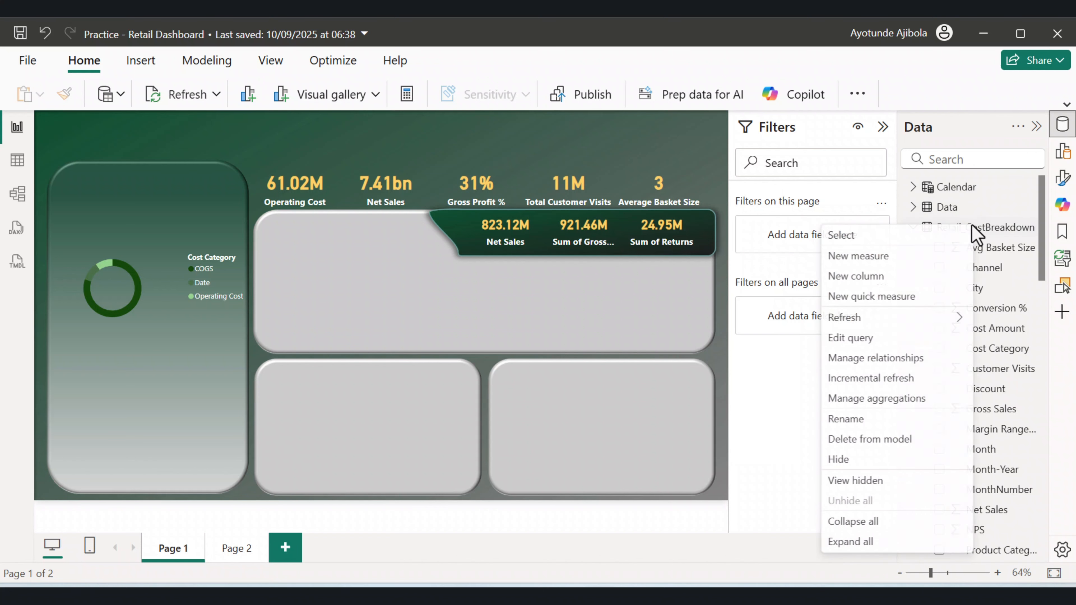
{"action": "left_click", "coordinate": [884, 339]}
Delete the Unpivoted Columns applied step from the query.
{"action": "left_click", "coordinate": [884, 299]}
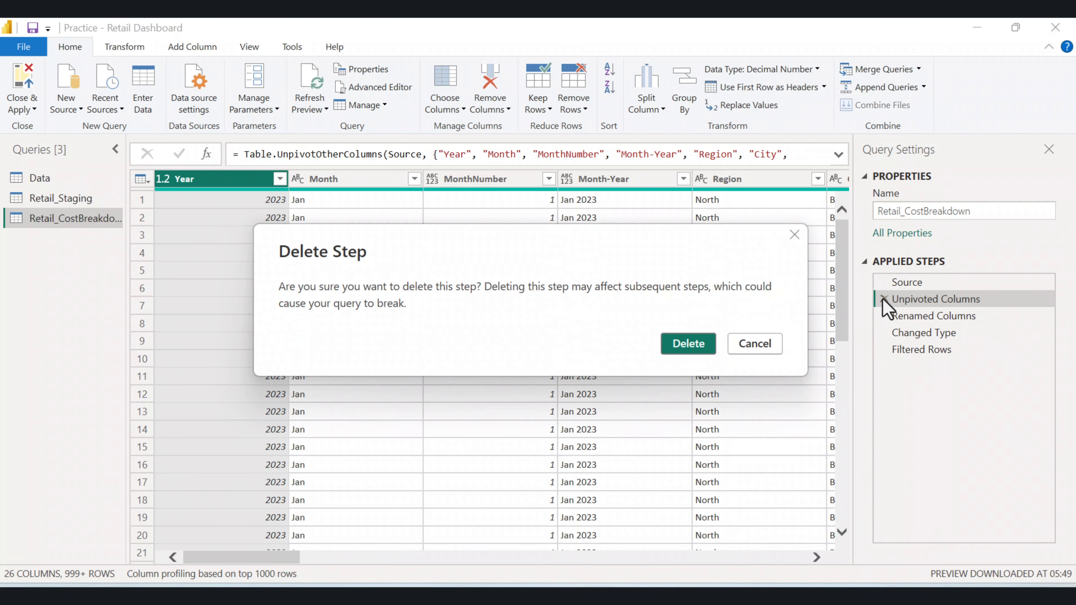
{"action": "left_click", "coordinate": [750, 343]}
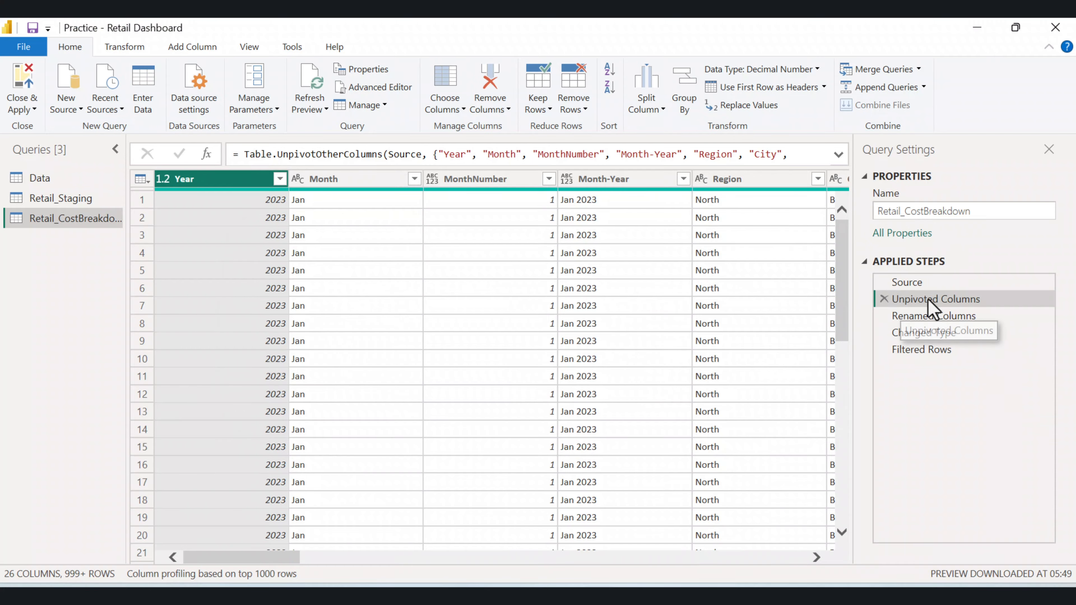
{"action": "left_click", "coordinate": [883, 299]}
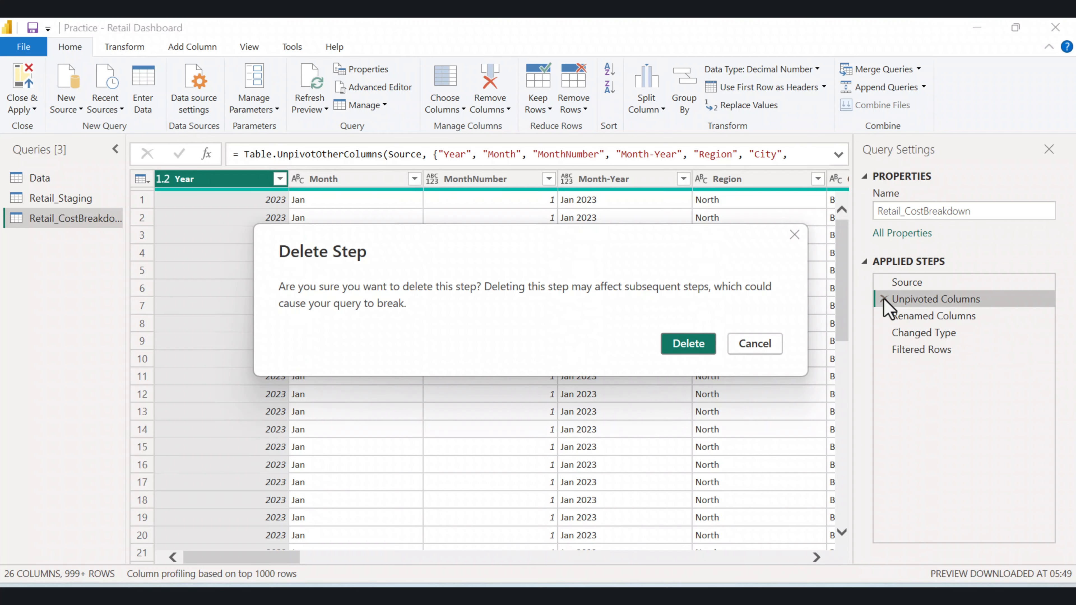
{"action": "left_click", "coordinate": [709, 344]}
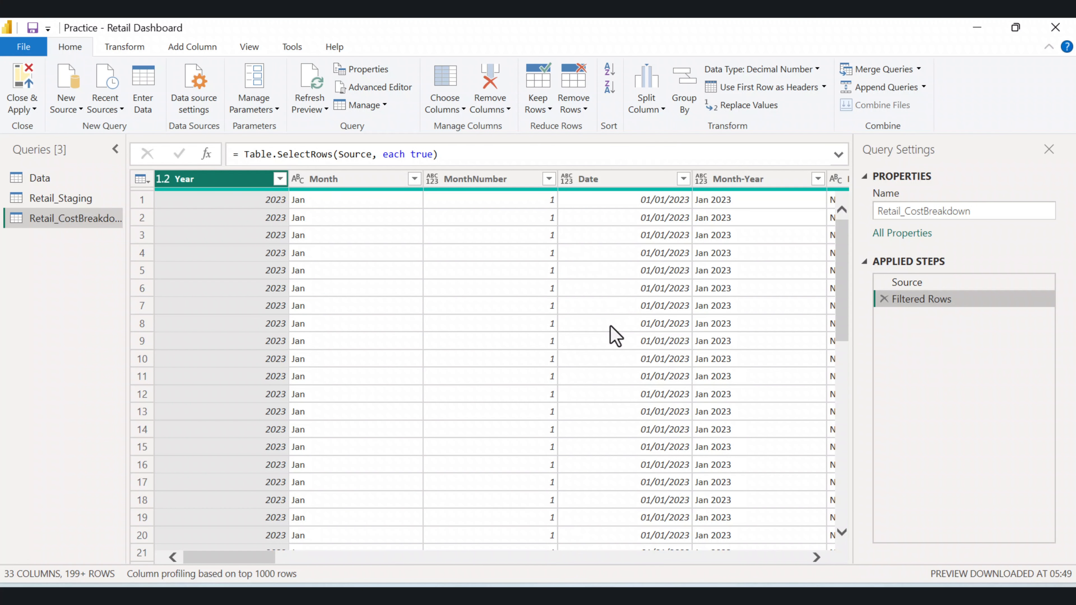
Unpivot the Rent, Staff Cost, Marketing, Logistics and Utilities columns.
{"action": "scroll", "coordinate": [615, 335], "scroll_direction": "right", "scroll_amount": 10}
{"action": "left_click", "coordinate": [574, 187]}
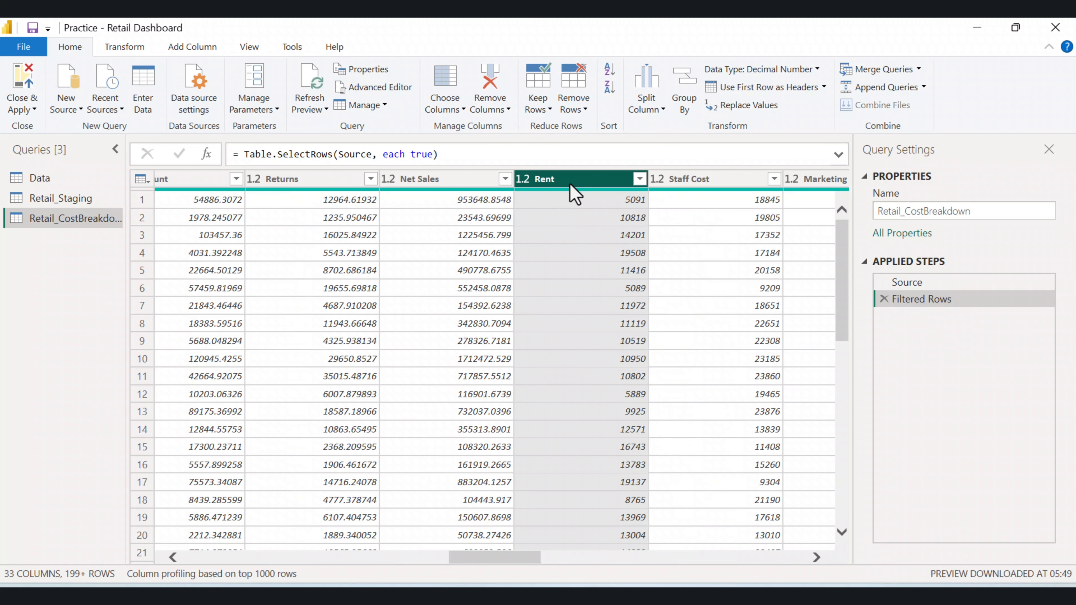
{"action": "left_click", "coordinate": [727, 183], "text": "ctrl"}
{"action": "left_click_drag", "start_coordinate": [500, 557], "coordinate": [543, 557]}
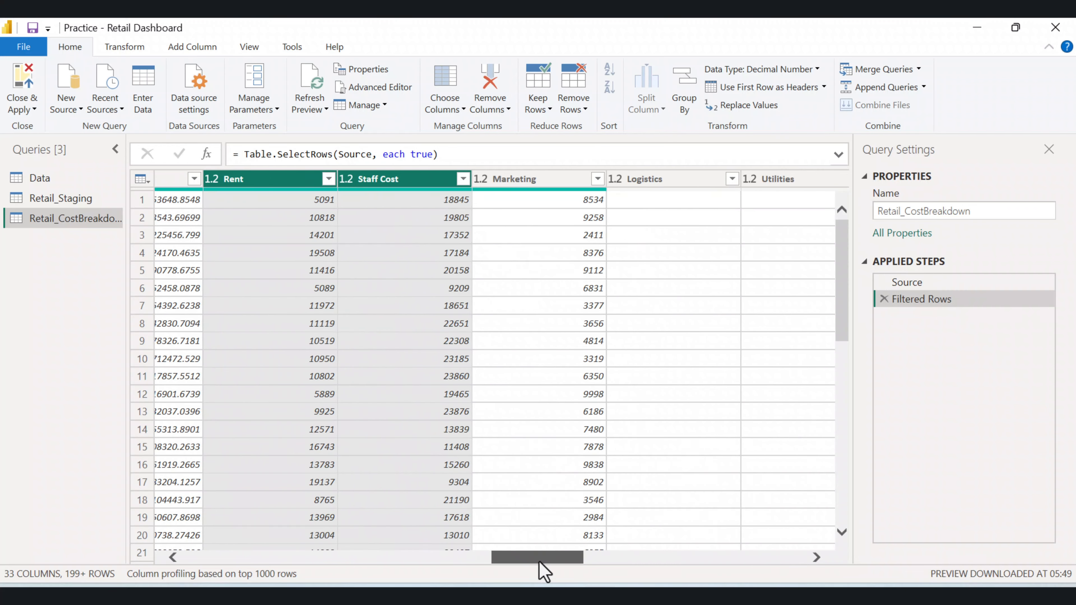
{"action": "left_click", "coordinate": [521, 186], "text": "ctrl"}
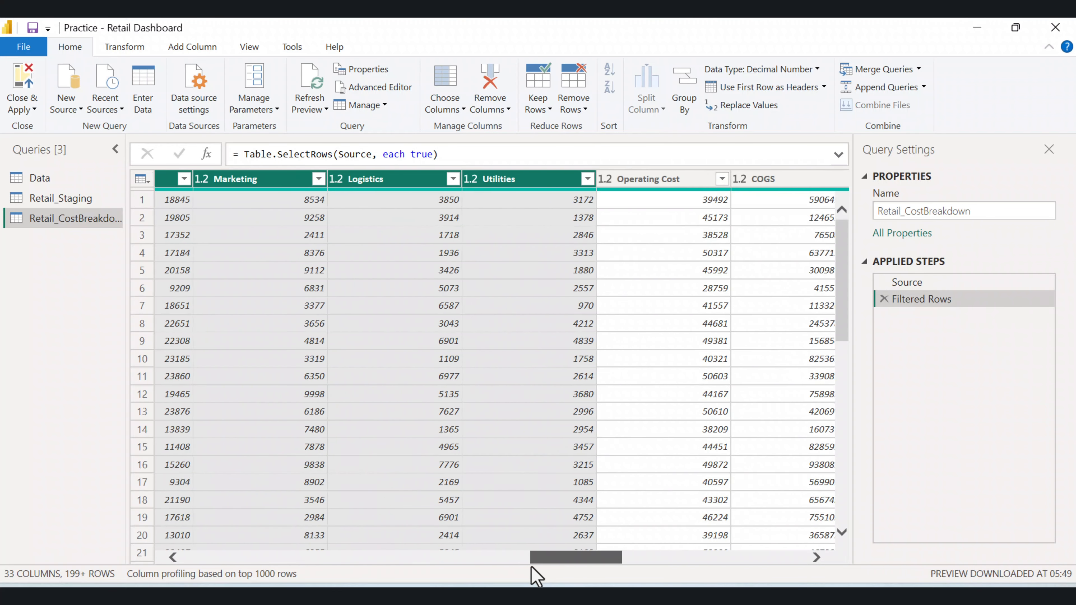
{"action": "left_click_drag", "start_coordinate": [532, 565], "coordinate": [512, 564]}
{"action": "scroll", "coordinate": [532, 526], "scroll_direction": "left", "scroll_amount": 2}
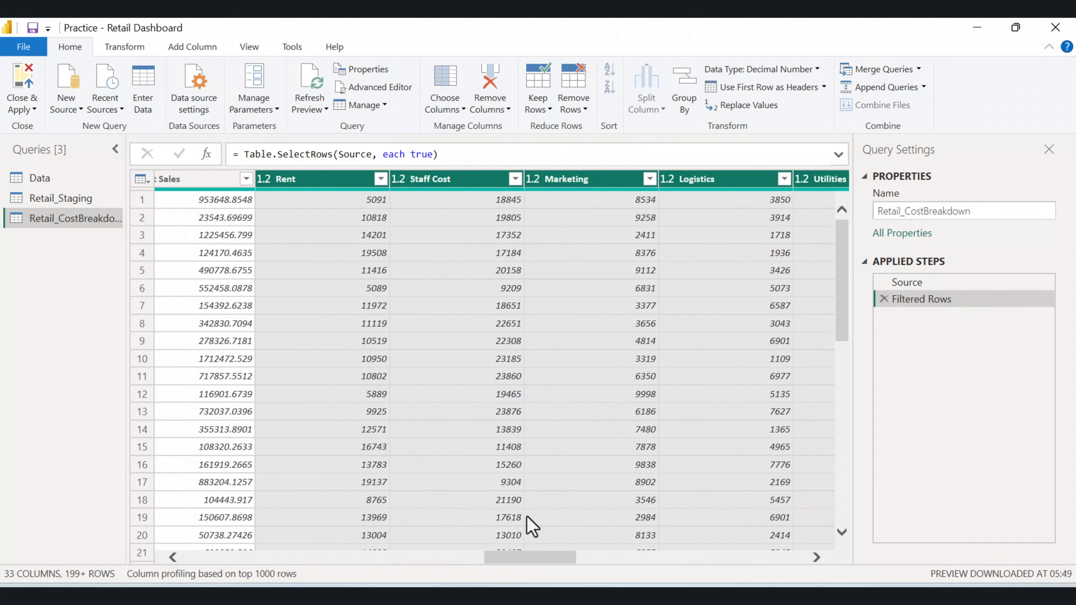
{"action": "right_click", "coordinate": [293, 181]}
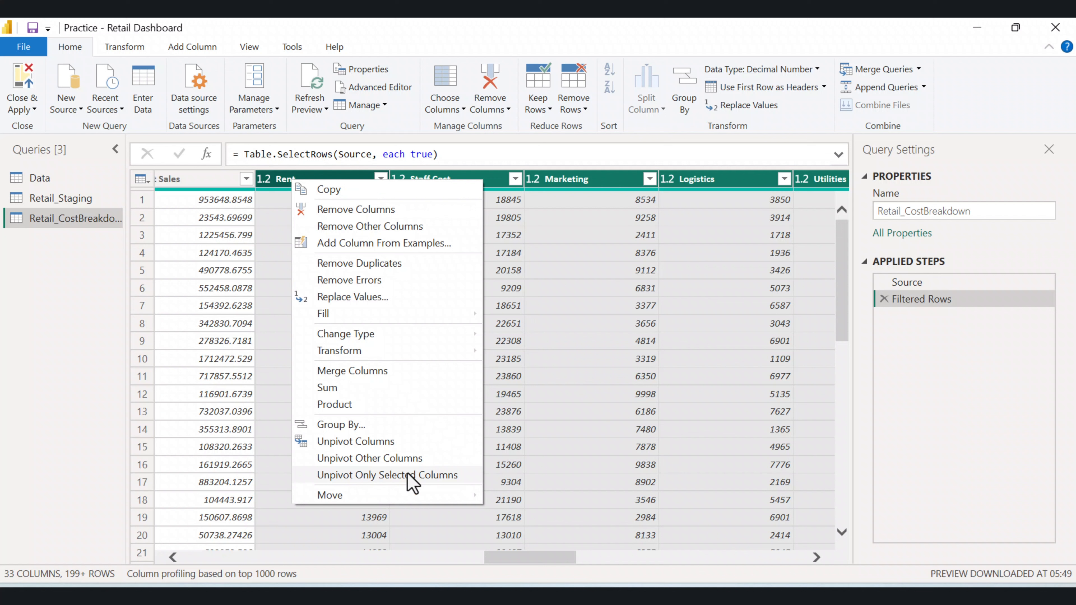
{"action": "left_click", "coordinate": [356, 442]}
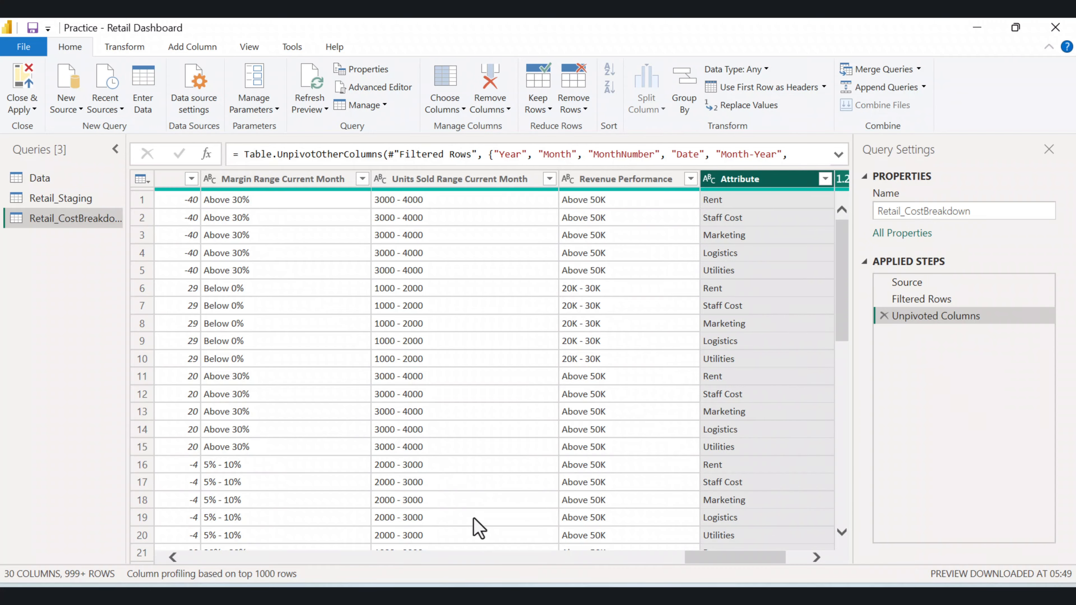
Rename the Attribute column to Cost Category.
{"action": "double_click", "coordinate": [748, 182]}
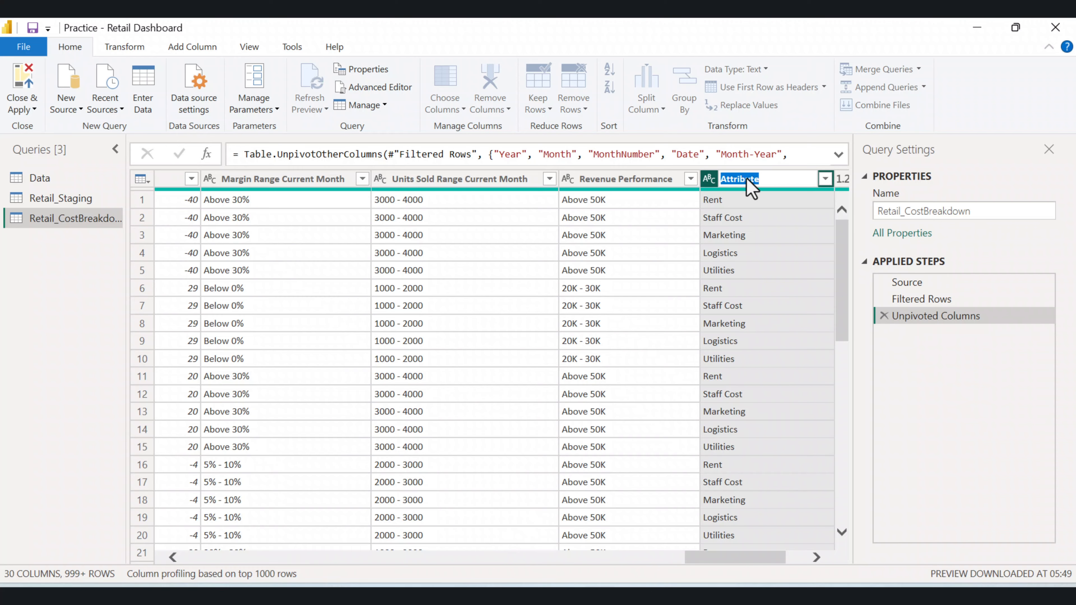
{"action": "type", "text": "Cost Catgory"}
{"action": "key", "text": "Return"}
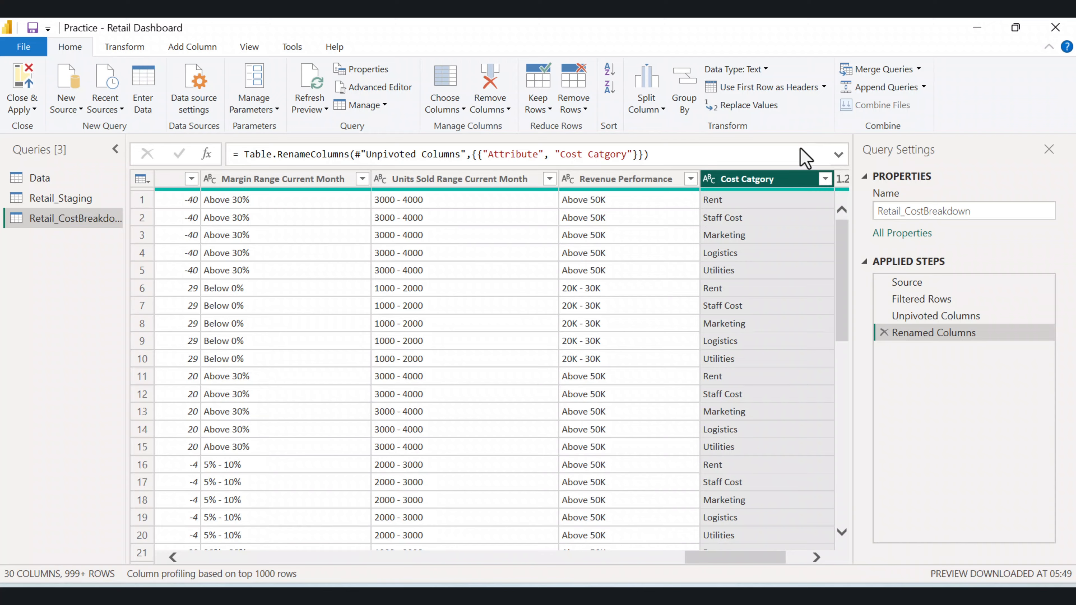
{"action": "double_click", "coordinate": [753, 187]}
{"action": "left_click", "coordinate": [752, 181]}
{"action": "type", "text": "e"}
{"action": "key", "text": "Return"}
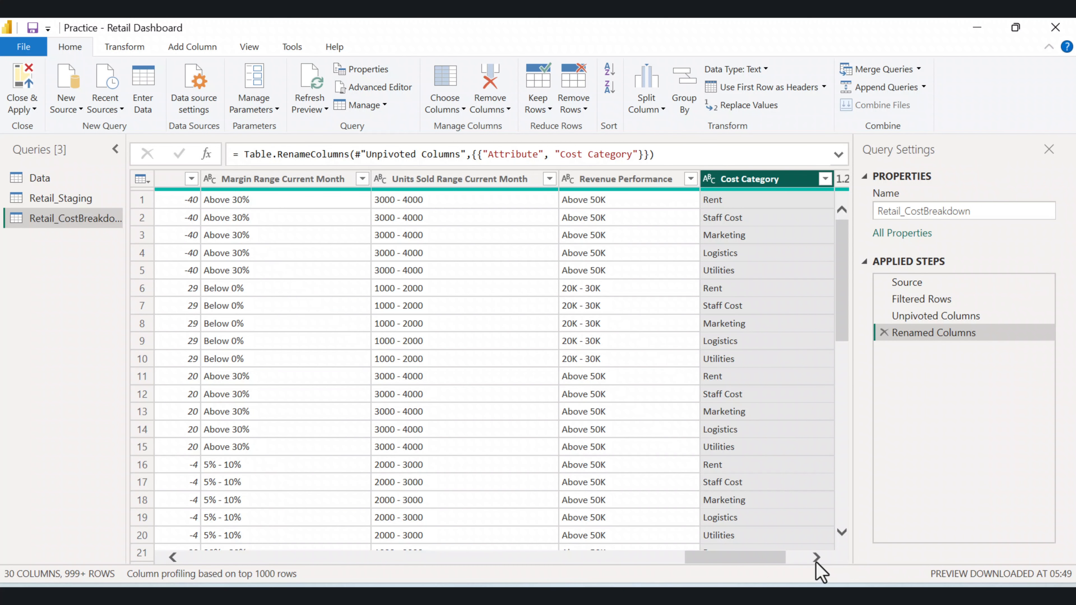
Rename the Value column to Cost Amount.
{"action": "left_click_drag", "start_coordinate": [769, 557], "coordinate": [789, 557]}
{"action": "double_click", "coordinate": [745, 179]}
{"action": "type", "text": "cos"}
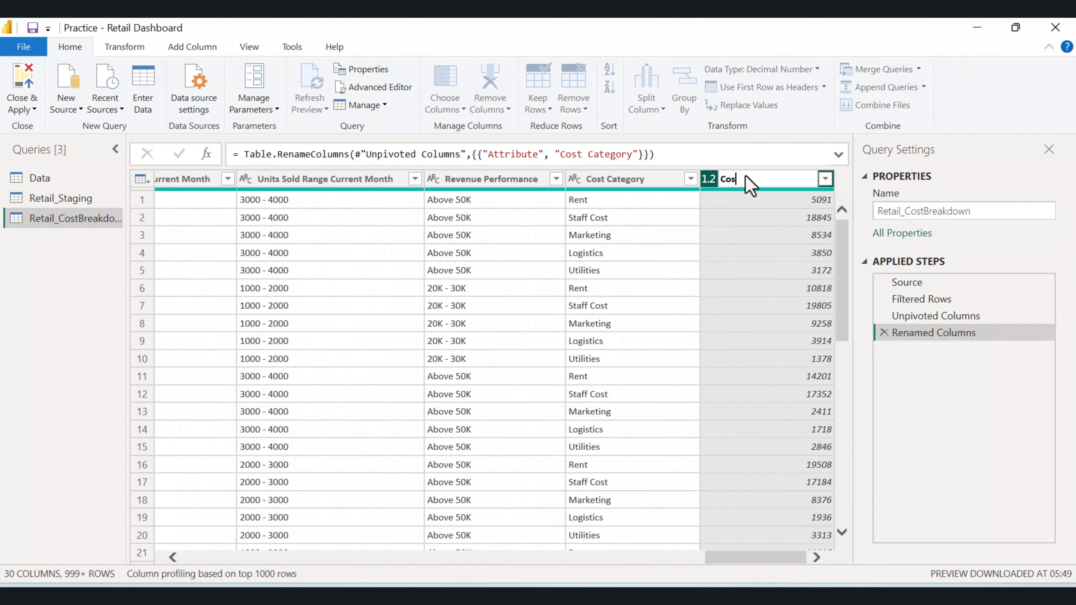
{"action": "type", "text": "t Amount"}
{"action": "key", "text": "Return"}
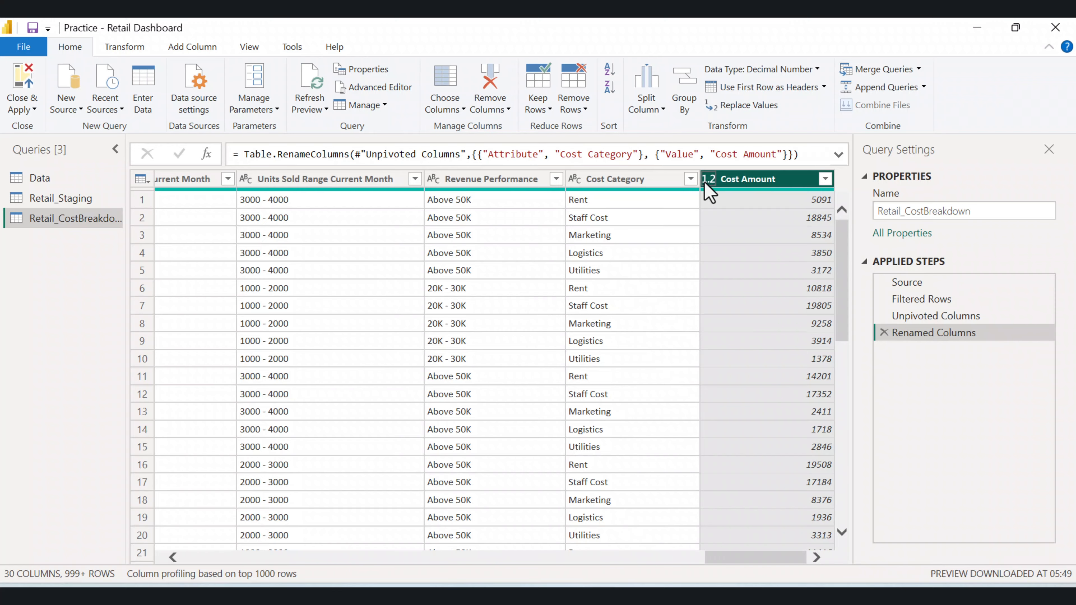
Close the query editor and apply the changes to the report.
{"action": "left_click", "coordinate": [31, 110]}
{"action": "left_click", "coordinate": [51, 125]}
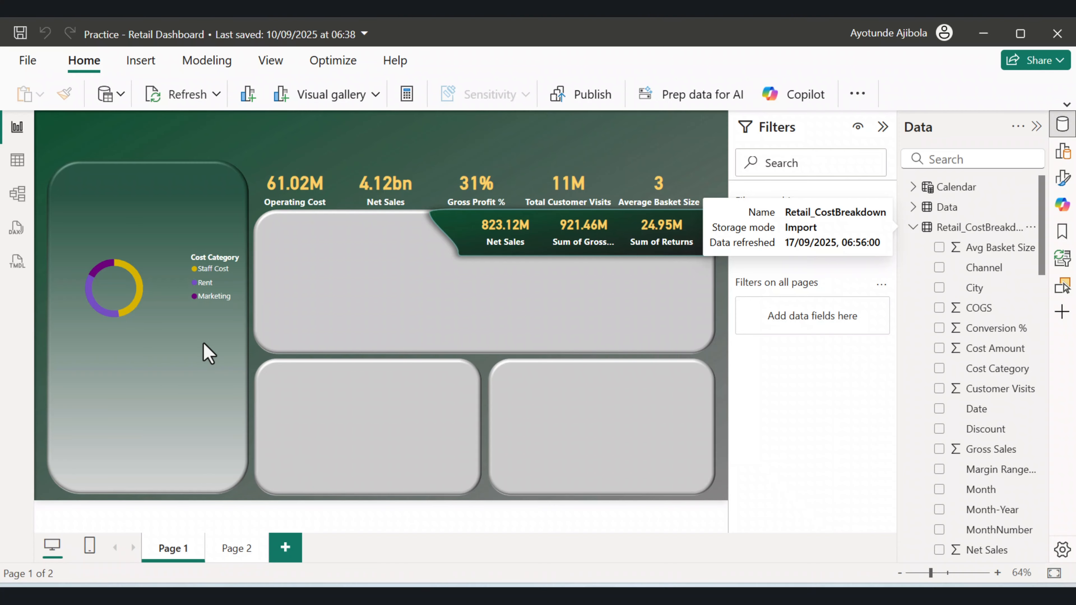
{"action": "left_click", "coordinate": [135, 290]}
{"action": "left_click", "coordinate": [224, 466]}
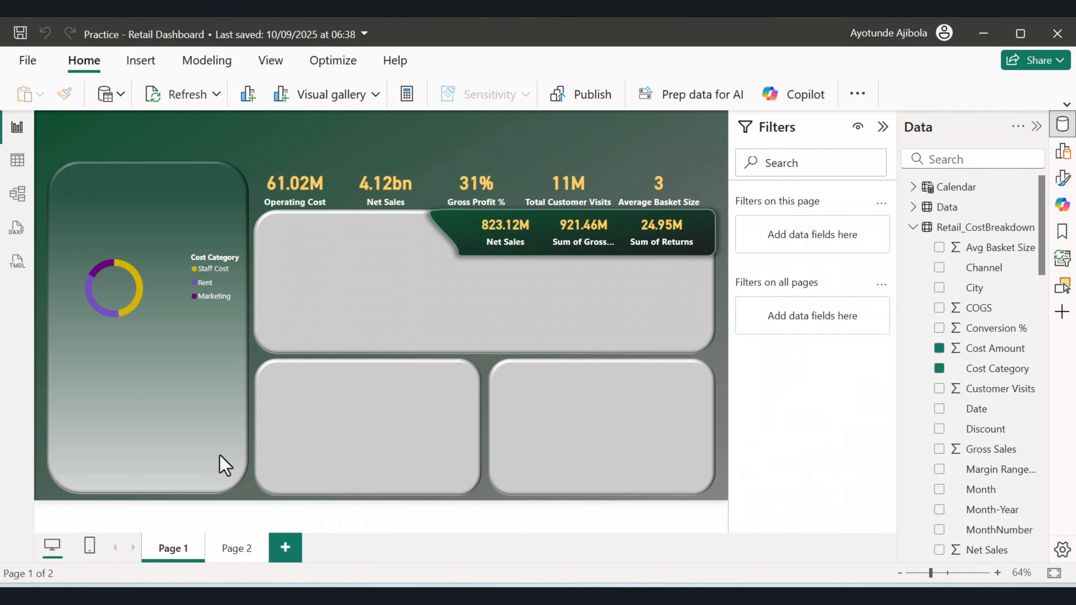
Set the Staff Cost slice colour of the cost category donut to dark green.
{"action": "left_click", "coordinate": [142, 296]}
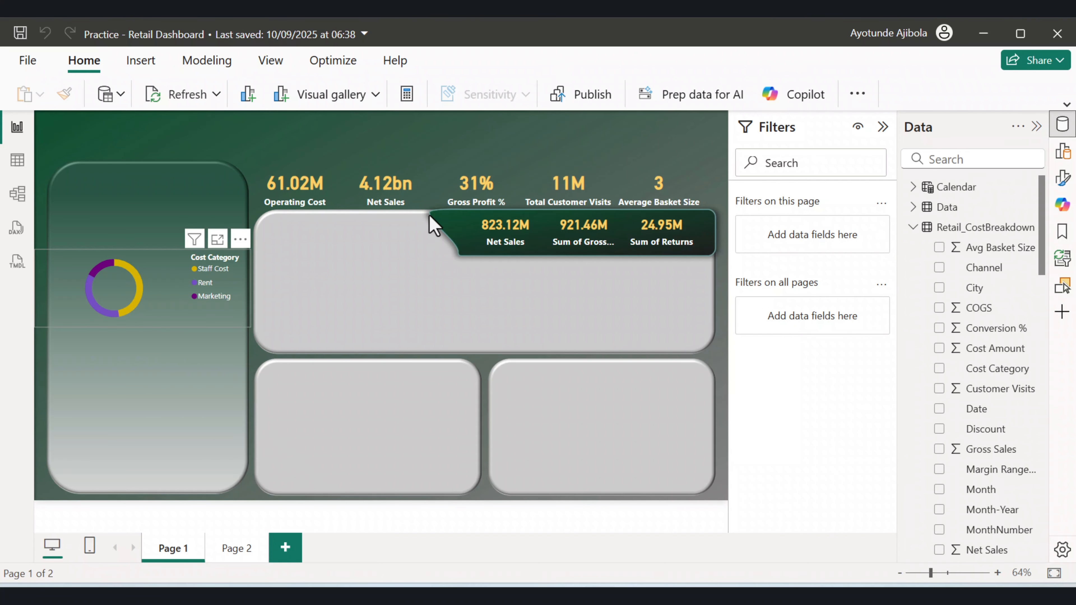
{"action": "left_click", "coordinate": [883, 127]}
{"action": "left_click", "coordinate": [1062, 177]}
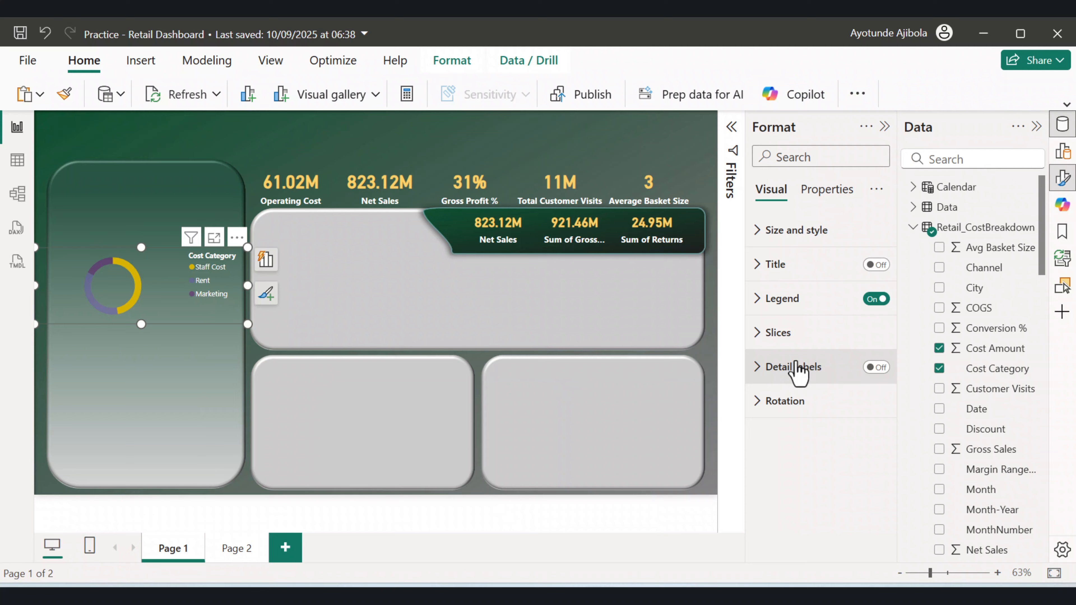
{"action": "left_click", "coordinate": [757, 333]}
{"action": "left_click", "coordinate": [821, 420]}
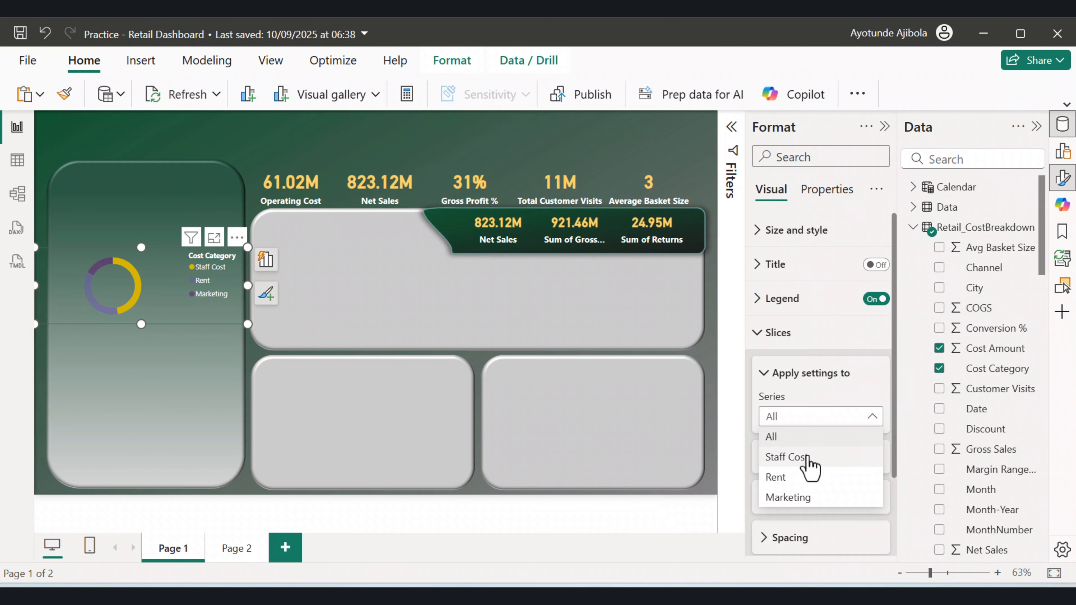
{"action": "left_click", "coordinate": [795, 460]}
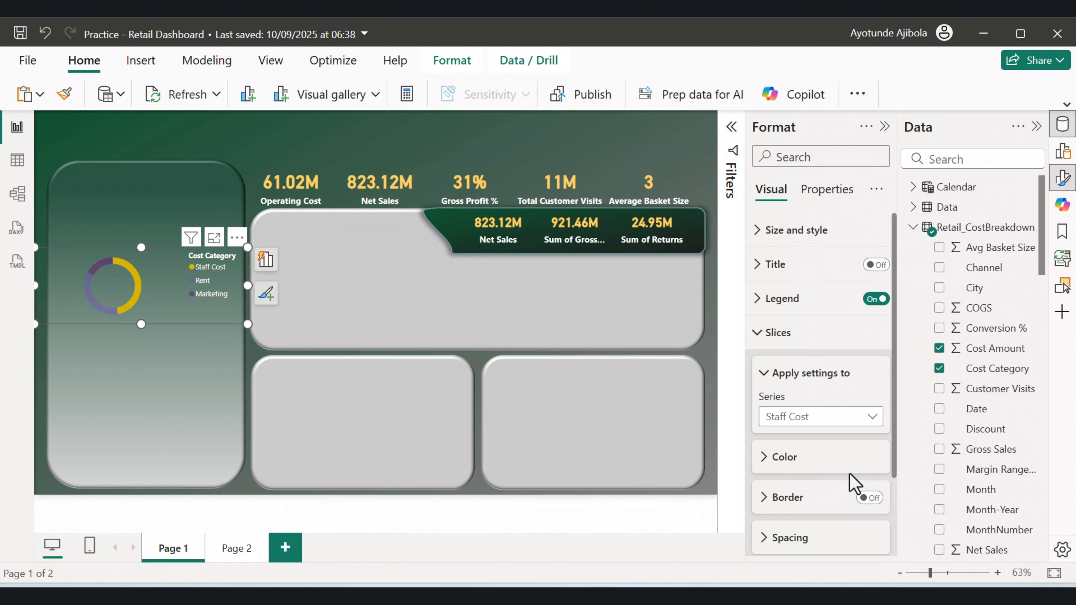
{"action": "left_click", "coordinate": [765, 459]}
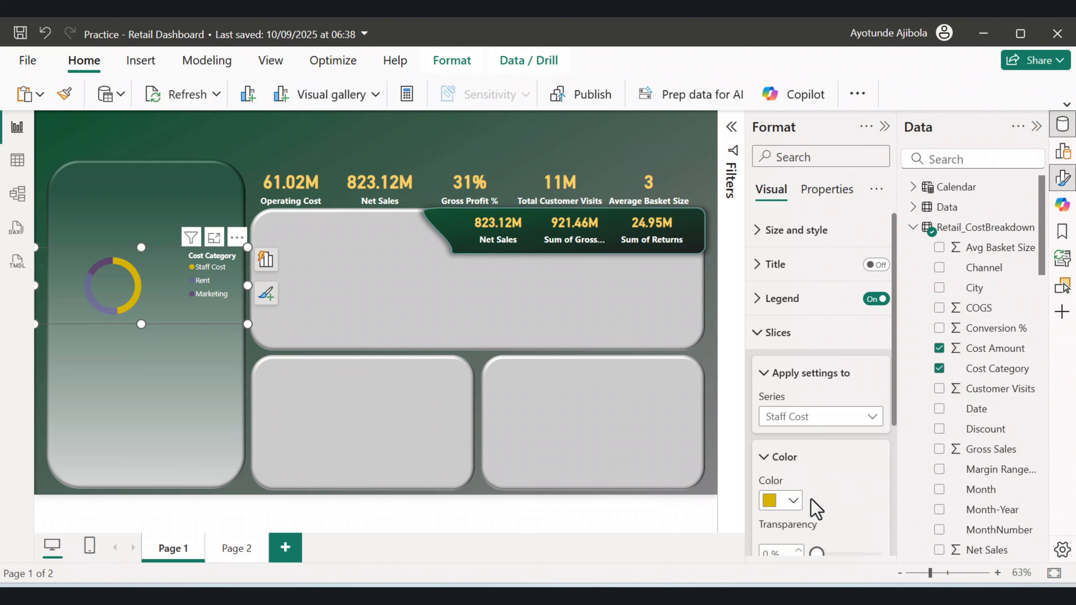
{"action": "left_click", "coordinate": [792, 502]}
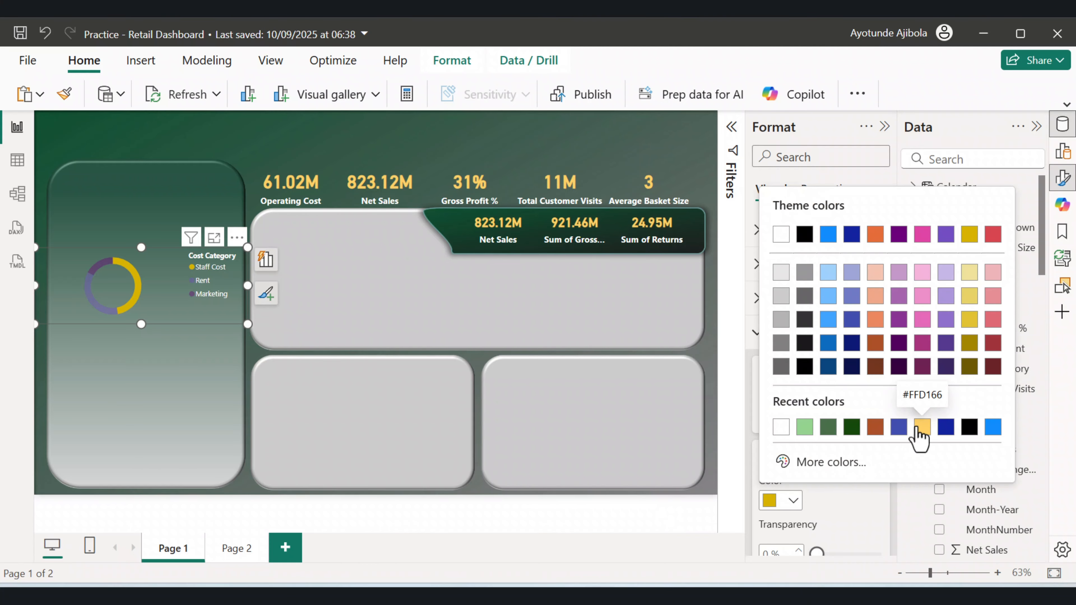
{"action": "left_click", "coordinate": [850, 428]}
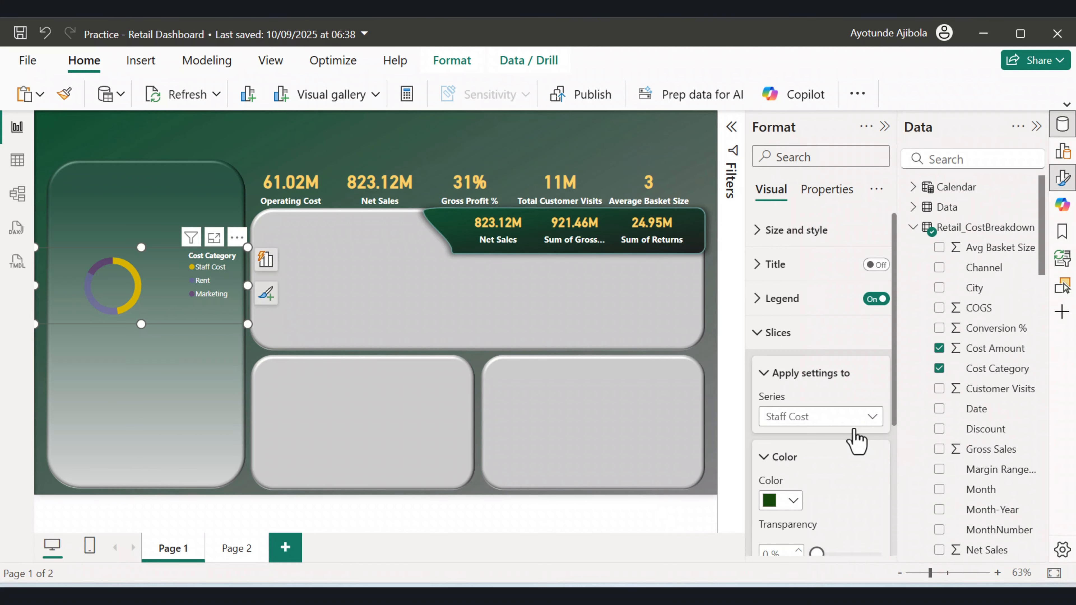
Set the Rent slice colour of the donut to green #477049.
{"action": "left_click", "coordinate": [771, 501]}
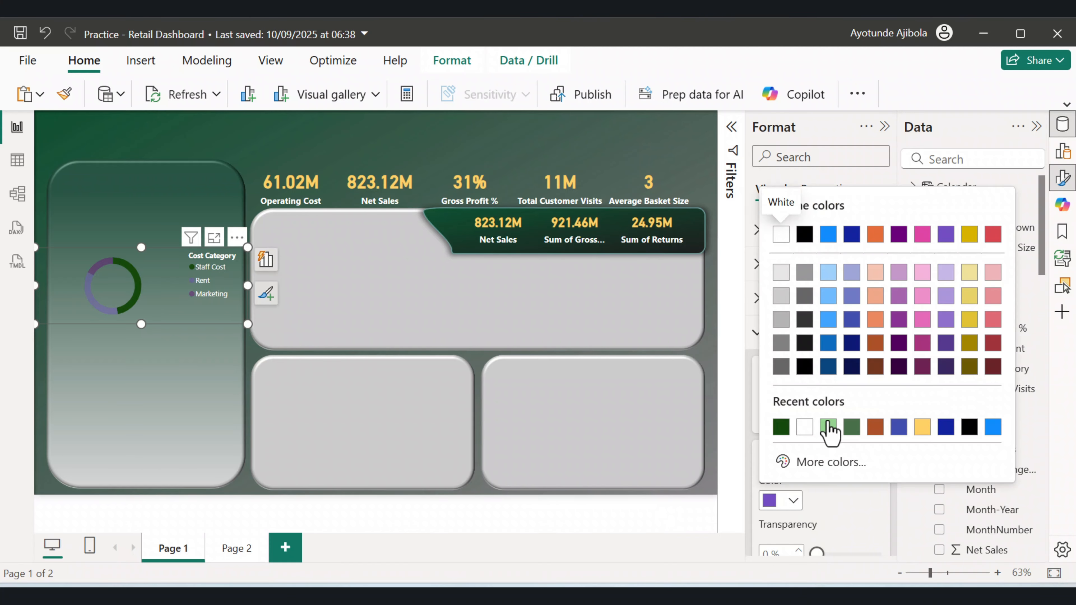
{"action": "left_click", "coordinate": [852, 429]}
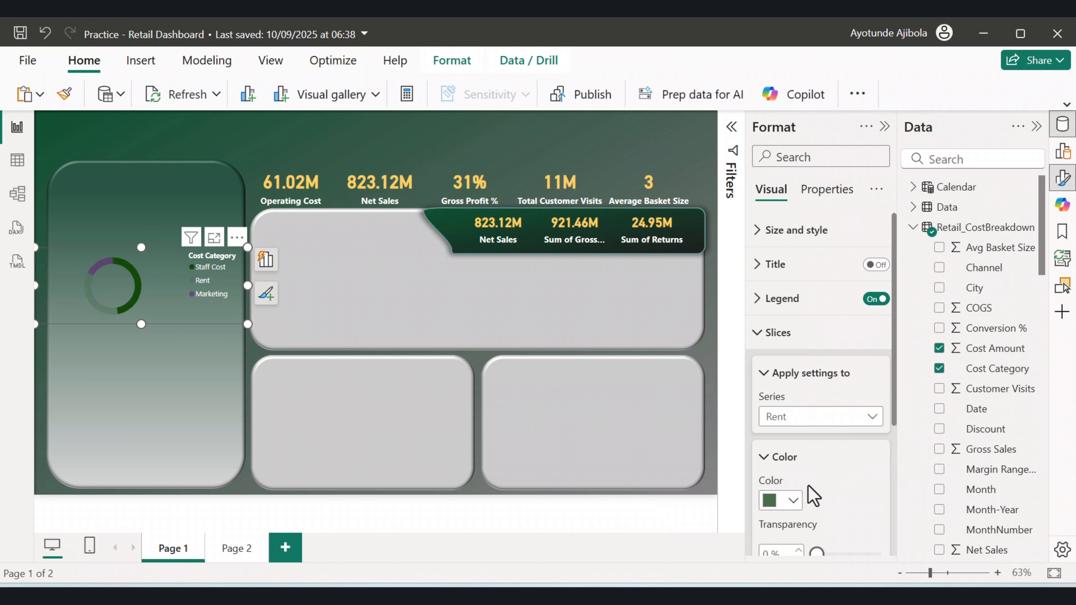
Set the Marketing slice colour of the donut to light green.
{"action": "left_click", "coordinate": [841, 419]}
{"action": "left_click", "coordinate": [792, 497]}
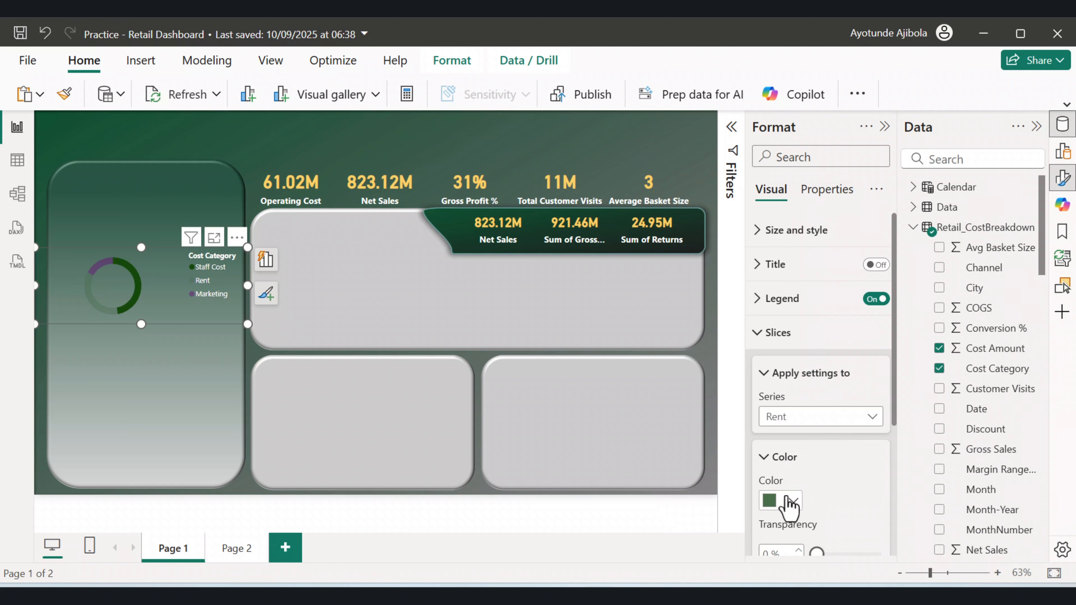
{"action": "left_click", "coordinate": [792, 501]}
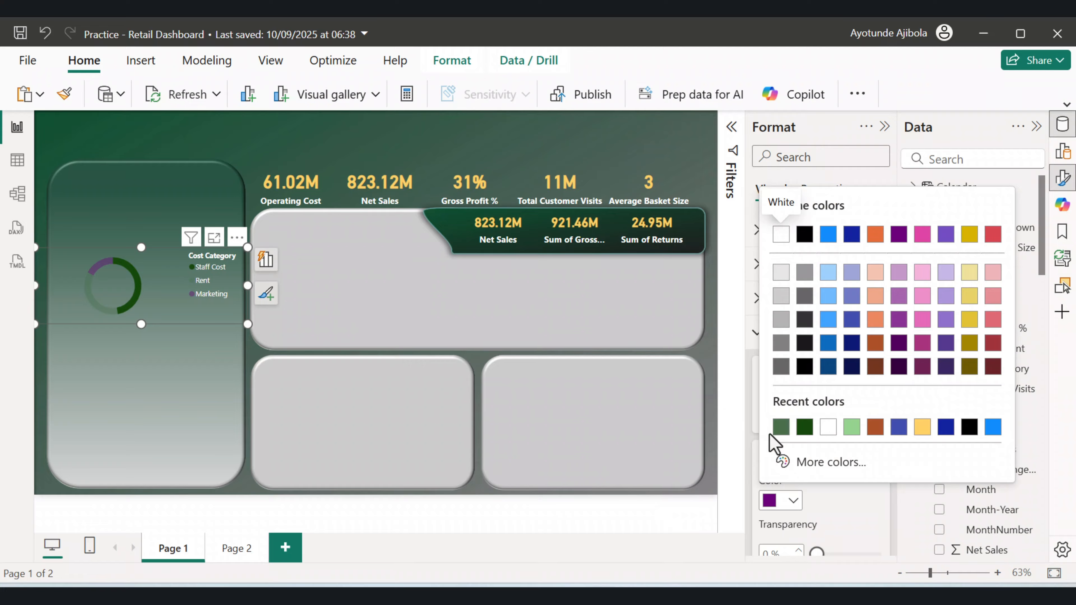
{"action": "left_click", "coordinate": [851, 427]}
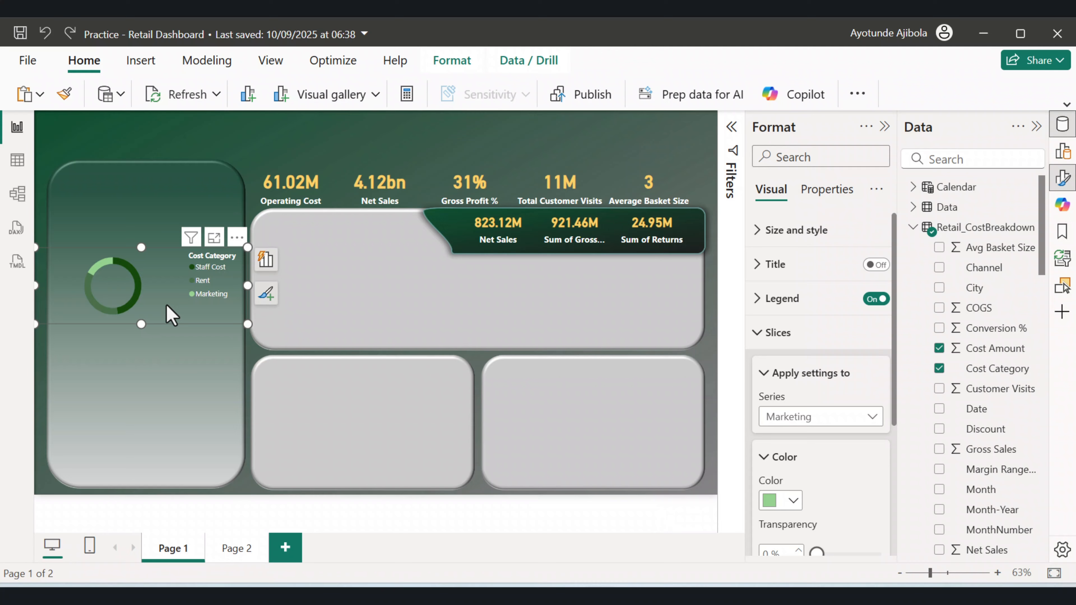
Duplicate the donut chart just below the original.
{"action": "left_click_drag", "start_coordinate": [161, 302], "coordinate": [163, 379]}
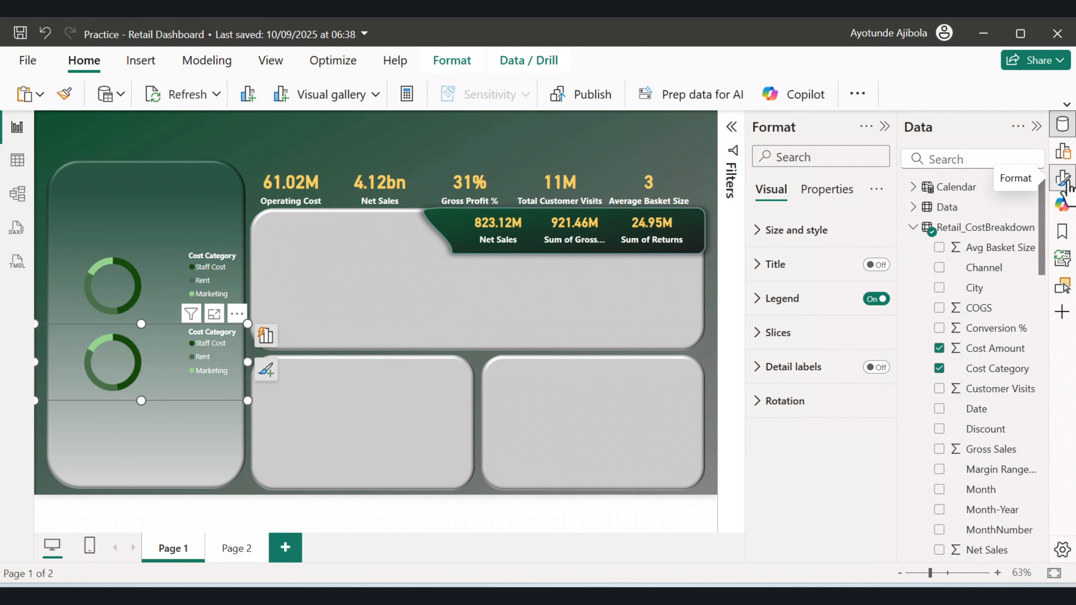
Rebuild the copied donut with Channel from Retail_Staging as legend and Total Net Sales as values.
{"action": "left_click", "coordinate": [1063, 152]}
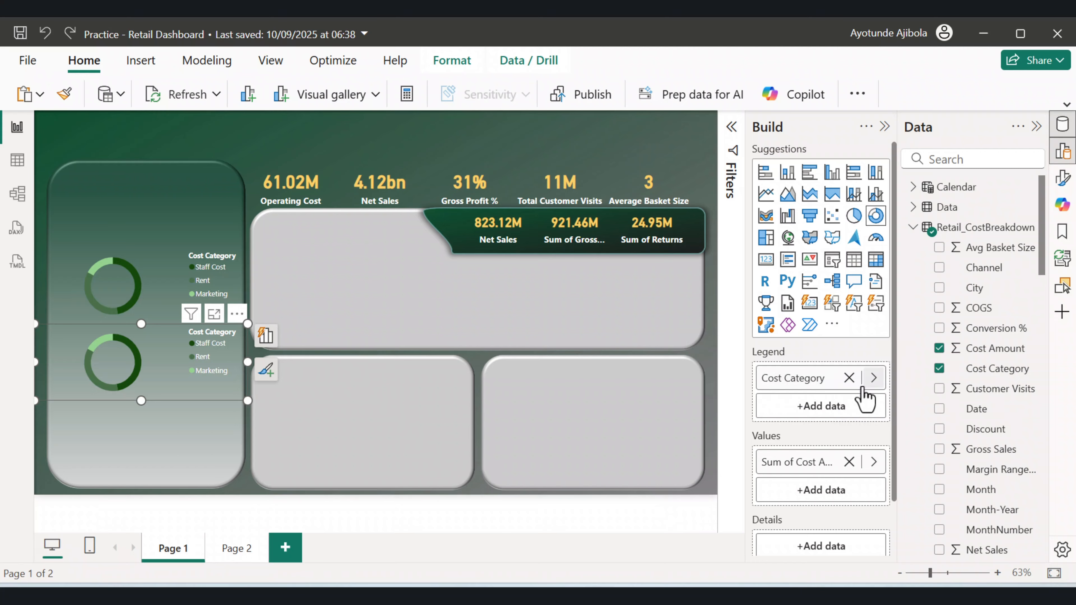
{"action": "left_click", "coordinate": [849, 378]}
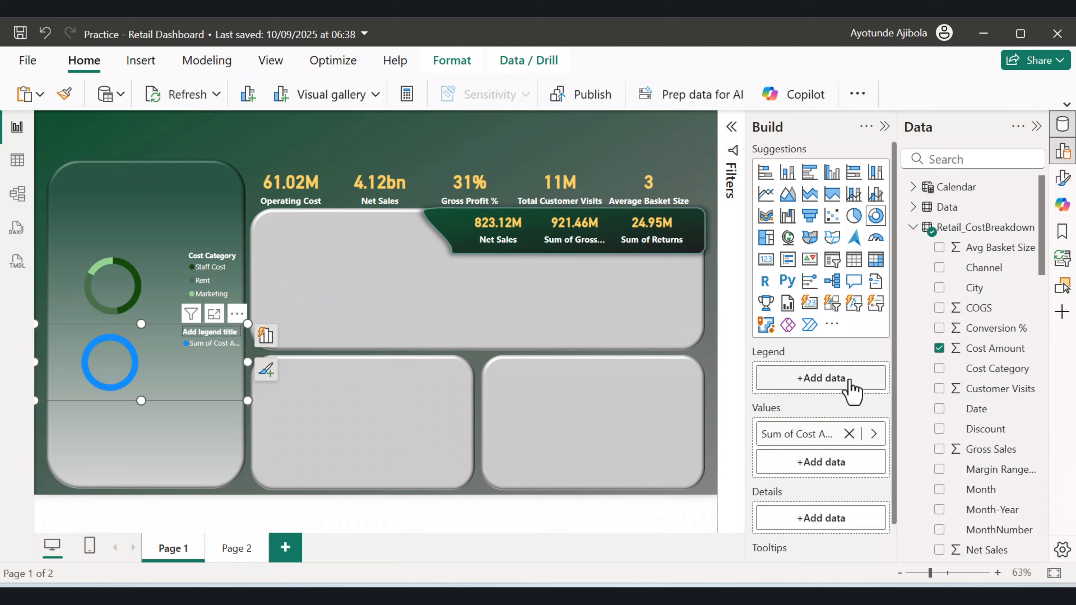
{"action": "scroll", "coordinate": [1006, 451], "scroll_direction": "down", "scroll_amount": 8}
{"action": "scroll", "coordinate": [1007, 450], "scroll_direction": "down", "scroll_amount": 2}
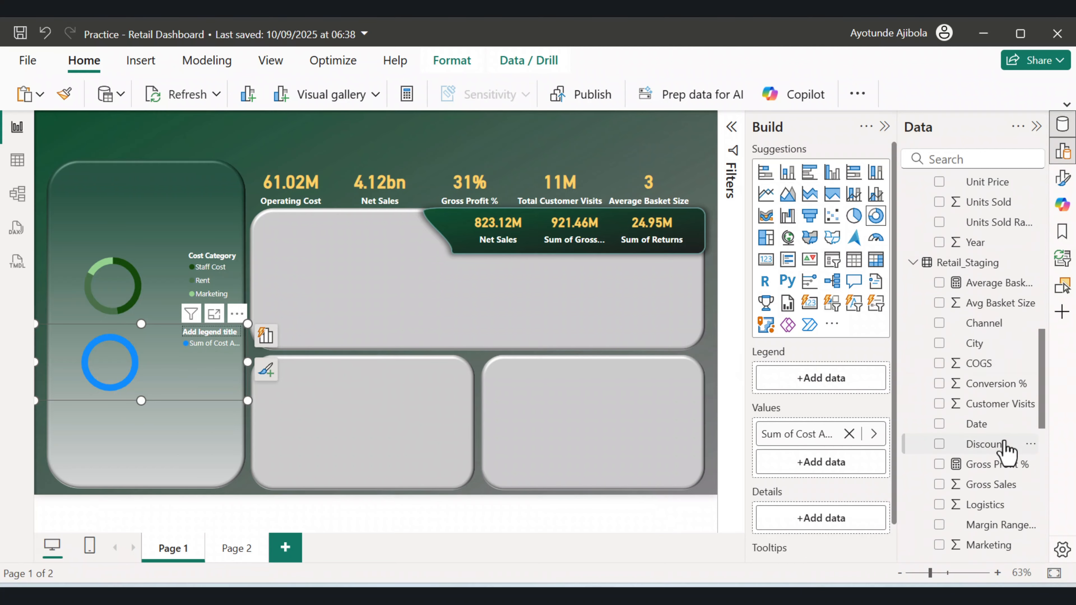
{"action": "scroll", "coordinate": [1005, 449], "scroll_direction": "down", "scroll_amount": 2}
{"action": "scroll", "coordinate": [993, 381], "scroll_direction": "up", "scroll_amount": 2}
{"action": "left_click_drag", "start_coordinate": [987, 327], "coordinate": [837, 392]}
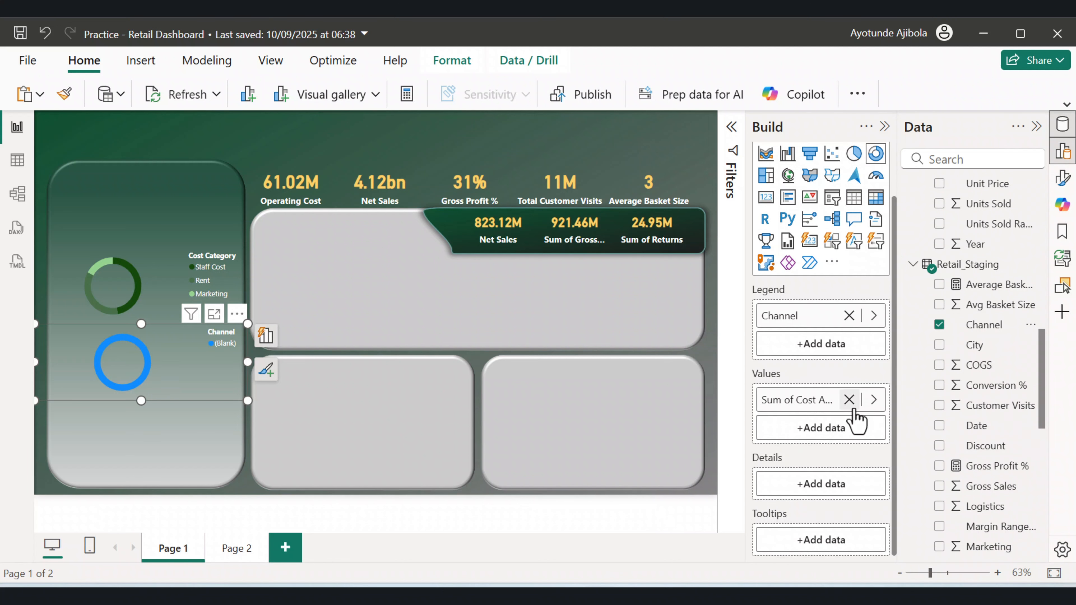
{"action": "left_click", "coordinate": [849, 399]}
{"action": "scroll", "coordinate": [1004, 396], "scroll_direction": "down", "scroll_amount": 8}
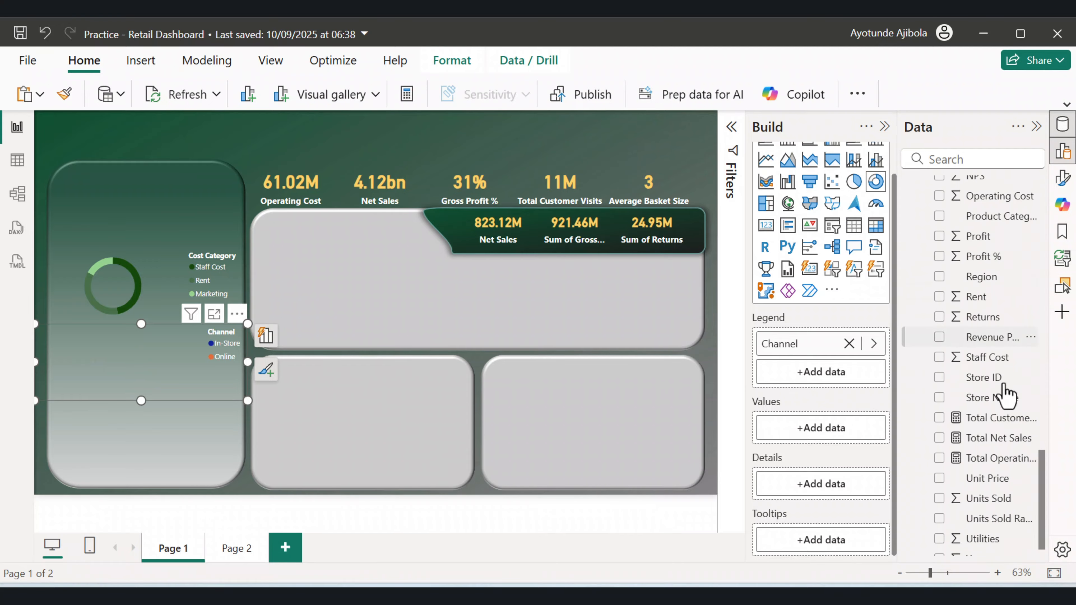
{"action": "left_click_drag", "start_coordinate": [989, 425], "coordinate": [829, 429]}
Set the In-Store slice colour of the Channel donut to dark green.
{"action": "left_click", "coordinate": [139, 272]}
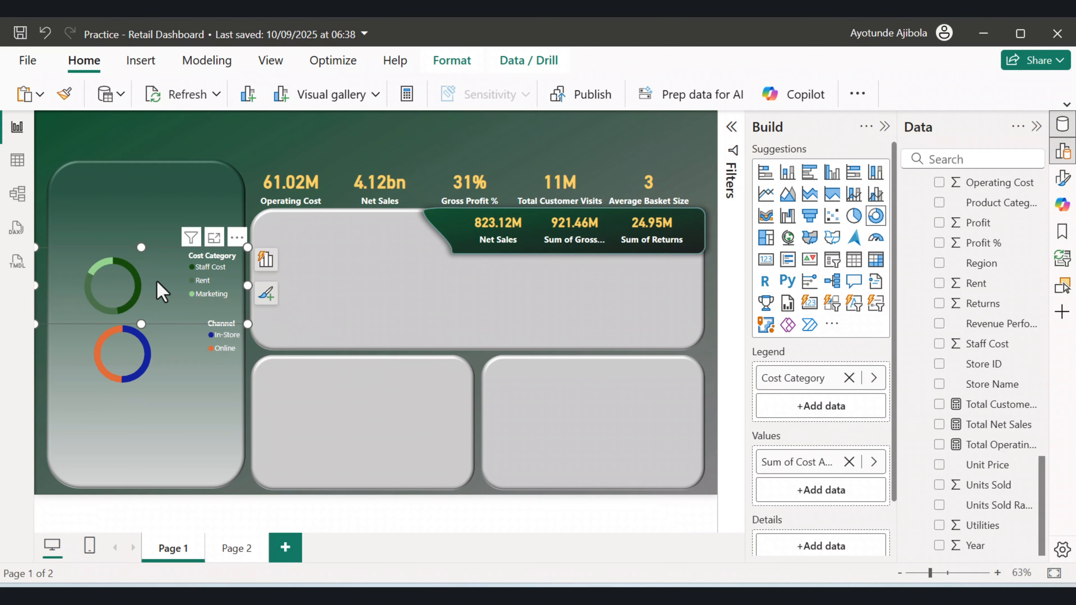
{"action": "left_click", "coordinate": [159, 389]}
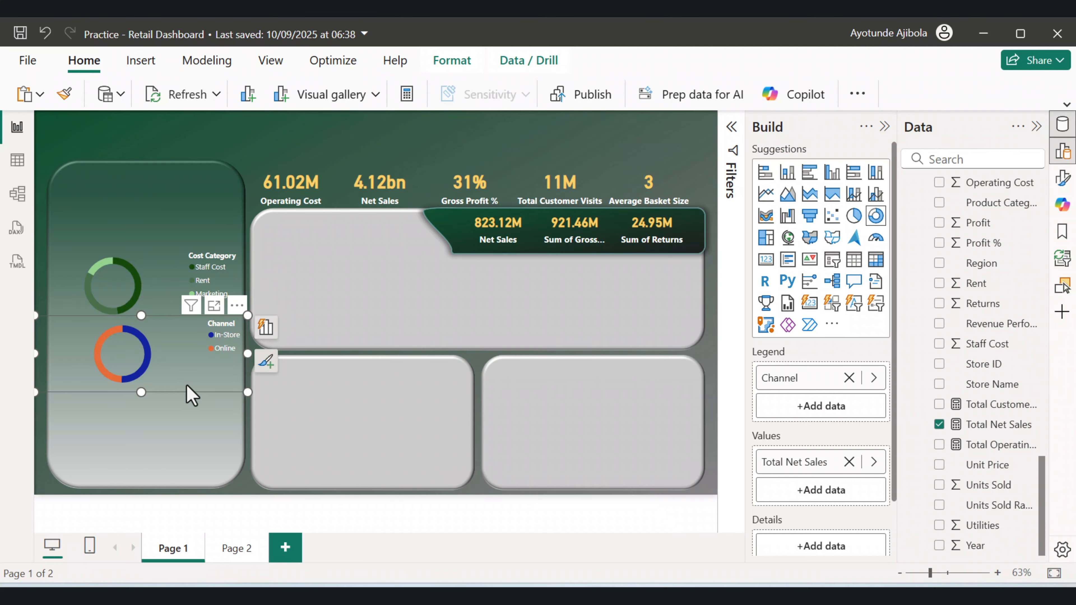
{"action": "left_click_drag", "start_coordinate": [125, 373], "coordinate": [105, 379]}
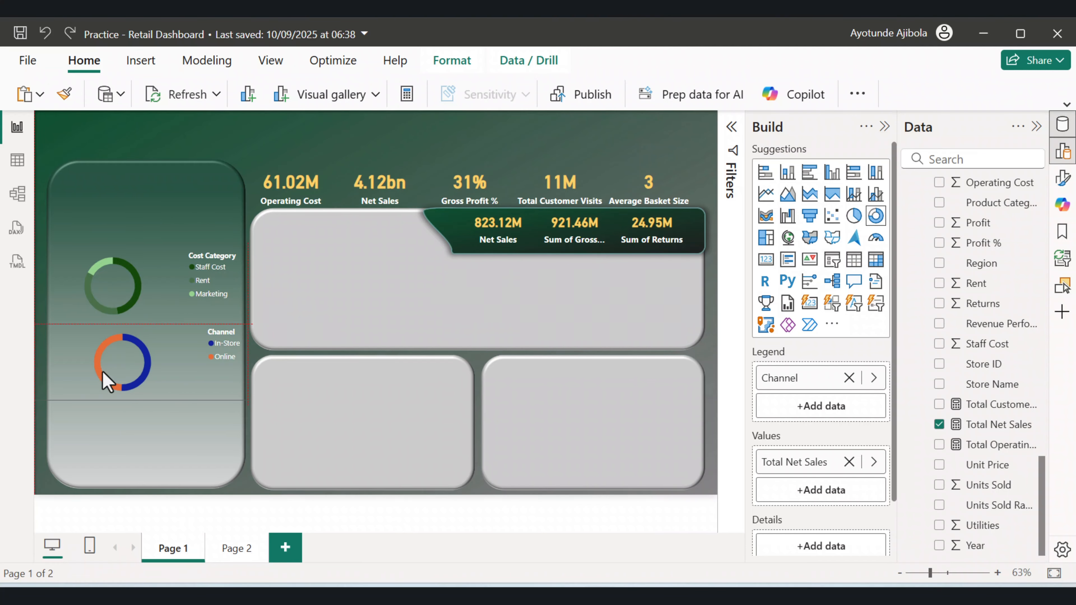
{"action": "left_click", "coordinate": [1067, 154]}
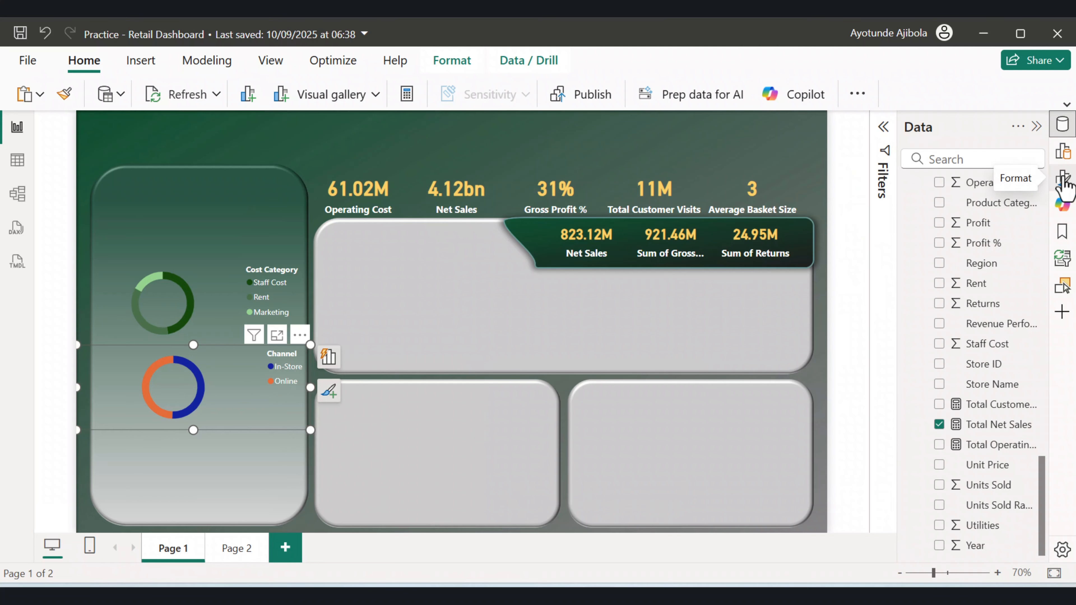
{"action": "left_click", "coordinate": [1063, 180]}
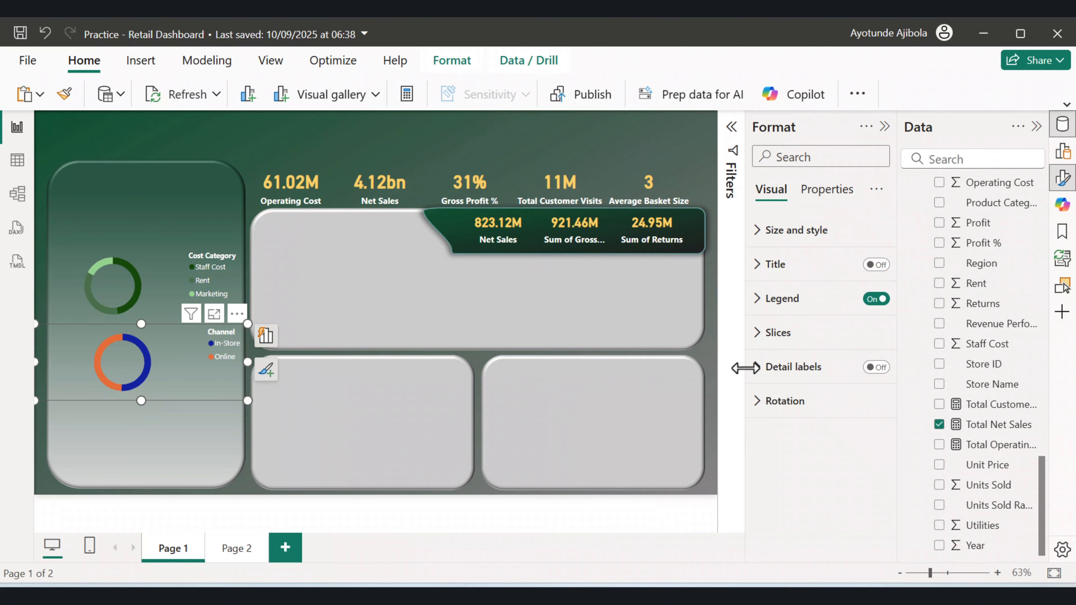
{"action": "left_click", "coordinate": [760, 336]}
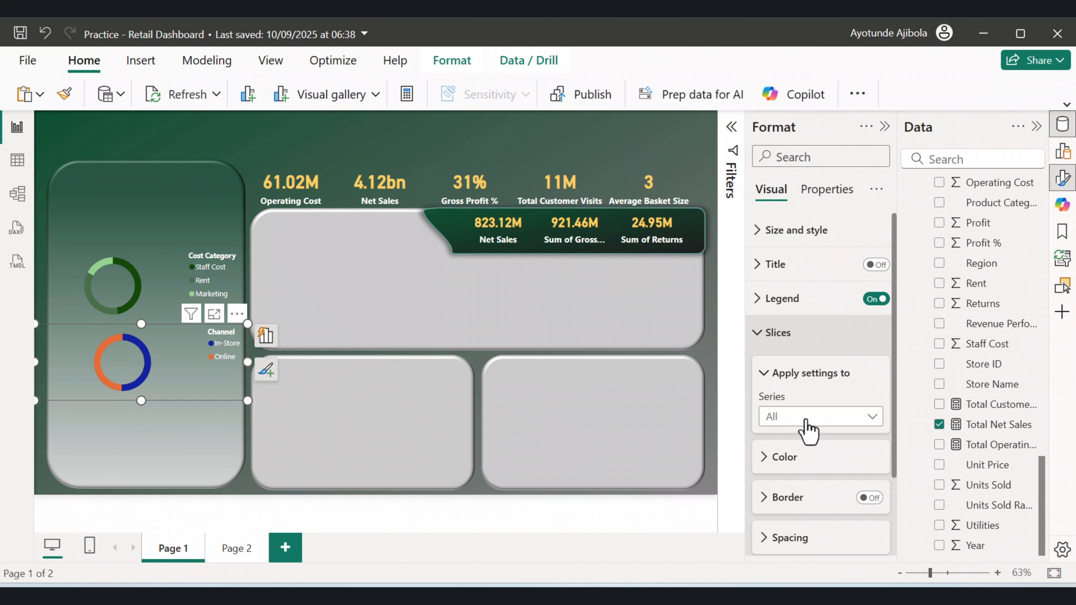
{"action": "left_click", "coordinate": [823, 417]}
{"action": "left_click", "coordinate": [798, 455]}
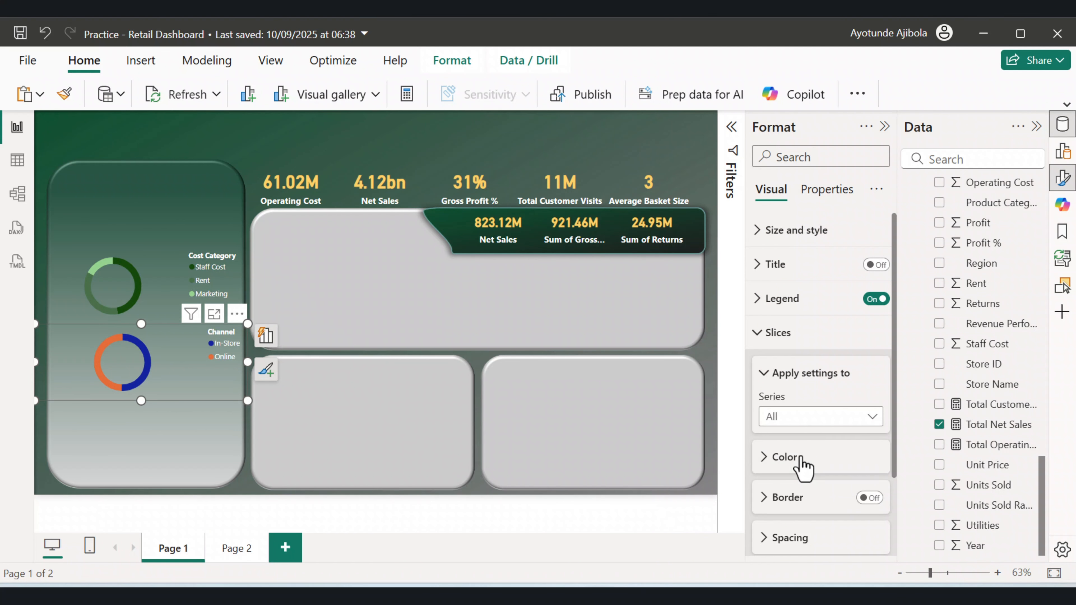
{"action": "left_click", "coordinate": [779, 457]}
{"action": "scroll", "coordinate": [852, 500], "scroll_direction": "down", "scroll_amount": 2}
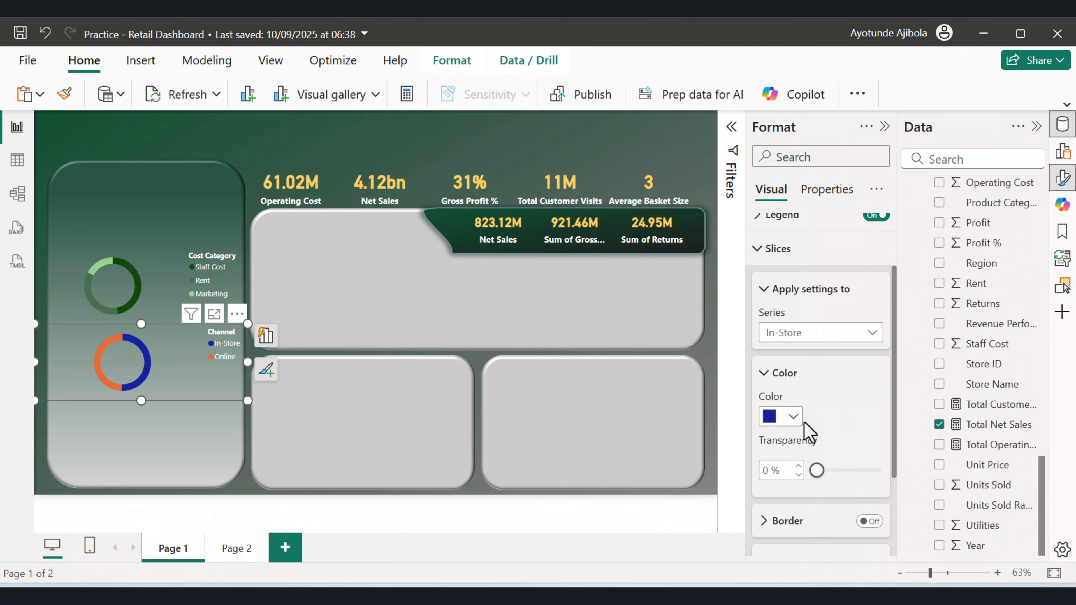
{"action": "left_click", "coordinate": [793, 417]}
{"action": "left_click", "coordinate": [828, 343]}
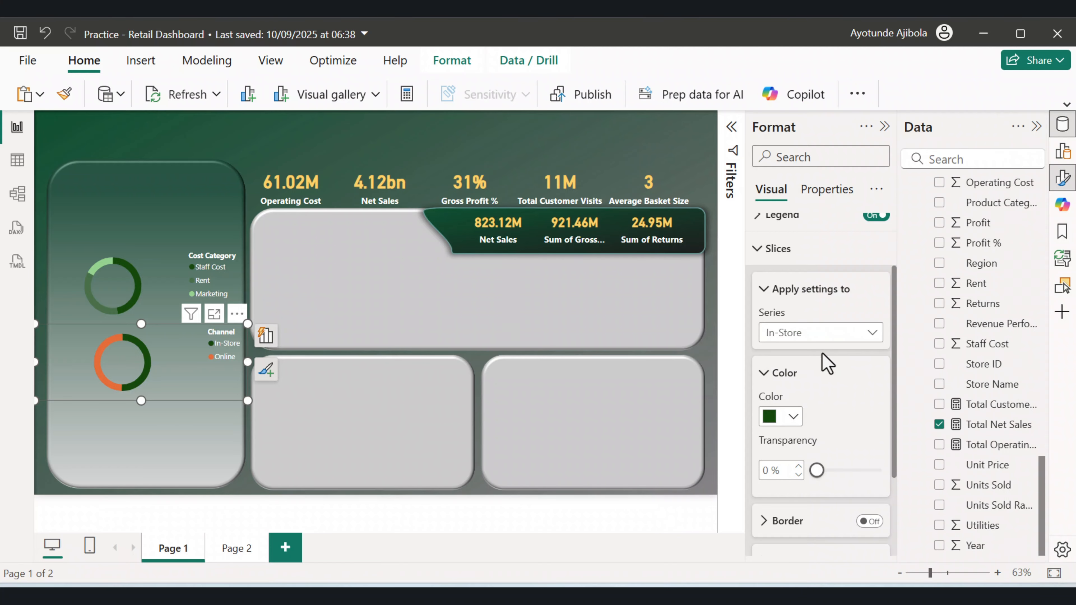
Set the Online slice colour of the Channel donut to light green.
{"action": "left_click", "coordinate": [834, 335]}
{"action": "left_click", "coordinate": [796, 390]}
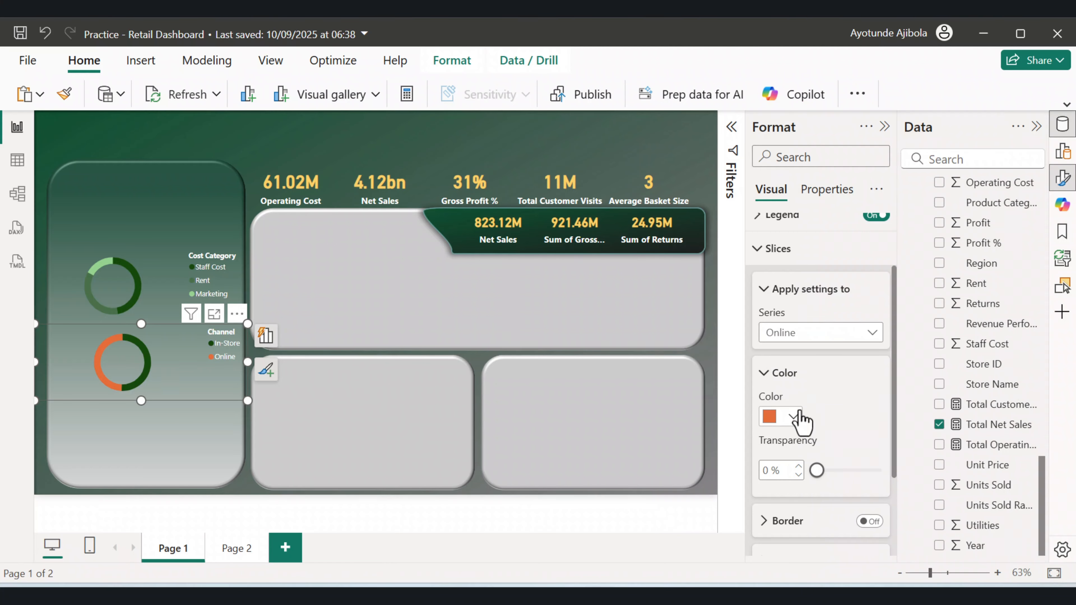
{"action": "left_click", "coordinate": [794, 417]}
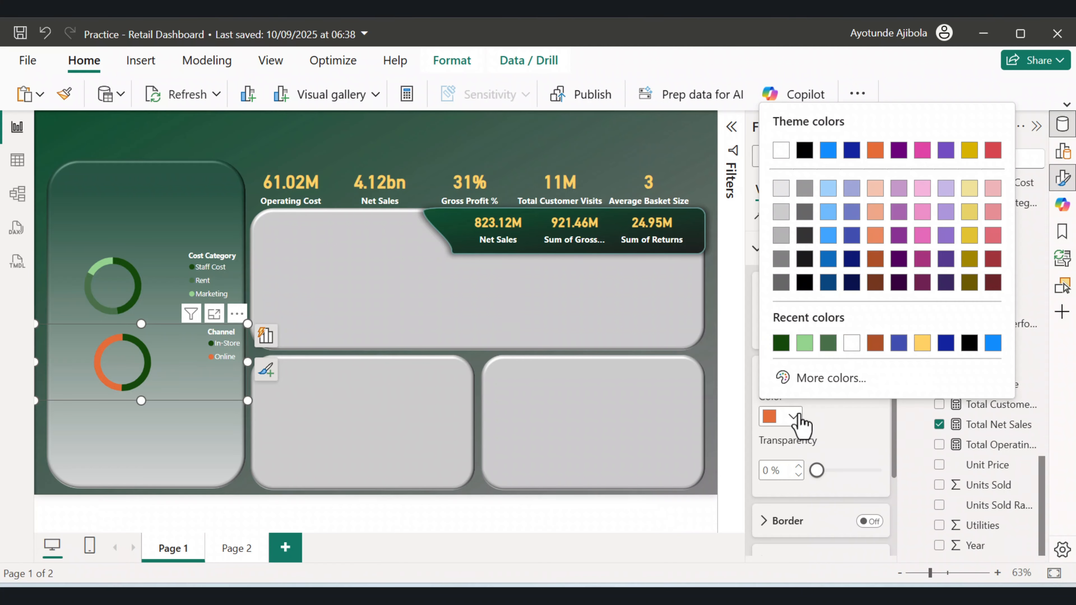
{"action": "left_click", "coordinate": [828, 343]}
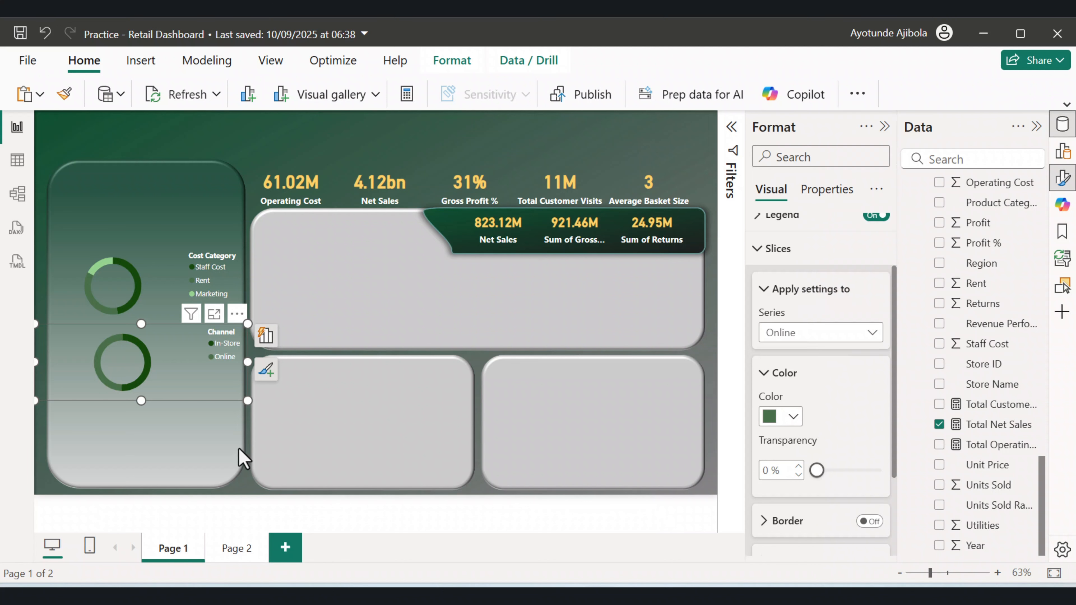
{"action": "left_click", "coordinate": [794, 416]}
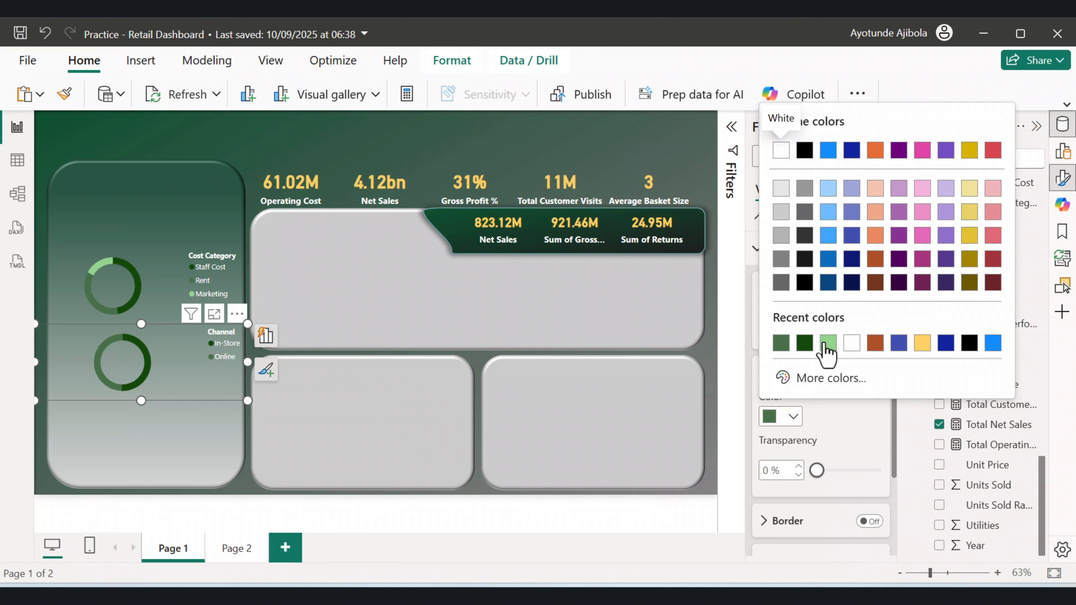
{"action": "left_click", "coordinate": [817, 344]}
Paste a copy of the Channel donut and place it at the bottom of the left panel.
{"action": "left_click_drag", "start_coordinate": [114, 390], "coordinate": [156, 460]}
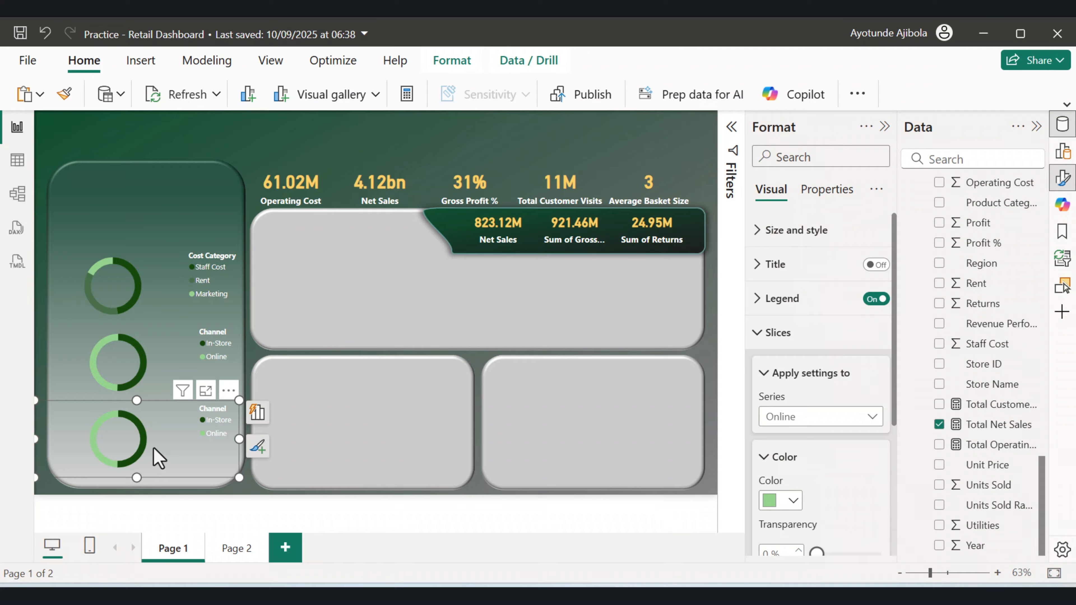
{"action": "key", "text": "Delete"}
{"action": "left_click", "coordinate": [152, 390]}
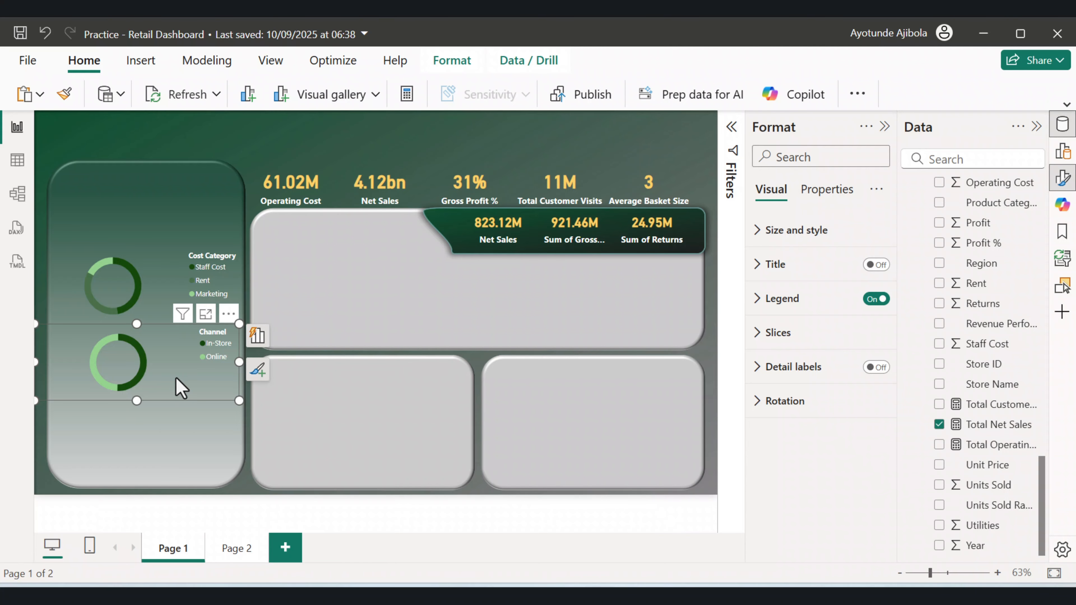
{"action": "key", "text": "ctrl+v"}
{"action": "left_click_drag", "start_coordinate": [176, 382], "coordinate": [170, 448]}
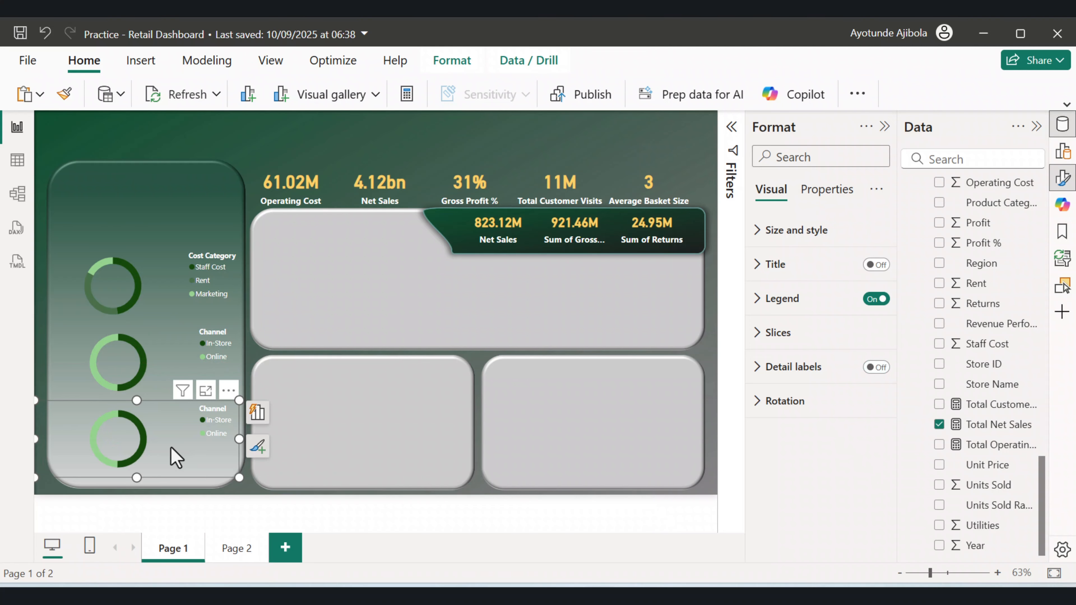
Replace the copied donut's legend field Channel with Product Category, keeping Total Net Sales as values.
{"action": "left_click", "coordinate": [1061, 152]}
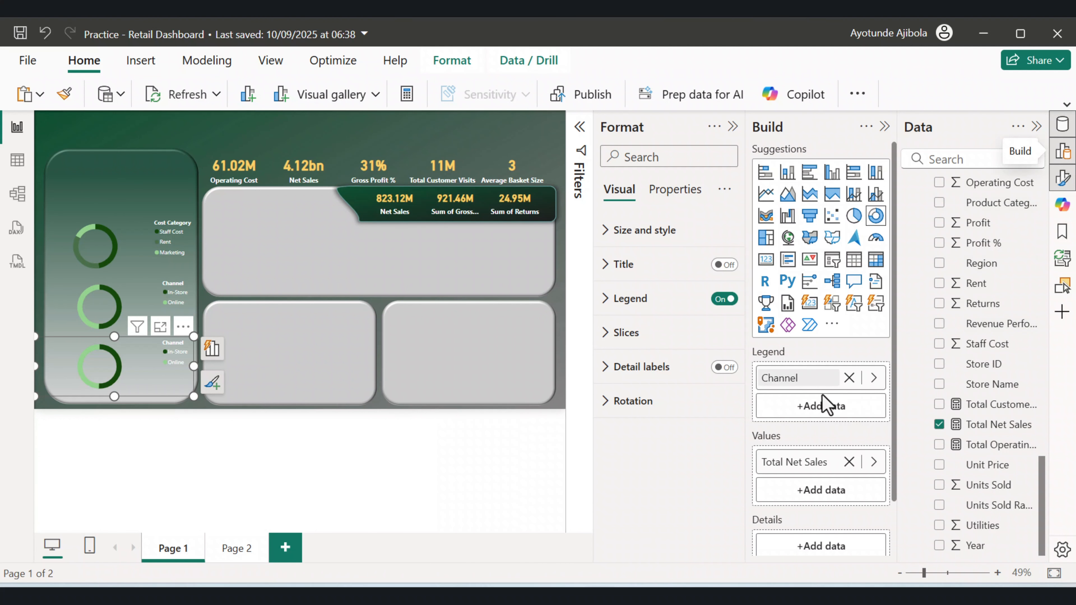
{"action": "left_click", "coordinate": [849, 378]}
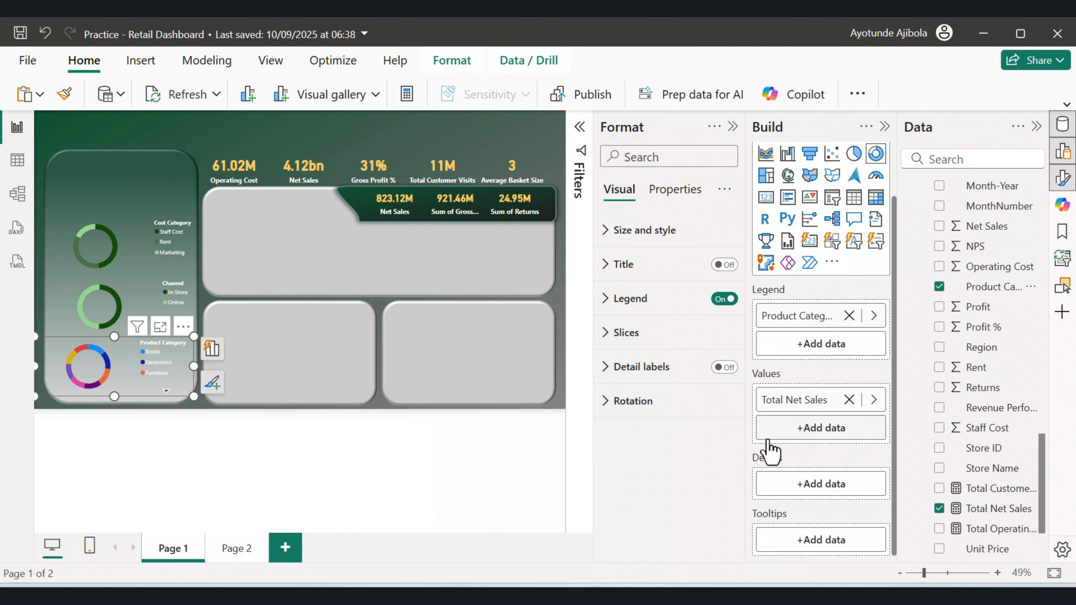
{"action": "left_click_drag", "start_coordinate": [126, 389], "coordinate": [135, 392]}
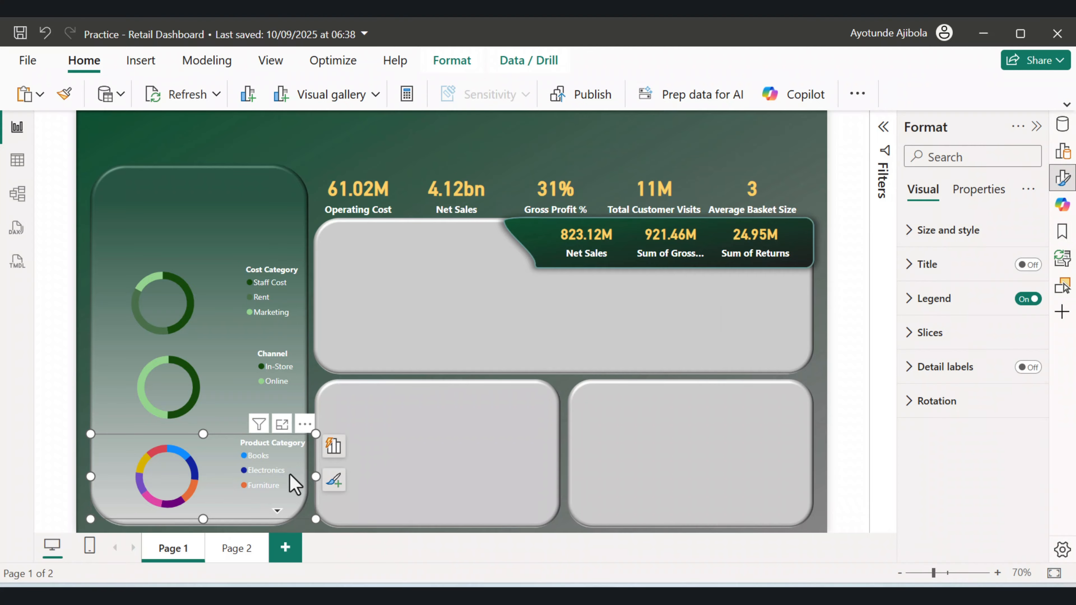
Filter the Product Category donut to show only Beauty, Books and Clothing.
{"action": "left_click", "coordinate": [883, 127]}
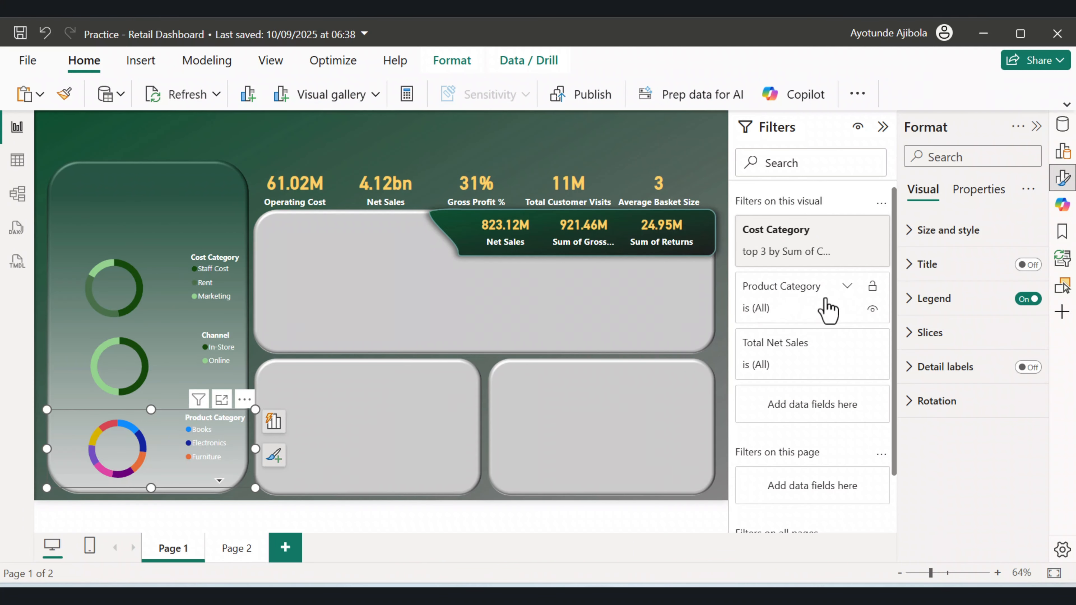
{"action": "left_click", "coordinate": [848, 286]}
{"action": "left_click", "coordinate": [754, 436]}
{"action": "left_click", "coordinate": [754, 455]}
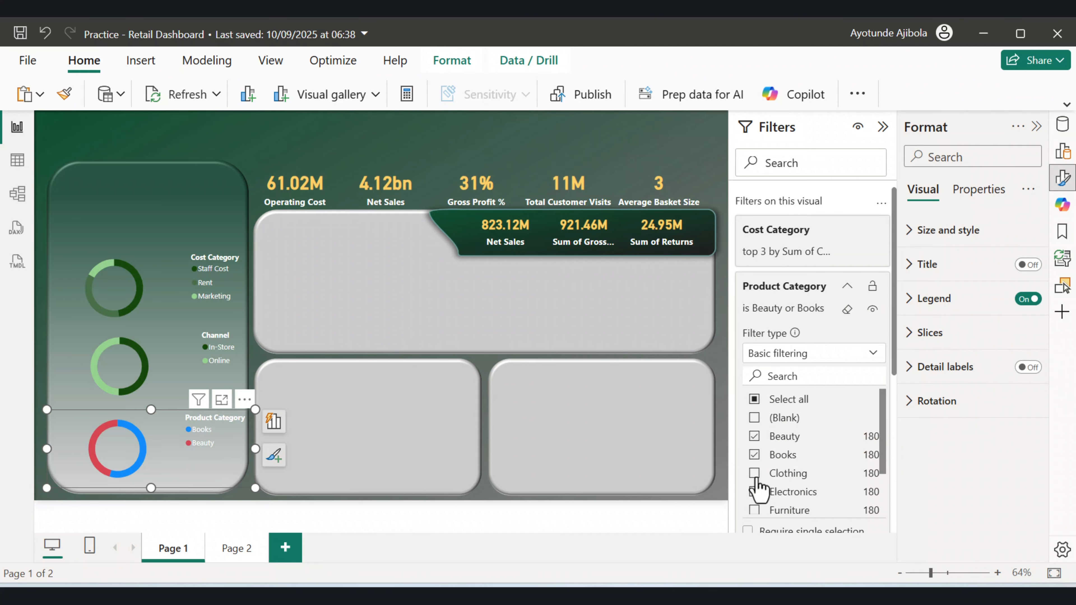
{"action": "left_click", "coordinate": [754, 473]}
{"action": "left_click", "coordinate": [754, 473]}
{"action": "left_click", "coordinate": [754, 455]}
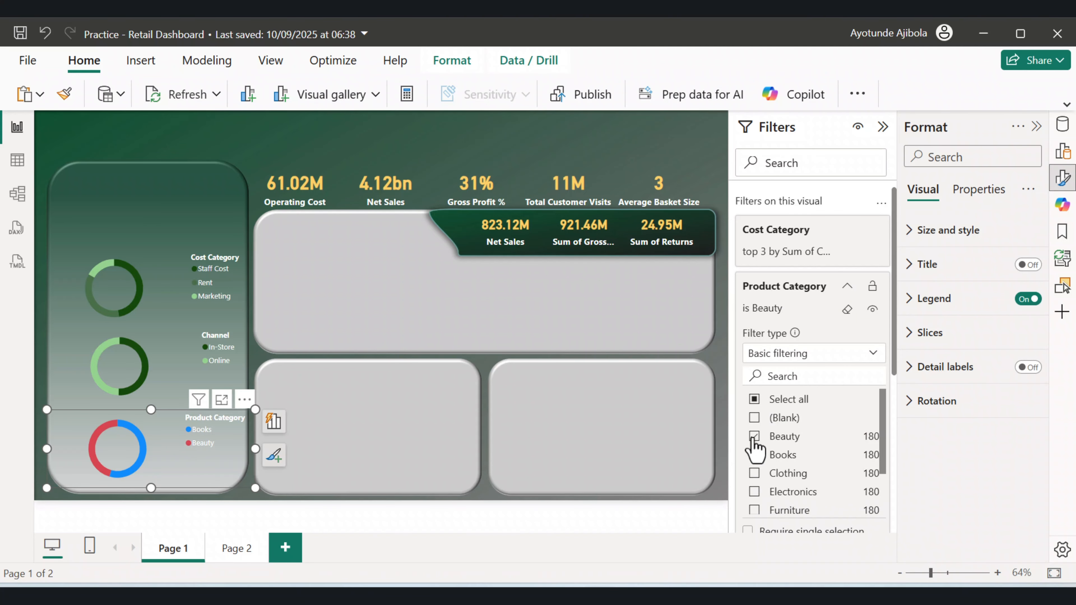
{"action": "left_click", "coordinate": [754, 436]}
{"action": "left_click", "coordinate": [753, 436]}
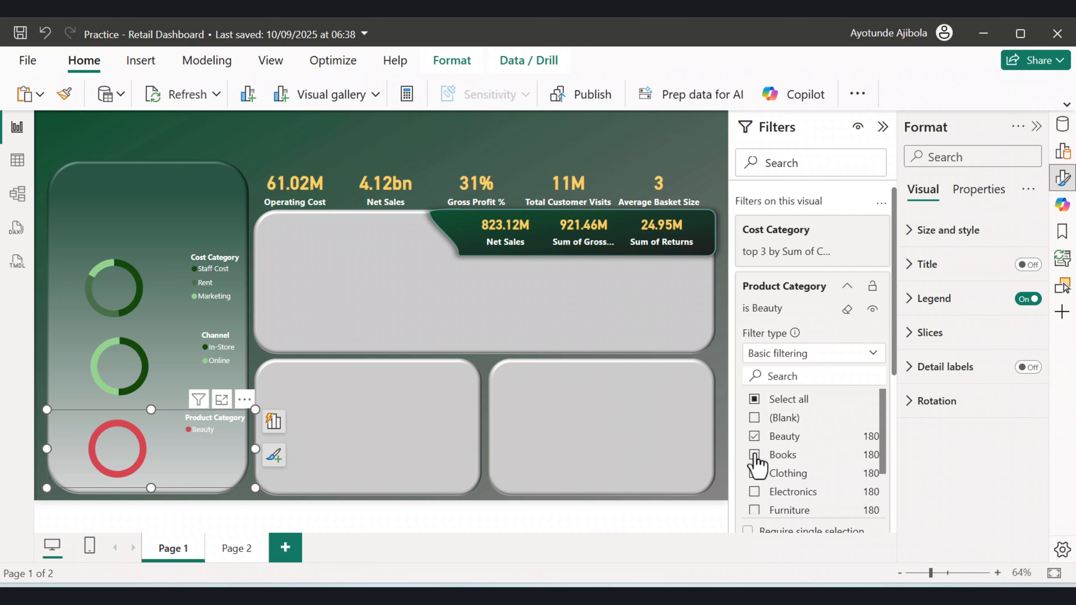
{"action": "left_click", "coordinate": [754, 454]}
{"action": "left_click", "coordinate": [754, 473]}
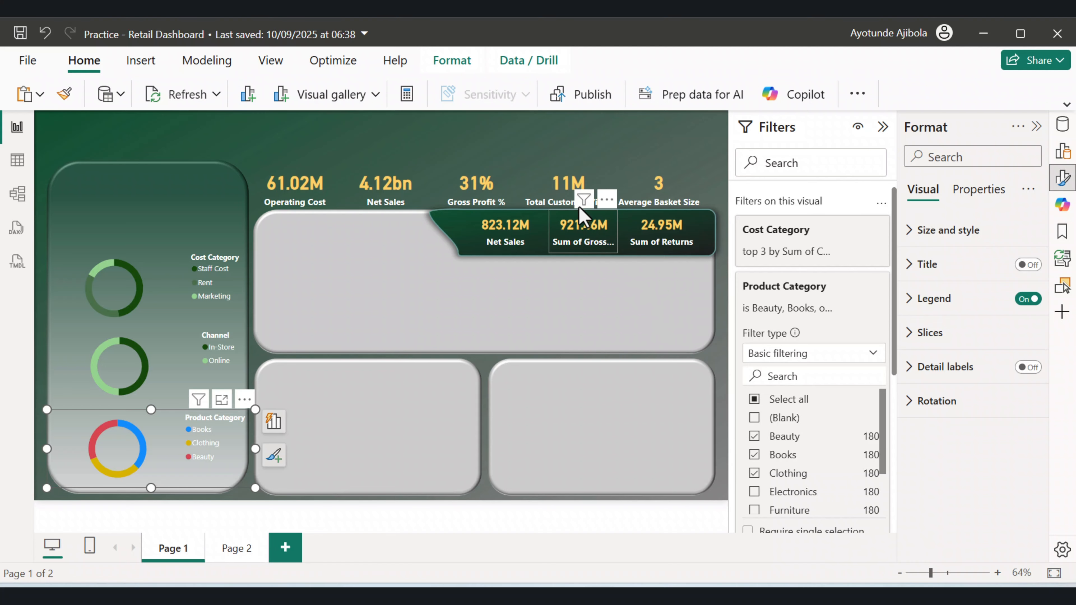
{"action": "left_click", "coordinate": [883, 126]}
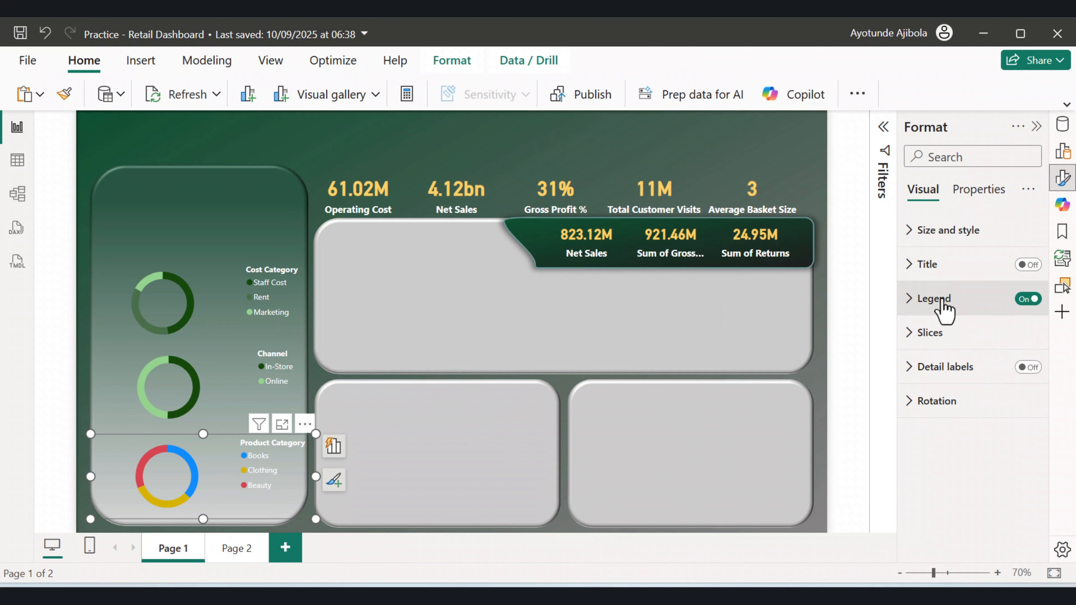
Set the Books slice colour of the Product Category donut to dark green.
{"action": "left_click", "coordinate": [1064, 178]}
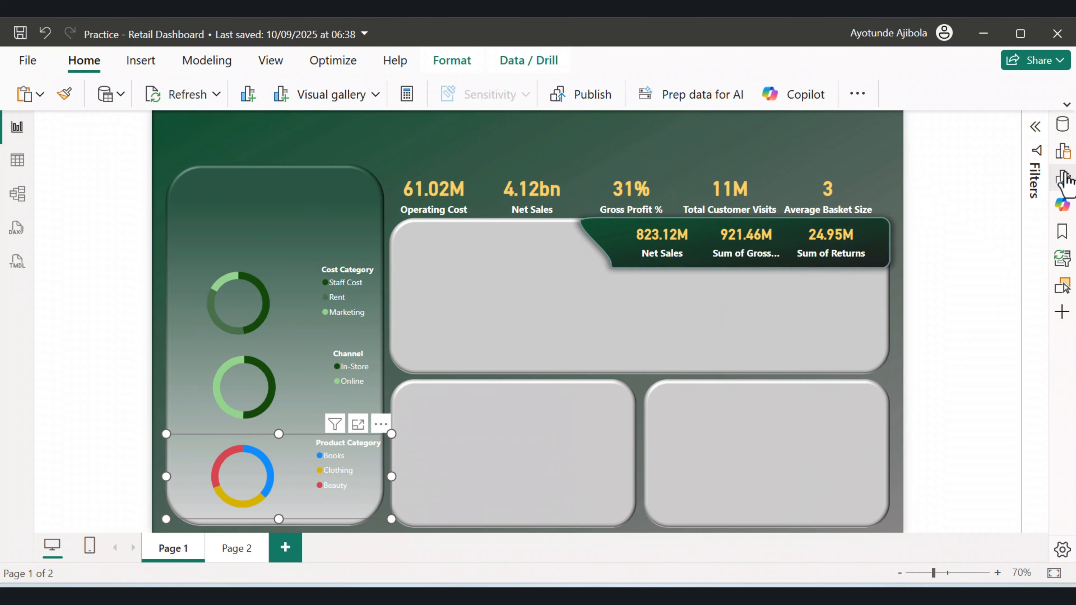
{"action": "left_click", "coordinate": [1062, 177]}
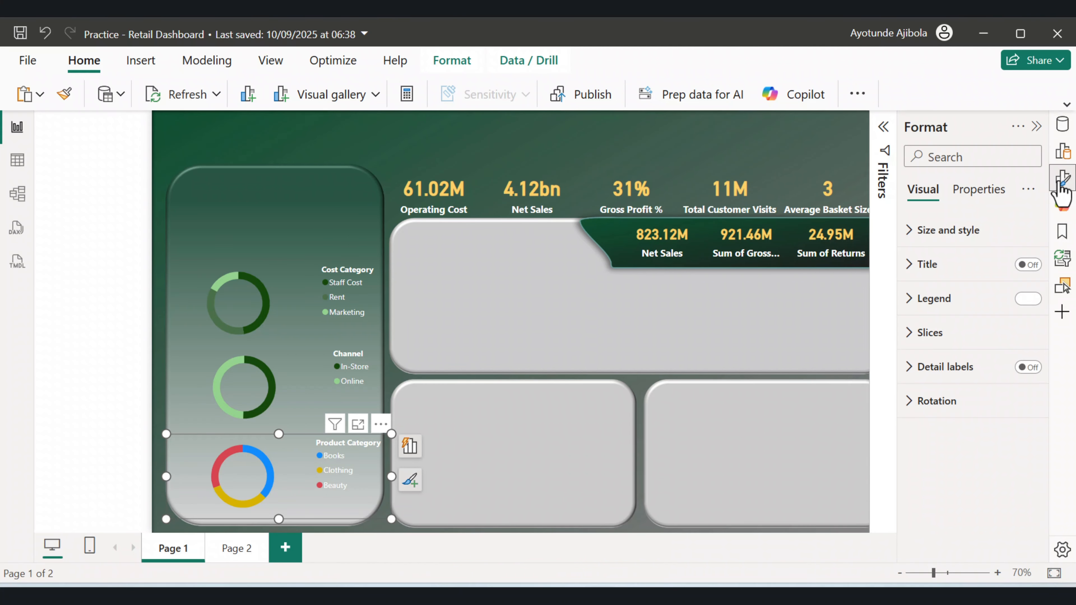
{"action": "left_click", "coordinate": [908, 333]}
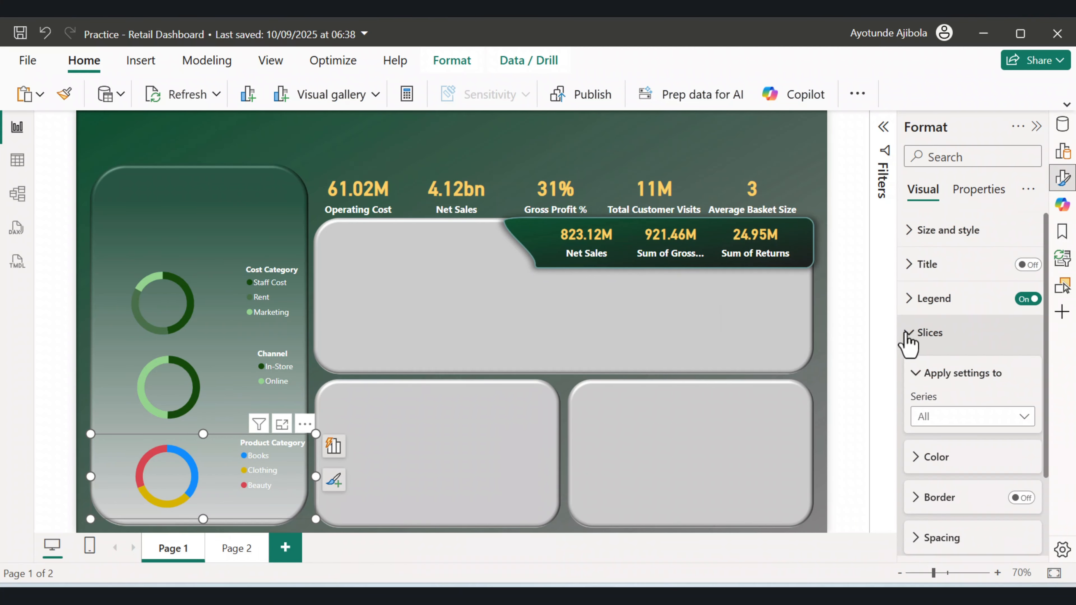
{"action": "left_click", "coordinate": [936, 380]}
{"action": "left_click", "coordinate": [944, 416]}
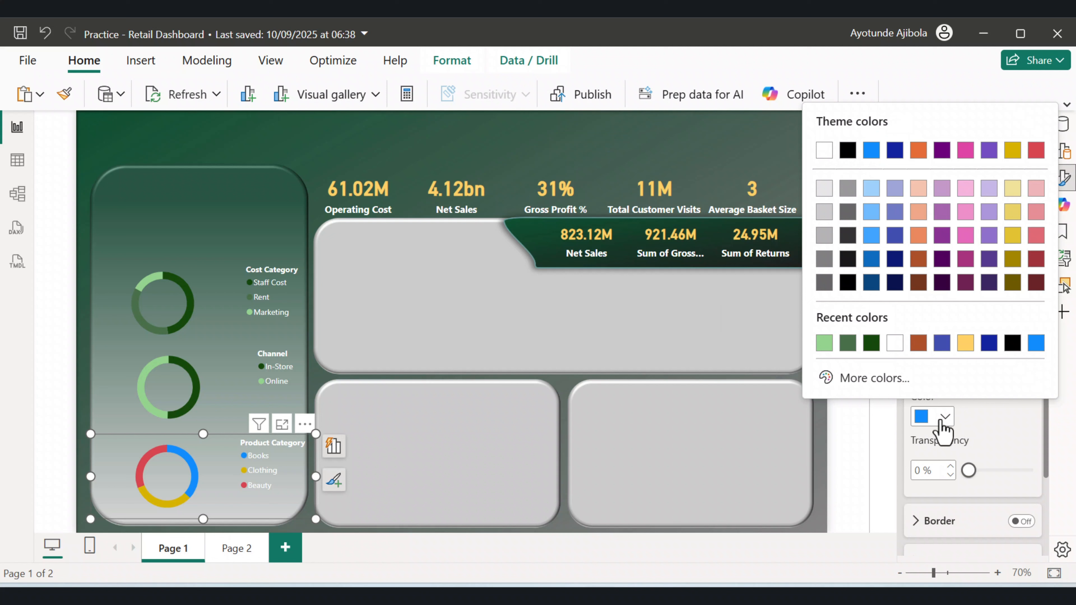
{"action": "left_click", "coordinate": [871, 343]}
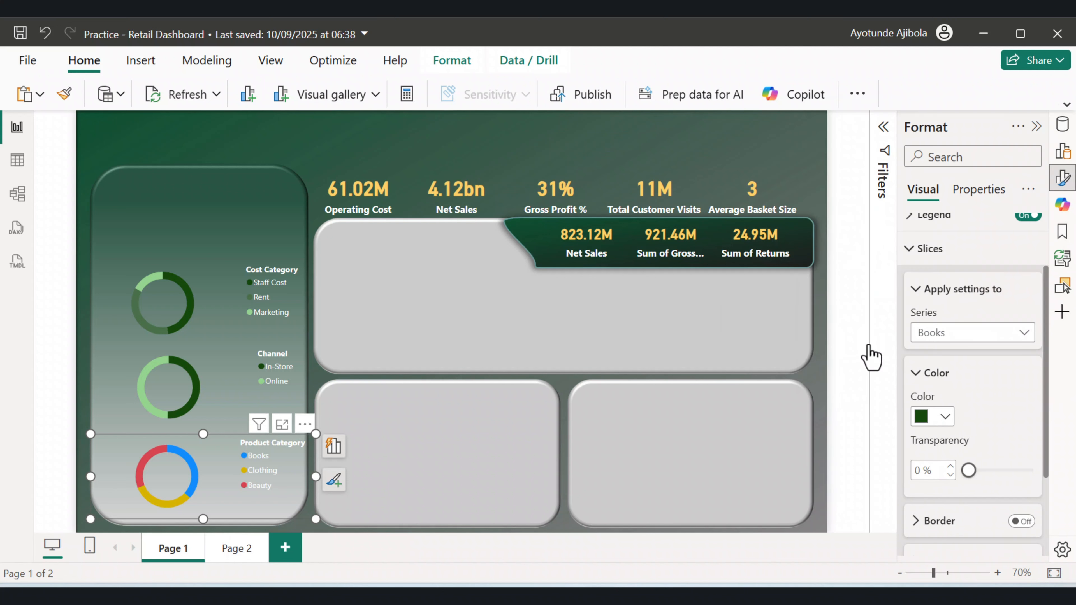
Set the Clothing slice colour of the Product Category donut to medium green.
{"action": "left_click", "coordinate": [960, 333]}
{"action": "left_click", "coordinate": [938, 391]}
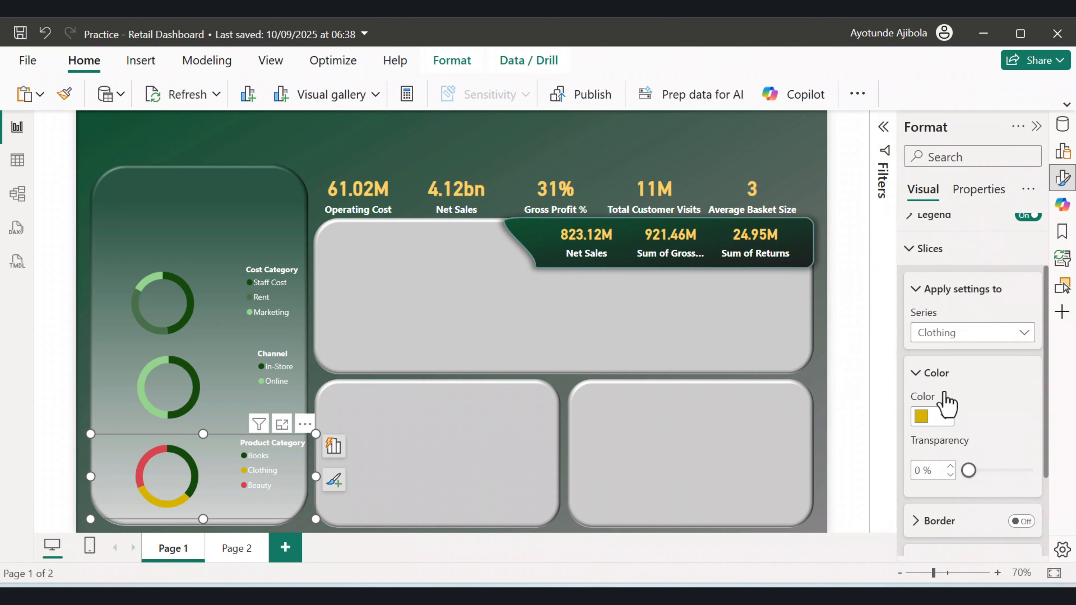
{"action": "left_click", "coordinate": [944, 418]}
{"action": "left_click", "coordinate": [872, 344]}
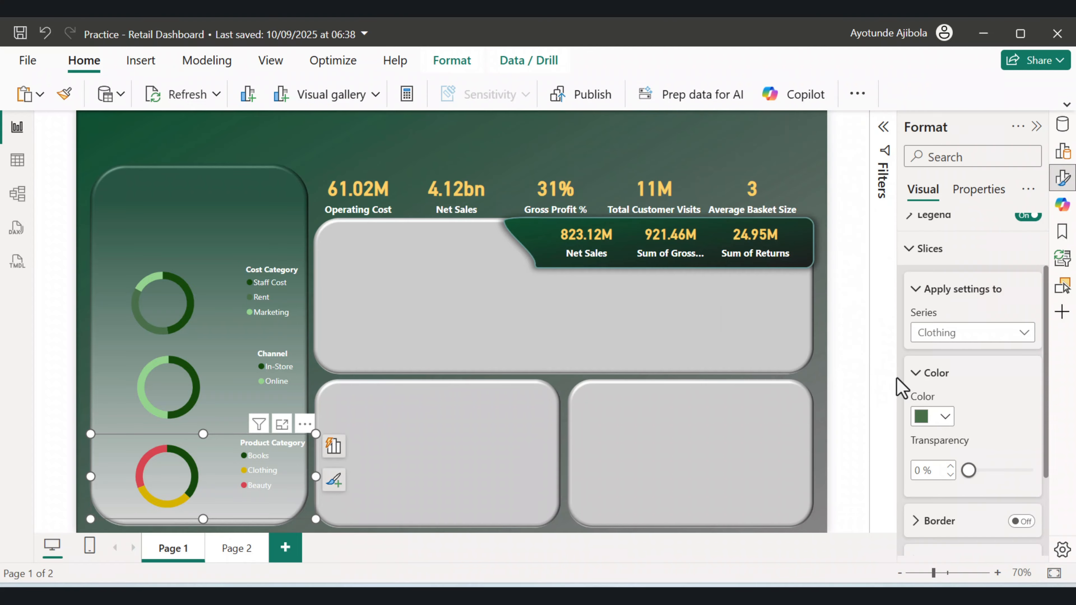
Set the Beauty slice colour of the Product Category donut to light green.
{"action": "left_click", "coordinate": [959, 336]}
{"action": "left_click", "coordinate": [939, 415]}
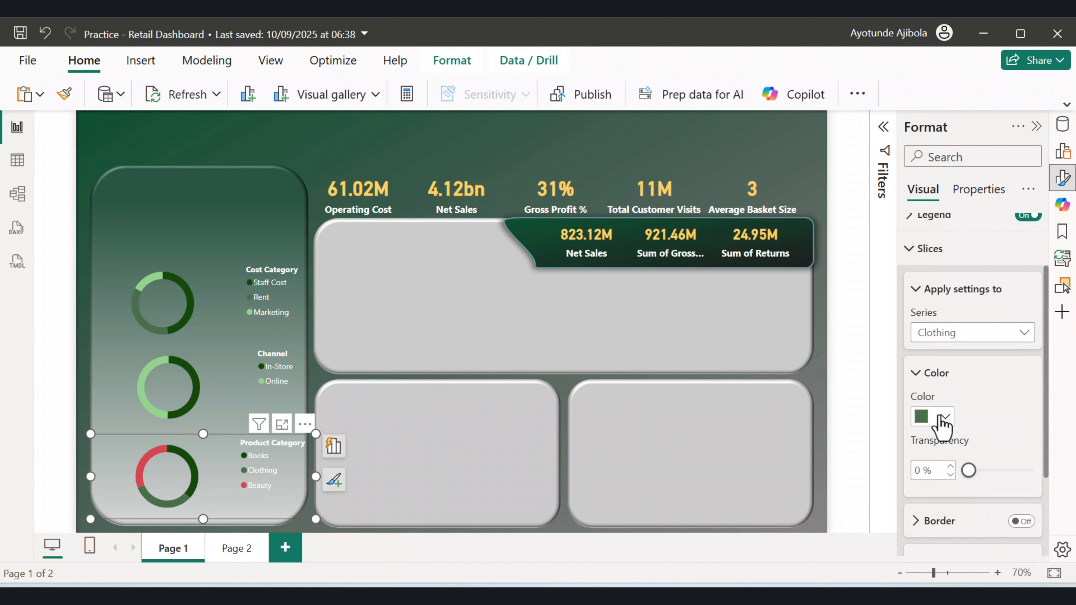
{"action": "left_click", "coordinate": [944, 418]}
{"action": "left_click", "coordinate": [870, 343]}
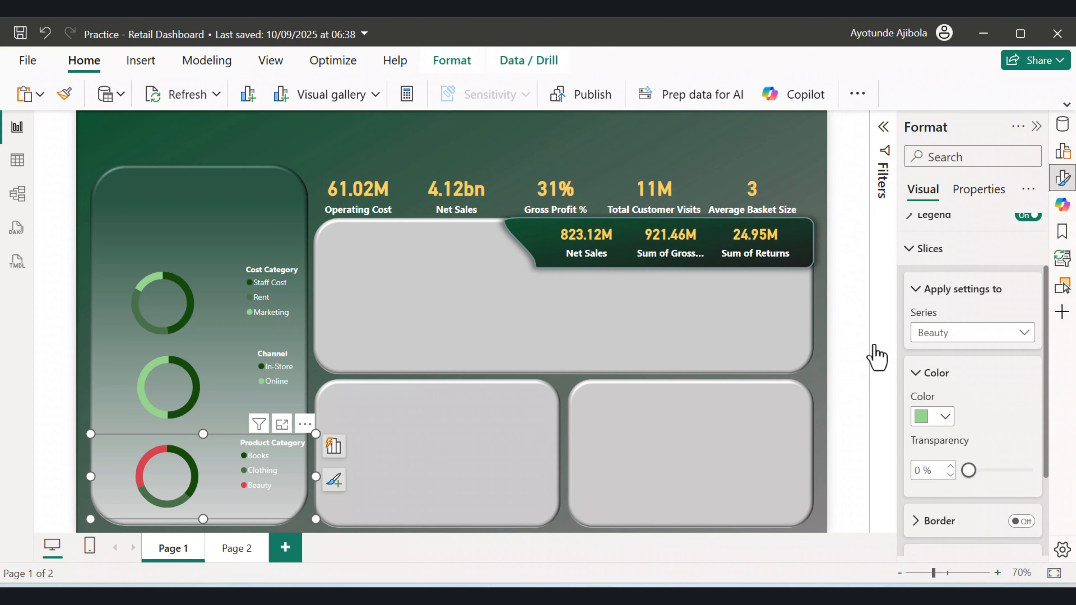
Select the three donut charts and distribute them vertically.
{"action": "left_click", "coordinate": [212, 388]}
{"action": "left_click", "coordinate": [199, 306], "text": "ctrl"}
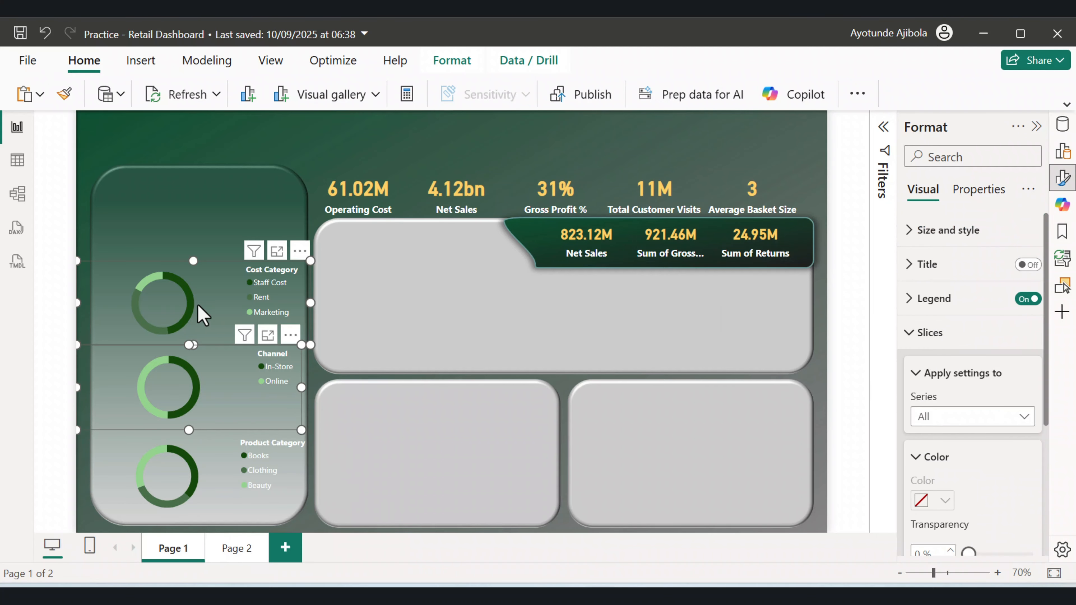
{"action": "left_click", "coordinate": [198, 306]}
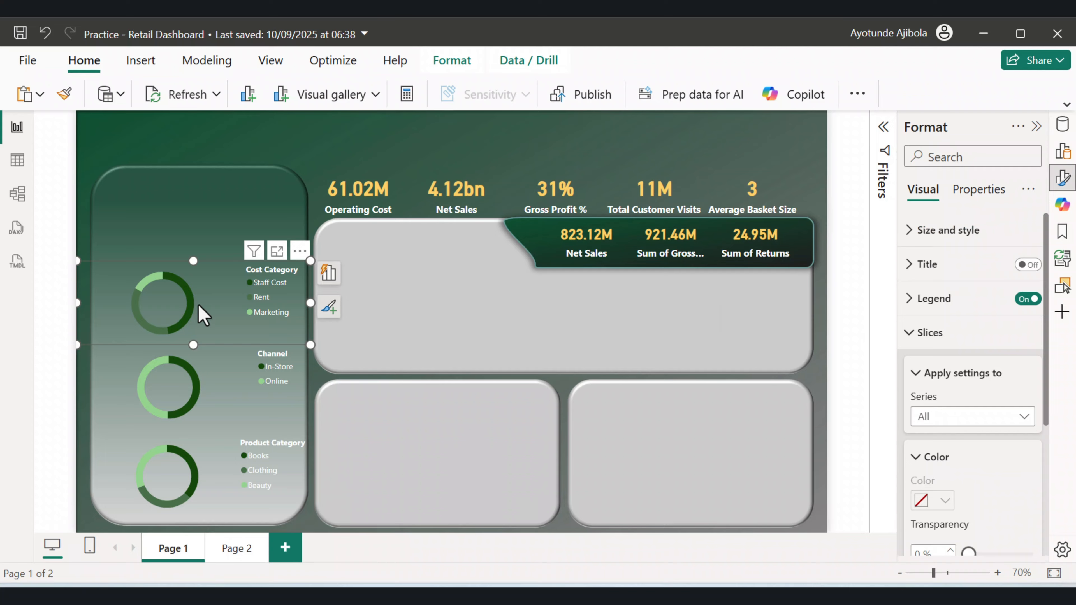
{"action": "left_click", "coordinate": [205, 375], "text": "ctrl"}
{"action": "left_click", "coordinate": [275, 450], "text": "ctrl"}
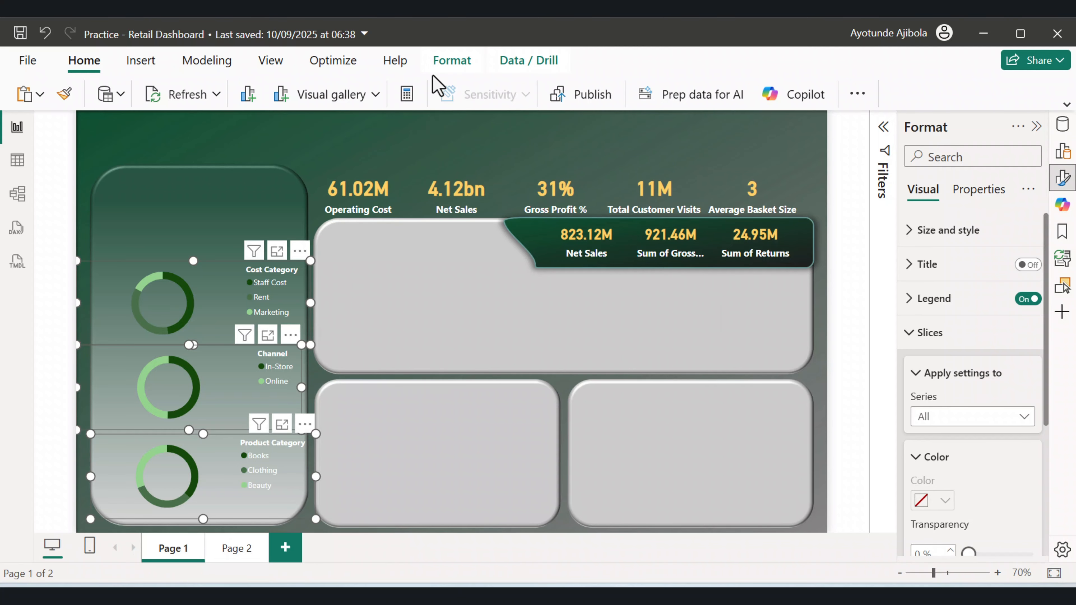
{"action": "left_click", "coordinate": [452, 60]}
{"action": "left_click", "coordinate": [813, 96]}
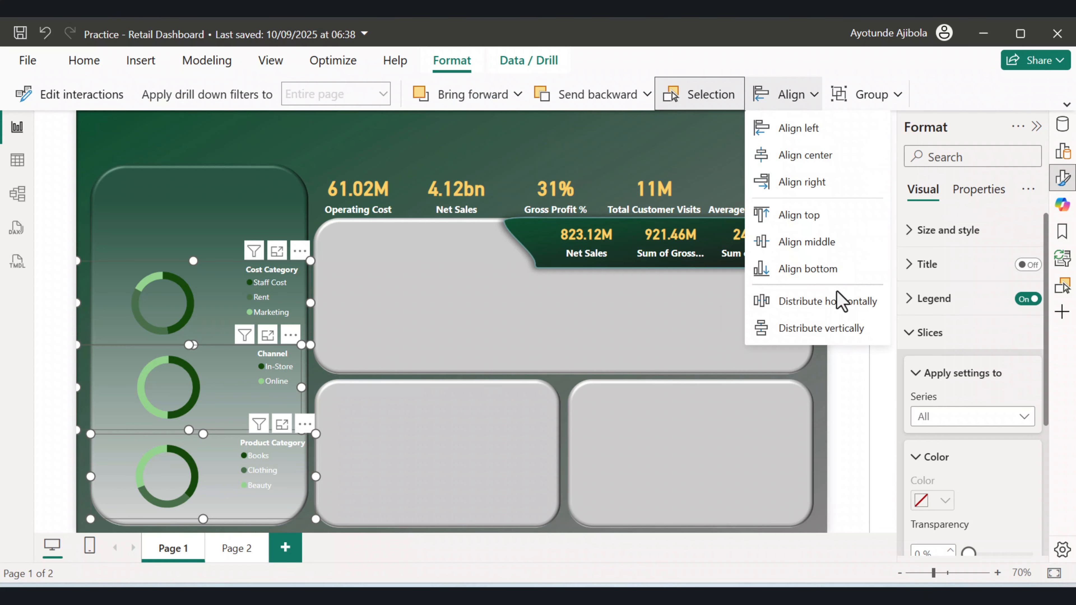
{"action": "left_click", "coordinate": [824, 328]}
{"action": "left_click", "coordinate": [274, 485]}
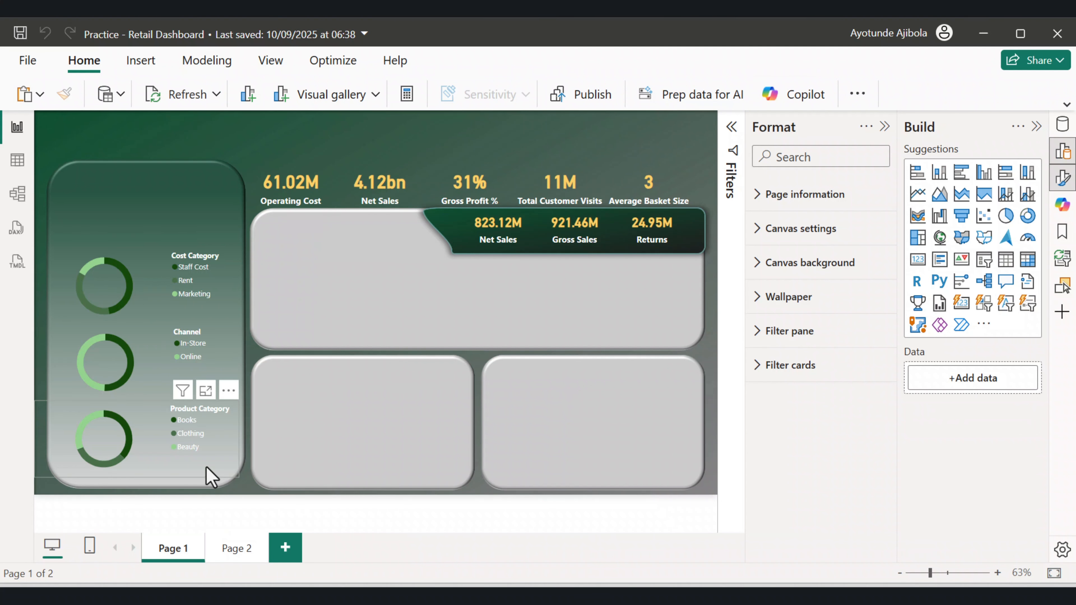
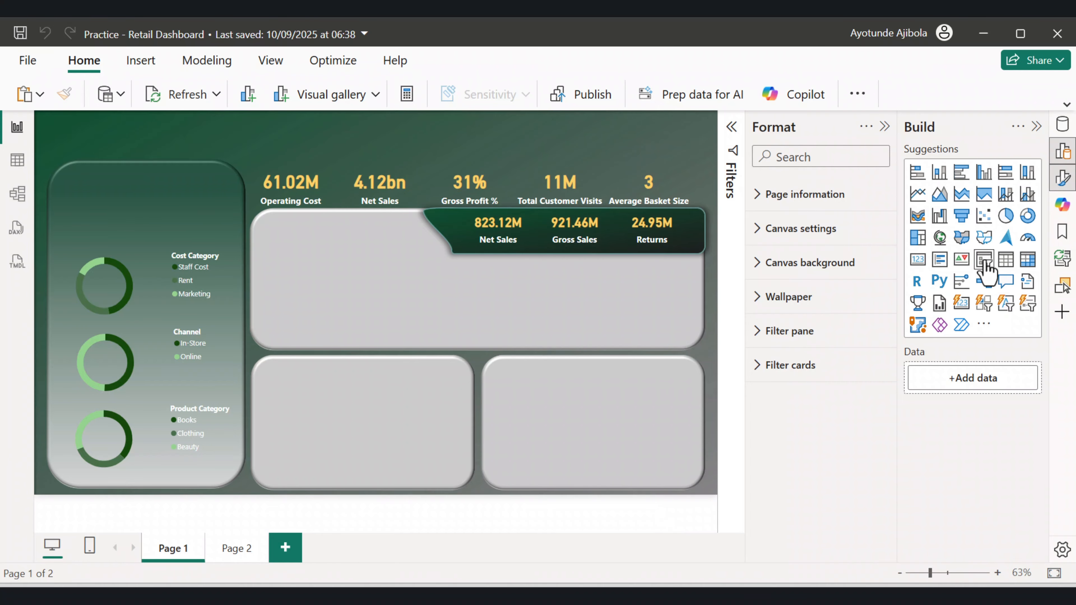
Add a slicer visual, move it to the top left of the canvas, and give it the Month field.
{"action": "left_click", "coordinate": [983, 303]}
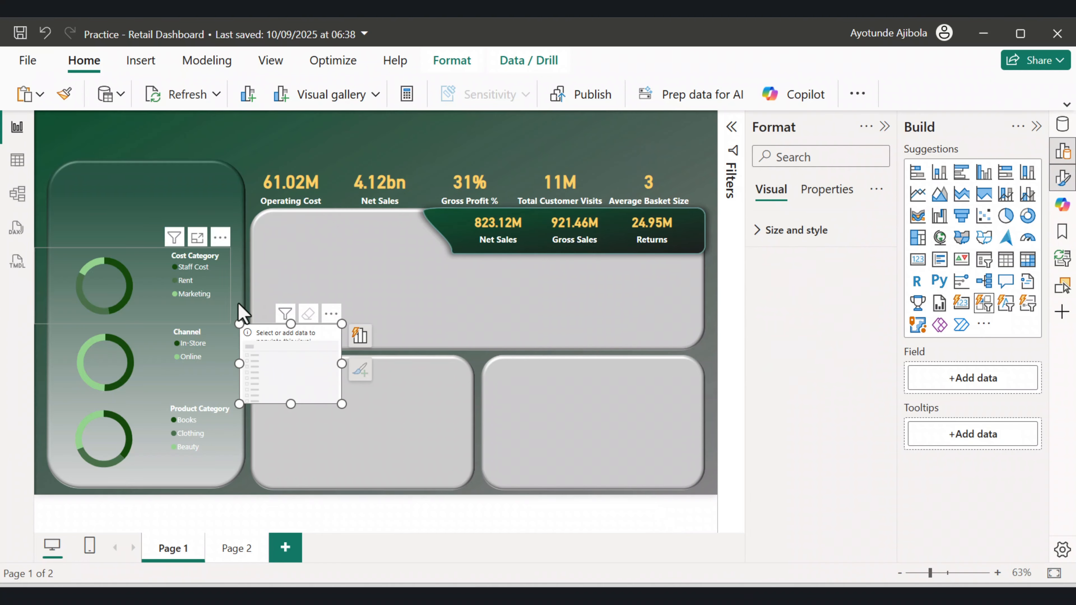
{"action": "left_click_drag", "start_coordinate": [241, 318], "coordinate": [129, 131]}
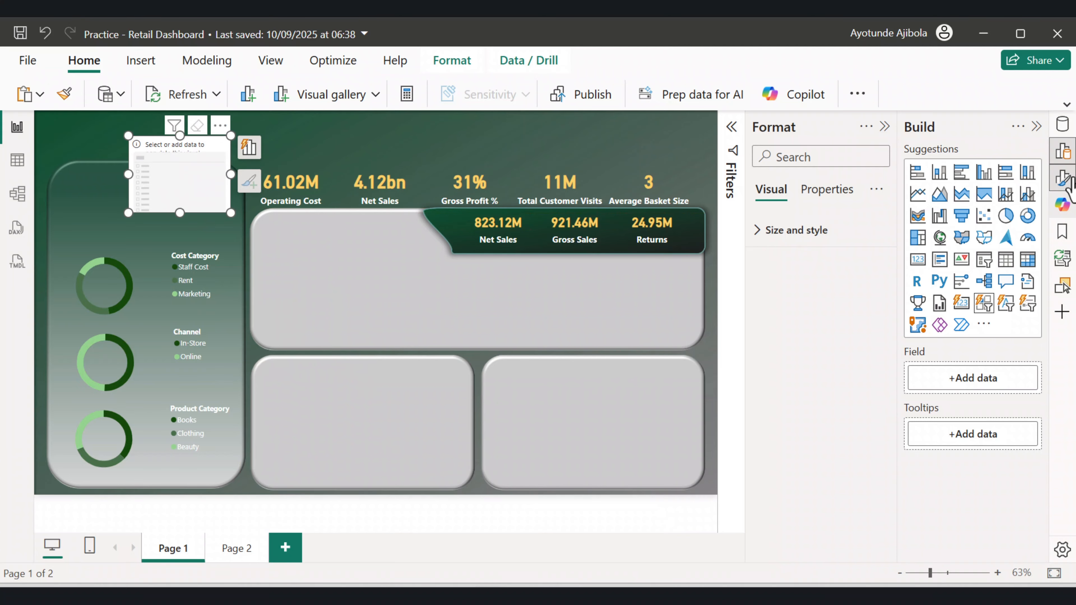
{"action": "left_click", "coordinate": [1063, 180]}
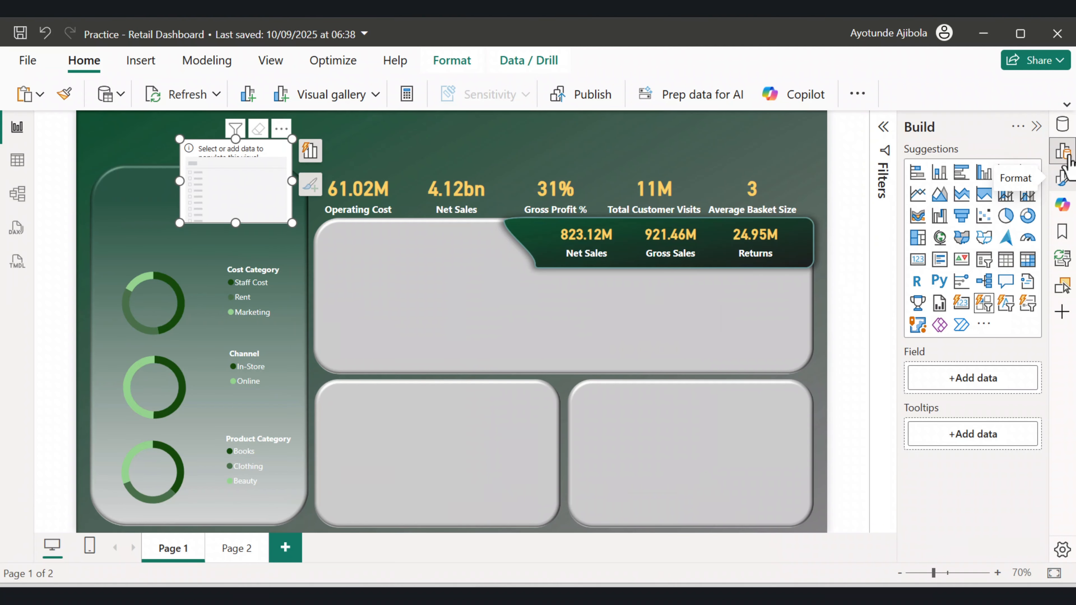
{"action": "left_click", "coordinate": [1062, 127]}
{"action": "scroll", "coordinate": [972, 350], "scroll_direction": "down", "scroll_amount": 4}
{"action": "left_click", "coordinate": [939, 443]}
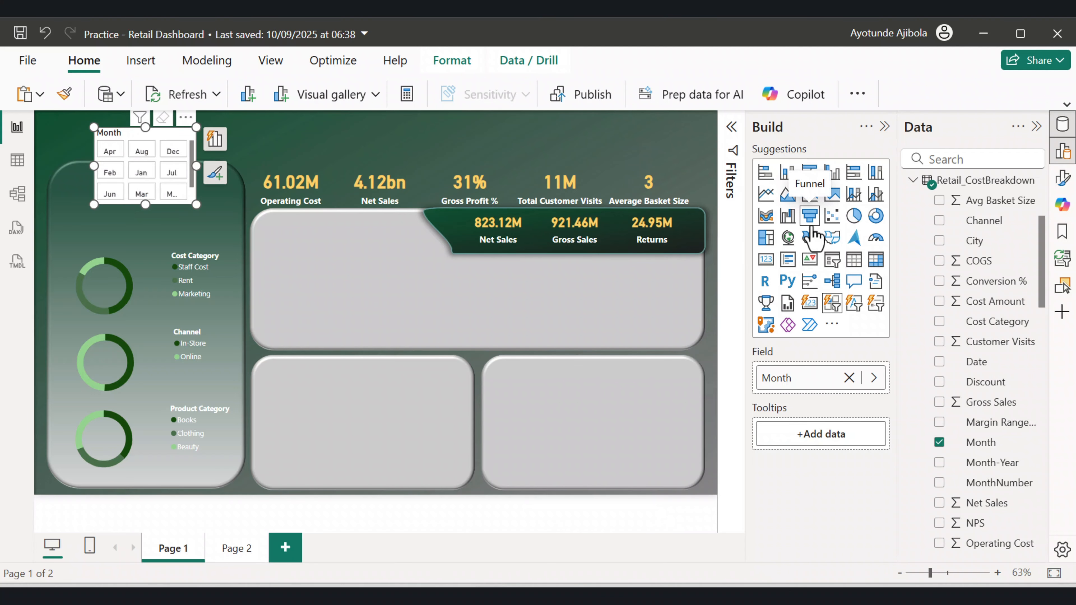
Set the Month slicer's layout to show a maximum of 1 row.
{"action": "left_click", "coordinate": [1062, 150]}
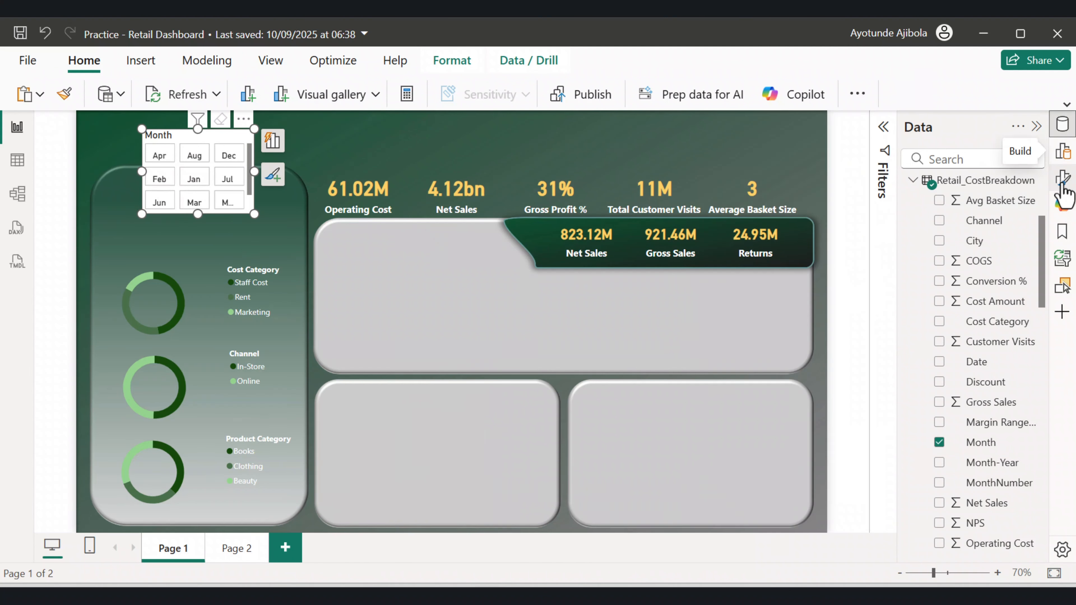
{"action": "left_click", "coordinate": [1062, 178]}
{"action": "left_click", "coordinate": [1036, 126]}
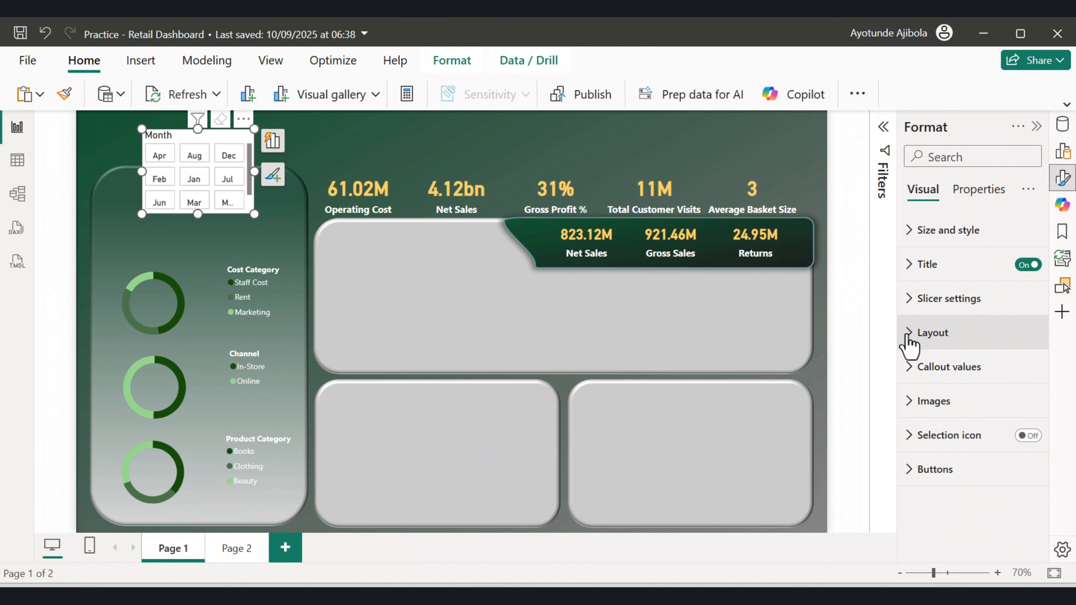
{"action": "left_click", "coordinate": [911, 335]}
{"action": "scroll", "coordinate": [974, 377], "scroll_direction": "down", "scroll_amount": 2}
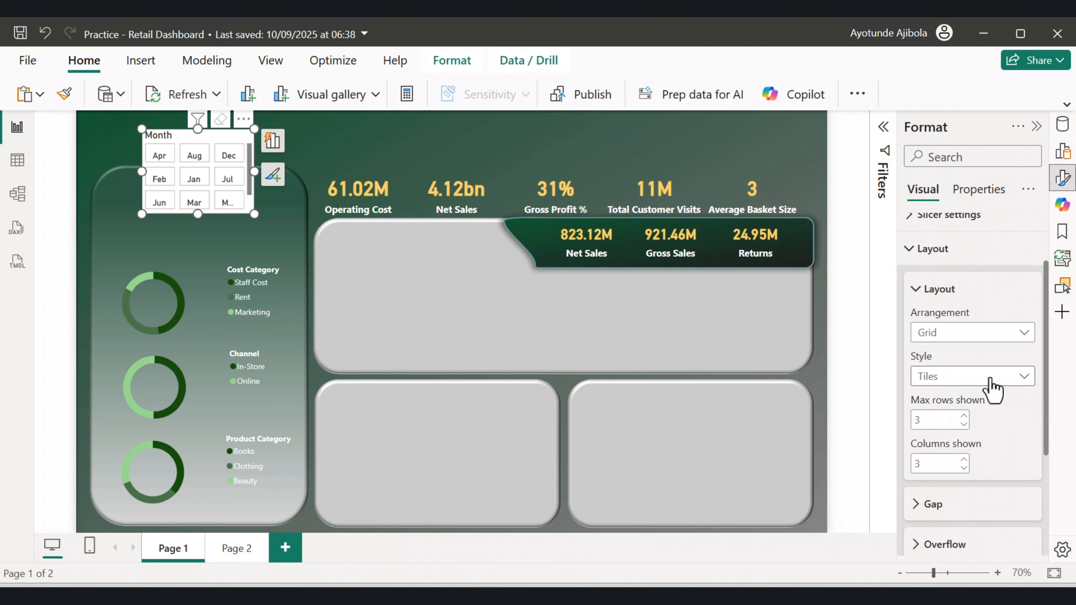
{"action": "scroll", "coordinate": [982, 381], "scroll_direction": "down", "scroll_amount": 2}
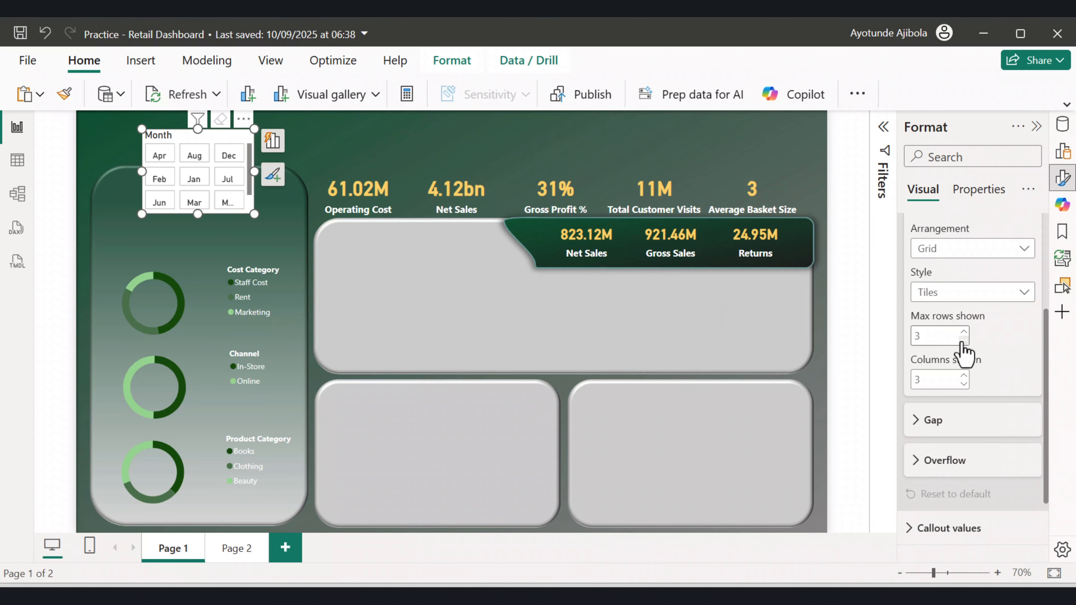
{"action": "left_click", "coordinate": [963, 341]}
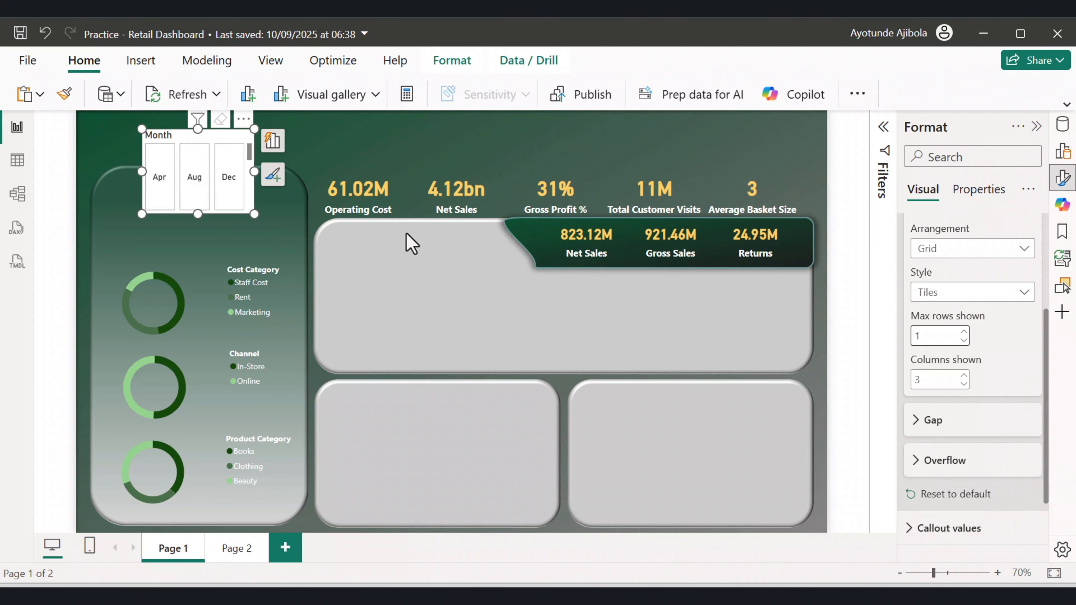
Resize the slicer wider and shorter, turn off its title, and place it inside the left panel above the donuts.
{"action": "left_click_drag", "start_coordinate": [254, 171], "coordinate": [330, 172]}
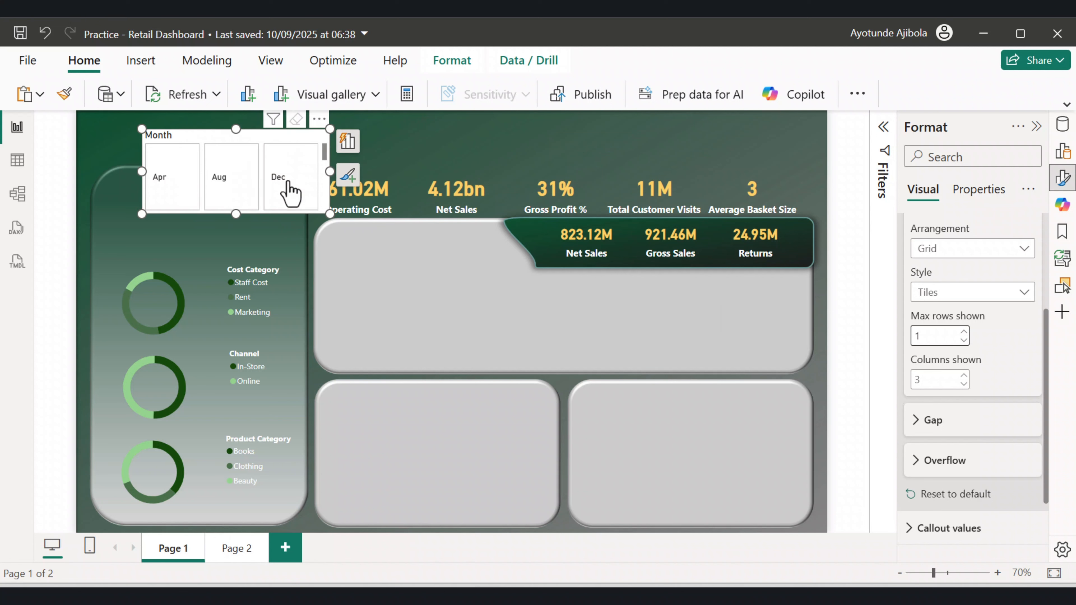
{"action": "left_click_drag", "start_coordinate": [236, 213], "coordinate": [237, 186]}
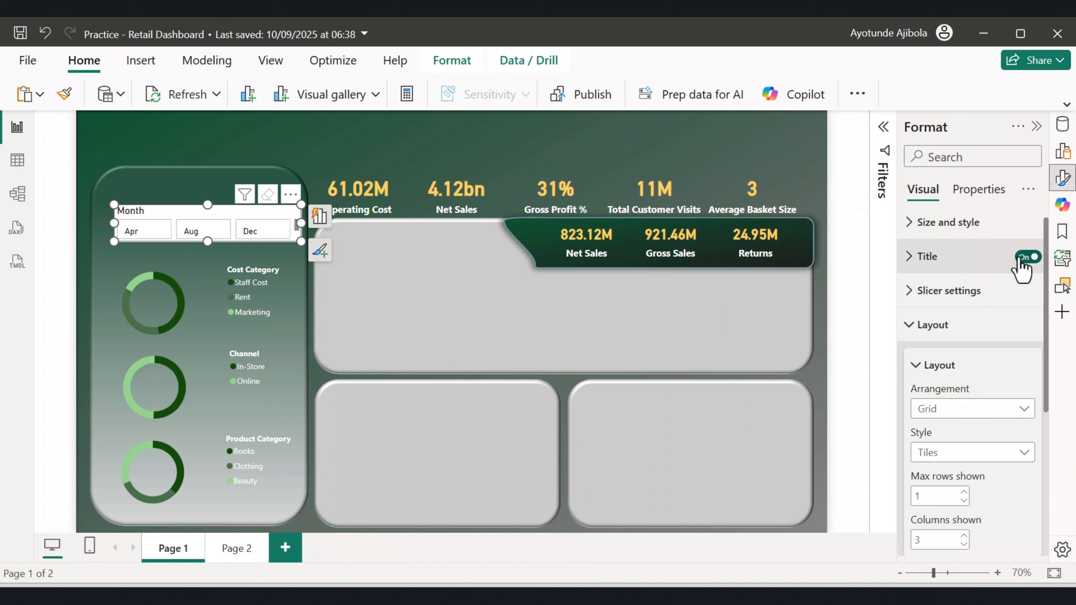
{"action": "left_click", "coordinate": [1027, 257]}
{"action": "left_click_drag", "start_coordinate": [196, 207], "coordinate": [188, 218]}
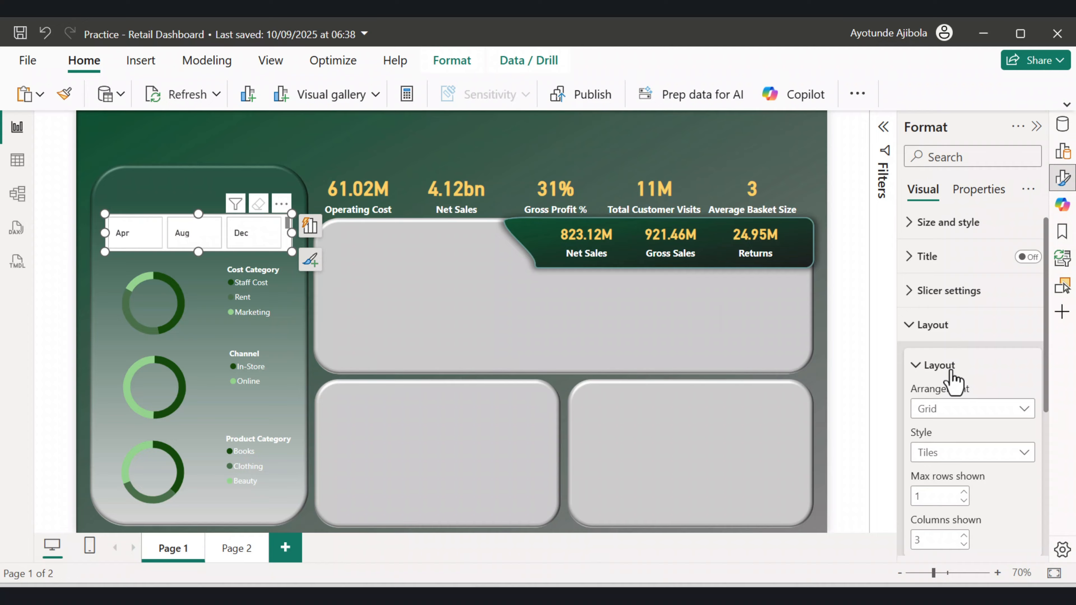
Set the slicer buttons' shape to Rounded Rectangle with about 13 px rounded corners.
{"action": "scroll", "coordinate": [954, 381], "scroll_direction": "down", "scroll_amount": 5}
{"action": "left_click", "coordinate": [915, 539]}
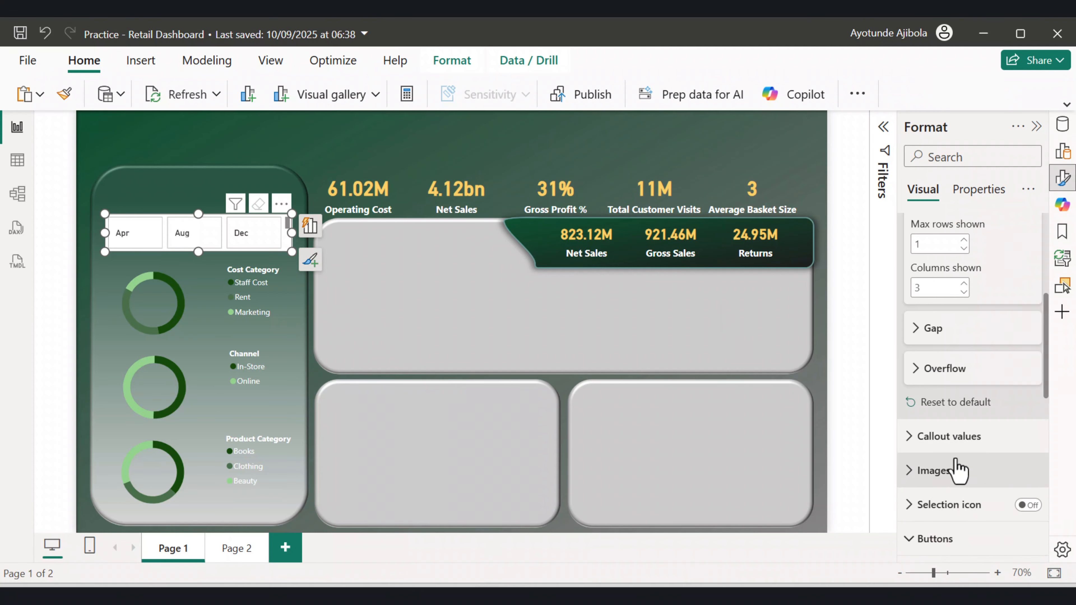
{"action": "scroll", "coordinate": [957, 469], "scroll_direction": "down", "scroll_amount": 5}
{"action": "scroll", "coordinate": [979, 449], "scroll_direction": "down", "scroll_amount": 2}
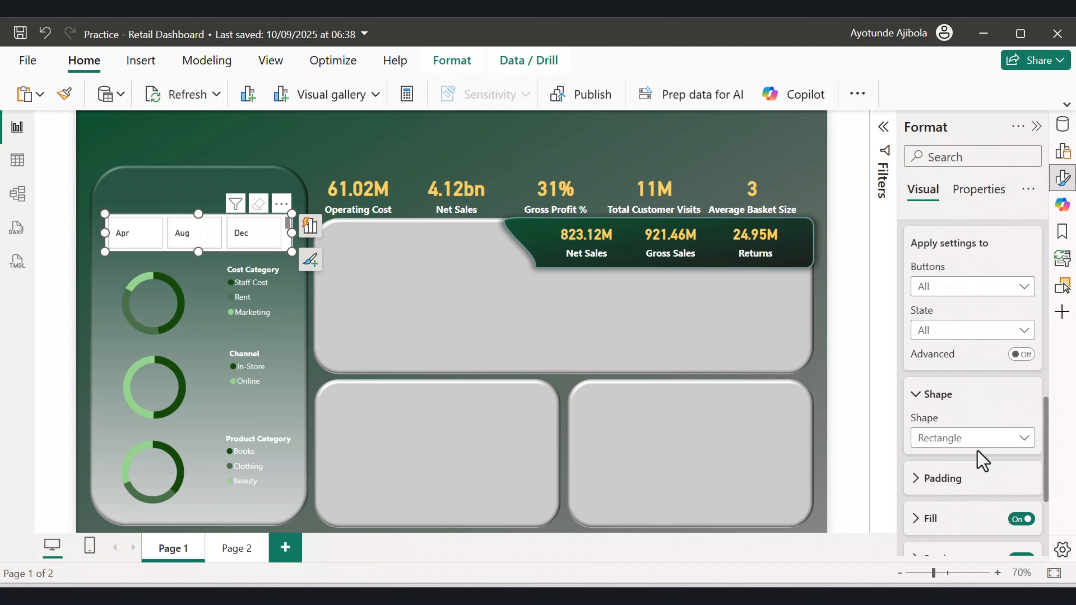
{"action": "left_click", "coordinate": [980, 440]}
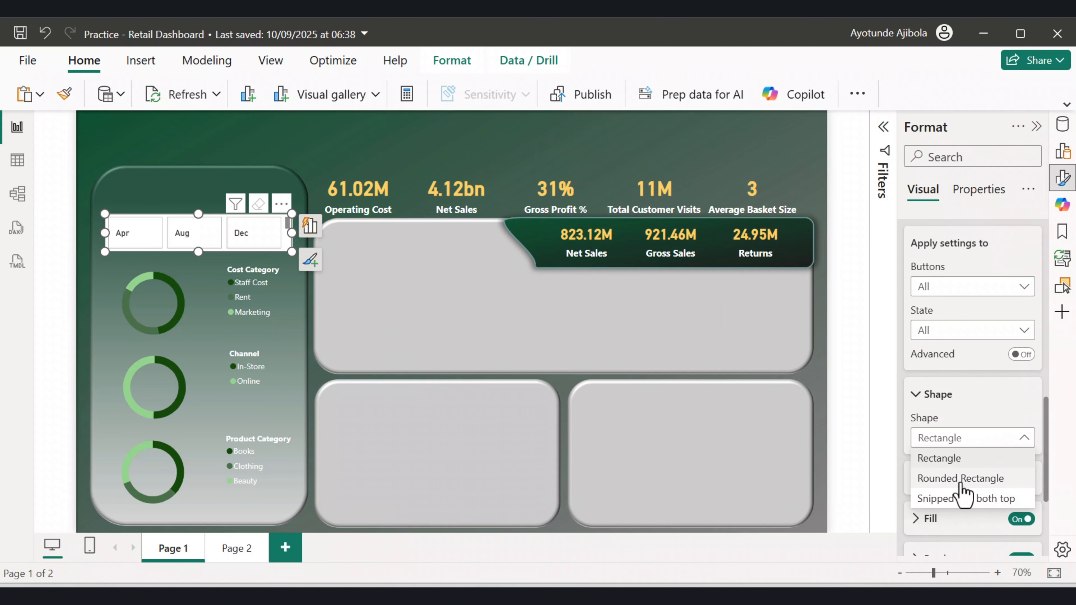
{"action": "left_click", "coordinate": [961, 479]}
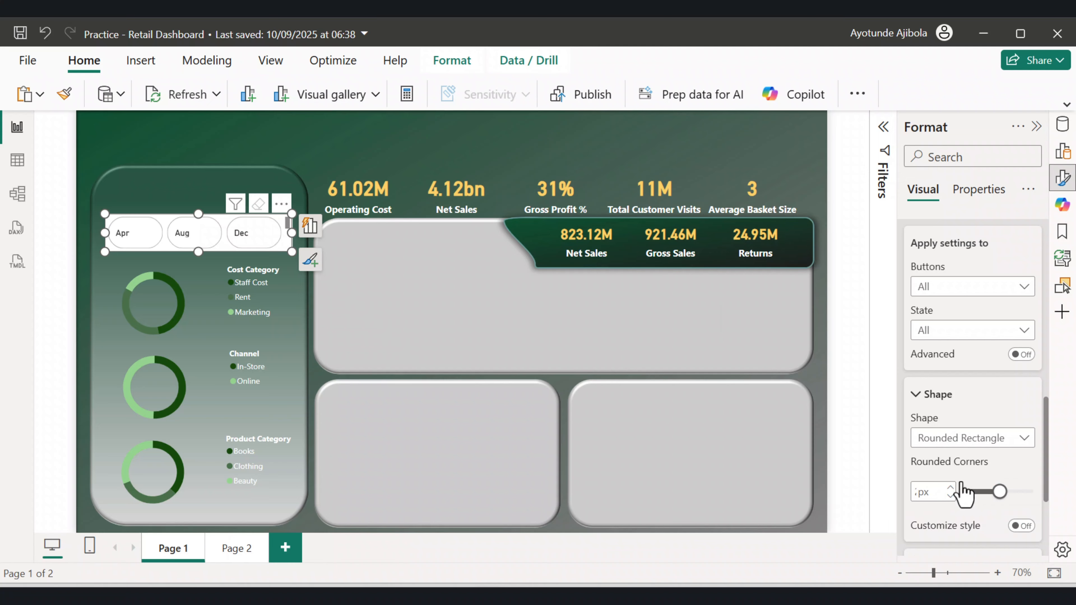
{"action": "scroll", "coordinate": [963, 493], "scroll_direction": "down", "scroll_amount": 2}
{"action": "mouse_move", "coordinate": [999, 407]}
{"action": "left_mouse_down"}
{"action": "mouse_move", "coordinate": [1018, 413]}
{"action": "mouse_move", "coordinate": [981, 407]}
{"action": "left_mouse_up"}
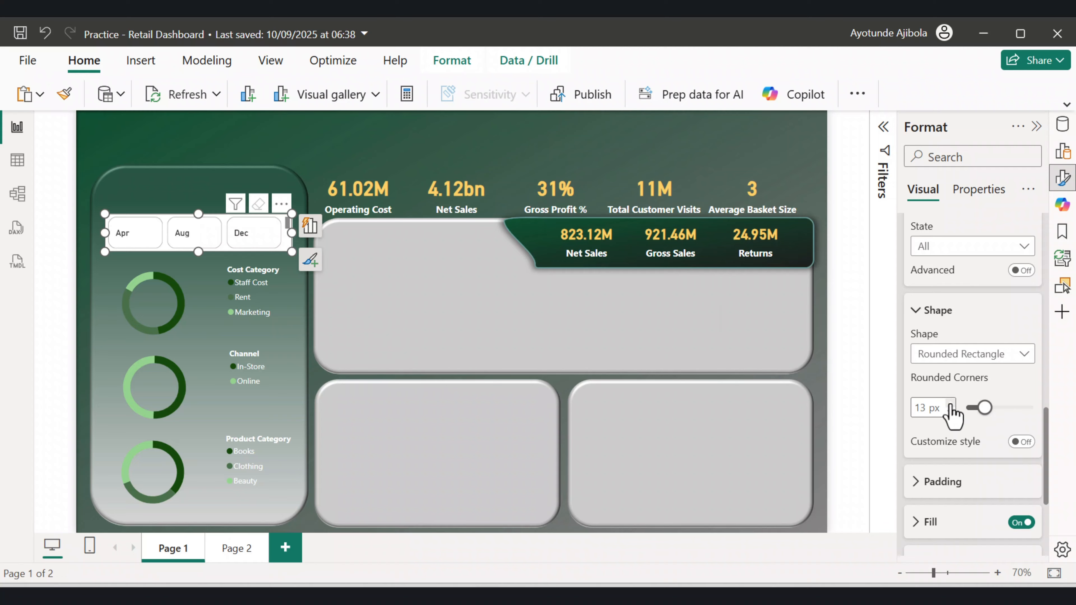
Turn off the slicer's visual background.
{"action": "scroll", "coordinate": [975, 382], "scroll_direction": "up", "scroll_amount": 10}
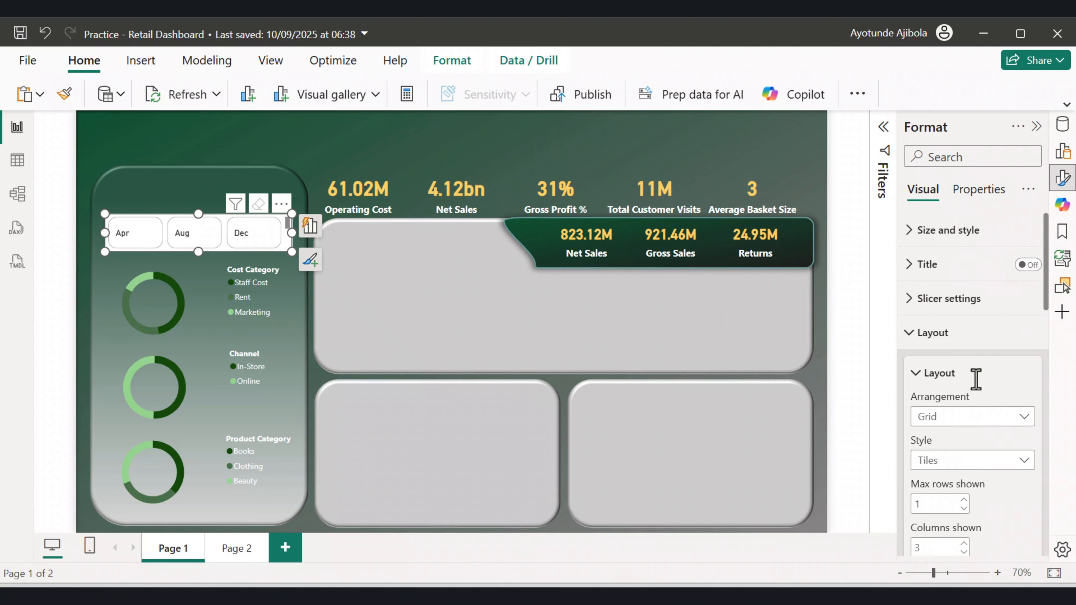
{"action": "scroll", "coordinate": [979, 391], "scroll_direction": "down", "scroll_amount": 8}
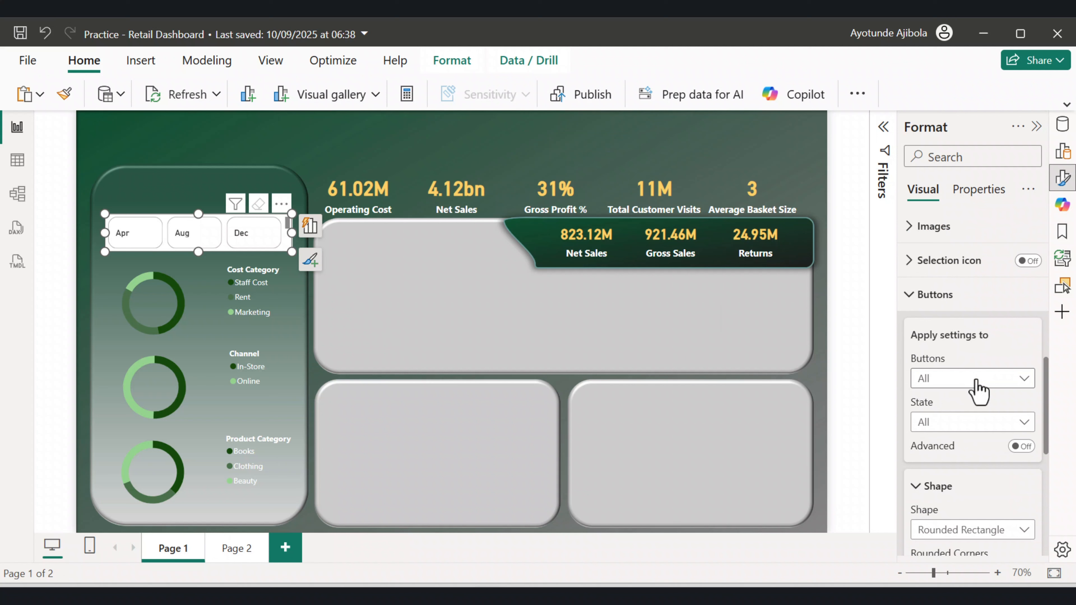
{"action": "scroll", "coordinate": [978, 392], "scroll_direction": "down", "scroll_amount": 7}
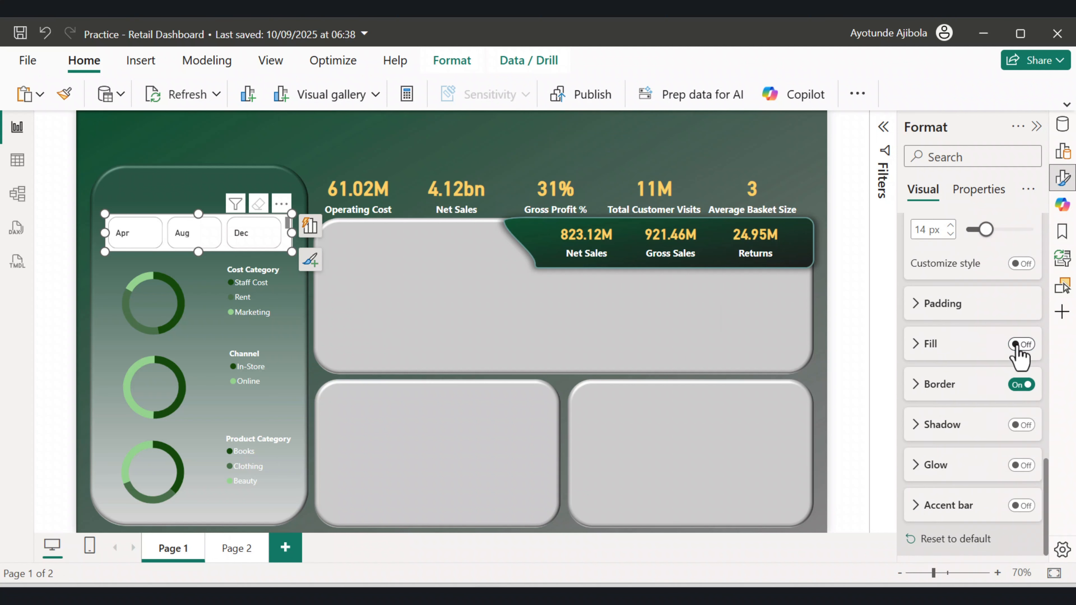
{"action": "scroll", "coordinate": [974, 297], "scroll_direction": "up", "scroll_amount": 15}
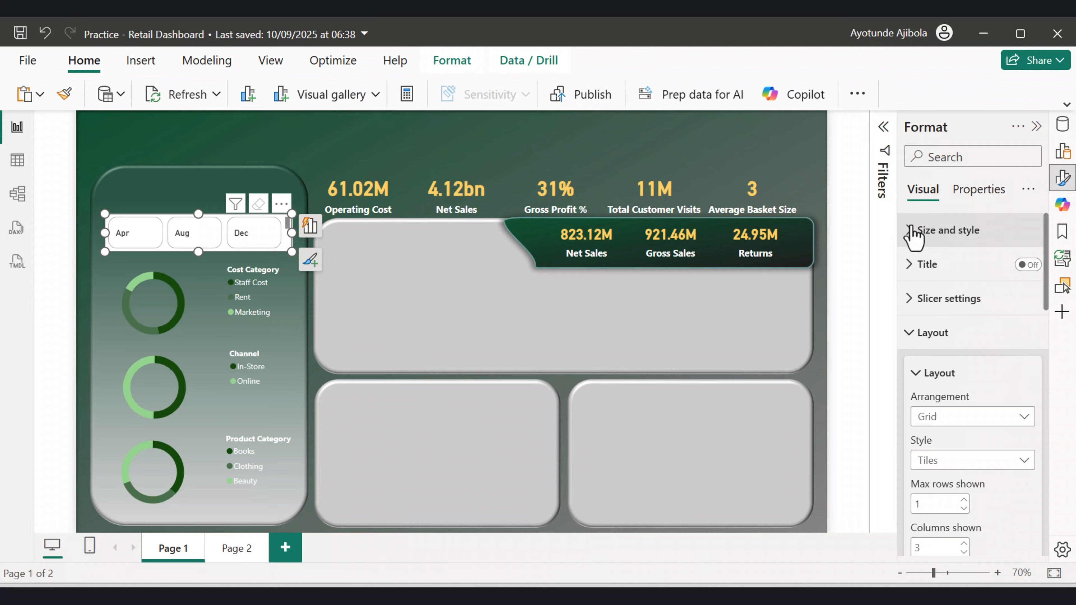
{"action": "left_click", "coordinate": [915, 231]}
{"action": "scroll", "coordinate": [974, 366], "scroll_direction": "down", "scroll_amount": 1}
{"action": "scroll", "coordinate": [977, 366], "scroll_direction": "down", "scroll_amount": 5}
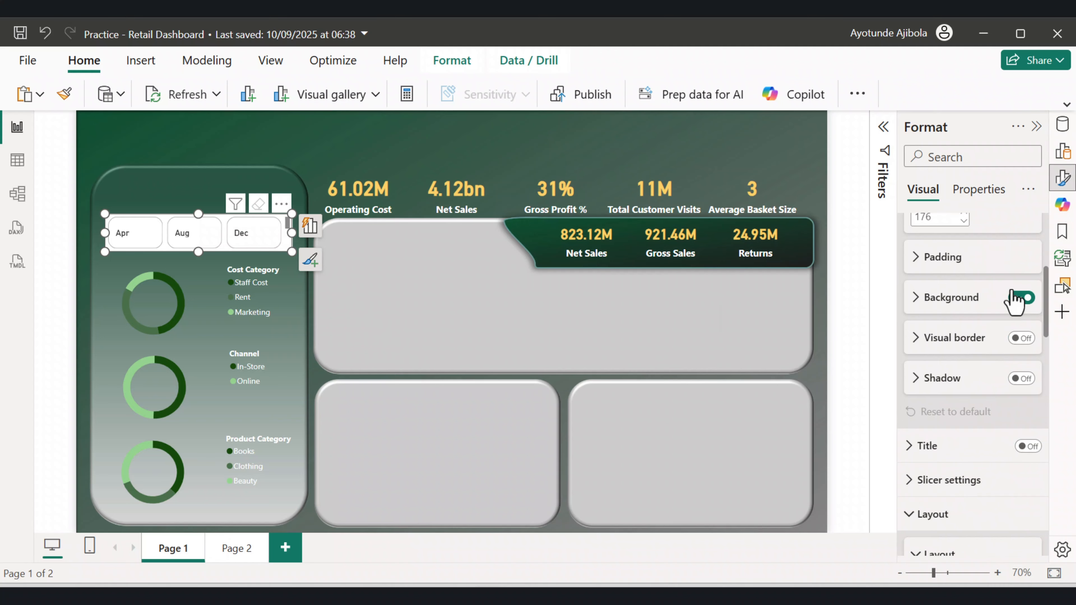
{"action": "left_click", "coordinate": [1021, 297]}
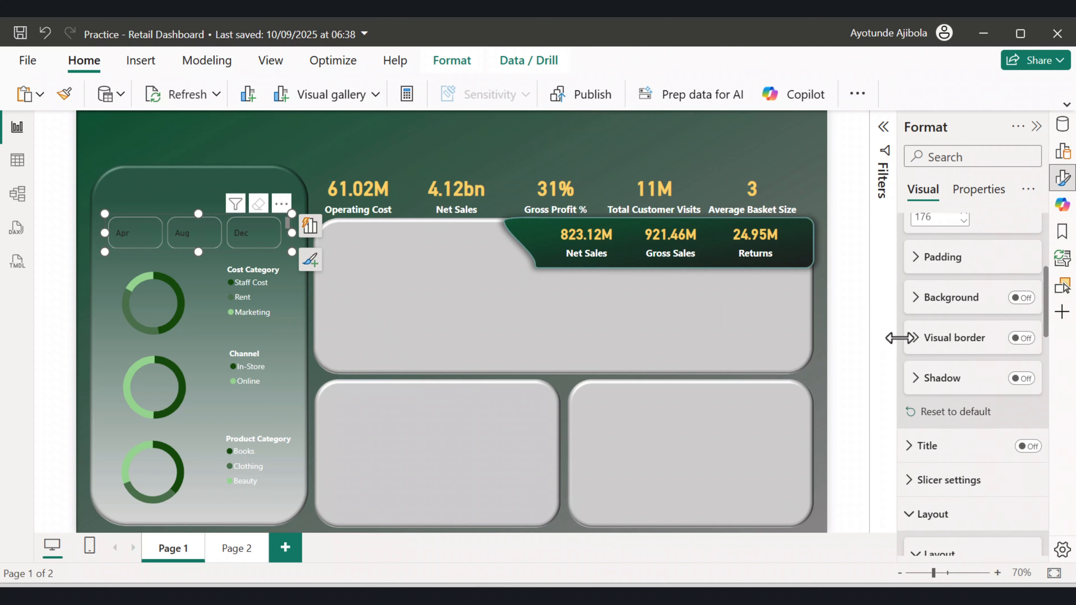
Set the slicer's callout value colour to white and centre-align the button text.
{"action": "scroll", "coordinate": [947, 411], "scroll_direction": "down", "scroll_amount": 10}
{"action": "scroll", "coordinate": [946, 413], "scroll_direction": "down", "scroll_amount": 8}
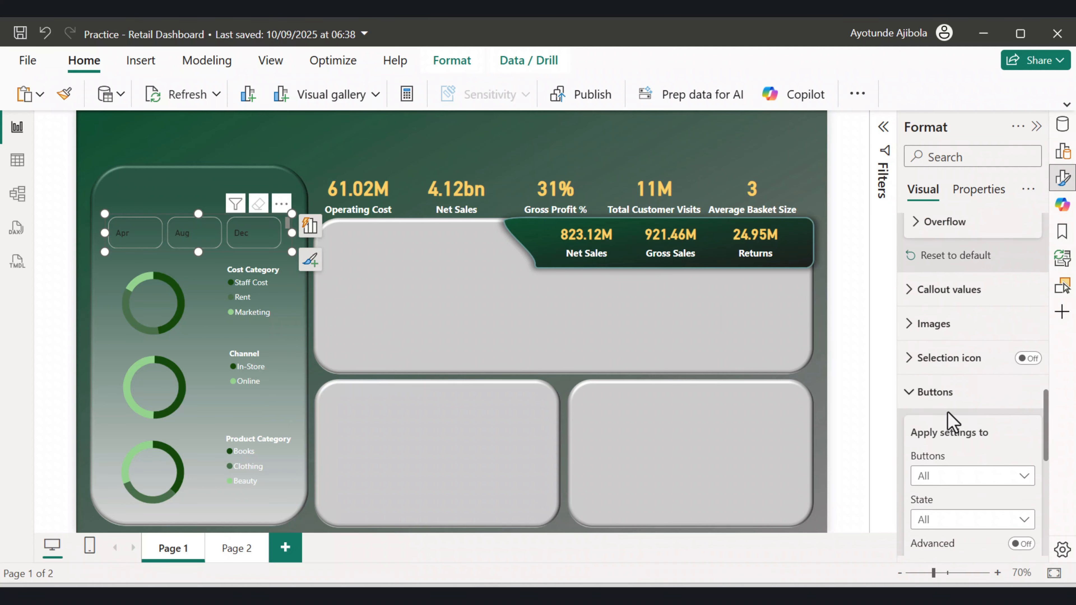
{"action": "scroll", "coordinate": [951, 428], "scroll_direction": "down", "scroll_amount": 5}
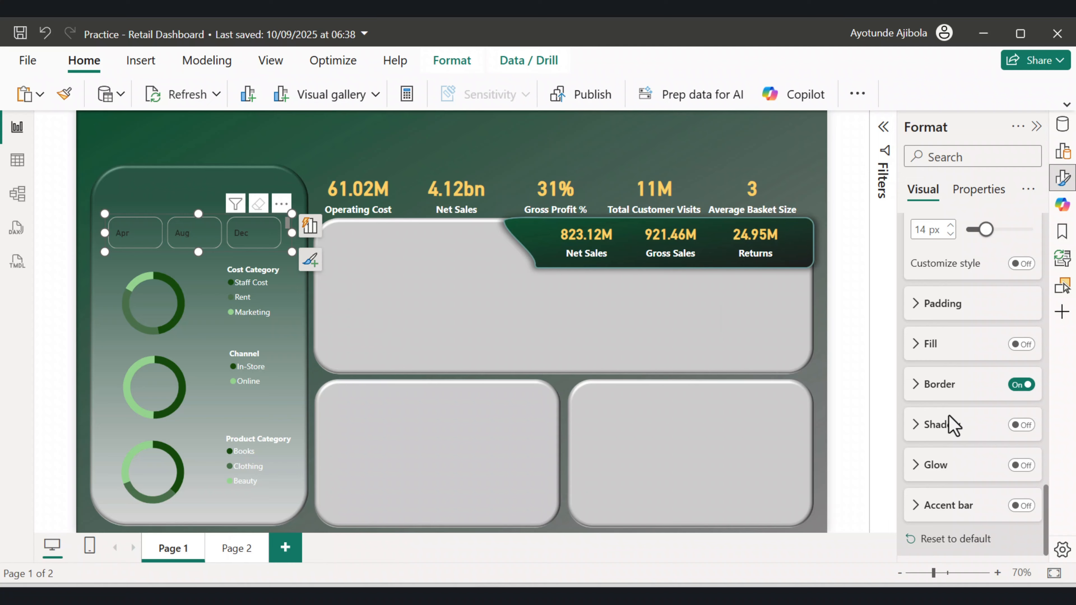
{"action": "scroll", "coordinate": [951, 424], "scroll_direction": "up", "scroll_amount": 10}
{"action": "left_click", "coordinate": [910, 351]}
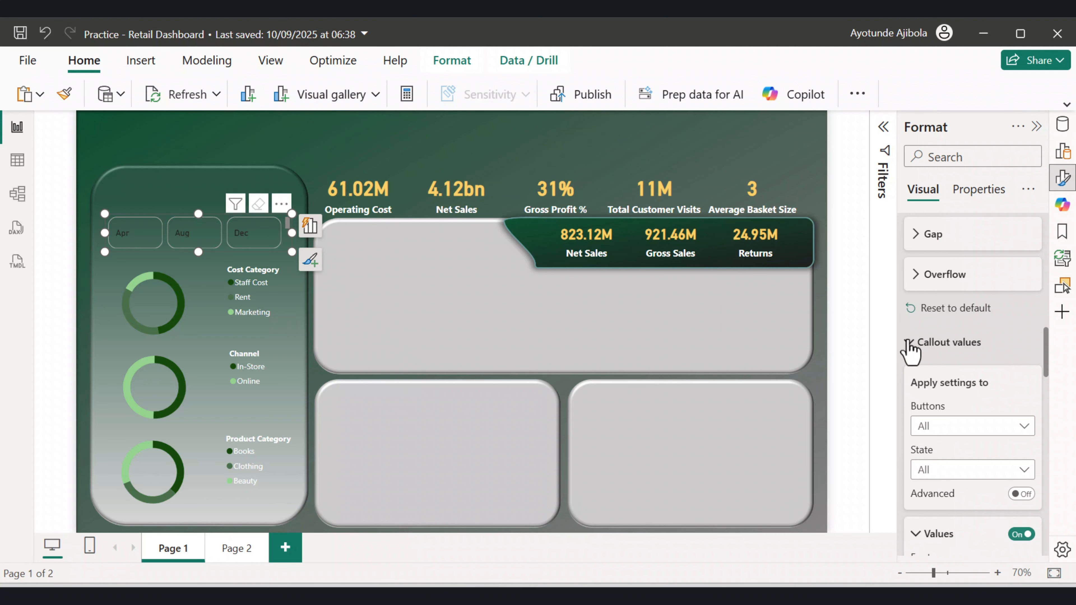
{"action": "scroll", "coordinate": [945, 371], "scroll_direction": "down", "scroll_amount": 5}
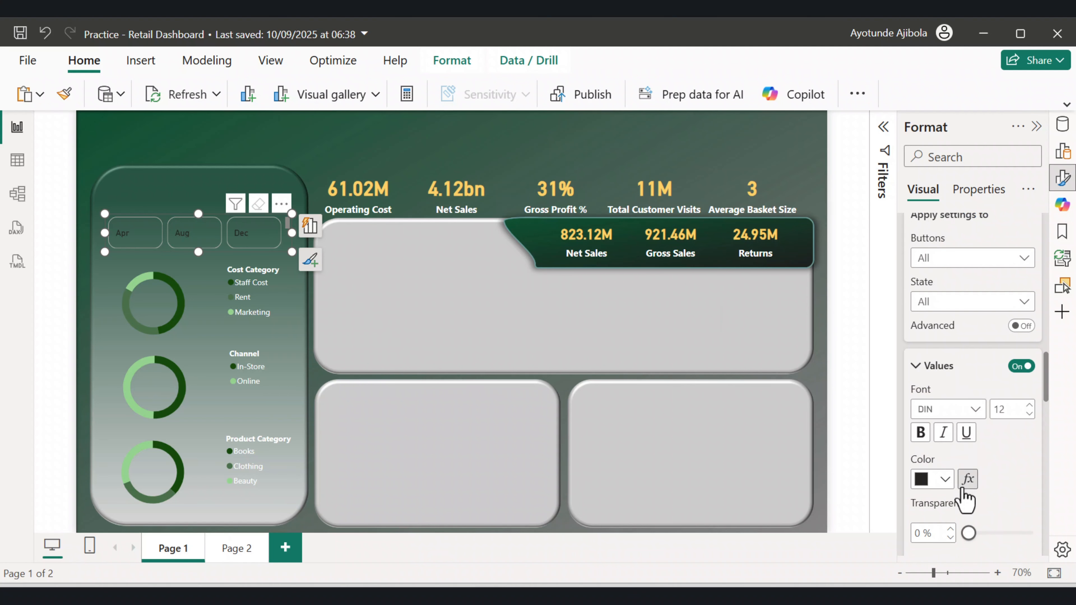
{"action": "left_click", "coordinate": [944, 479]}
{"action": "left_click", "coordinate": [824, 214]}
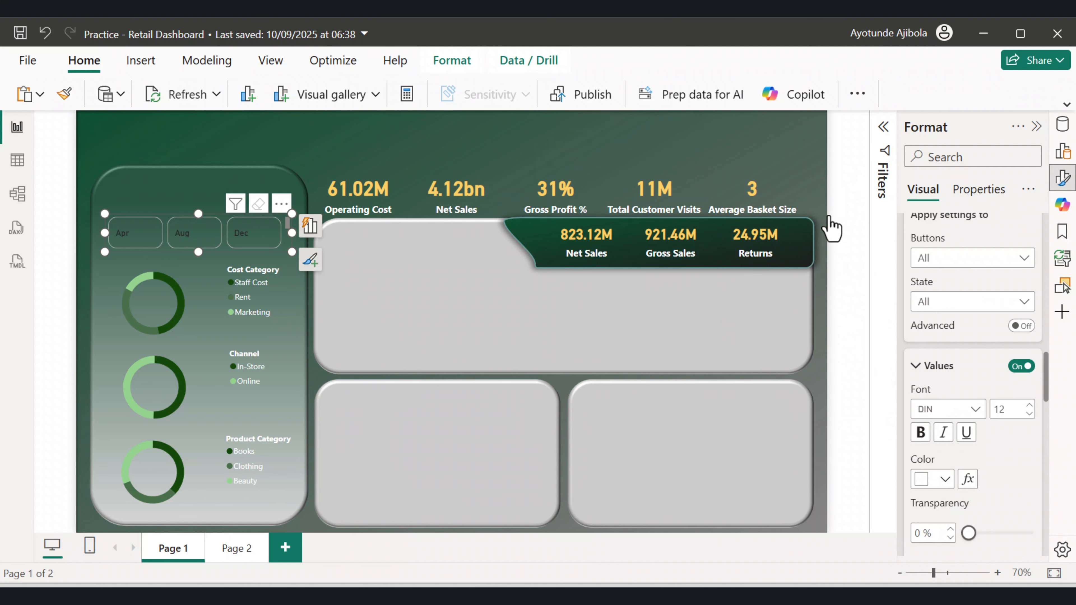
{"action": "scroll", "coordinate": [944, 428], "scroll_direction": "down", "scroll_amount": 4}
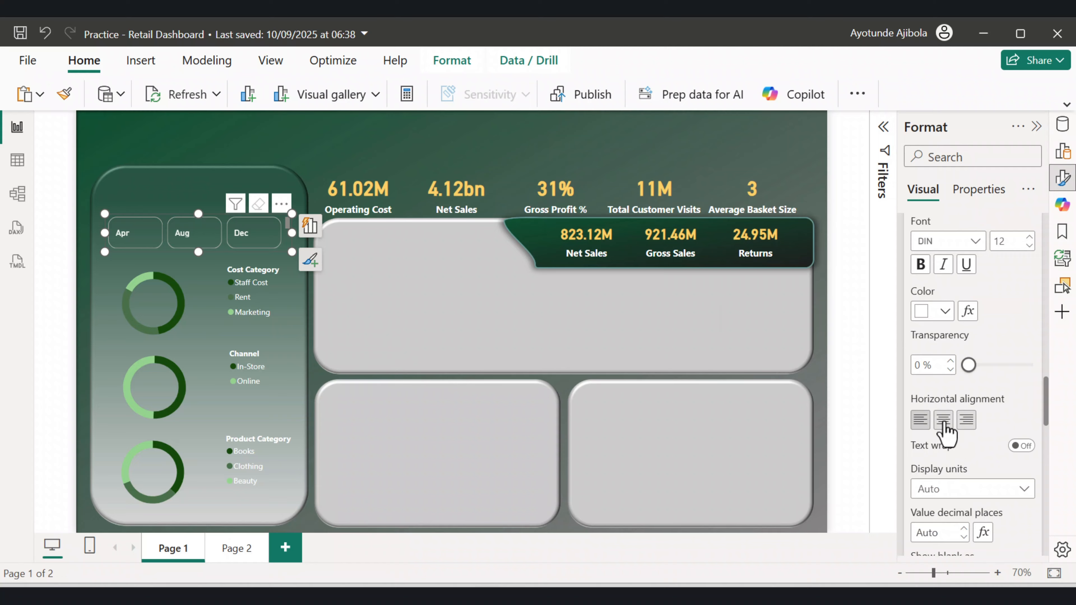
{"action": "left_click", "coordinate": [943, 421]}
Move the month slicer slightly lower and set its columns shown to 4.
{"action": "left_click_drag", "start_coordinate": [187, 229], "coordinate": [185, 253]}
{"action": "left_click", "coordinate": [223, 257]}
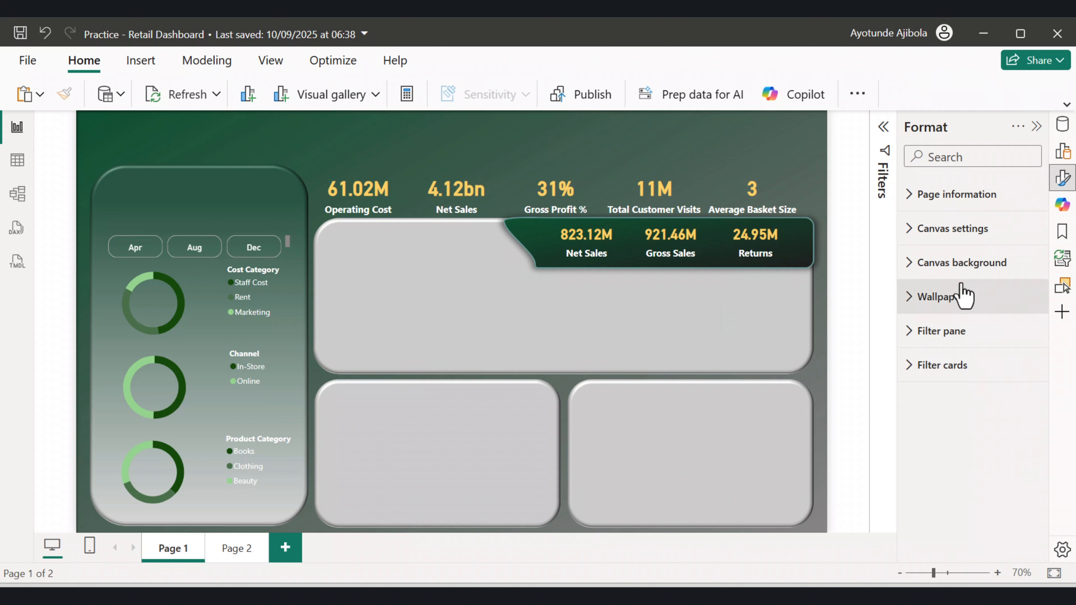
{"action": "left_click", "coordinate": [286, 239]}
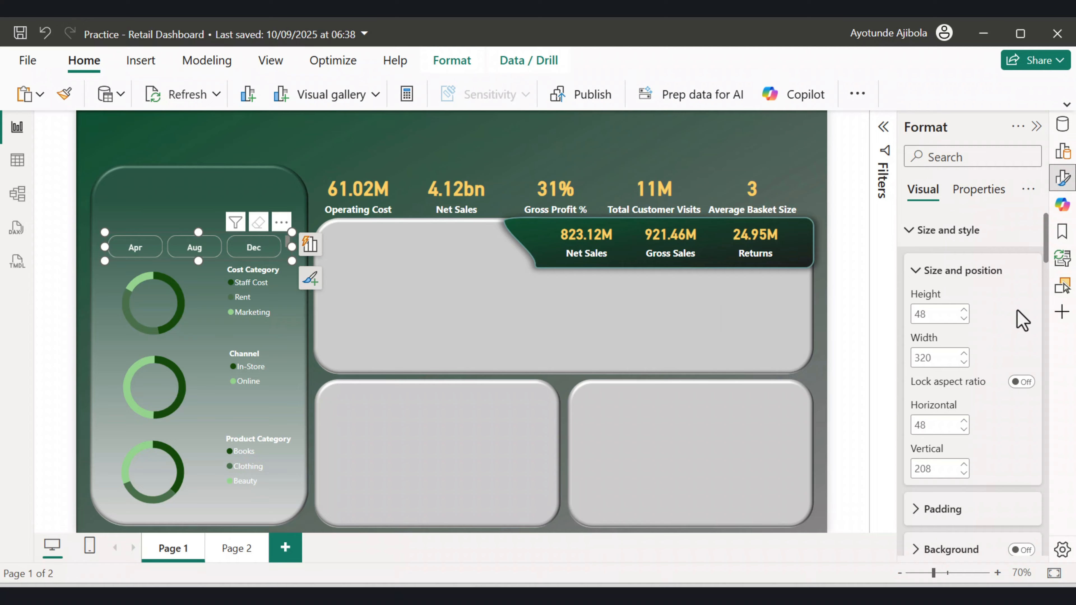
{"action": "scroll", "coordinate": [1008, 328], "scroll_direction": "down", "scroll_amount": 3}
{"action": "scroll", "coordinate": [1017, 339], "scroll_direction": "down", "scroll_amount": 3}
{"action": "scroll", "coordinate": [988, 375], "scroll_direction": "down", "scroll_amount": 6}
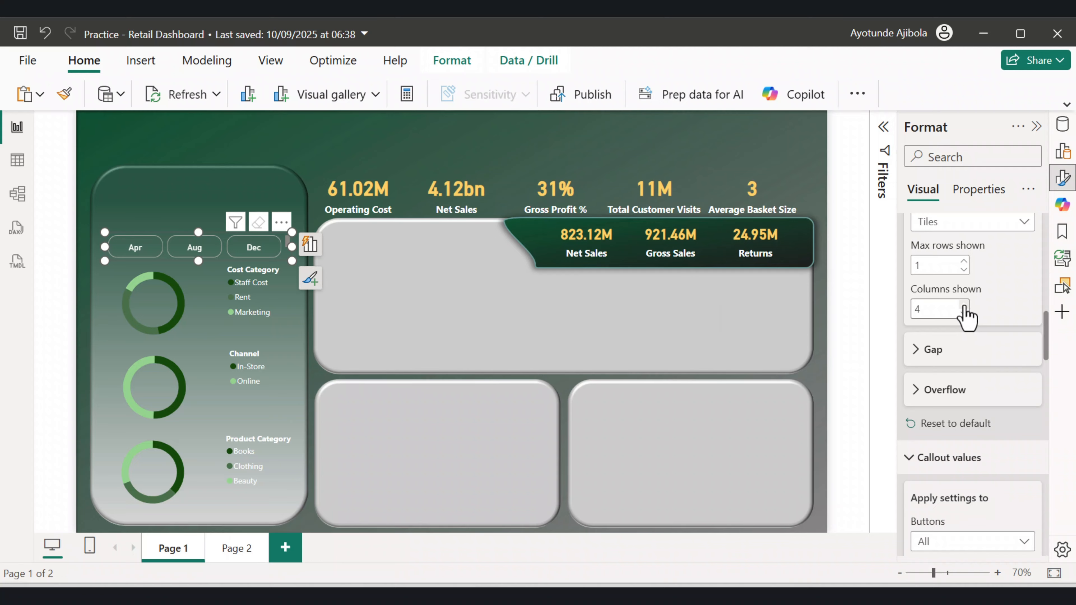
{"action": "left_click", "coordinate": [326, 144]}
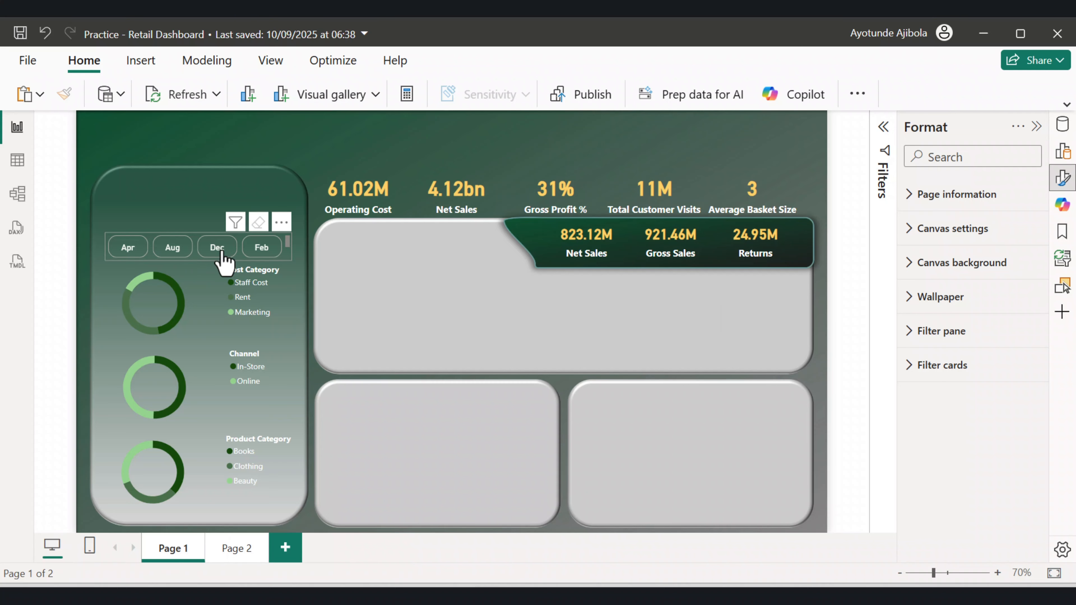
Scroll through the month buttons in the slicer.
{"action": "scroll", "coordinate": [289, 254], "scroll_direction": "down", "scroll_amount": 2}
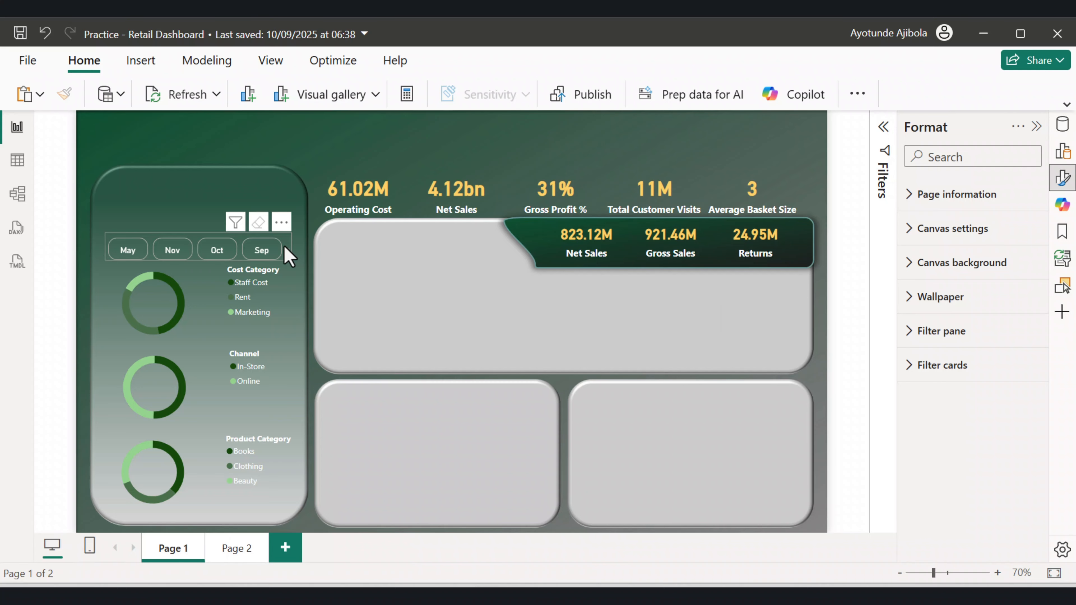
{"action": "scroll", "coordinate": [291, 258], "scroll_direction": "up", "scroll_amount": 2}
{"action": "scroll", "coordinate": [291, 260], "scroll_direction": "down", "scroll_amount": 2}
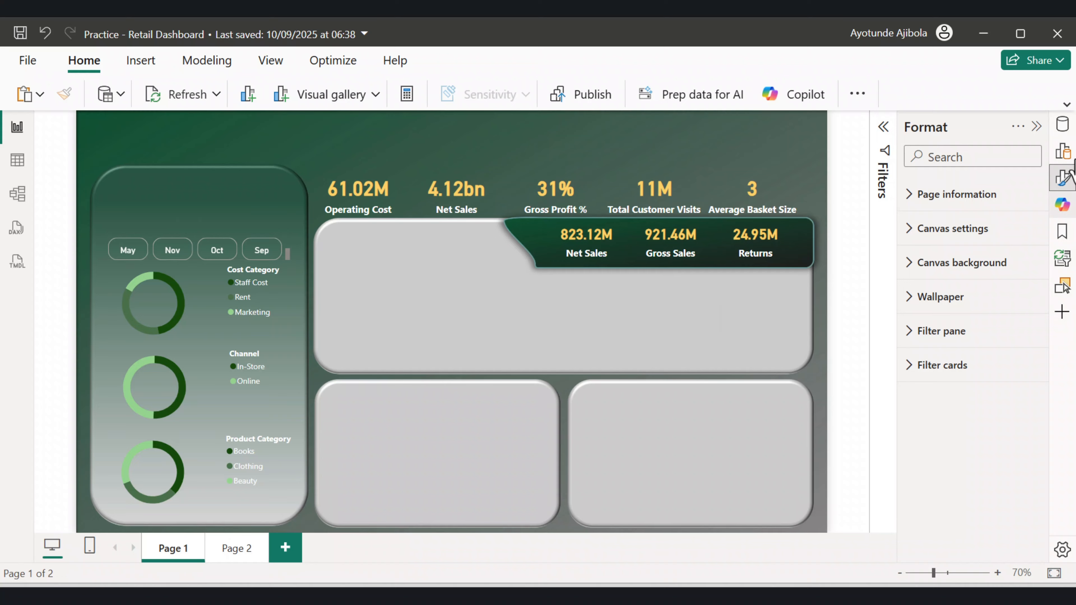
Insert a text box at the top of the left panel and enter the title "Business Cost Insight".
{"action": "left_click", "coordinate": [138, 63]}
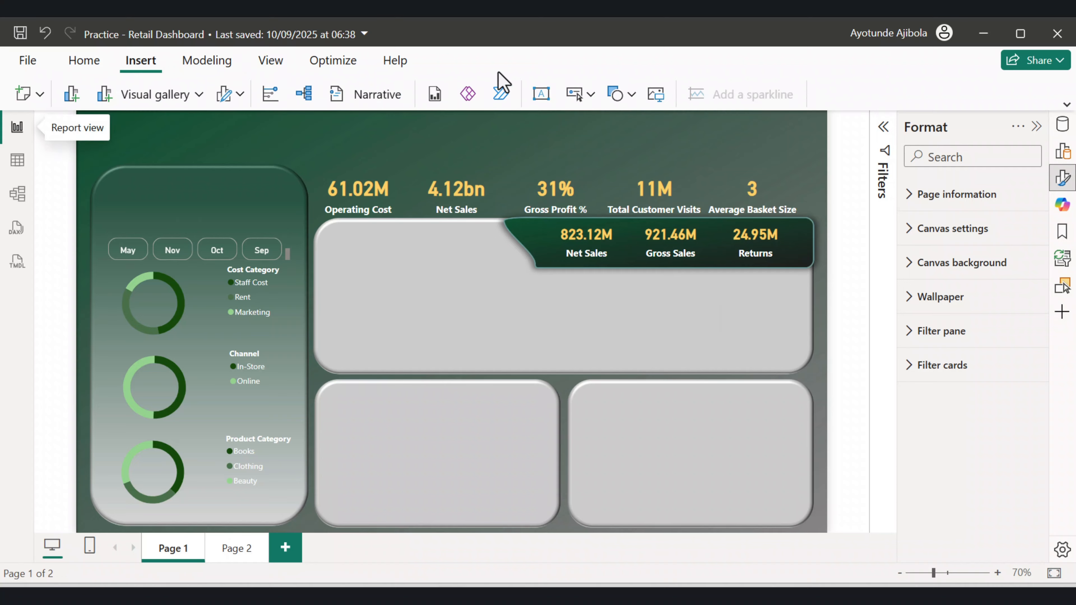
{"action": "left_click", "coordinate": [538, 94]}
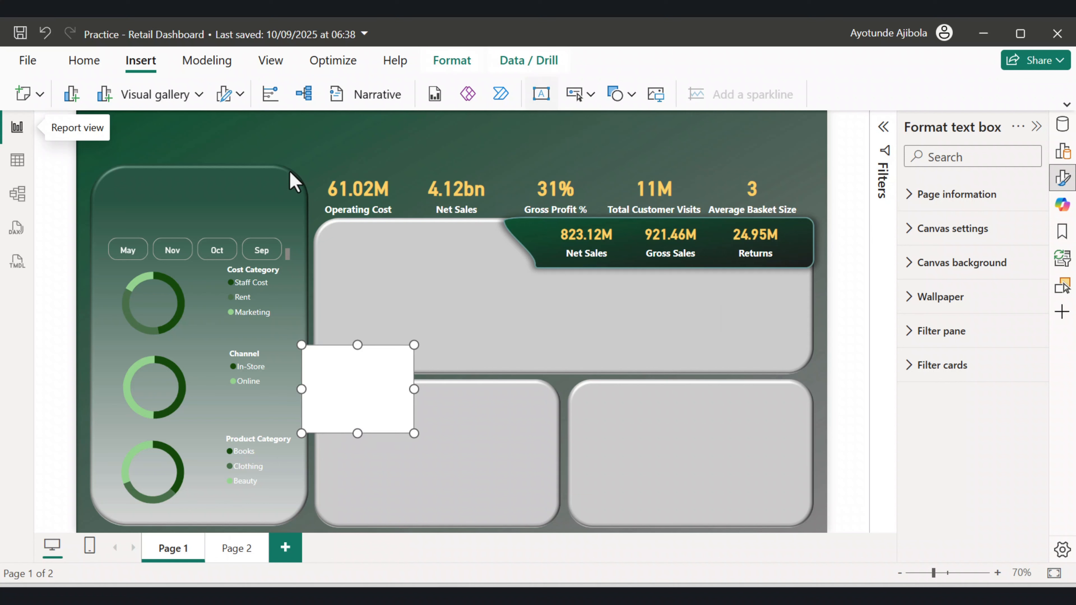
{"action": "left_click_drag", "start_coordinate": [351, 403], "coordinate": [199, 210]}
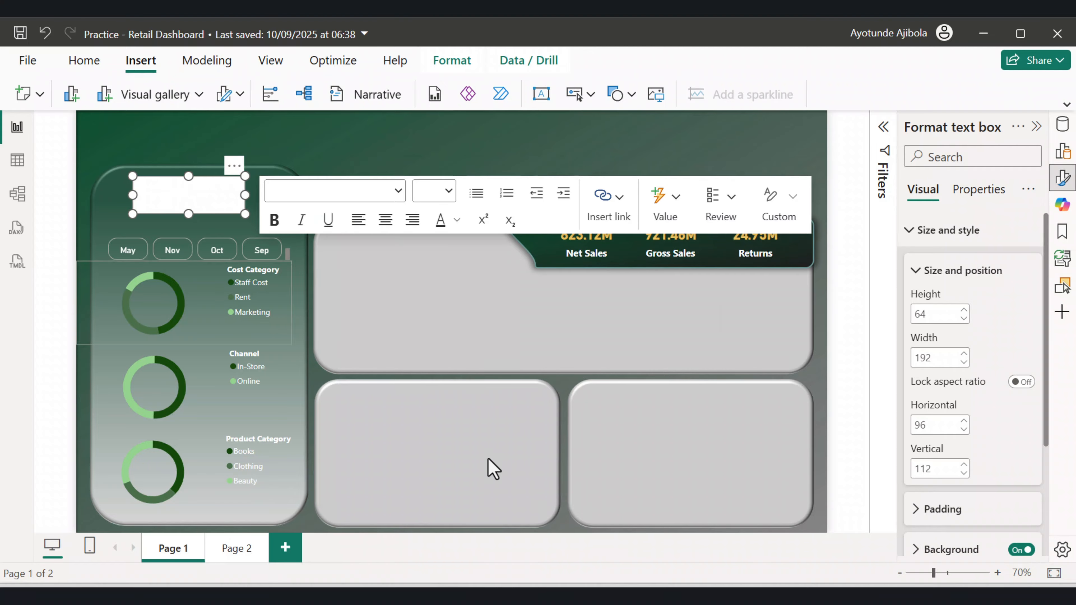
{"action": "left_click", "coordinate": [163, 204]}
{"action": "type", "text": "Business Cost Insight"}
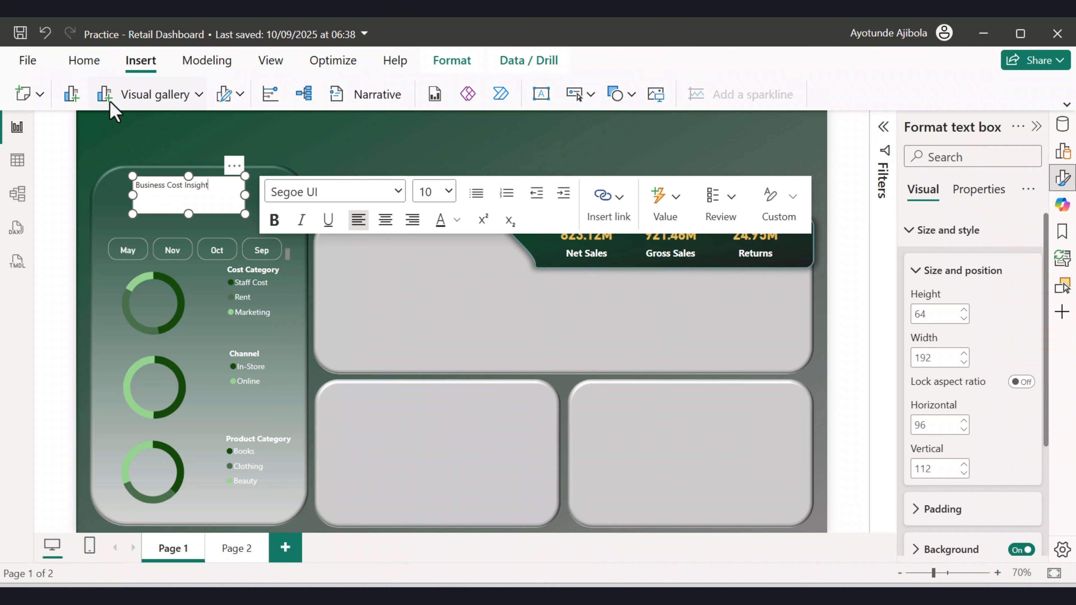
Select the title text and set its font size to 24.
{"action": "left_click_drag", "start_coordinate": [209, 185], "coordinate": [130, 178]}
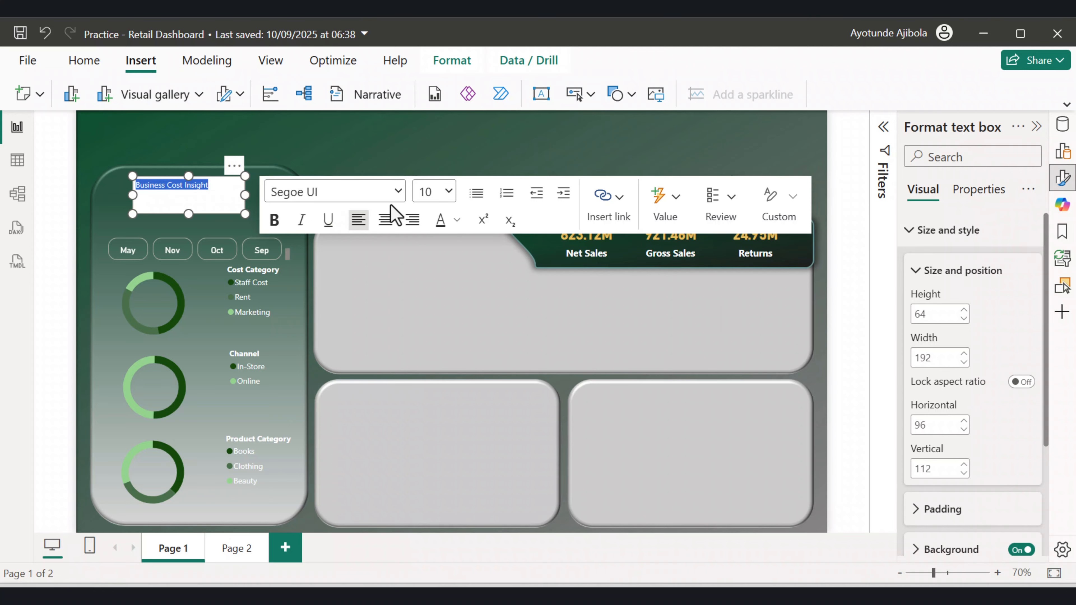
{"action": "left_click", "coordinate": [448, 196]}
{"action": "left_click", "coordinate": [423, 442]}
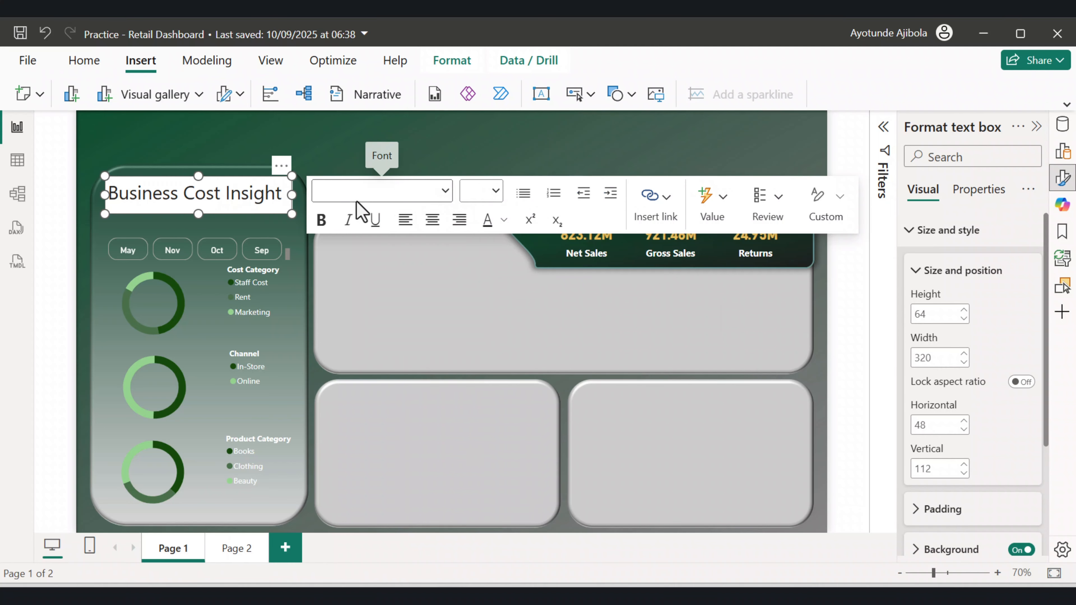
Change the title's font to Segoe (Bold) with a font size of 20.
{"action": "double_click", "coordinate": [249, 195]}
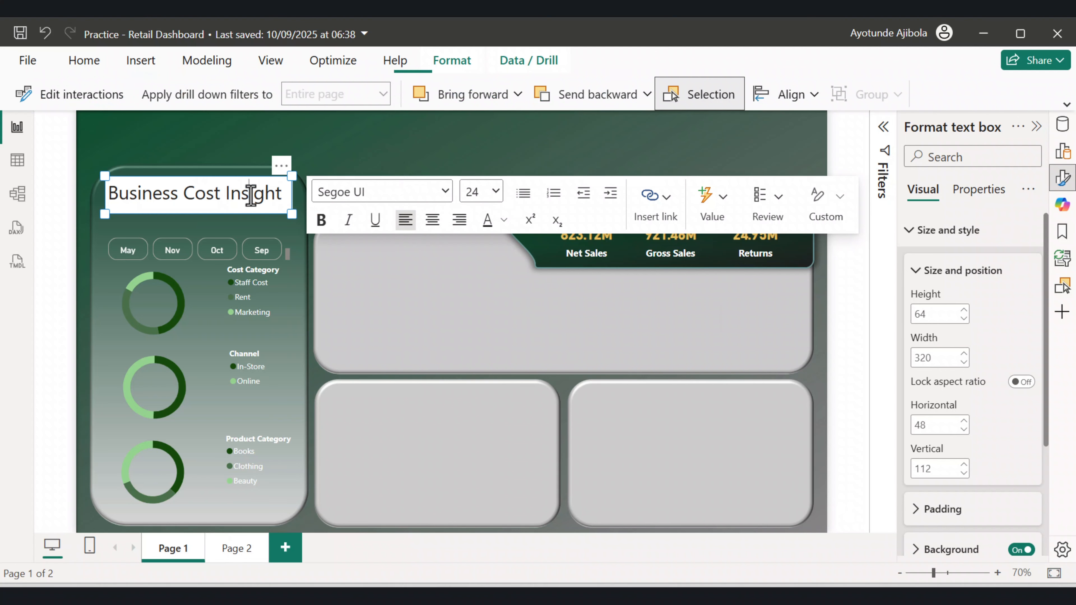
{"action": "triple_click", "coordinate": [250, 195]}
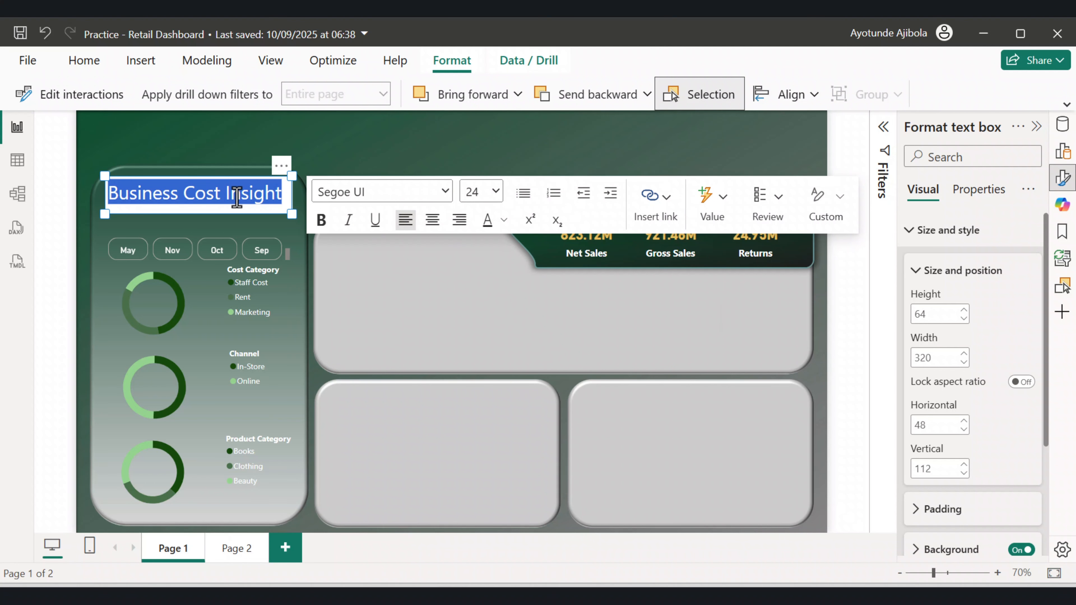
{"action": "left_click", "coordinate": [445, 193]}
{"action": "scroll", "coordinate": [365, 467], "scroll_direction": "down", "scroll_amount": 1}
{"action": "left_click", "coordinate": [367, 477]}
{"action": "left_click", "coordinate": [294, 252]}
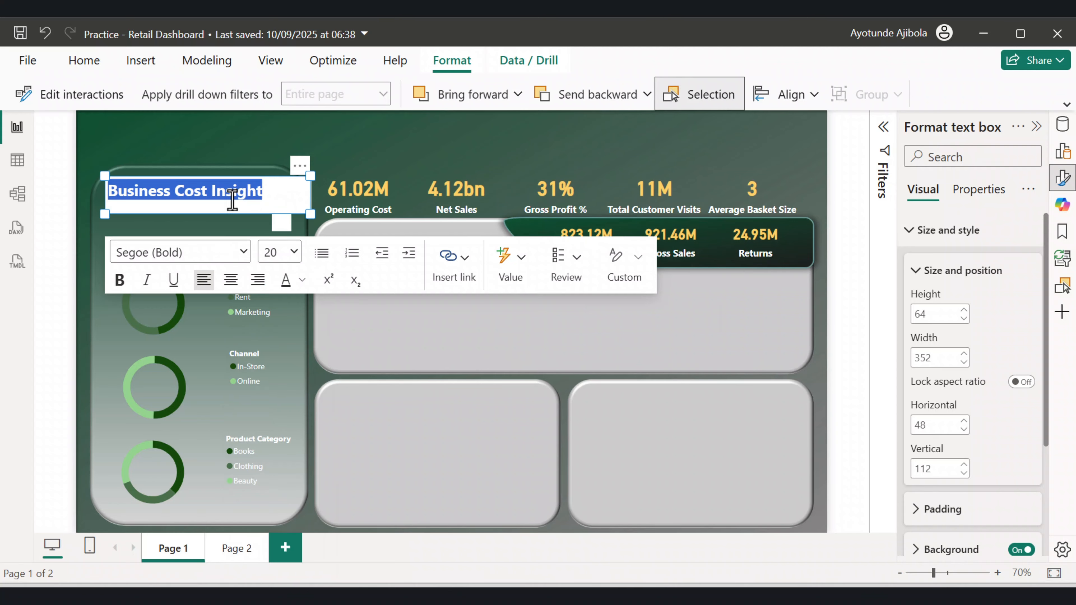
{"action": "left_click", "coordinate": [277, 255]}
{"action": "left_click", "coordinate": [278, 255]}
{"action": "left_click", "coordinate": [278, 256]}
{"action": "left_click", "coordinate": [278, 255]}
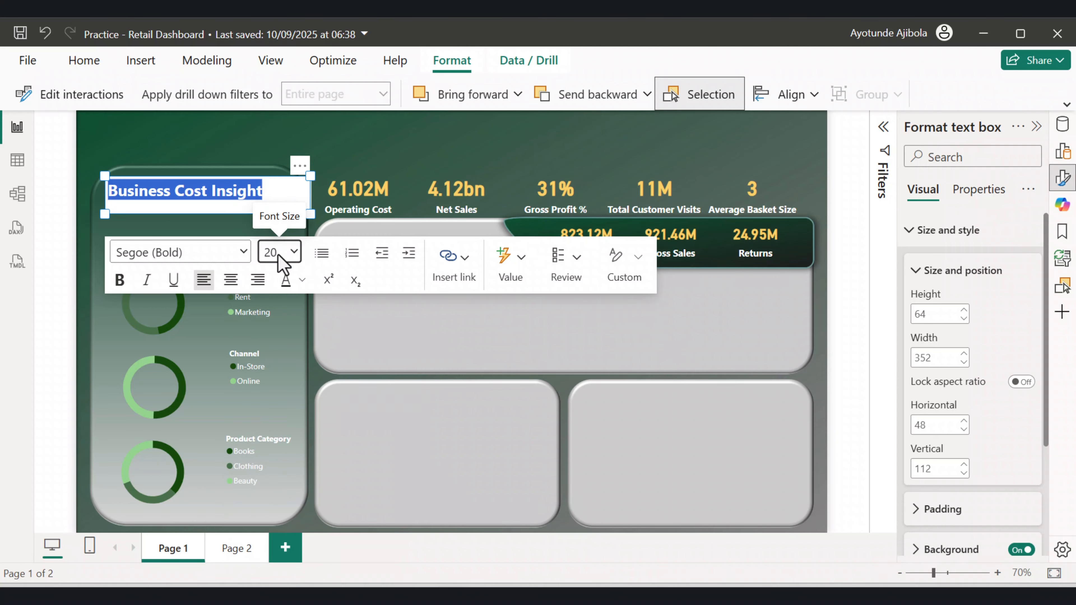
{"action": "left_click", "coordinate": [279, 256]}
{"action": "left_click", "coordinate": [283, 249]}
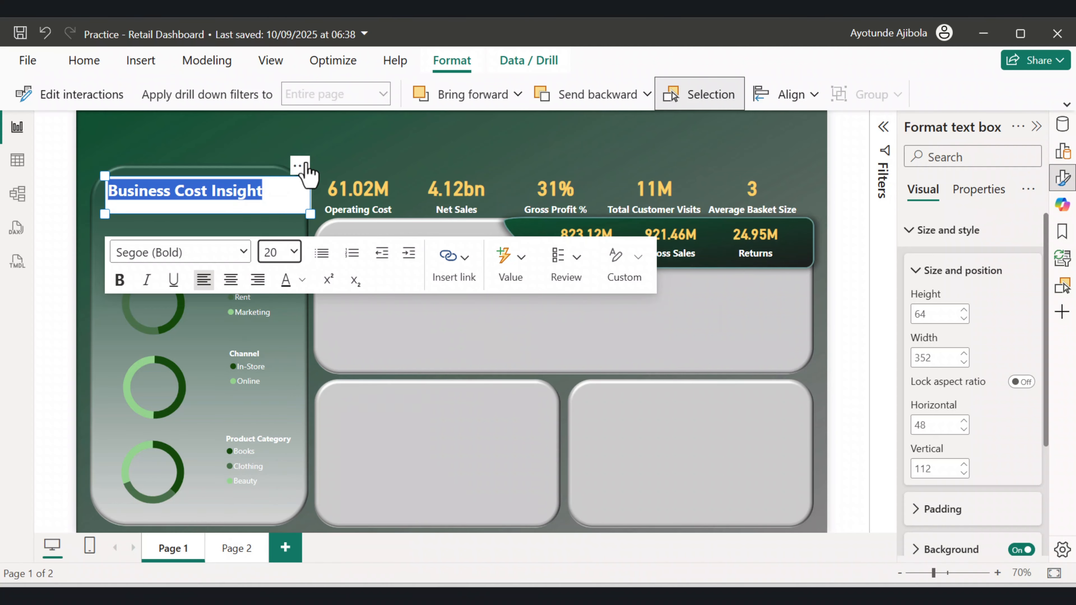
Turn off the title text box's background.
{"action": "left_click", "coordinate": [208, 148]}
{"action": "left_click", "coordinate": [263, 203]}
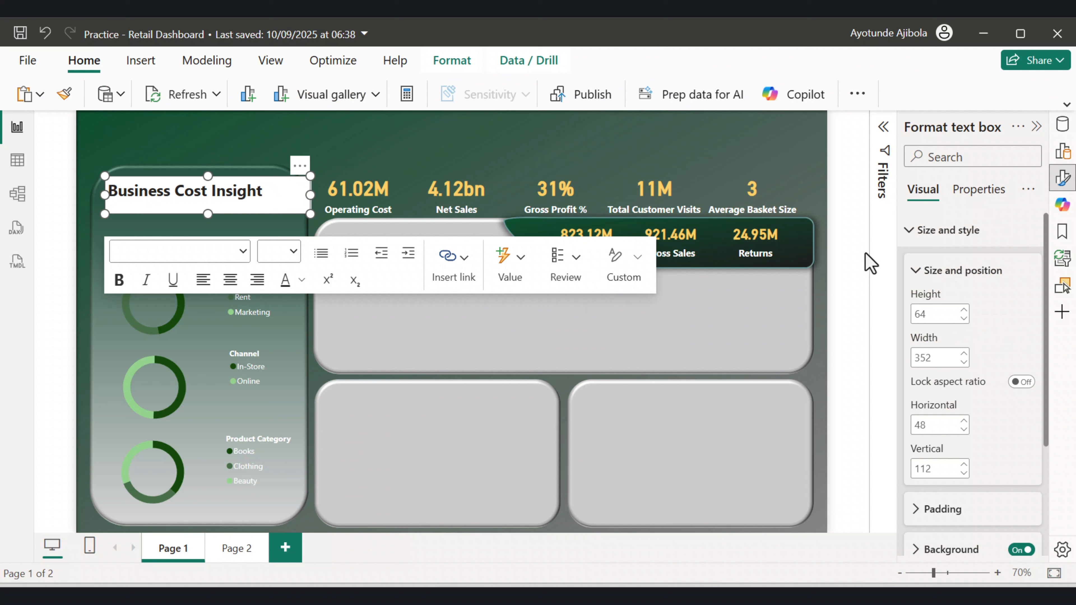
{"action": "scroll", "coordinate": [983, 330], "scroll_direction": "down", "scroll_amount": 4}
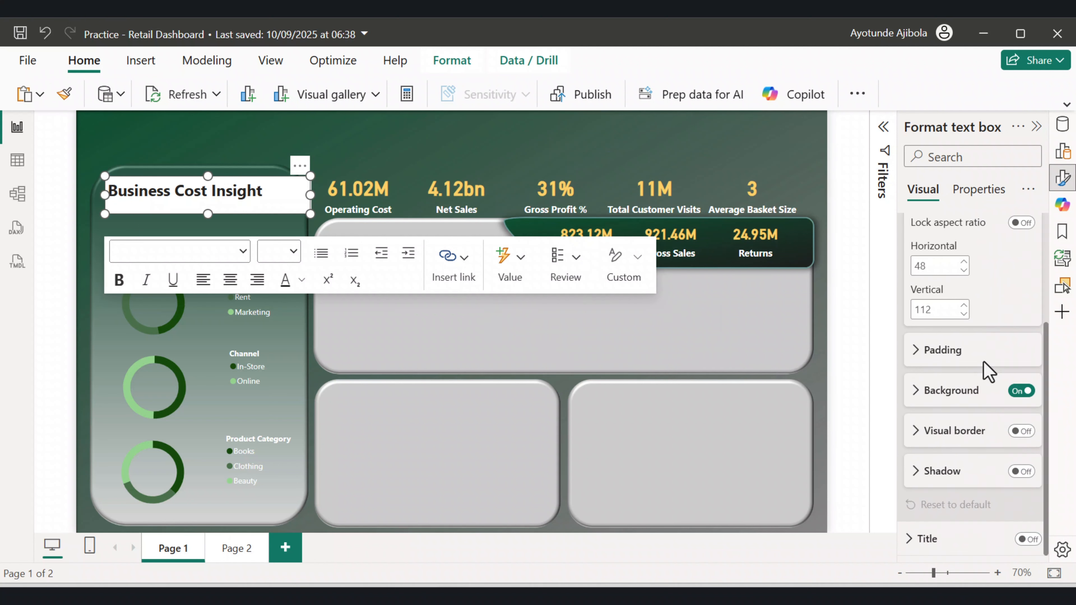
{"action": "left_click", "coordinate": [1021, 390]}
Set the title text colour to white.
{"action": "left_click_drag", "start_coordinate": [264, 192], "coordinate": [112, 185]}
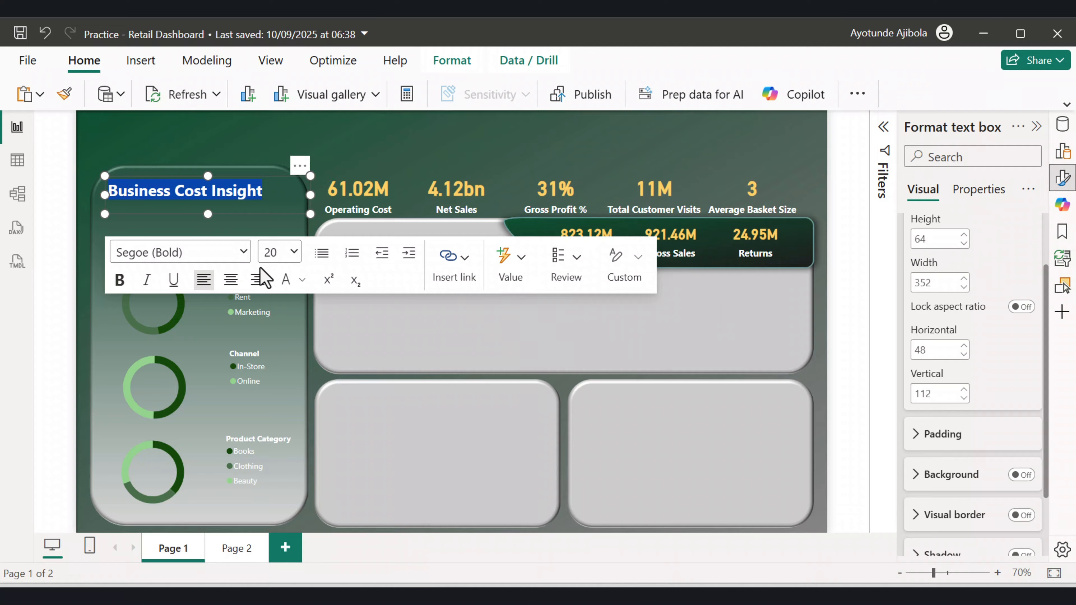
{"action": "left_click", "coordinate": [302, 280]}
{"action": "left_click", "coordinate": [315, 348]}
{"action": "left_click", "coordinate": [357, 193]}
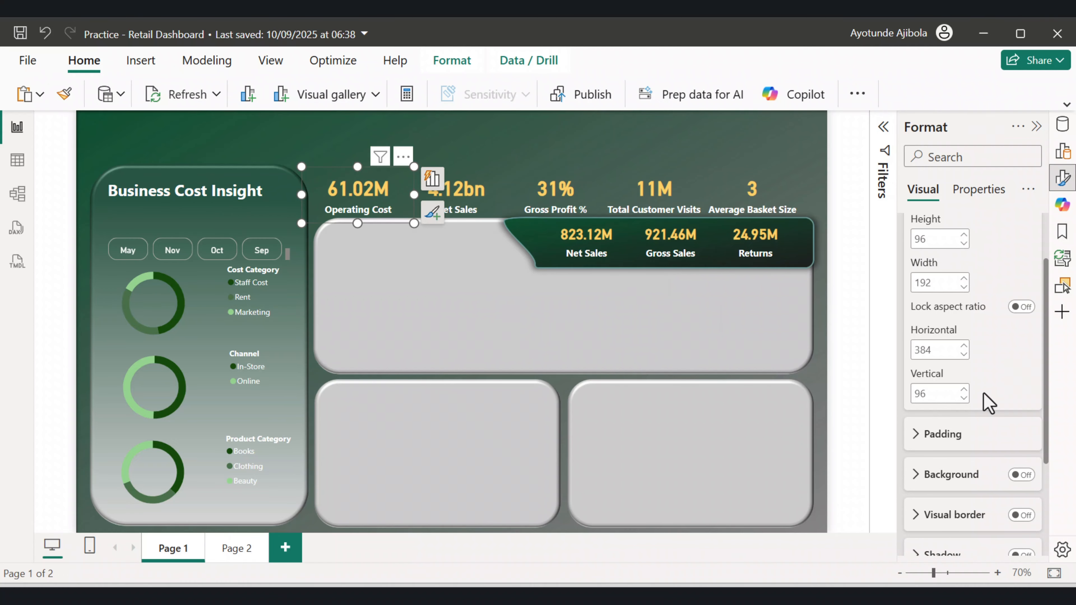
Duplicate the title text box and position the copy just below the original title.
{"action": "left_click", "coordinate": [202, 196]}
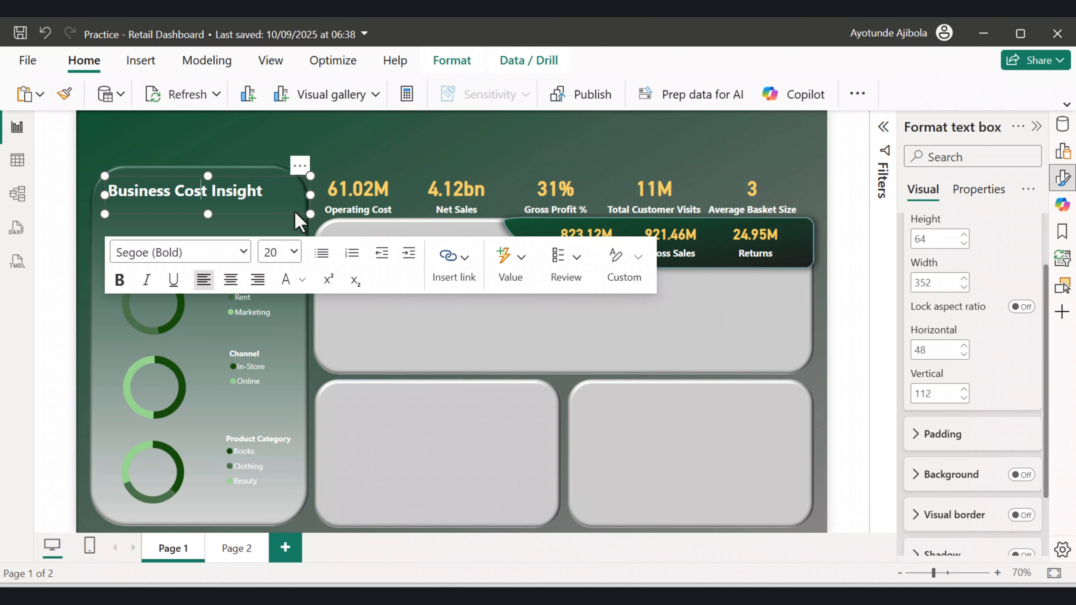
{"action": "left_click", "coordinate": [299, 167]}
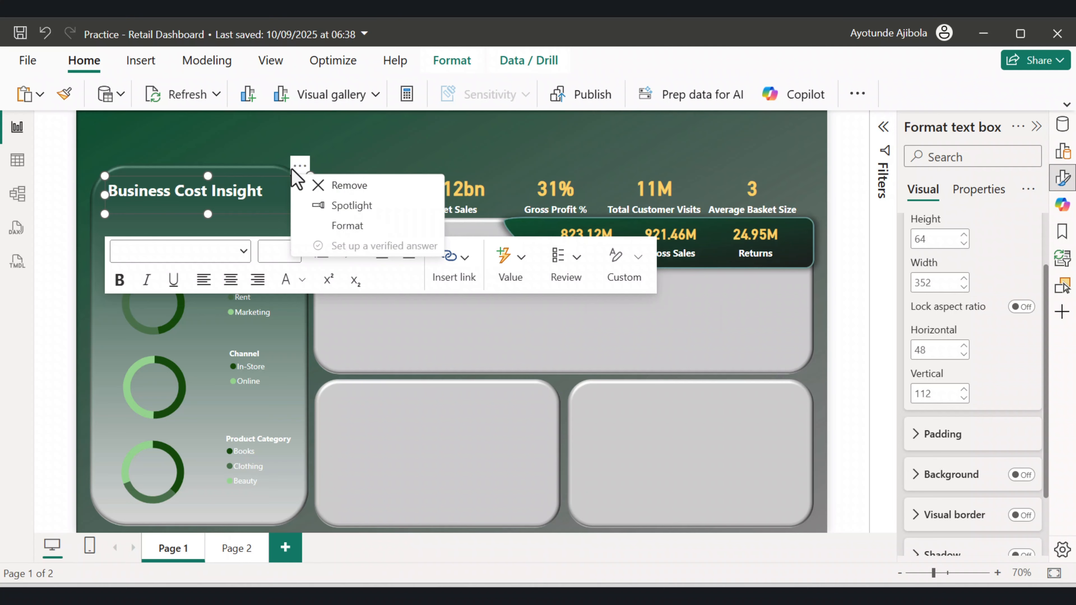
{"action": "key", "text": "ctrl+c"}
{"action": "key", "text": "ctrl+v"}
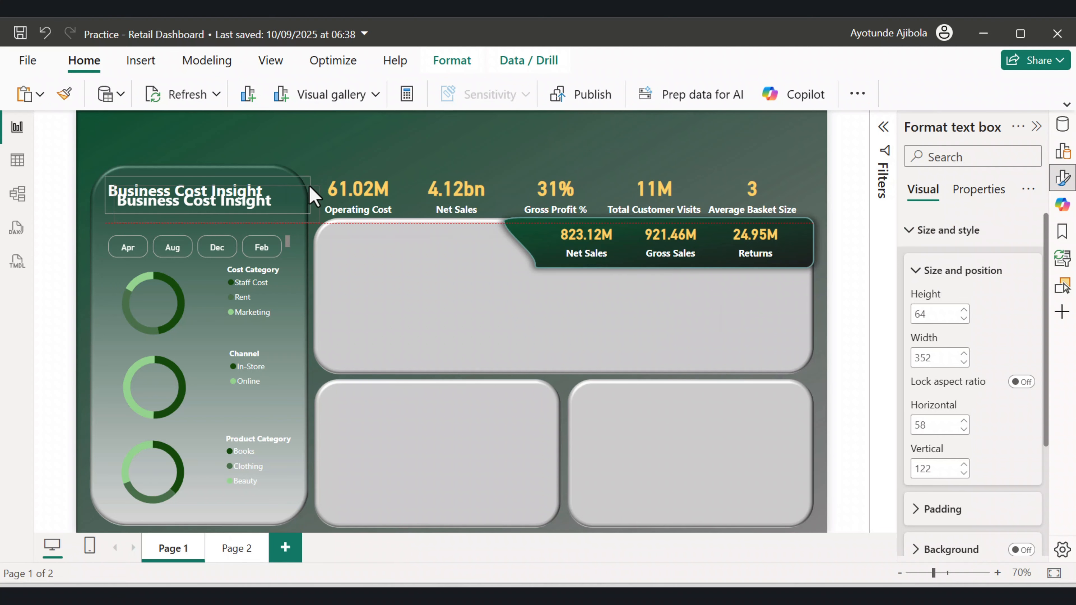
{"action": "left_click_drag", "start_coordinate": [309, 187], "coordinate": [109, 211]}
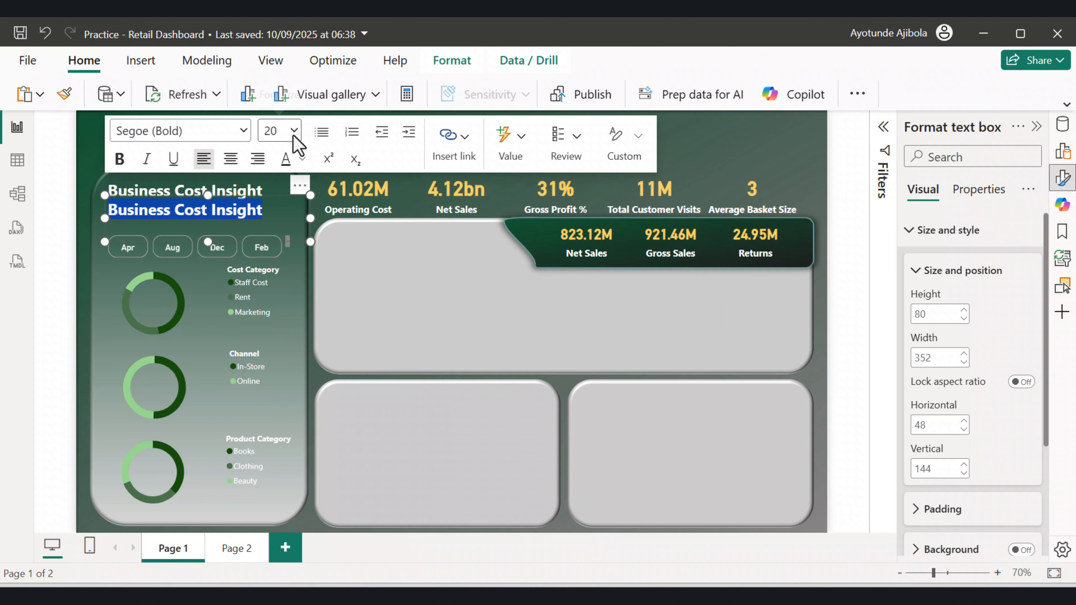
Set the copied text's font size to 14.
{"action": "left_click", "coordinate": [294, 132]}
{"action": "left_click", "coordinate": [270, 337]}
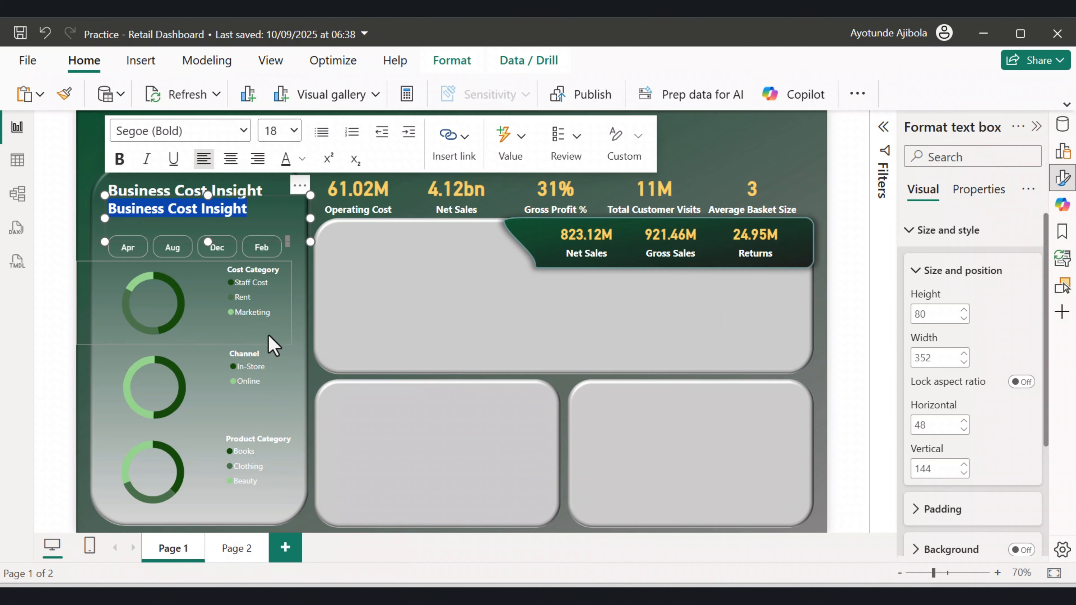
{"action": "left_click", "coordinate": [292, 132]}
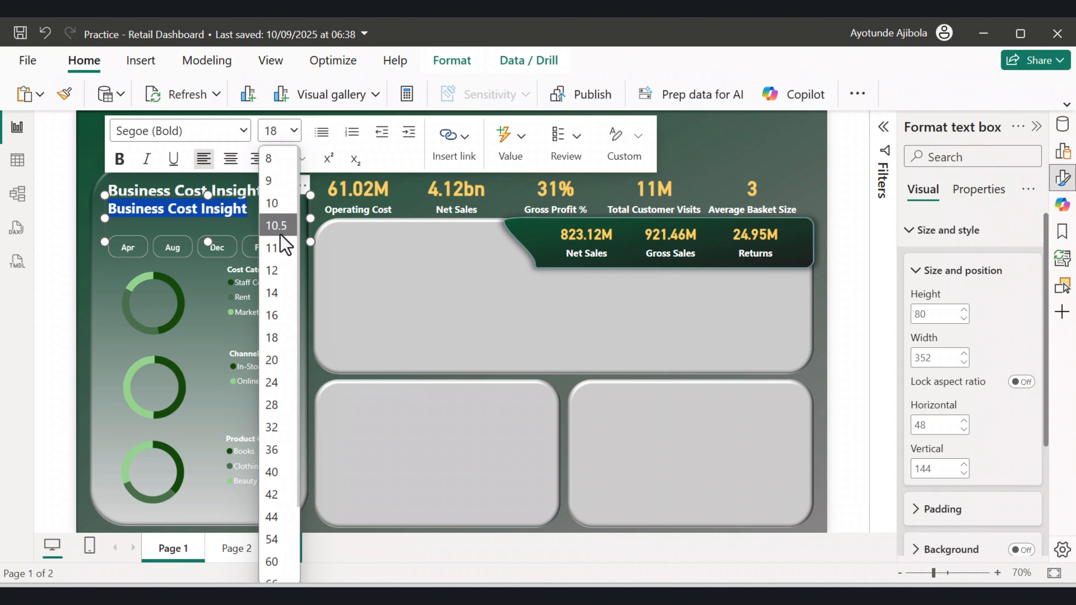
{"action": "left_click", "coordinate": [278, 293]}
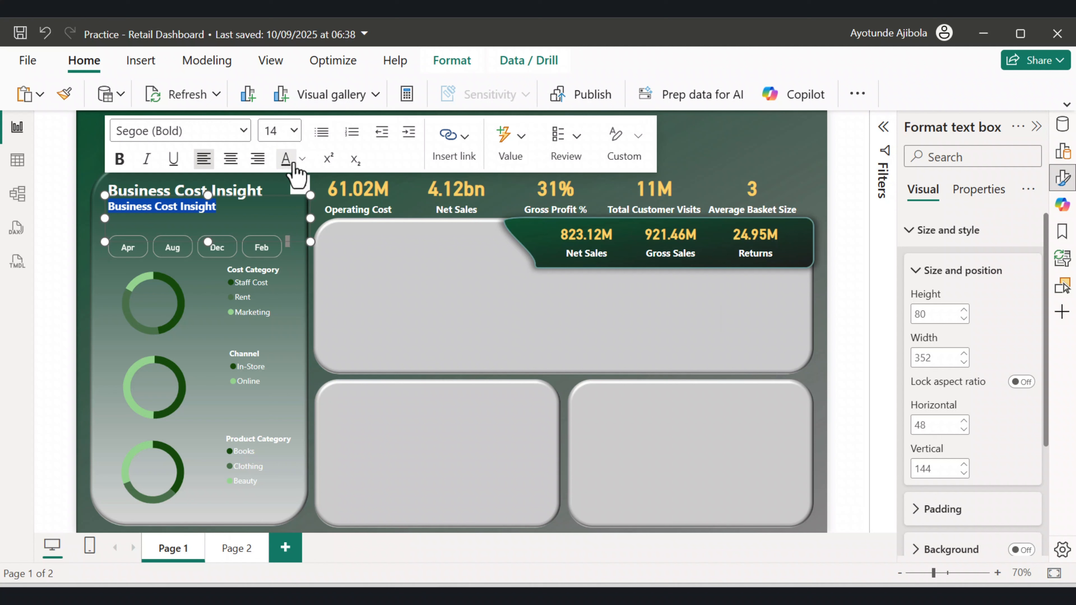
Set the copied text's colour to light grey.
{"action": "left_click", "coordinate": [302, 160]}
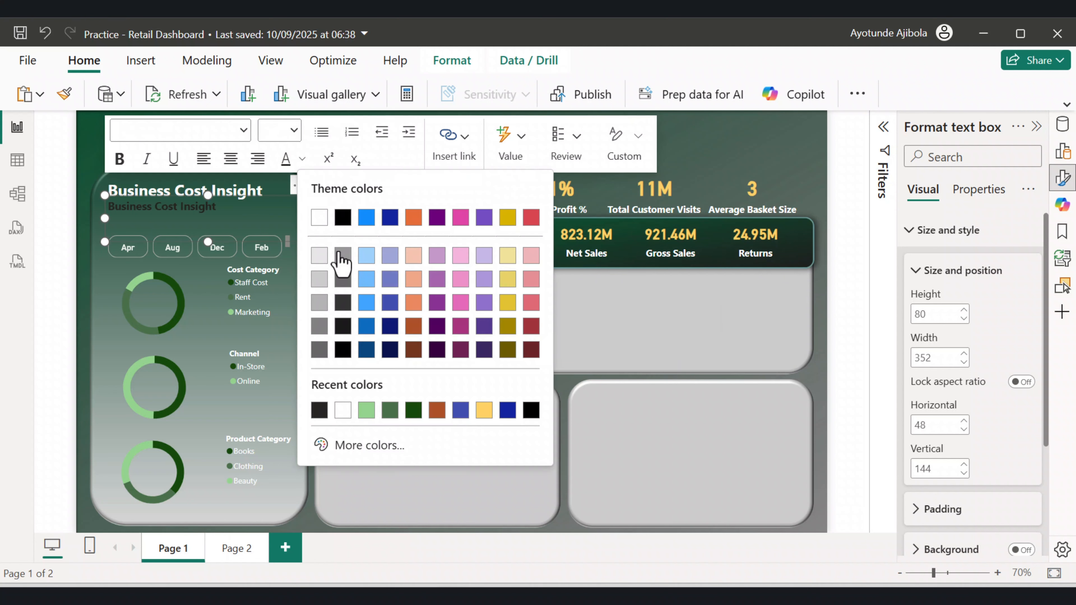
{"action": "left_click", "coordinate": [322, 278]}
{"action": "left_click", "coordinate": [197, 171]}
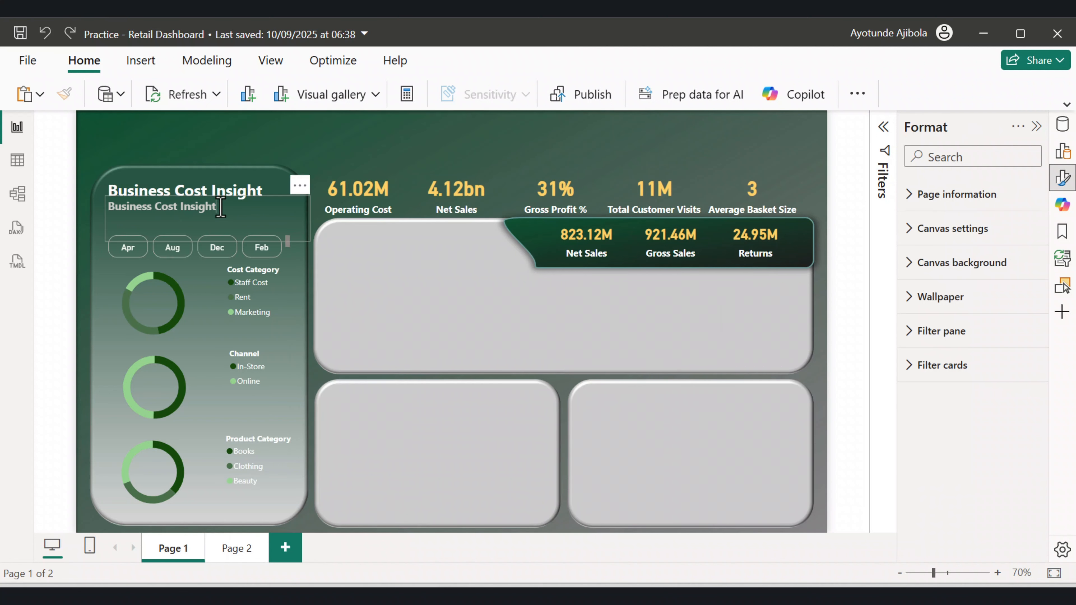
Replace the copied text with the subtitle "Operating Costs, Channel Share, and Product Share".
{"action": "left_click_drag", "start_coordinate": [221, 206], "coordinate": [99, 218]}
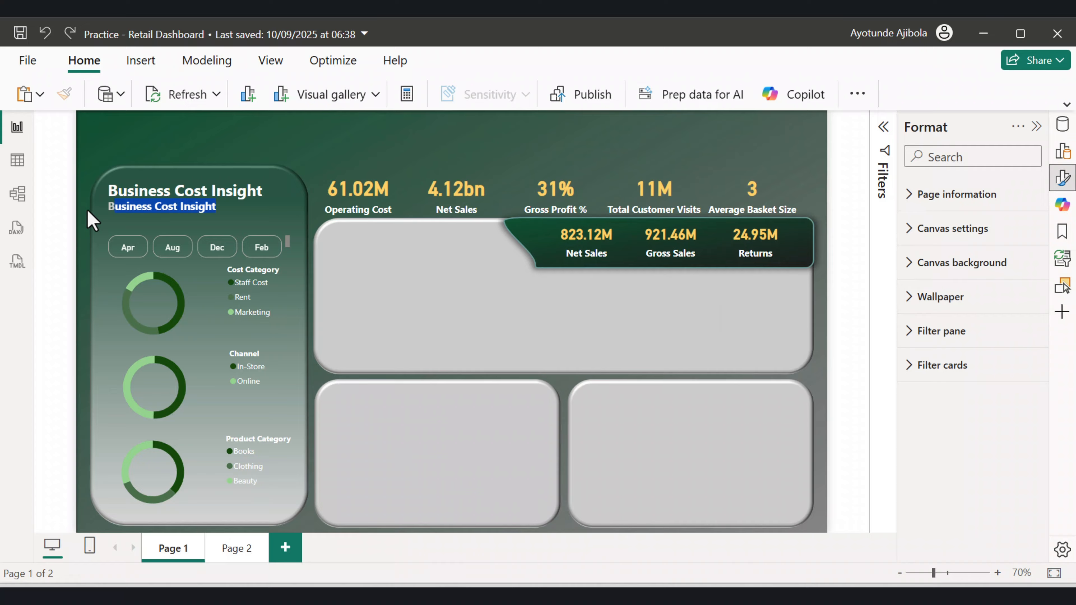
{"action": "key", "text": "ctrl+v"}
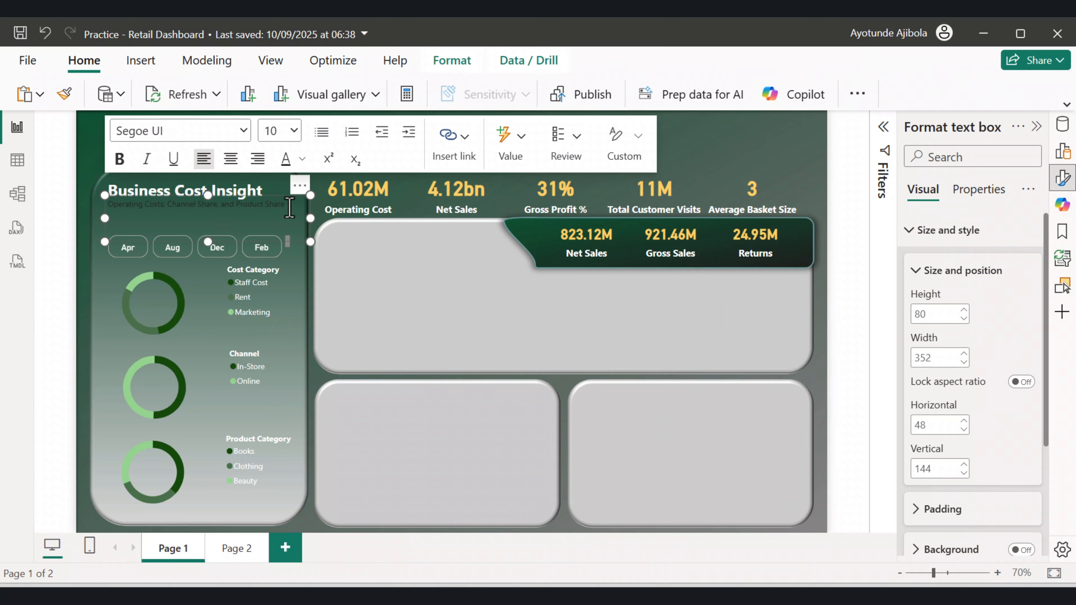
Apply the current font colour to the subtitle text.
{"action": "left_click_drag", "start_coordinate": [289, 207], "coordinate": [111, 207]}
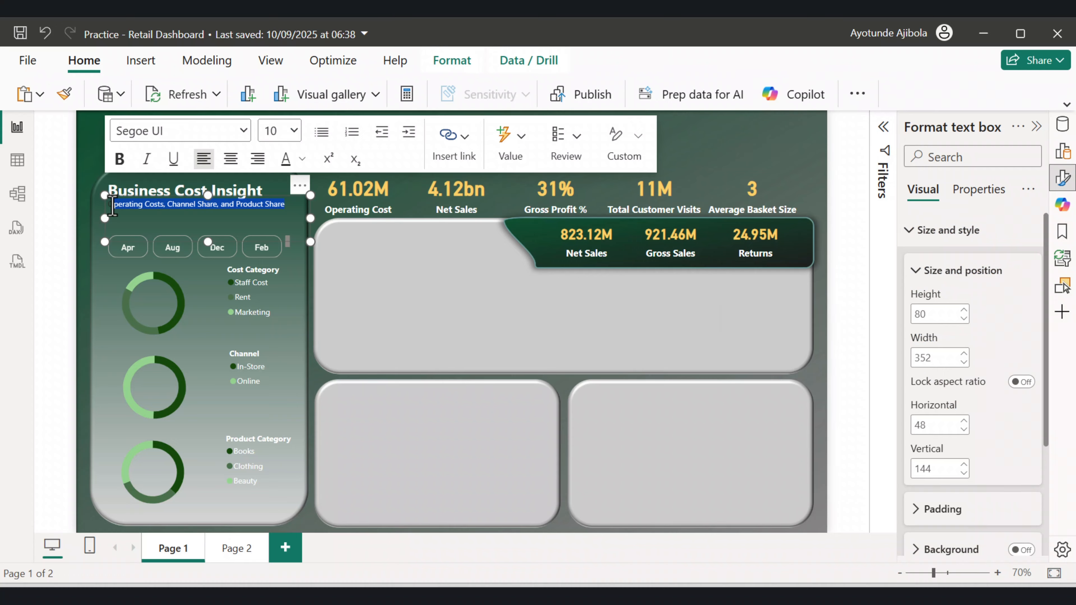
{"action": "left_click", "coordinate": [285, 165]}
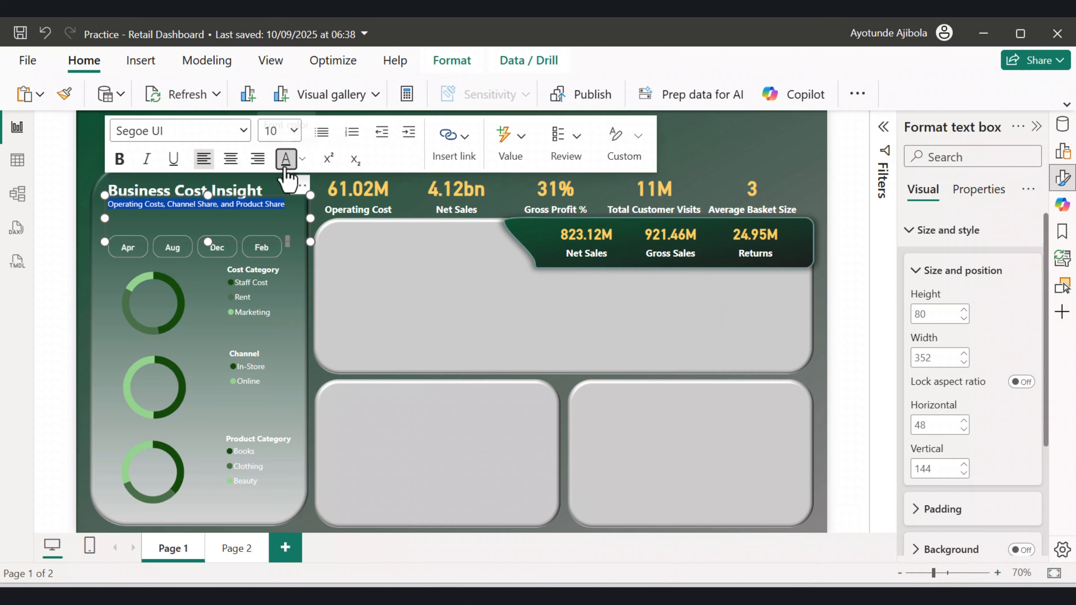
{"action": "left_click", "coordinate": [678, 144]}
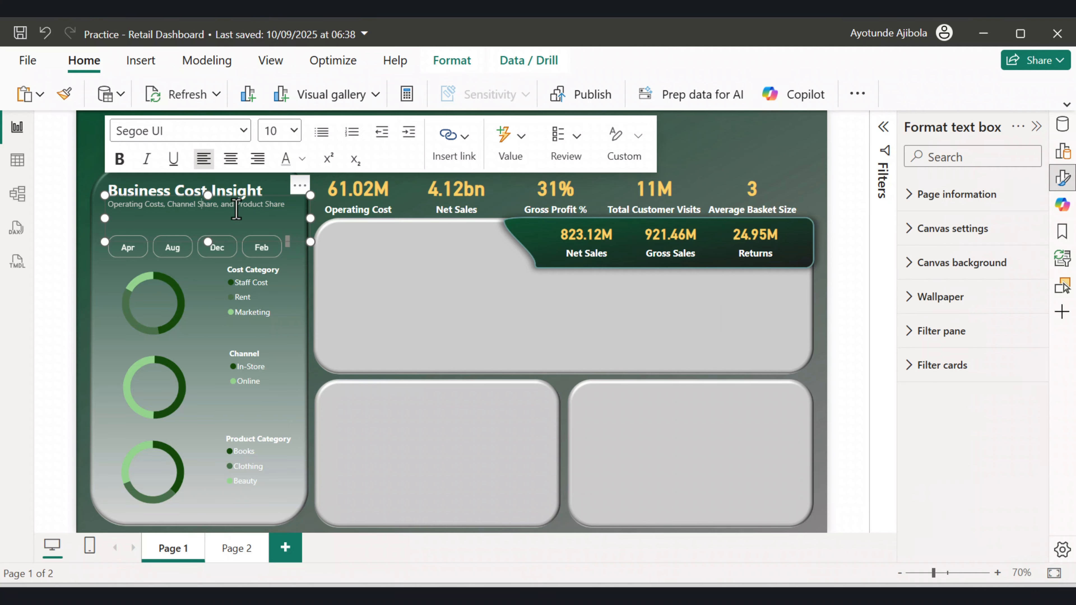
Reduce the main title's font size to 18.
{"action": "left_click", "coordinate": [238, 190]}
{"action": "left_click_drag", "start_coordinate": [265, 191], "coordinate": [109, 195]}
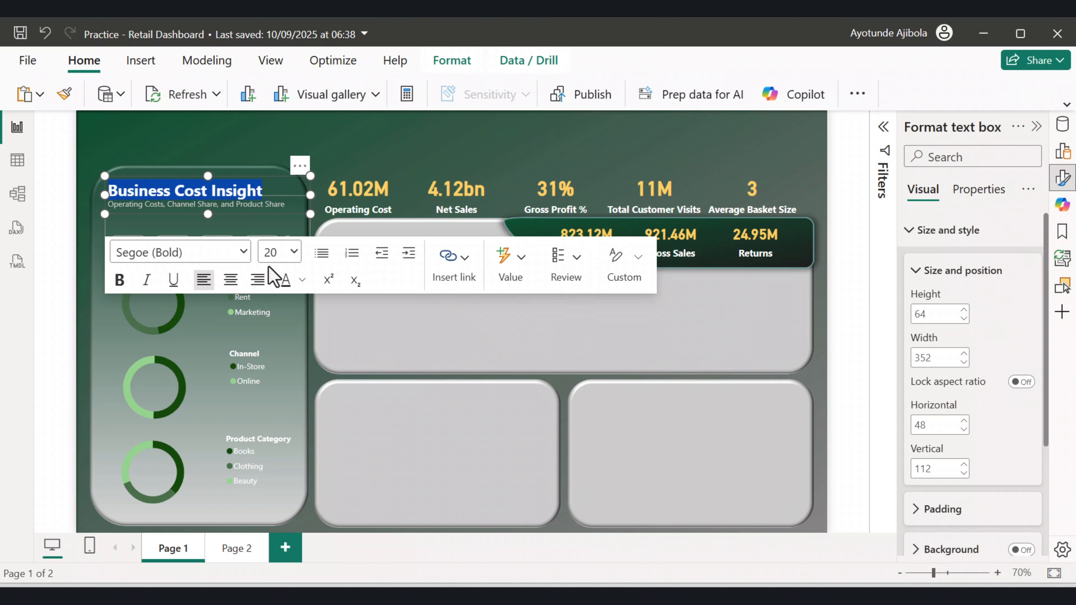
{"action": "left_click", "coordinate": [294, 254]}
{"action": "left_click", "coordinate": [272, 458]}
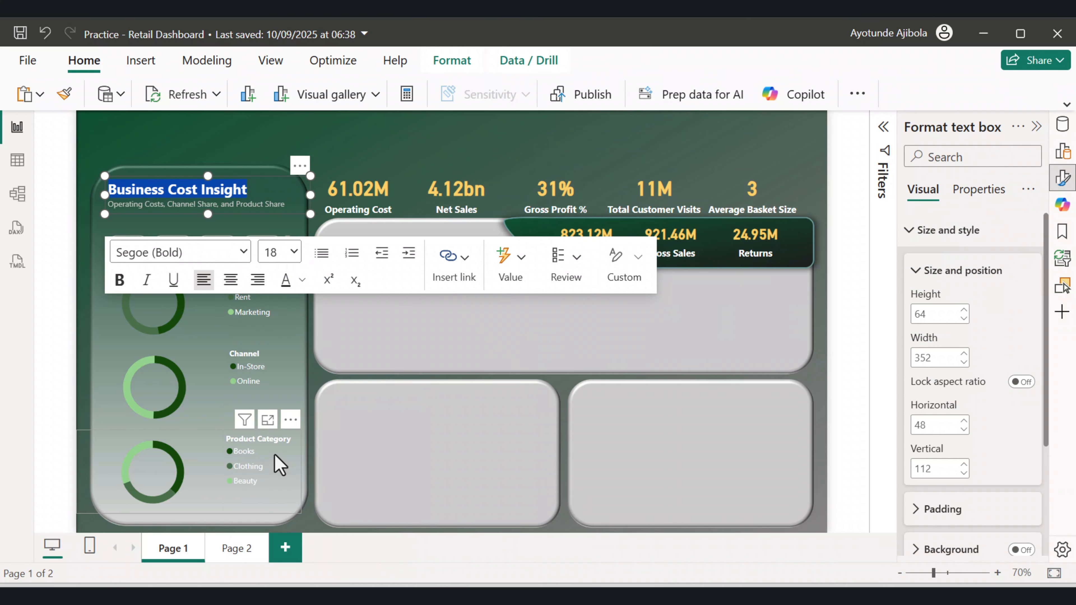
{"action": "left_click", "coordinate": [275, 455]}
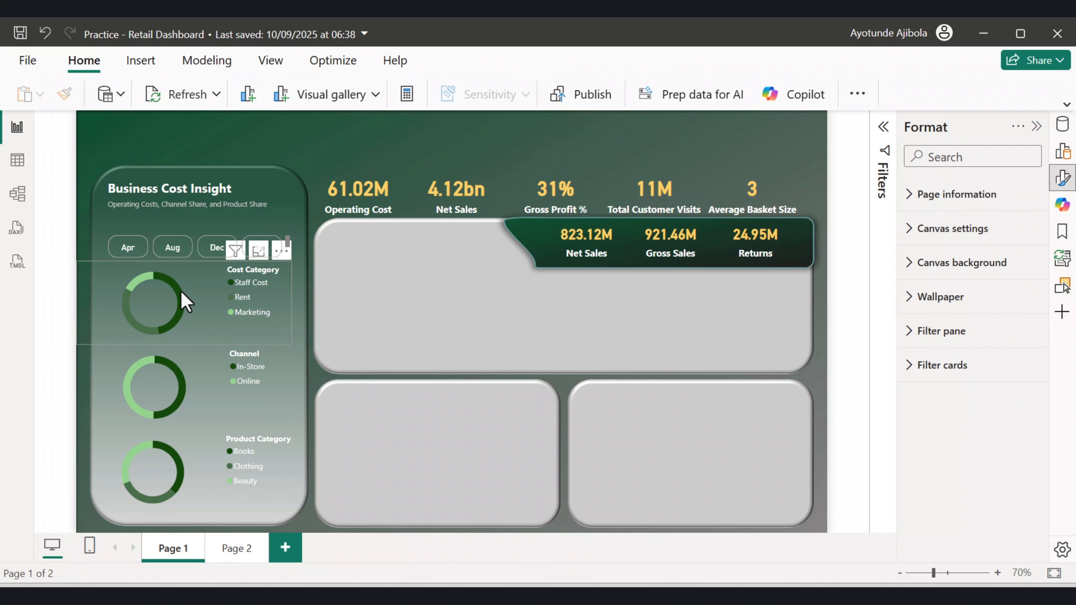
Insert a clustered column chart and stretch it across the large upper panel.
{"action": "mouse_move", "coordinate": [171, 290]}
{"action": "mouse_move", "coordinate": [212, 471]}
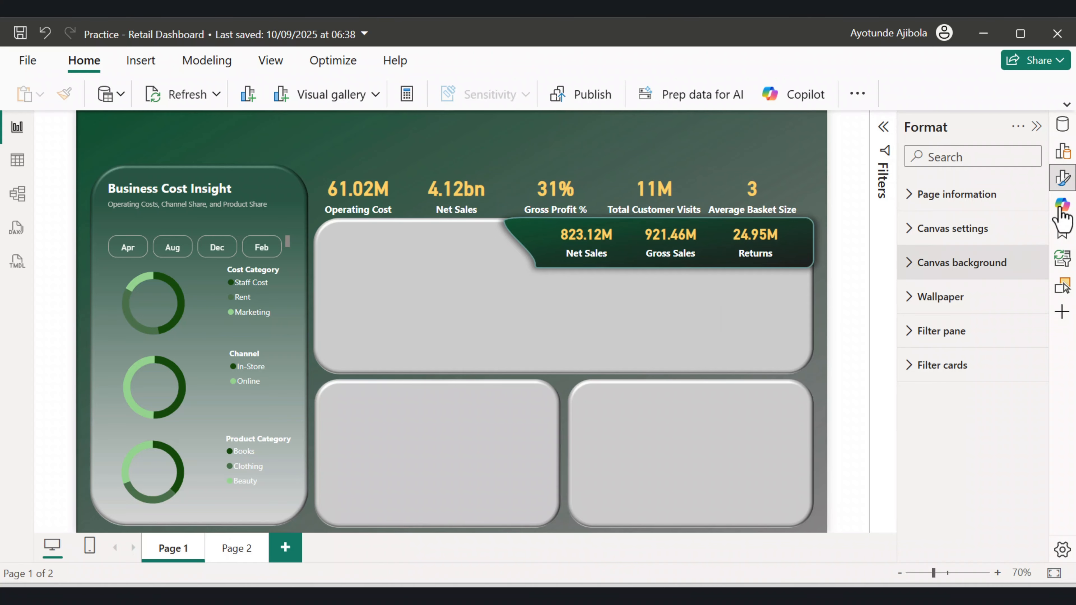
{"action": "left_click", "coordinate": [1063, 151]}
{"action": "left_click", "coordinate": [984, 172]}
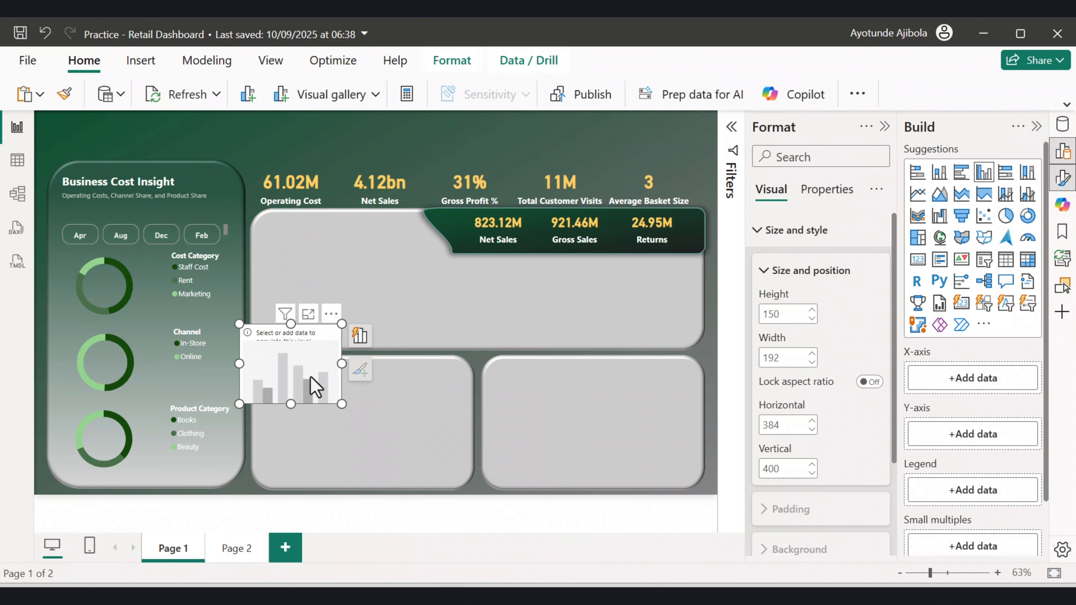
{"action": "left_click_drag", "start_coordinate": [313, 379], "coordinate": [635, 326]}
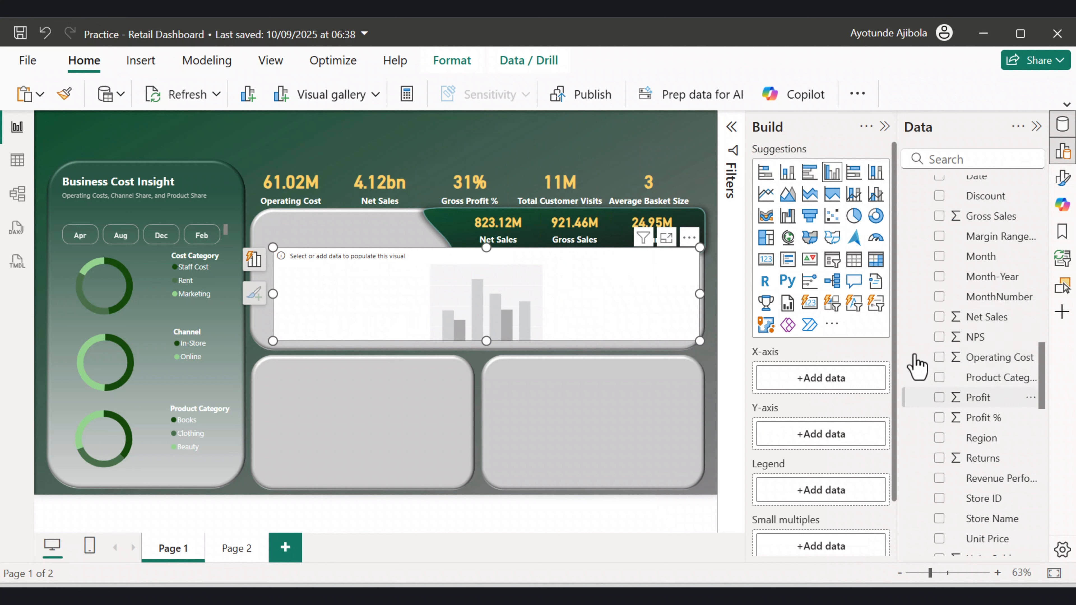
Add Region to the column chart's X-axis and Net Sales and Profit to its Y-axis.
{"action": "left_click_drag", "start_coordinate": [986, 441], "coordinate": [833, 384]}
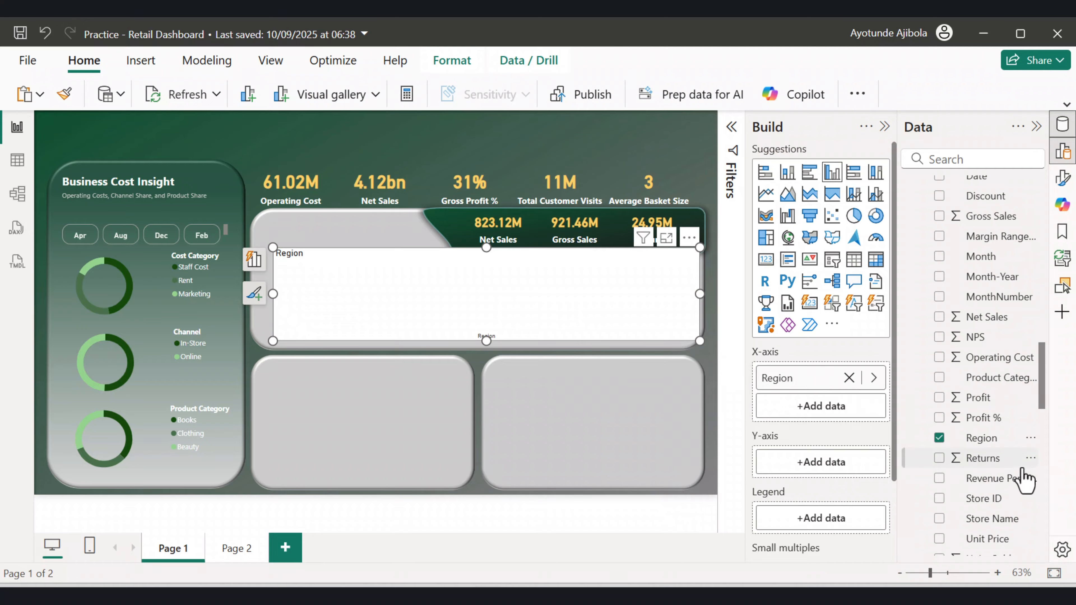
{"action": "scroll", "coordinate": [1018, 481], "scroll_direction": "down", "scroll_amount": 3}
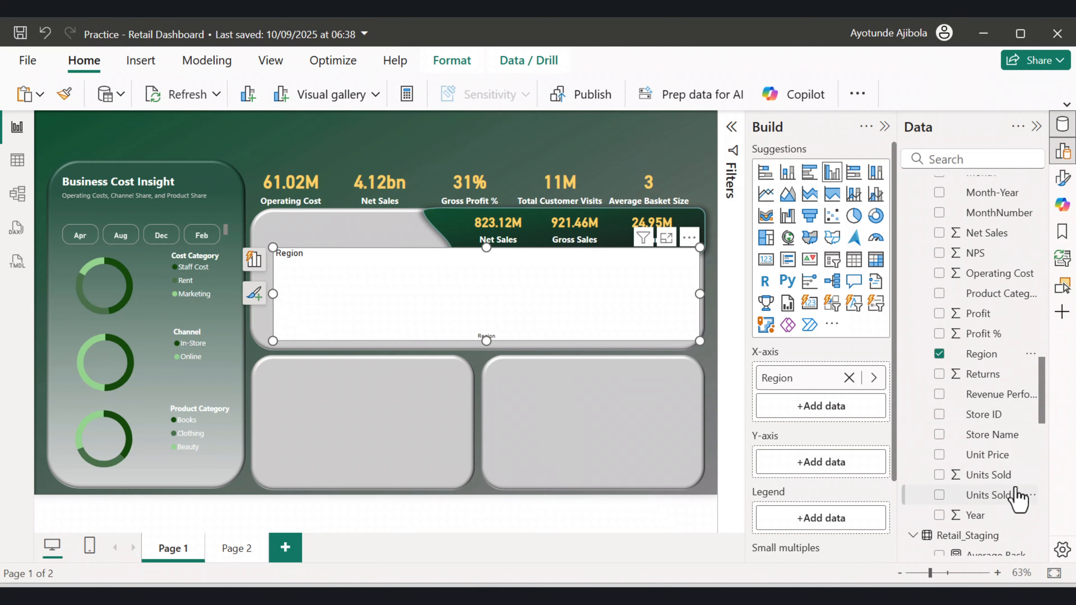
{"action": "scroll", "coordinate": [1016, 488], "scroll_direction": "up", "scroll_amount": 3}
{"action": "left_click_drag", "start_coordinate": [993, 328], "coordinate": [849, 470]}
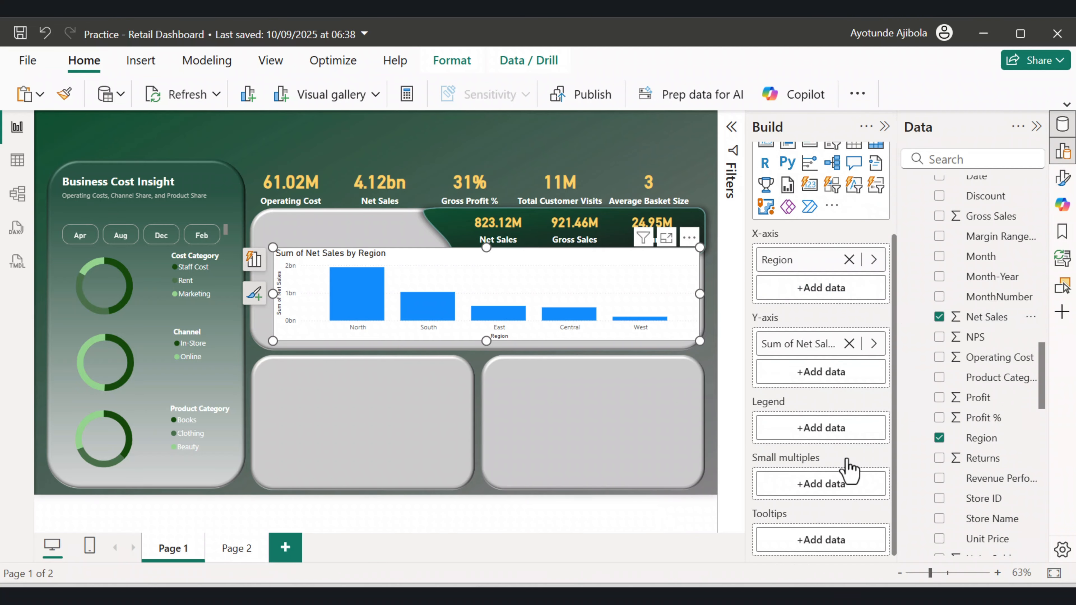
{"action": "scroll", "coordinate": [984, 327], "scroll_direction": "up", "scroll_amount": 5}
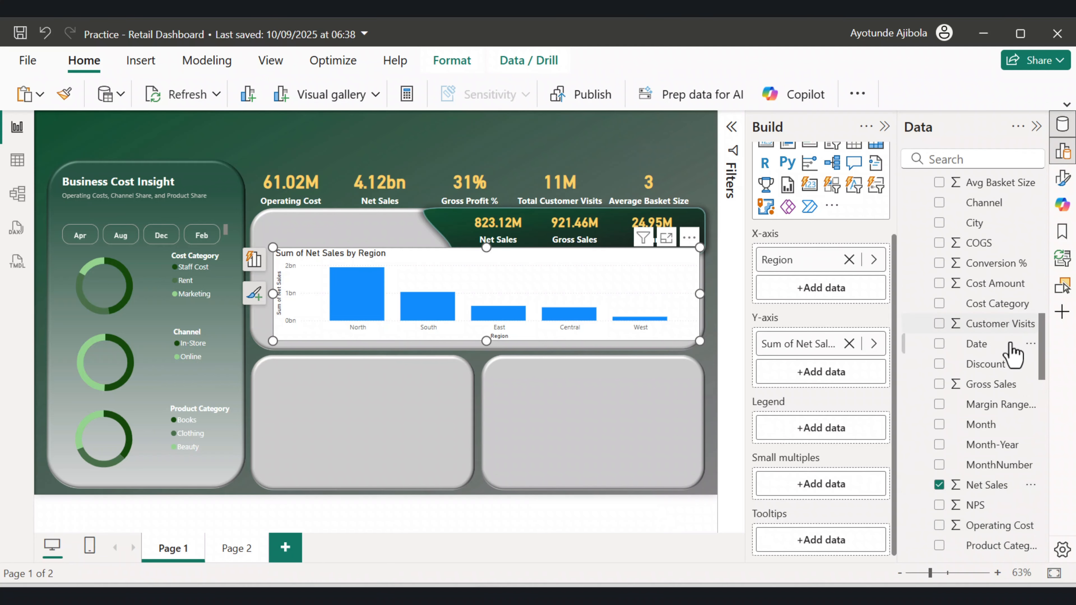
{"action": "scroll", "coordinate": [1009, 373], "scroll_direction": "down", "scroll_amount": 5}
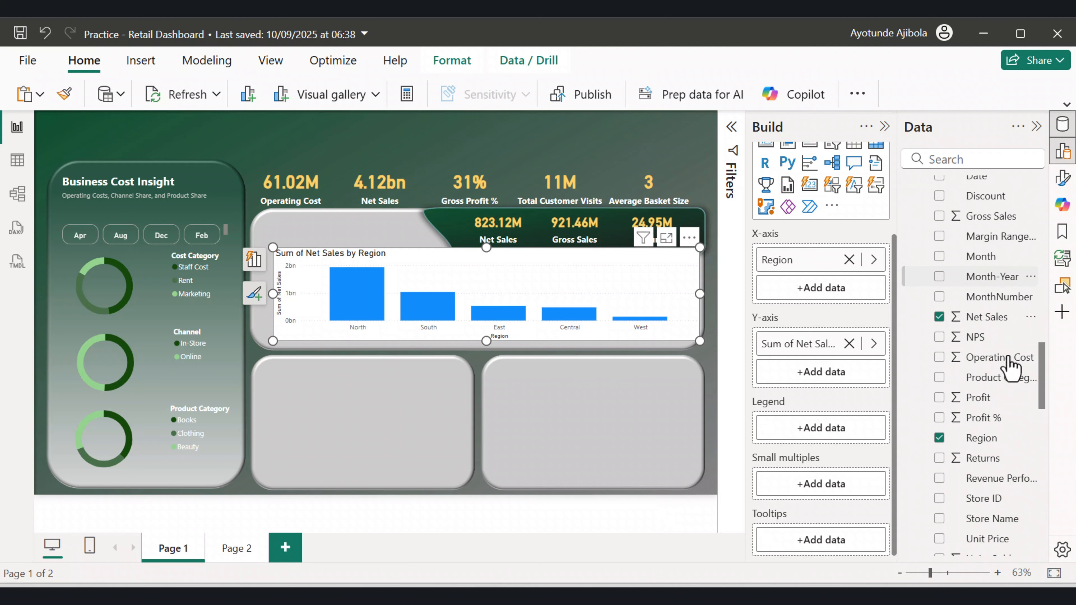
{"action": "left_click_drag", "start_coordinate": [978, 402], "coordinate": [830, 373]}
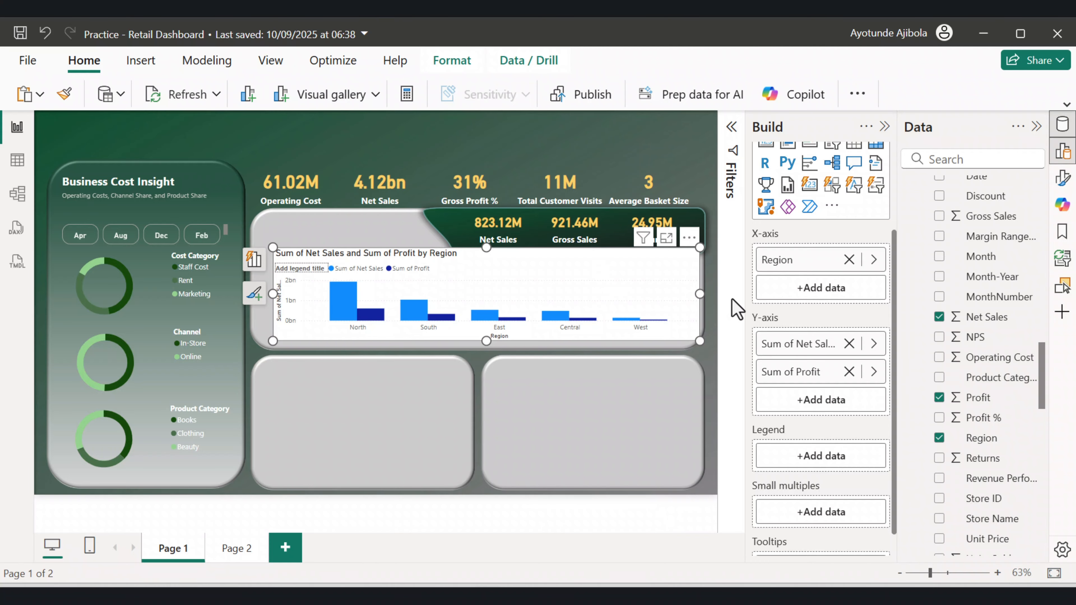
Edit the chart title text to read "Net Sales and Profit by Region".
{"action": "left_click", "coordinate": [885, 128]}
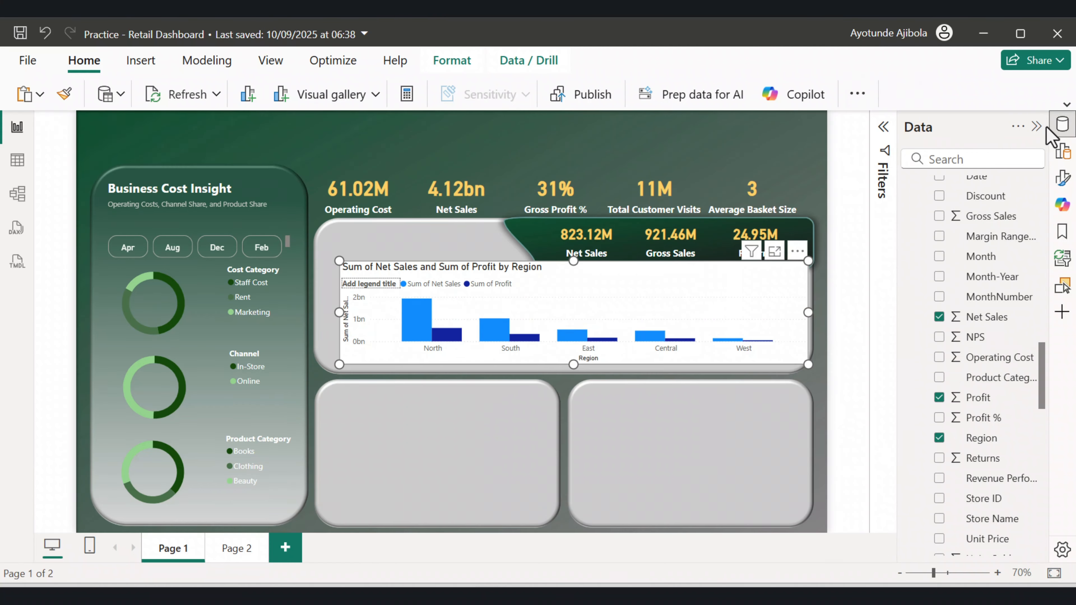
{"action": "left_click", "coordinate": [1062, 125]}
{"action": "left_click", "coordinate": [1055, 178]}
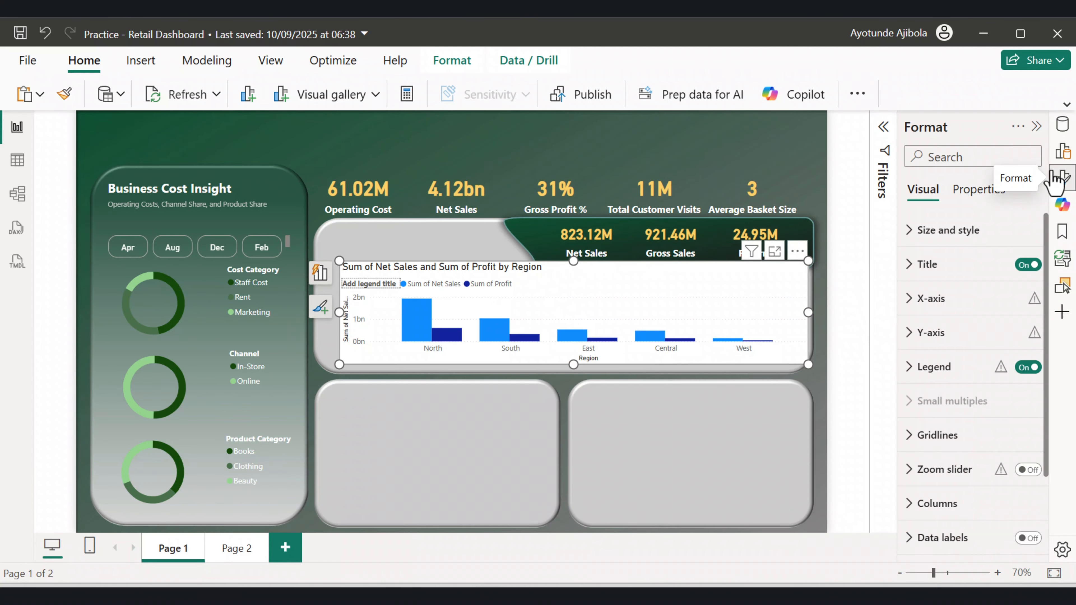
{"action": "left_click", "coordinate": [909, 265]}
{"action": "left_click", "coordinate": [960, 349]}
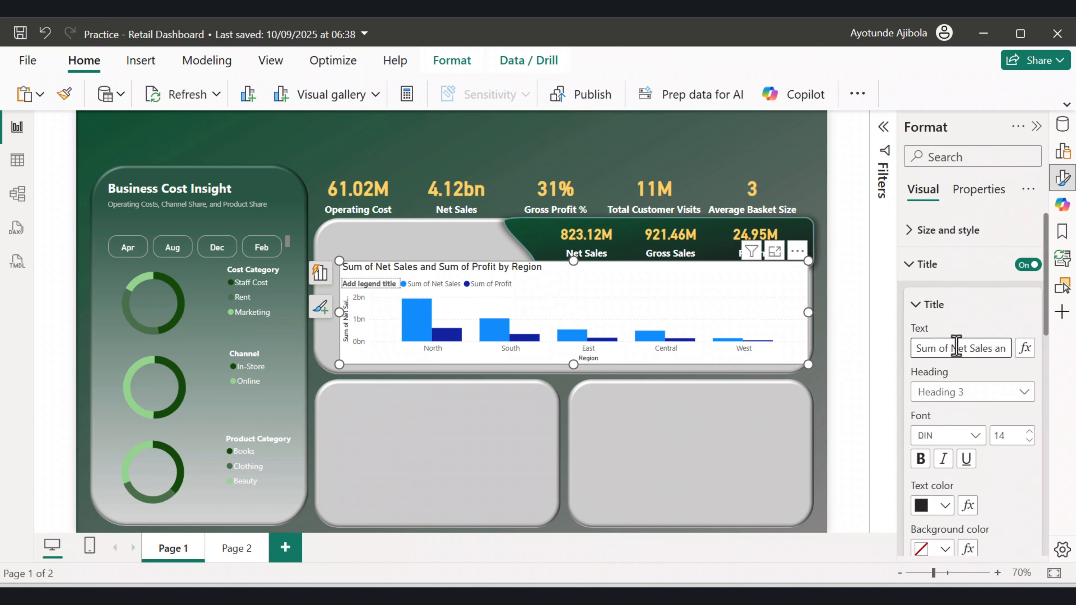
{"action": "key", "text": "BackSpace"}
{"action": "key", "text": "BackSpace"}
{"action": "key", "text": "BackSpace"}
{"action": "key", "text": "BackSpace"}
{"action": "key", "text": "BackSpace"}
{"action": "key", "text": "BackSpace"}
{"action": "key", "text": "BackSpace"}
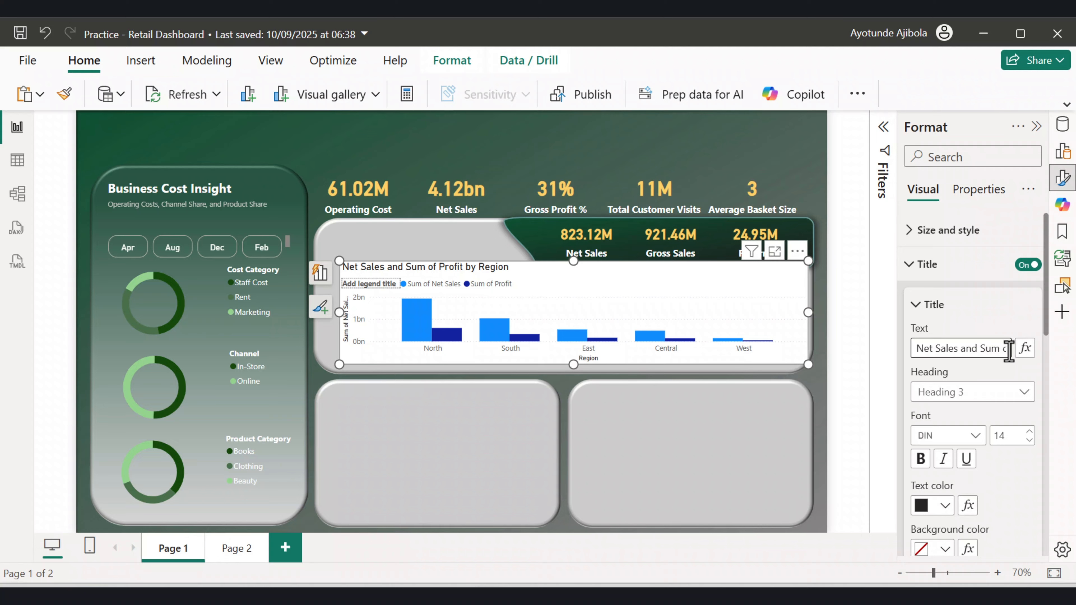
{"action": "key", "text": "BackSpace"}
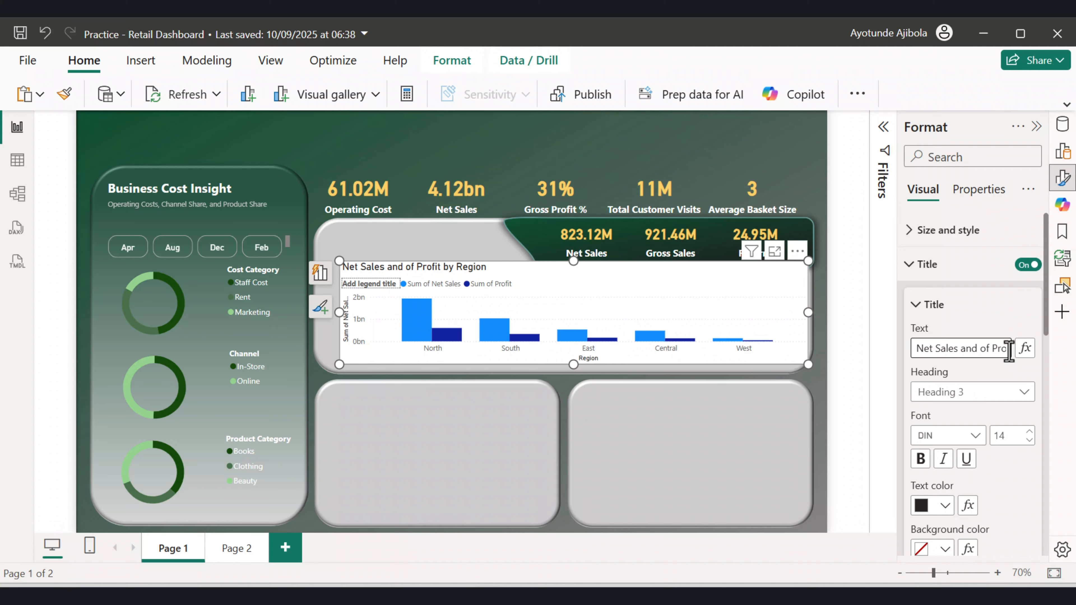
{"action": "key", "text": "Delete"}
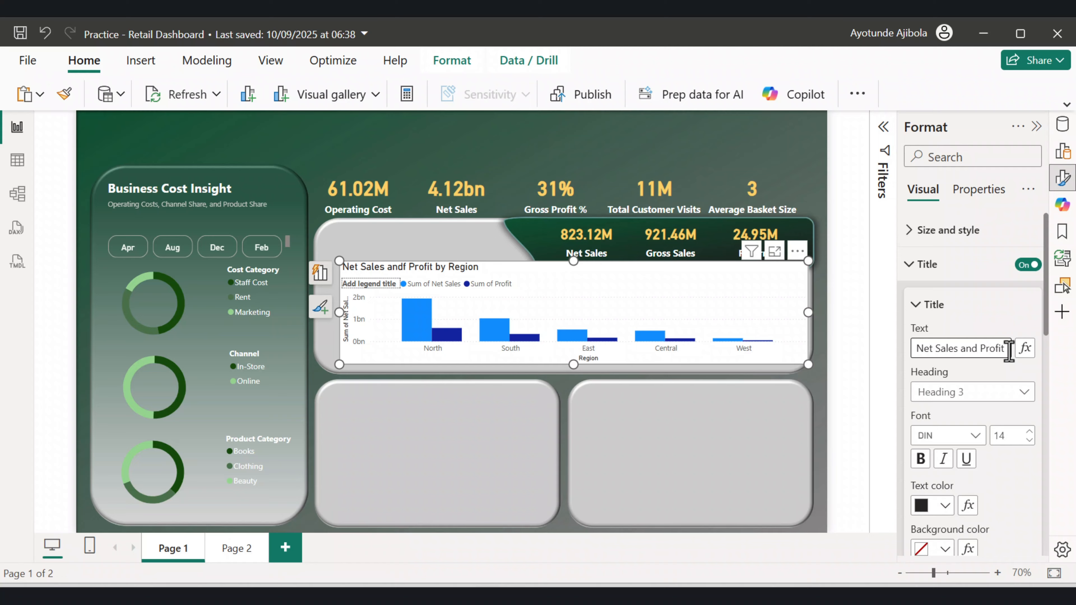
Set the chart title's text colour to White.
{"action": "left_click", "coordinate": [977, 319]}
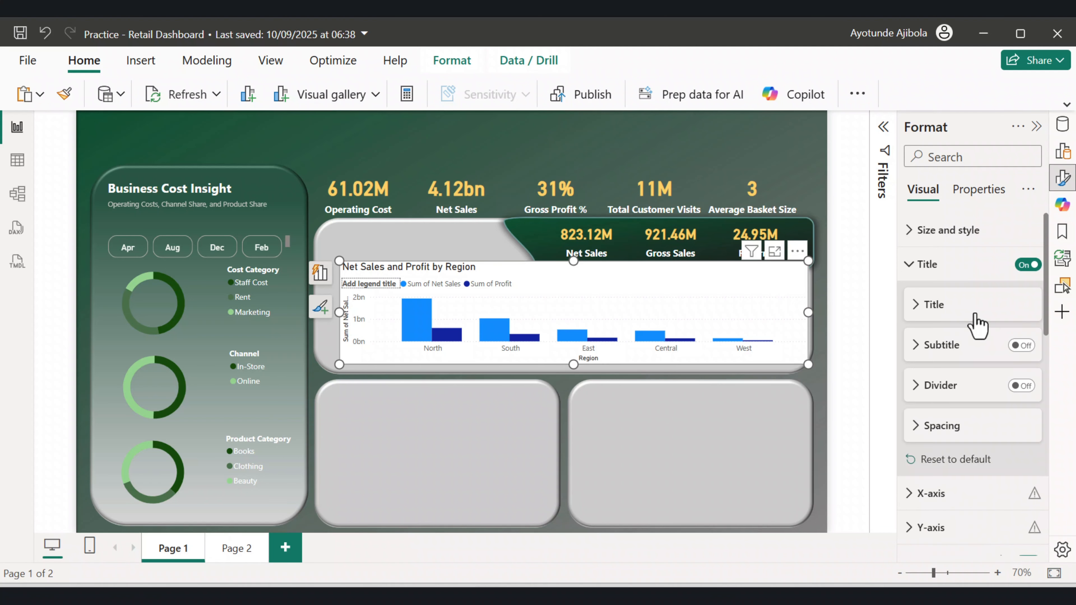
{"action": "left_click", "coordinate": [964, 313]}
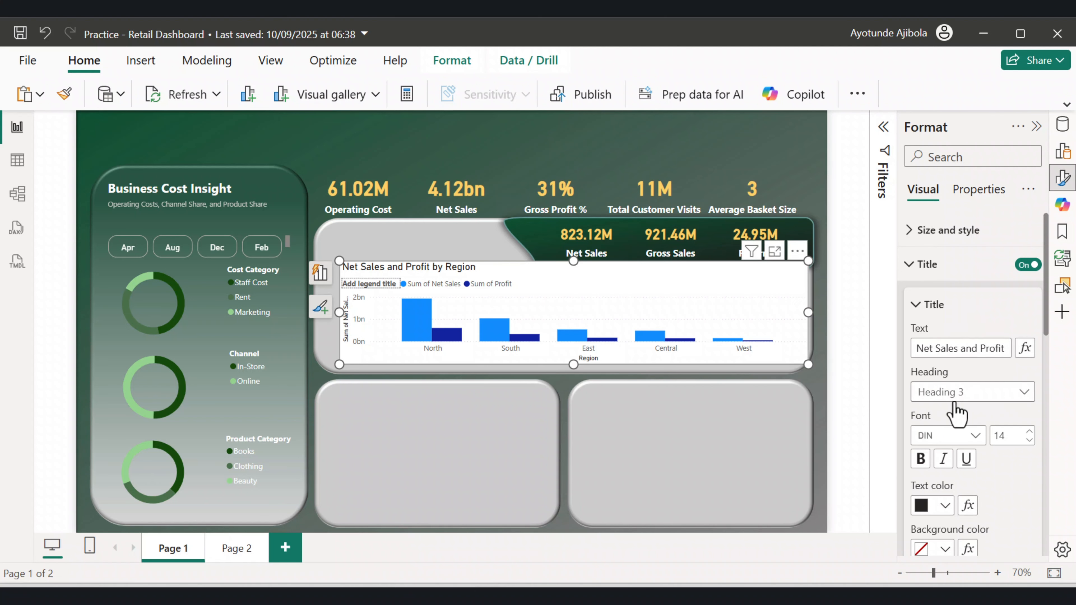
{"action": "left_click", "coordinate": [922, 505]}
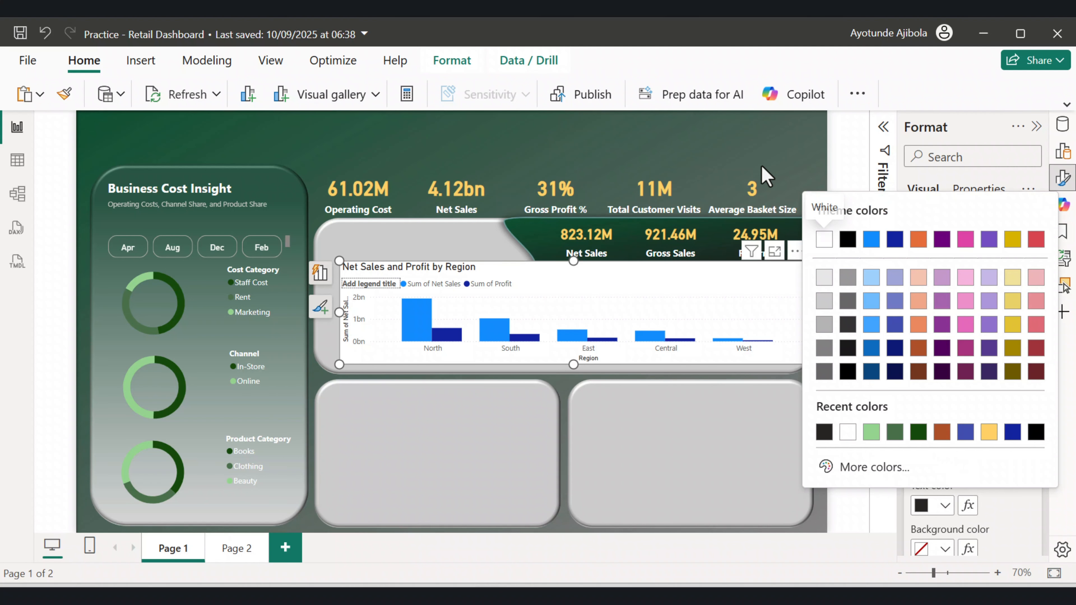
{"action": "left_click", "coordinate": [824, 237]}
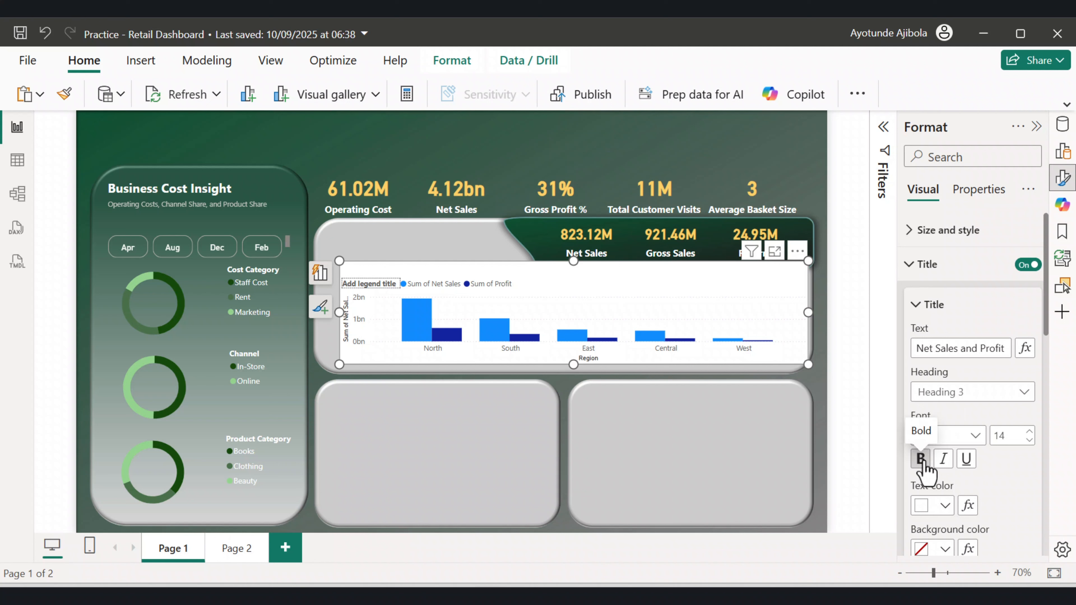
{"action": "left_click", "coordinate": [910, 265]}
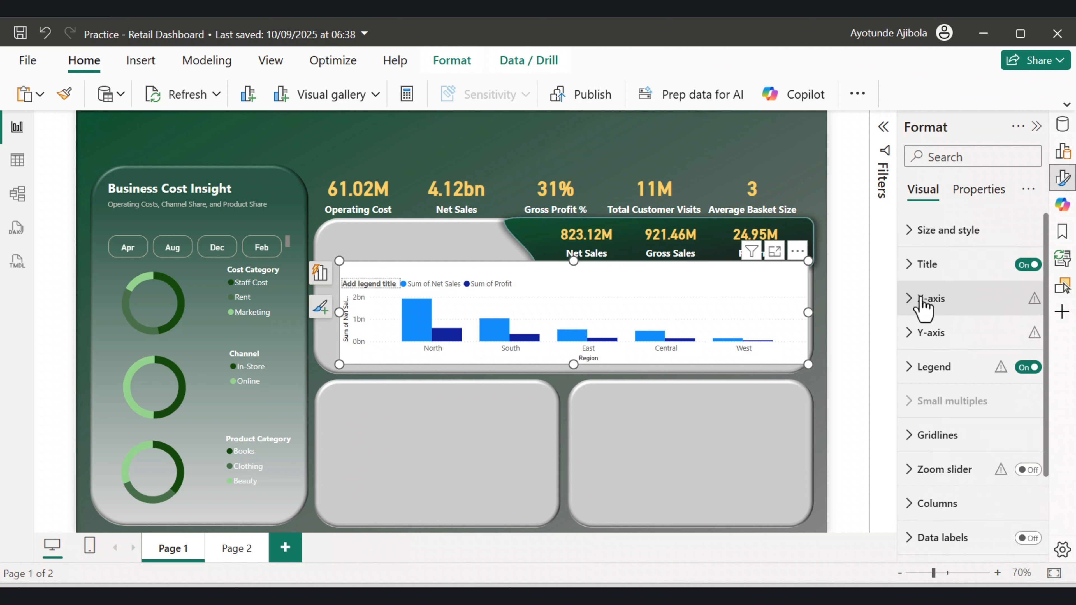
Keep the legend on and turn off the legend title.
{"action": "scroll", "coordinate": [921, 301], "scroll_direction": "down", "scroll_amount": 2}
{"action": "left_click", "coordinate": [915, 286]}
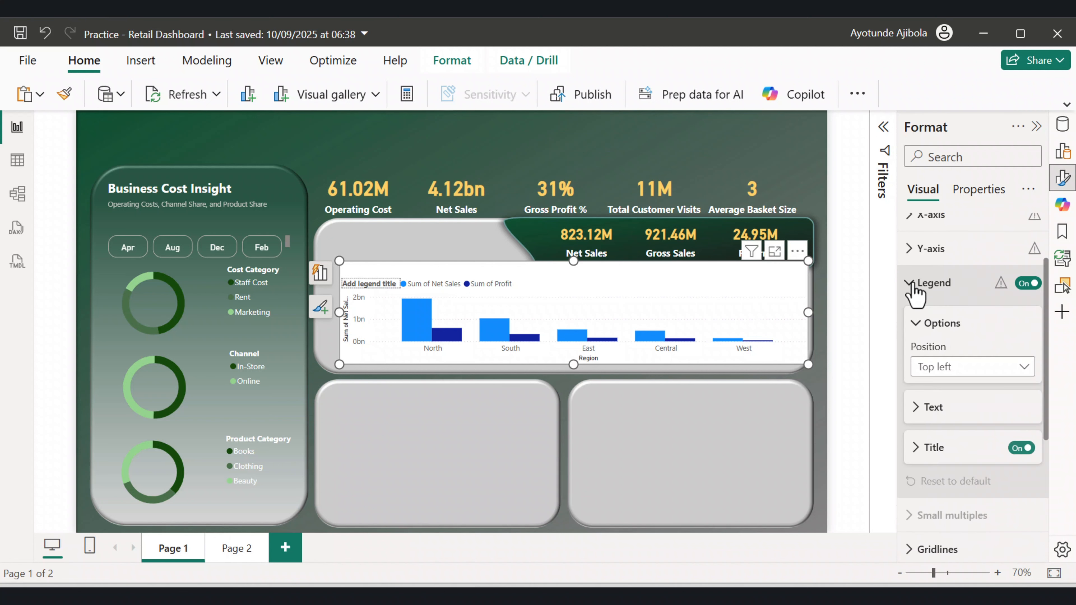
{"action": "left_click", "coordinate": [1029, 283]}
{"action": "left_click", "coordinate": [1028, 283]}
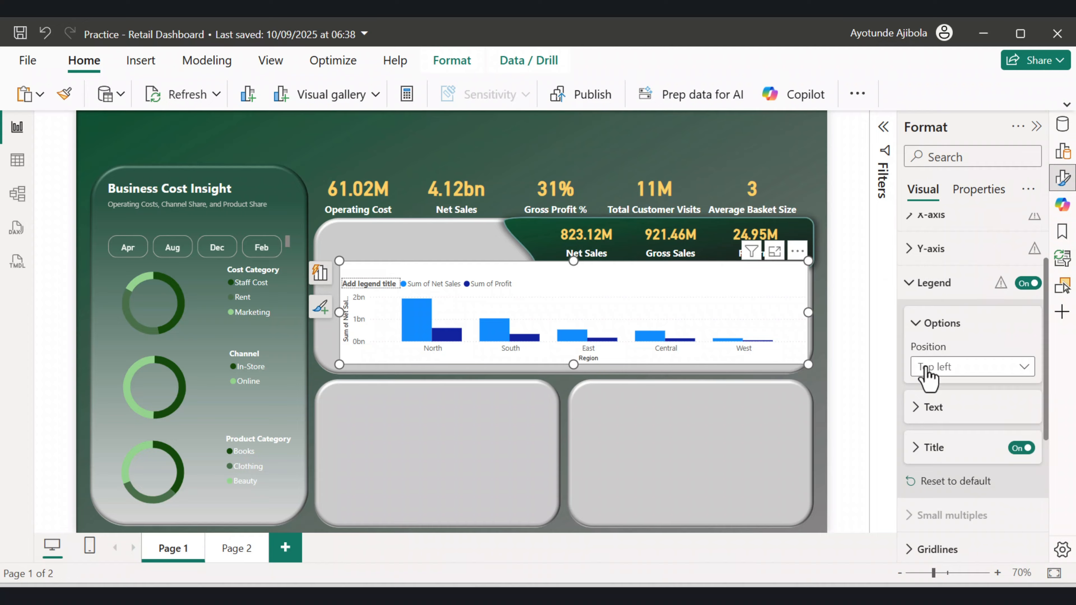
{"action": "scroll", "coordinate": [953, 404], "scroll_direction": "down", "scroll_amount": 2}
{"action": "left_click", "coordinate": [1019, 365]}
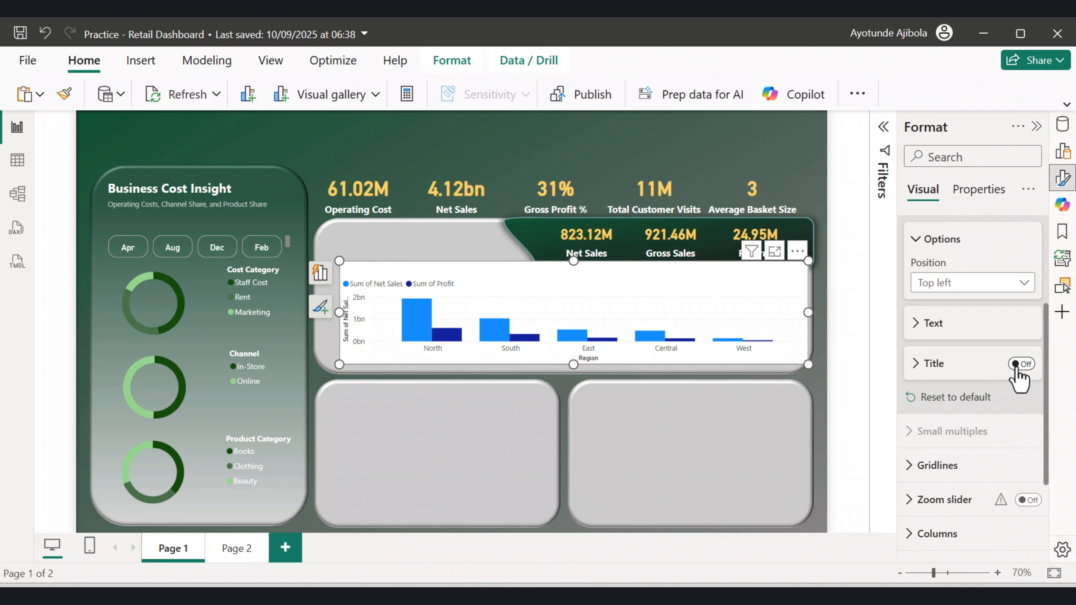
Turn off the chart's background and nudge the chart slightly left within its panel.
{"action": "scroll", "coordinate": [955, 362], "scroll_direction": "up", "scroll_amount": 4}
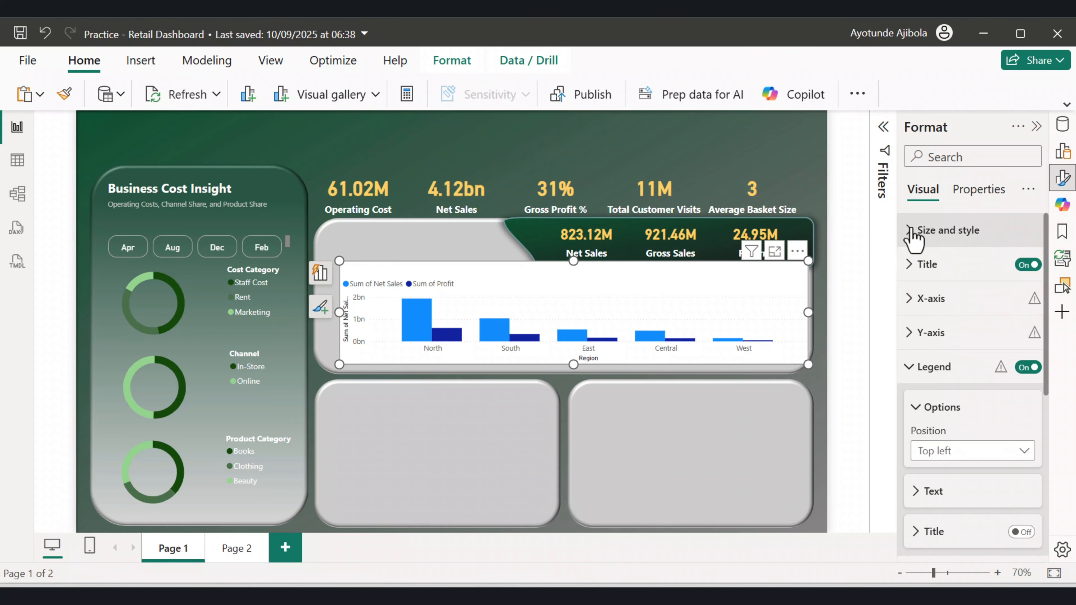
{"action": "left_click", "coordinate": [912, 238]}
{"action": "scroll", "coordinate": [917, 296], "scroll_direction": "down", "scroll_amount": 4}
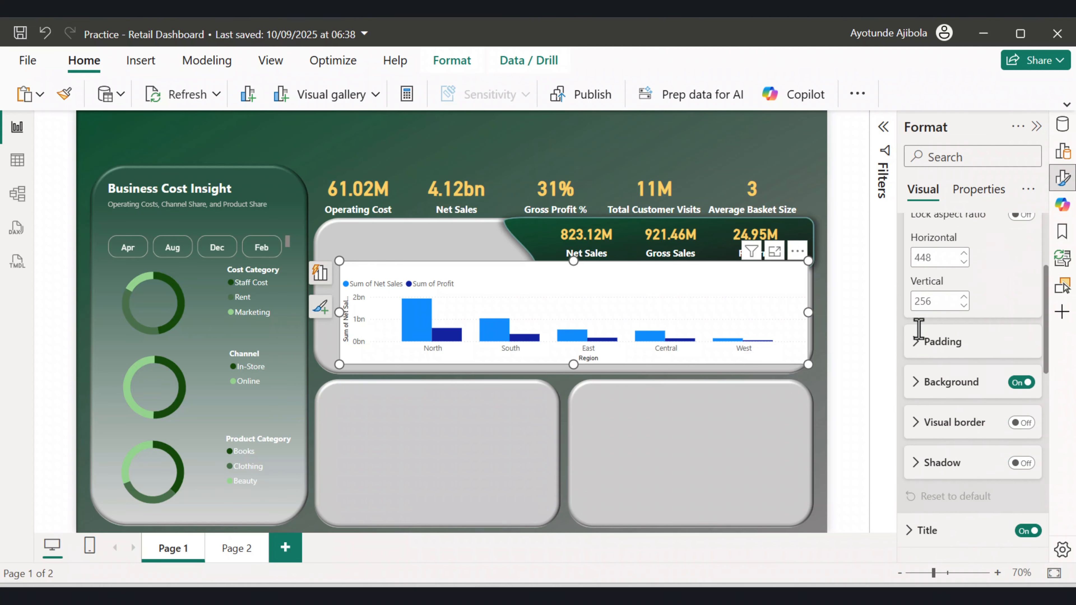
{"action": "left_click", "coordinate": [1021, 383]}
{"action": "mouse_move", "coordinate": [719, 316]}
{"action": "left_mouse_down"}
{"action": "mouse_move", "coordinate": [700, 316]}
{"action": "mouse_move", "coordinate": [712, 317]}
{"action": "left_mouse_up"}
{"action": "scroll", "coordinate": [989, 373], "scroll_direction": "down", "scroll_amount": 2}
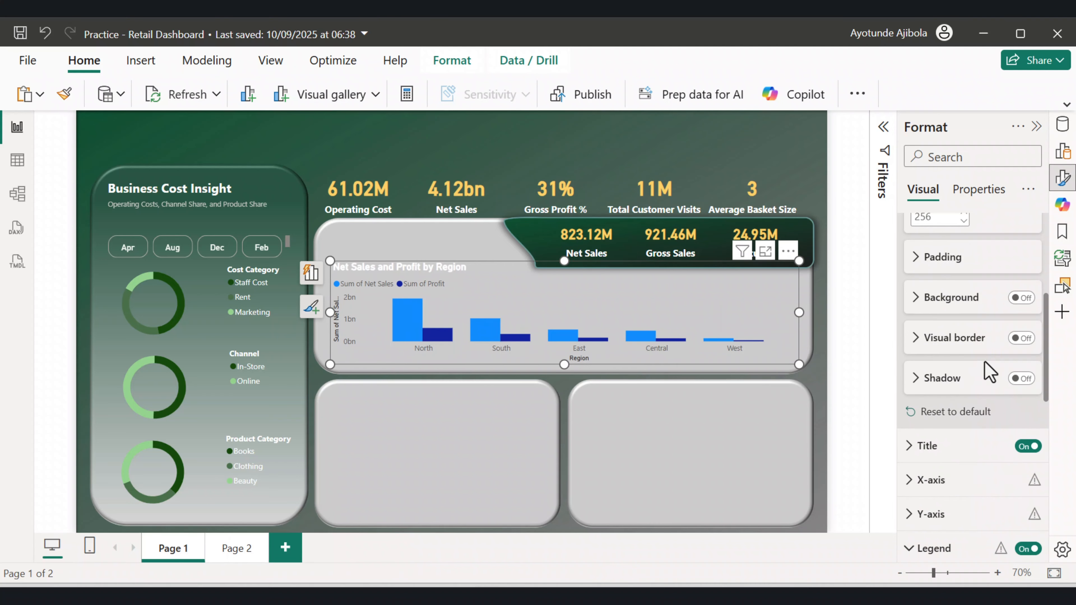
{"action": "scroll", "coordinate": [989, 372], "scroll_direction": "up", "scroll_amount": 5}
{"action": "scroll", "coordinate": [987, 368], "scroll_direction": "down", "scroll_amount": 7}
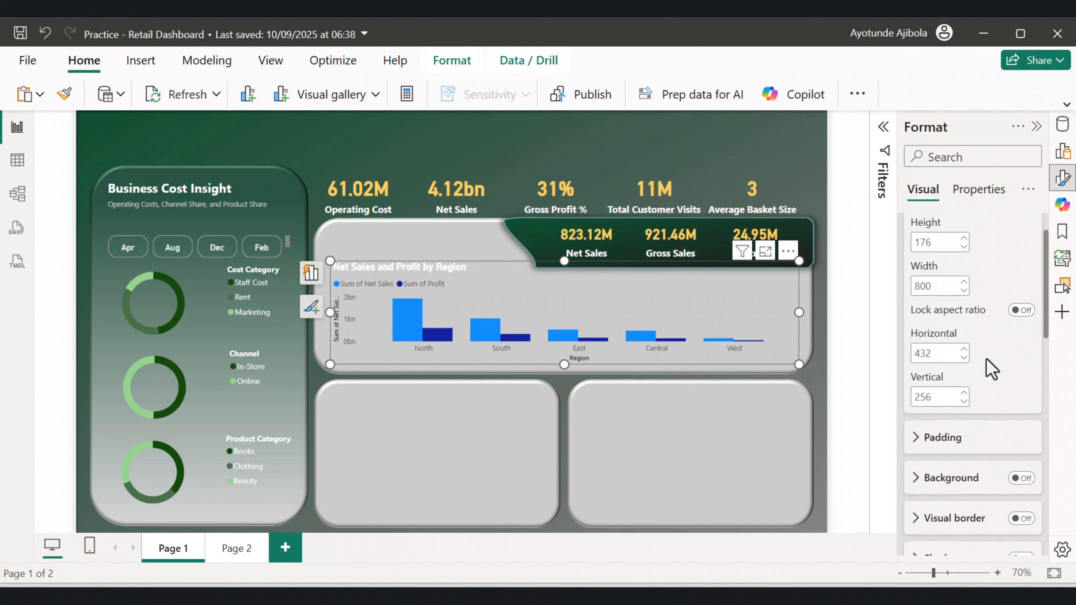
Set the X-axis values to White and bold.
{"action": "left_click", "coordinate": [915, 398]}
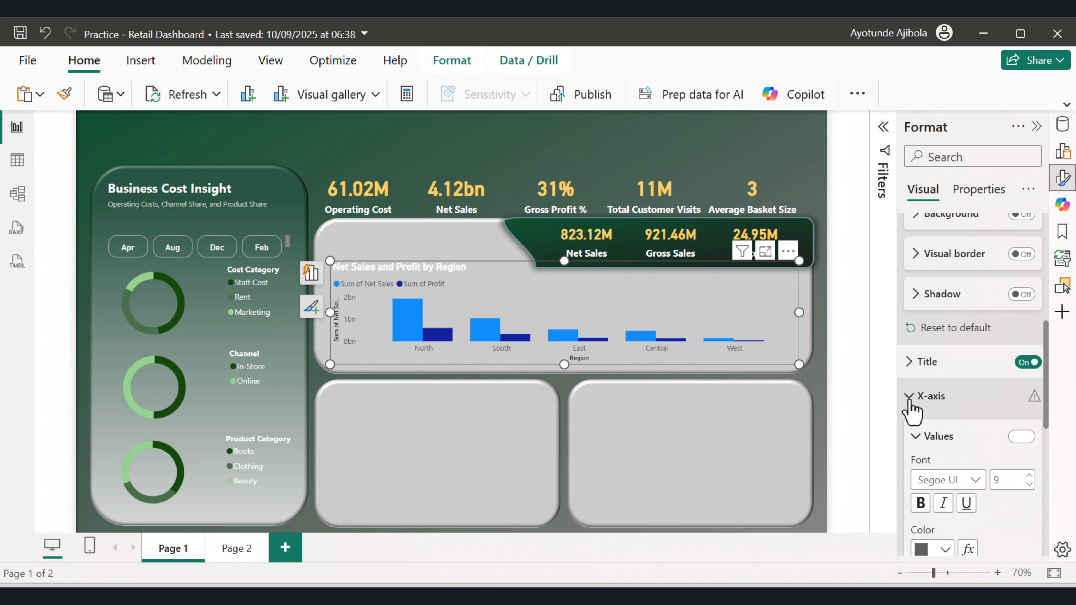
{"action": "scroll", "coordinate": [938, 407], "scroll_direction": "down", "scroll_amount": 4}
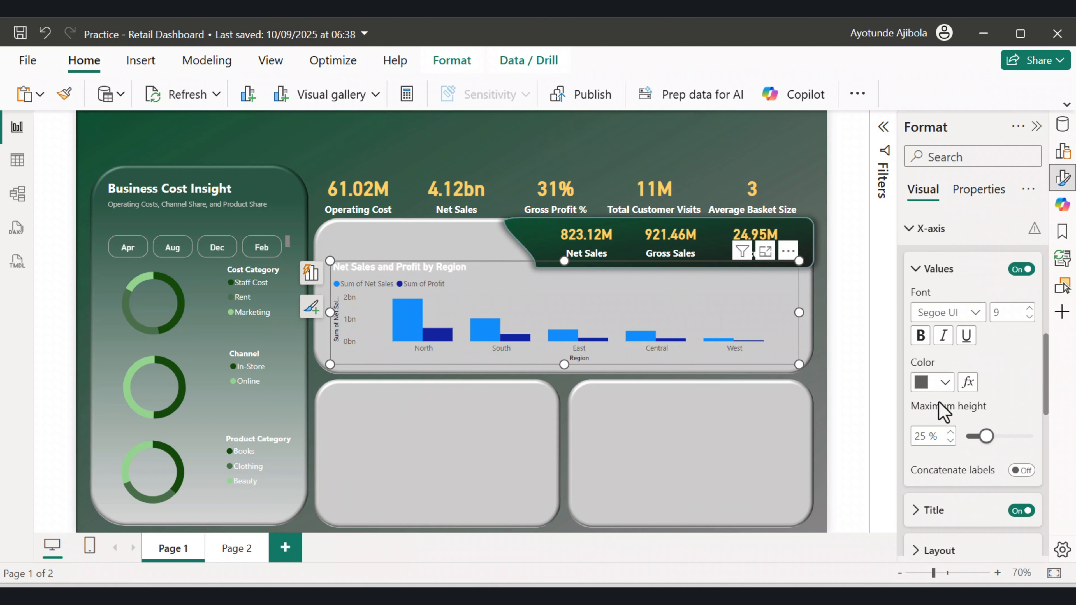
{"action": "left_click", "coordinate": [945, 381]}
{"action": "left_click", "coordinate": [825, 116]}
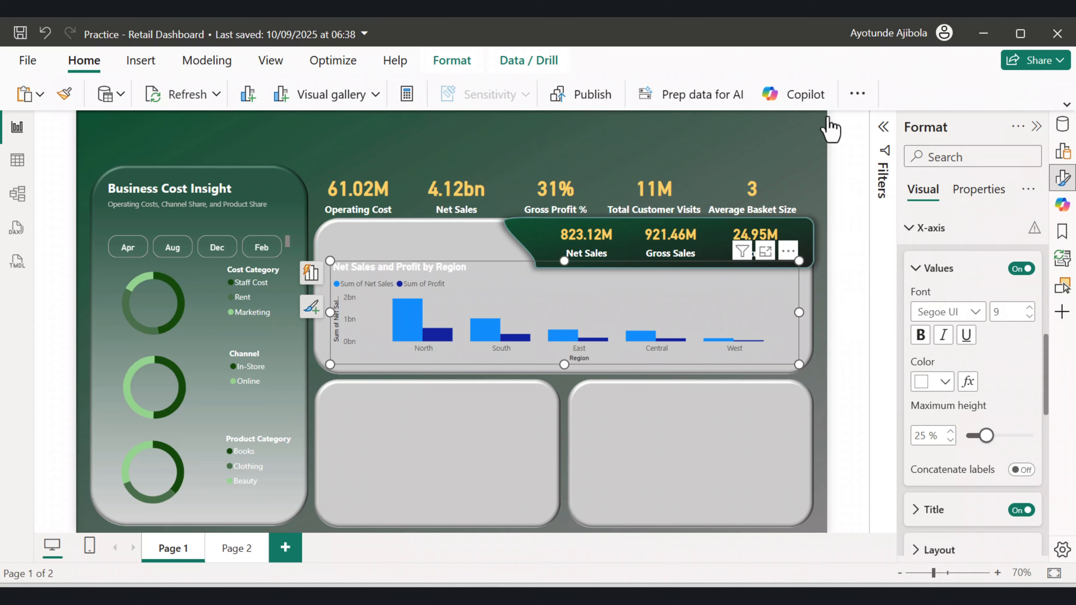
{"action": "left_click", "coordinate": [918, 336]}
Turn off the X-axis title.
{"action": "scroll", "coordinate": [983, 406], "scroll_direction": "down", "scroll_amount": 4}
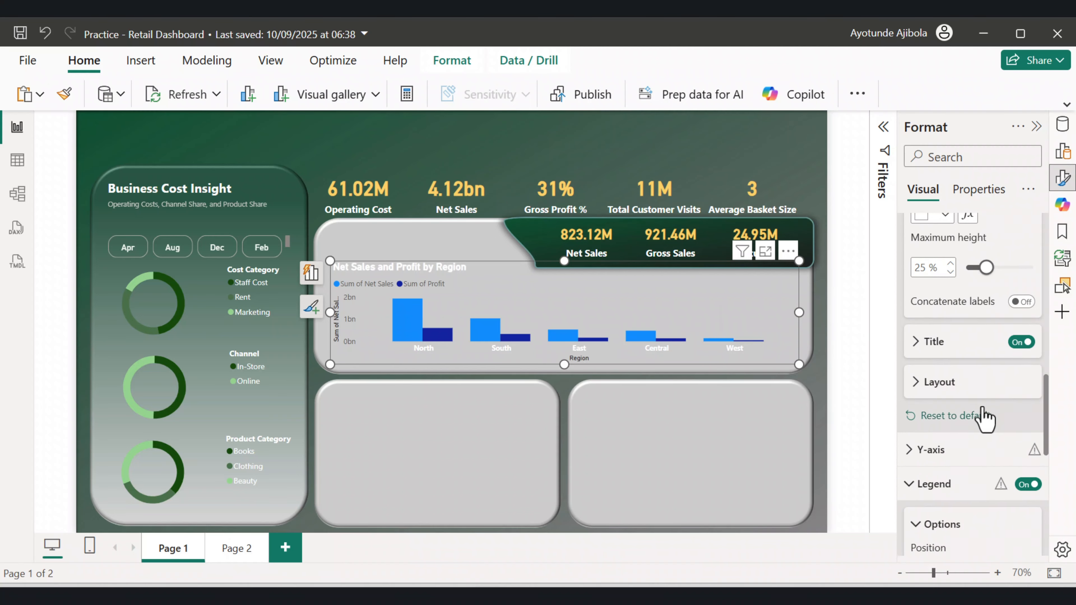
{"action": "left_click", "coordinate": [915, 344]}
{"action": "left_click", "coordinate": [914, 344]}
{"action": "left_click", "coordinate": [1020, 342]}
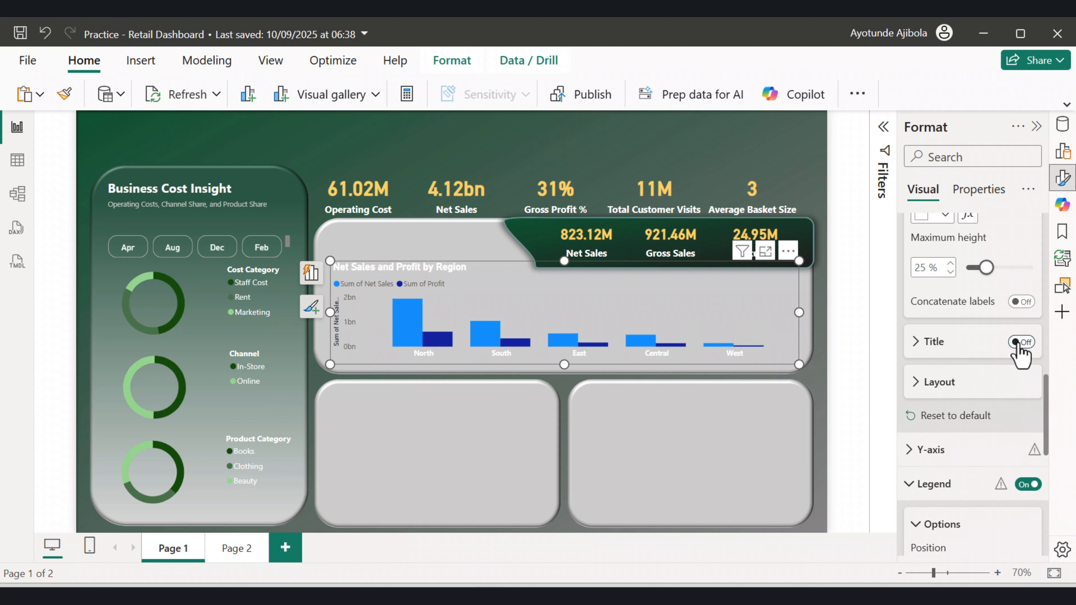
Set the Y-axis values colour to White.
{"action": "scroll", "coordinate": [961, 344], "scroll_direction": "down", "scroll_amount": 4}
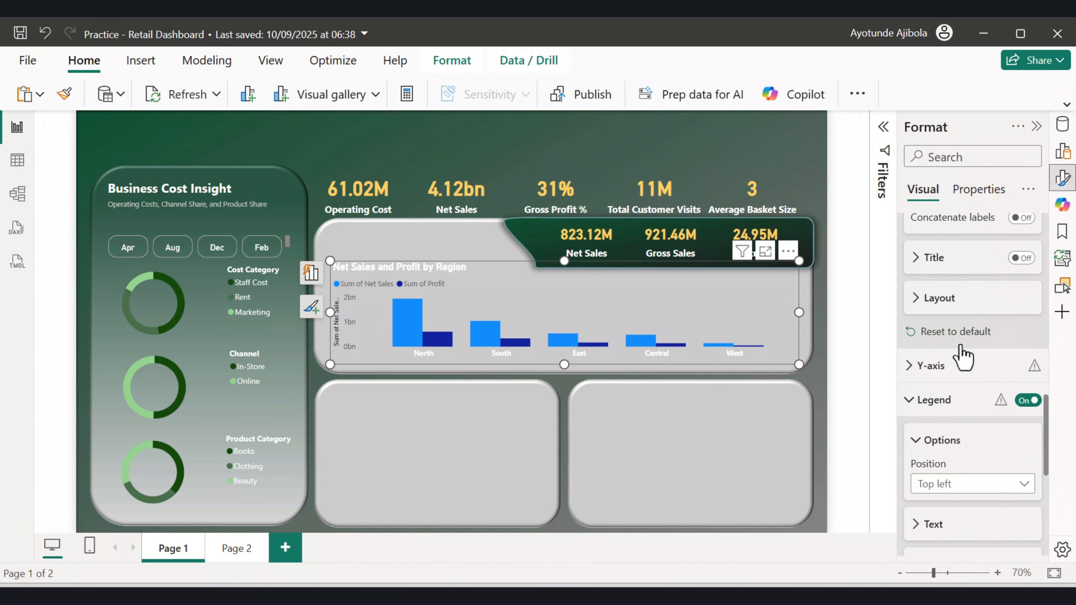
{"action": "left_click", "coordinate": [917, 280]}
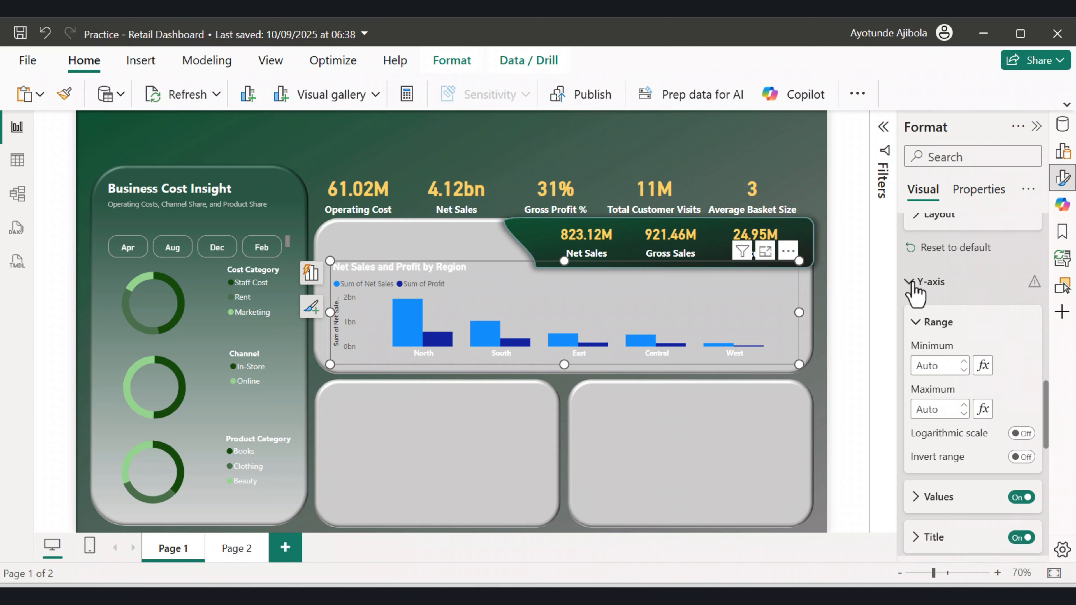
{"action": "left_click", "coordinate": [926, 414]}
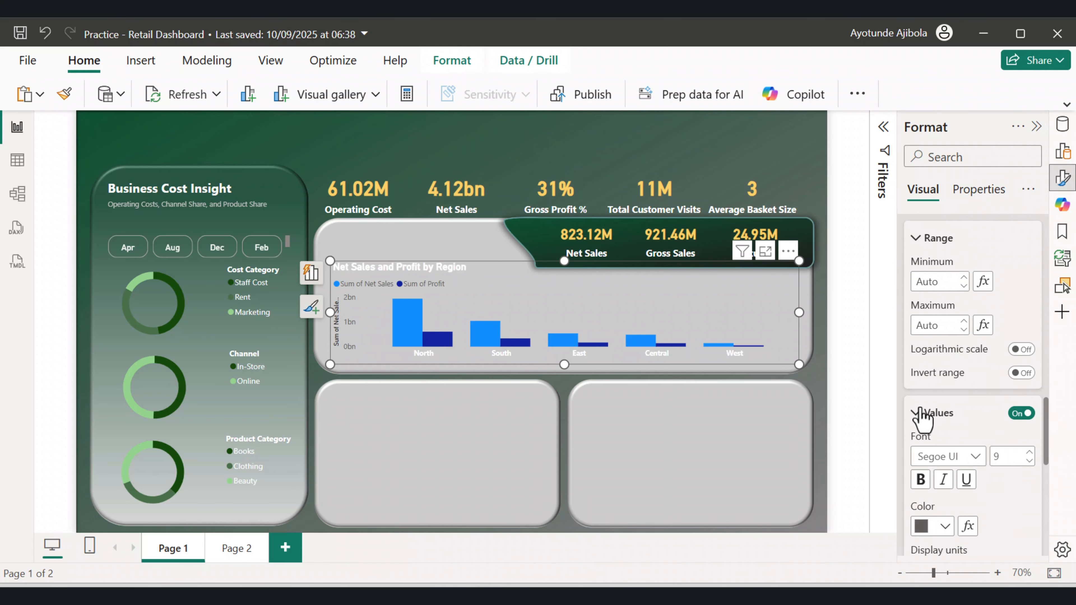
{"action": "left_click", "coordinate": [945, 358]}
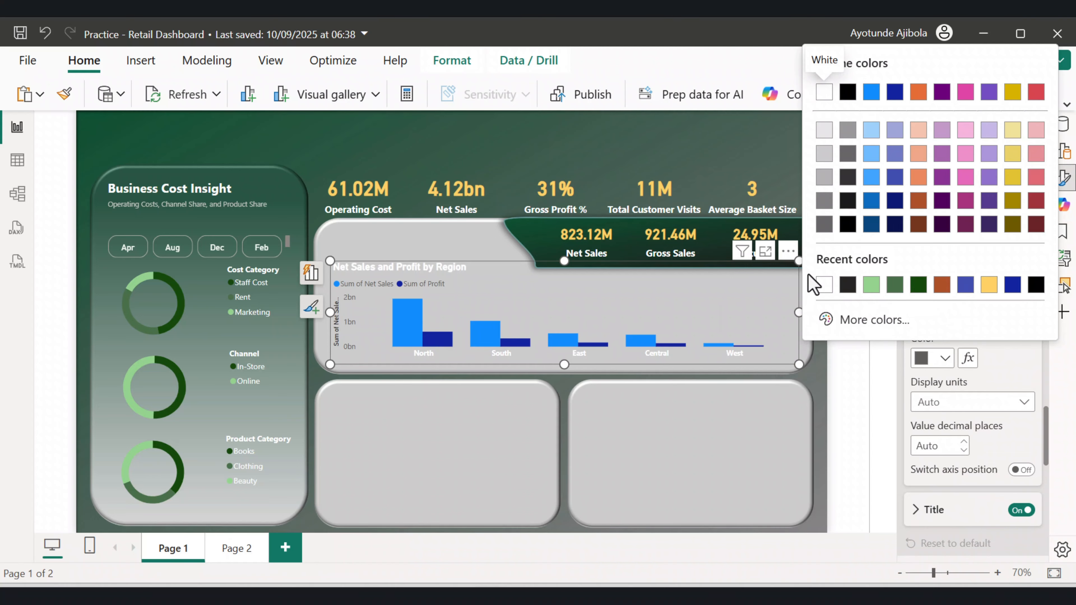
{"action": "left_click", "coordinate": [823, 285]}
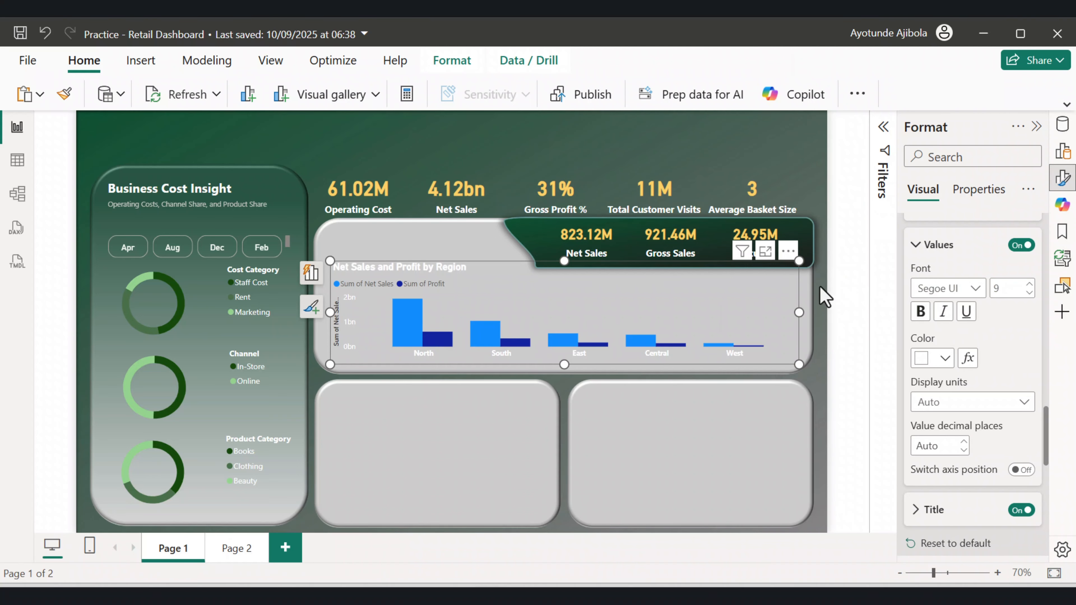
{"action": "scroll", "coordinate": [995, 405], "scroll_direction": "down", "scroll_amount": 4}
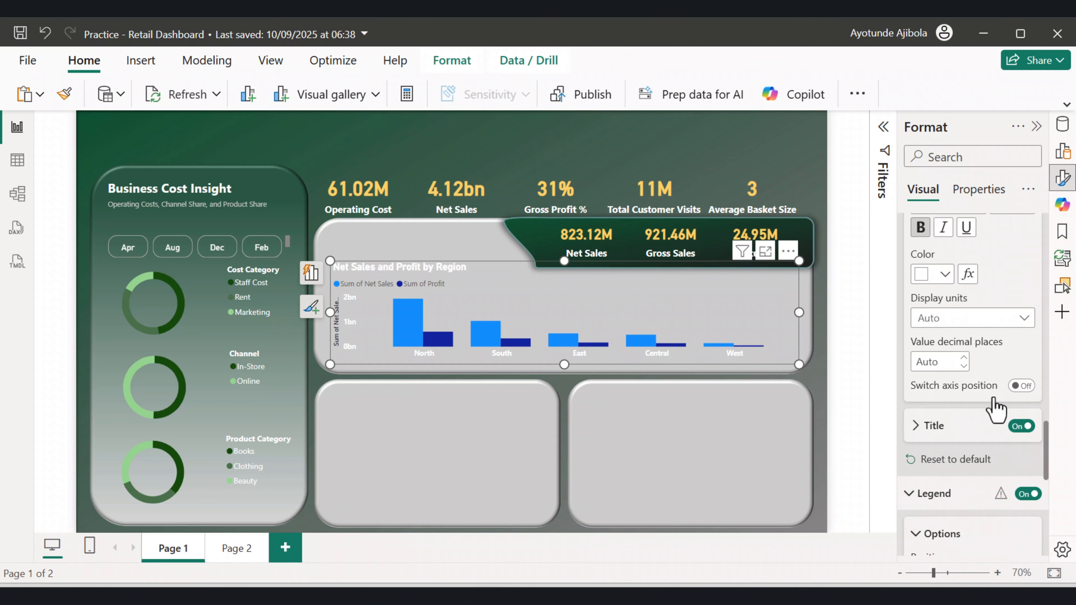
Turn off the Y-axis title of the region chart.
{"action": "left_click", "coordinate": [1020, 343]}
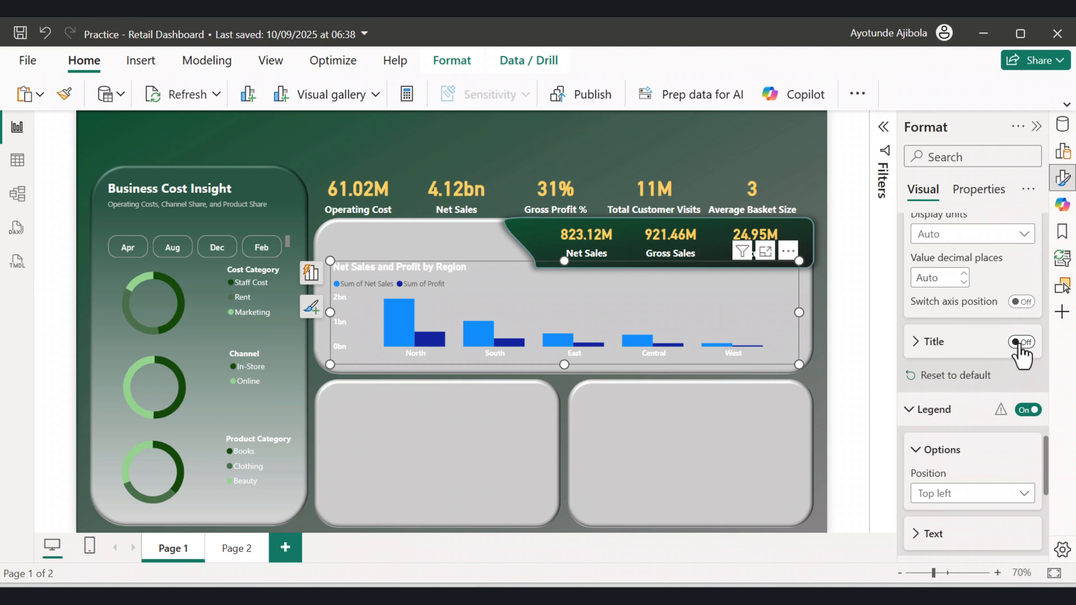
Set the Sum of Net Sales columns' colour to yellow.
{"action": "scroll", "coordinate": [1015, 358], "scroll_direction": "down", "scroll_amount": 4}
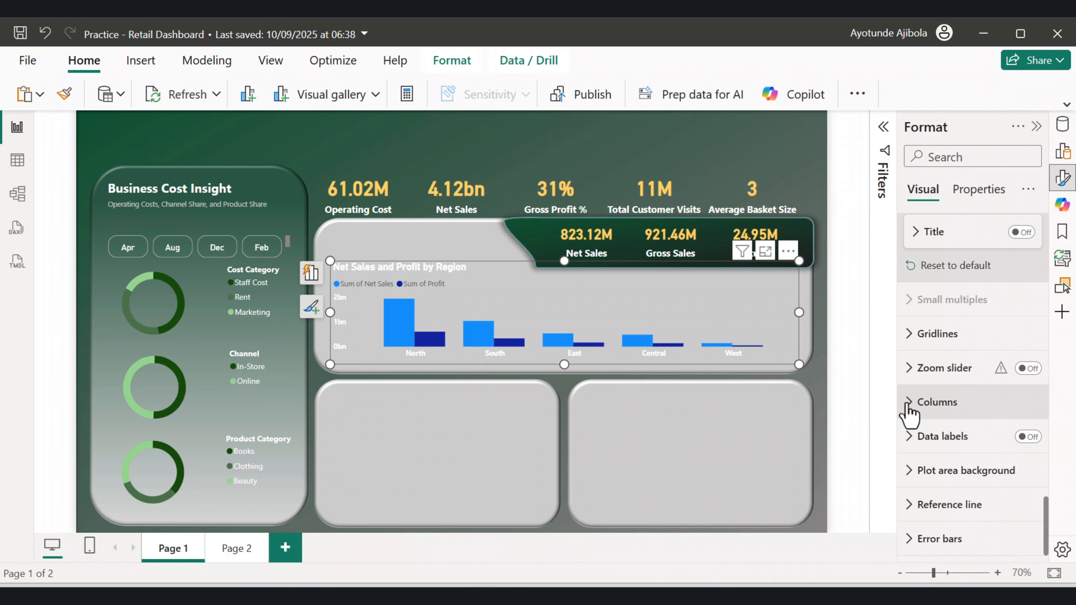
{"action": "left_click", "coordinate": [908, 403]}
{"action": "scroll", "coordinate": [924, 409], "scroll_direction": "down", "scroll_amount": 3}
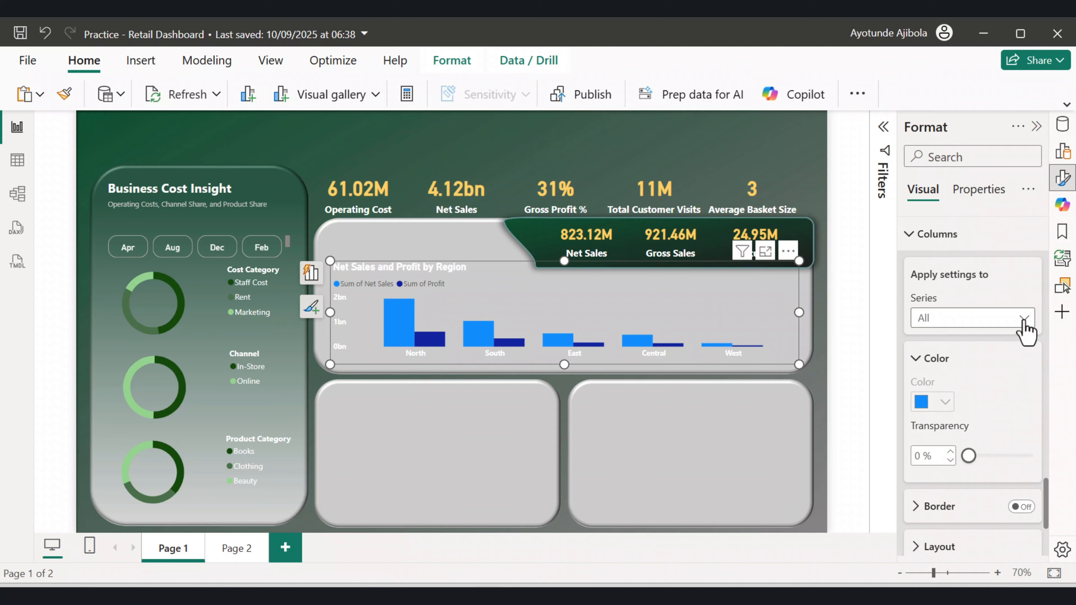
{"action": "left_click", "coordinate": [1024, 319]}
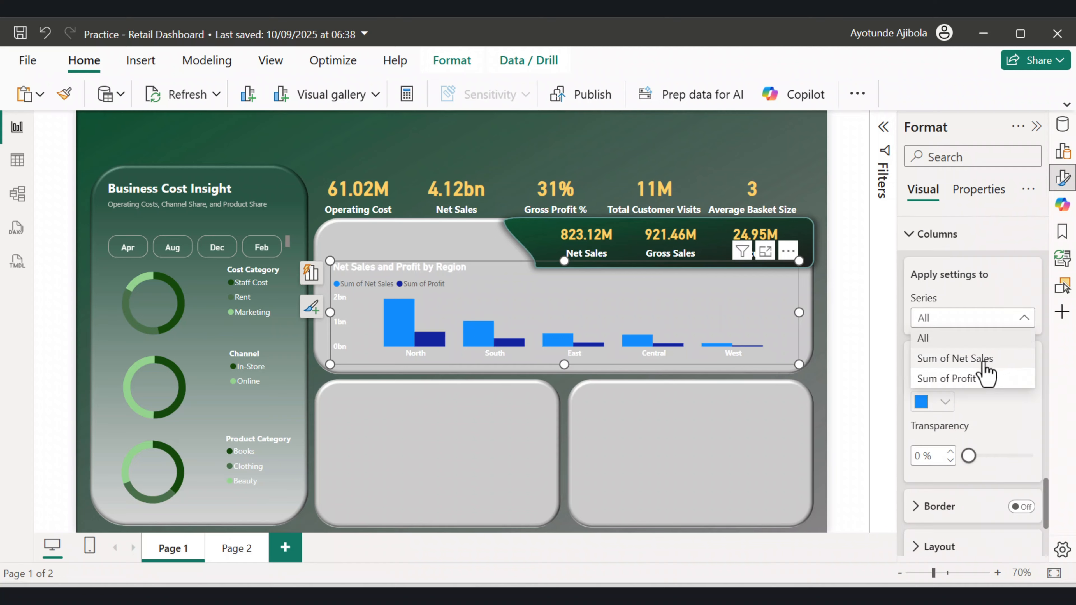
{"action": "left_click", "coordinate": [981, 359]}
{"action": "left_click", "coordinate": [939, 405]}
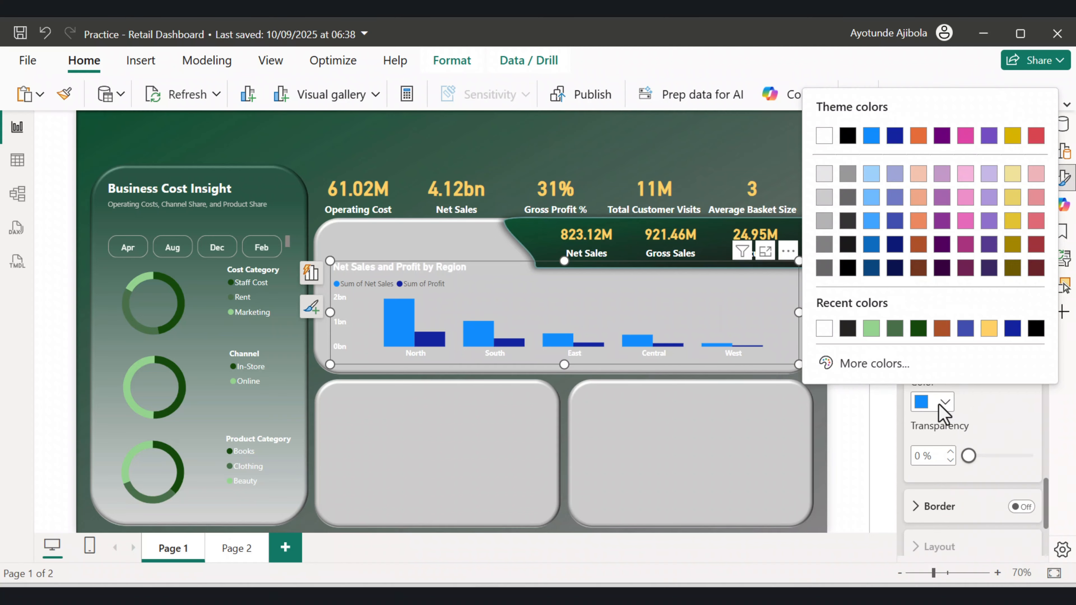
{"action": "left_click", "coordinate": [988, 328]}
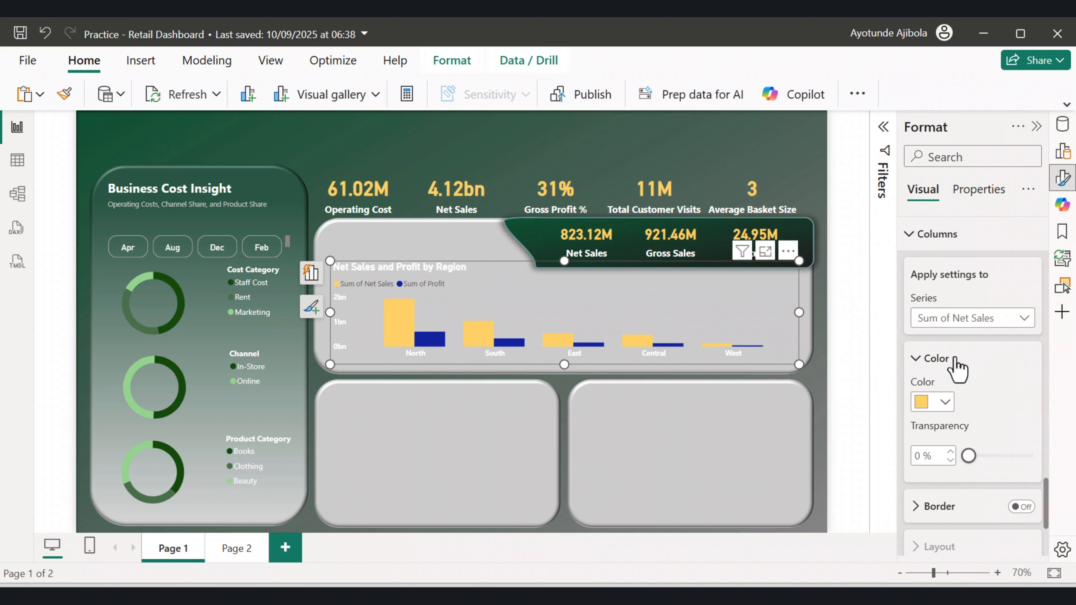
Set the Sum of Profit columns' colour to dark green.
{"action": "left_click", "coordinate": [970, 320]}
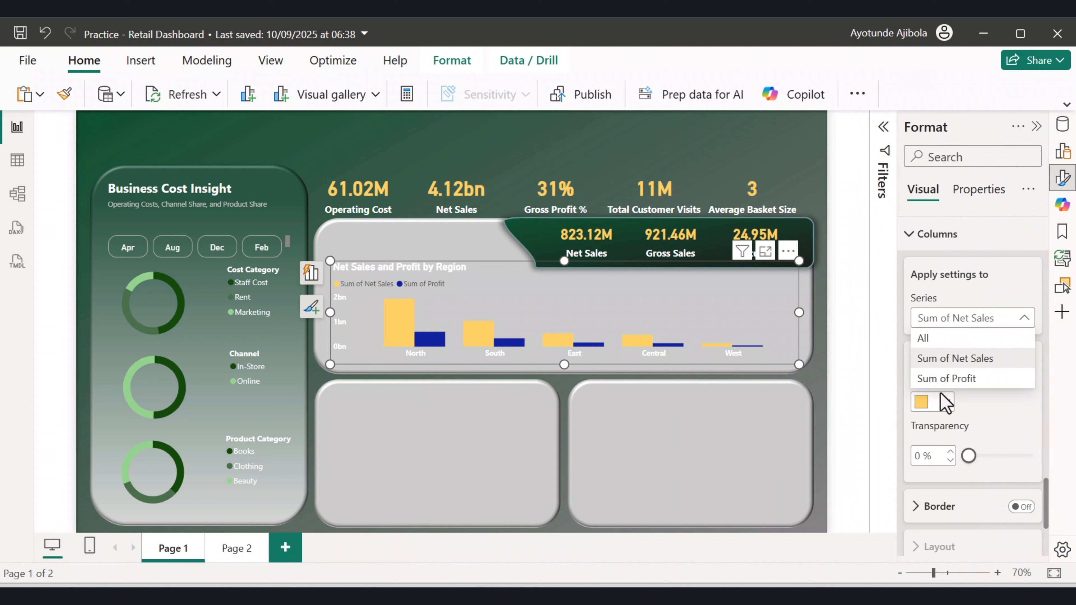
{"action": "left_click", "coordinate": [954, 392]}
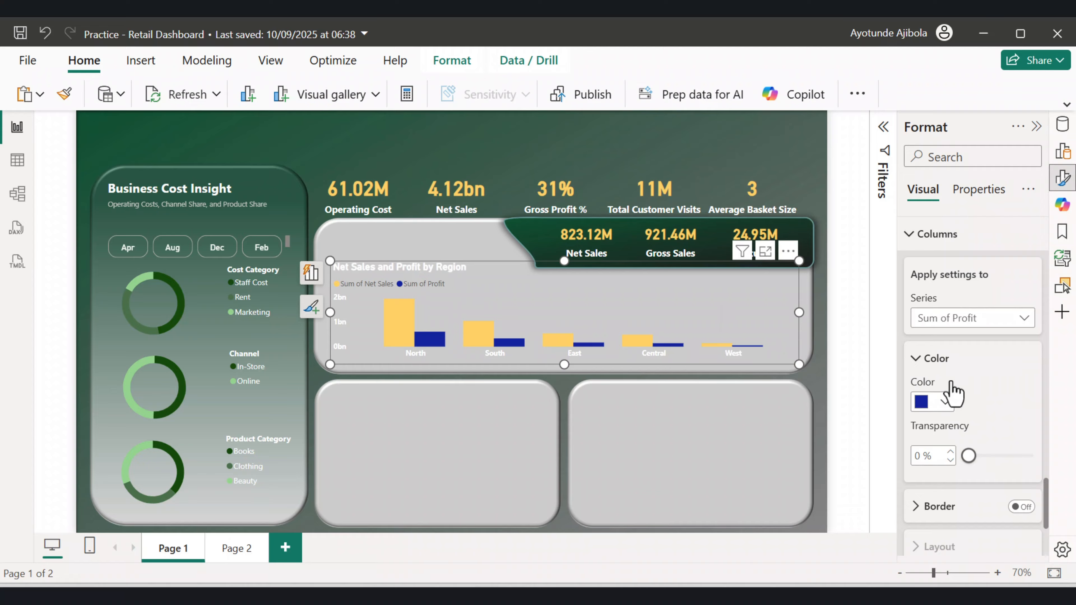
{"action": "left_click", "coordinate": [944, 402]}
{"action": "left_click", "coordinate": [942, 328]}
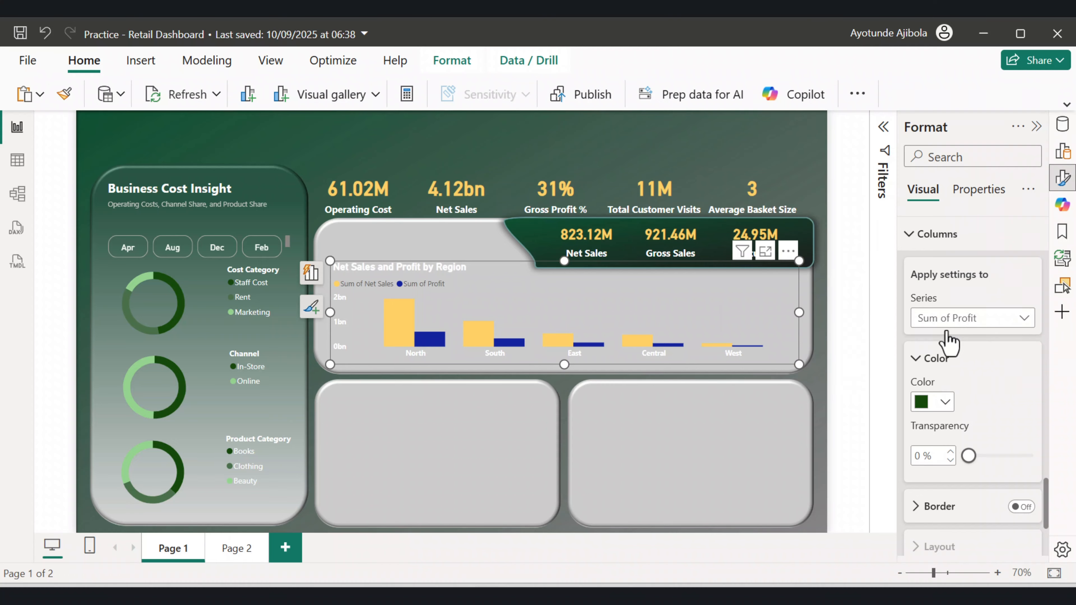
Enlarge the region chart up and to the left to fill its panel, about 816 by 224.
{"action": "left_click", "coordinate": [811, 329]}
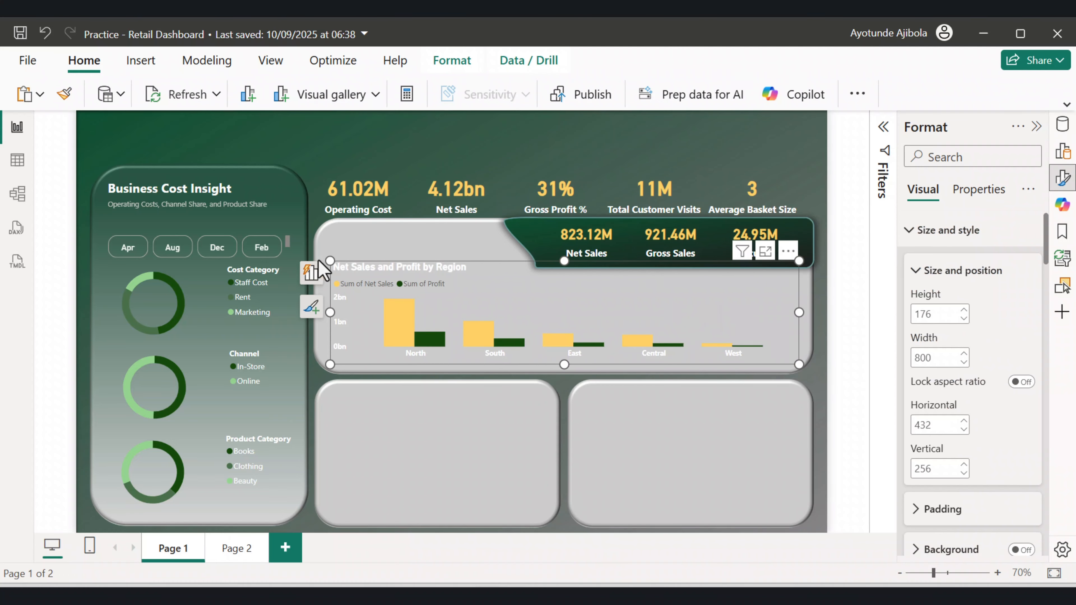
{"action": "left_click_drag", "start_coordinate": [330, 260], "coordinate": [319, 232]}
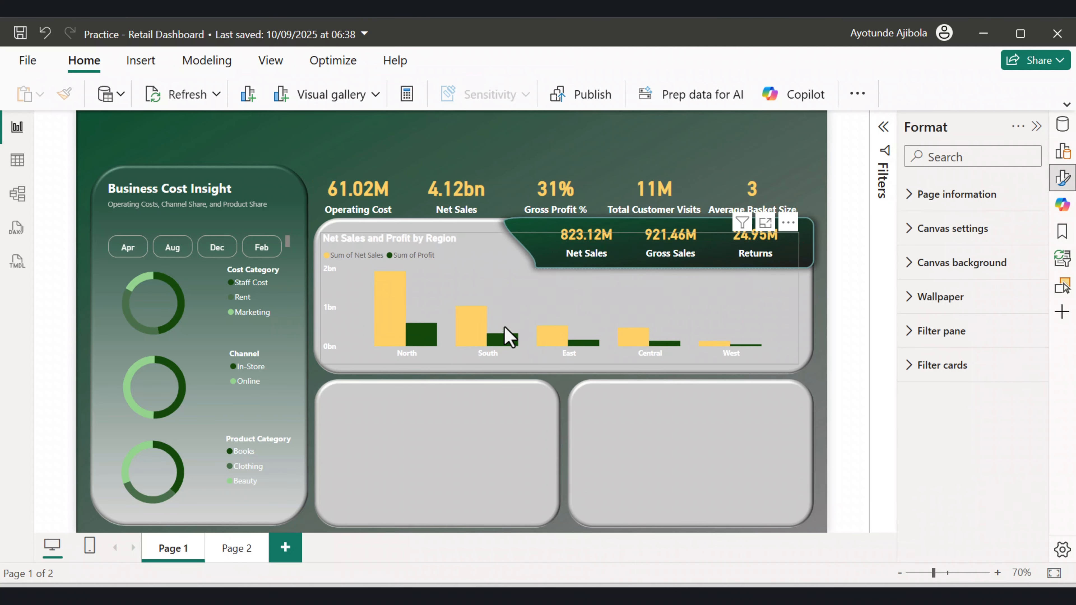
{"action": "left_click", "coordinate": [393, 282]}
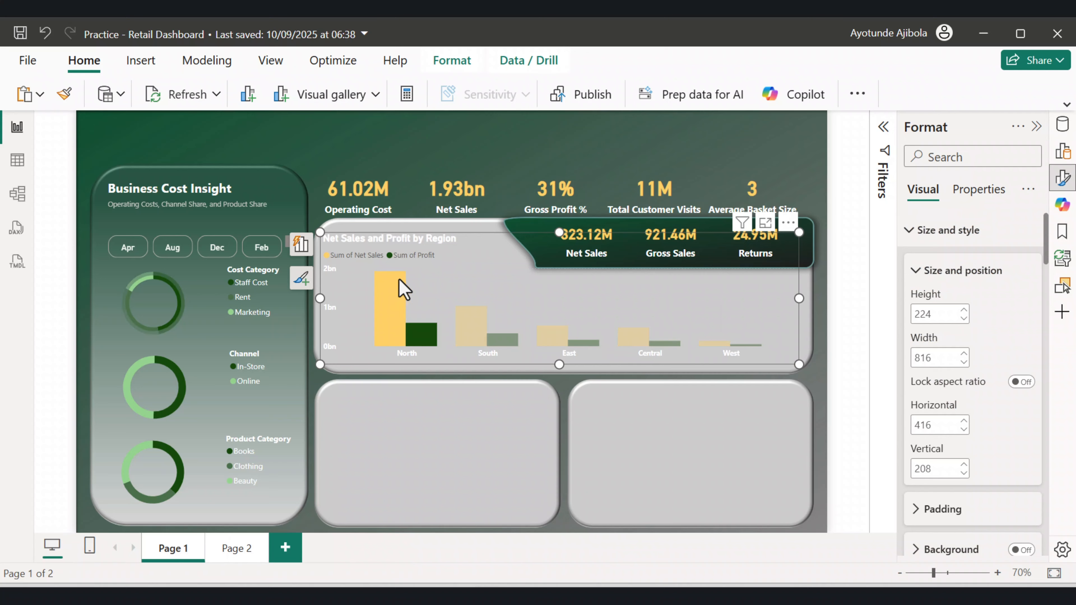
{"action": "left_click", "coordinate": [398, 316]}
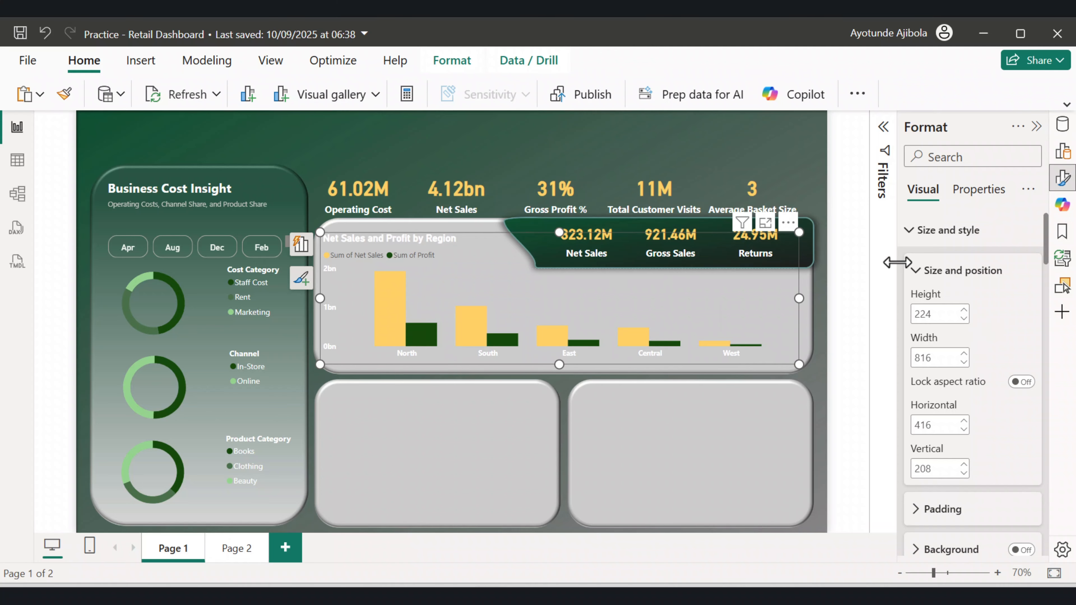
Scroll through the chart's format settings to review the axis, legend and column options.
{"action": "scroll", "coordinate": [932, 335], "scroll_direction": "down", "scroll_amount": 10}
{"action": "scroll", "coordinate": [929, 344], "scroll_direction": "down", "scroll_amount": 15}
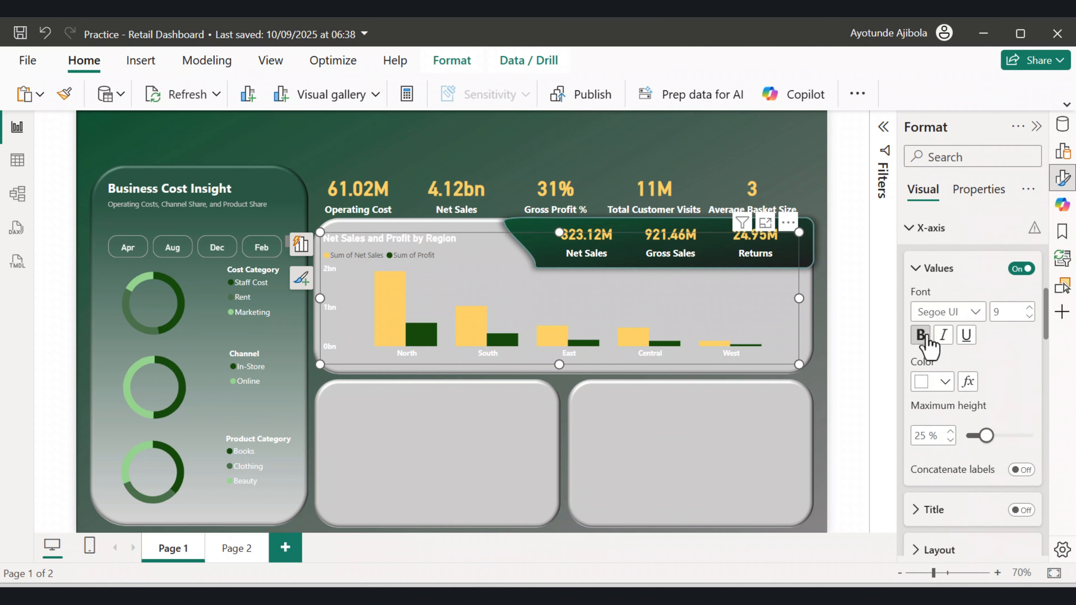
{"action": "scroll", "coordinate": [936, 353], "scroll_direction": "down", "scroll_amount": 5}
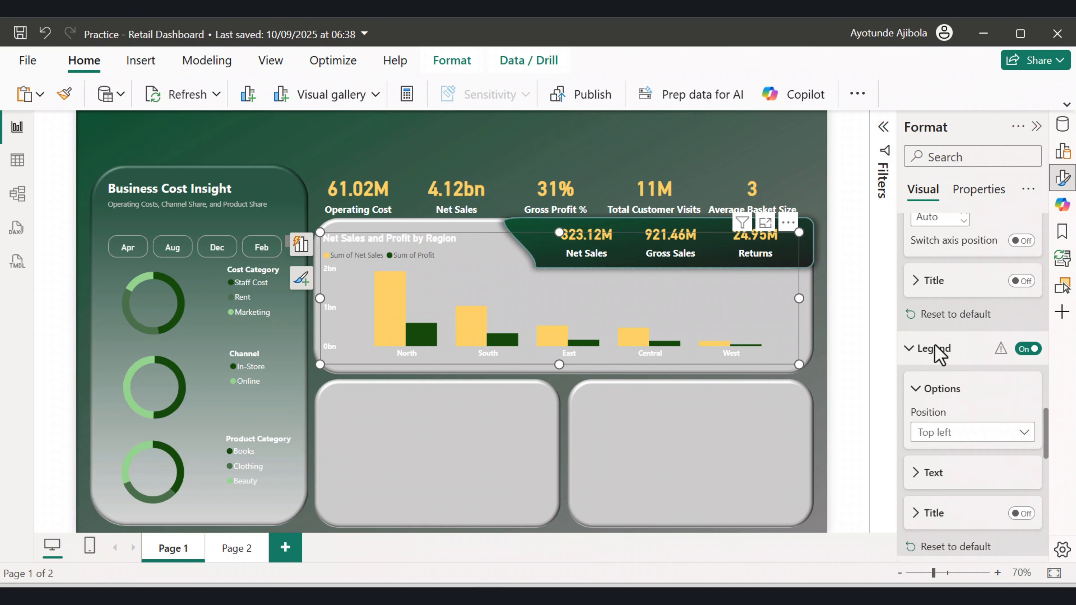
{"action": "left_click", "coordinate": [915, 333]}
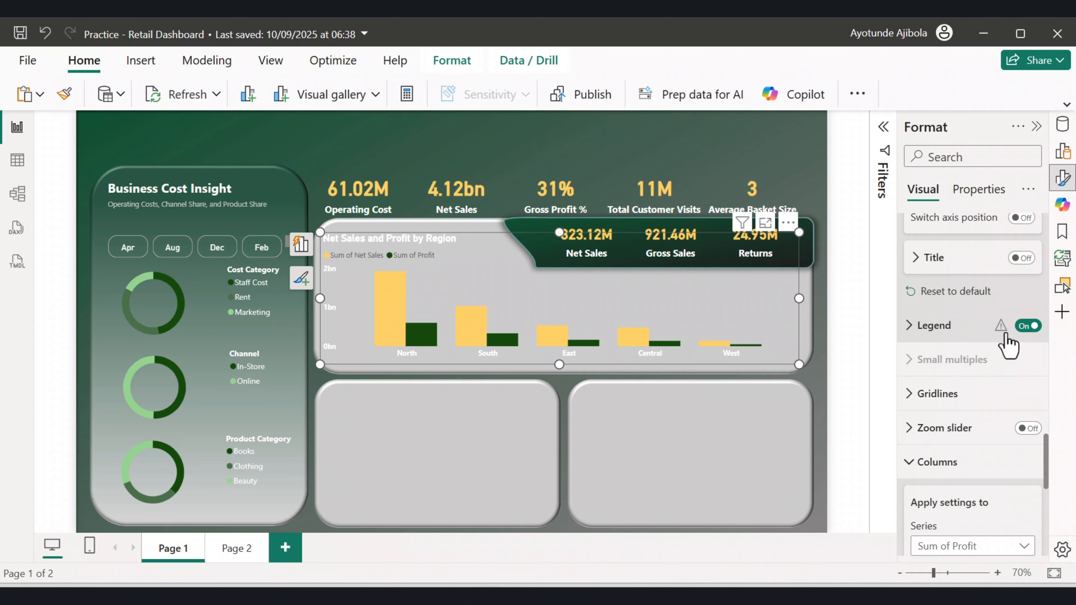
{"action": "scroll", "coordinate": [1009, 343], "scroll_direction": "down", "scroll_amount": 2}
{"action": "scroll", "coordinate": [974, 433], "scroll_direction": "down", "scroll_amount": 4}
{"action": "scroll", "coordinate": [949, 387], "scroll_direction": "up", "scroll_amount": 4}
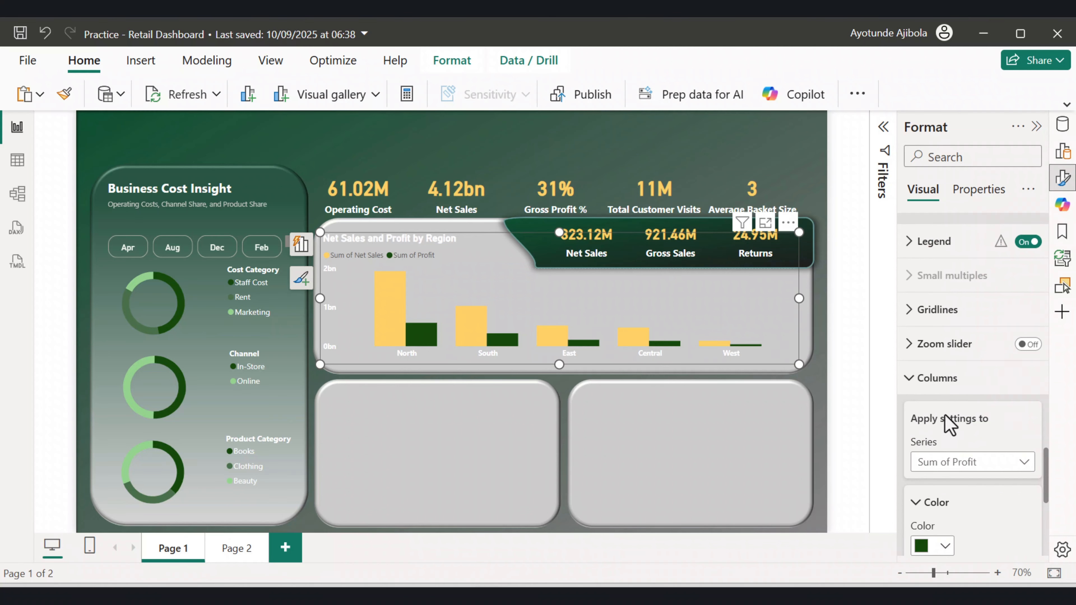
{"action": "scroll", "coordinate": [951, 406], "scroll_direction": "down", "scroll_amount": 5}
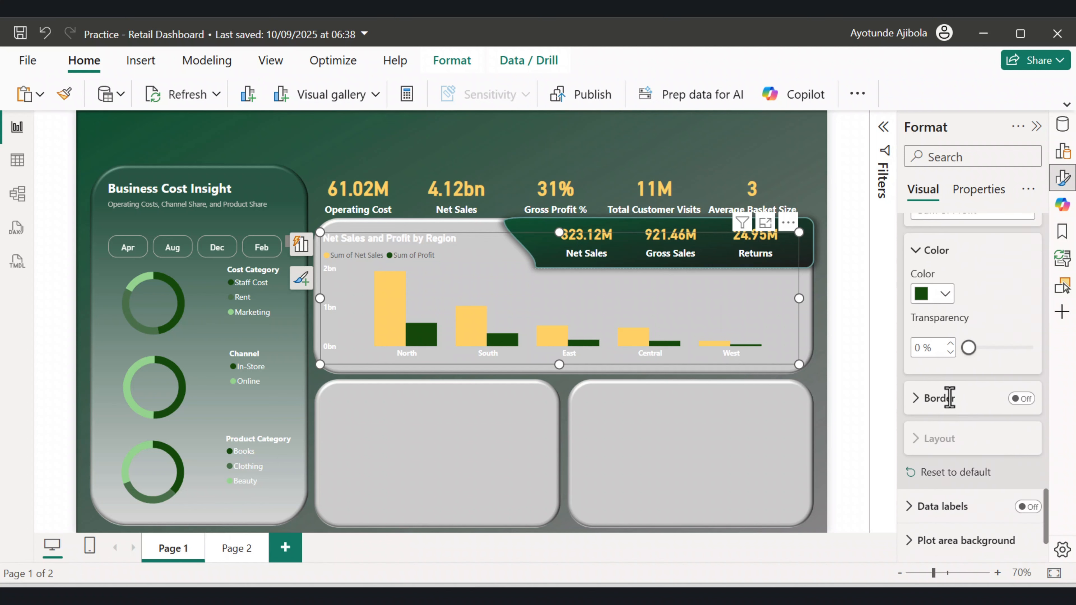
{"action": "scroll", "coordinate": [951, 404], "scroll_direction": "up", "scroll_amount": 3}
{"action": "scroll", "coordinate": [953, 406], "scroll_direction": "up", "scroll_amount": 3}
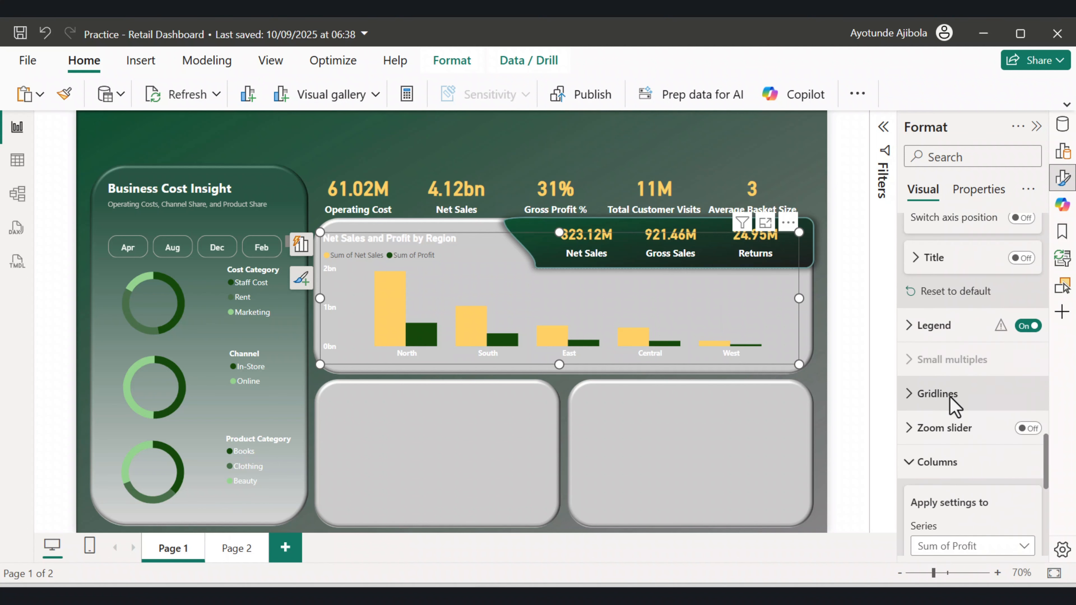
Set the legend text colour to White and make it bold.
{"action": "left_click", "coordinate": [909, 326]}
{"action": "scroll", "coordinate": [951, 358], "scroll_direction": "down", "scroll_amount": 2}
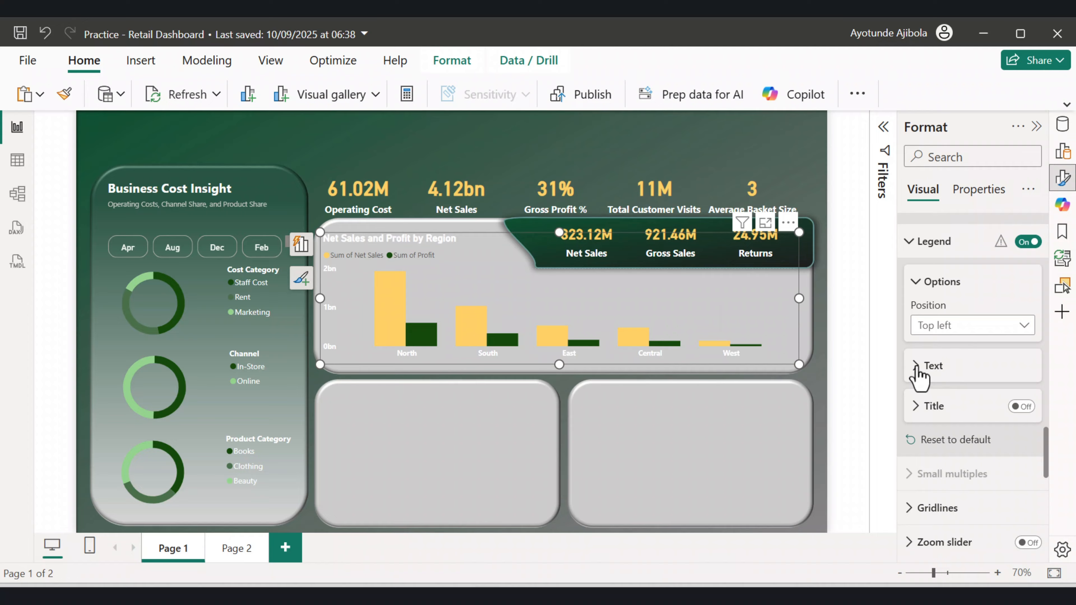
{"action": "left_click", "coordinate": [917, 366]}
{"action": "scroll", "coordinate": [949, 392], "scroll_direction": "down", "scroll_amount": 2}
{"action": "left_click", "coordinate": [944, 395]}
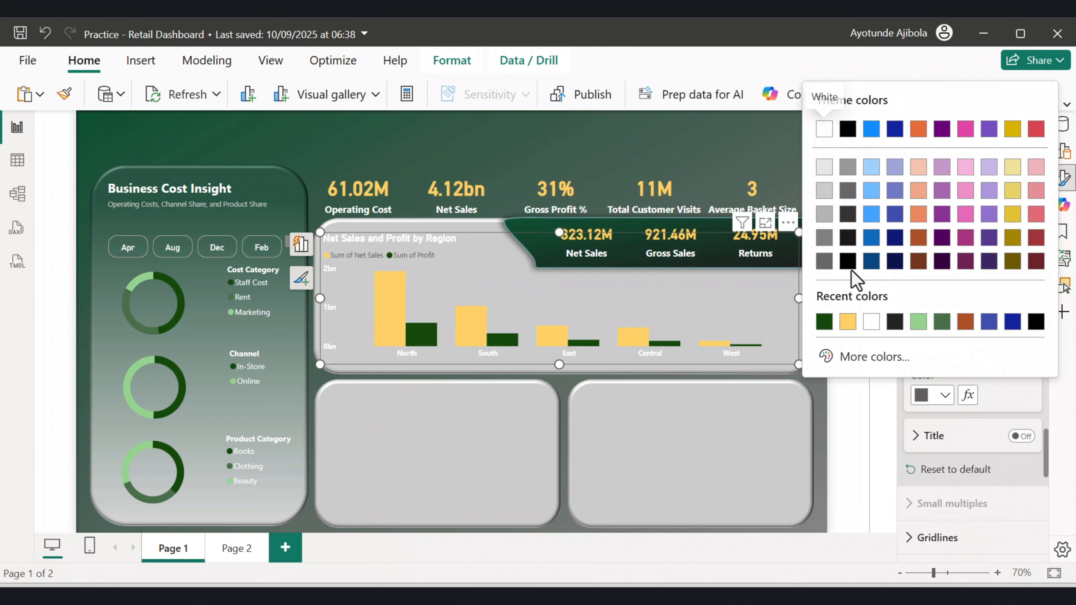
{"action": "left_click", "coordinate": [826, 128]}
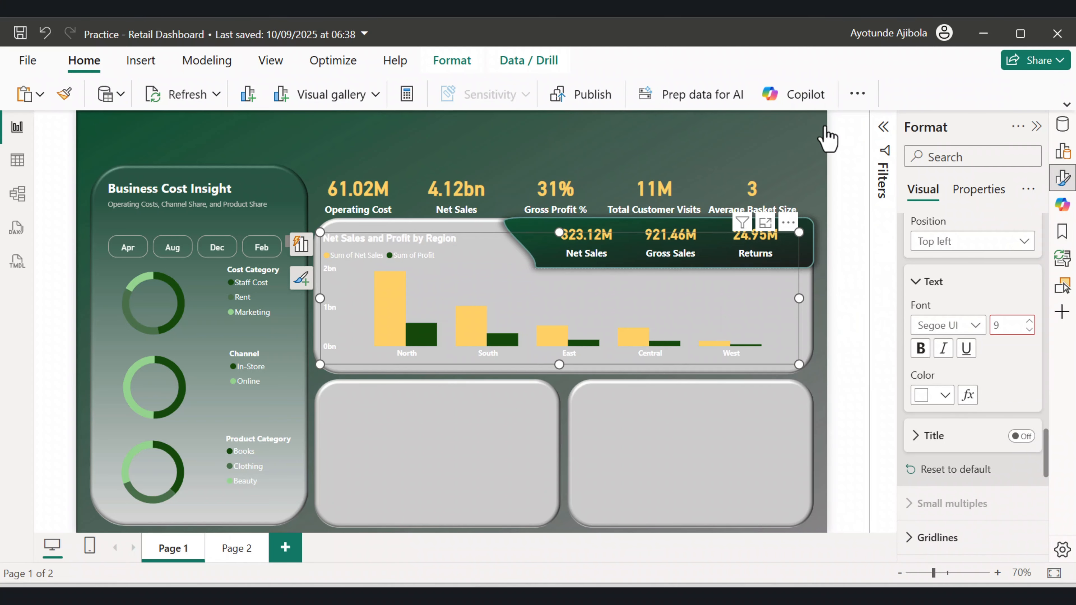
{"action": "left_click", "coordinate": [921, 349]}
{"action": "left_click", "coordinate": [752, 137]}
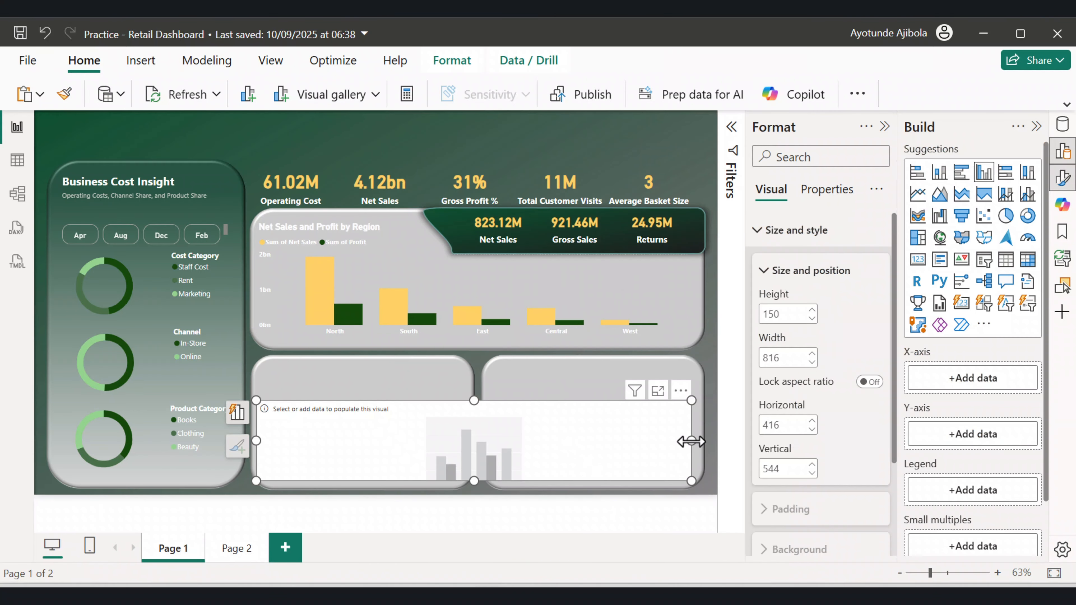
Move the new column chart into the lower-left panel.
{"action": "left_click_drag", "start_coordinate": [691, 442], "coordinate": [440, 425]}
Plot Net Sales and Returns by Month in the new column chart.
{"action": "left_click", "coordinate": [1062, 178]}
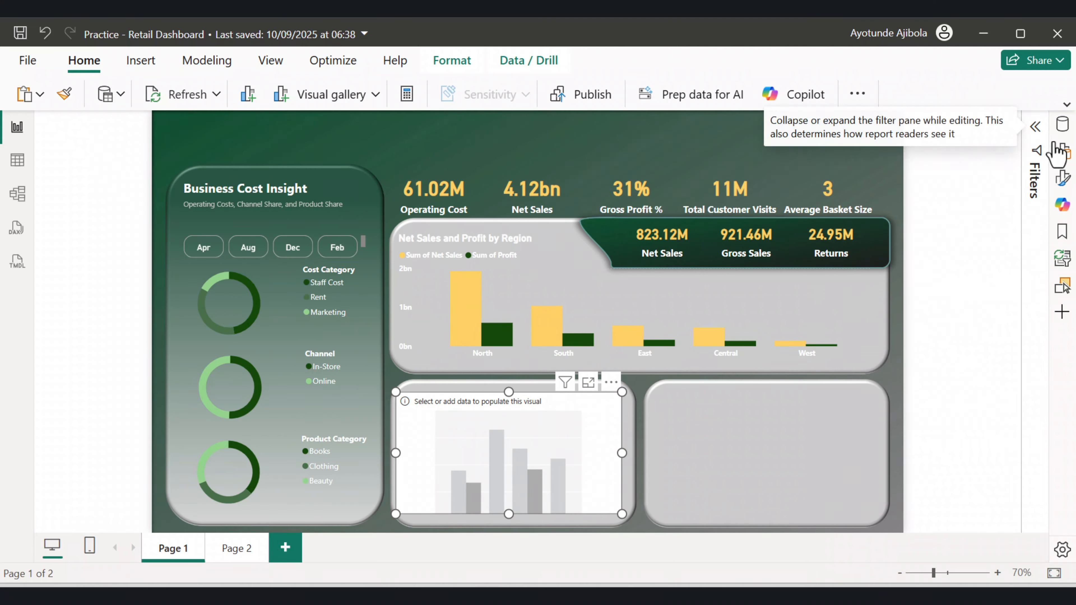
{"action": "left_click", "coordinate": [1035, 127]}
{"action": "left_click", "coordinate": [1062, 151]}
{"action": "left_click", "coordinate": [1063, 178]}
{"action": "left_click", "coordinate": [1063, 124]}
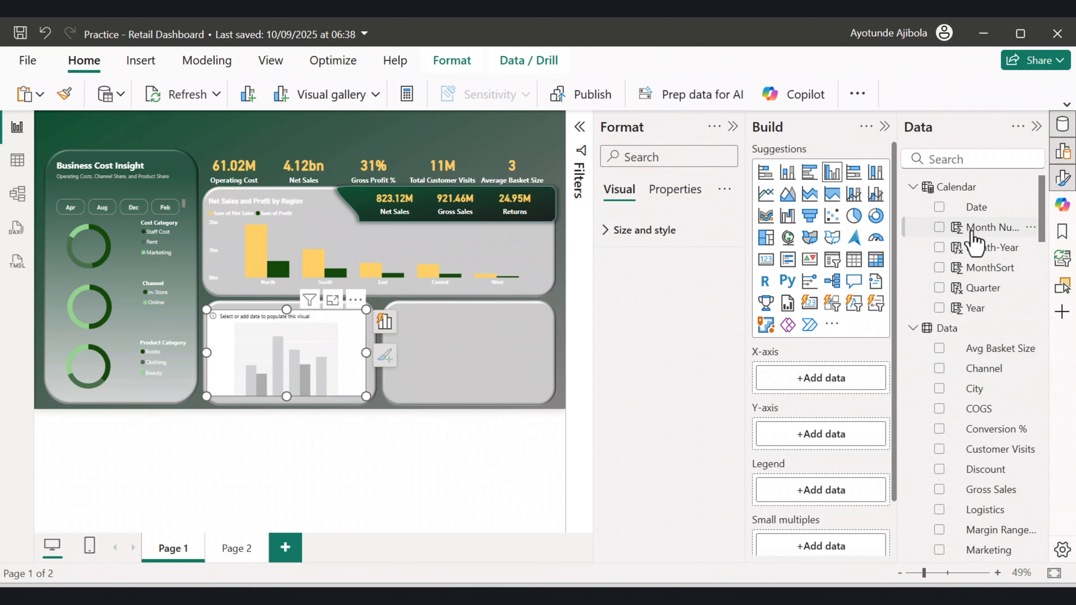
{"action": "scroll", "coordinate": [982, 360], "scroll_direction": "down", "scroll_amount": 5}
{"action": "left_click_drag", "start_coordinate": [974, 459], "coordinate": [851, 407]}
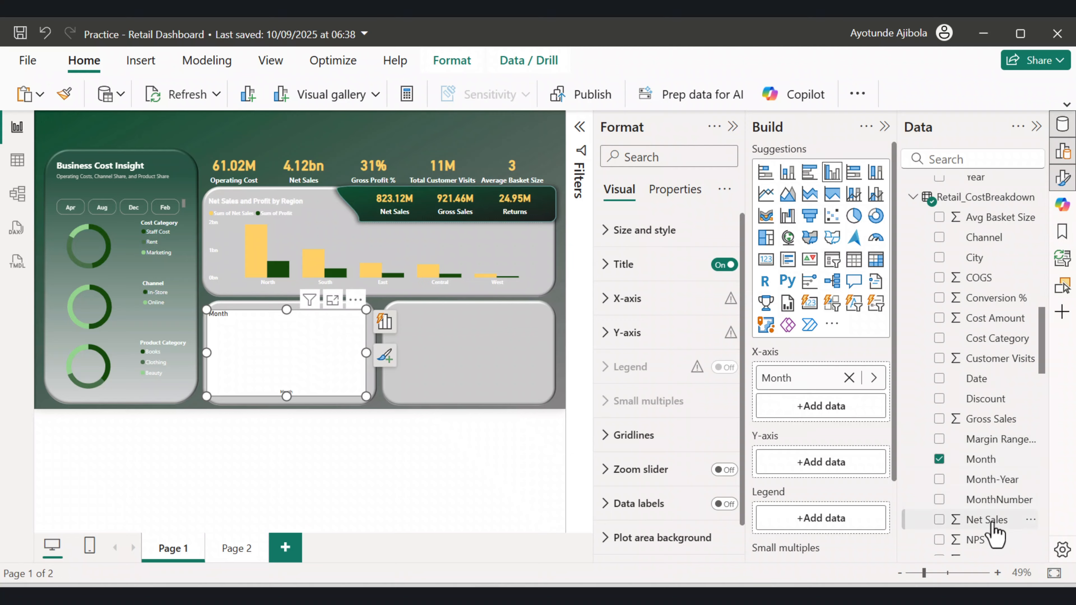
{"action": "left_click_drag", "start_coordinate": [987, 519], "coordinate": [849, 477]}
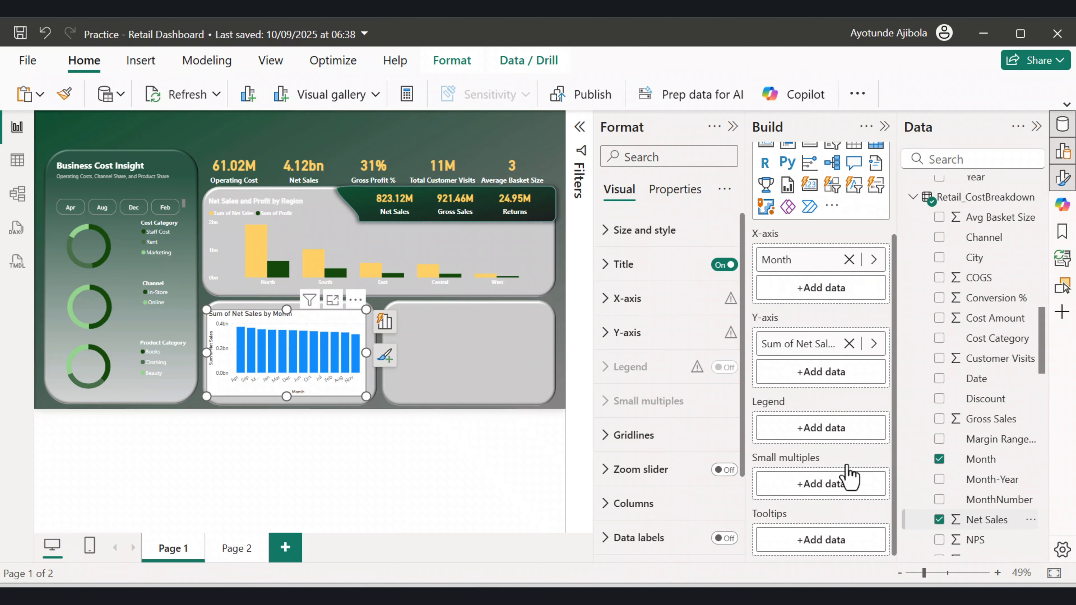
{"action": "scroll", "coordinate": [993, 485], "scroll_direction": "down", "scroll_amount": 3}
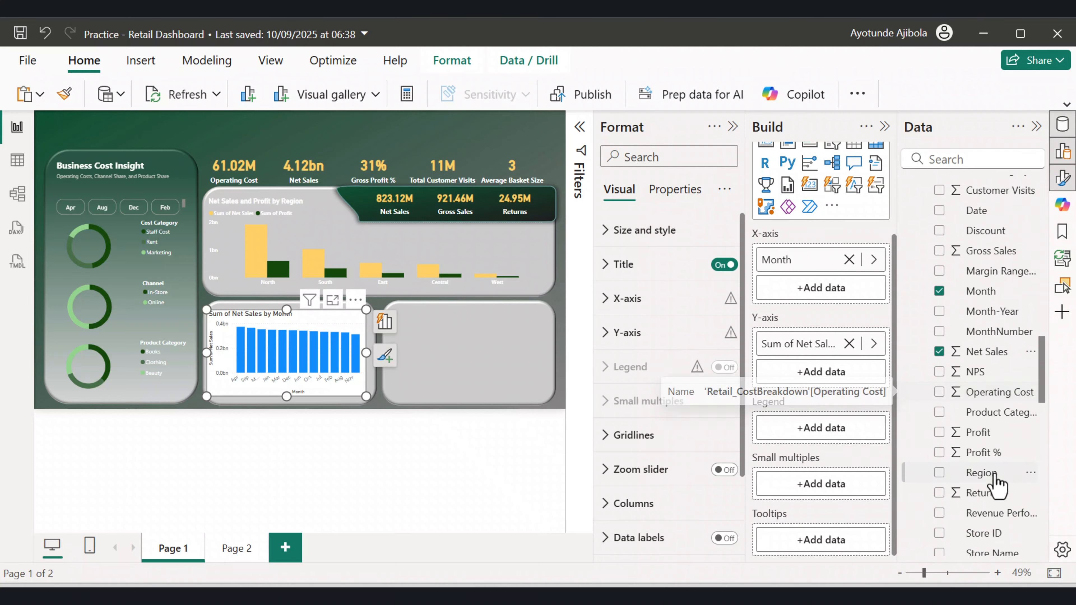
{"action": "scroll", "coordinate": [998, 483], "scroll_direction": "down", "scroll_amount": 2}
{"action": "left_click_drag", "start_coordinate": [983, 408], "coordinate": [843, 381]}
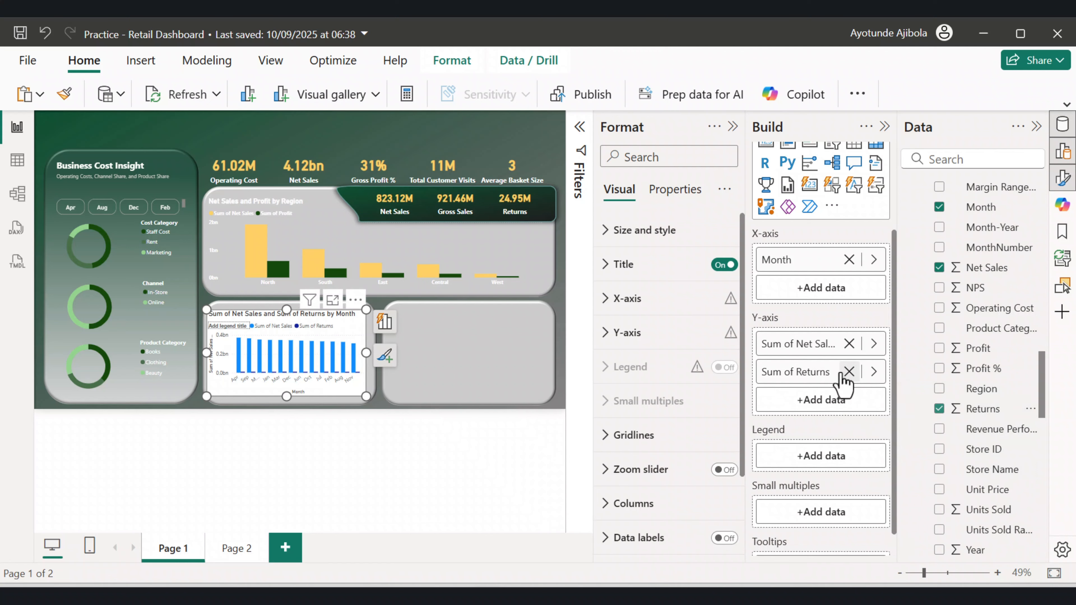
Turn off the new chart's background.
{"action": "left_click", "coordinate": [1062, 178]}
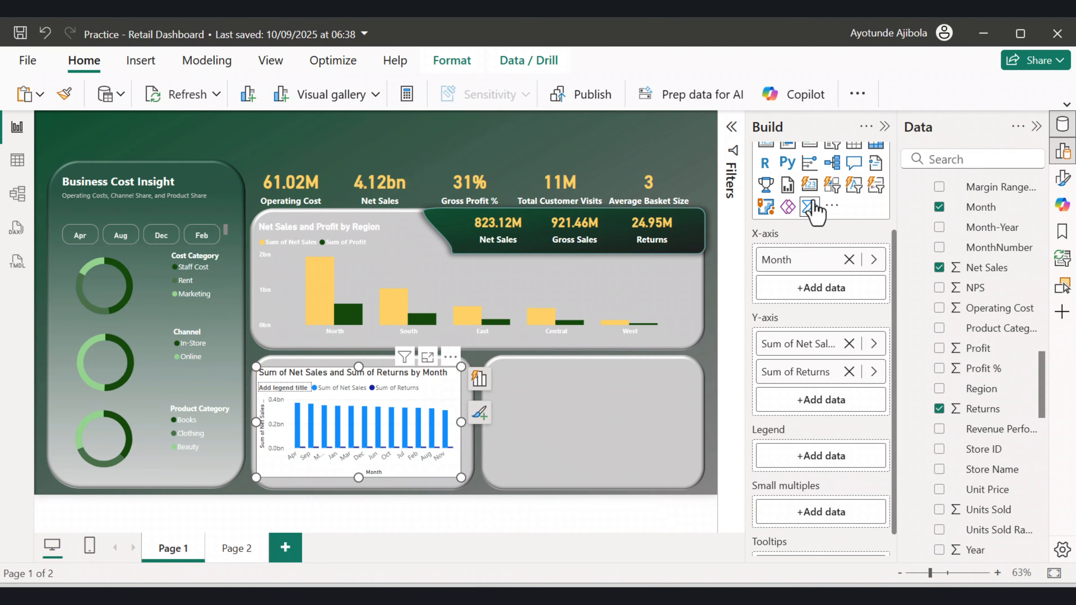
{"action": "left_click", "coordinate": [884, 127]}
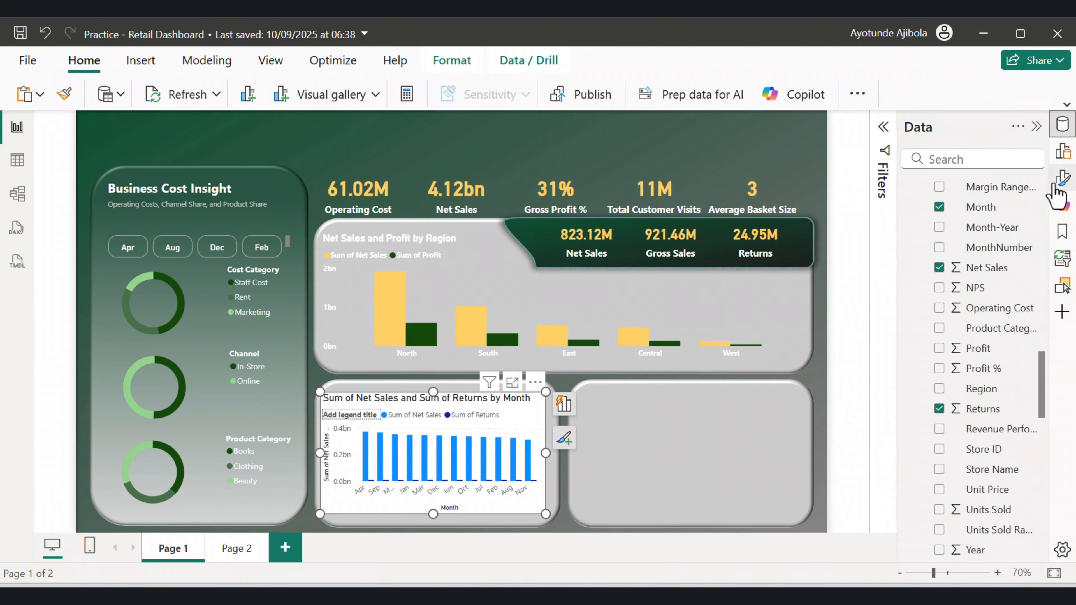
{"action": "left_click", "coordinate": [1054, 186]}
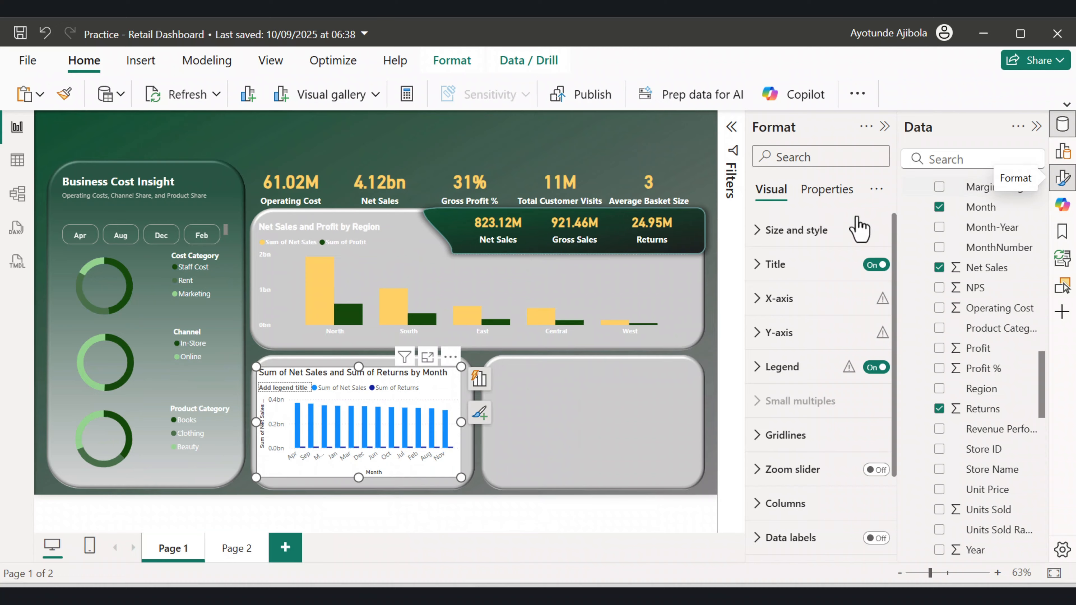
{"action": "left_click", "coordinate": [752, 230]}
{"action": "scroll", "coordinate": [790, 409], "scroll_direction": "down", "scroll_amount": 5}
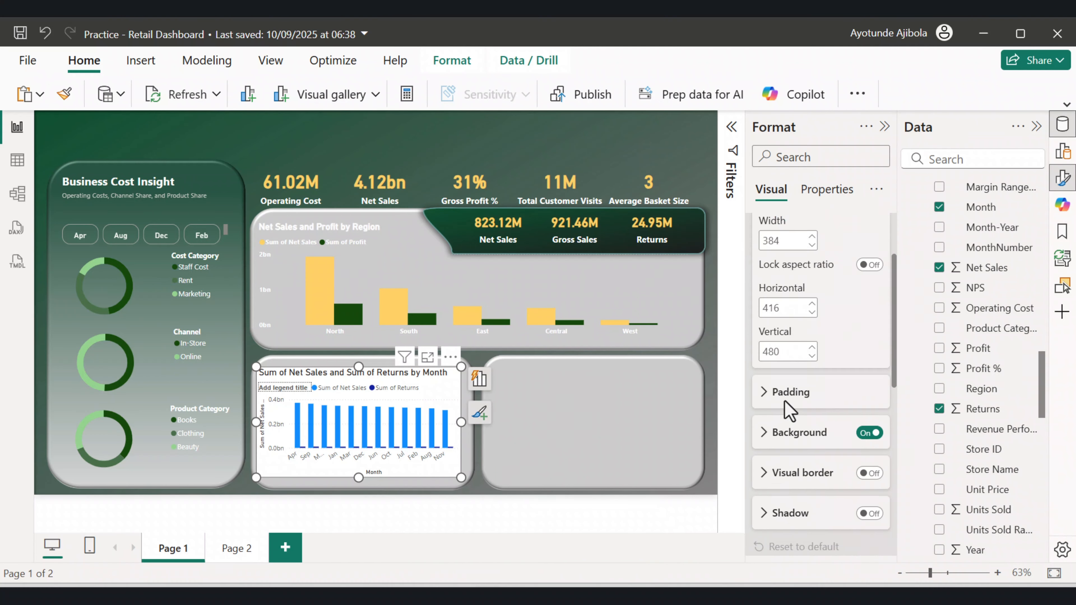
{"action": "left_click", "coordinate": [868, 382]}
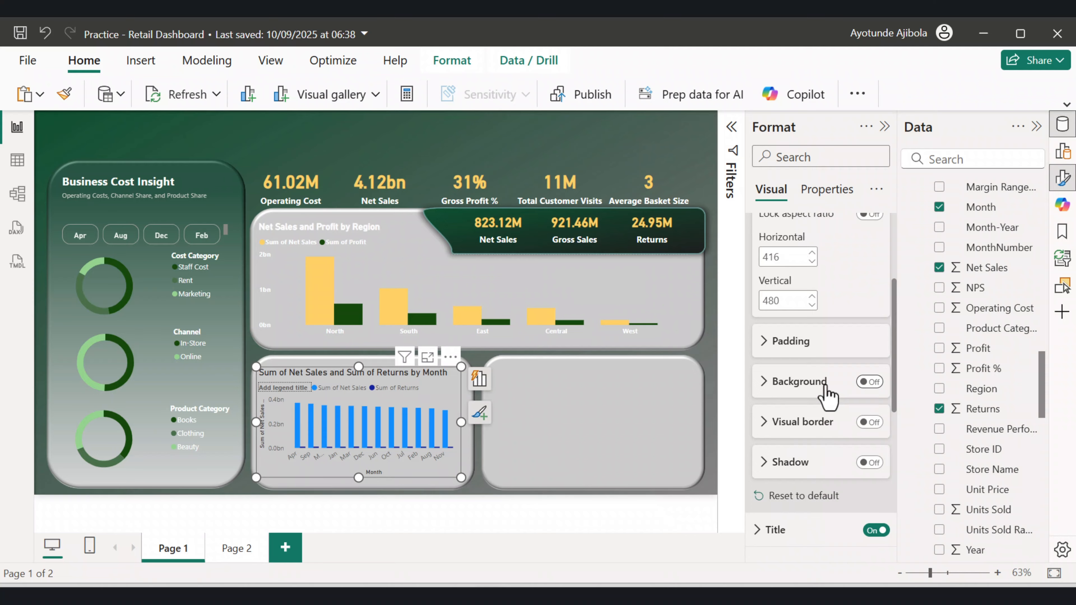
{"action": "scroll", "coordinate": [822, 392], "scroll_direction": "down", "scroll_amount": 4}
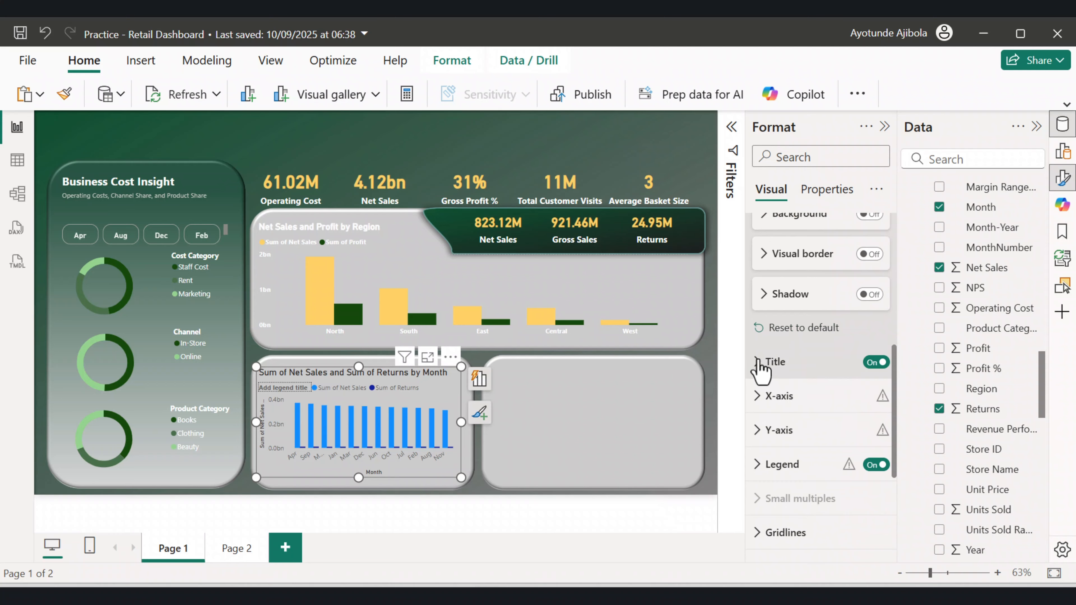
Rename the column chart's title to Net Sales and Returns by Month.
{"action": "left_click", "coordinate": [760, 362]}
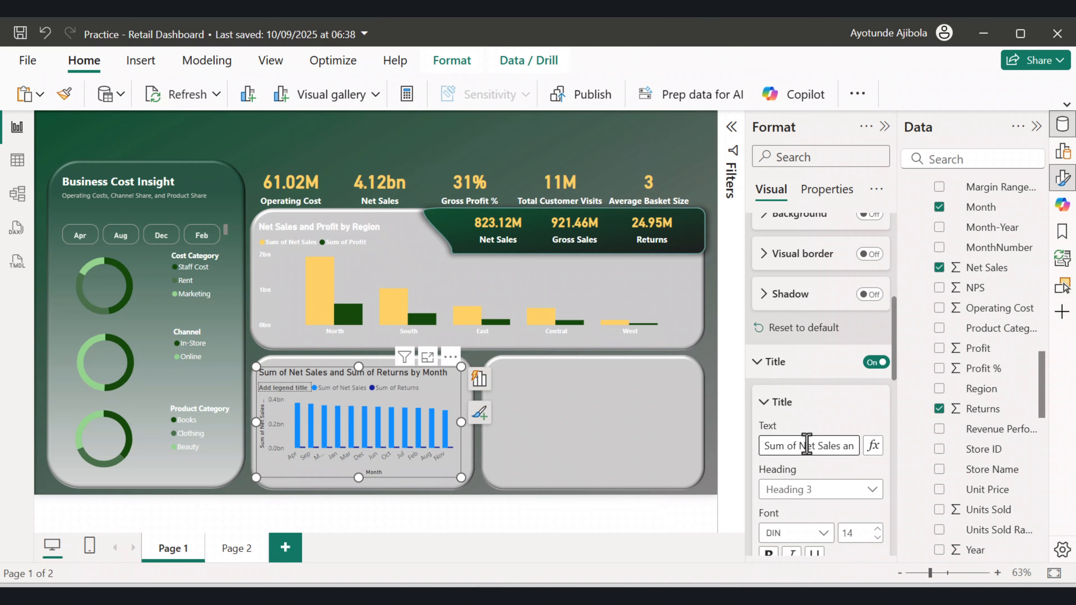
{"action": "left_click_drag", "start_coordinate": [799, 445], "coordinate": [740, 449]}
{"action": "key", "text": "BackSpace"}
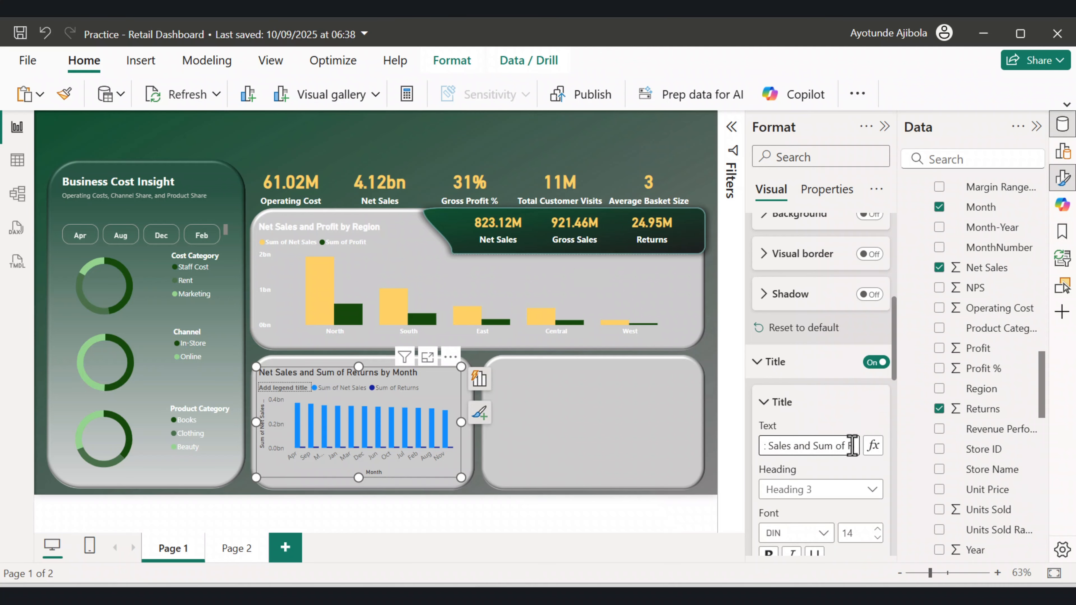
{"action": "left_click_drag", "start_coordinate": [846, 446], "coordinate": [814, 446]}
{"action": "key", "text": "BackSpace"}
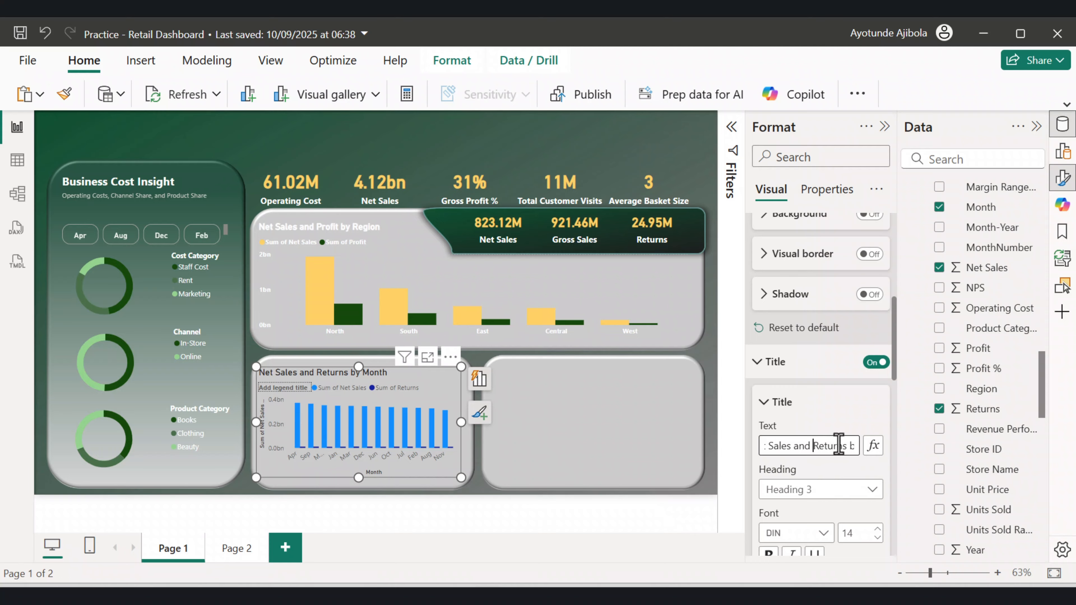
Set the chart title's text colour to White and make it bold.
{"action": "scroll", "coordinate": [830, 454], "scroll_direction": "down", "scroll_amount": 2}
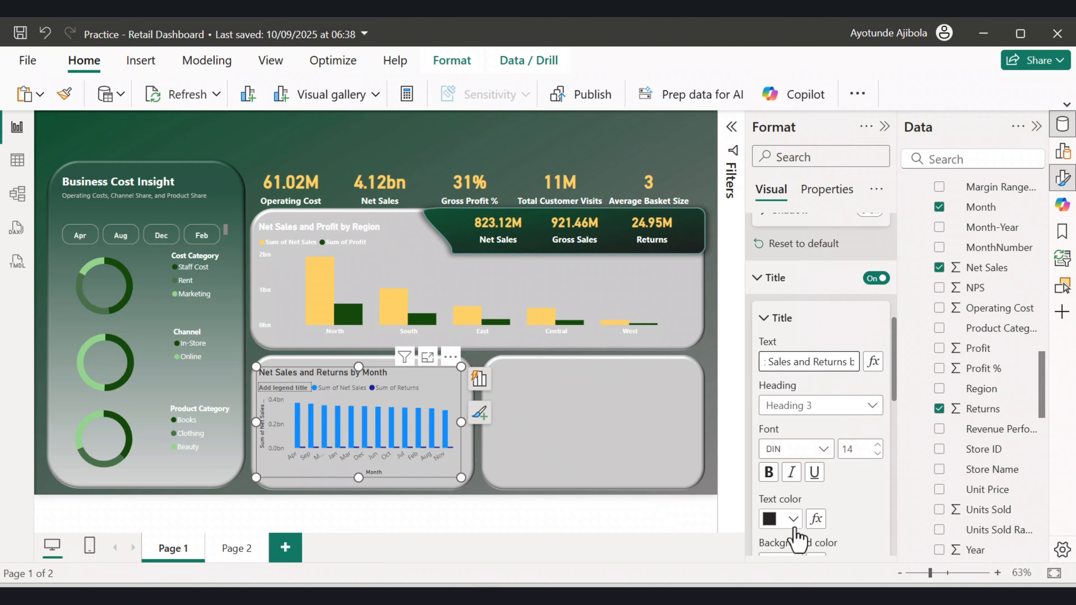
{"action": "left_click", "coordinate": [799, 519]}
{"action": "left_click", "coordinate": [780, 253]}
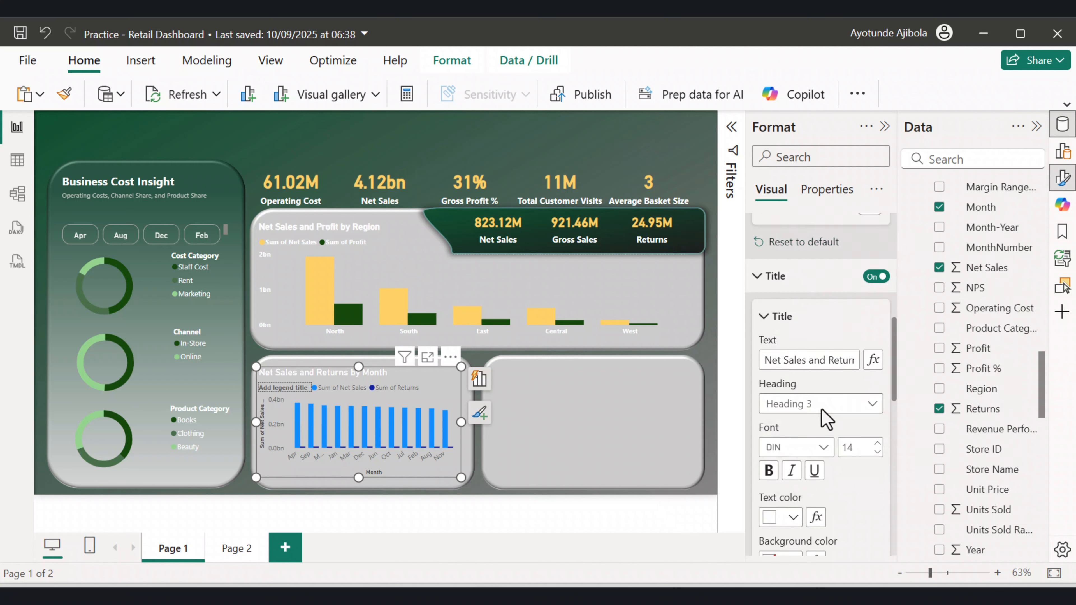
{"action": "scroll", "coordinate": [805, 409], "scroll_direction": "down", "scroll_amount": 2}
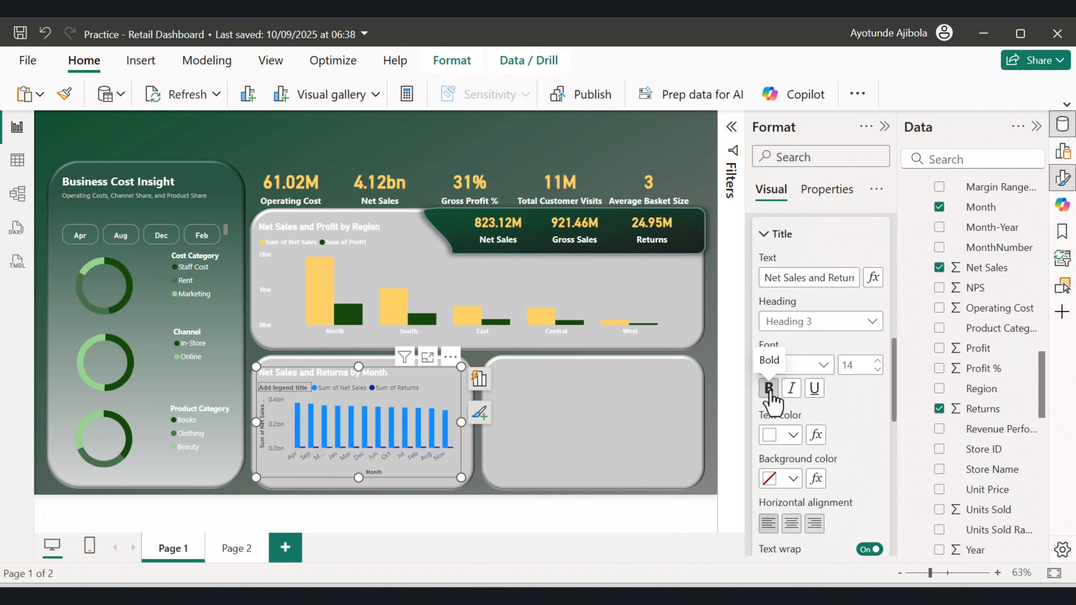
{"action": "left_click", "coordinate": [769, 389]}
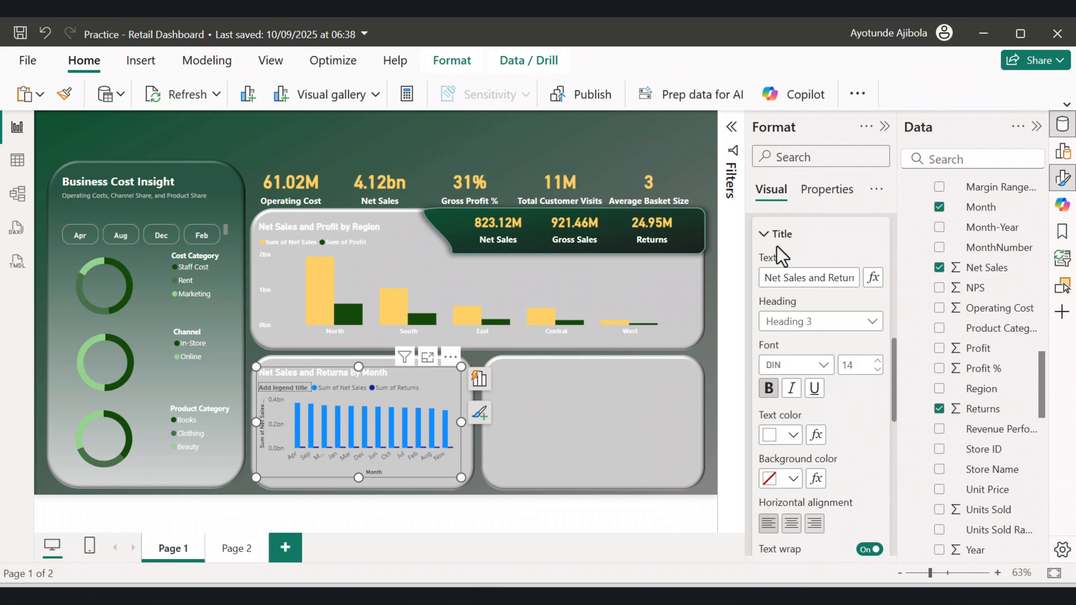
Format the X-axis labels White, bold, at font size 8, and turn off the X-axis title.
{"action": "left_click", "coordinate": [768, 236]}
{"action": "scroll", "coordinate": [864, 366], "scroll_direction": "down", "scroll_amount": 2}
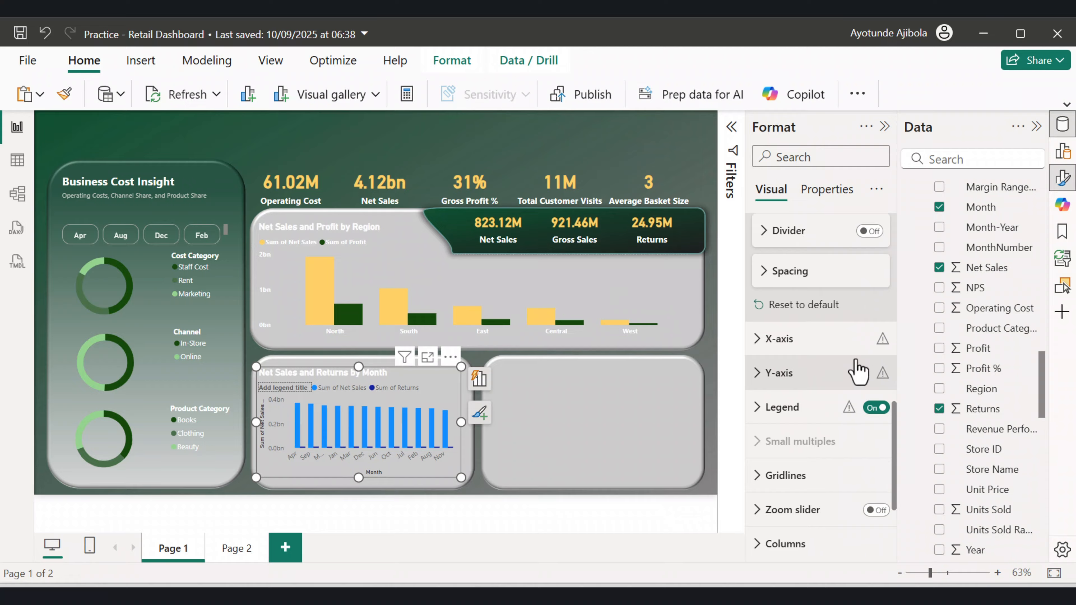
{"action": "scroll", "coordinate": [856, 372], "scroll_direction": "down", "scroll_amount": 1}
{"action": "scroll", "coordinate": [852, 373], "scroll_direction": "up", "scroll_amount": 1}
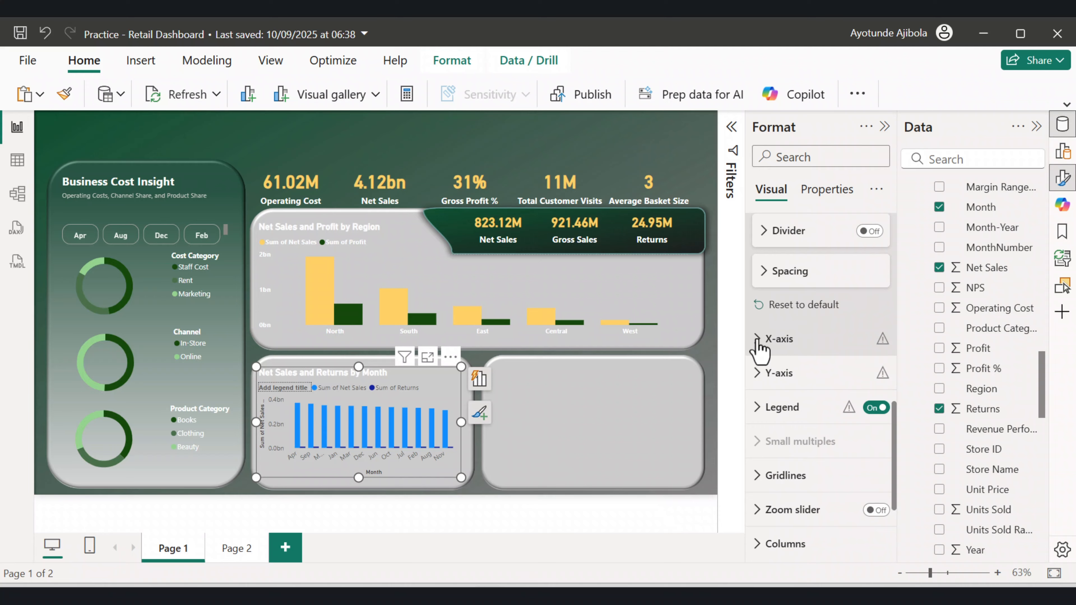
{"action": "left_click", "coordinate": [757, 341]}
{"action": "scroll", "coordinate": [811, 405], "scroll_direction": "down", "scroll_amount": 2}
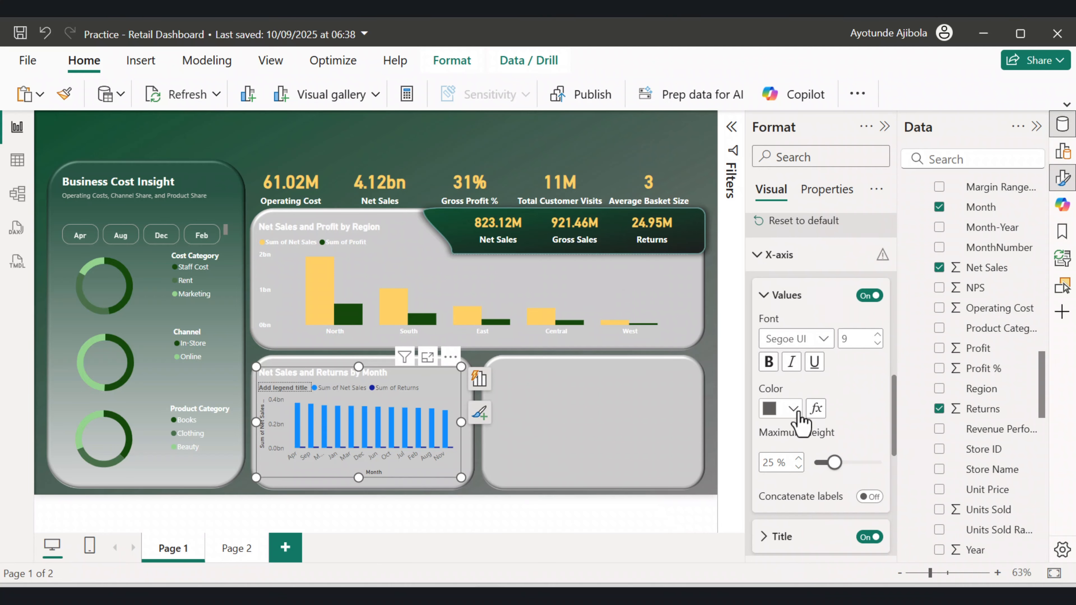
{"action": "left_click", "coordinate": [792, 409]}
{"action": "left_click", "coordinate": [779, 144]}
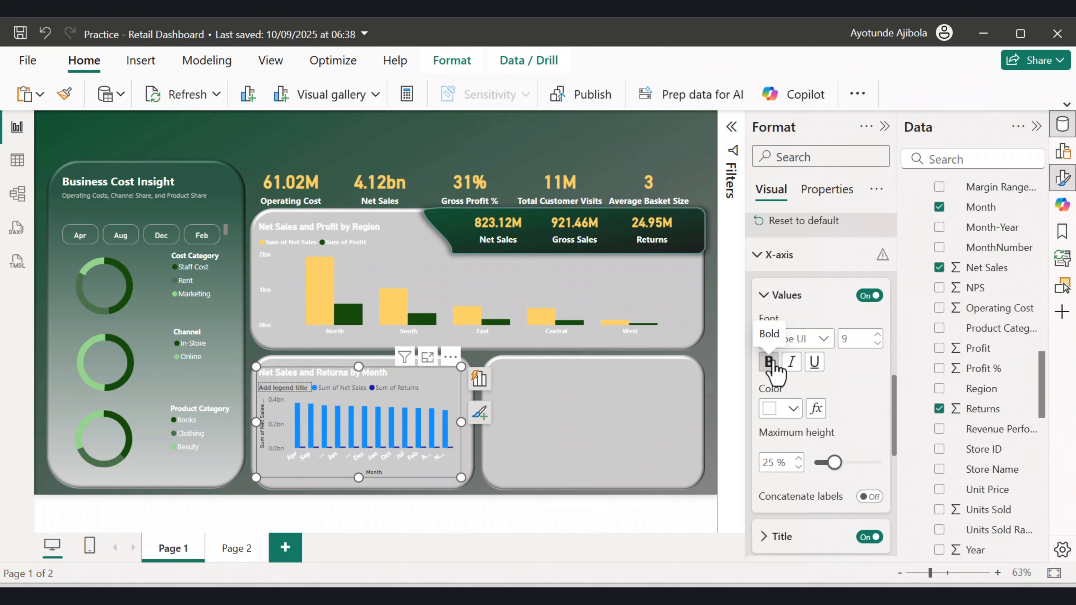
{"action": "left_click", "coordinate": [770, 361]}
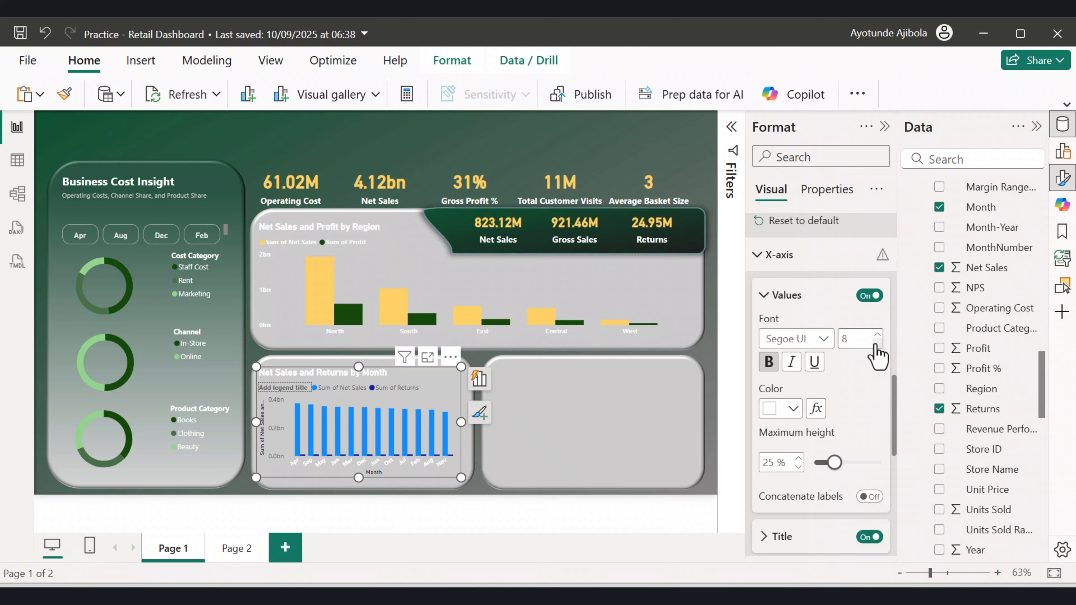
{"action": "left_click", "coordinate": [876, 337]}
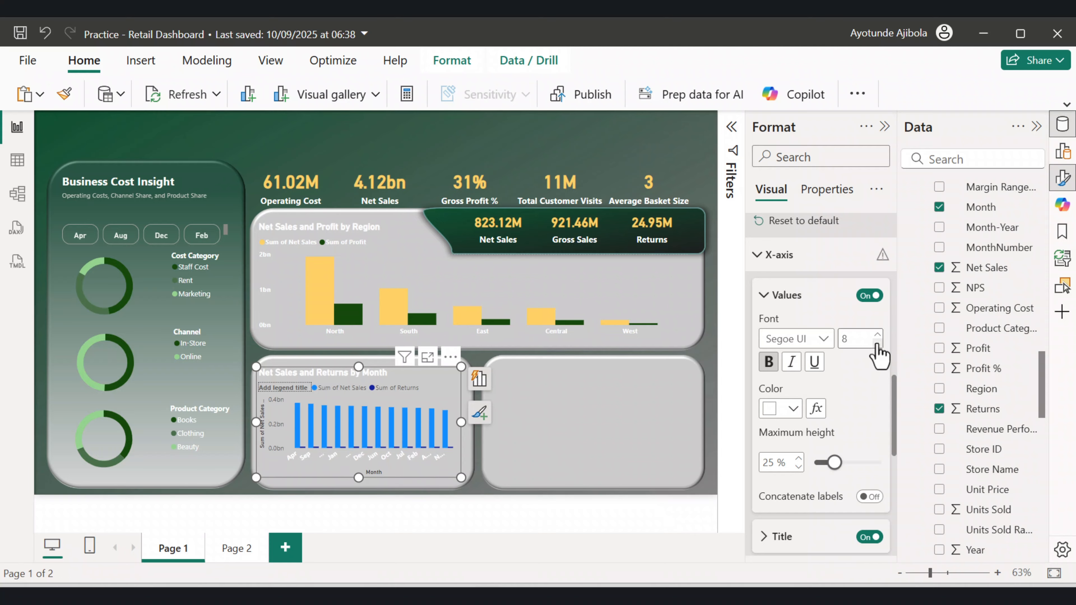
{"action": "key", "text": "ctrl+z"}
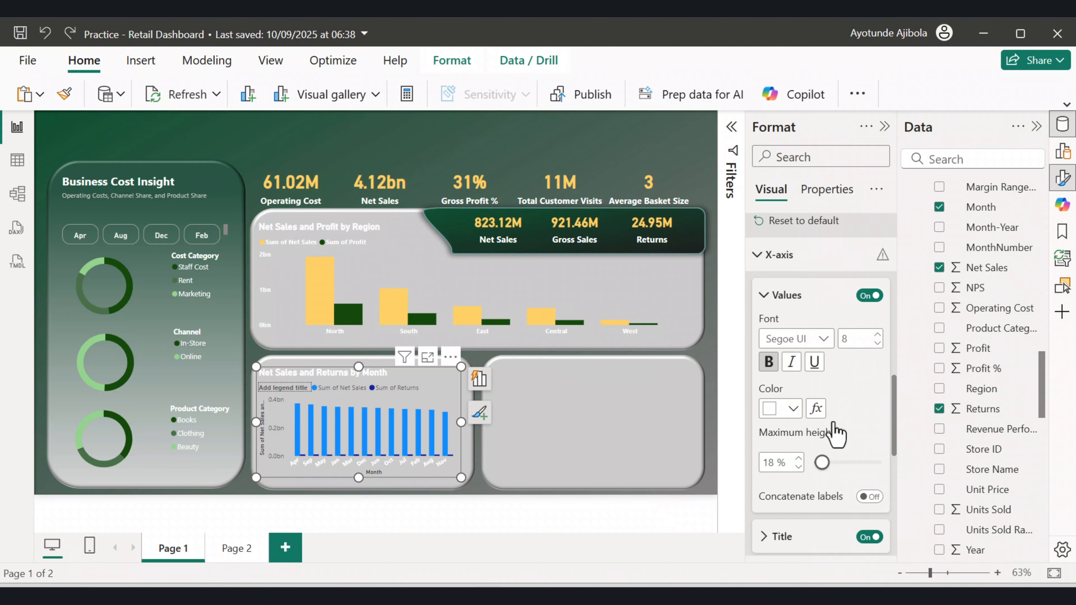
{"action": "left_click", "coordinate": [869, 537]}
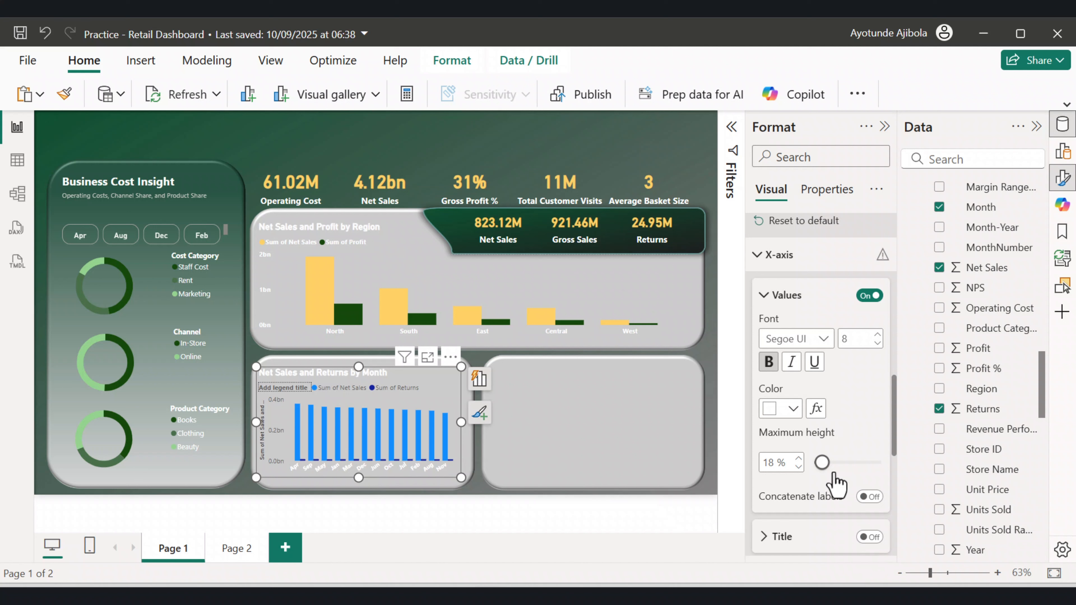
Set the Y-axis values to White and bold, and turn off the Y-axis title.
{"action": "scroll", "coordinate": [834, 473], "scroll_direction": "down", "scroll_amount": 10}
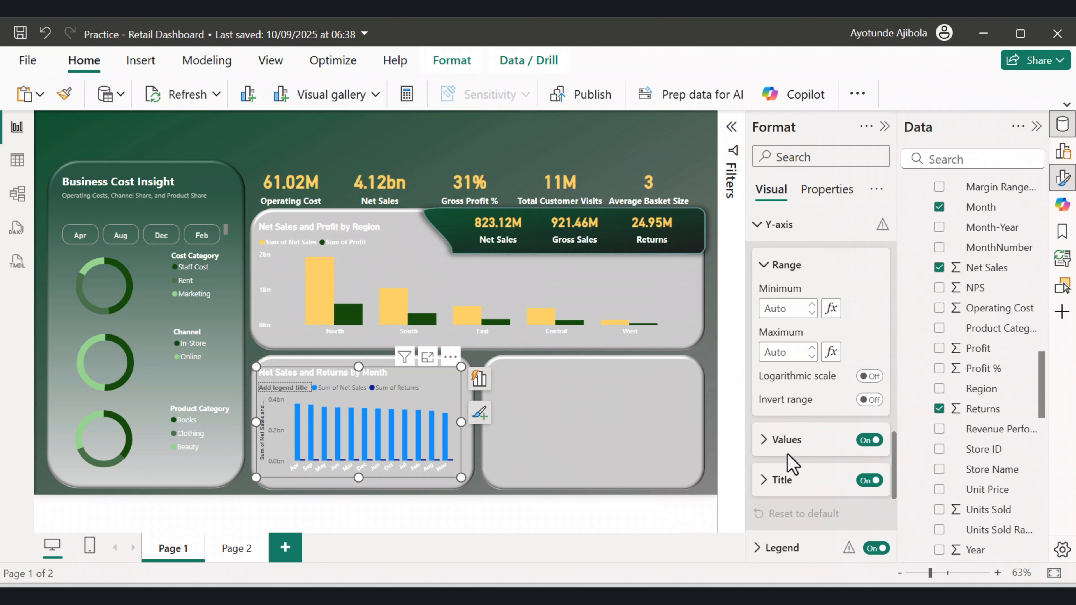
{"action": "left_click", "coordinate": [764, 440]}
{"action": "scroll", "coordinate": [769, 444], "scroll_direction": "down", "scroll_amount": 1}
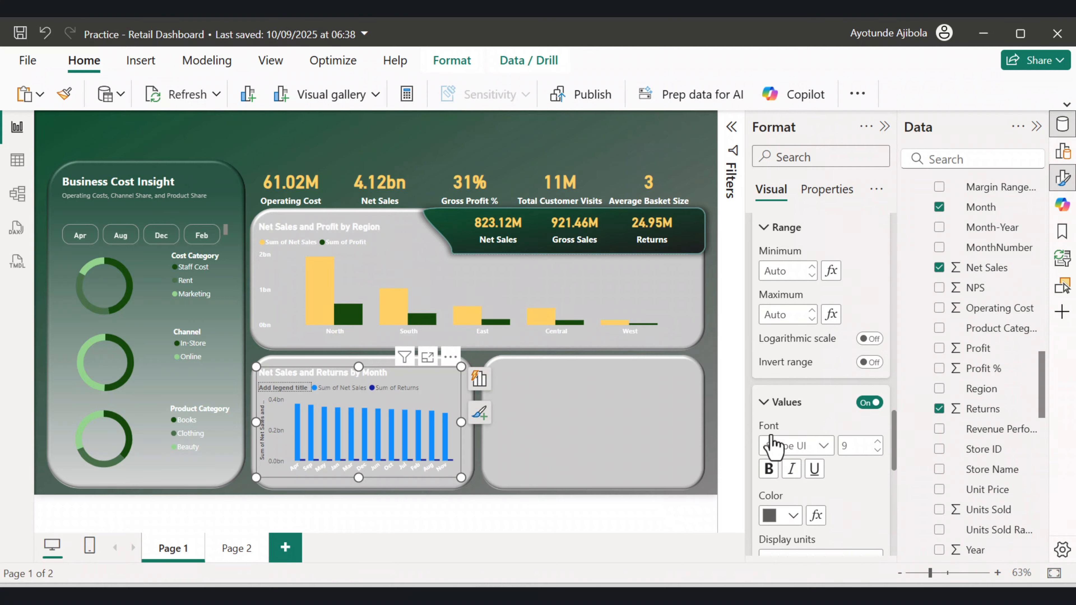
{"action": "left_click", "coordinate": [792, 469]}
{"action": "left_click", "coordinate": [781, 203]}
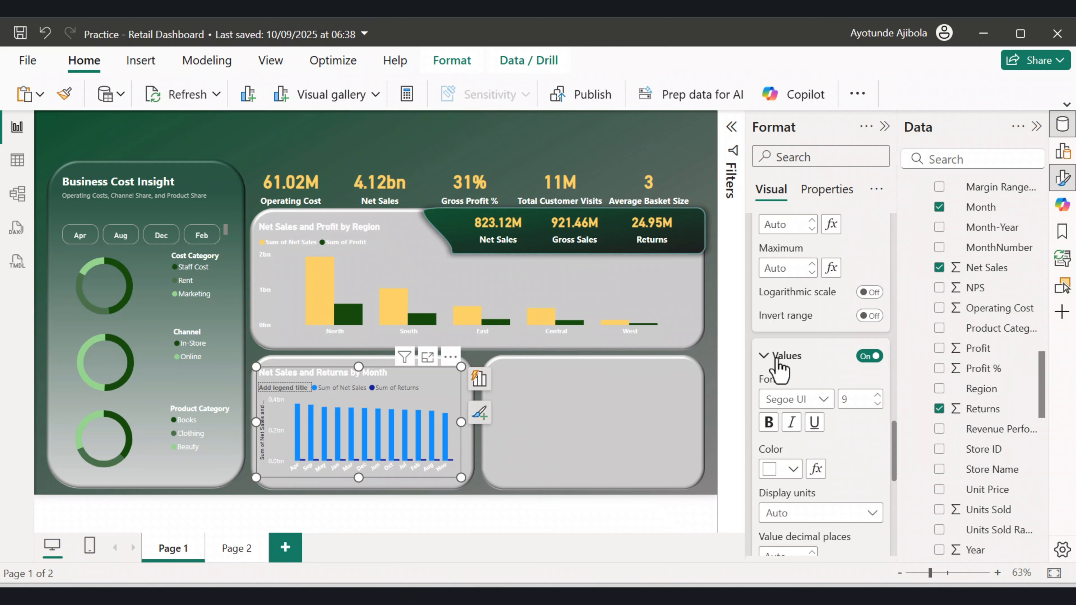
{"action": "left_click", "coordinate": [769, 422]}
{"action": "scroll", "coordinate": [880, 436], "scroll_direction": "down", "scroll_amount": 1}
{"action": "scroll", "coordinate": [881, 444], "scroll_direction": "down", "scroll_amount": 2}
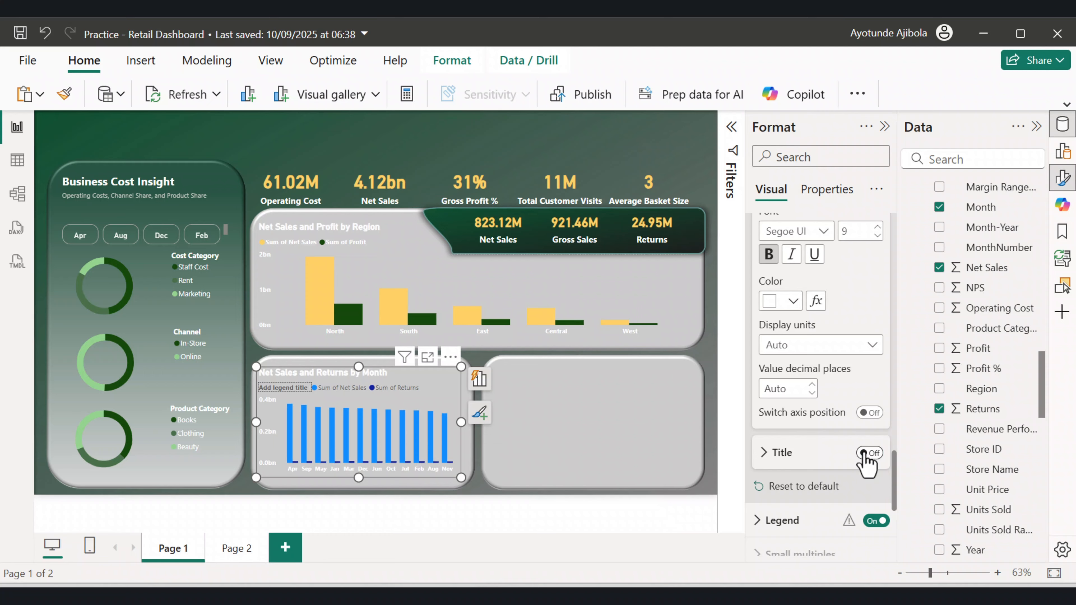
{"action": "scroll", "coordinate": [824, 452], "scroll_direction": "down", "scroll_amount": 2}
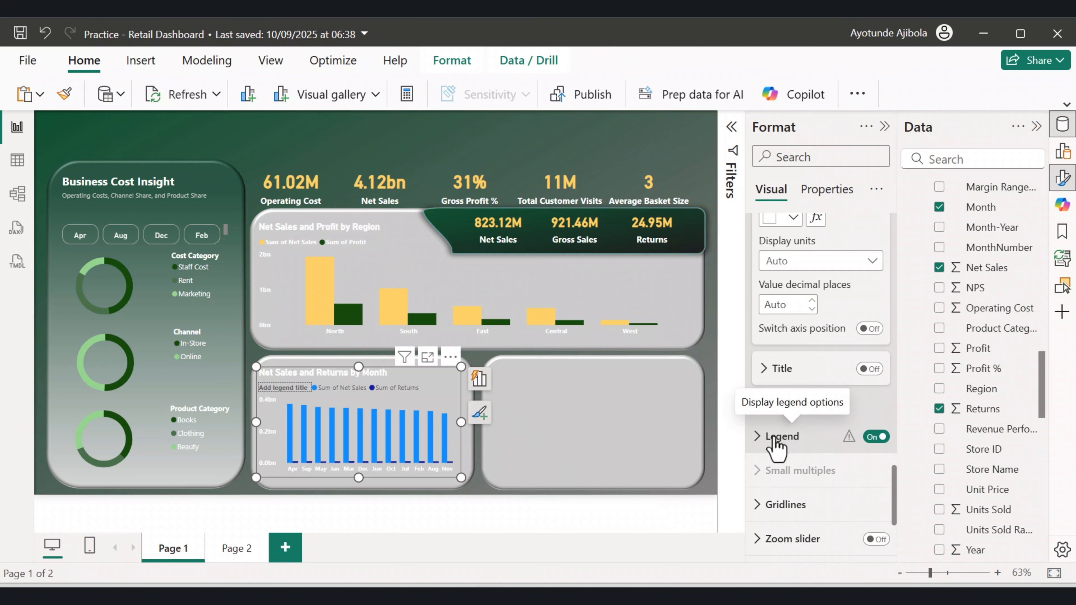
Turn off the legend title and set the legend text to White and bold.
{"action": "left_click", "coordinate": [756, 439]}
{"action": "scroll", "coordinate": [792, 443], "scroll_direction": "down", "scroll_amount": 2}
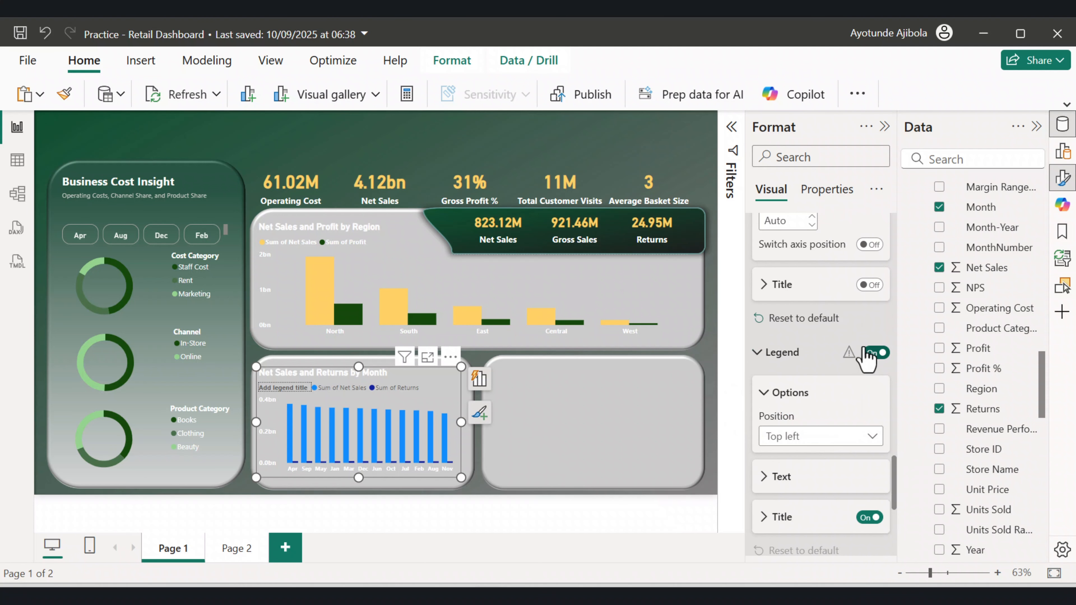
{"action": "scroll", "coordinate": [795, 443], "scroll_direction": "down", "scroll_amount": 2}
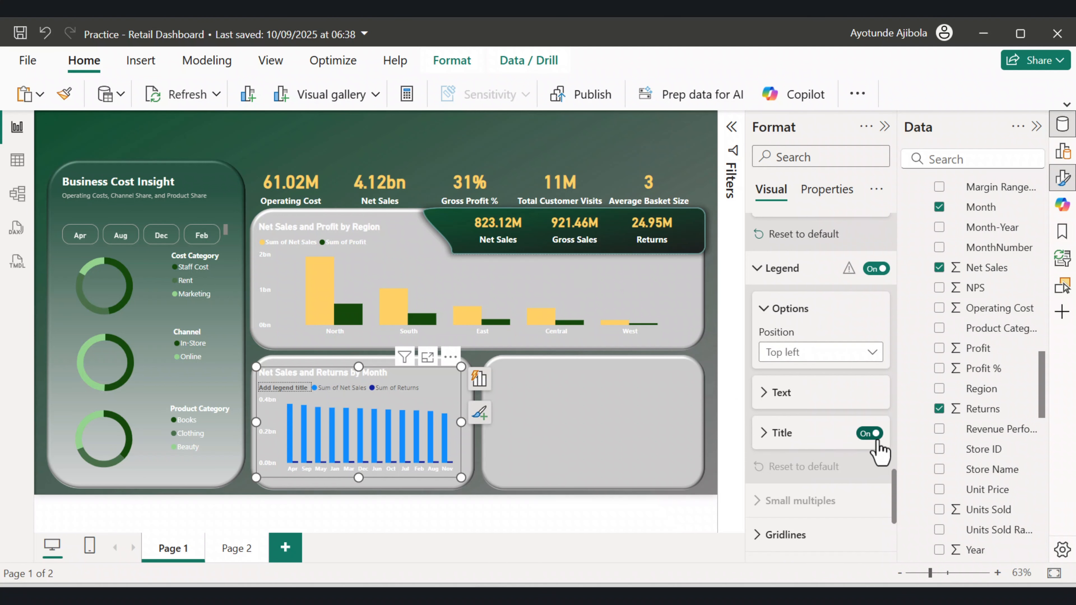
{"action": "left_click", "coordinate": [869, 433]}
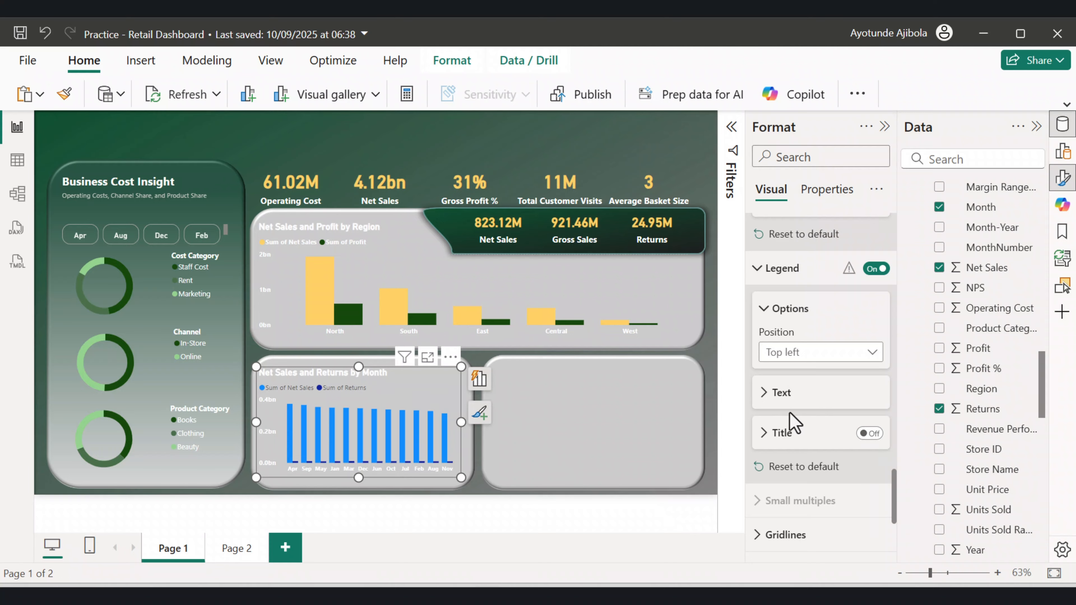
{"action": "left_click", "coordinate": [773, 395]}
{"action": "scroll", "coordinate": [771, 419], "scroll_direction": "down", "scroll_amount": 1}
{"action": "scroll", "coordinate": [775, 426], "scroll_direction": "down", "scroll_amount": 1}
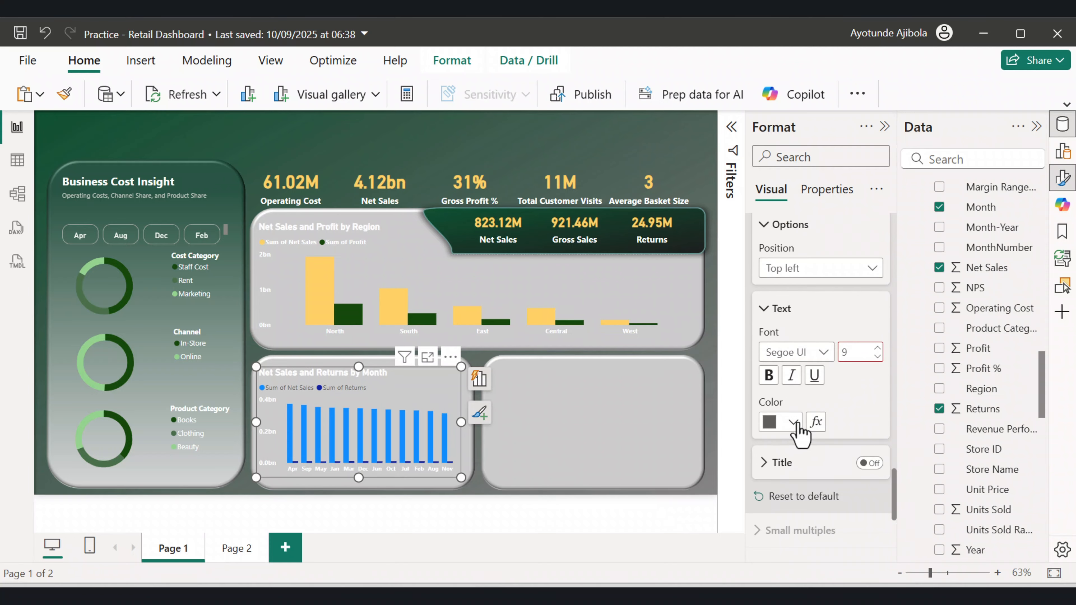
{"action": "left_click", "coordinate": [790, 421]}
{"action": "left_click", "coordinate": [789, 162]}
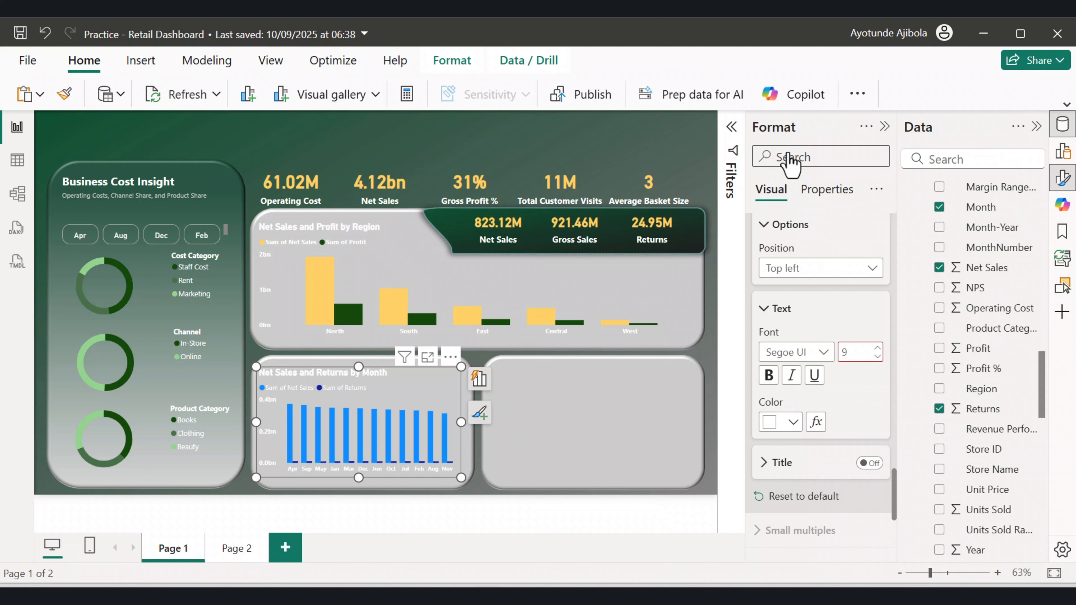
{"action": "left_click", "coordinate": [769, 376]}
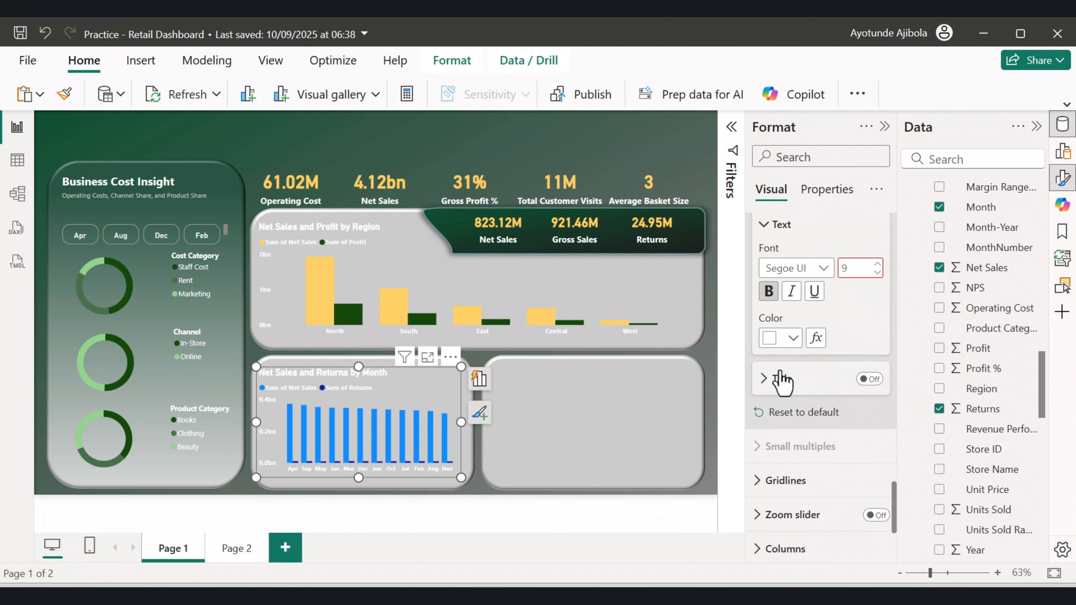
Colour the Sum of Net Sales columns yellow.
{"action": "scroll", "coordinate": [783, 379], "scroll_direction": "down", "scroll_amount": 3}
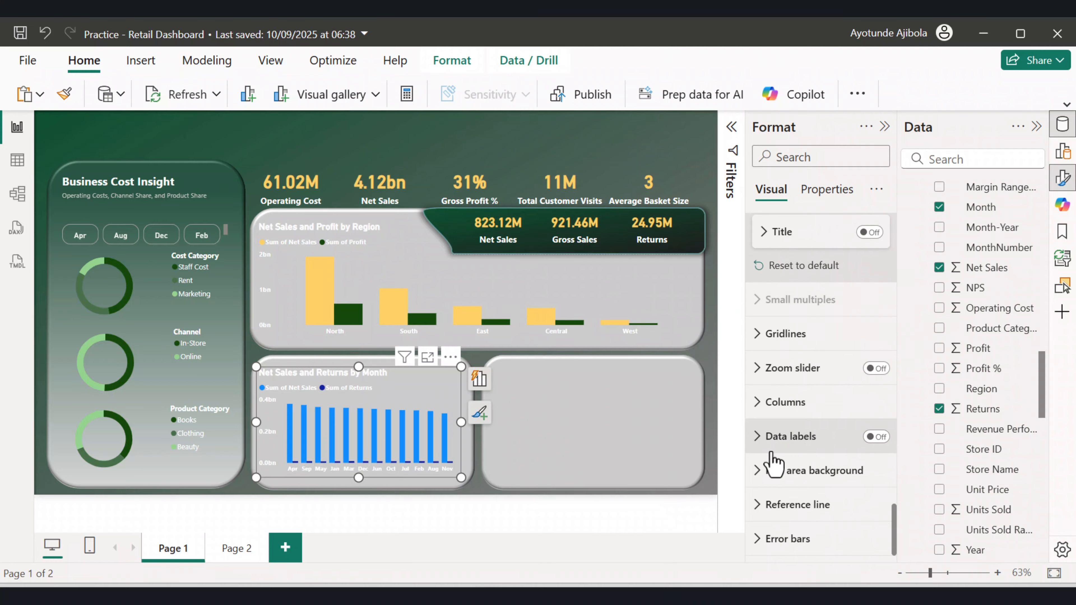
{"action": "left_click", "coordinate": [758, 407]}
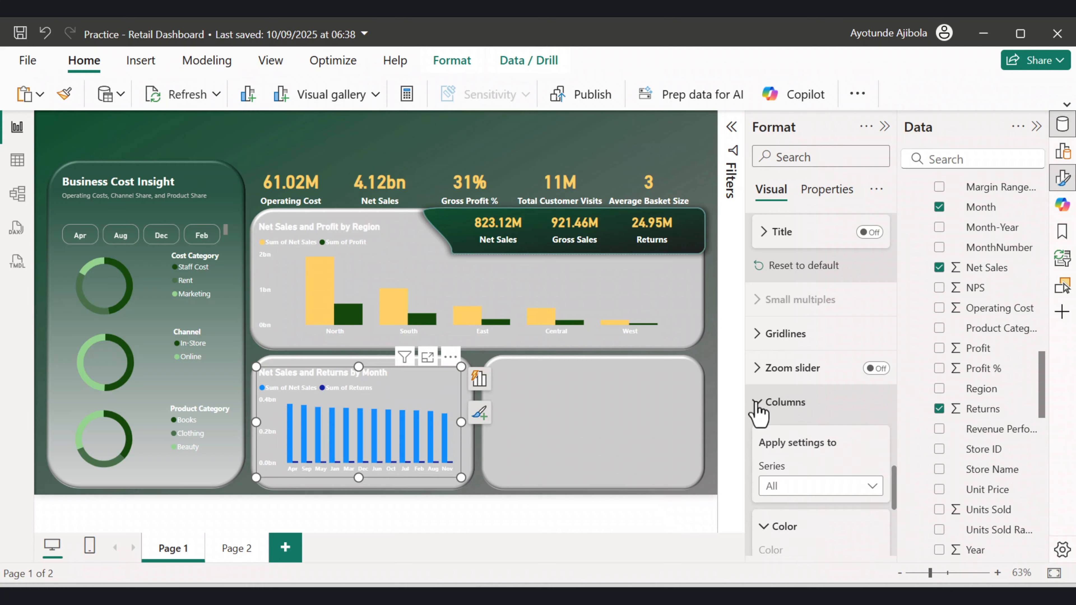
{"action": "scroll", "coordinate": [759, 409], "scroll_direction": "down", "scroll_amount": 2}
{"action": "left_click", "coordinate": [838, 407]}
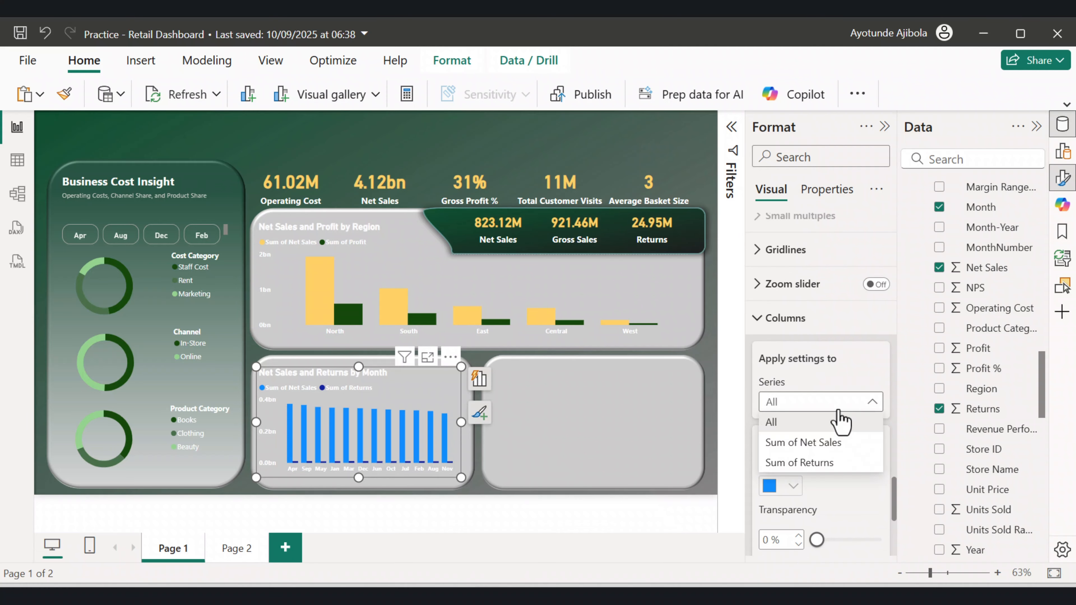
{"action": "left_click", "coordinate": [805, 441]}
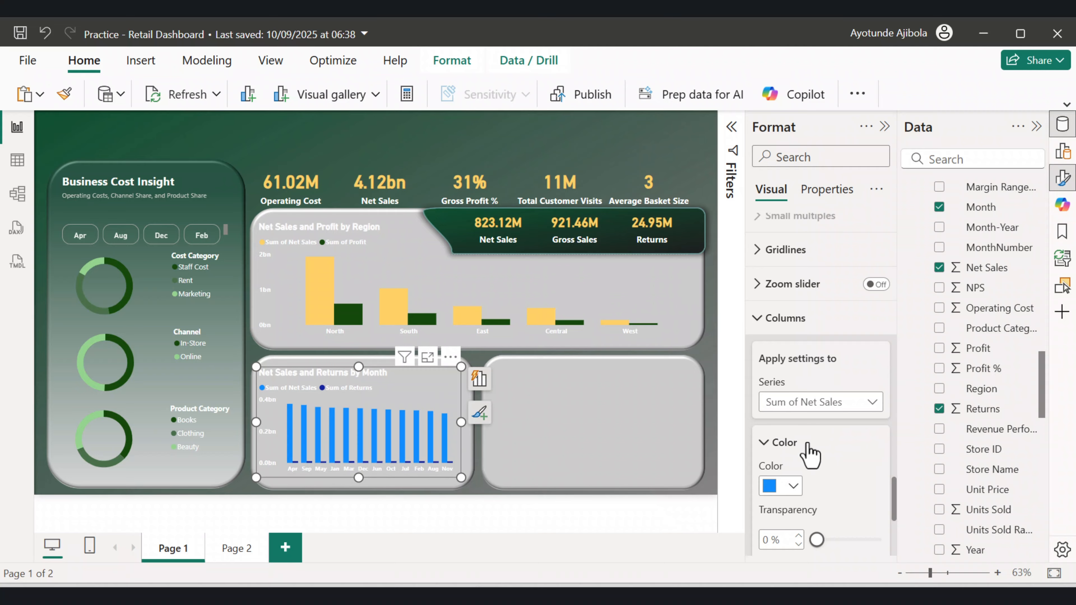
{"action": "scroll", "coordinate": [826, 449], "scroll_direction": "down", "scroll_amount": 2}
{"action": "left_click", "coordinate": [793, 403]}
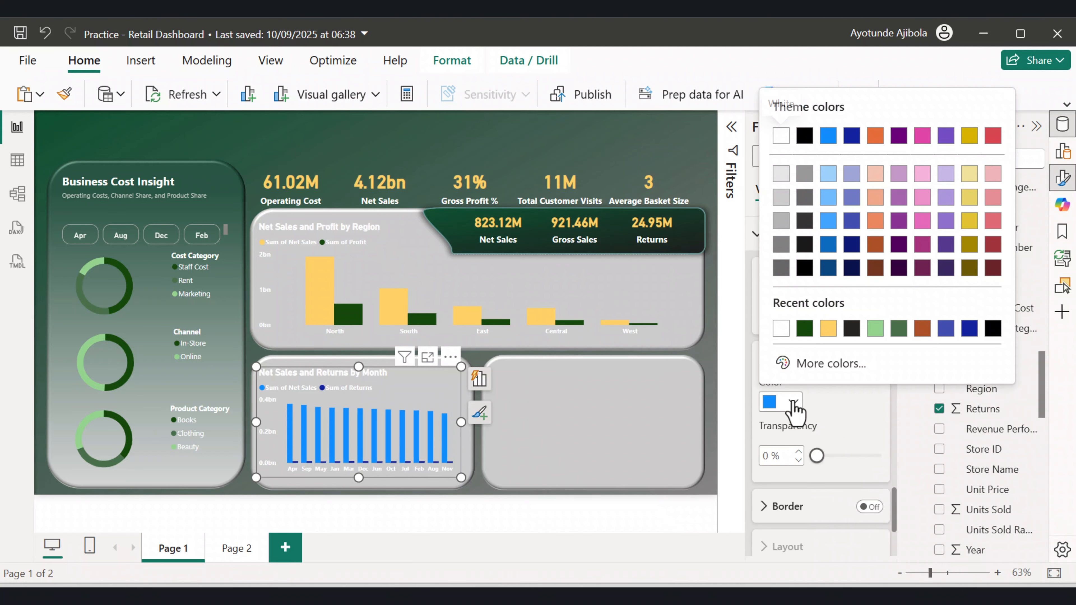
{"action": "left_click", "coordinate": [826, 329]}
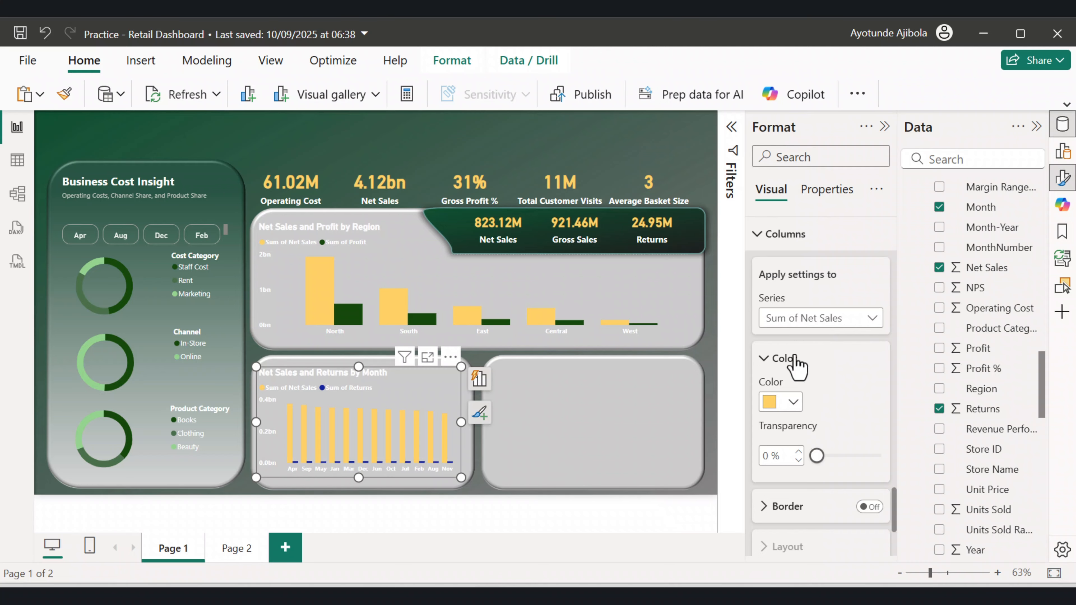
Colour the Sum of Returns columns dark green and widen the chart slightly to about 400 px.
{"action": "left_click", "coordinate": [827, 319]}
{"action": "left_click", "coordinate": [800, 378]}
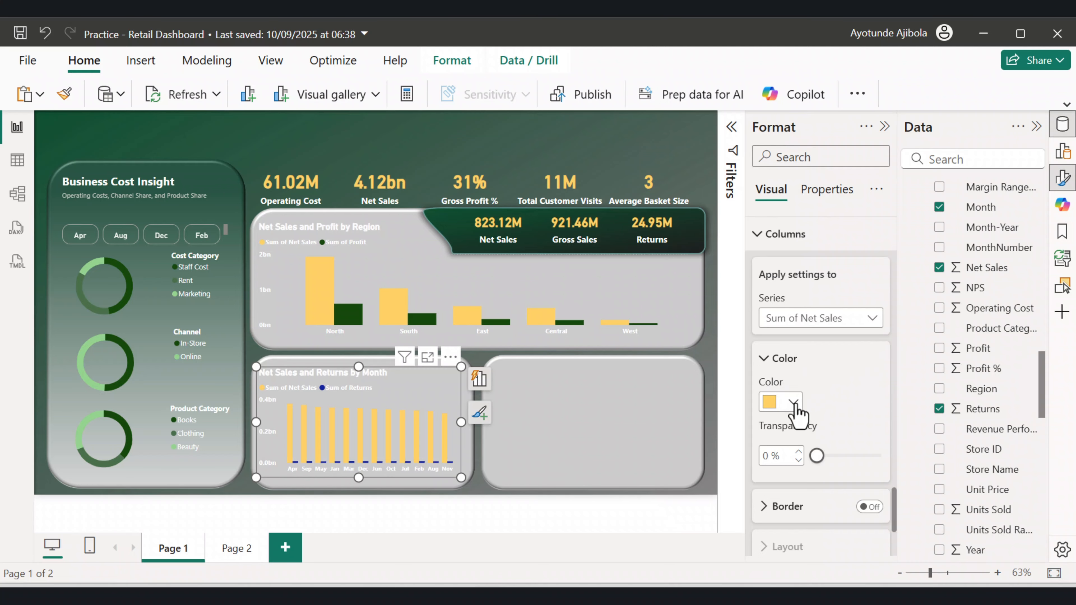
{"action": "left_click", "coordinate": [793, 401]}
{"action": "left_click", "coordinate": [827, 331]}
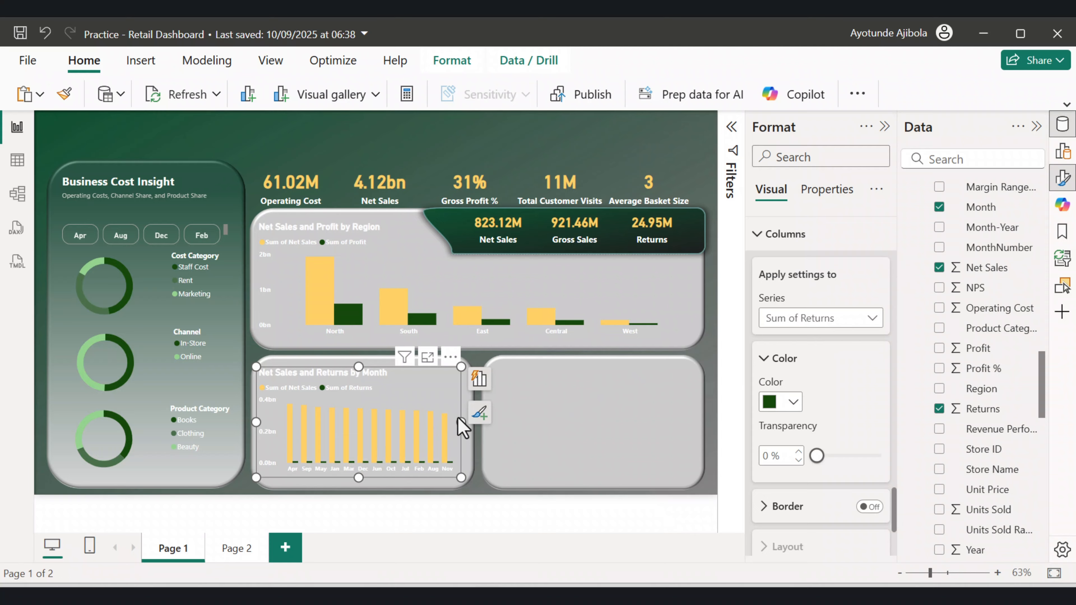
{"action": "mouse_move", "coordinate": [461, 422]}
{"action": "left_mouse_down"}
{"action": "mouse_move", "coordinate": [478, 435]}
{"action": "mouse_move", "coordinate": [469, 423]}
{"action": "left_mouse_up"}
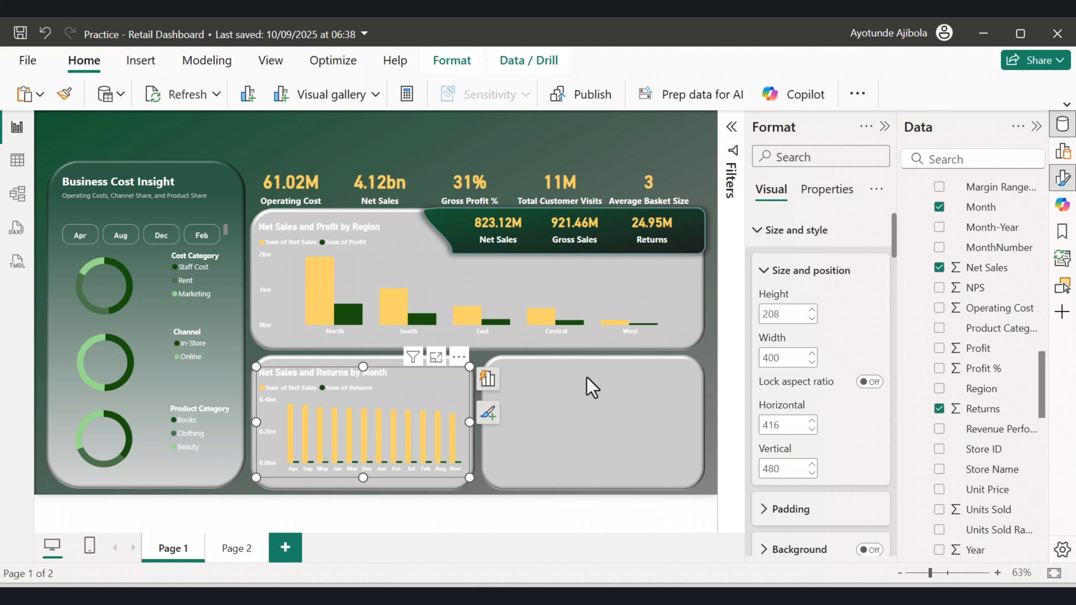
Add an area chart of Net Sales by Month-Year in the empty lower-right panel.
{"action": "left_click", "coordinate": [559, 407]}
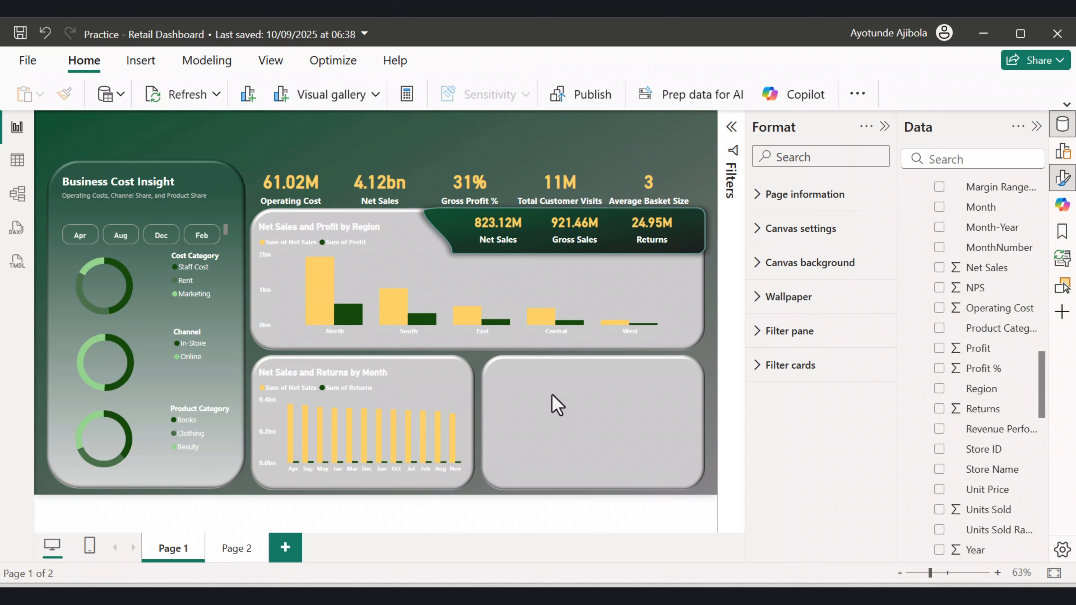
{"action": "left_click", "coordinate": [551, 388]}
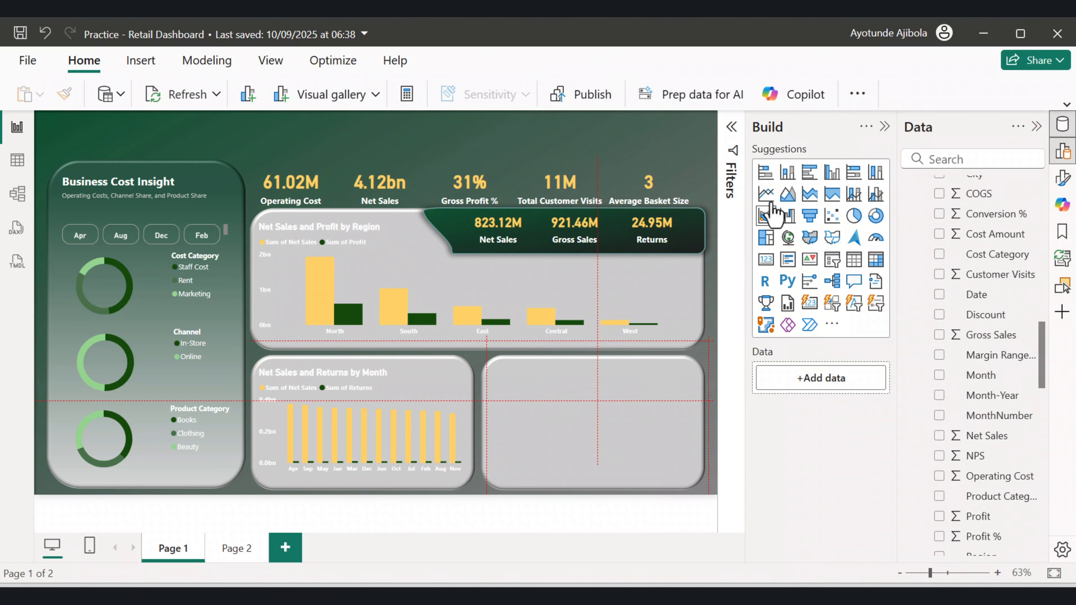
{"action": "left_click", "coordinate": [767, 200]}
{"action": "left_click", "coordinate": [939, 395]}
{"action": "left_click", "coordinate": [939, 435]}
{"action": "left_click_drag", "start_coordinate": [645, 379], "coordinate": [653, 378]}
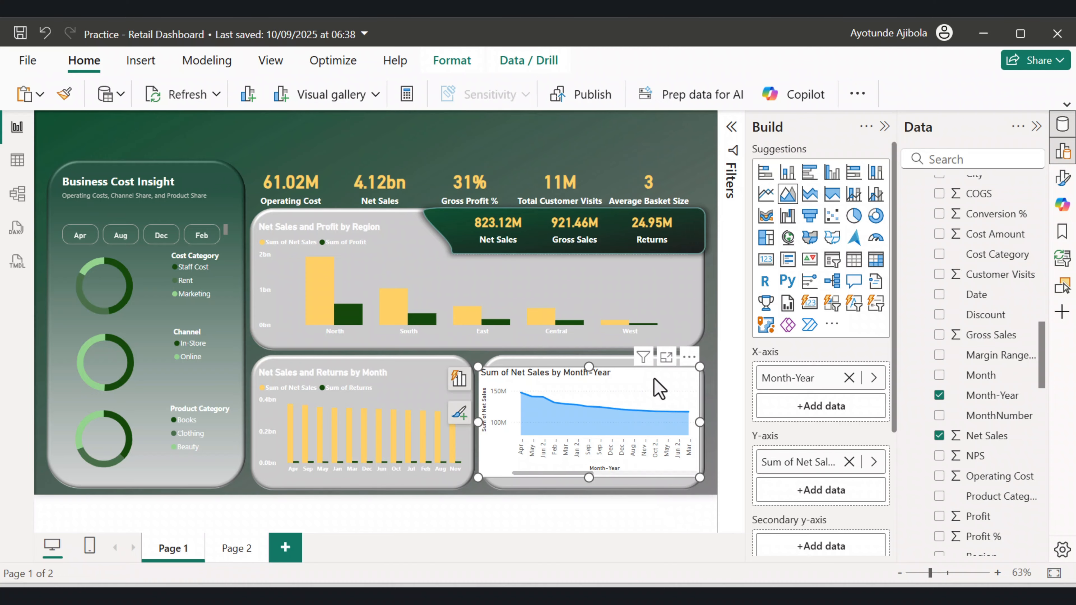
Turn off the area chart's background.
{"action": "left_click", "coordinate": [884, 127]}
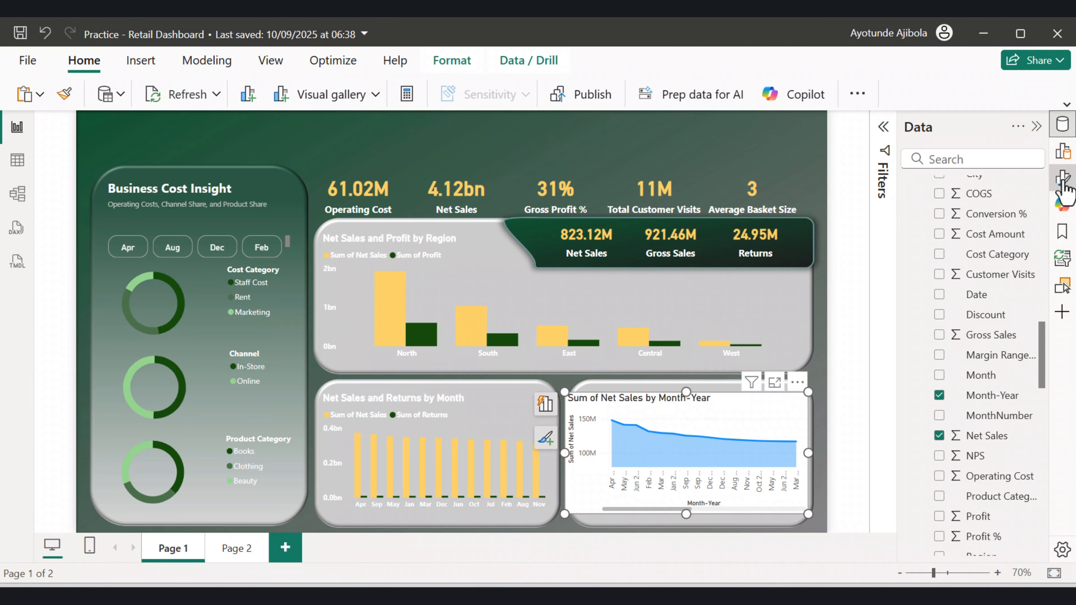
{"action": "left_click", "coordinate": [1063, 177]}
{"action": "left_click", "coordinate": [1036, 126]}
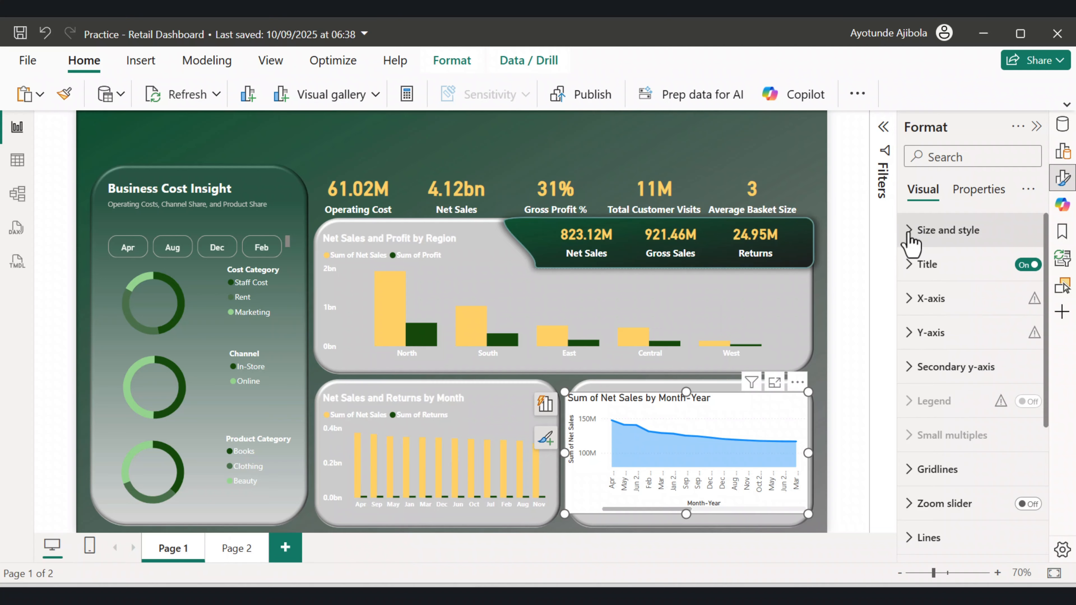
{"action": "left_click", "coordinate": [910, 238]}
{"action": "scroll", "coordinate": [987, 381], "scroll_direction": "down", "scroll_amount": 5}
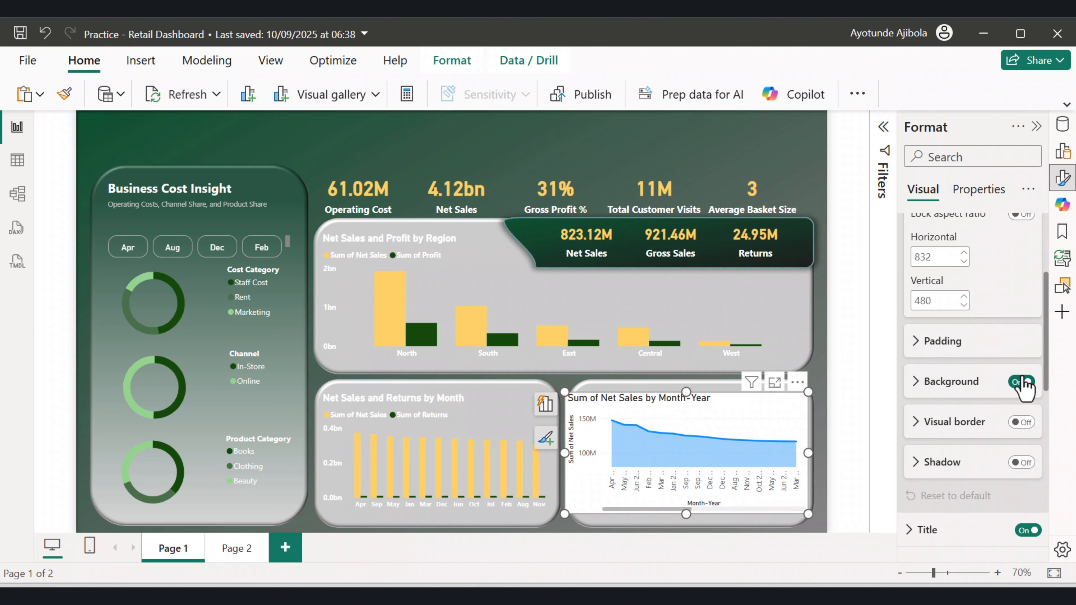
{"action": "left_click", "coordinate": [1023, 382]}
{"action": "scroll", "coordinate": [1016, 398], "scroll_direction": "down", "scroll_amount": 2}
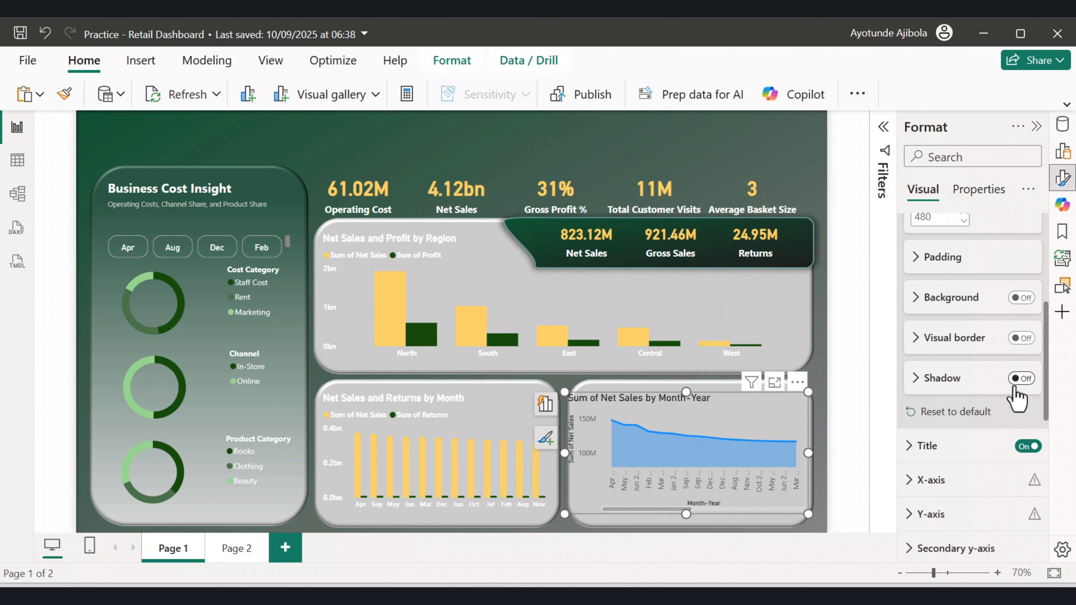
{"action": "scroll", "coordinate": [1015, 398], "scroll_direction": "down", "scroll_amount": 2}
Rename the area chart title to "Net Sales by Month-Year" and colour it White.
{"action": "left_click", "coordinate": [911, 363]}
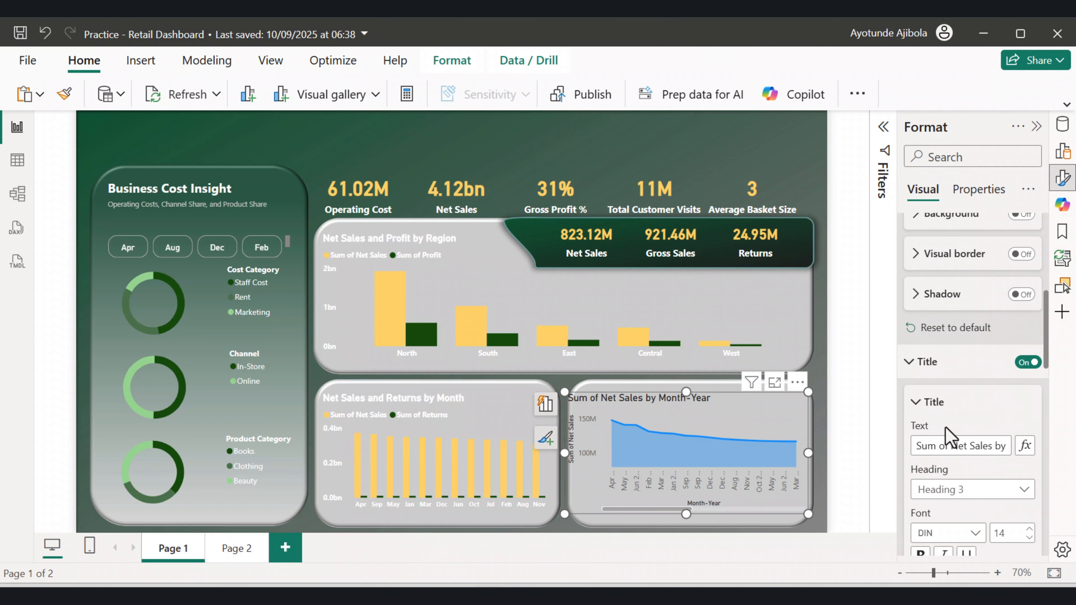
{"action": "left_click_drag", "start_coordinate": [951, 445], "coordinate": [915, 447]}
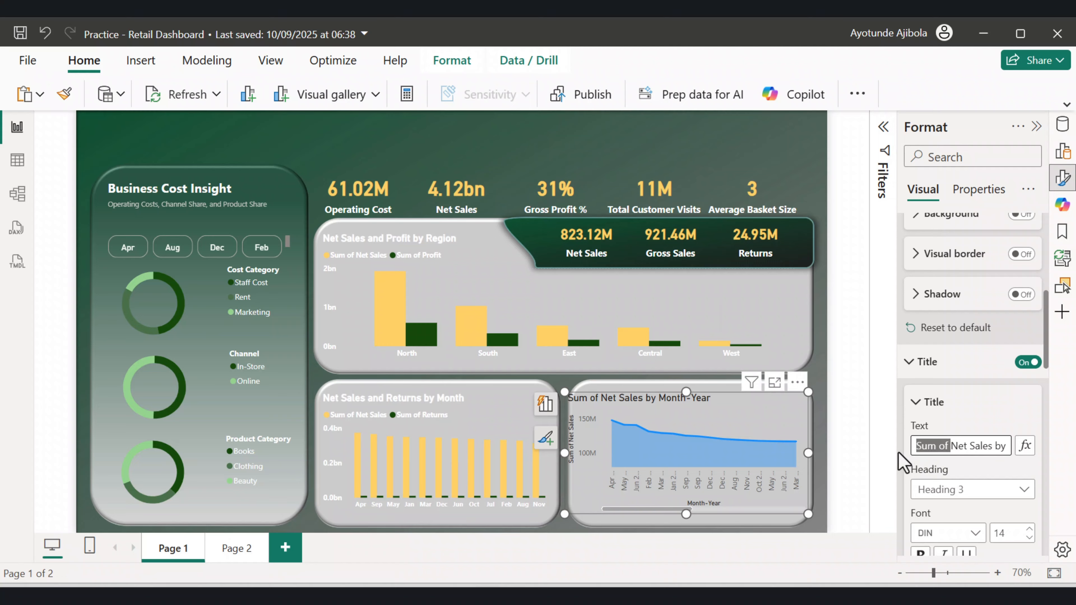
{"action": "key", "text": "BackSpace"}
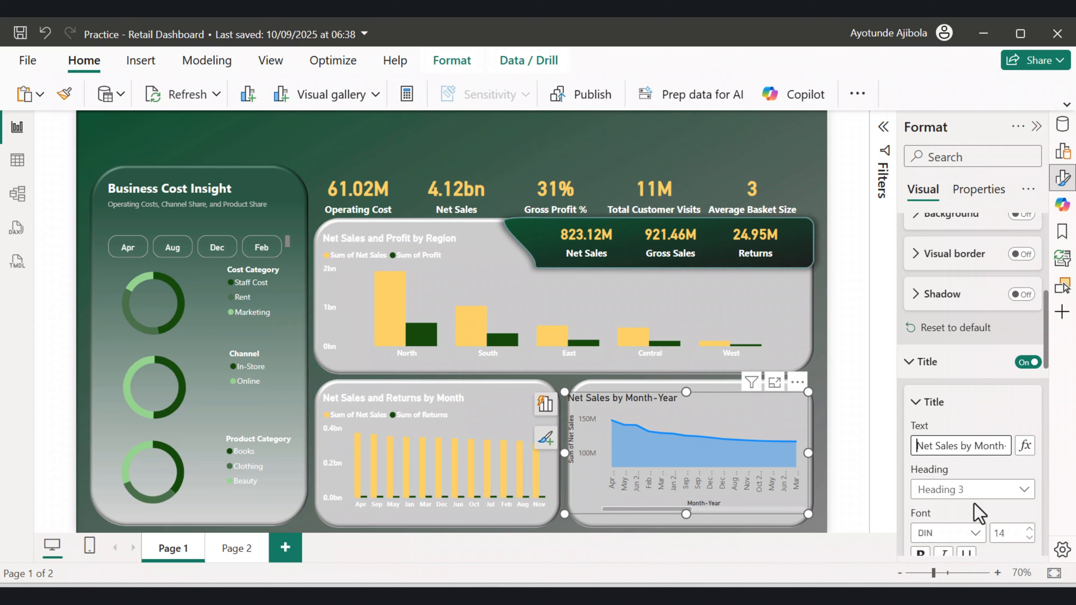
{"action": "scroll", "coordinate": [983, 500], "scroll_direction": "down", "scroll_amount": 2}
{"action": "scroll", "coordinate": [957, 483], "scroll_direction": "down", "scroll_amount": 2}
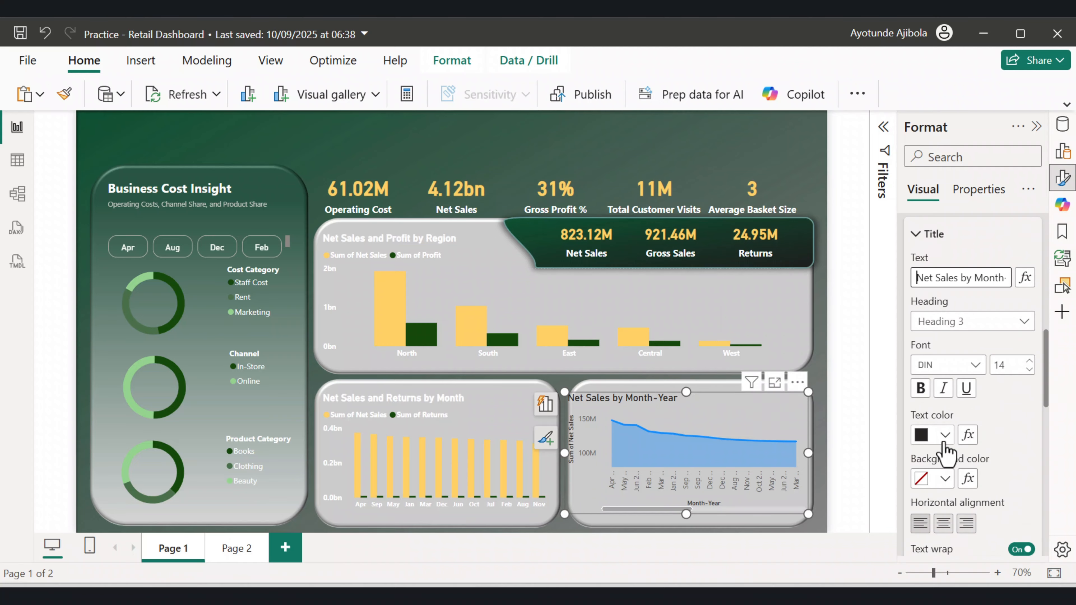
{"action": "left_click", "coordinate": [944, 435]}
{"action": "left_click", "coordinate": [824, 169]}
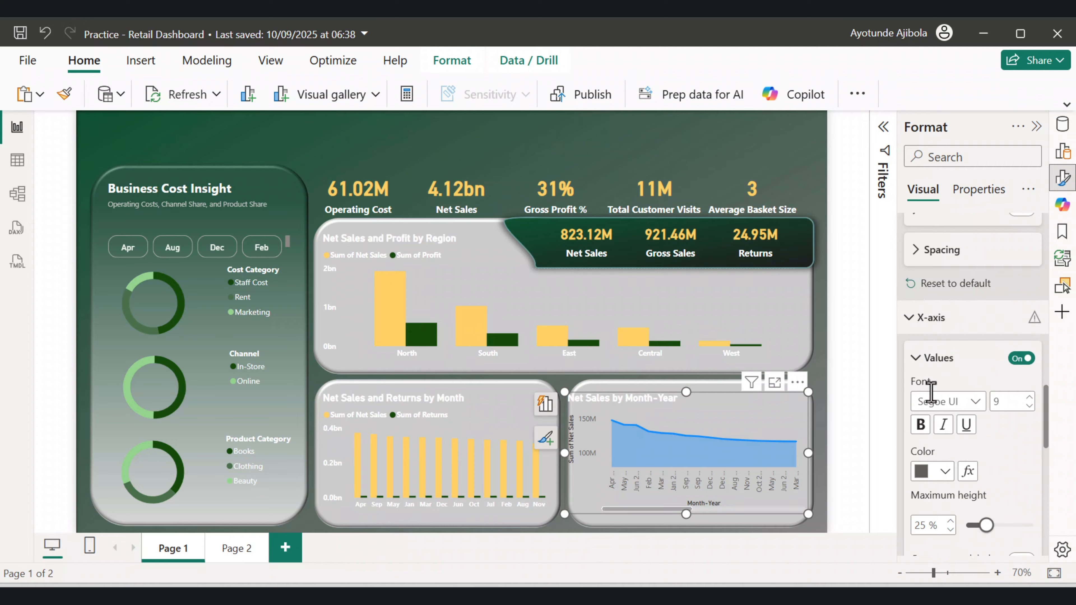
Format the X-axis with White bold values and no title, and stretch the chart slightly taller.
{"action": "left_click", "coordinate": [935, 472]}
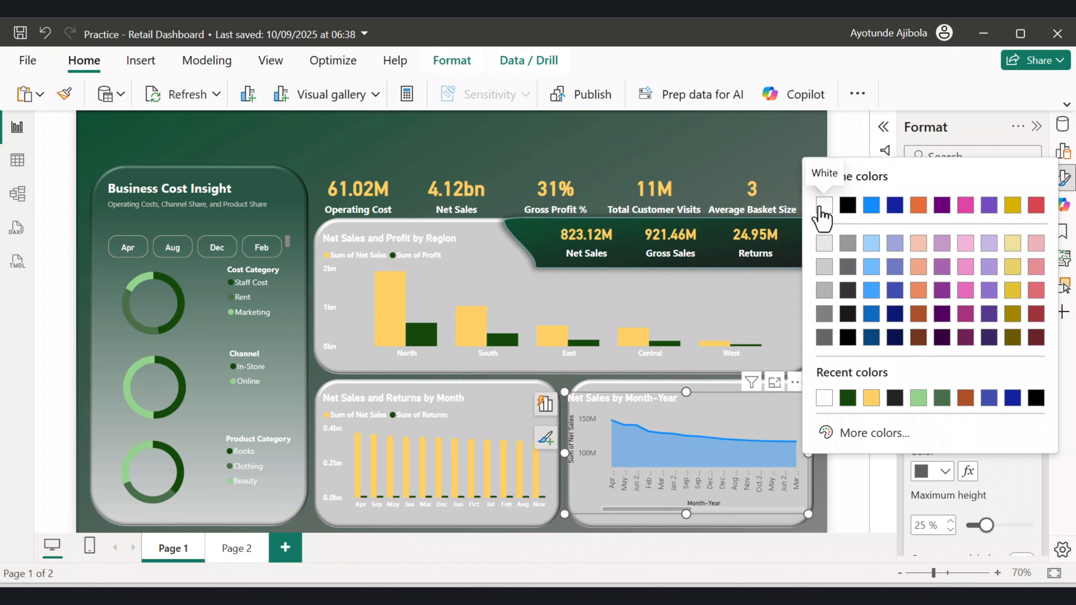
{"action": "left_click", "coordinate": [824, 205]}
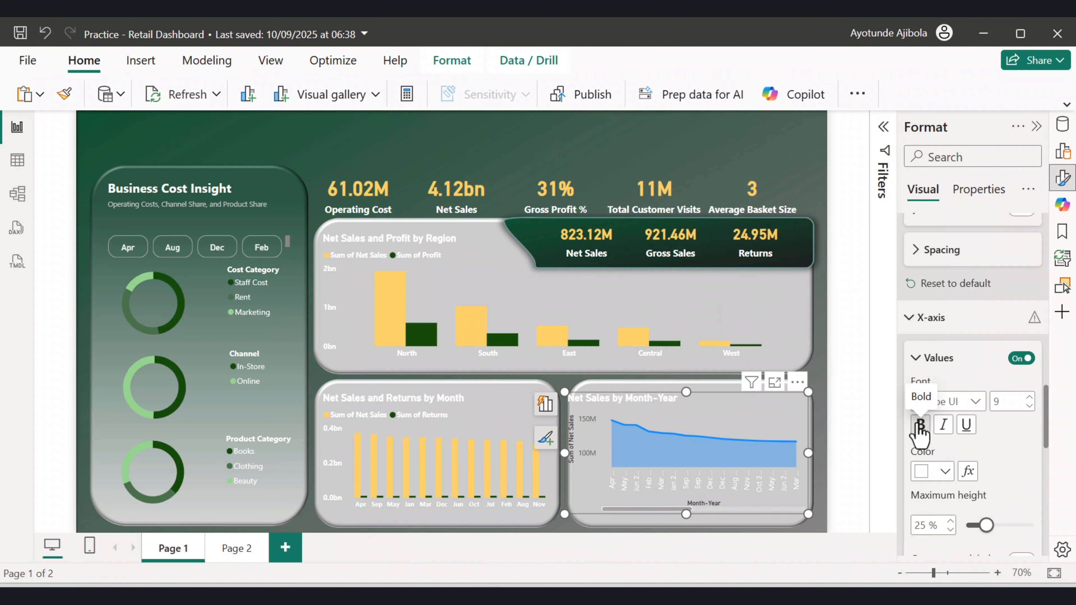
{"action": "left_click", "coordinate": [919, 425]}
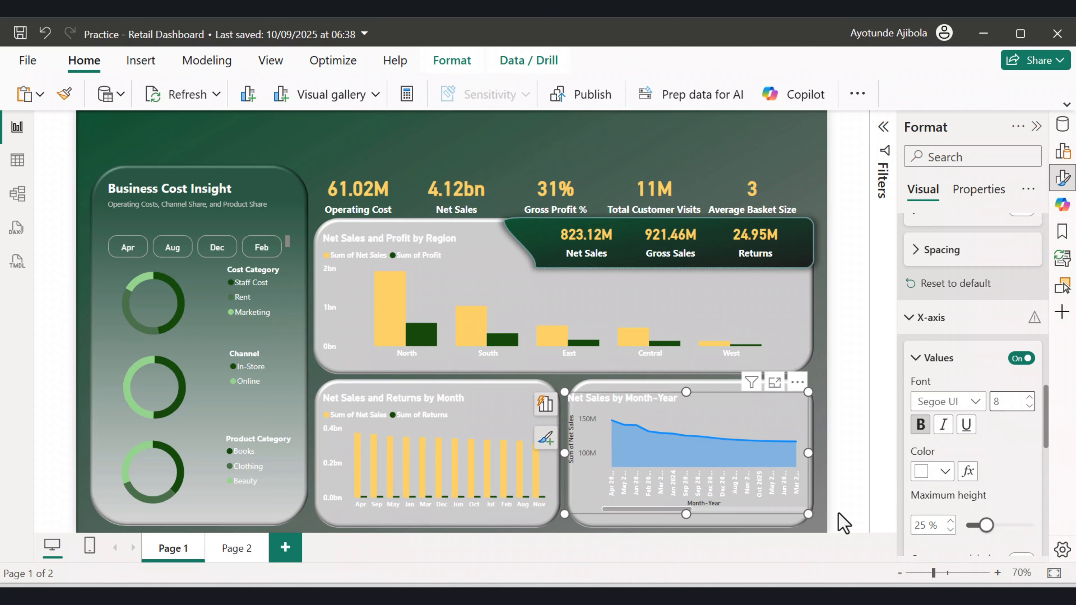
{"action": "scroll", "coordinate": [974, 470], "scroll_direction": "down", "scroll_amount": 5}
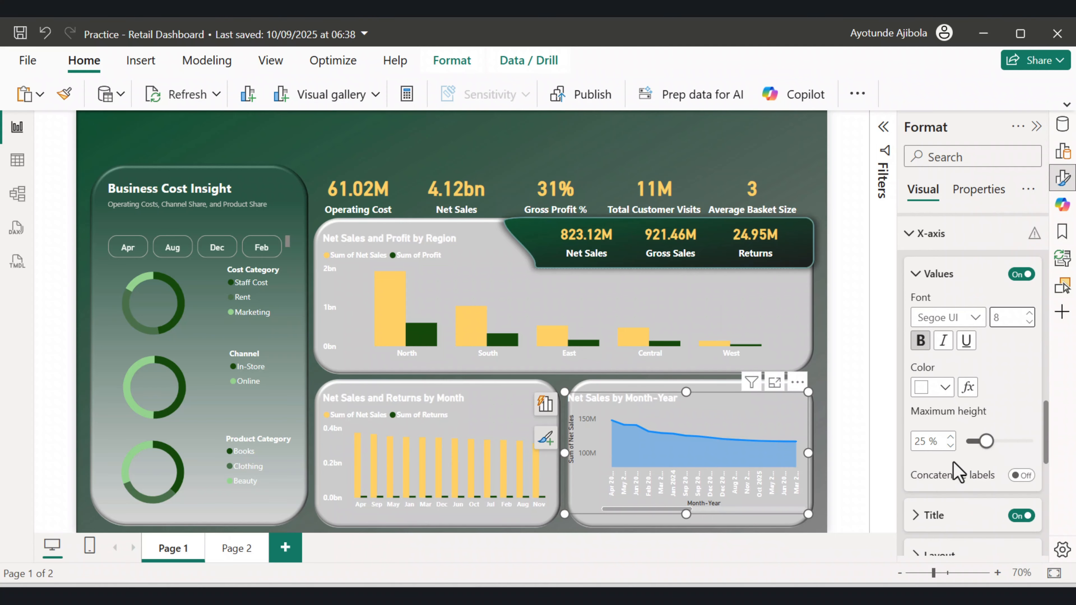
{"action": "left_click", "coordinate": [1022, 432]}
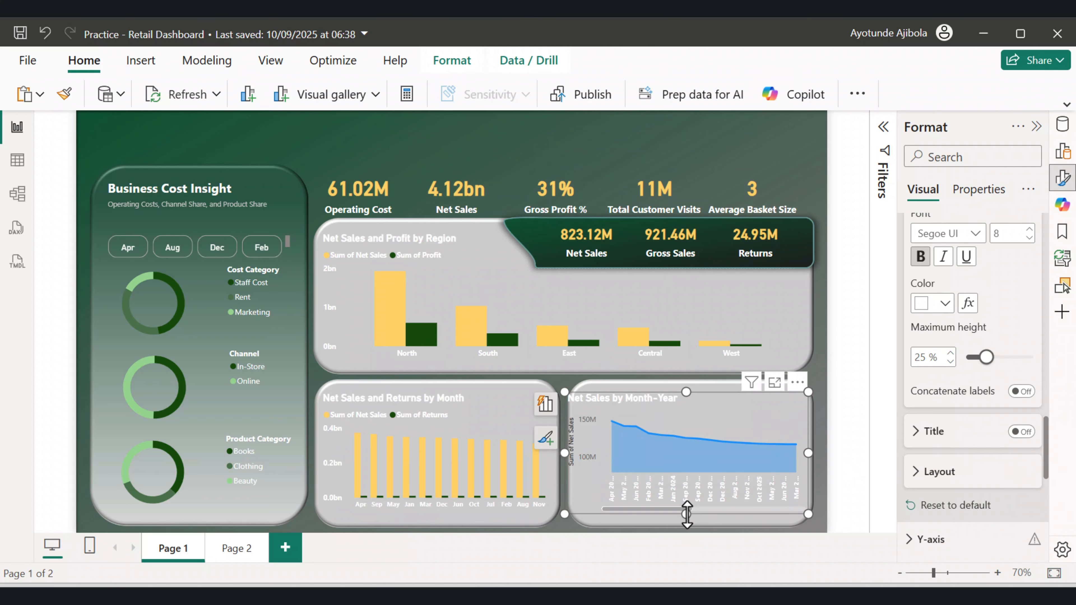
{"action": "left_click_drag", "start_coordinate": [684, 528], "coordinate": [688, 538]}
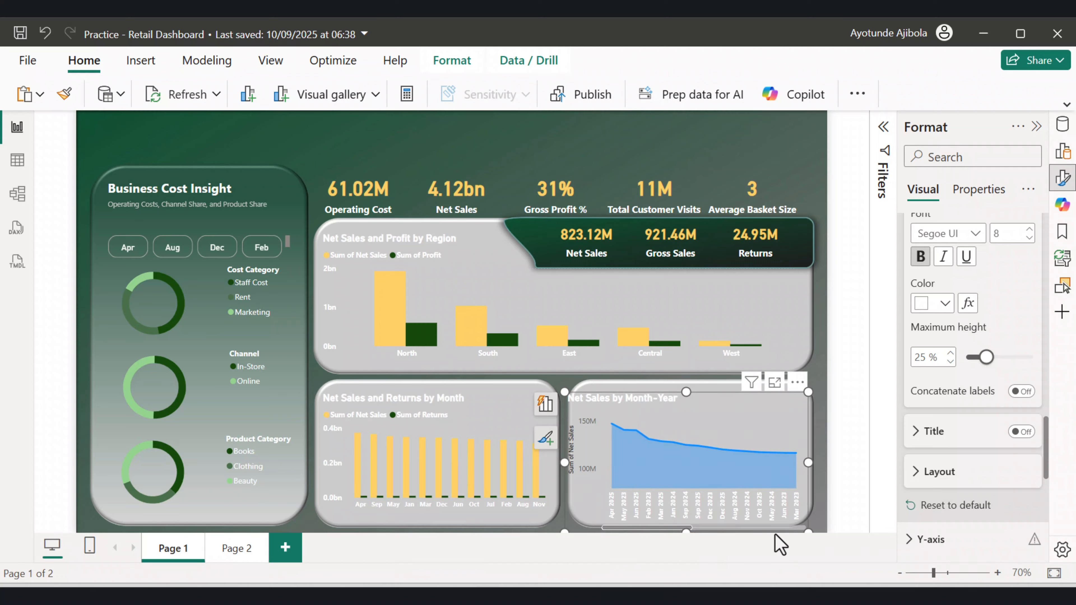
Set the Y-axis values to White, bold and size 8, and turn off the Y-axis title.
{"action": "scroll", "coordinate": [951, 460], "scroll_direction": "down", "scroll_amount": 2}
{"action": "scroll", "coordinate": [923, 403], "scroll_direction": "down", "scroll_amount": 2}
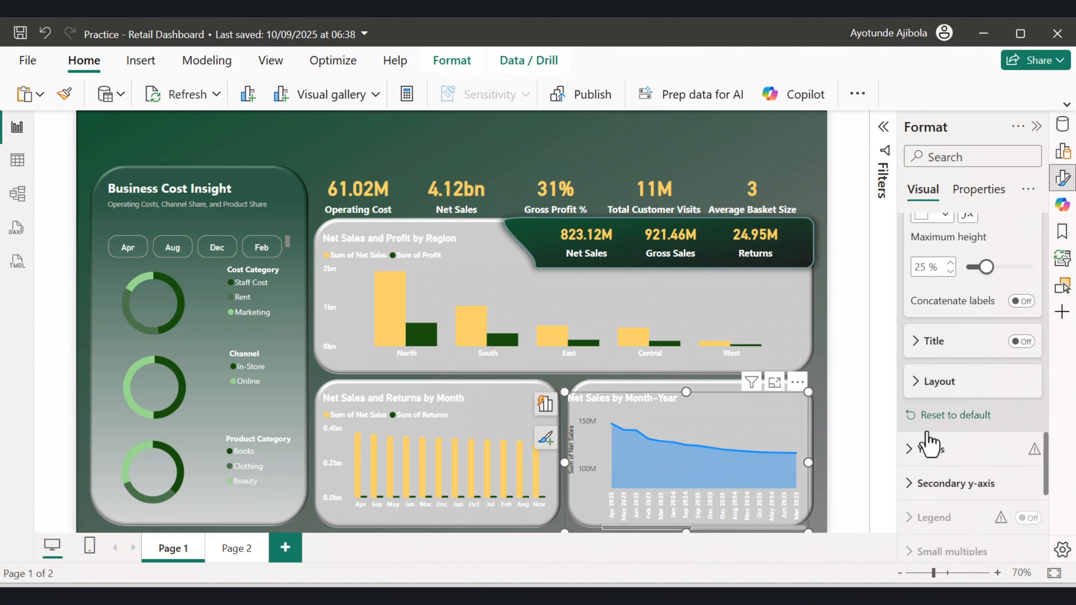
{"action": "left_click", "coordinate": [917, 373]}
{"action": "scroll", "coordinate": [934, 413], "scroll_direction": "down", "scroll_amount": 4}
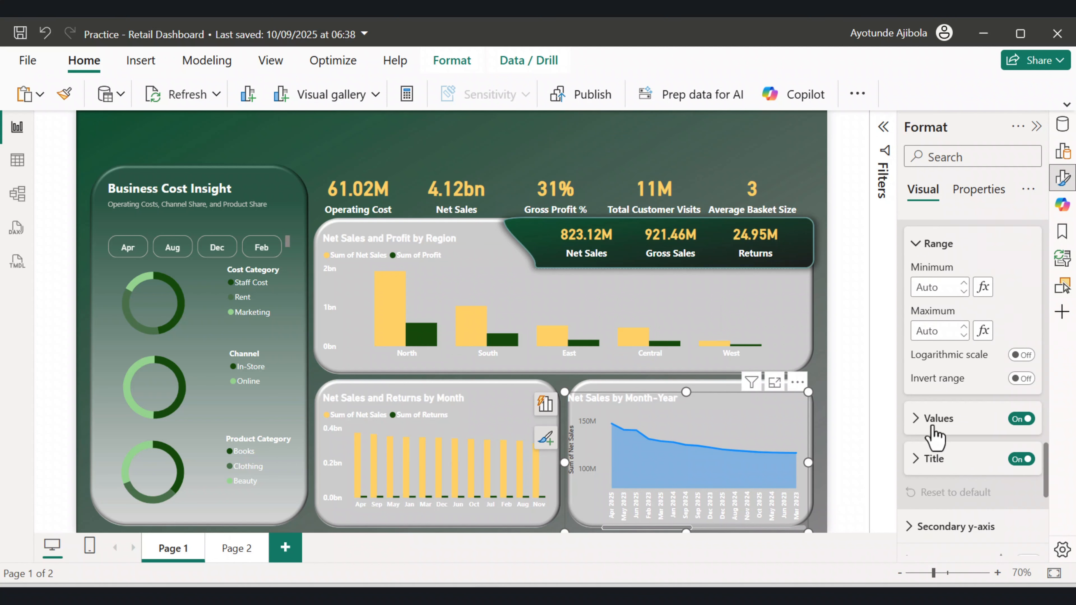
{"action": "left_click", "coordinate": [933, 419]}
{"action": "scroll", "coordinate": [932, 424], "scroll_direction": "down", "scroll_amount": 4}
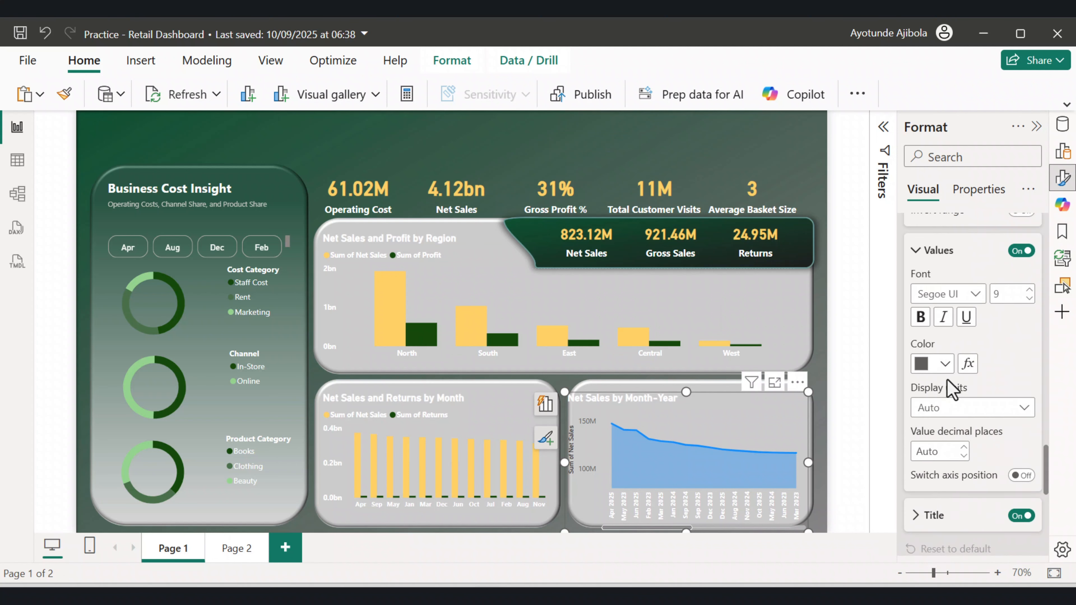
{"action": "left_click", "coordinate": [942, 364]}
{"action": "left_click", "coordinate": [817, 103]}
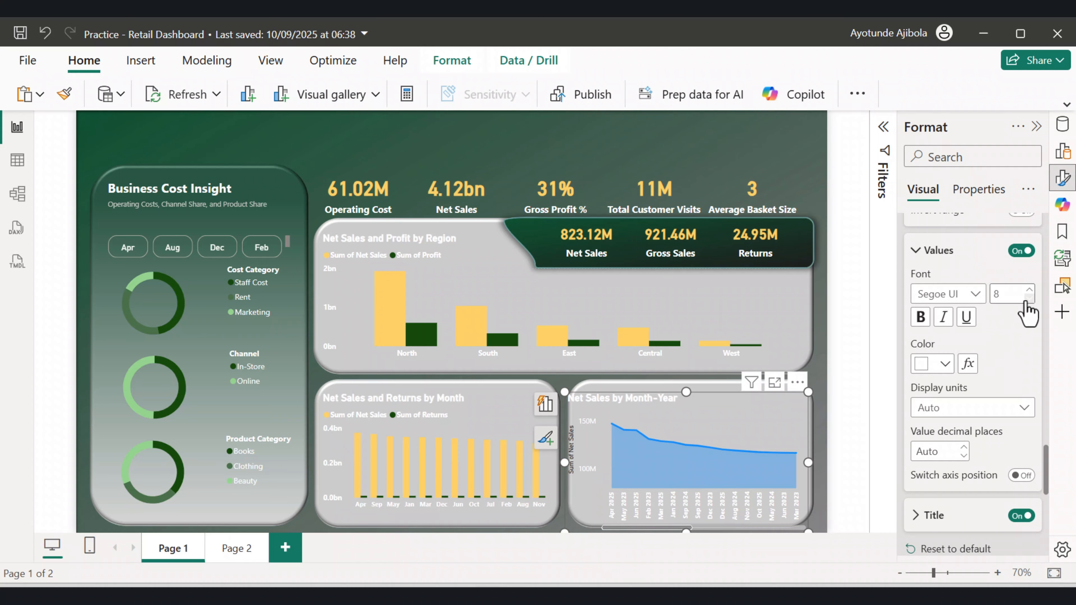
{"action": "left_click", "coordinate": [1029, 290]}
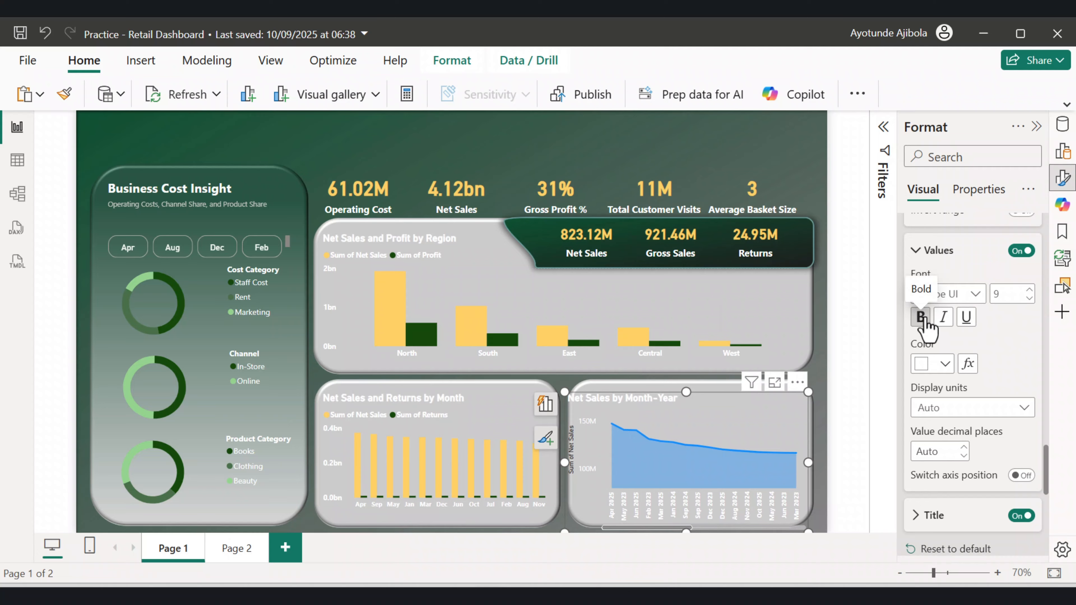
{"action": "scroll", "coordinate": [990, 344], "scroll_direction": "down", "scroll_amount": 5}
{"action": "left_click", "coordinate": [1022, 346]}
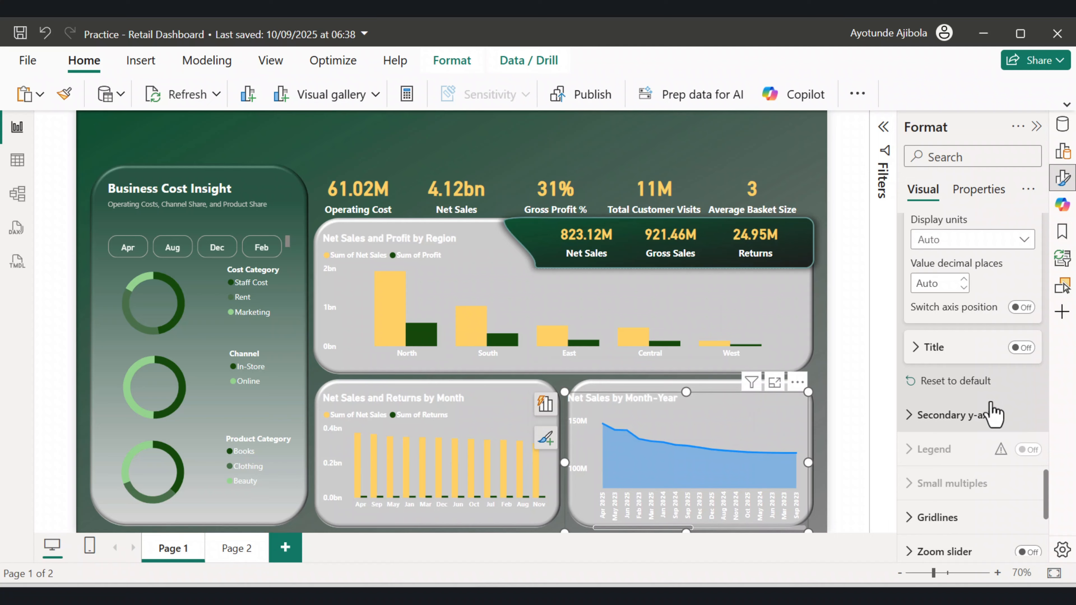
Colour the area chart's line yellow.
{"action": "scroll", "coordinate": [989, 413], "scroll_direction": "up", "scroll_amount": 4}
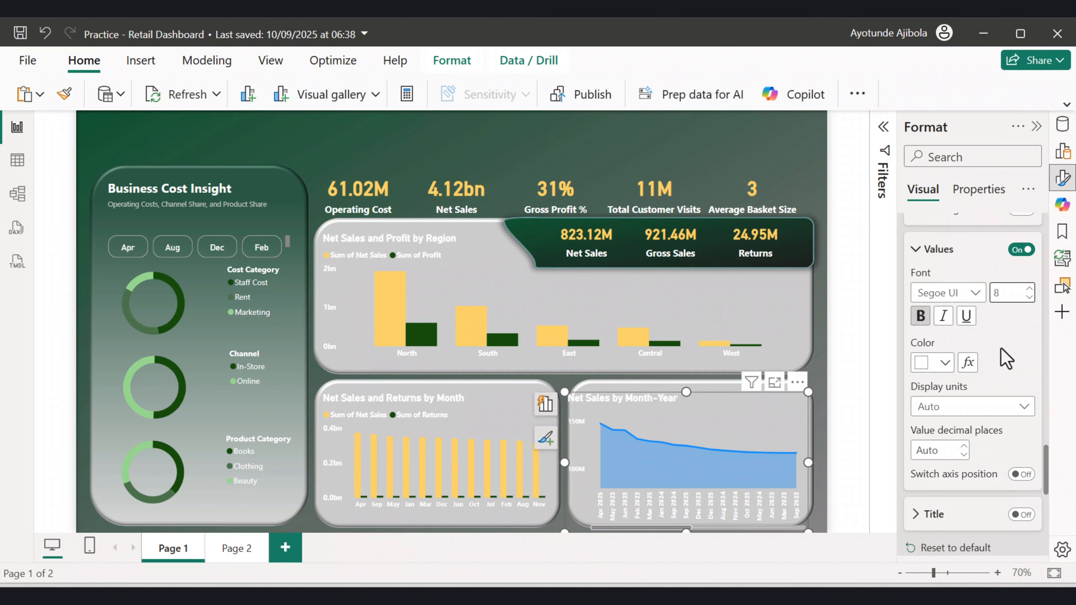
{"action": "scroll", "coordinate": [1001, 341], "scroll_direction": "down", "scroll_amount": 2}
{"action": "scroll", "coordinate": [1002, 347], "scroll_direction": "down", "scroll_amount": 6}
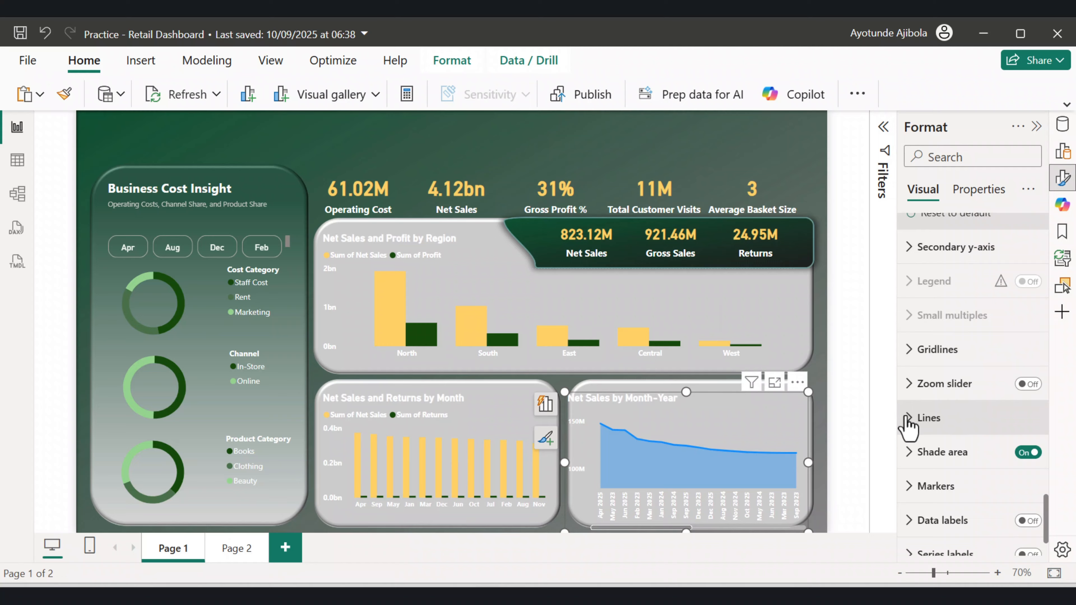
{"action": "left_click", "coordinate": [907, 452]}
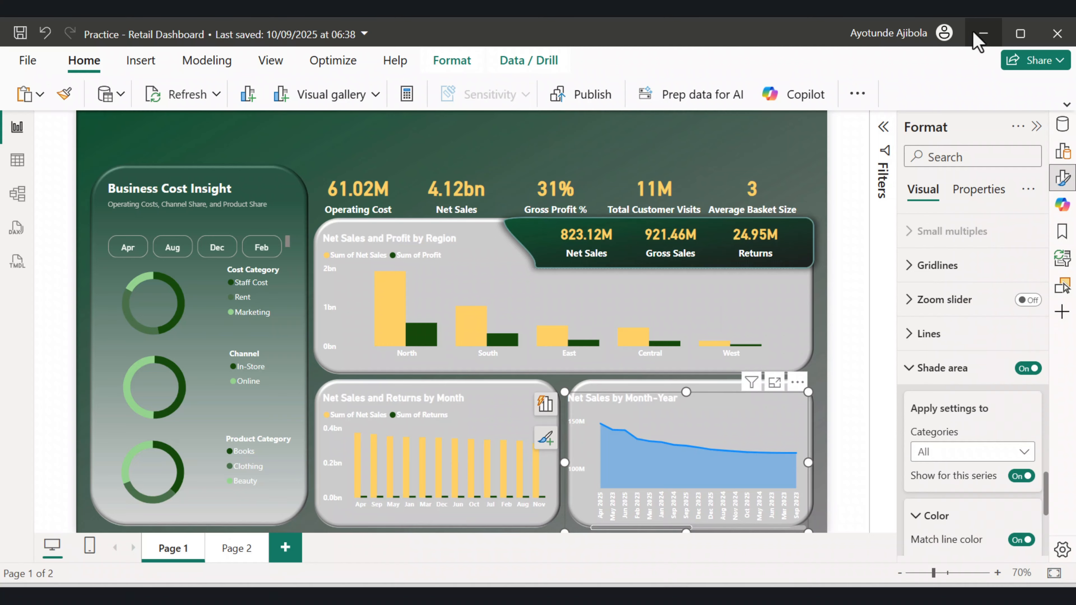
{"action": "mouse_move", "coordinate": [704, 476]}
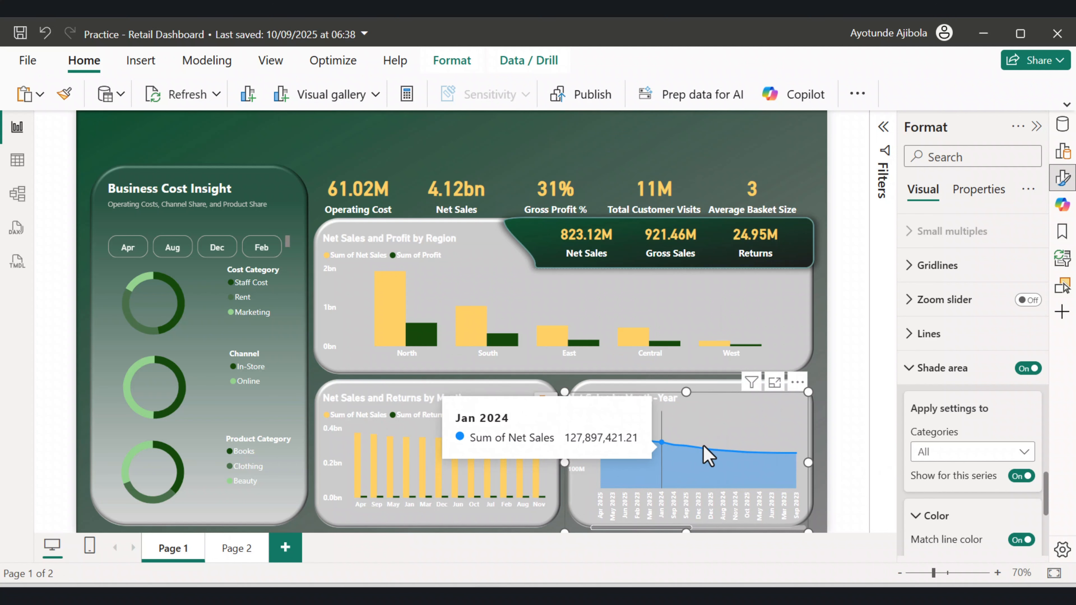
{"action": "left_click", "coordinate": [910, 335]}
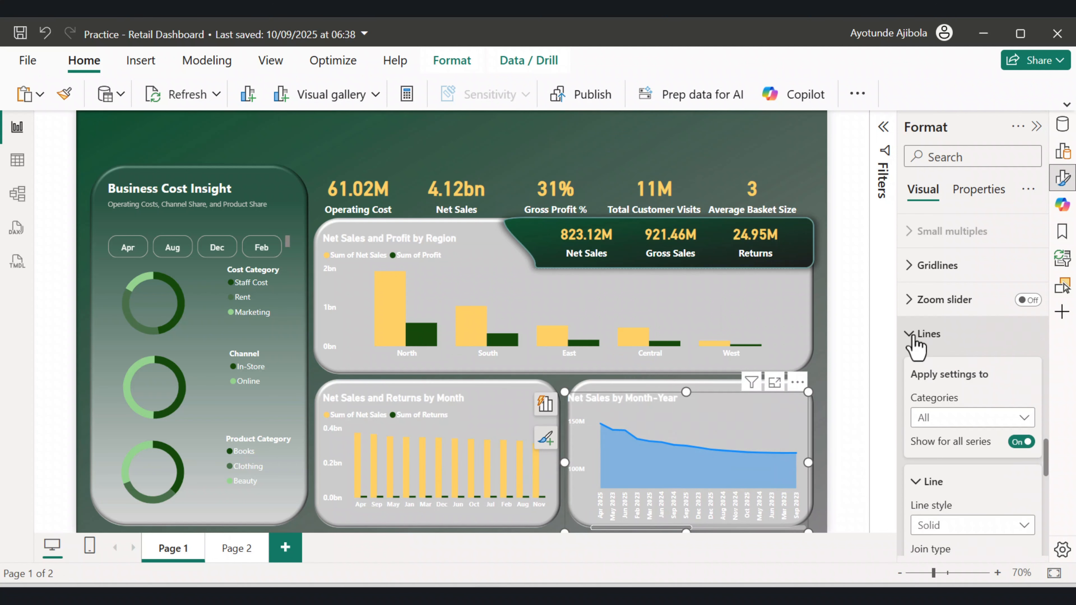
{"action": "scroll", "coordinate": [932, 365], "scroll_direction": "down", "scroll_amount": 2}
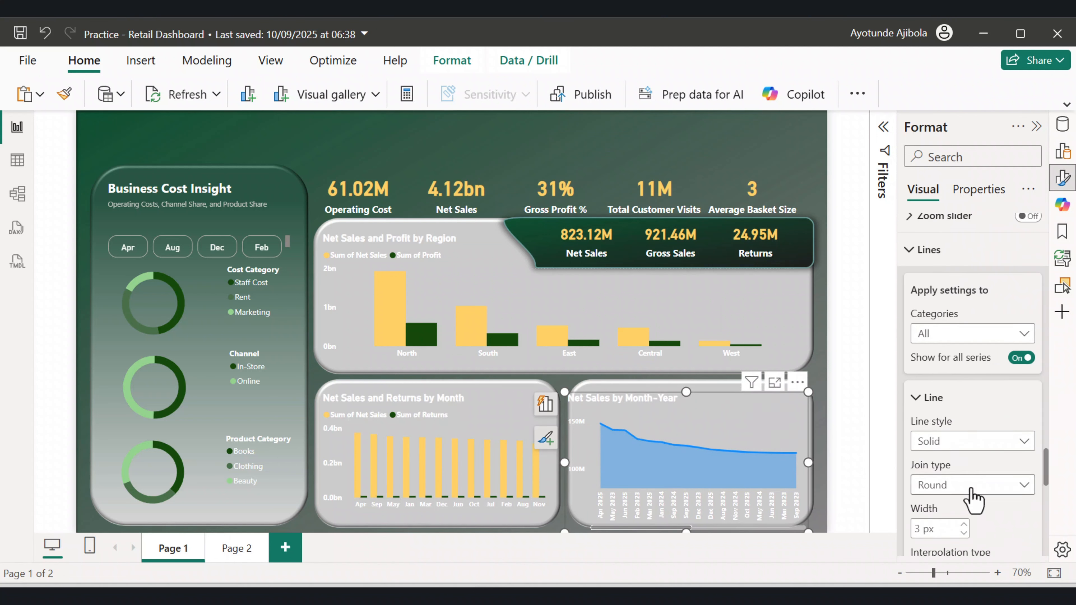
{"action": "scroll", "coordinate": [971, 500], "scroll_direction": "down", "scroll_amount": 2}
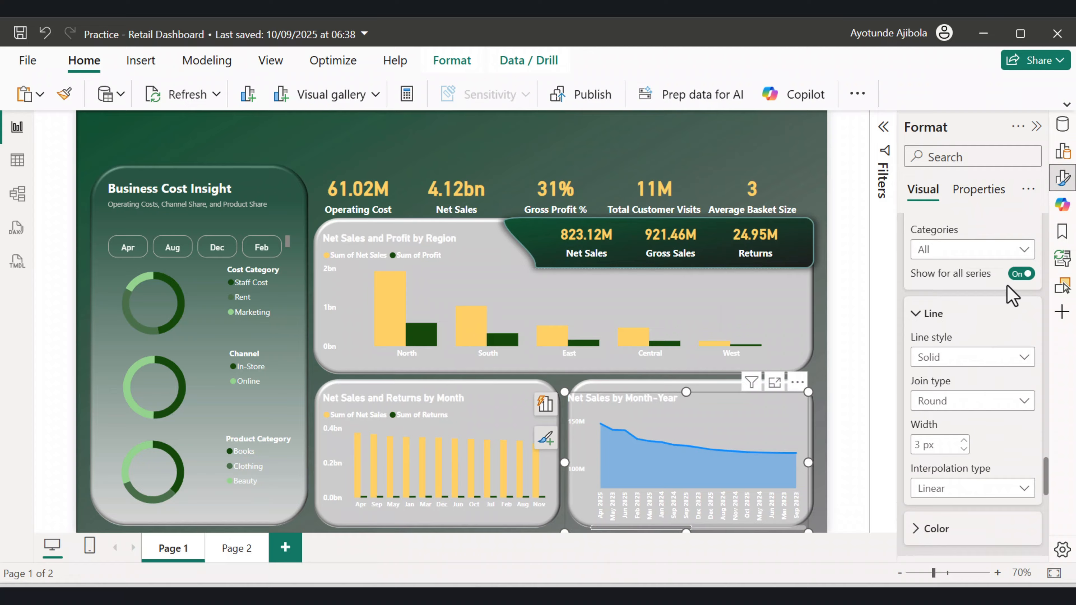
{"action": "scroll", "coordinate": [953, 443], "scroll_direction": "down", "scroll_amount": 2}
{"action": "left_click", "coordinate": [930, 446]}
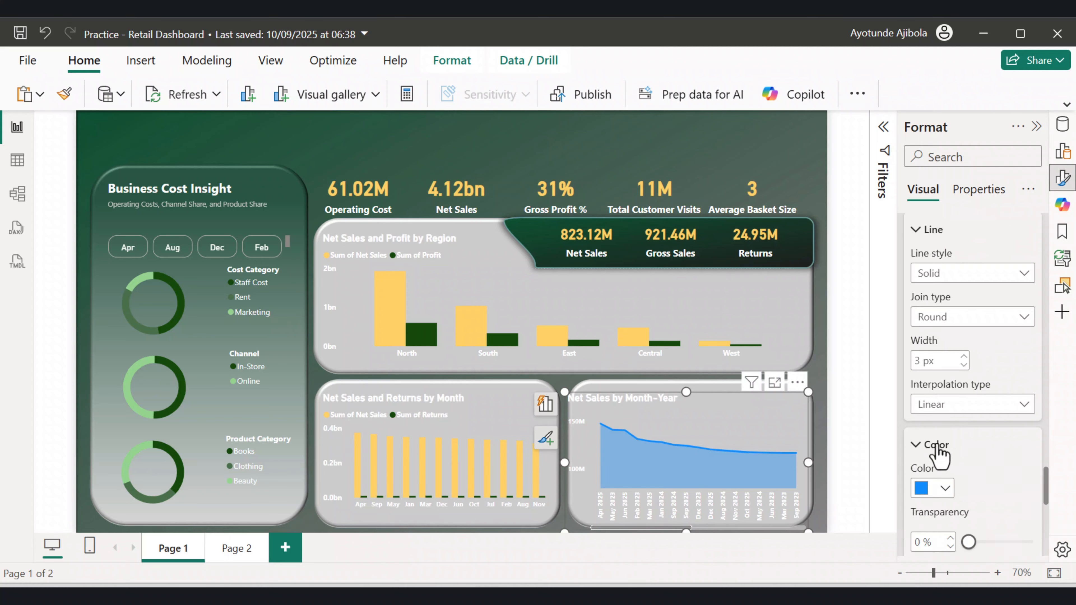
{"action": "scroll", "coordinate": [949, 436], "scroll_direction": "down", "scroll_amount": 4}
{"action": "left_click", "coordinate": [944, 324]}
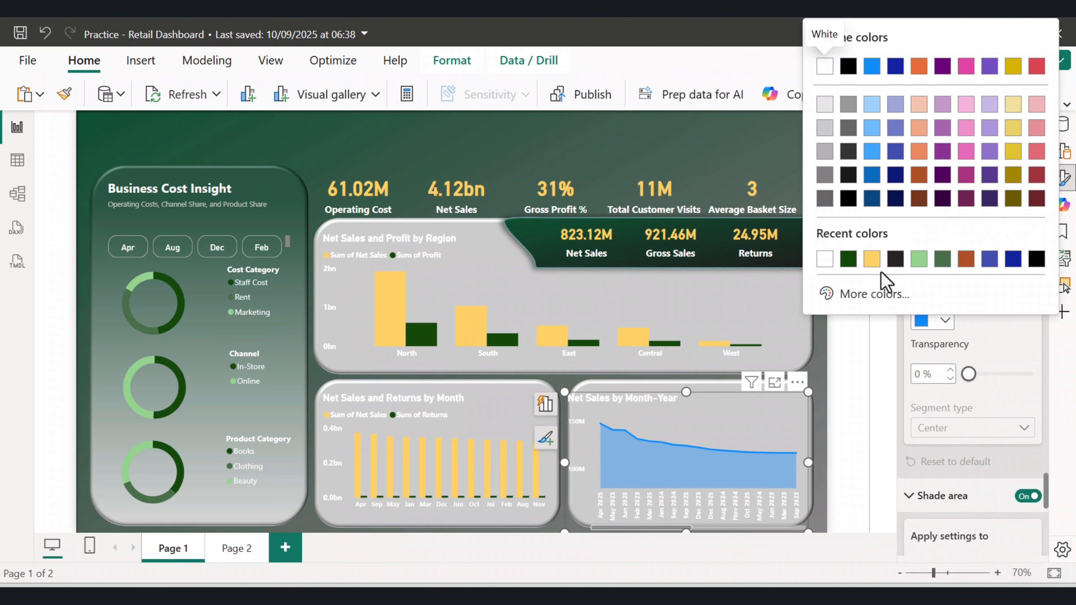
{"action": "left_click", "coordinate": [871, 259]}
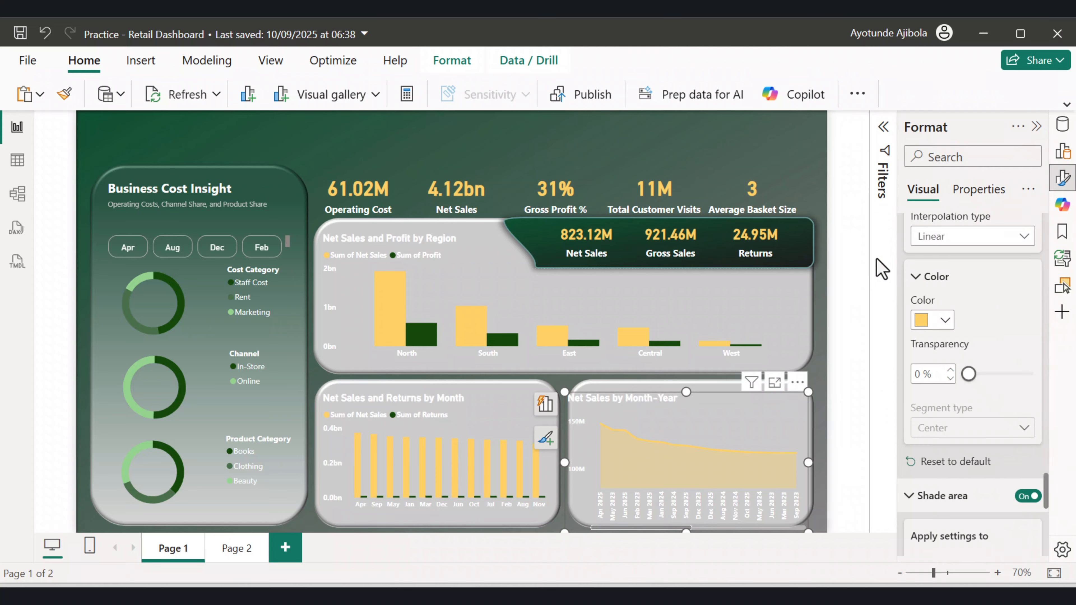
Change the area chart's line style to Dotted.
{"action": "scroll", "coordinate": [969, 375], "scroll_direction": "up", "scroll_amount": 5}
{"action": "left_click", "coordinate": [970, 357]}
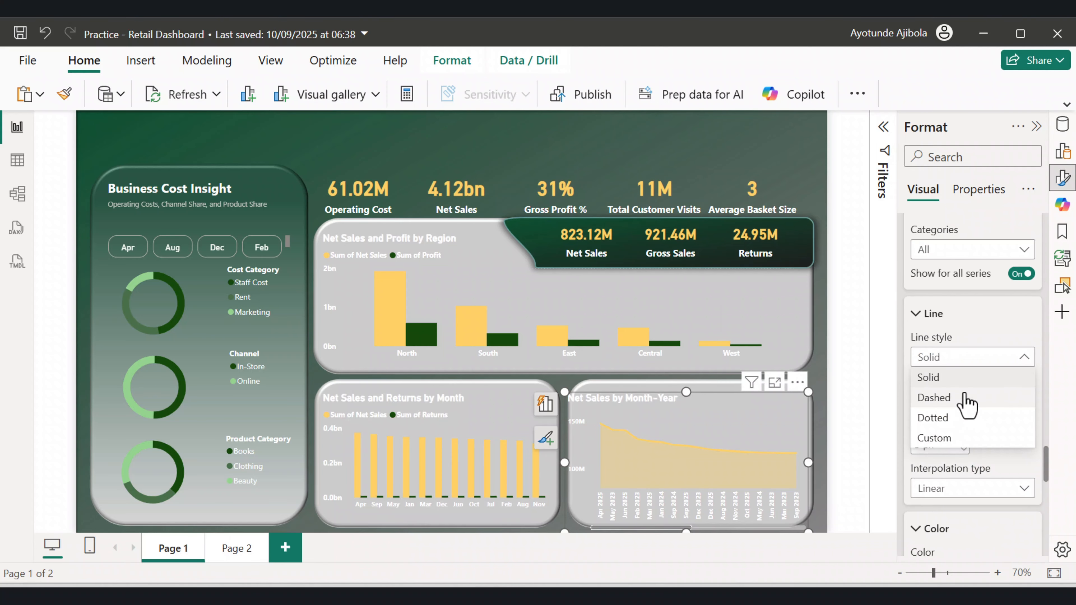
{"action": "left_click", "coordinate": [940, 419]}
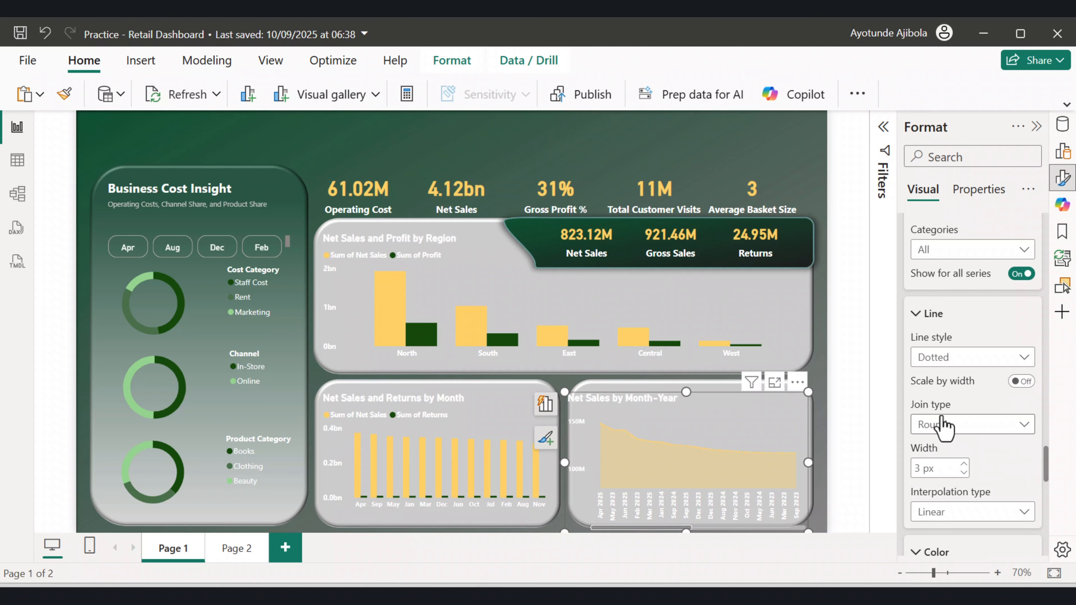
{"action": "key", "text": "Down"}
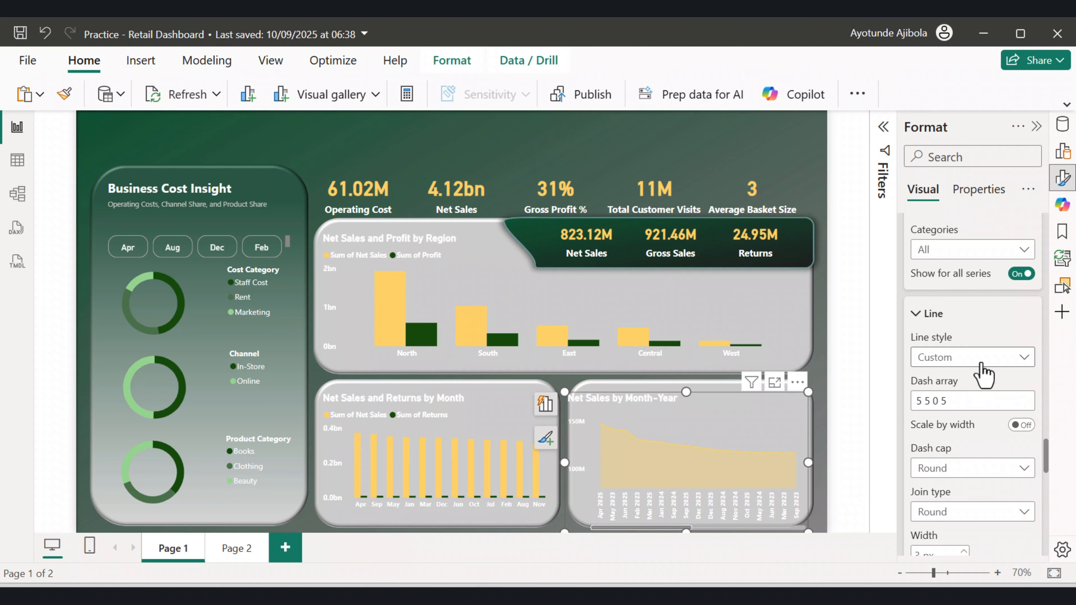
{"action": "left_click", "coordinate": [976, 360]}
{"action": "left_click", "coordinate": [941, 399]}
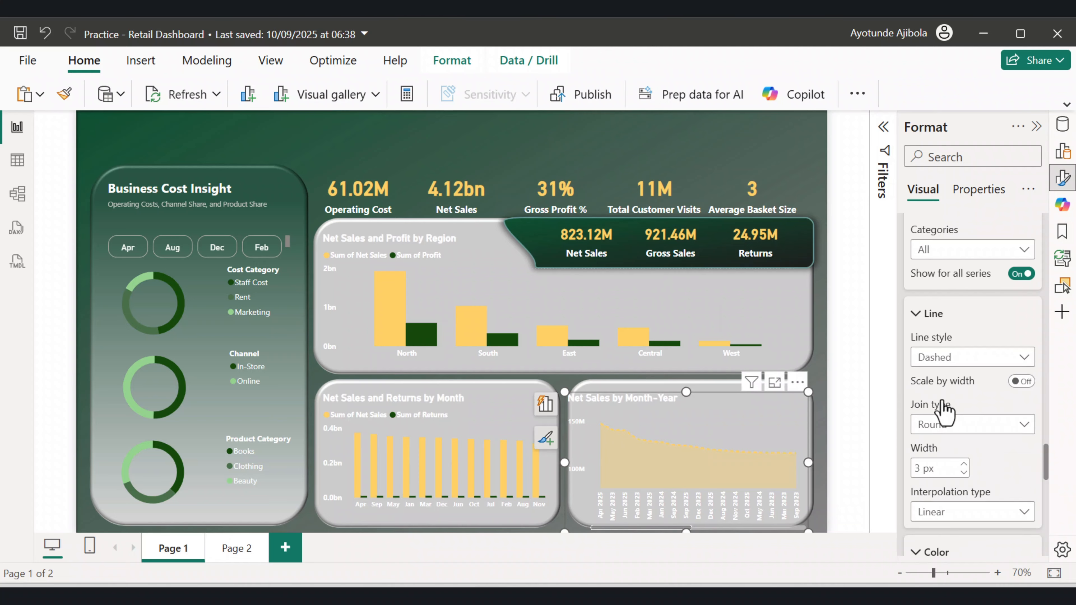
{"action": "left_click", "coordinate": [967, 361]}
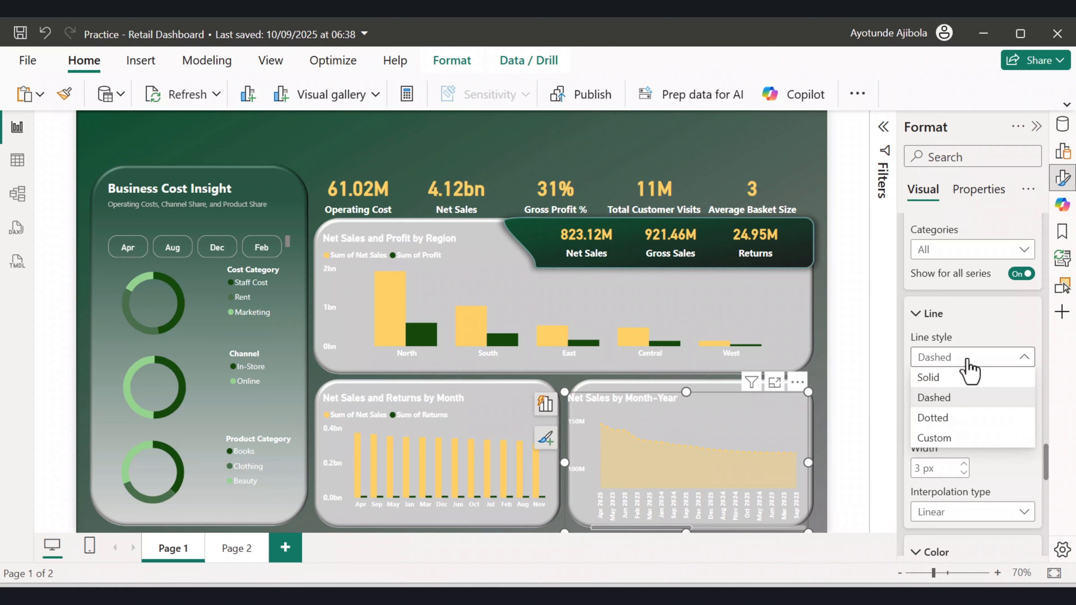
{"action": "left_click", "coordinate": [933, 419]}
Set the area chart's shaded area transparency to about 46%.
{"action": "scroll", "coordinate": [972, 396], "scroll_direction": "down", "scroll_amount": 10}
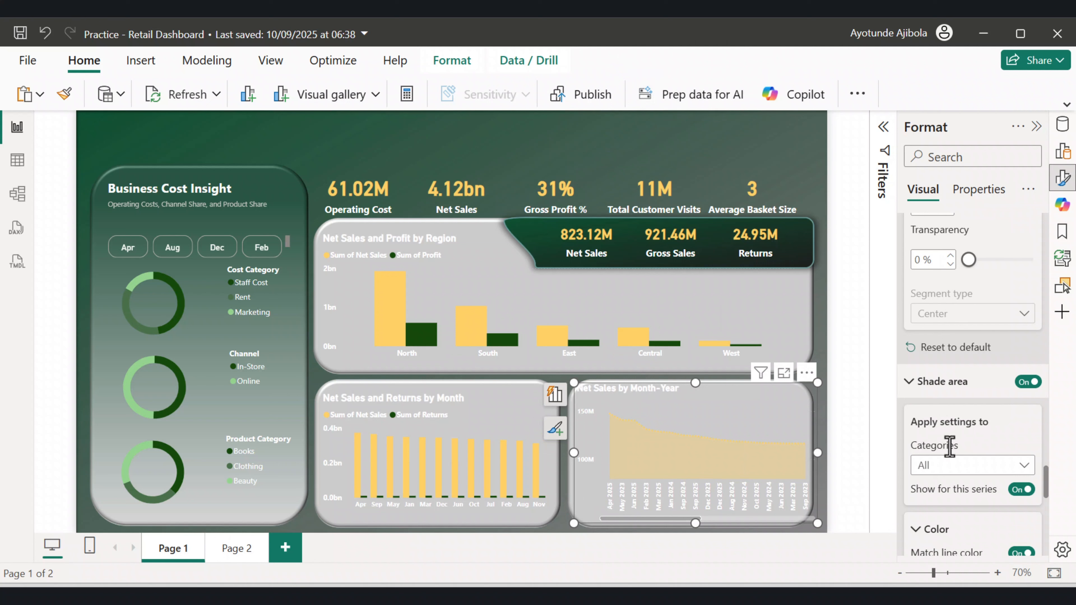
{"action": "scroll", "coordinate": [949, 447], "scroll_direction": "down", "scroll_amount": 8}
{"action": "left_click_drag", "start_coordinate": [1006, 314], "coordinate": [966, 317]}
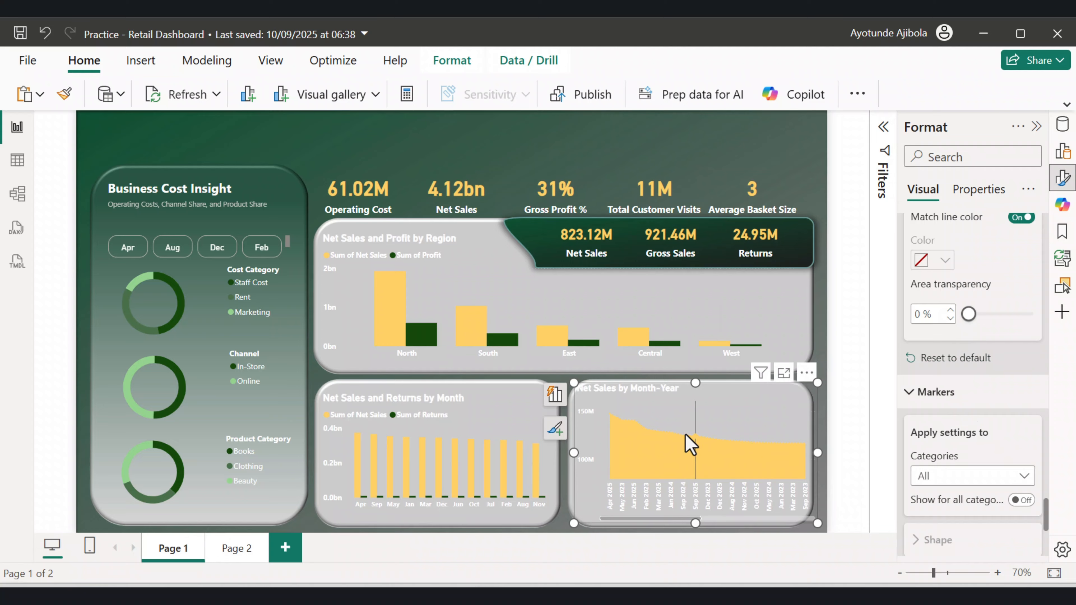
{"action": "left_click_drag", "start_coordinate": [970, 318], "coordinate": [997, 318]}
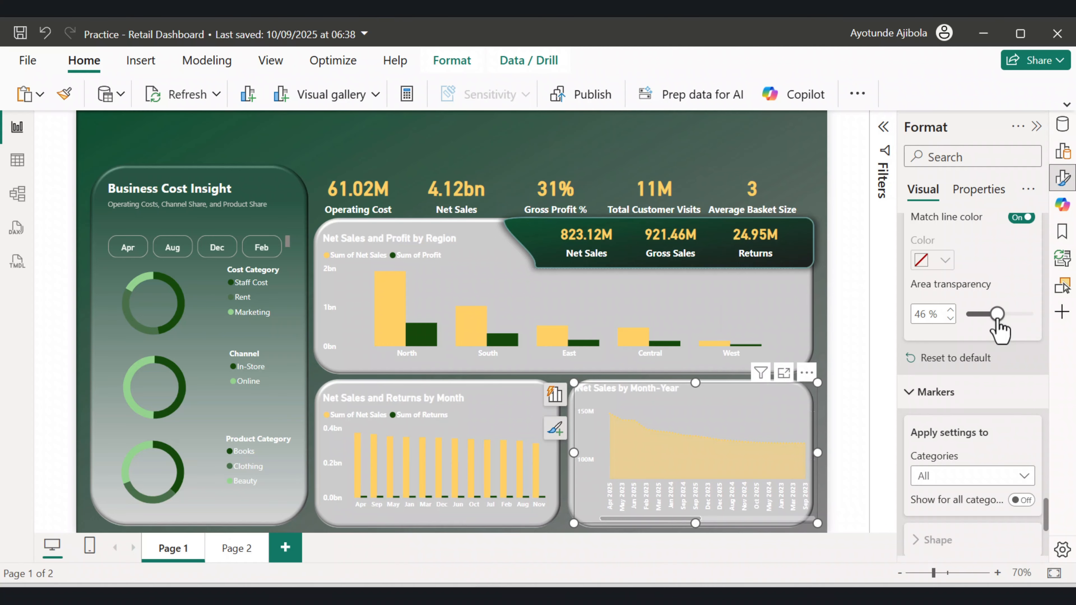
Open the area chart's Month-Year filter and set it to a Top N filter showing the top 5 items.
{"action": "left_click", "coordinate": [848, 381]}
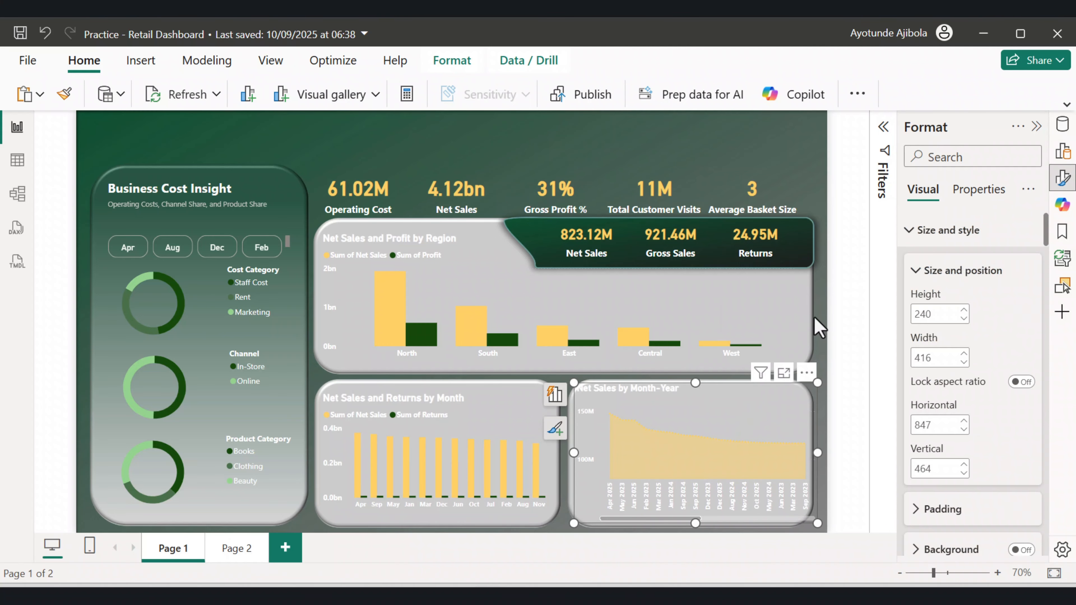
{"action": "left_click", "coordinate": [1036, 127]}
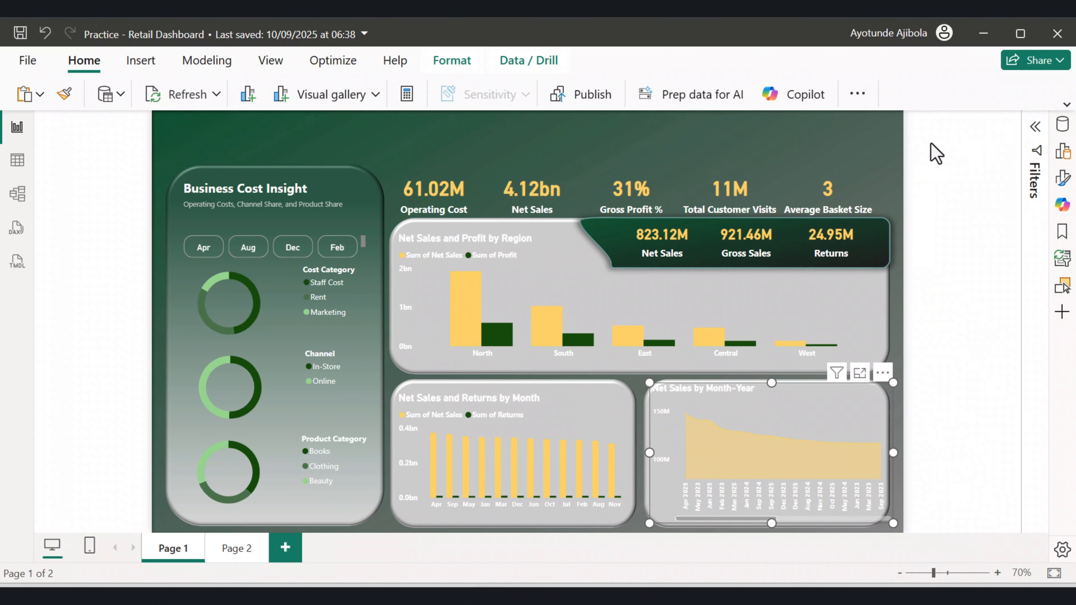
{"action": "left_click", "coordinate": [1036, 129]}
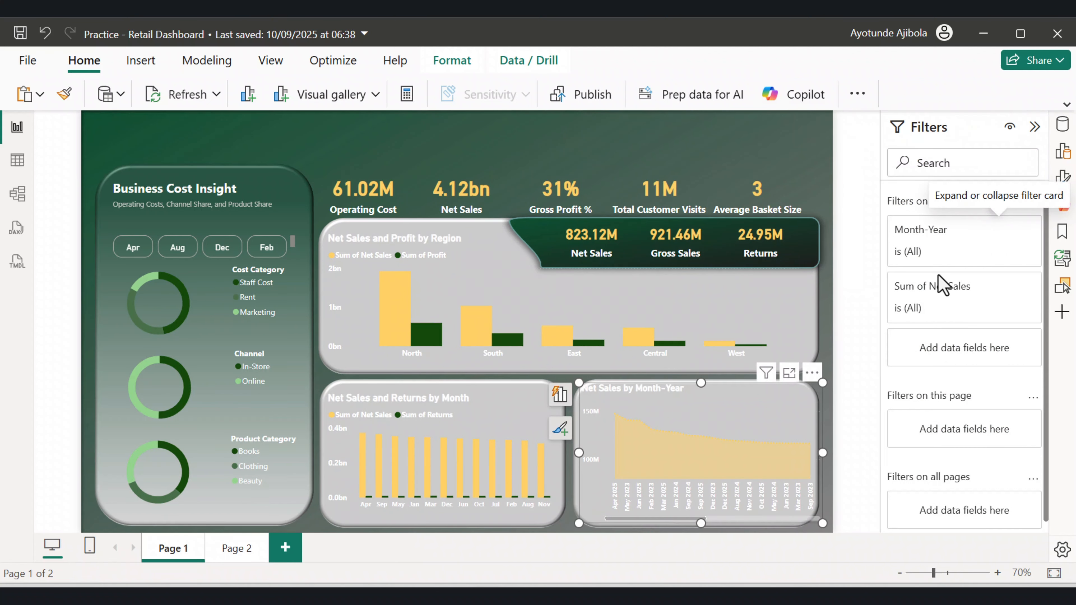
{"action": "left_click", "coordinate": [1000, 230]}
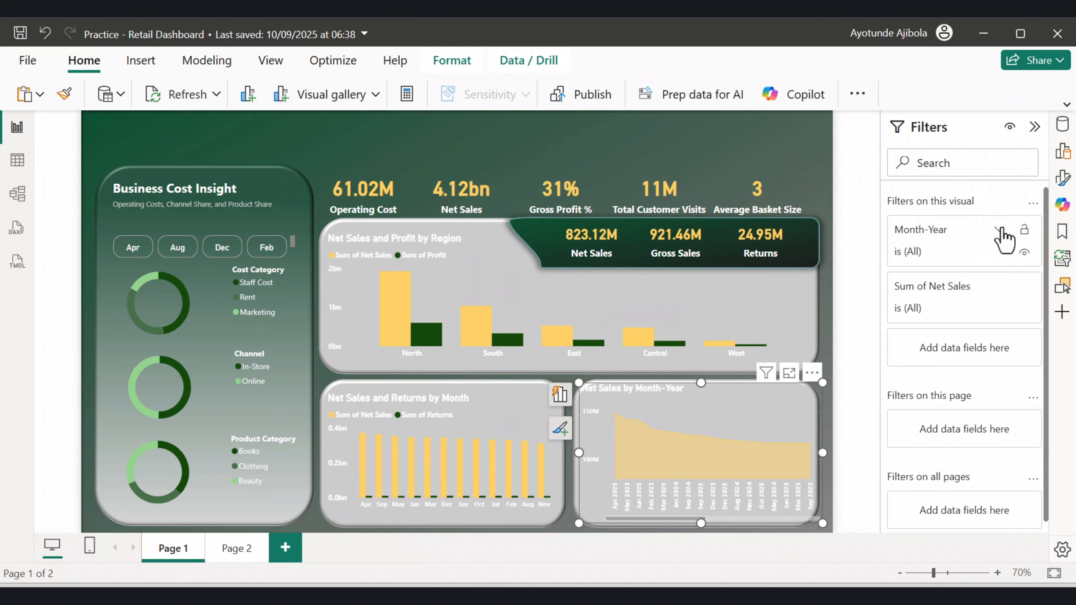
{"action": "left_click", "coordinate": [965, 296]}
{"action": "left_click", "coordinate": [931, 354]}
{"action": "left_click", "coordinate": [990, 339]}
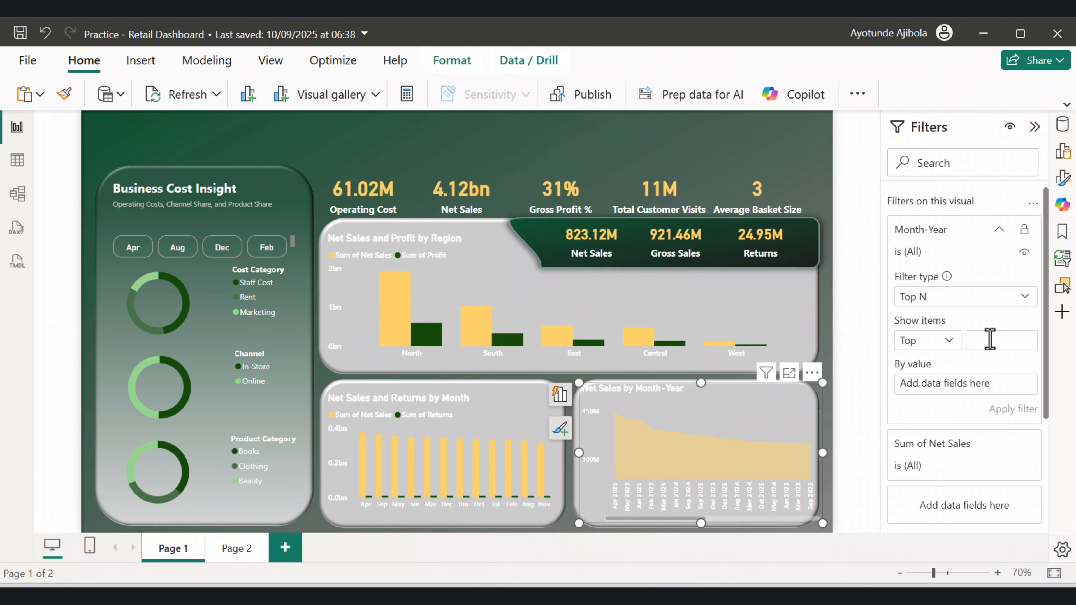
{"action": "type", "text": "5"}
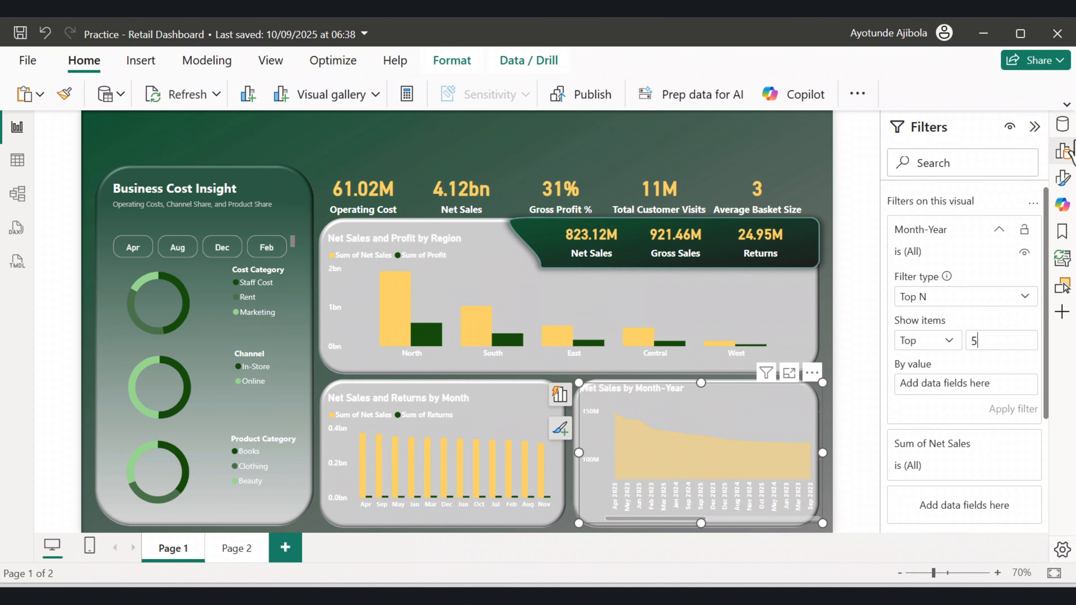
Add Net Sales as the Top N filter's value field and apply the filter.
{"action": "left_click", "coordinate": [1062, 124]}
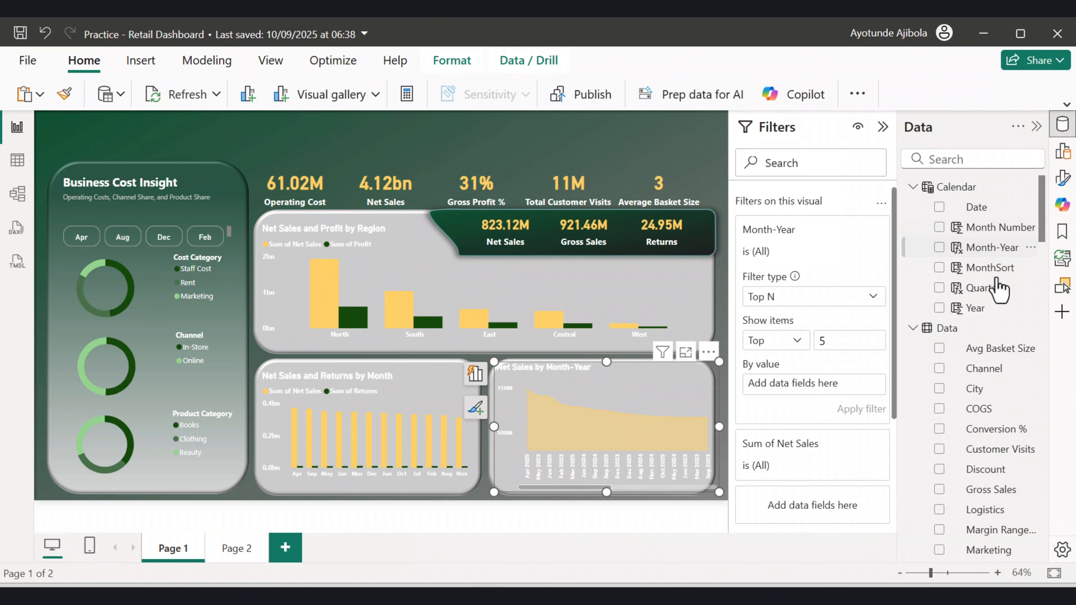
{"action": "scroll", "coordinate": [1008, 494], "scroll_direction": "down", "scroll_amount": 8}
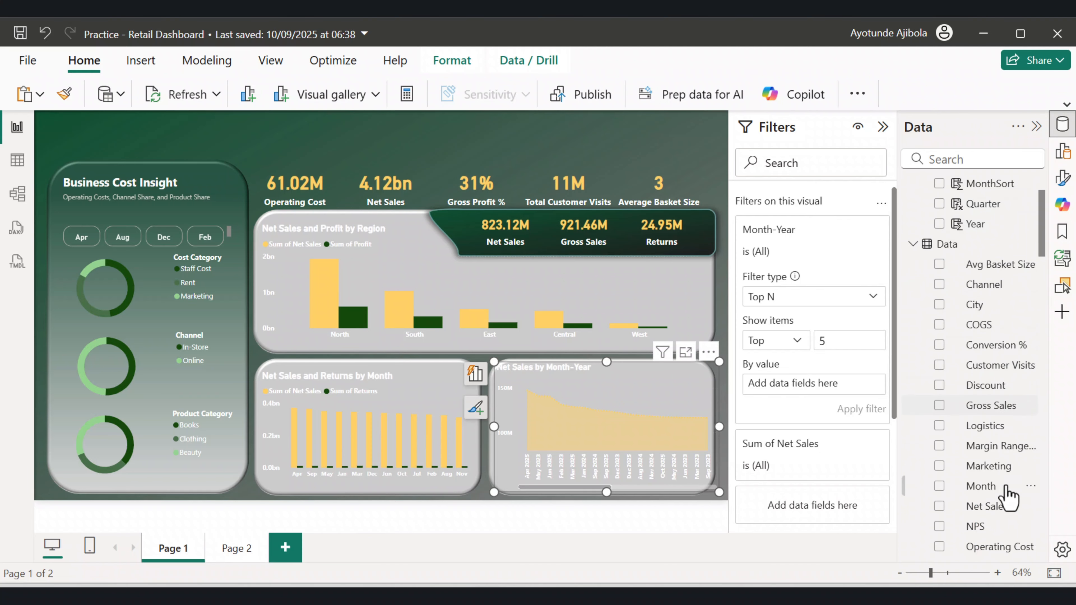
{"action": "scroll", "coordinate": [1008, 494], "scroll_direction": "down", "scroll_amount": 2}
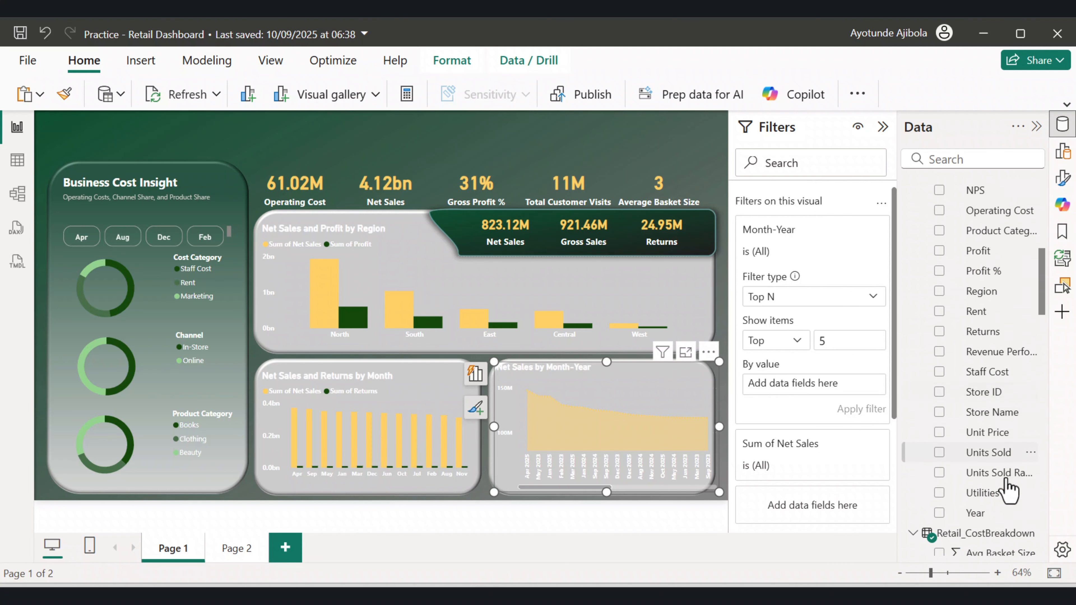
{"action": "scroll", "coordinate": [1009, 488], "scroll_direction": "up", "scroll_amount": 5}
{"action": "left_click_drag", "start_coordinate": [987, 351], "coordinate": [868, 386]}
{"action": "left_click", "coordinate": [864, 407]}
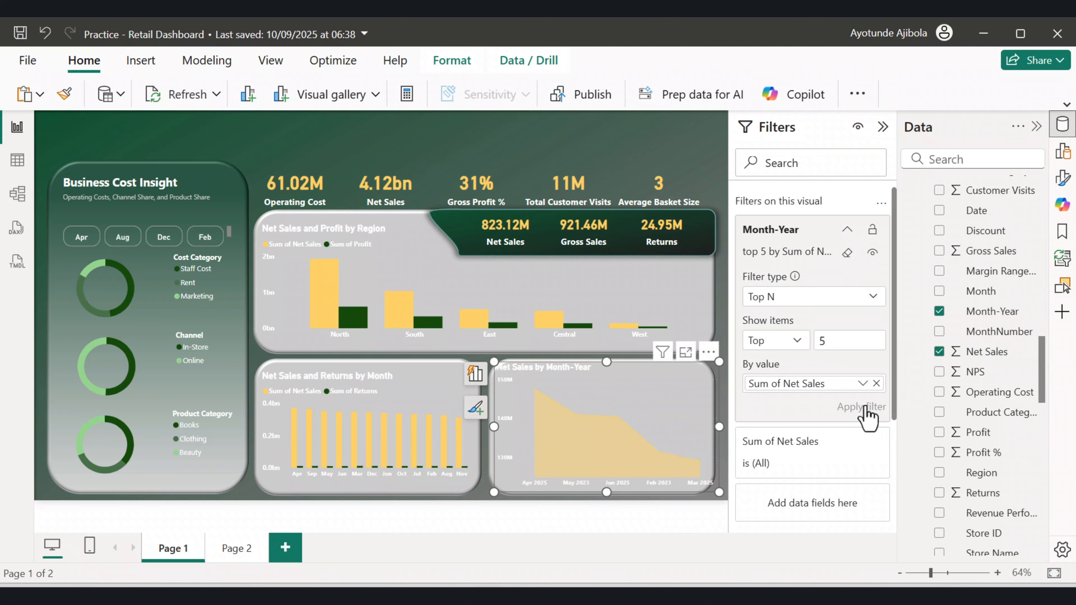
Hover over the filtered area chart to inspect a month's net sales, then deselect it.
{"action": "left_click_drag", "start_coordinate": [605, 375], "coordinate": [615, 383]}
{"action": "mouse_move", "coordinate": [652, 411]}
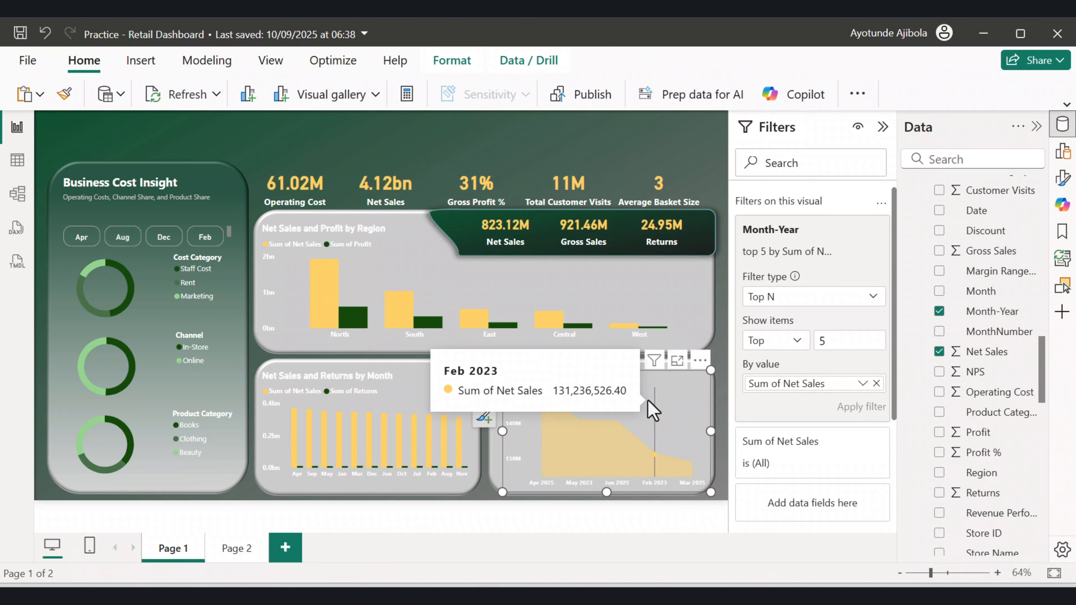
{"action": "left_click", "coordinate": [540, 132]}
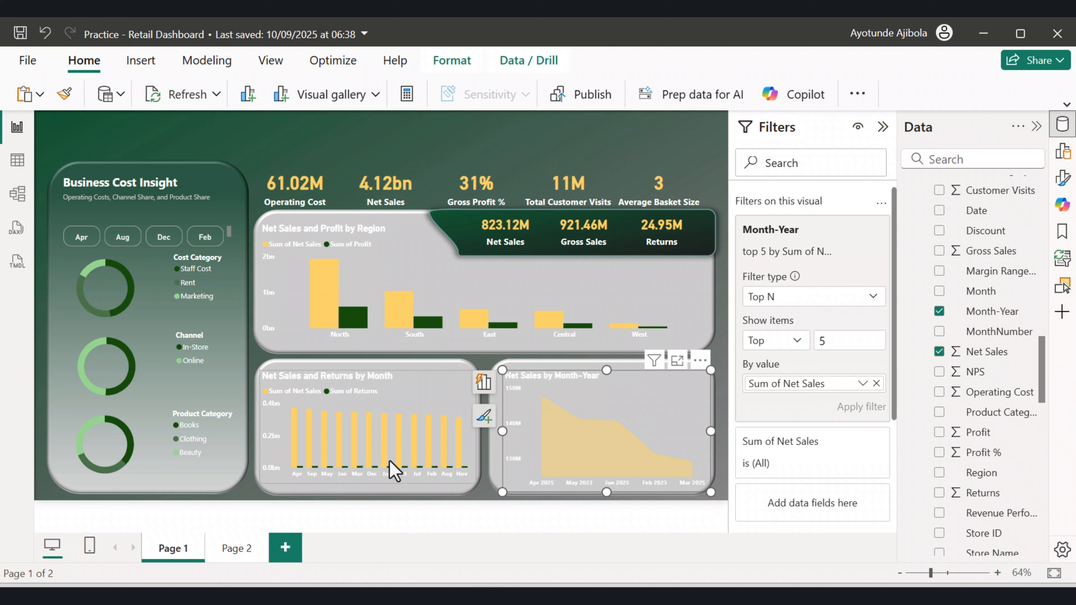
{"action": "mouse_move", "coordinate": [394, 470]}
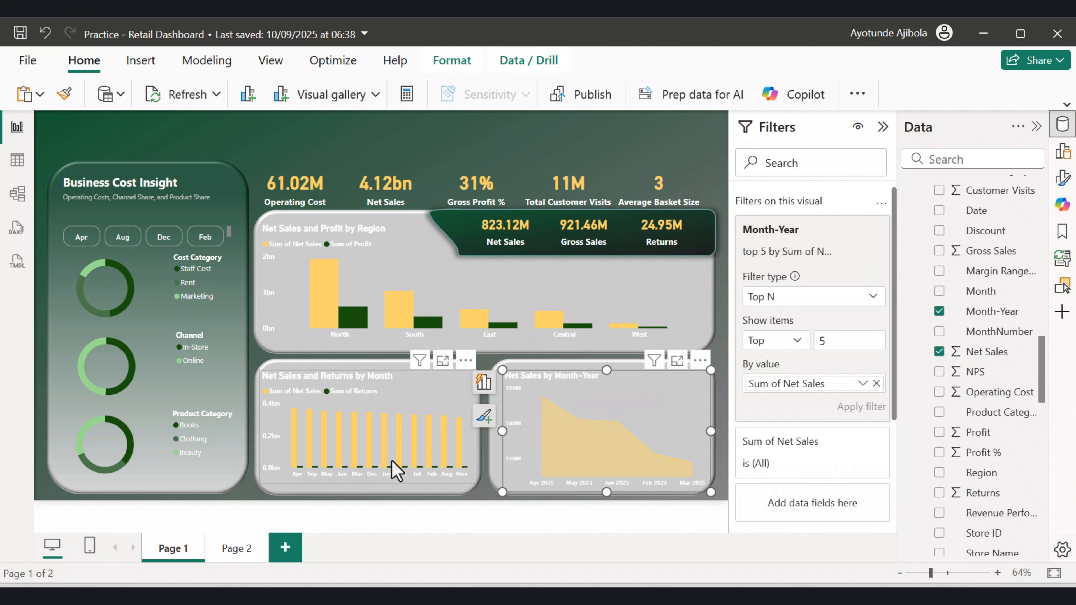